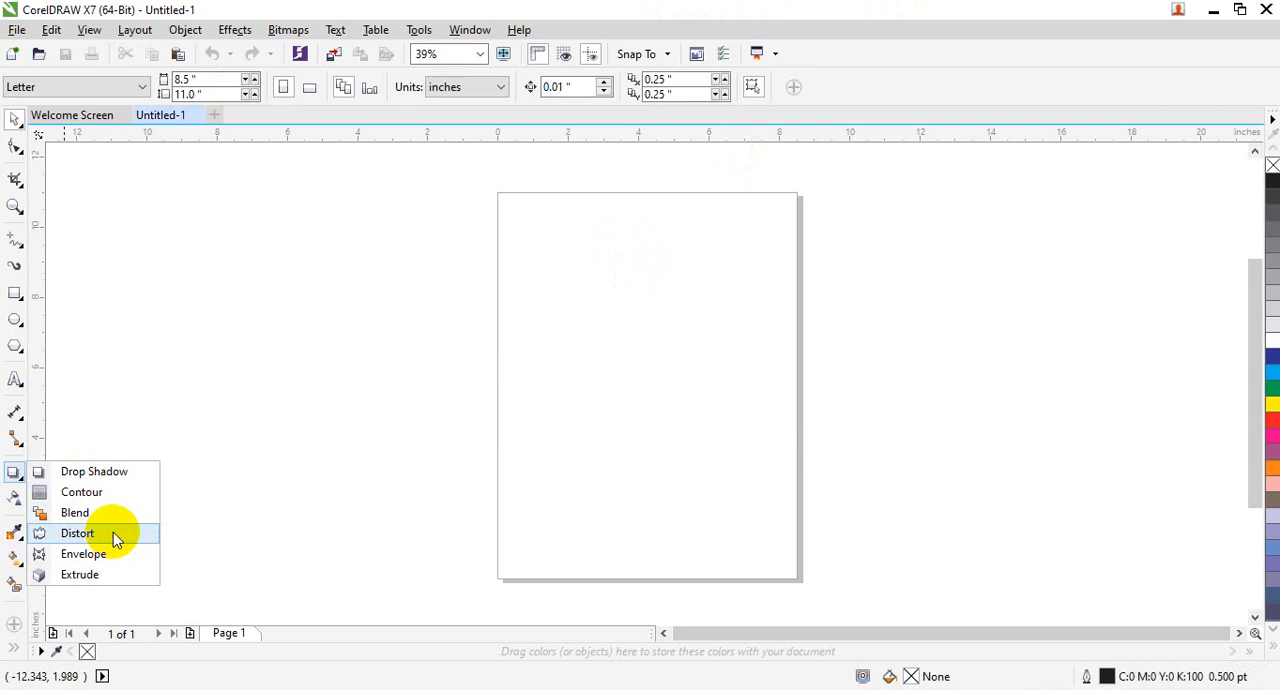
{"action": "left_click", "coordinate": [114, 540]}
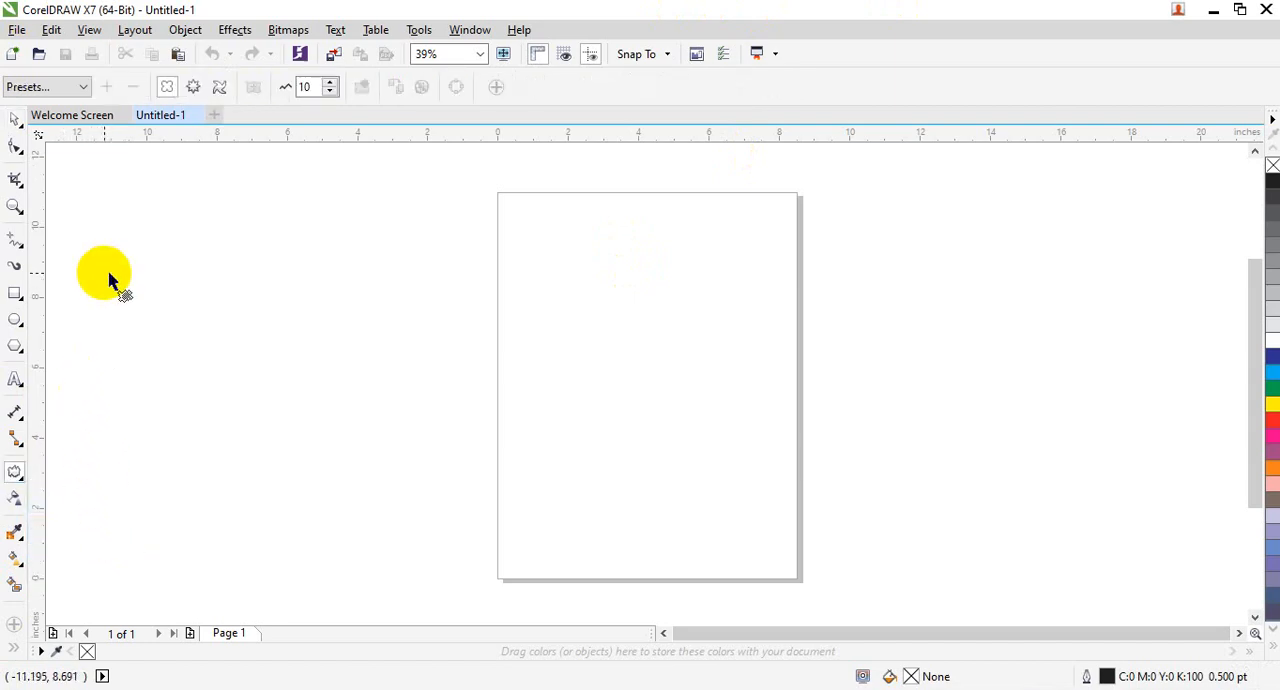
{"action": "left_click", "coordinate": [20, 477]}
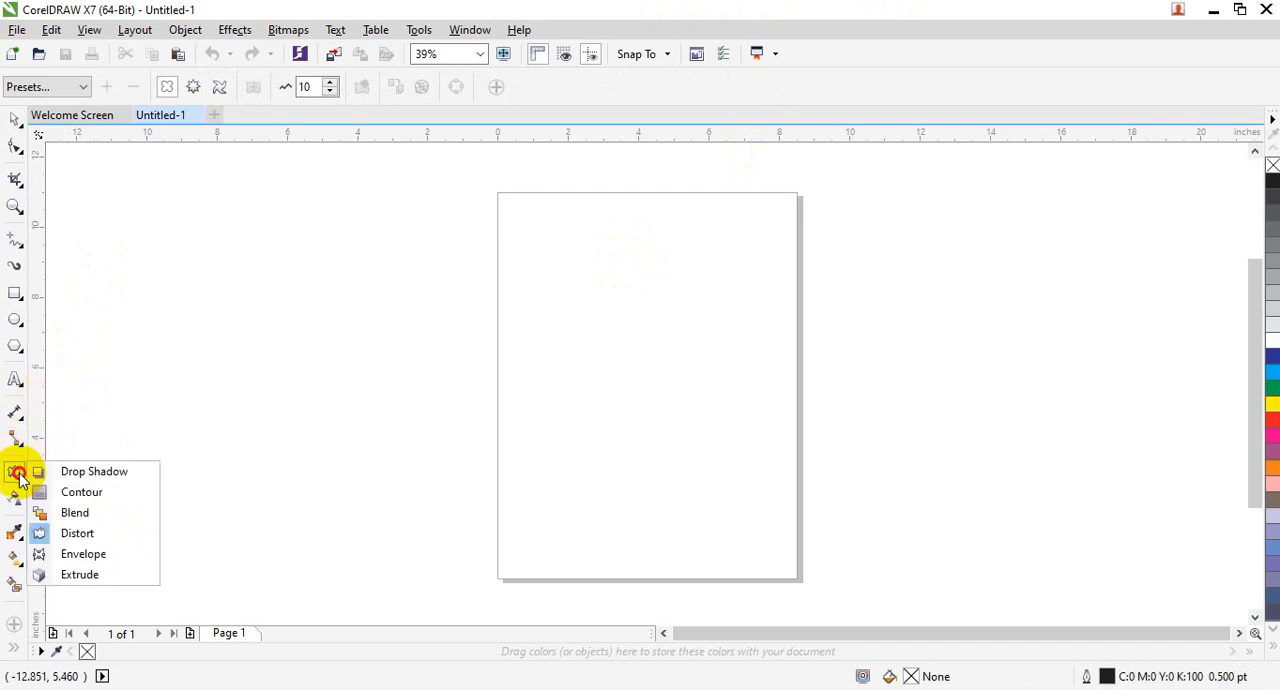
{"action": "left_click", "coordinate": [74, 537]}
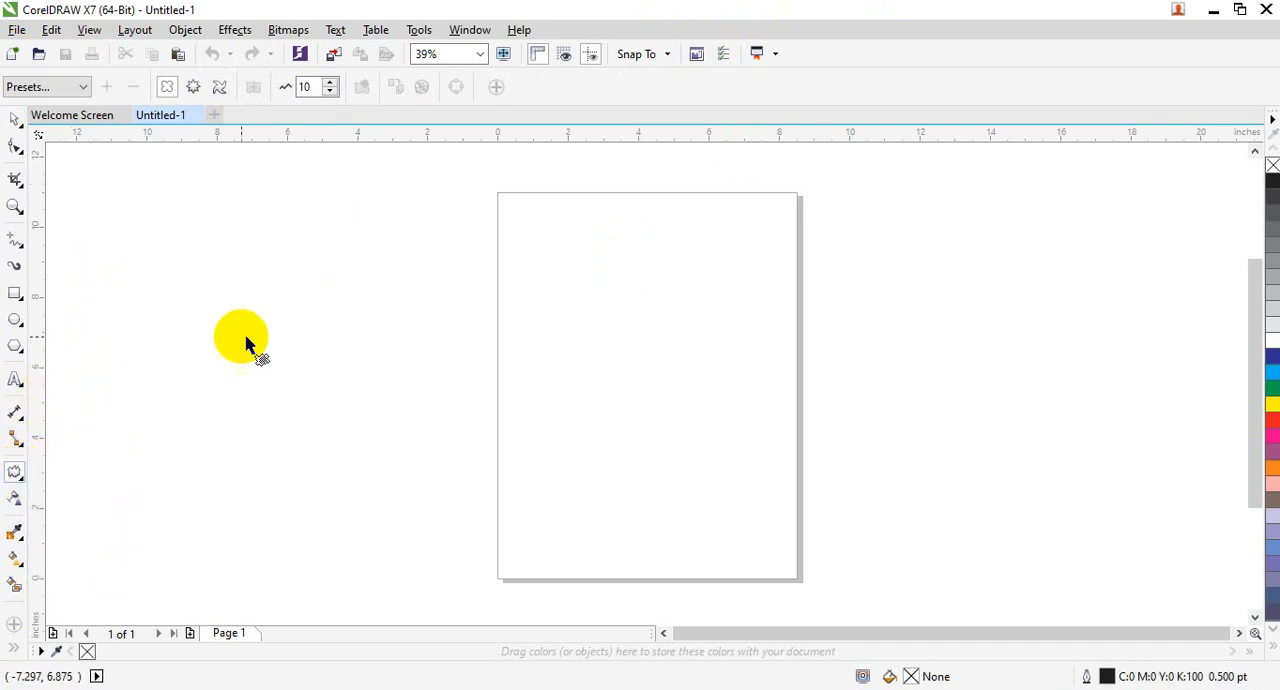
- Draw an ellipse about 6.9 by 5.3 inches in the page's upper half and centre it horizontally by eye
{"action": "left_click", "coordinate": [18, 298]}
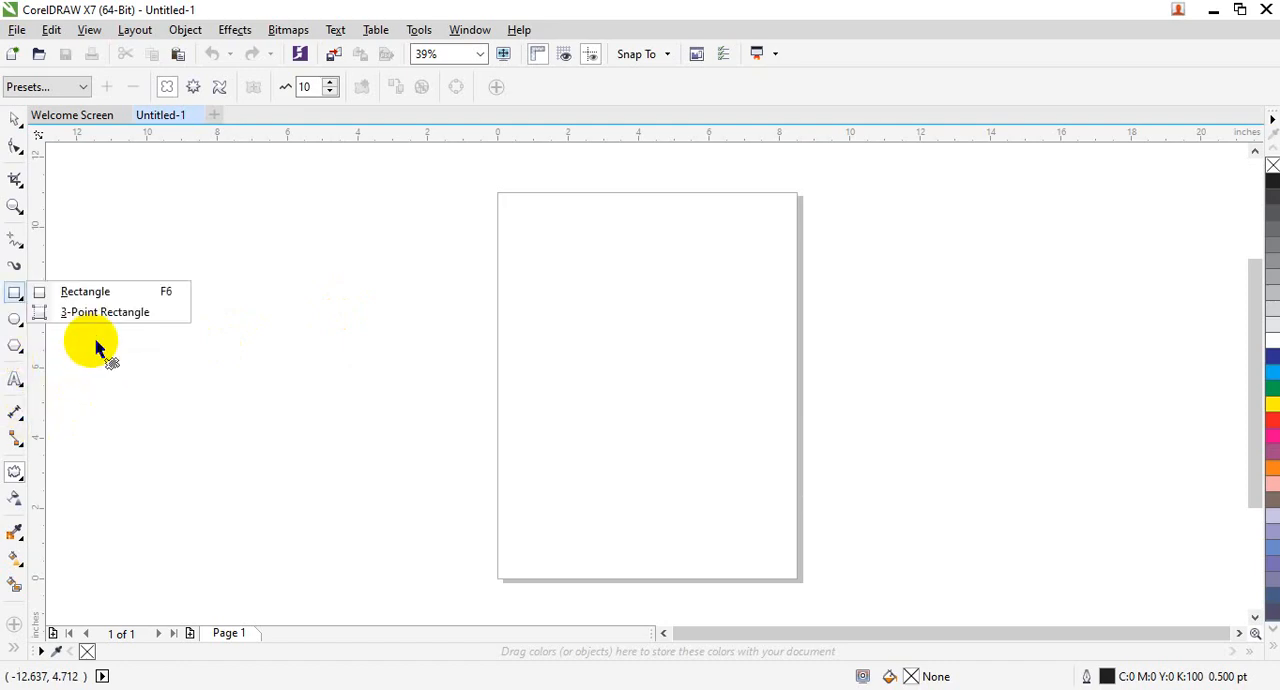
{"action": "left_click", "coordinate": [18, 320]}
{"action": "left_click", "coordinate": [62, 312]}
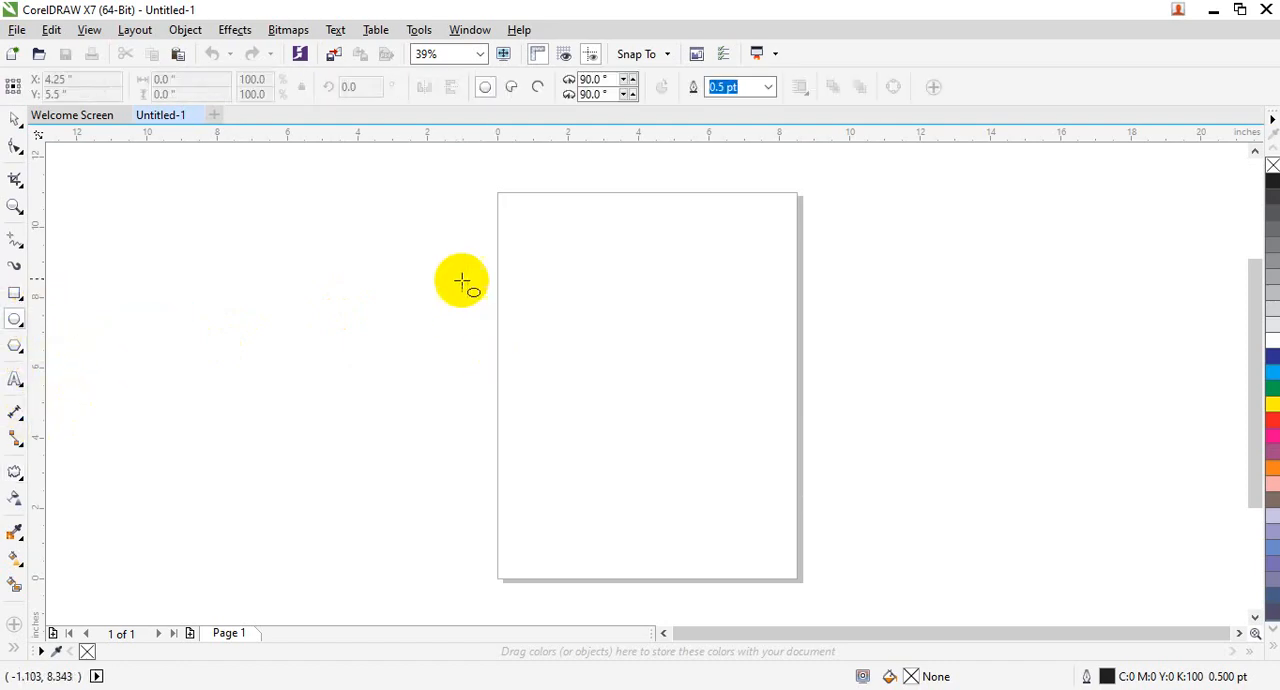
{"action": "mouse_move", "coordinate": [545, 232]}
{"action": "left_mouse_down"}
{"action": "mouse_move", "coordinate": [686, 402]}
{"action": "mouse_move", "coordinate": [791, 383]}
{"action": "mouse_move", "coordinate": [793, 427]}
{"action": "left_mouse_up"}
{"action": "left_click", "coordinate": [15, 117]}
{"action": "left_click_drag", "start_coordinate": [729, 303], "coordinate": [707, 305]}
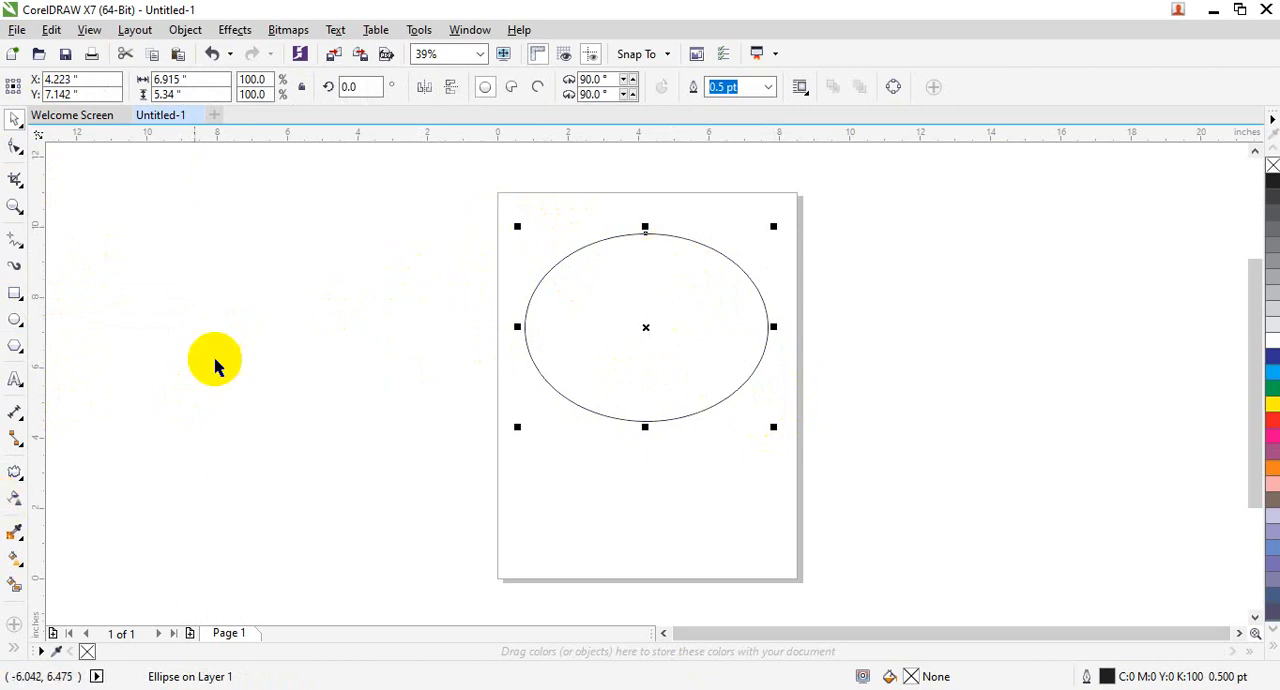
- Apply the Pull Corners distortion preset to the ellipse and fill it with dark blue (C100 M100 Y0 K0)
{"action": "left_click", "coordinate": [20, 472]}
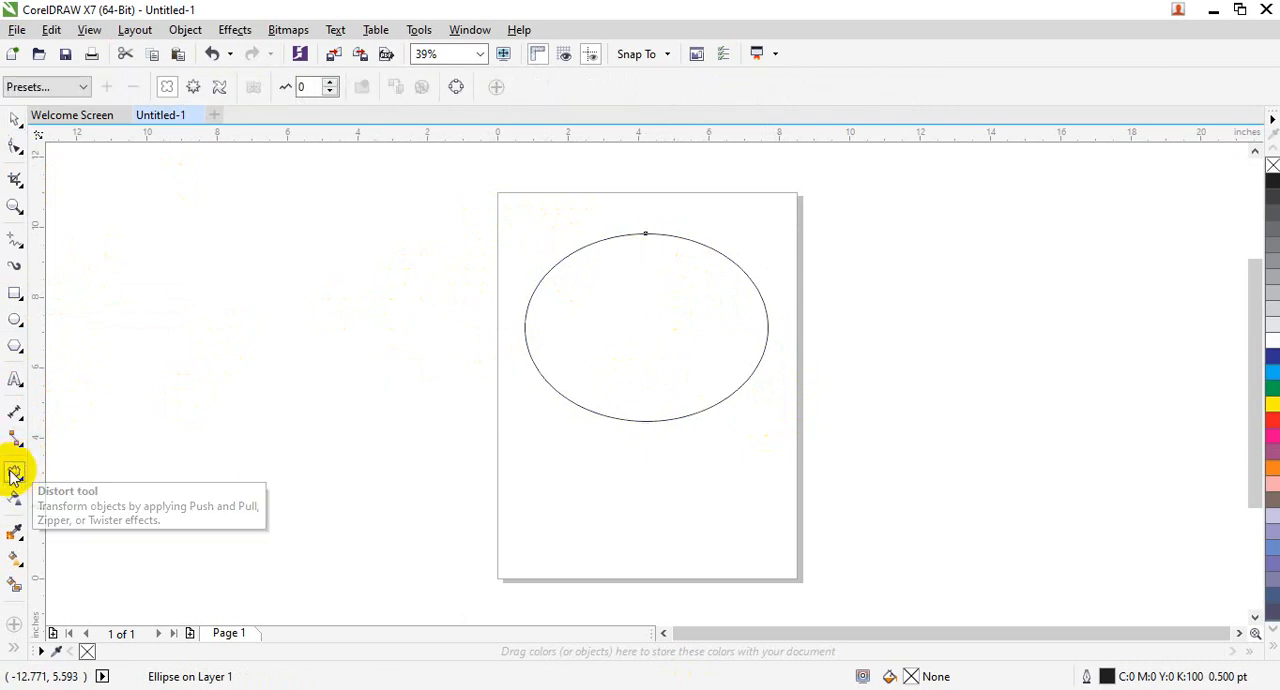
{"action": "left_click", "coordinate": [85, 88]}
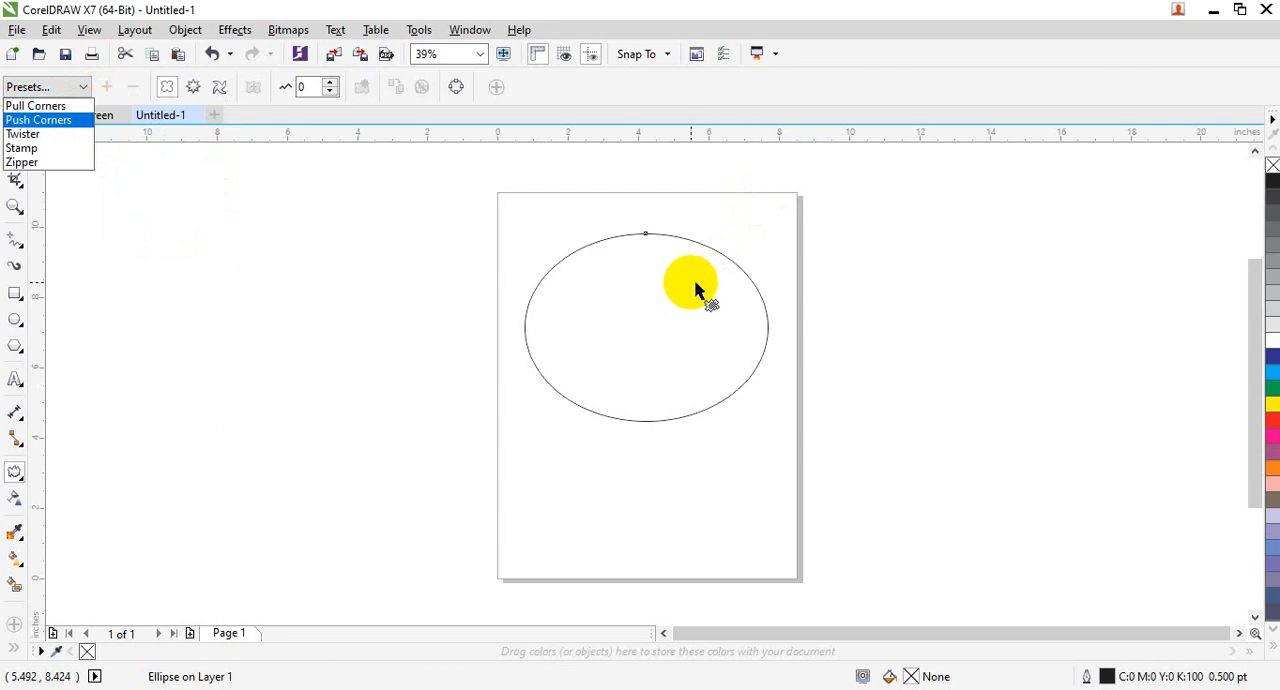
{"action": "left_click", "coordinate": [48, 106]}
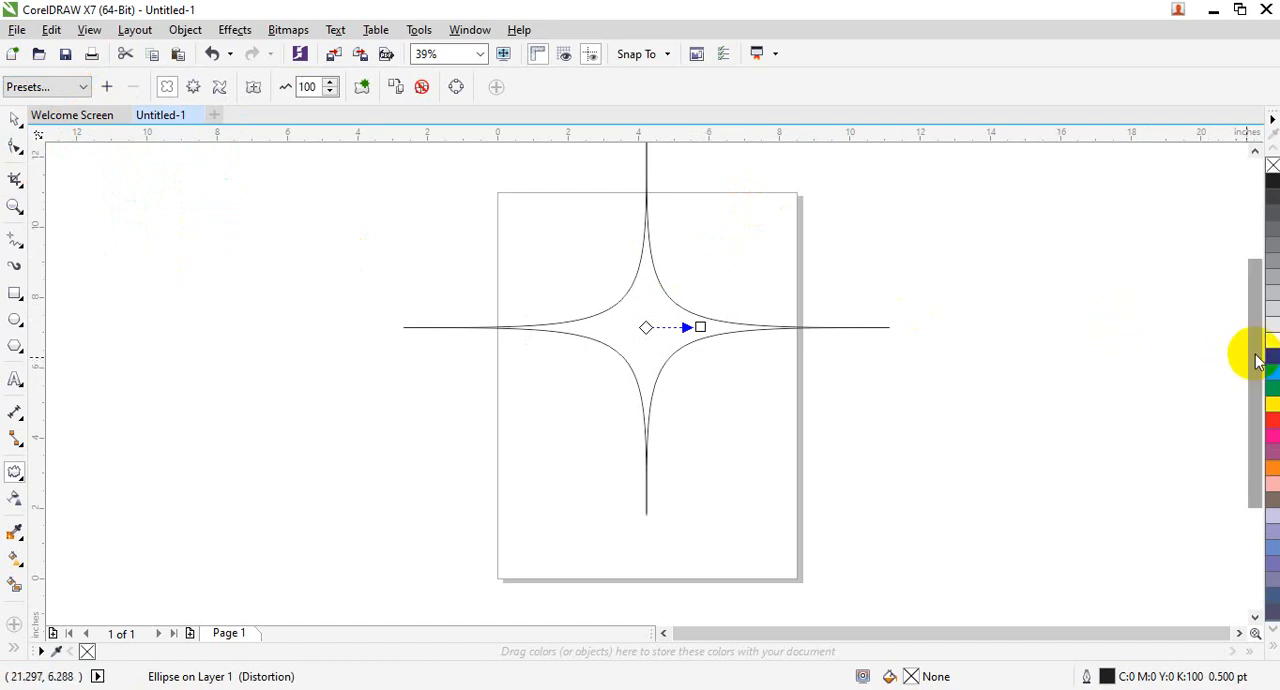
{"action": "left_click", "coordinate": [1272, 356]}
- Try the Push Corners, Twister, Stamp and Zipper distortion presets on the ellipse one after another
{"action": "left_click", "coordinate": [40, 87]}
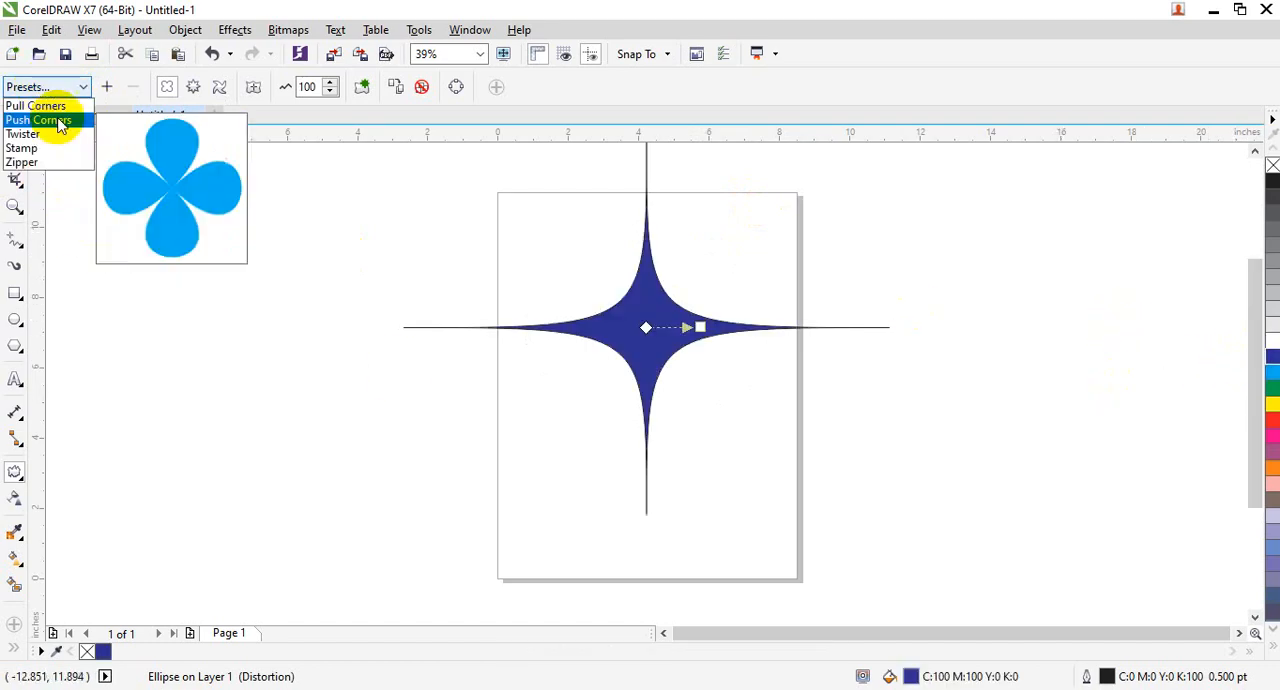
{"action": "left_click", "coordinate": [59, 121]}
{"action": "left_click", "coordinate": [43, 87]}
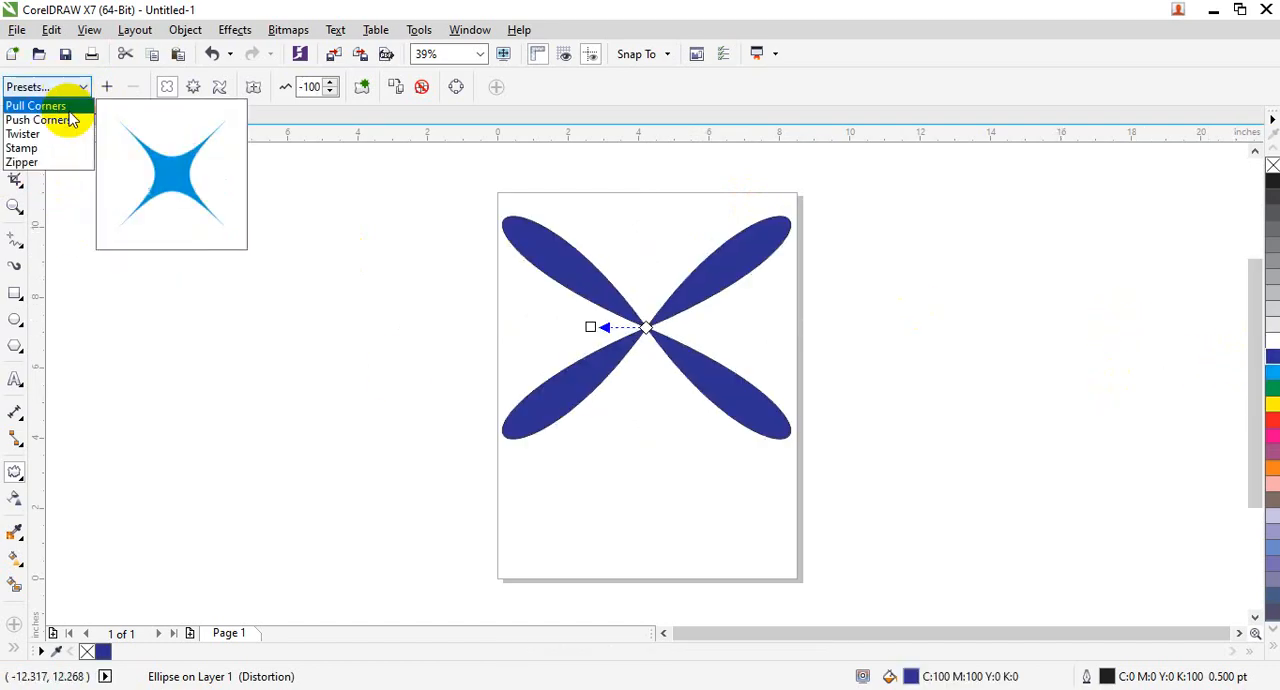
{"action": "left_click", "coordinate": [60, 136]}
{"action": "left_click", "coordinate": [70, 87]}
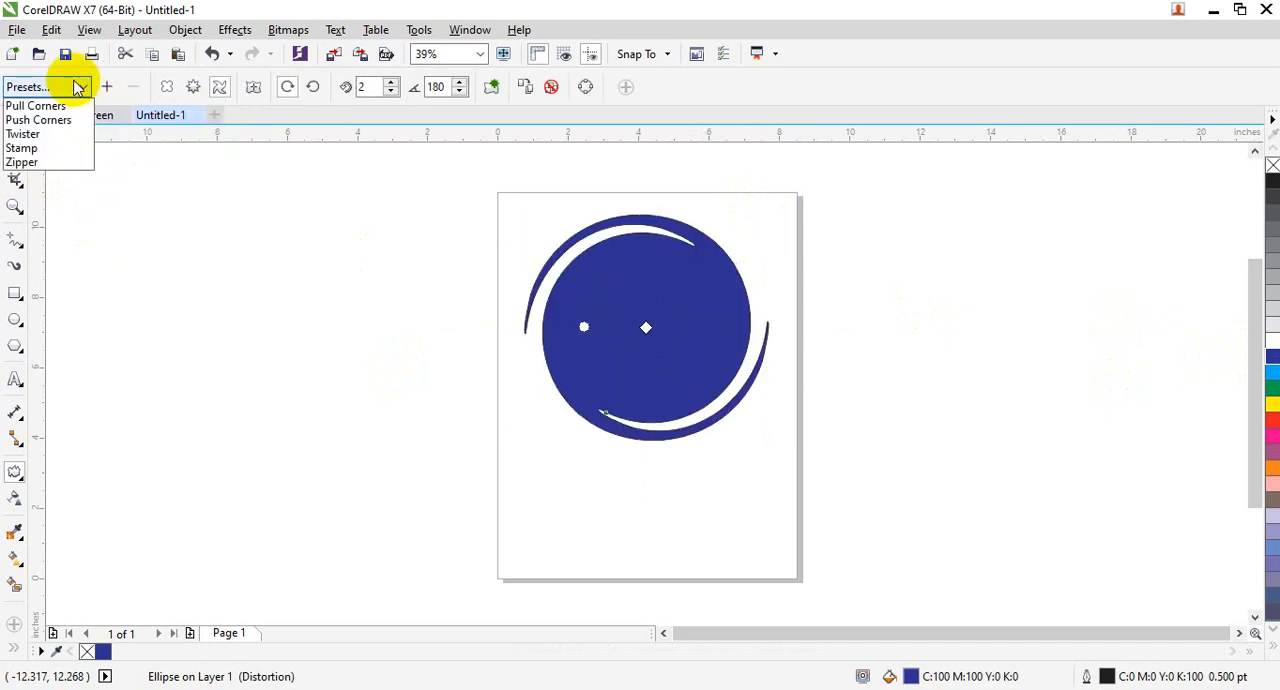
{"action": "left_click", "coordinate": [48, 147]}
{"action": "left_click", "coordinate": [69, 87]}
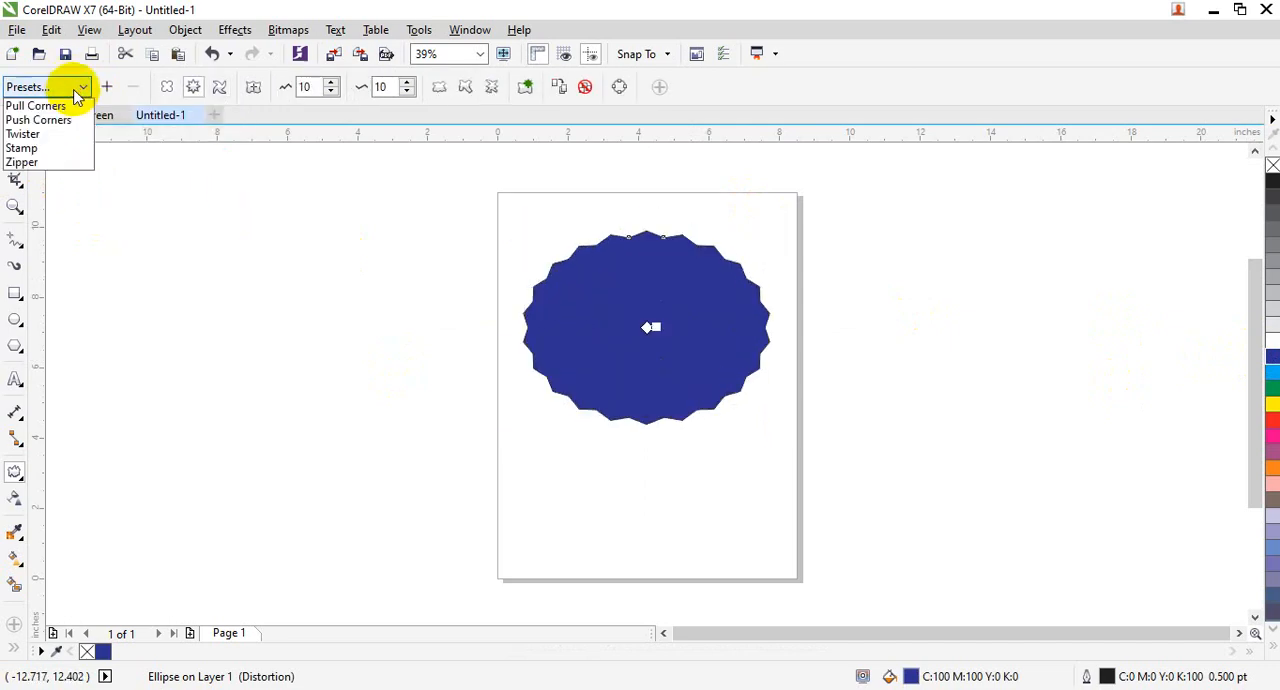
{"action": "left_click", "coordinate": [78, 163]}
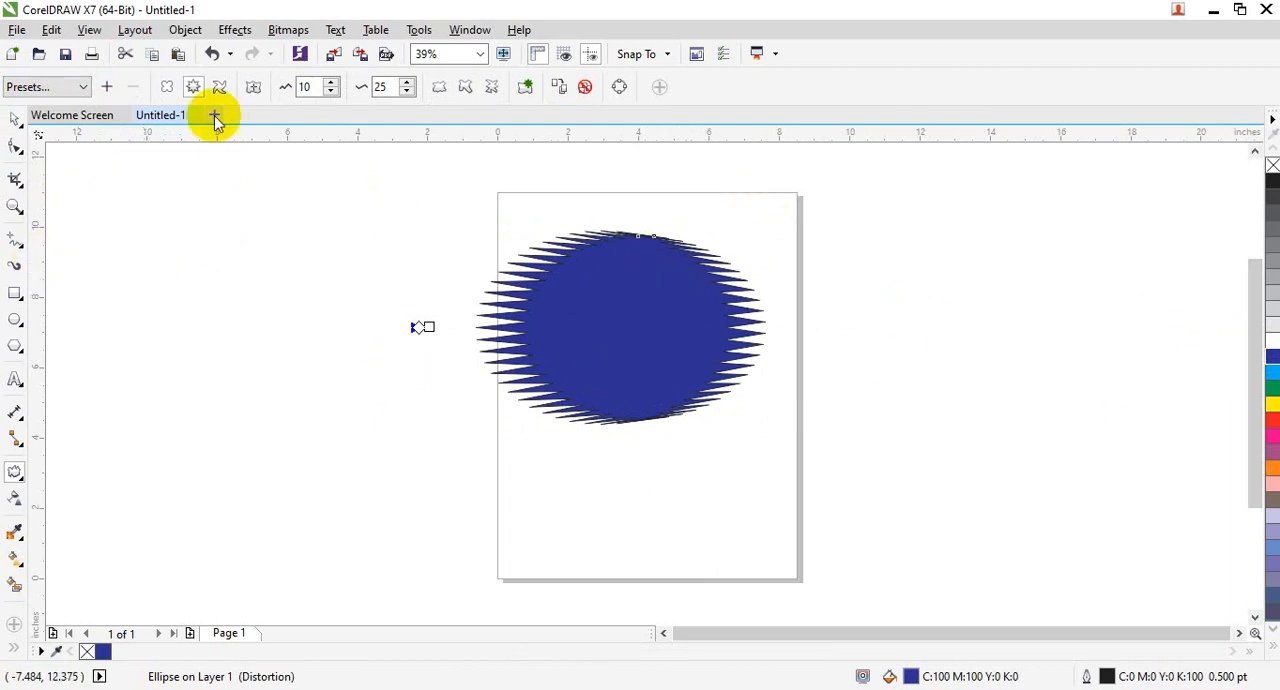
{"action": "left_click", "coordinate": [63, 88]}
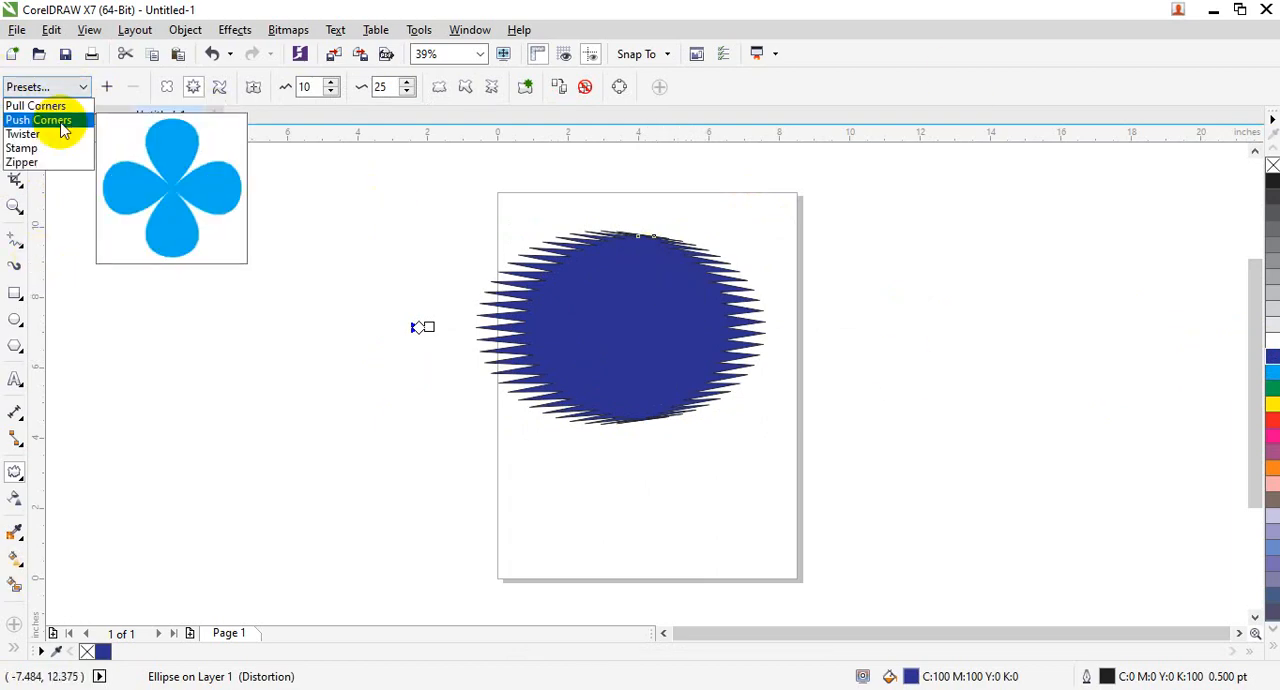
{"action": "left_click", "coordinate": [668, 318]}
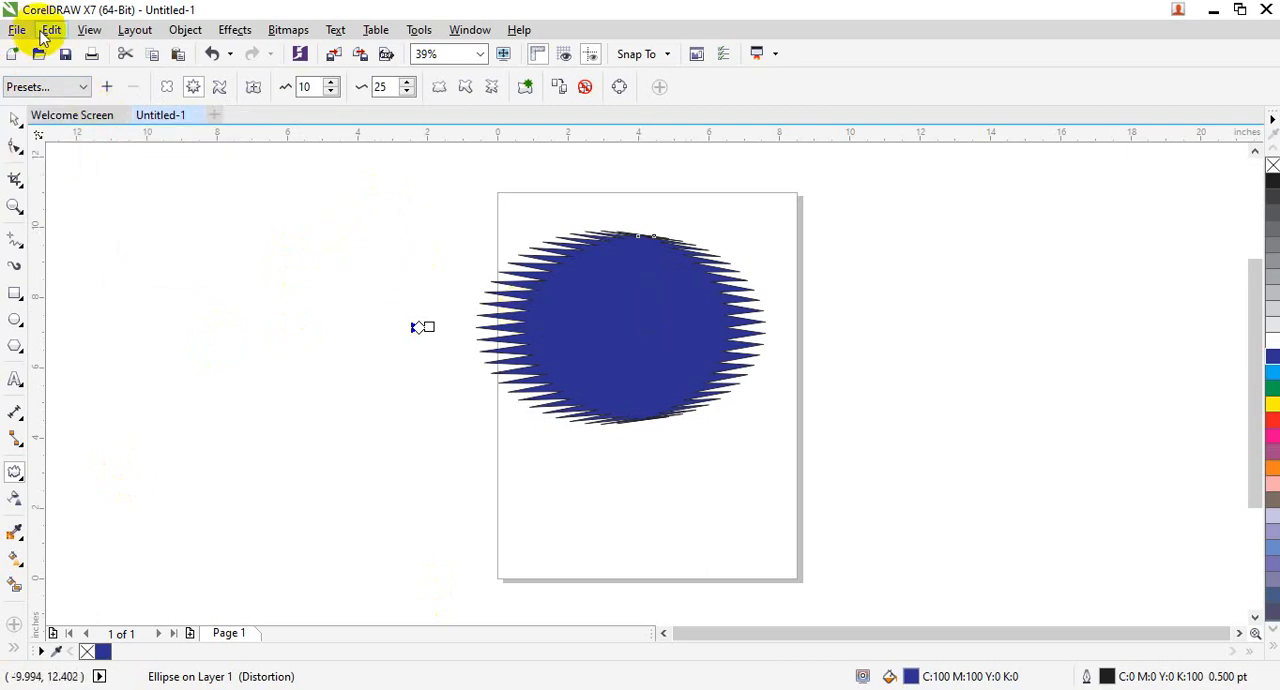
- Undo the preset distortions, the blue fill and the last move of the ellipse
{"action": "key", "text": "ctrl+z"}
{"action": "key", "text": "ctrl+z"}
{"action": "key", "text": "ctrl+z"}
{"action": "key", "text": "ctrl+z"}
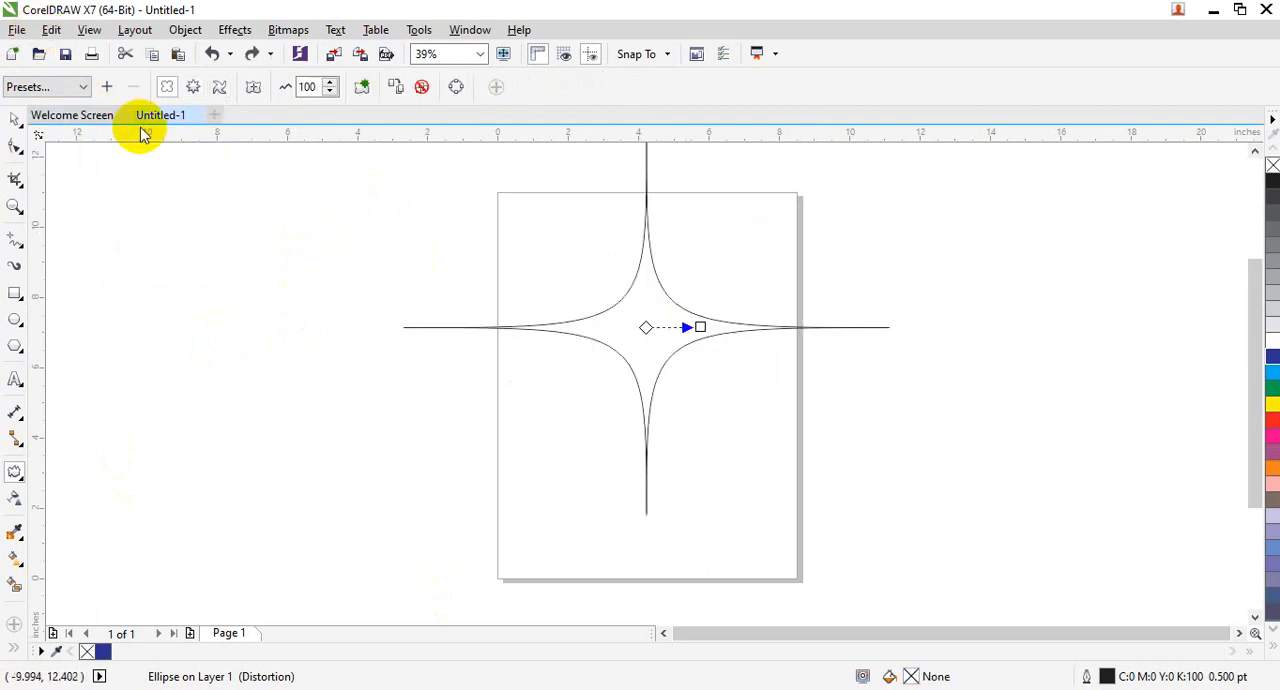
{"action": "key", "text": "ctrl+z"}
{"action": "key", "text": "ctrl+z"}
{"action": "left_click_drag", "start_coordinate": [629, 266], "coordinate": [604, 245]}
{"action": "key", "text": "ctrl+z"}
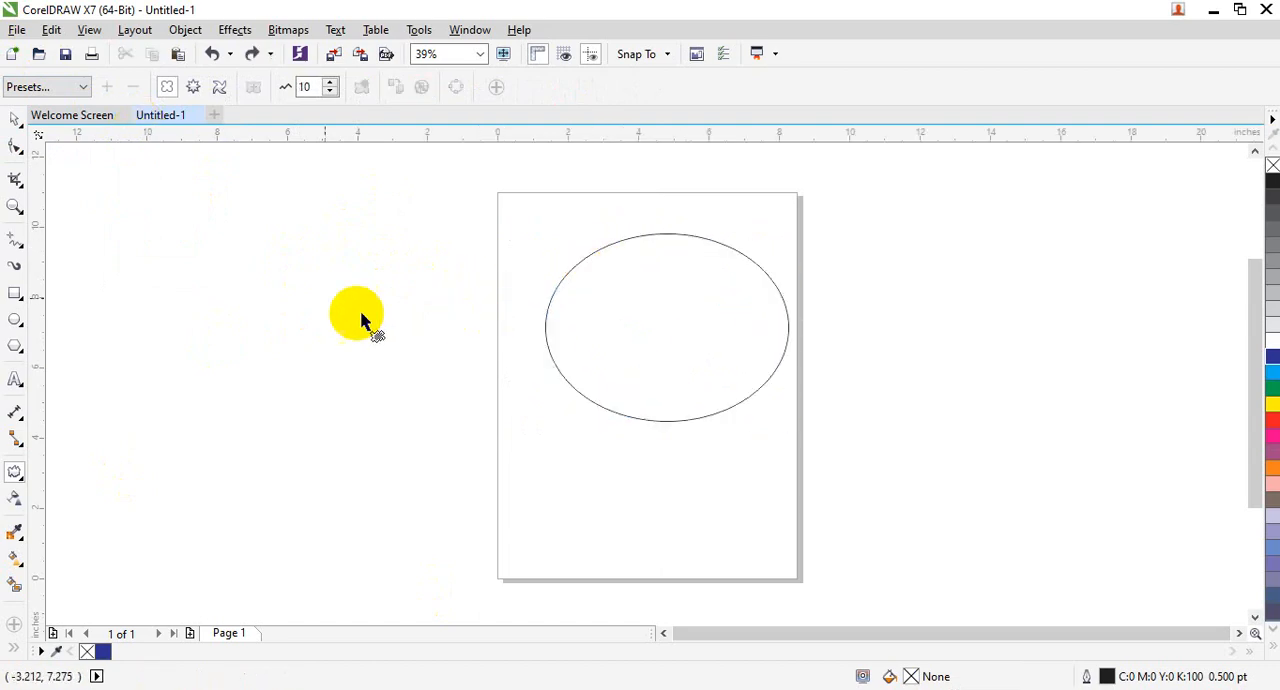
- Move the plain ellipse to the left of the page and enlarge it proportionally to about 108%
{"action": "left_click", "coordinate": [20, 122]}
{"action": "left_click_drag", "start_coordinate": [700, 329], "coordinate": [404, 305]}
{"action": "left_click_drag", "start_coordinate": [494, 402], "coordinate": [514, 421]}
- Try push and pull distortions starting from the ellipse's top node, undoing each one
{"action": "left_click_drag", "start_coordinate": [36, 484], "coordinate": [94, 541]}
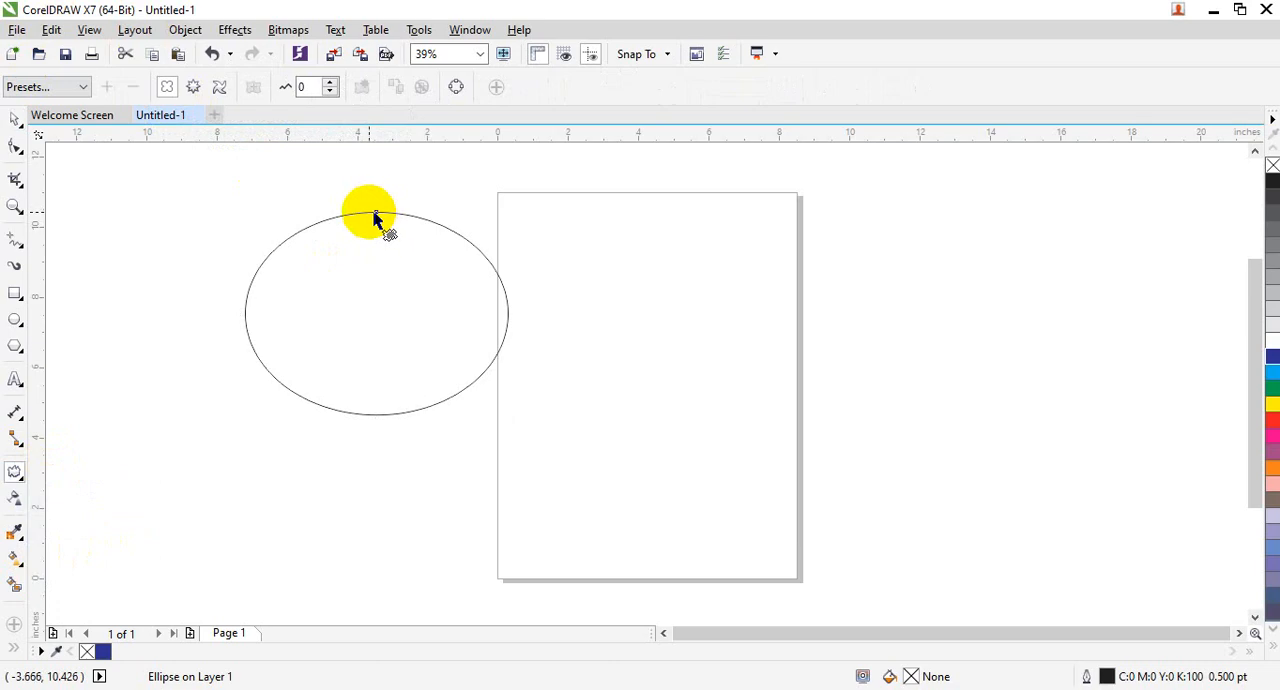
{"action": "left_click_drag", "start_coordinate": [370, 213], "coordinate": [398, 462]}
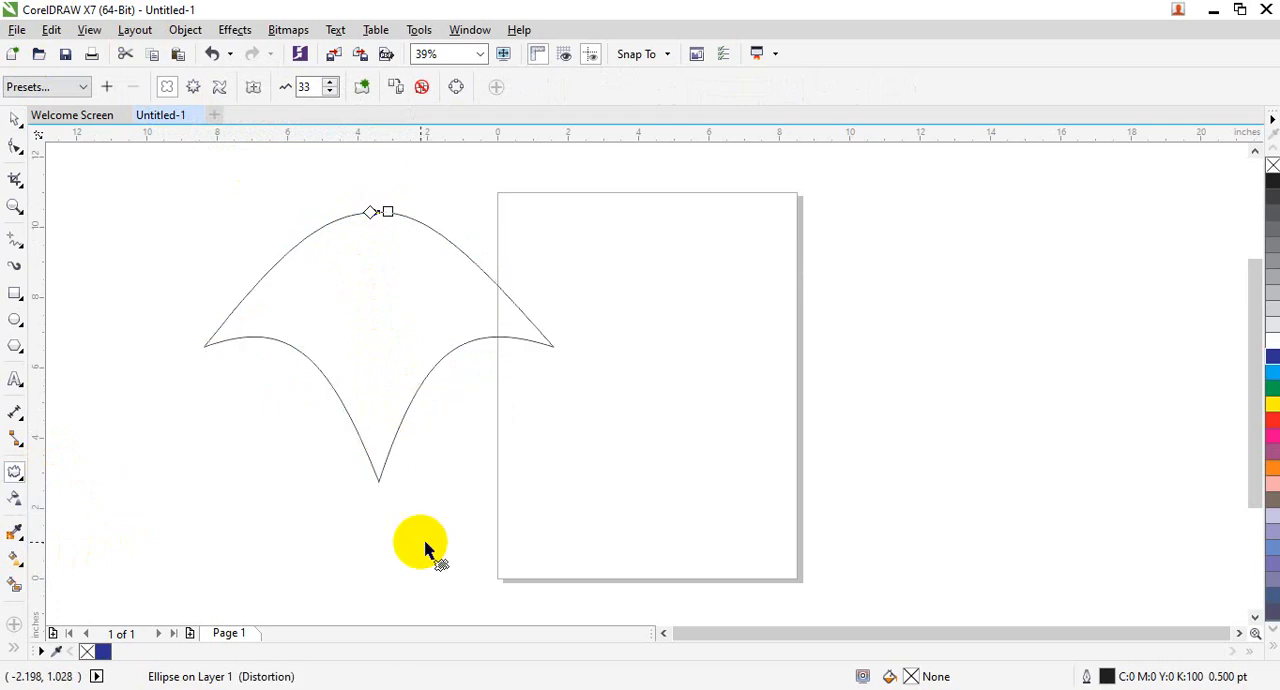
{"action": "key", "text": "ctrl+z"}
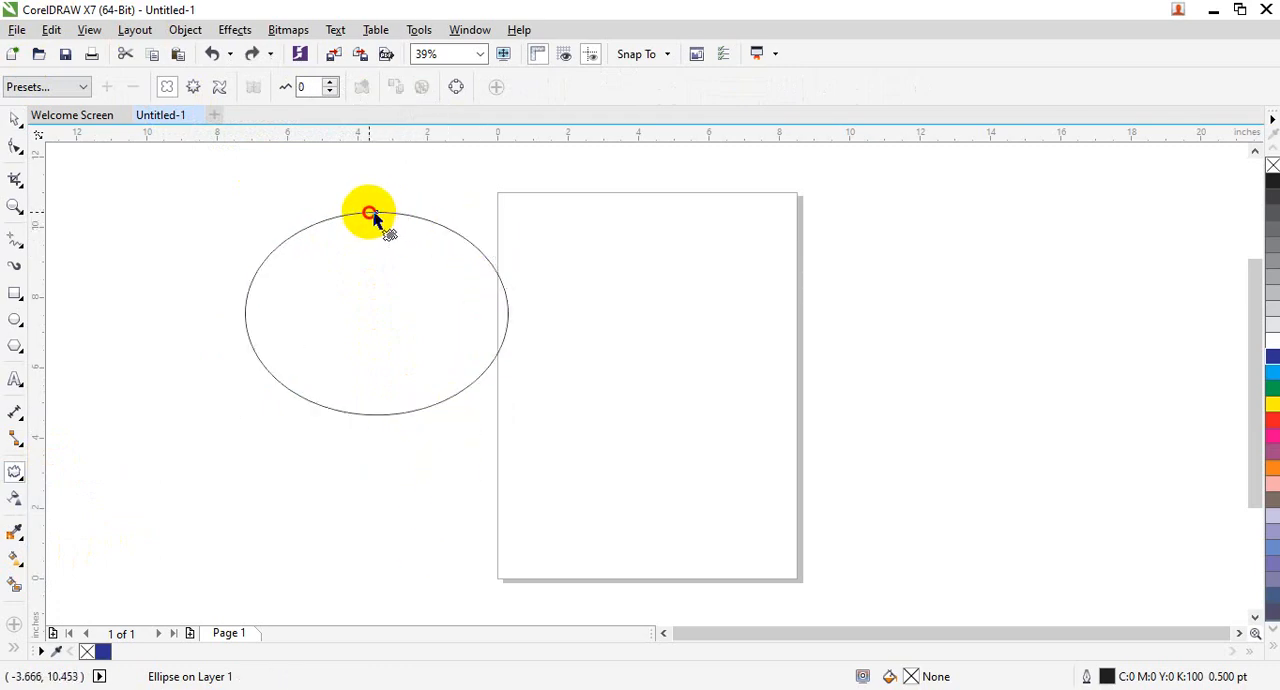
{"action": "left_click_drag", "start_coordinate": [370, 213], "coordinate": [406, 405]}
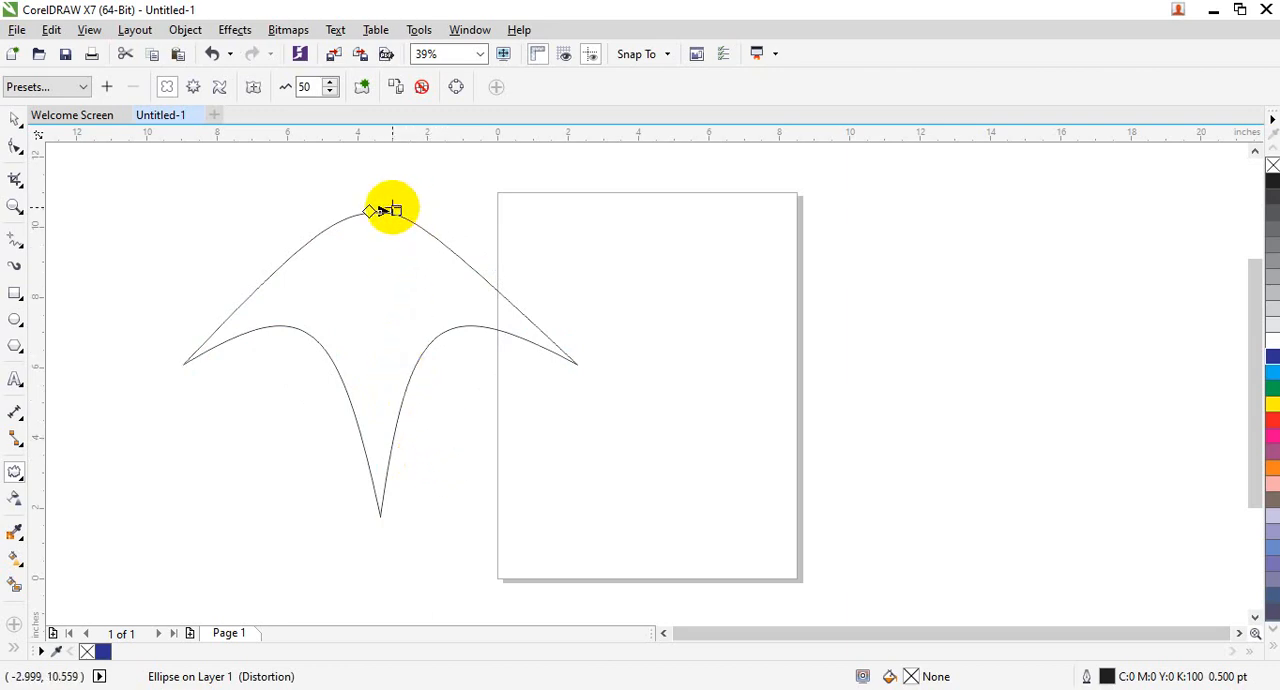
{"action": "key", "text": "ctrl+z"}
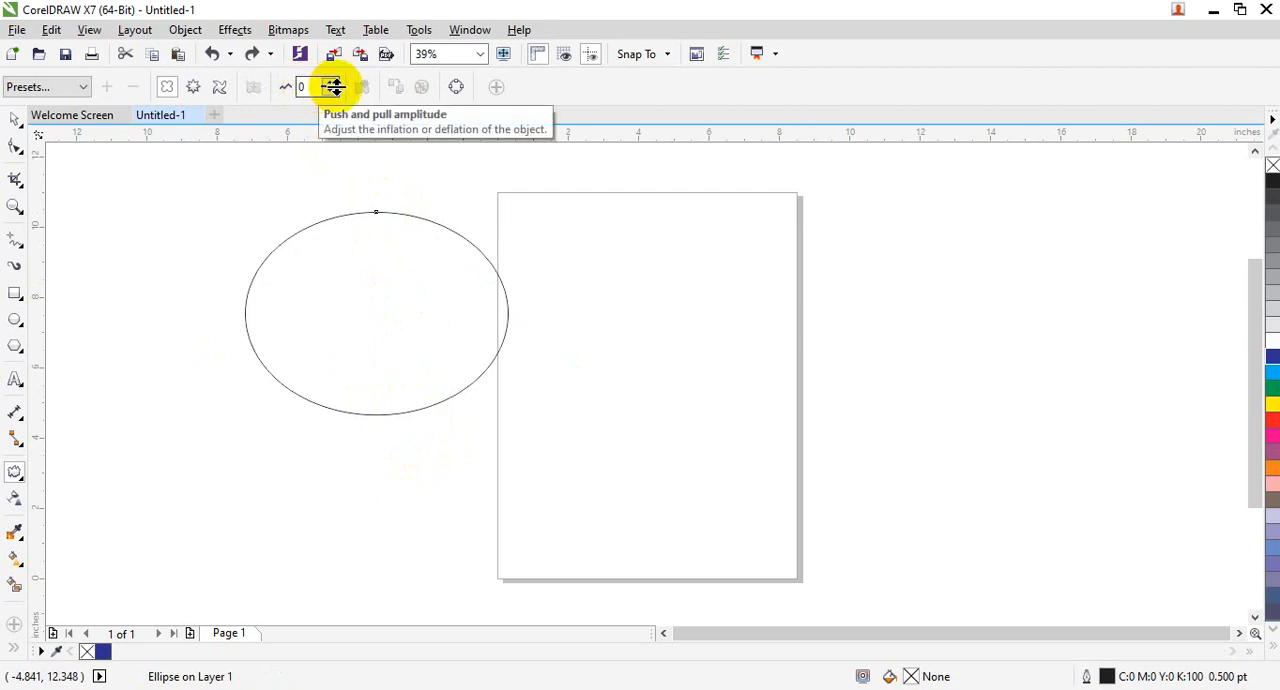
- Try raising the ellipse's push and pull amplitude in small increments and undo the increase
{"action": "left_click", "coordinate": [329, 82]}
{"action": "left_click", "coordinate": [329, 82]}
{"action": "left_click", "coordinate": [329, 82]}
{"action": "left_click", "coordinate": [329, 82]}
{"action": "left_click", "coordinate": [329, 82]}
{"action": "left_click", "coordinate": [329, 82]}
{"action": "left_click", "coordinate": [330, 82]}
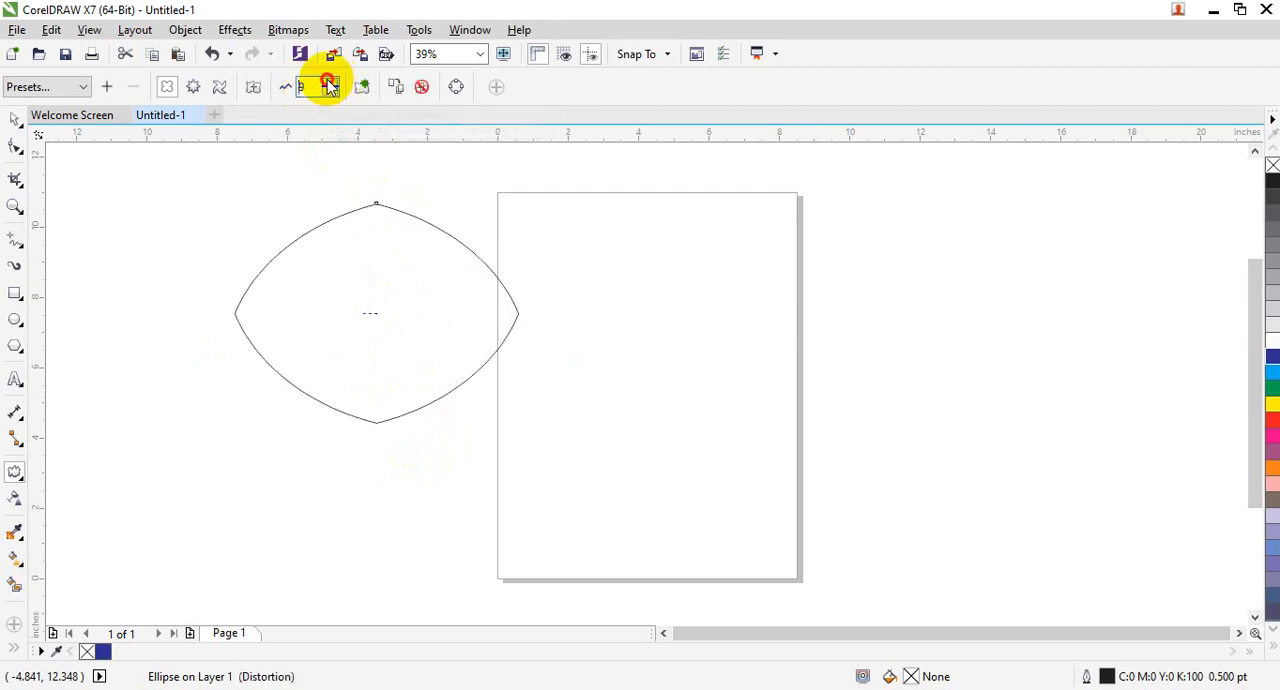
{"action": "left_click", "coordinate": [330, 82]}
{"action": "left_click", "coordinate": [330, 82]}
{"action": "left_click", "coordinate": [330, 82]}
{"action": "left_click", "coordinate": [330, 82]}
{"action": "left_click", "coordinate": [330, 82]}
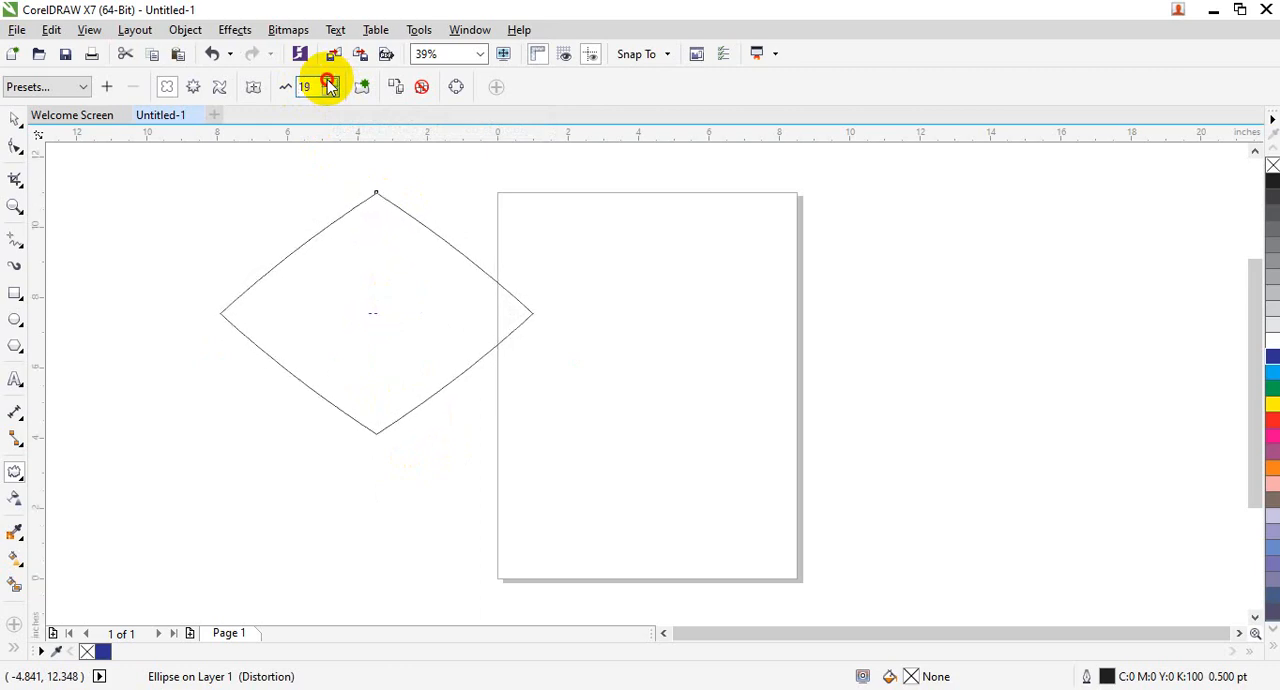
{"action": "left_click", "coordinate": [330, 82]}
{"action": "left_click", "coordinate": [330, 82]}
{"action": "left_click", "coordinate": [330, 82]}
{"action": "left_click", "coordinate": [330, 82]}
{"action": "left_click", "coordinate": [330, 82]}
{"action": "left_click", "coordinate": [330, 82]}
{"action": "left_click", "coordinate": [330, 82]}
{"action": "left_click", "coordinate": [330, 82]}
{"action": "left_click", "coordinate": [330, 82]}
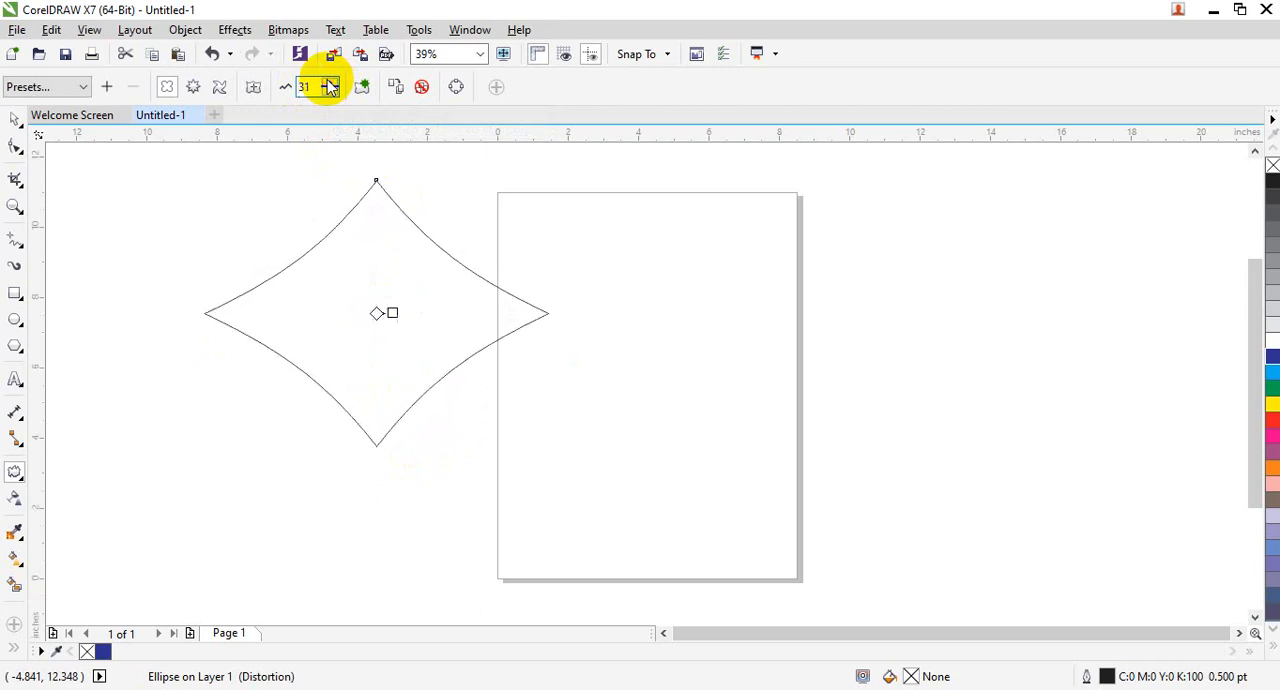
{"action": "left_click", "coordinate": [221, 62]}
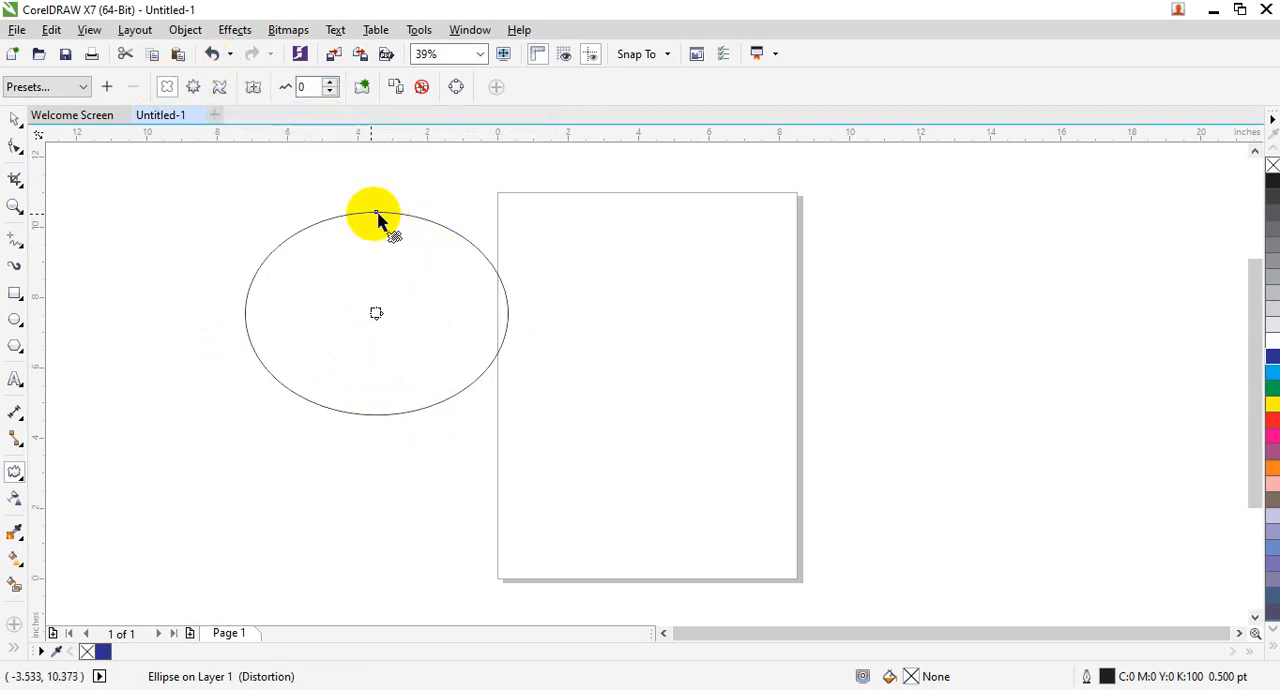
- Distort the ellipse with Push and Pull from its top node at an amplitude of about 30, forming three points
{"action": "mouse_move", "coordinate": [370, 214]}
{"action": "left_mouse_down"}
{"action": "mouse_move", "coordinate": [371, 277]}
{"action": "mouse_move", "coordinate": [371, 249]}
{"action": "mouse_move", "coordinate": [477, 209]}
{"action": "mouse_move", "coordinate": [373, 213]}
{"action": "left_mouse_up"}
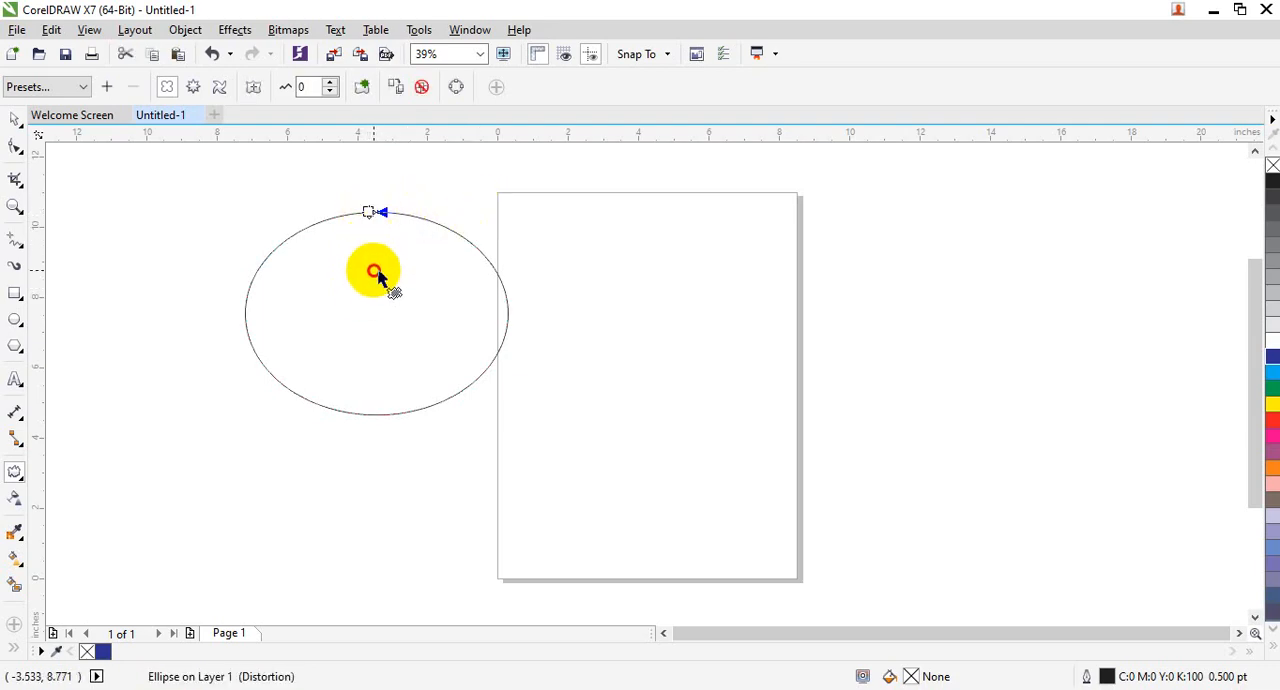
{"action": "left_click", "coordinate": [379, 186]}
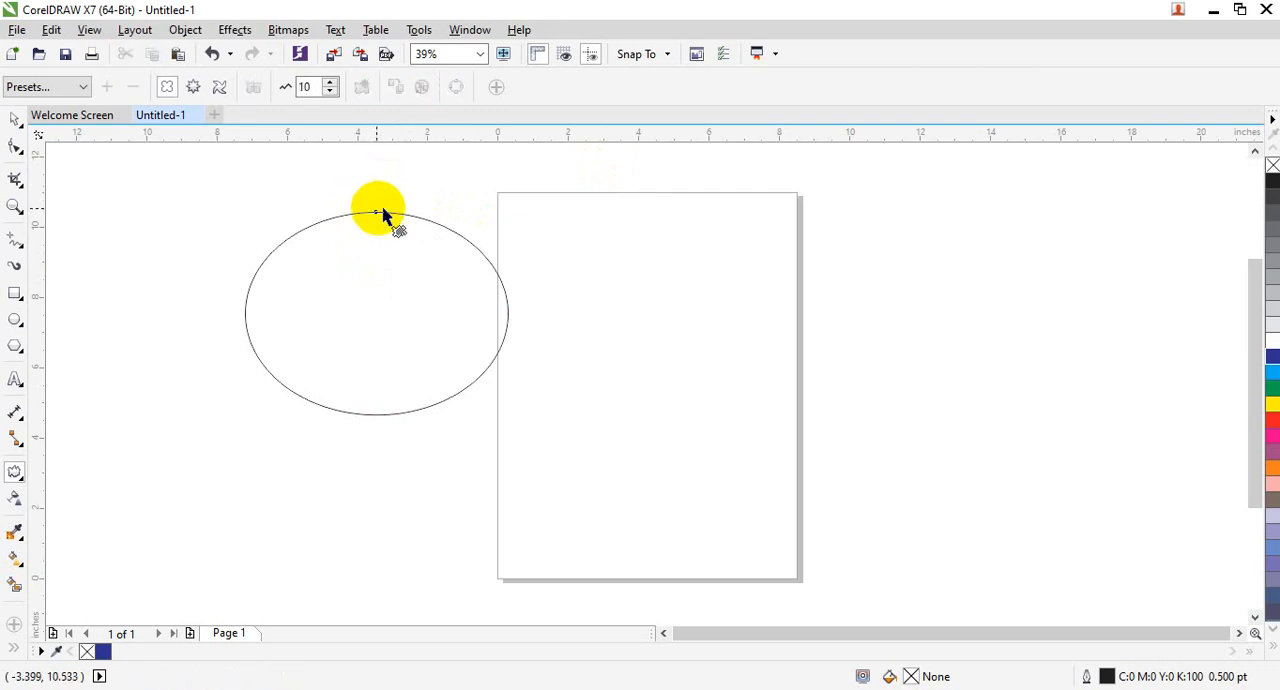
{"action": "mouse_move", "coordinate": [370, 208]}
{"action": "left_mouse_down"}
{"action": "mouse_move", "coordinate": [375, 243]}
{"action": "mouse_move", "coordinate": [374, 232]}
{"action": "left_mouse_up"}
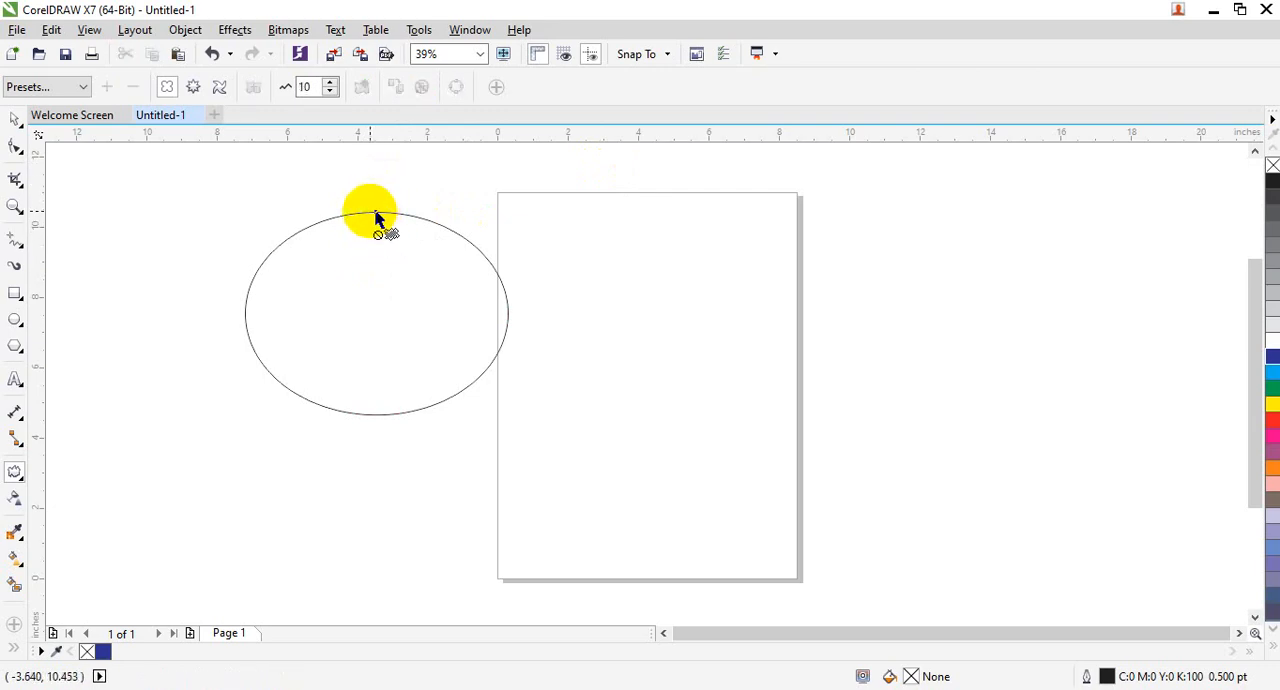
{"action": "left_click", "coordinate": [369, 212]}
{"action": "left_click_drag", "start_coordinate": [373, 212], "coordinate": [386, 391]}
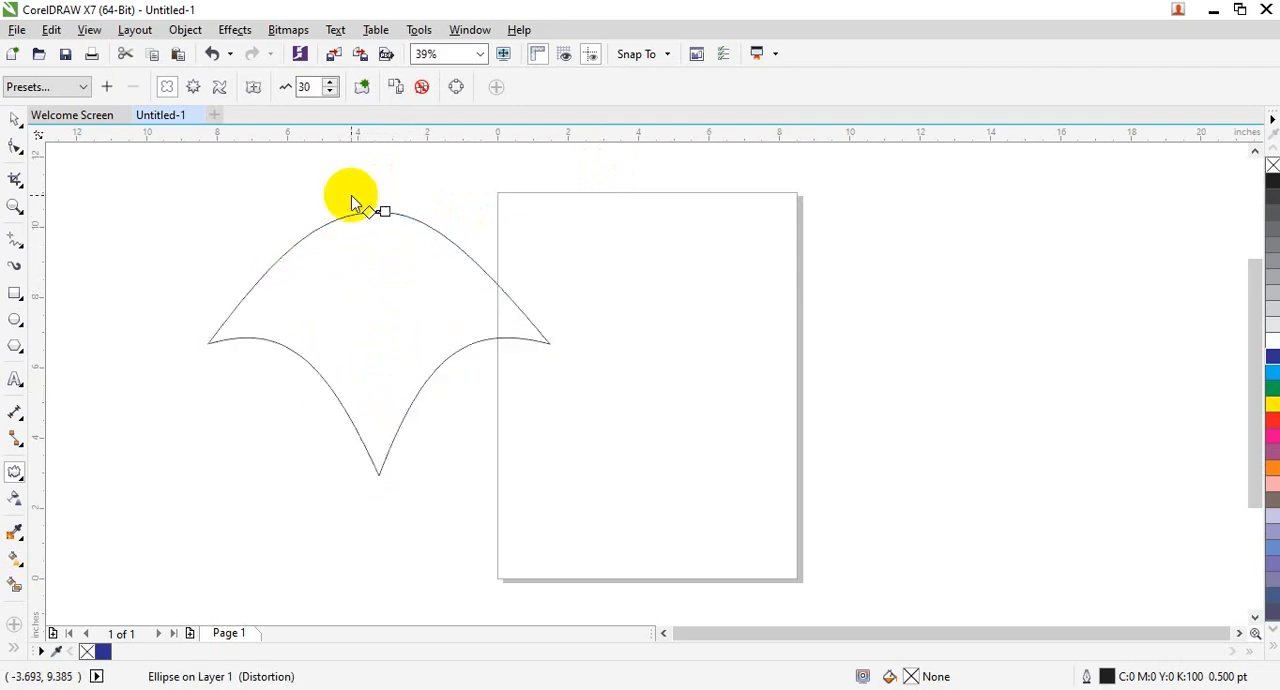
- Resize the distorted ellipse to 1 by 1 inch and fill it with dark blue (C100 M100 Y0 K0)
{"action": "left_click", "coordinate": [15, 120]}
{"action": "left_click", "coordinate": [199, 77]}
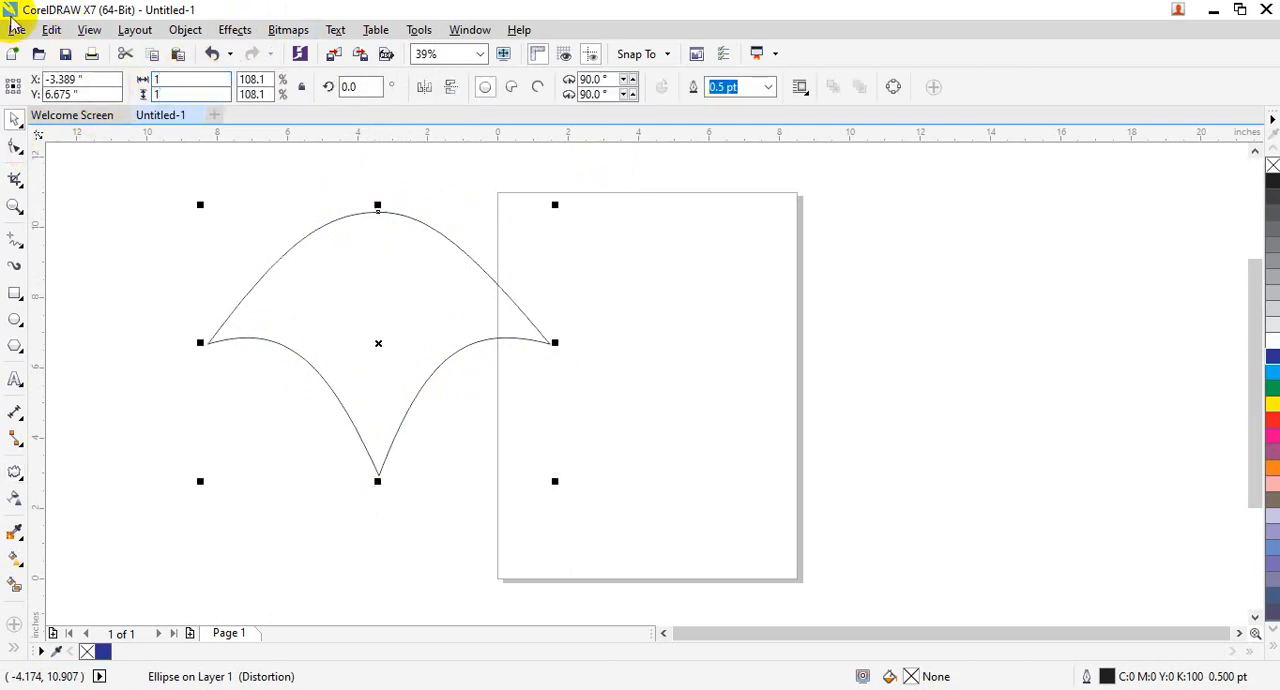
{"action": "key", "text": "Return"}
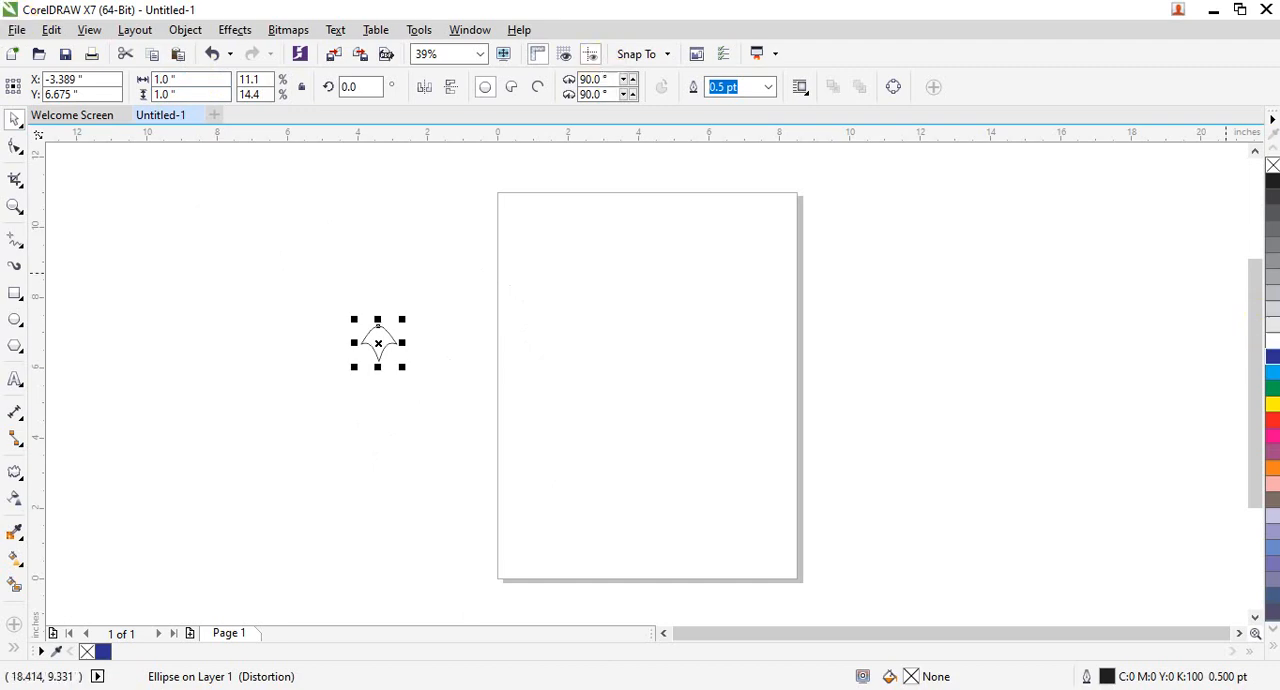
{"action": "left_click", "coordinate": [1272, 358]}
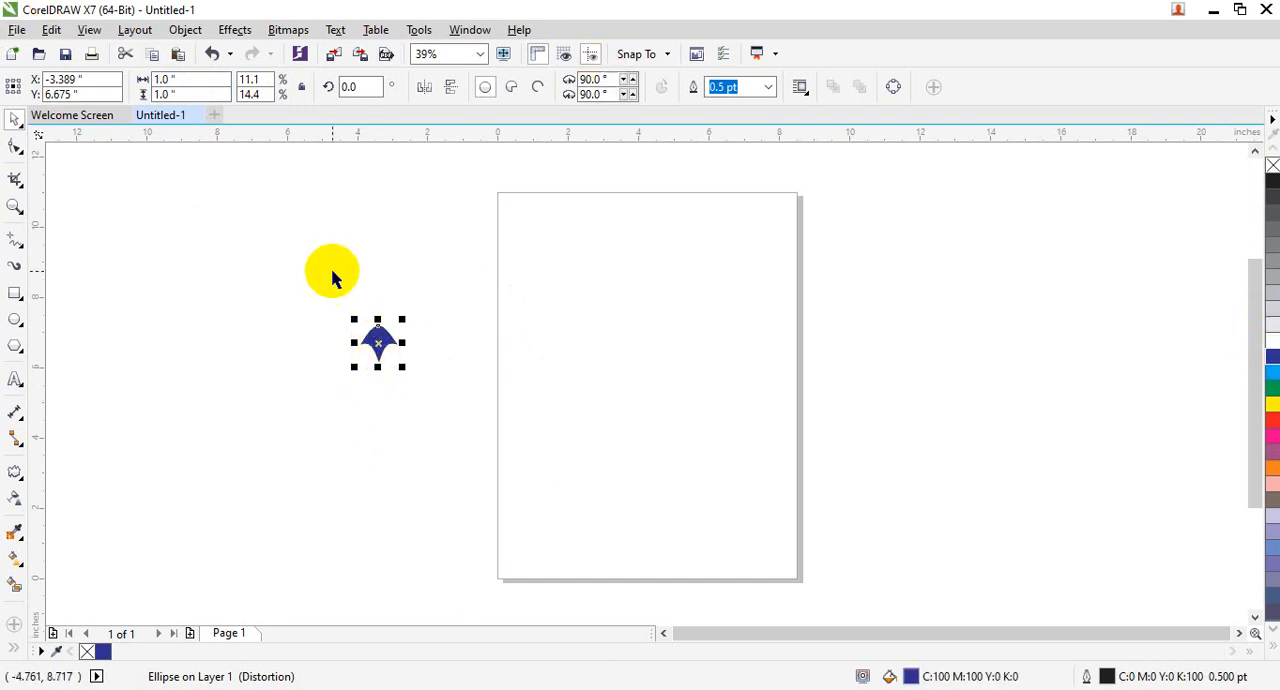
- Place a copy of the blue shape directly below it and mirror the copy horizontally and vertically
{"action": "left_click_drag", "start_coordinate": [382, 332], "coordinate": [387, 388]}
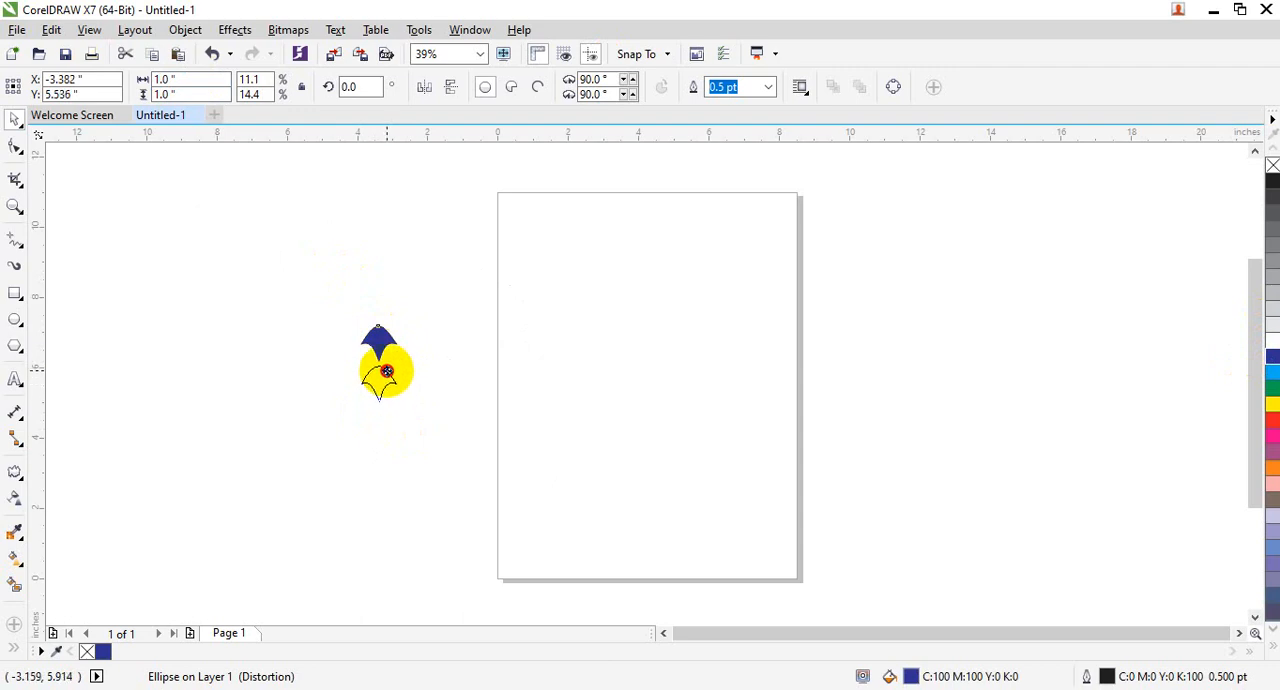
{"action": "left_click", "coordinate": [411, 411]}
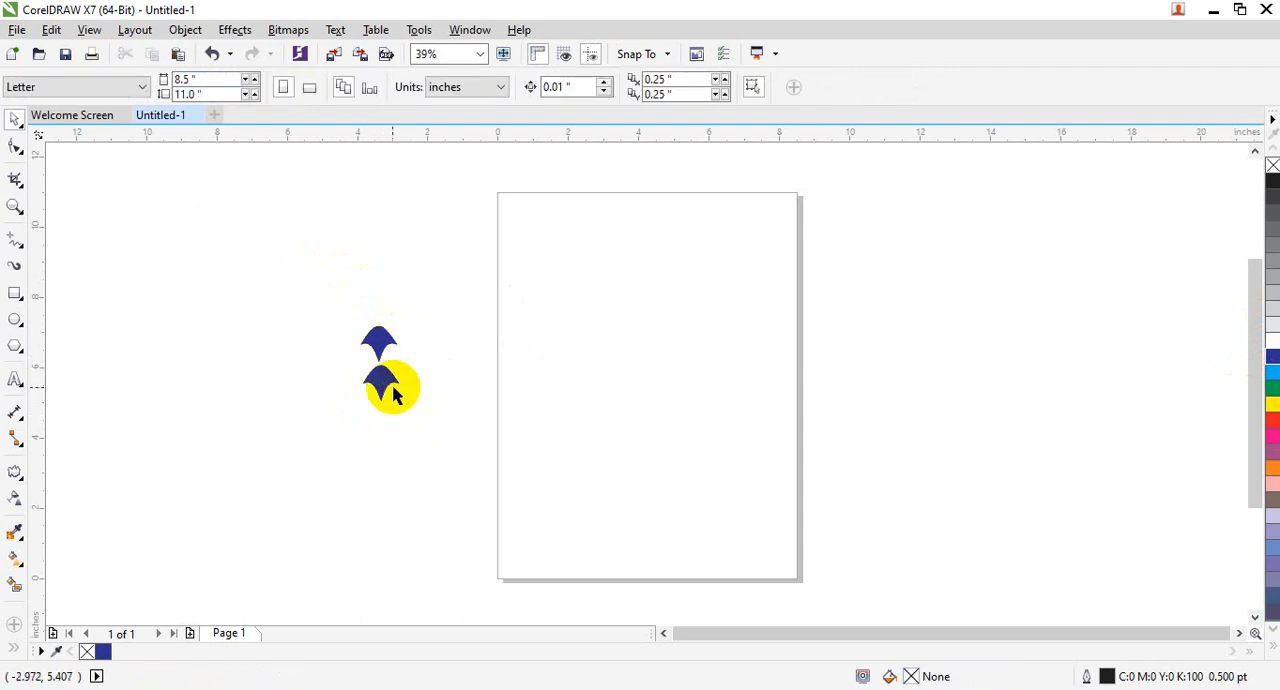
{"action": "left_click", "coordinate": [384, 378]}
{"action": "left_click", "coordinate": [424, 88]}
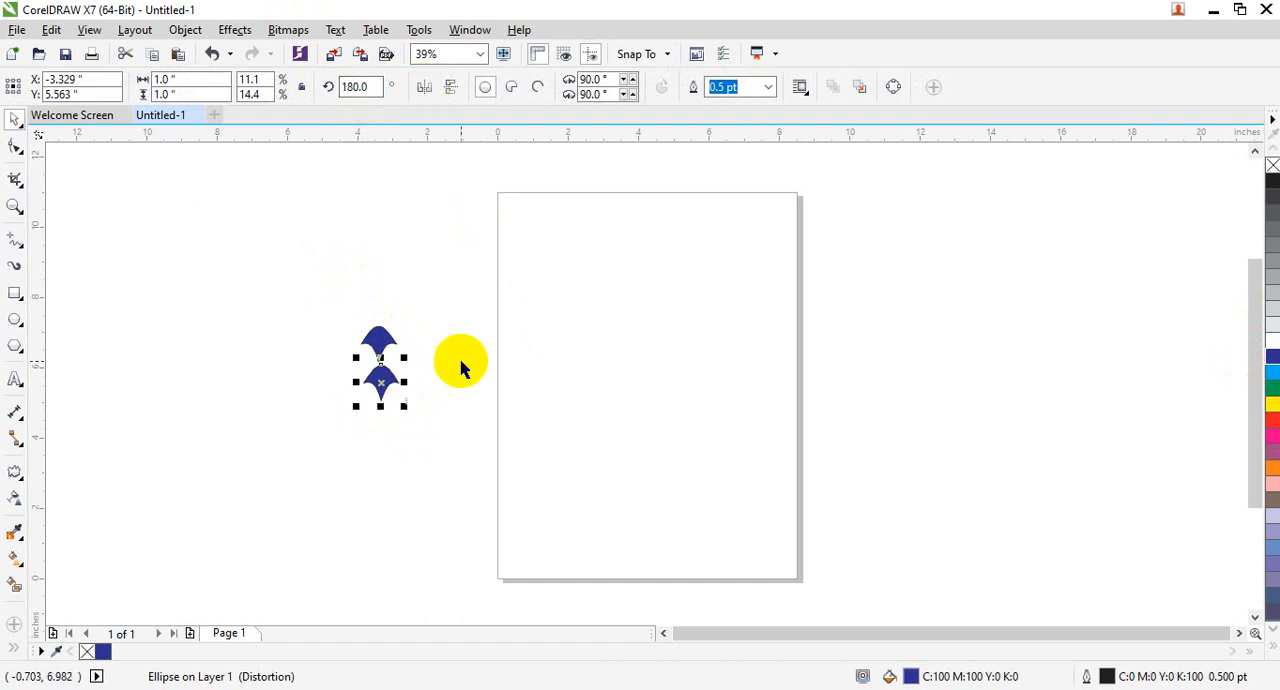
{"action": "left_click", "coordinate": [451, 86]}
{"action": "left_click", "coordinate": [446, 378]}
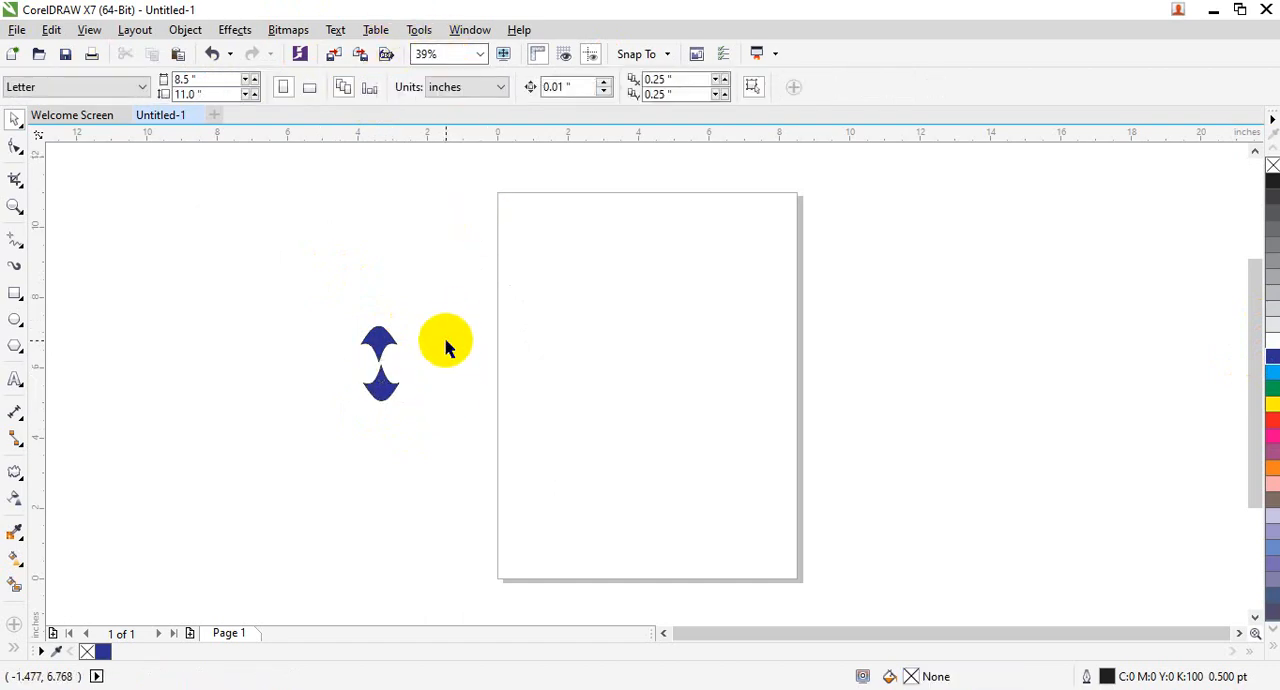
- Nudge the upper blue shape slightly right to line it up with the mirrored copy, and select both shapes
{"action": "left_click", "coordinate": [390, 345]}
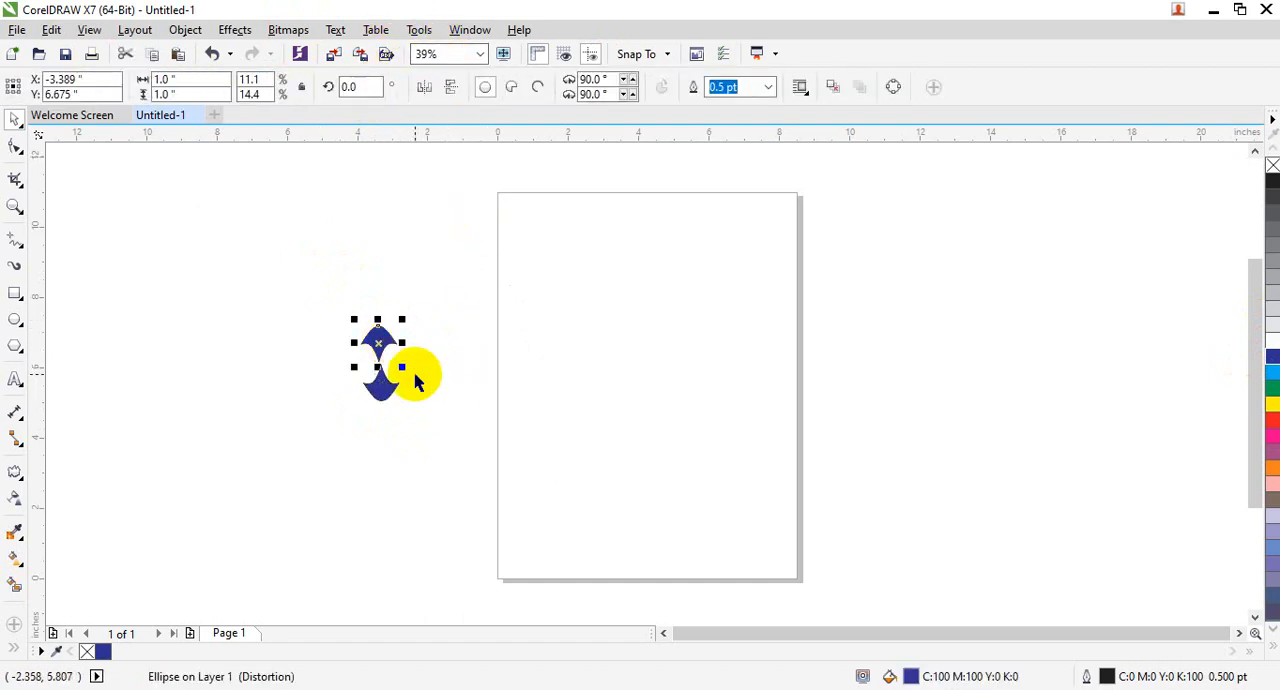
{"action": "left_click_drag", "start_coordinate": [431, 294], "coordinate": [376, 430]}
{"action": "left_click_drag", "start_coordinate": [349, 313], "coordinate": [411, 449]}
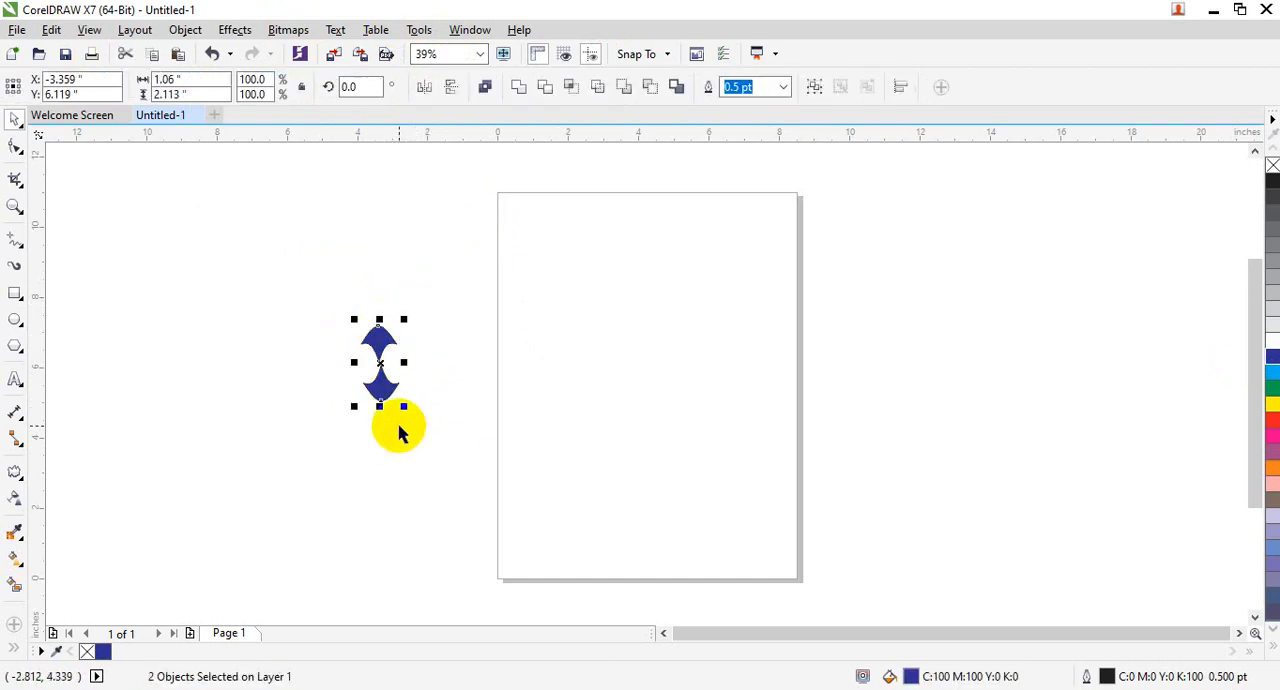
{"action": "left_click", "coordinate": [420, 427]}
{"action": "left_click", "coordinate": [375, 340]}
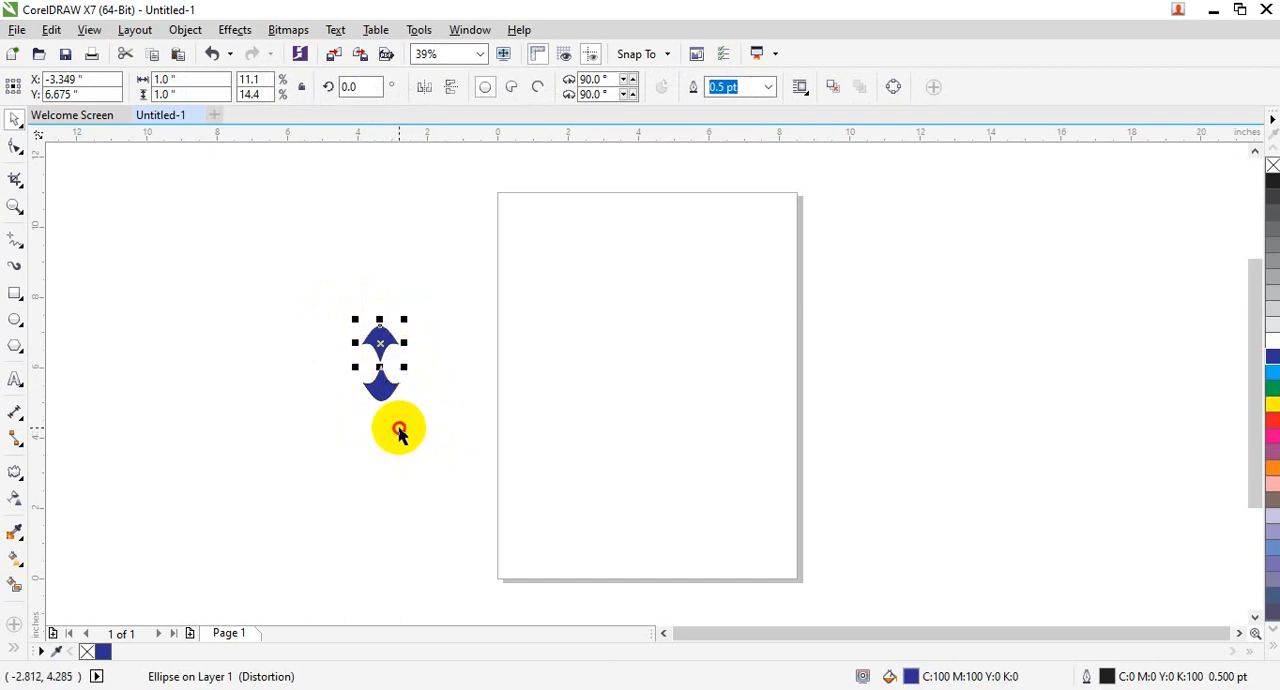
{"action": "left_click", "coordinate": [399, 428]}
{"action": "left_click_drag", "start_coordinate": [358, 325], "coordinate": [408, 414]}
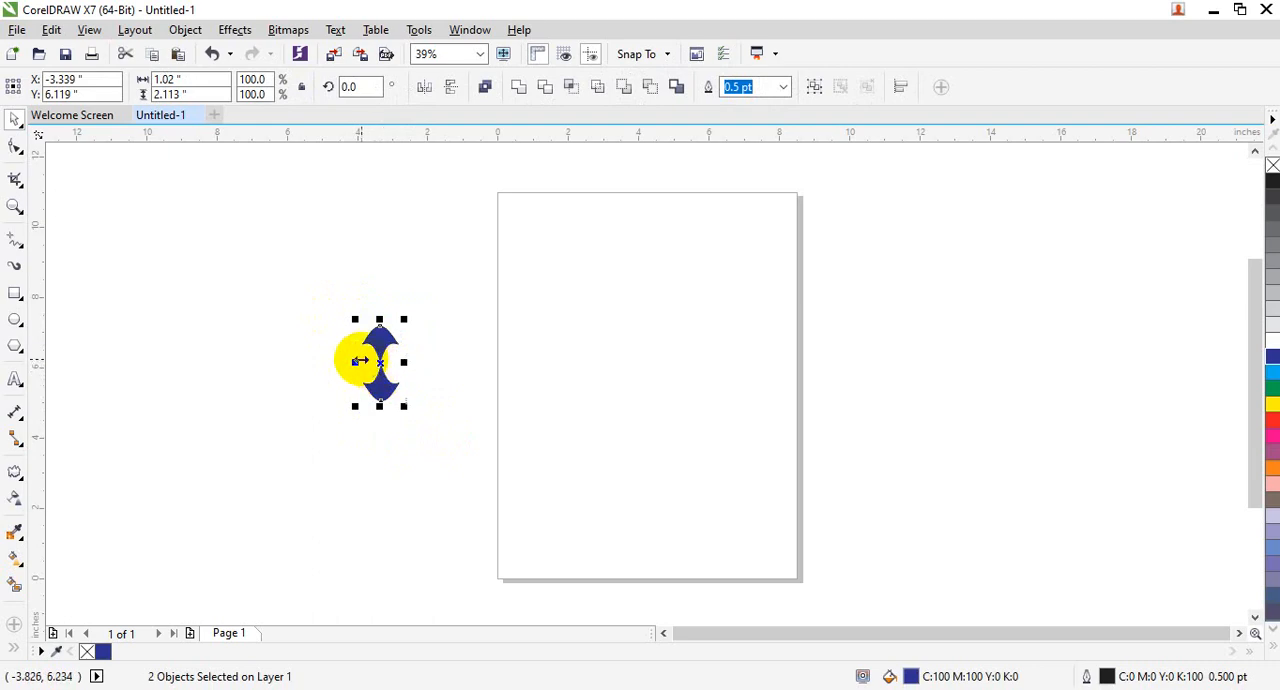
- Move the selected pair about 1.1 inches to the right and place two copies of it side by side in a row
{"action": "left_click_drag", "start_coordinate": [354, 361], "coordinate": [391, 370]}
{"action": "key", "text": "ctrl+z"}
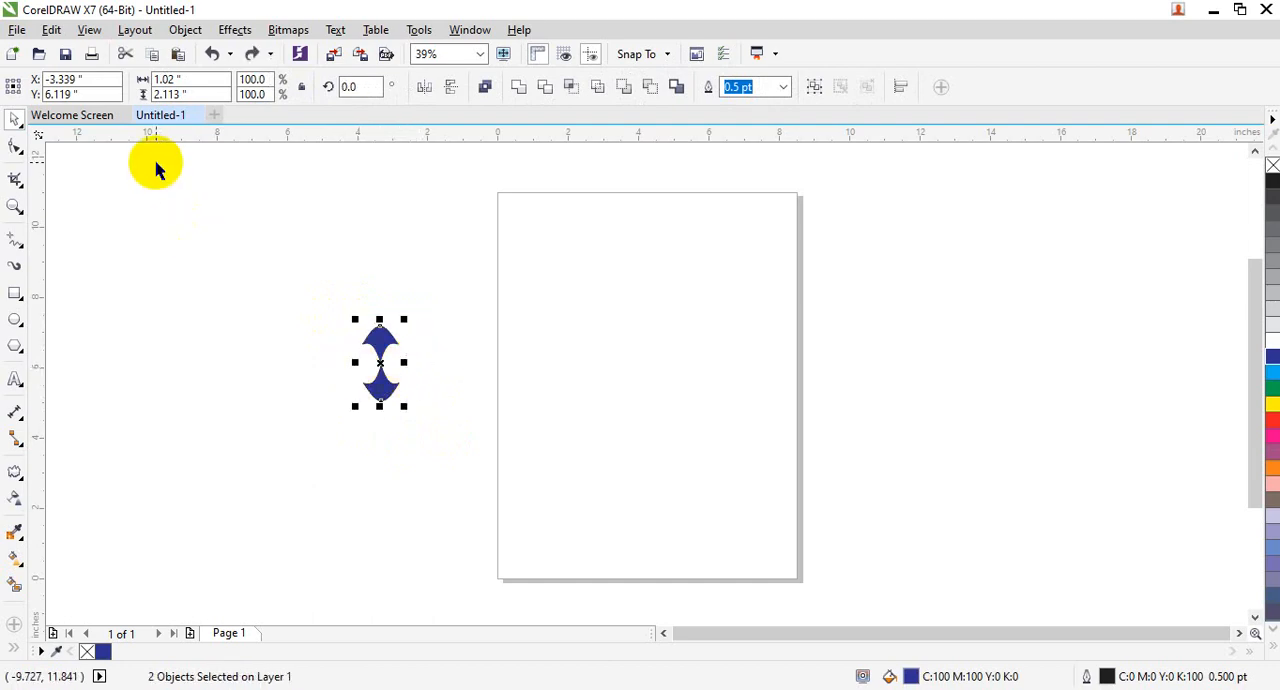
{"action": "left_click_drag", "start_coordinate": [374, 337], "coordinate": [419, 342]}
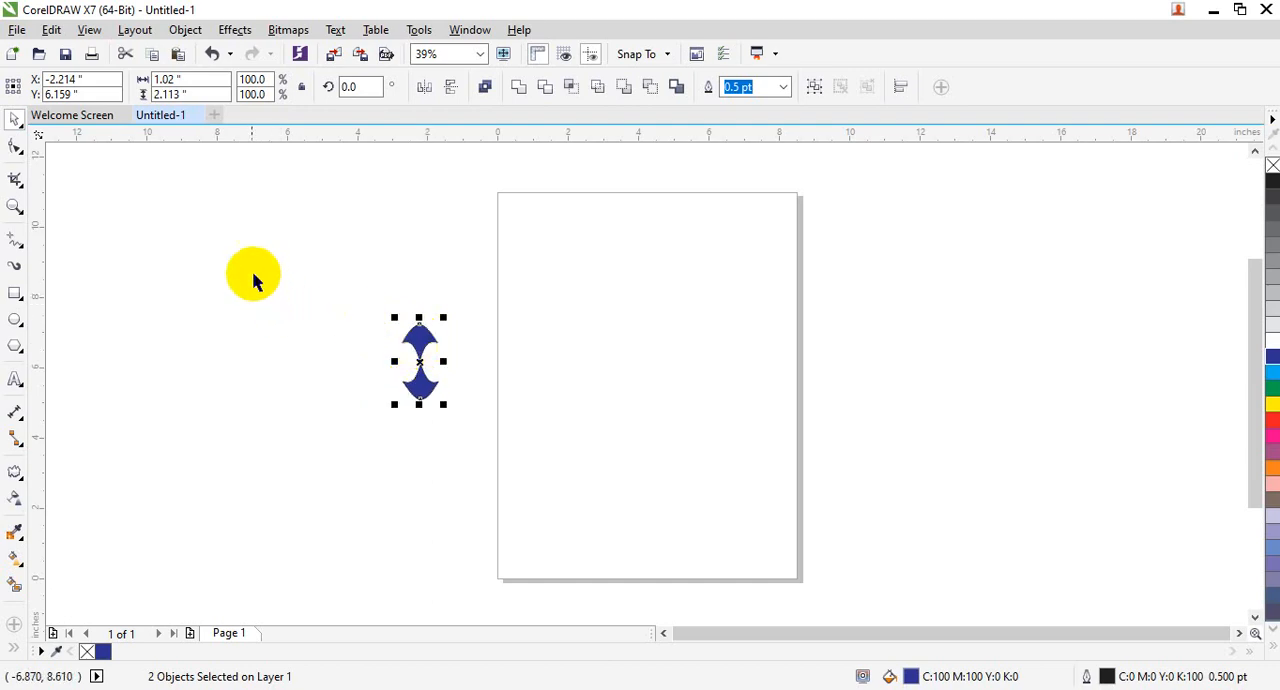
{"action": "left_click", "coordinate": [60, 30]}
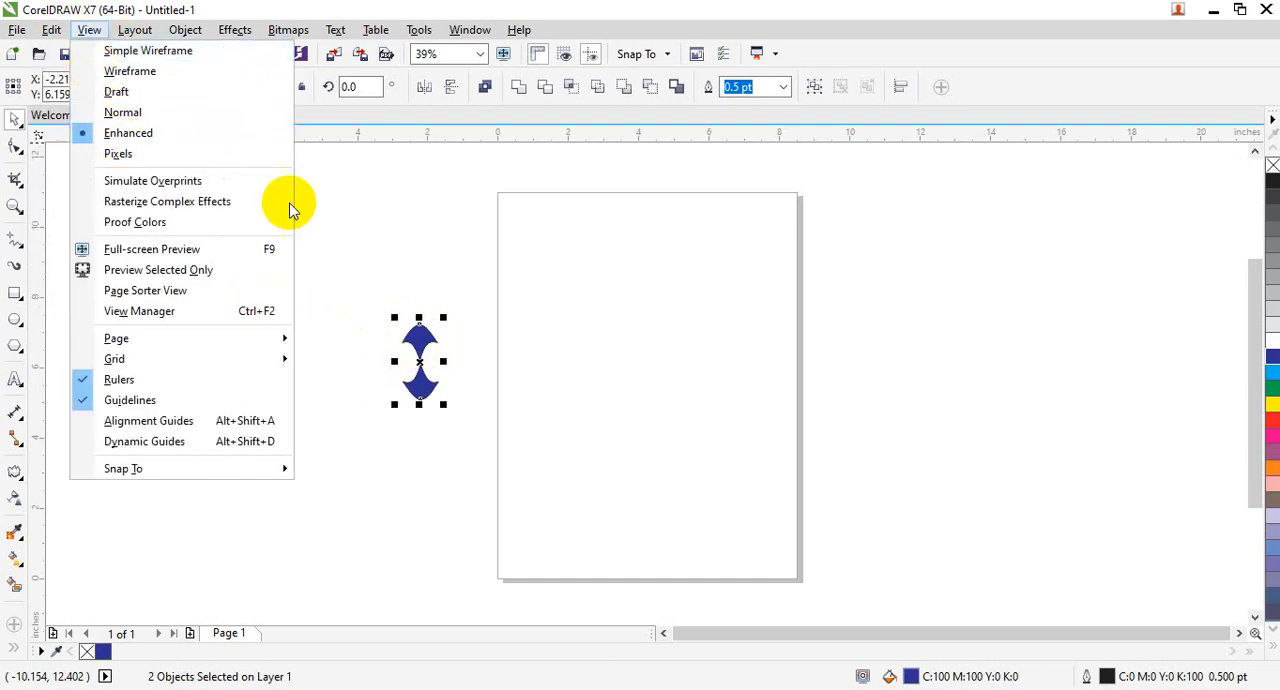
{"action": "left_click", "coordinate": [459, 420]}
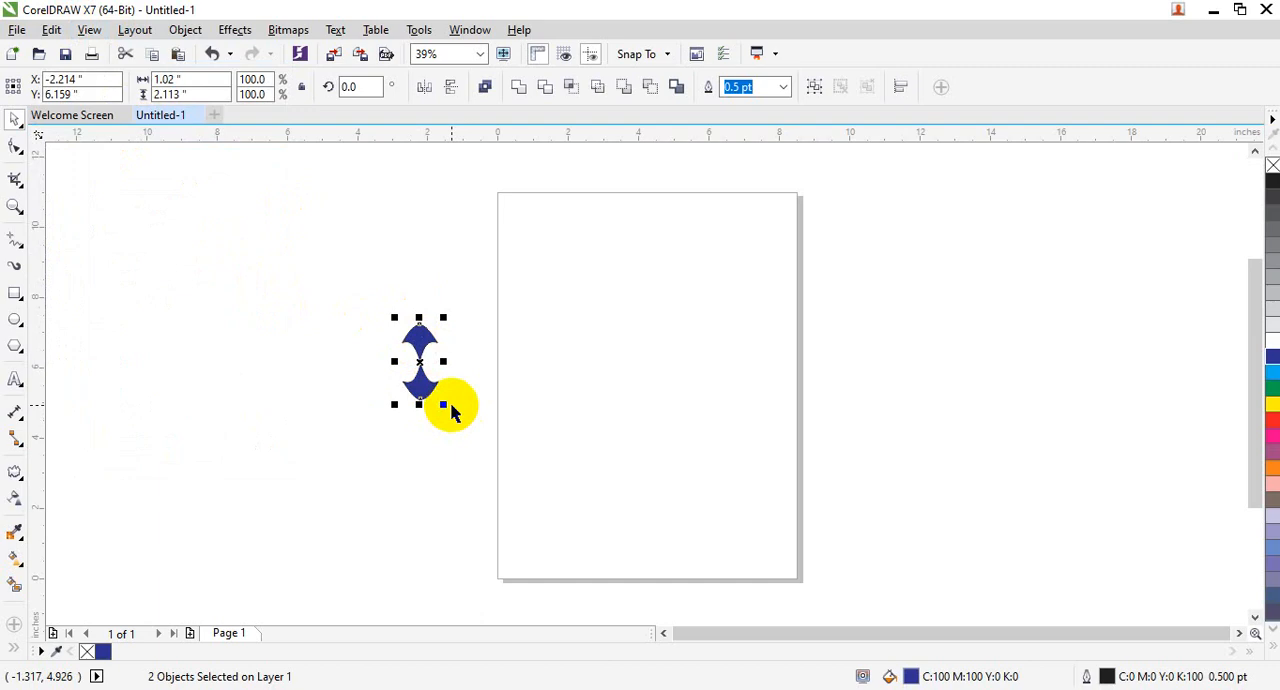
{"action": "left_click_drag", "start_coordinate": [421, 342], "coordinate": [494, 343]}
{"action": "left_click", "coordinate": [566, 437]}
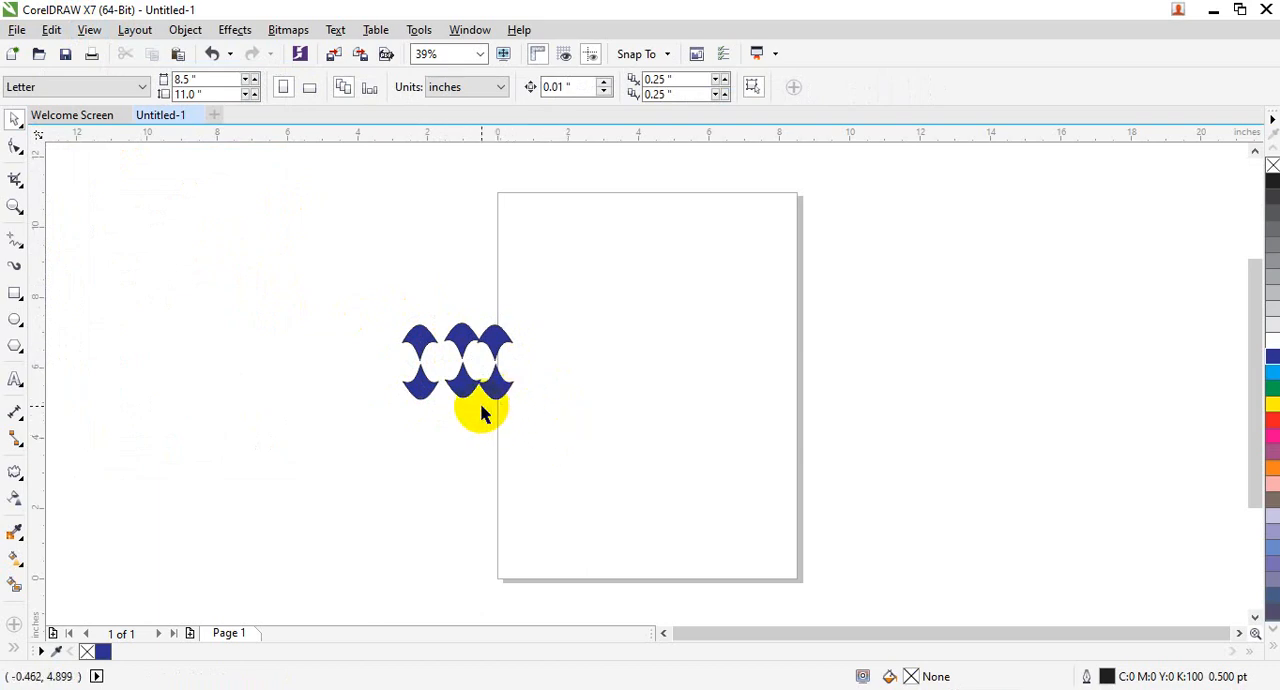
- Delete all the blue shapes
{"action": "left_click_drag", "start_coordinate": [345, 245], "coordinate": [501, 433]}
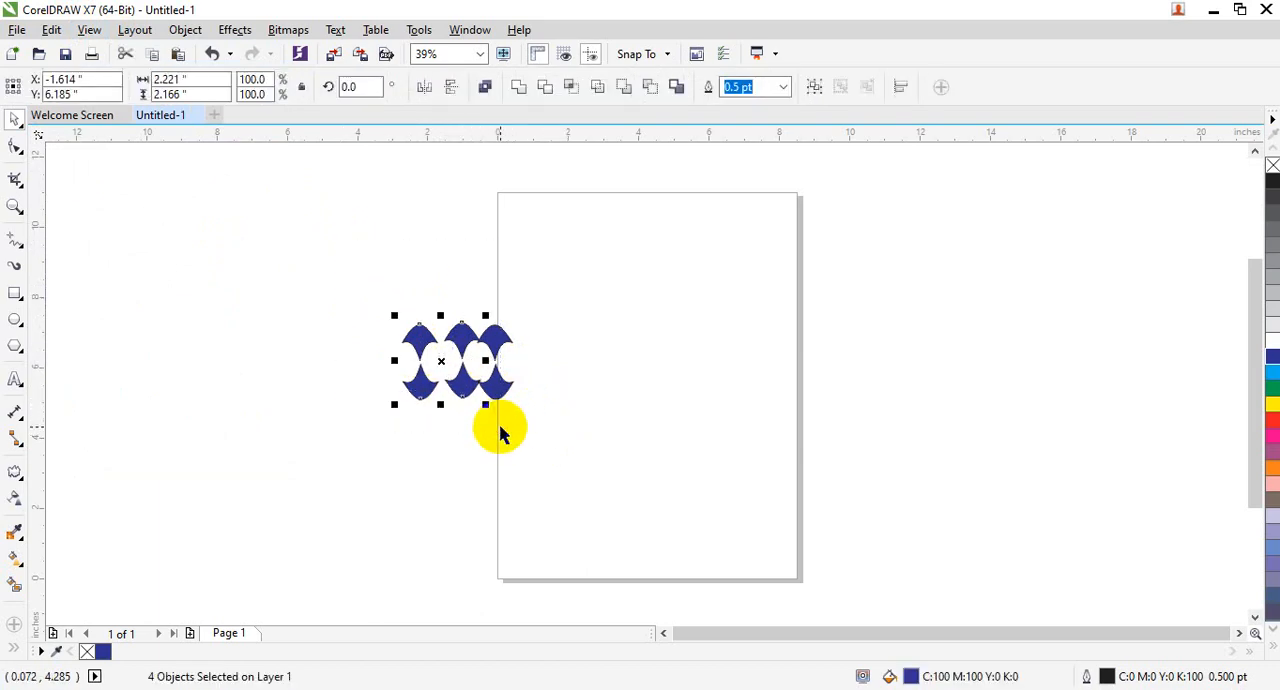
{"action": "left_click_drag", "start_coordinate": [351, 278], "coordinate": [643, 565]}
{"action": "key", "text": "Delete"}
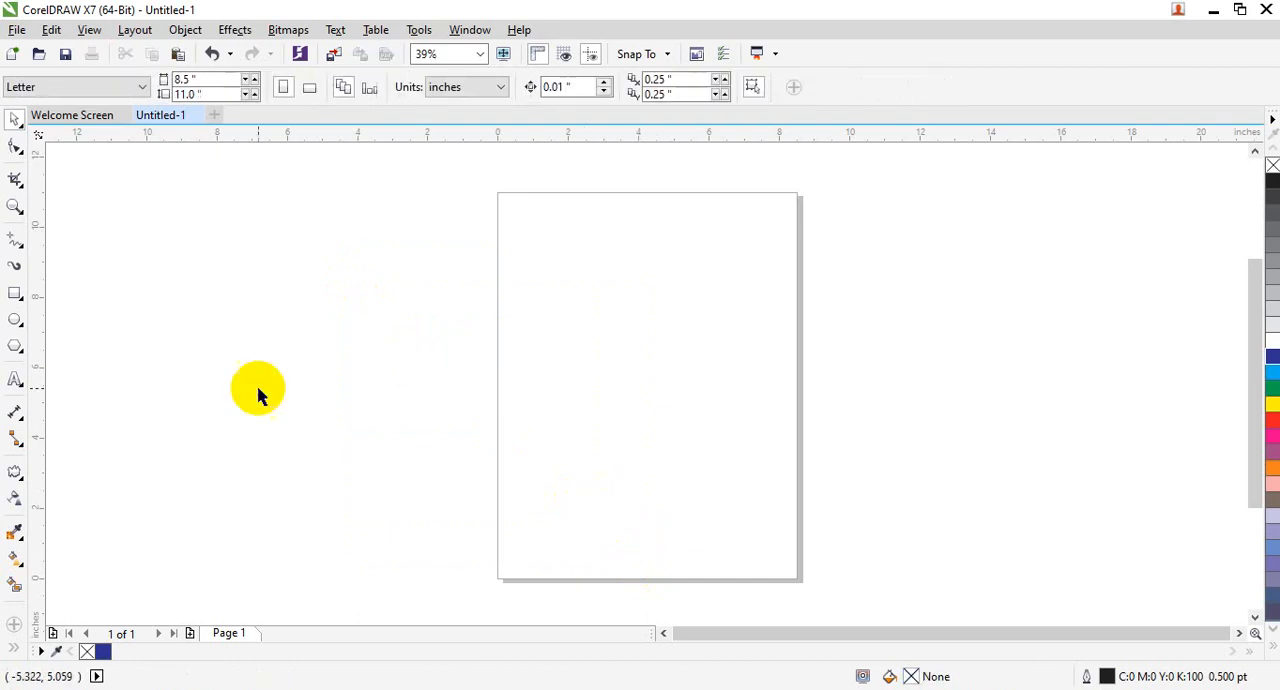
- Draw an ellipse about 6.54 by 4.99 inches and position it in the upper half of the page
{"action": "left_click", "coordinate": [18, 318]}
{"action": "mouse_move", "coordinate": [556, 248]}
{"action": "left_mouse_down"}
{"action": "mouse_move", "coordinate": [754, 449]}
{"action": "mouse_move", "coordinate": [785, 423]}
{"action": "left_mouse_up"}
{"action": "left_click", "coordinate": [16, 119]}
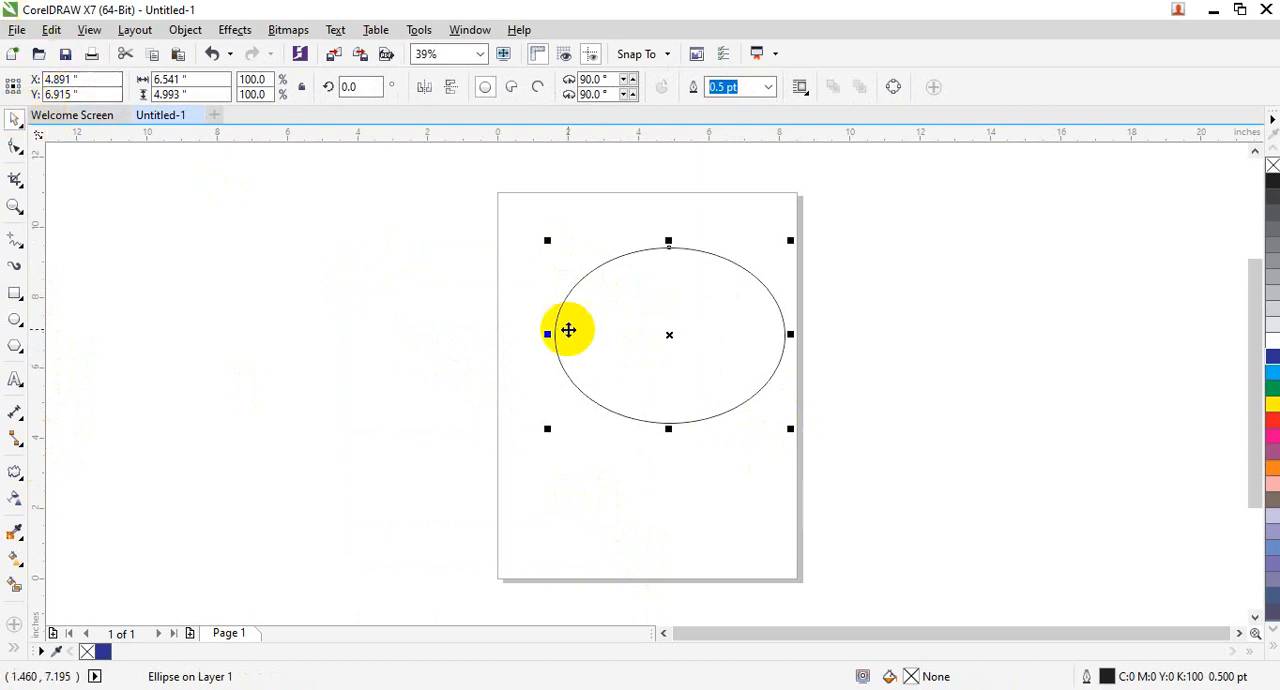
{"action": "left_click_drag", "start_coordinate": [646, 306], "coordinate": [628, 296]}
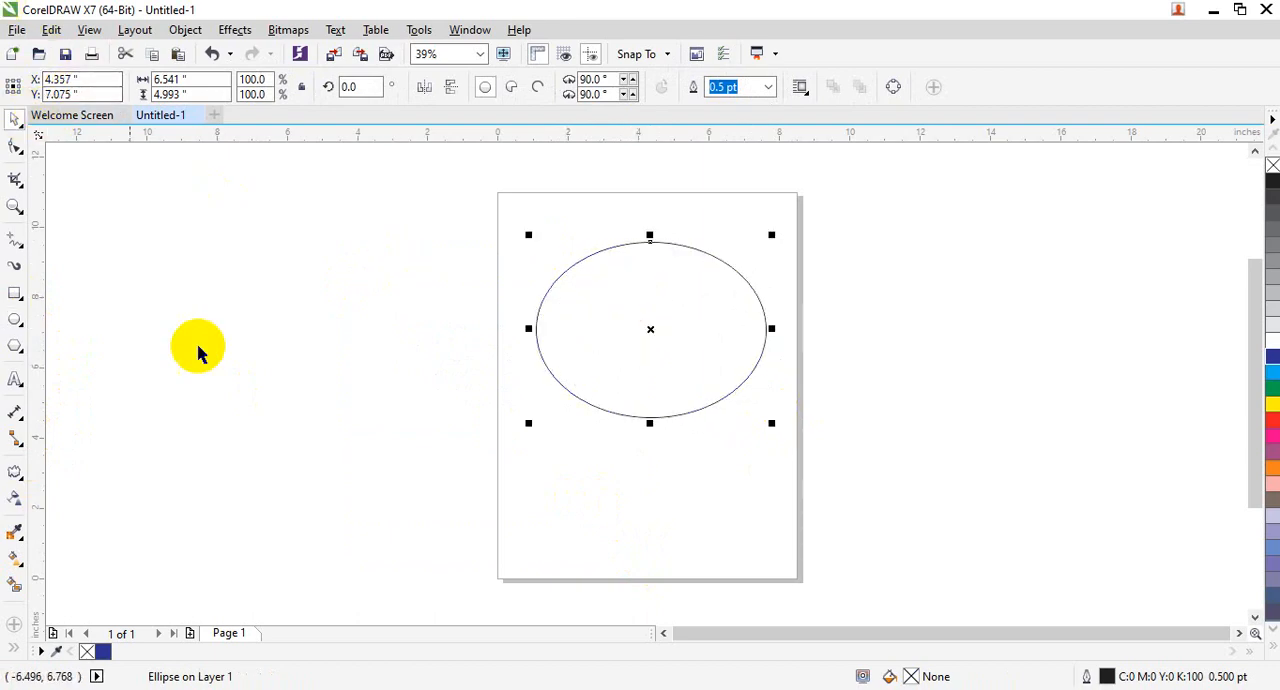
- Apply a Zipper distortion from the ellipse's top node with amplitude about 32 and frequency about 5, and fill it dark blue (C100 M100 Y0 K0)
{"action": "left_click", "coordinate": [22, 472]}
{"action": "left_click", "coordinate": [80, 530]}
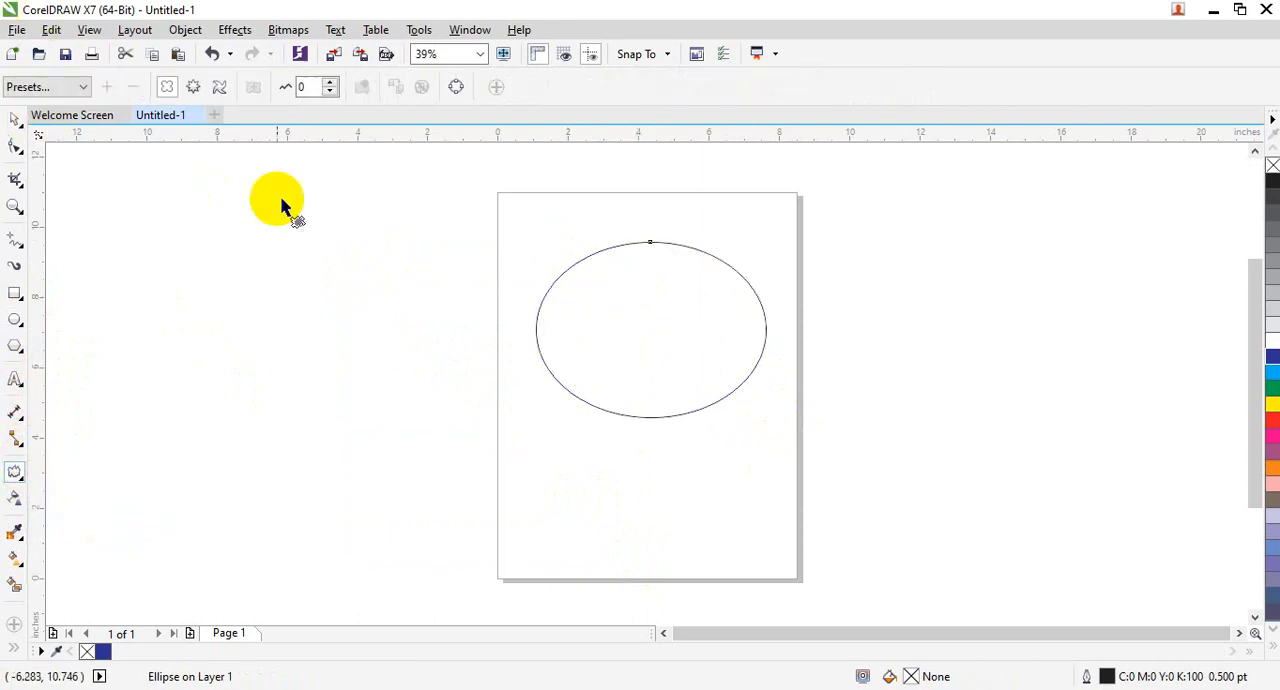
{"action": "left_click", "coordinate": [194, 88]}
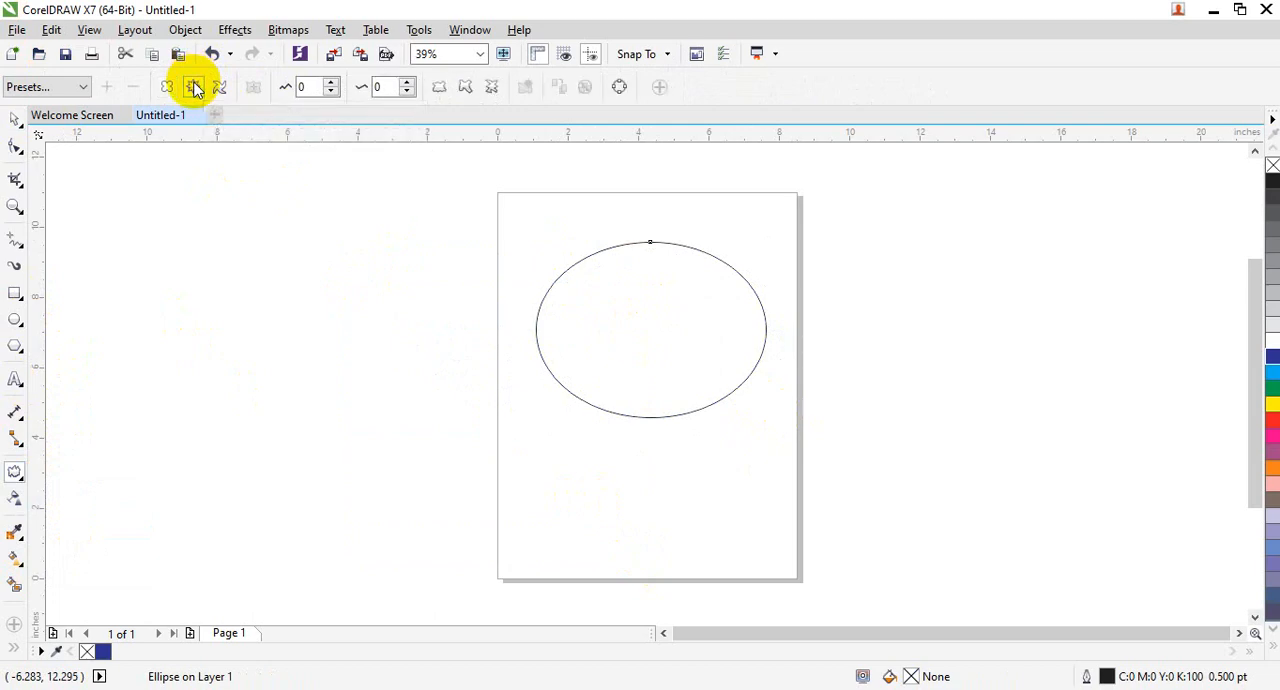
{"action": "left_click_drag", "start_coordinate": [649, 245], "coordinate": [658, 276]}
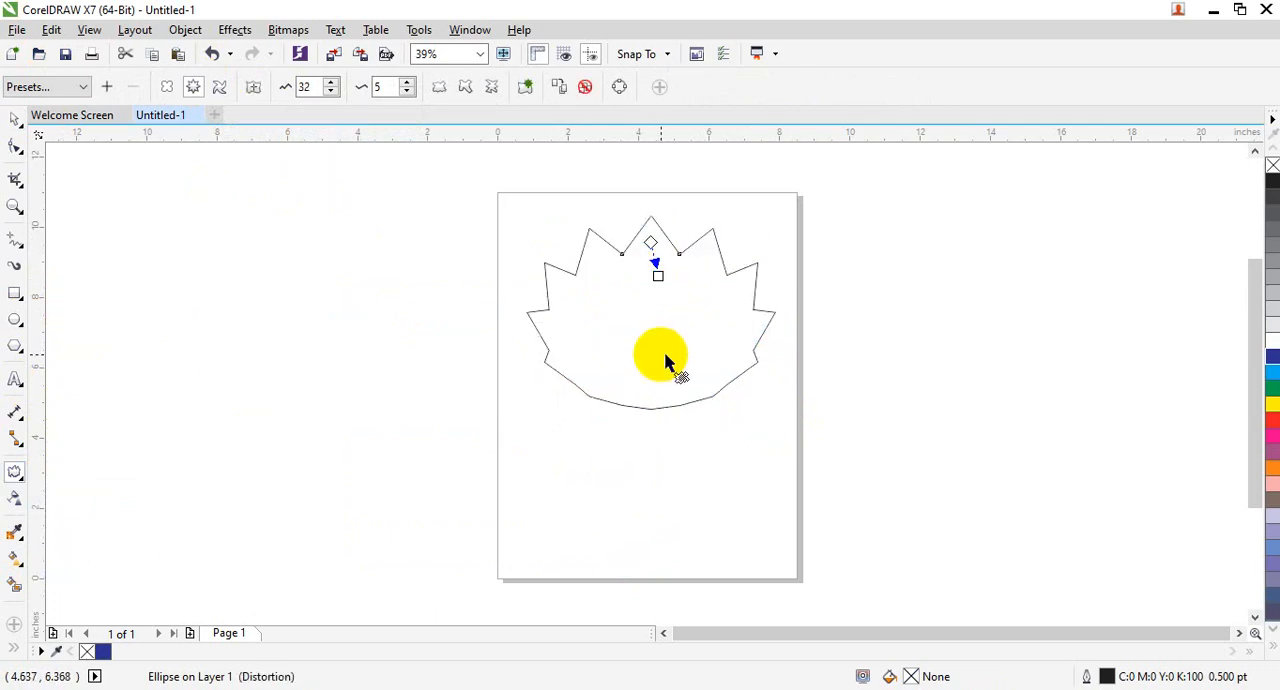
{"action": "left_click", "coordinate": [1272, 358]}
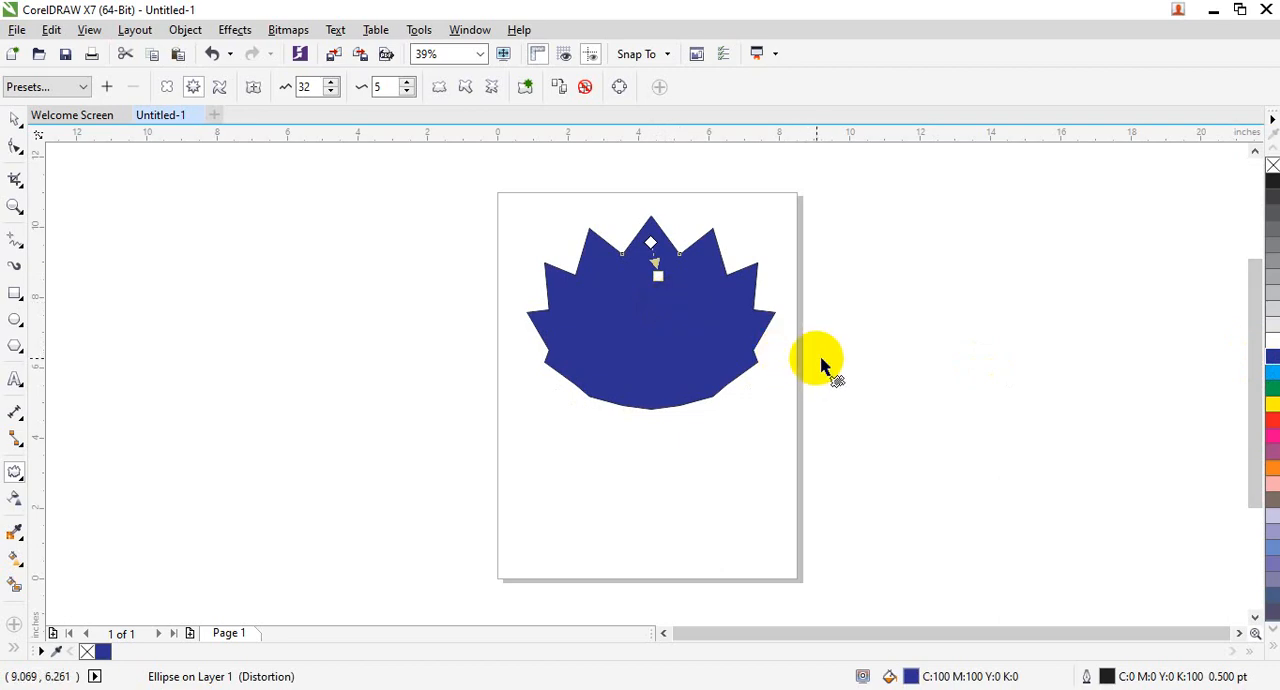
- Duplicate the spiked blue shape about 0.16 inches lower and fill the copy with white
{"action": "left_click", "coordinate": [15, 118]}
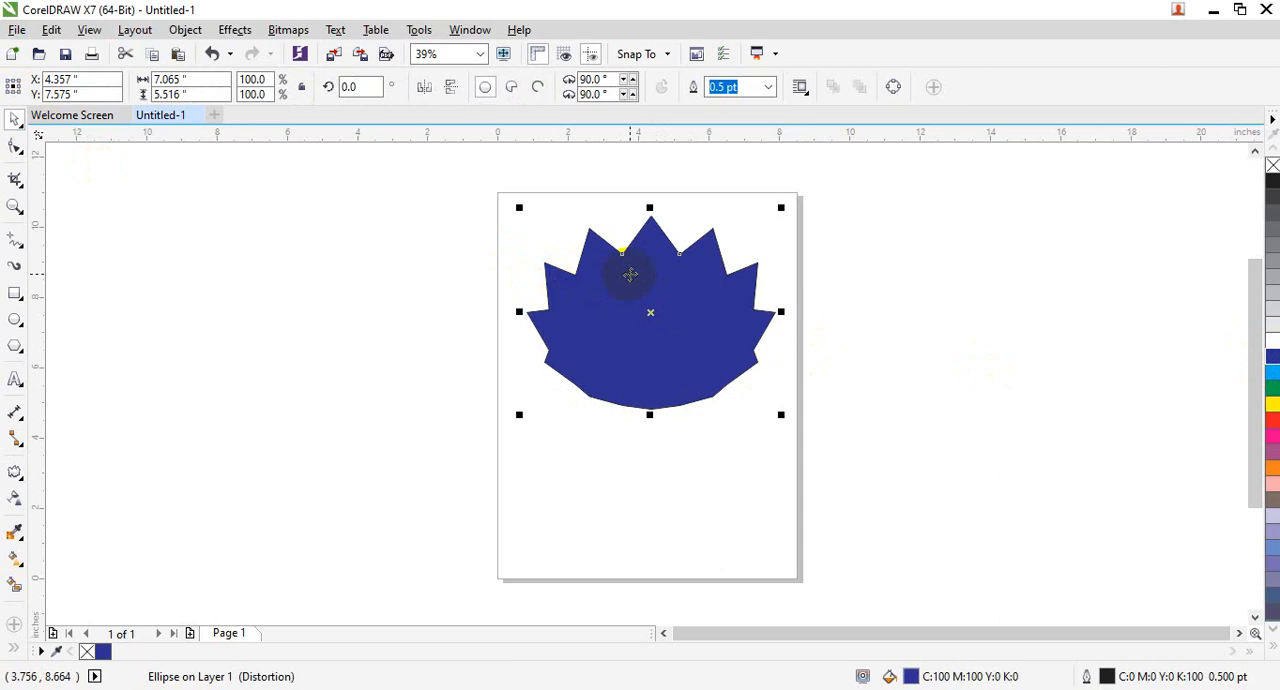
{"action": "left_click_drag", "start_coordinate": [630, 280], "coordinate": [631, 280]}
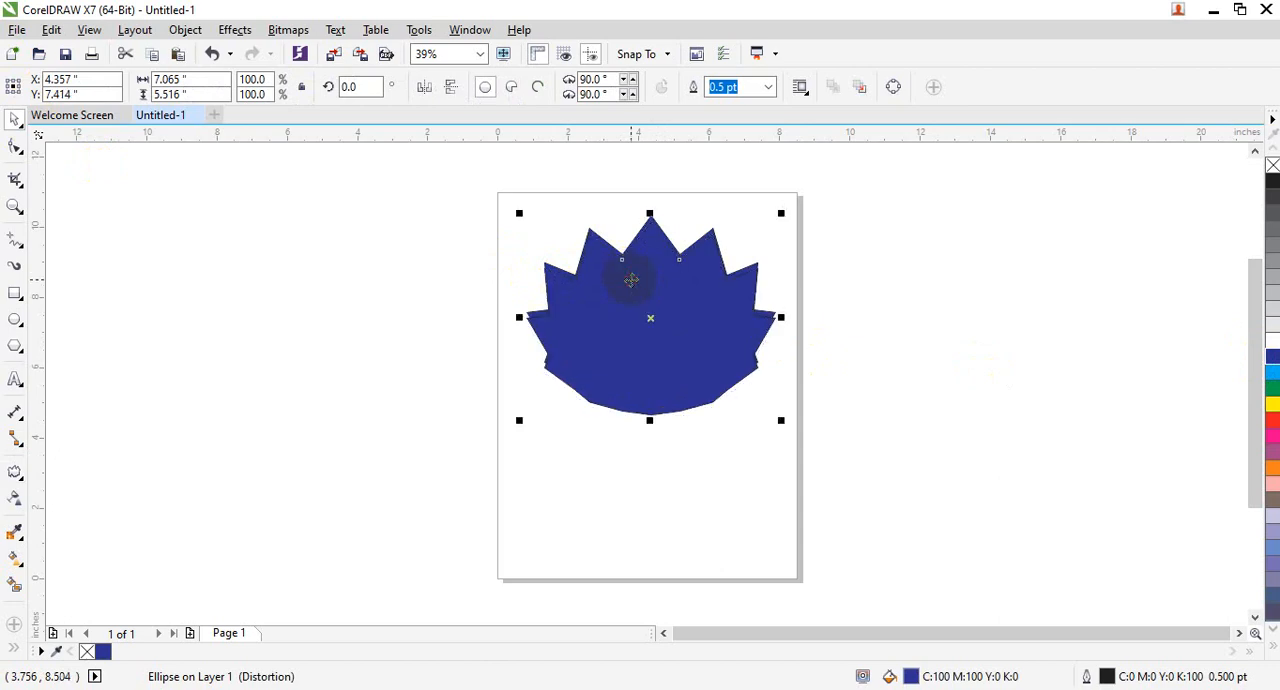
{"action": "left_click", "coordinate": [1272, 338]}
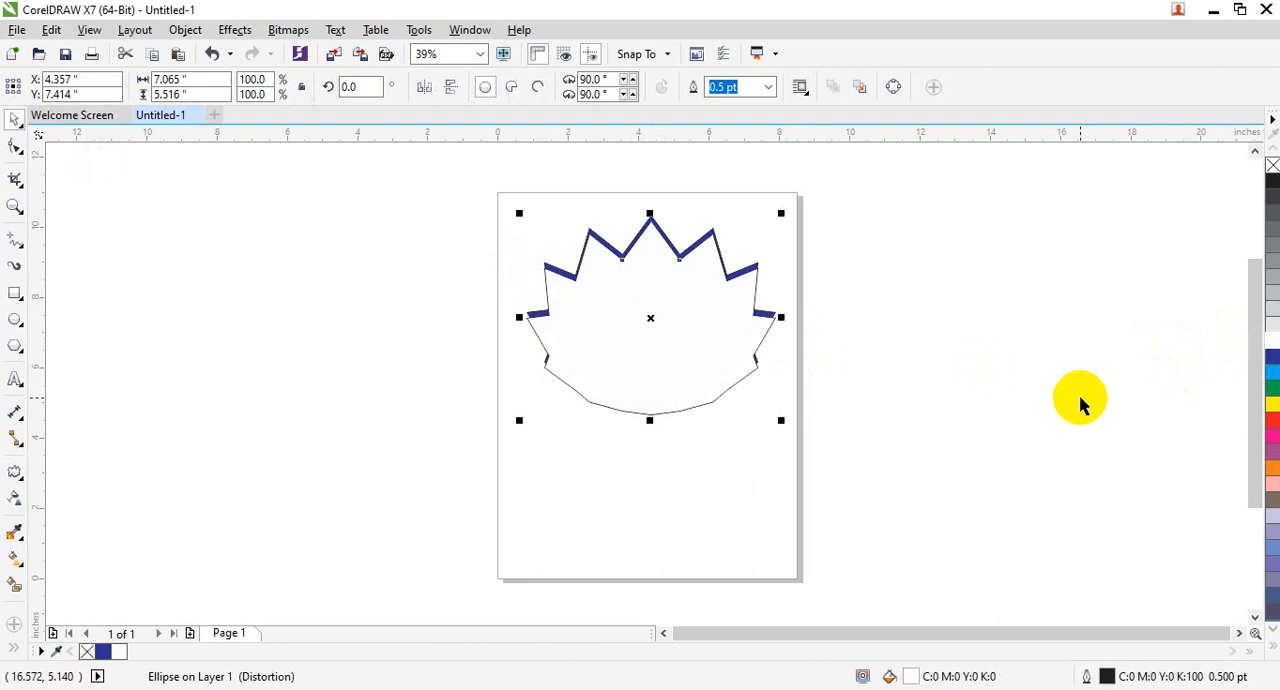
{"action": "left_click", "coordinate": [703, 394]}
{"action": "left_click", "coordinate": [737, 443]}
{"action": "left_click", "coordinate": [682, 353]}
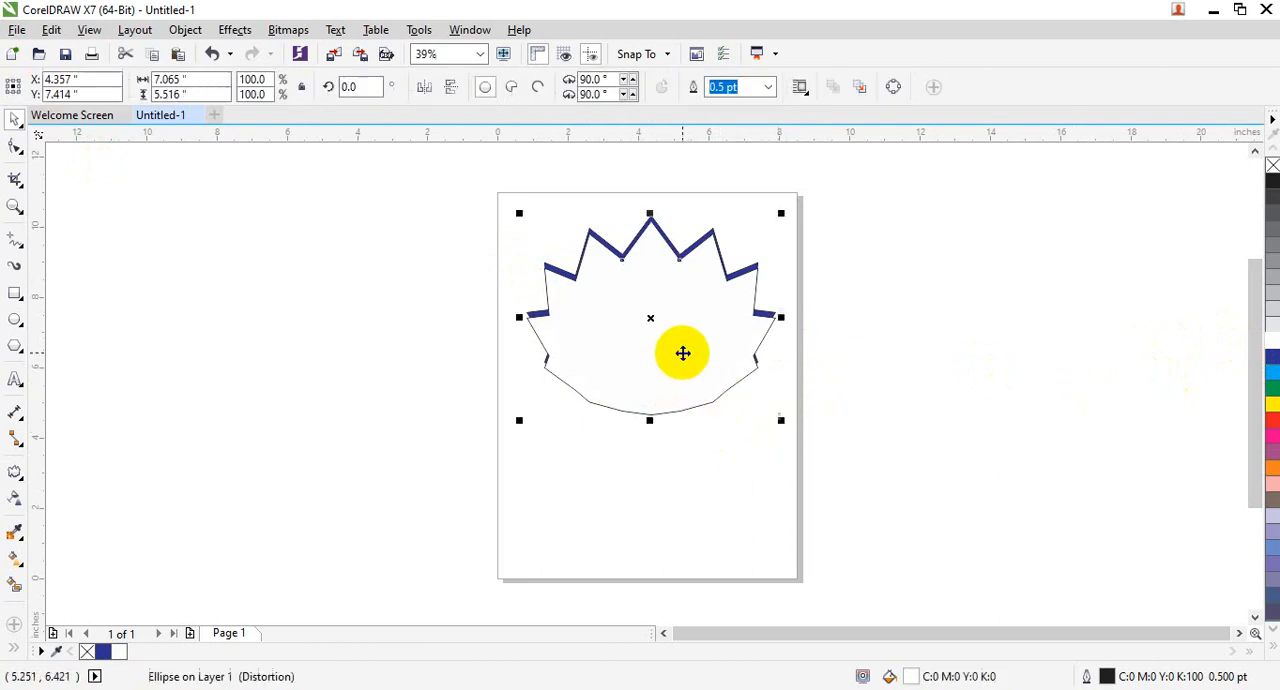
- Scale the white copy to about 6.44 by 5.29 inches so it sits inside the blue shape
{"action": "left_click_drag", "start_coordinate": [784, 419], "coordinate": [770, 416]}
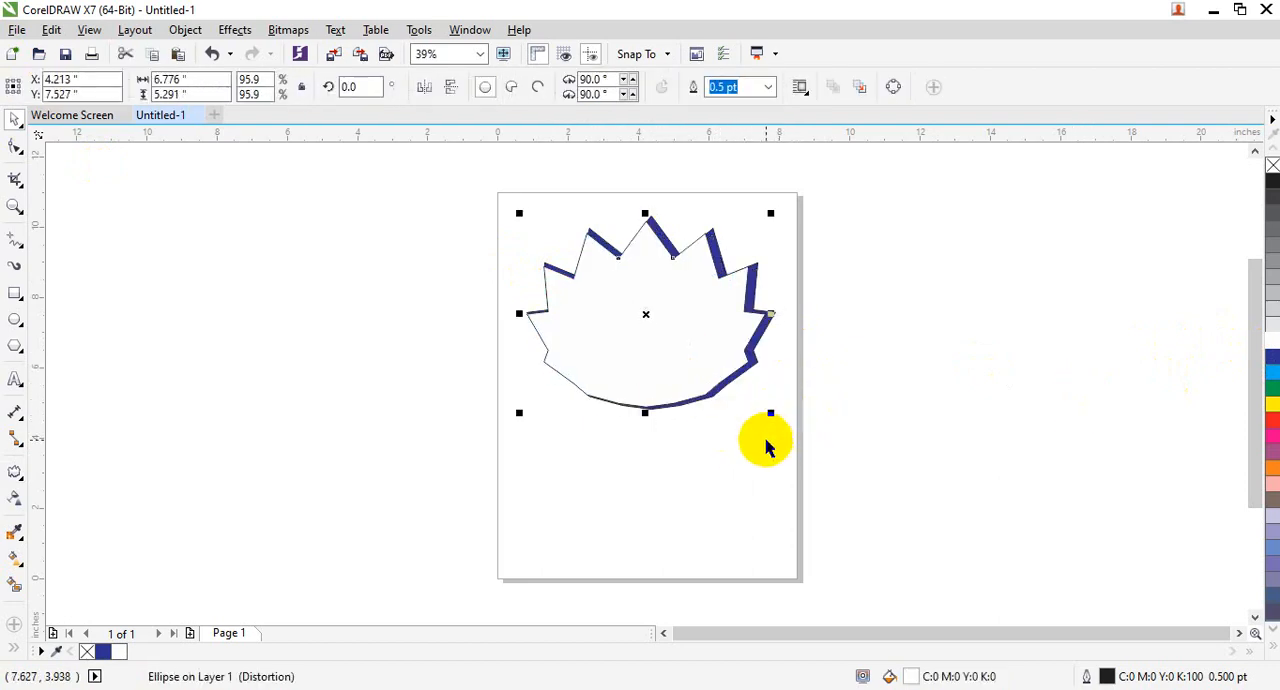
{"action": "left_click_drag", "start_coordinate": [524, 316], "coordinate": [534, 314]}
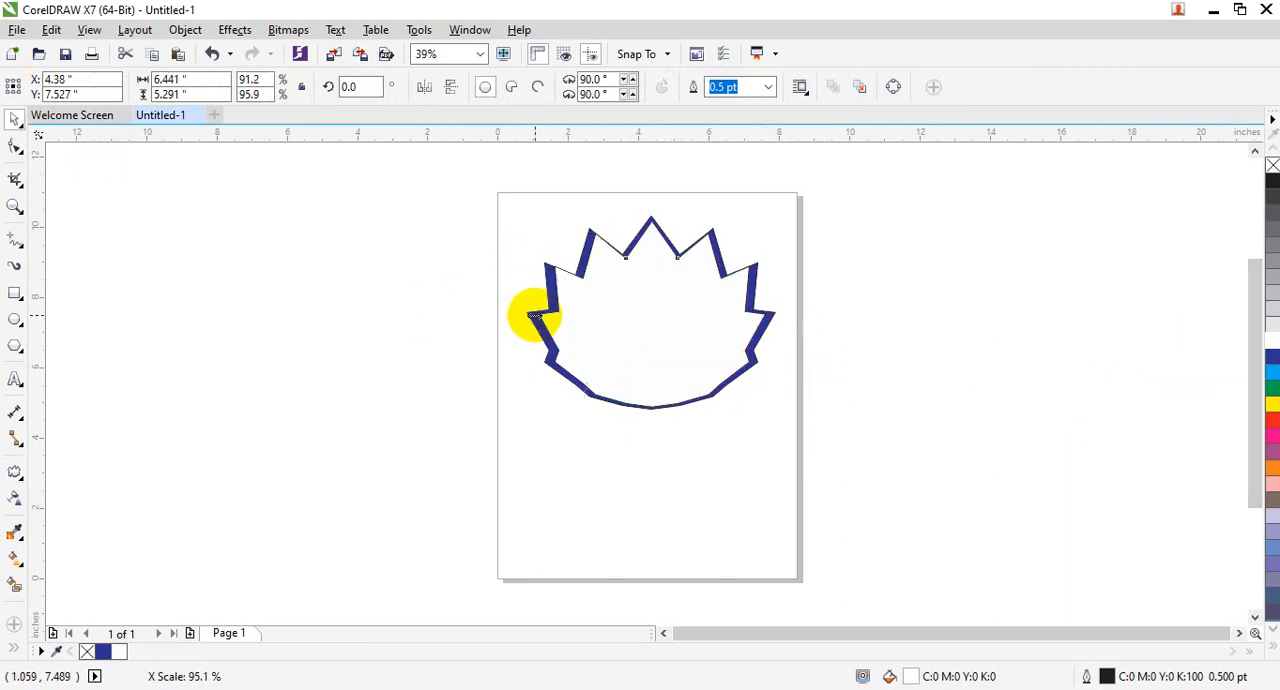
{"action": "left_click", "coordinate": [749, 436]}
{"action": "left_click", "coordinate": [701, 354]}
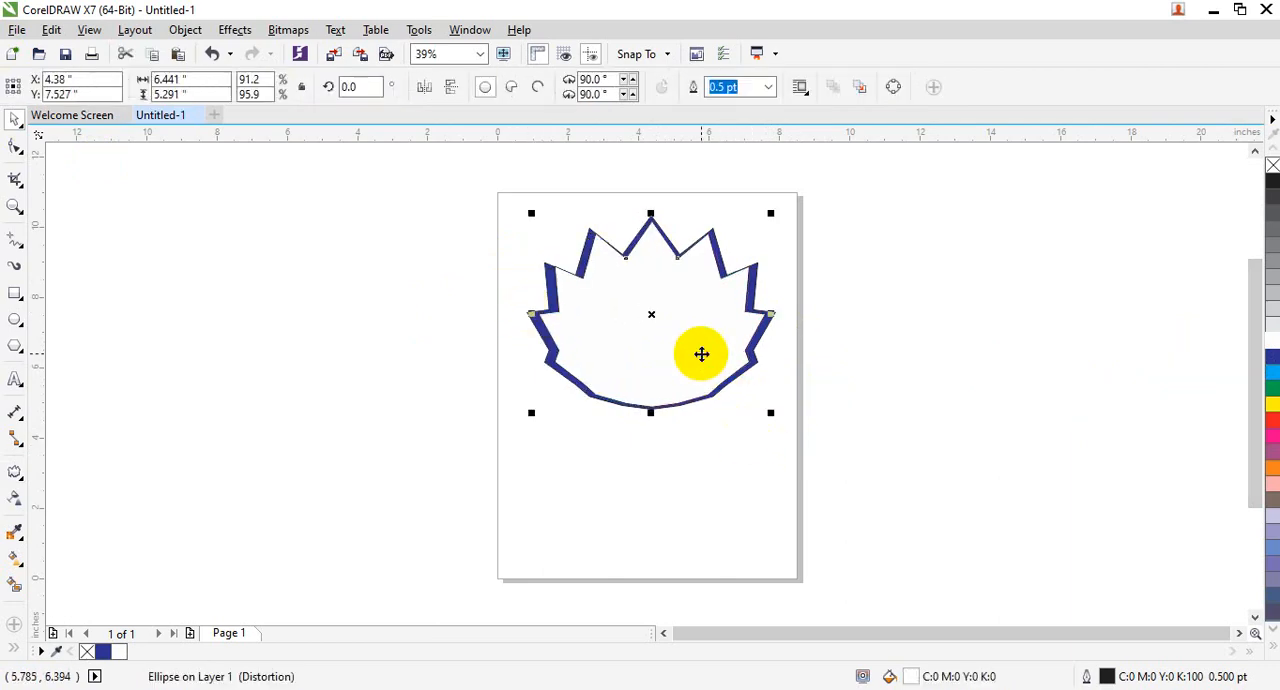
- Duplicate the white shape, scale the new copy to about 6.07 by 4.99 inches and position it inside the first one
{"action": "left_click_drag", "start_coordinate": [697, 354], "coordinate": [697, 362]}
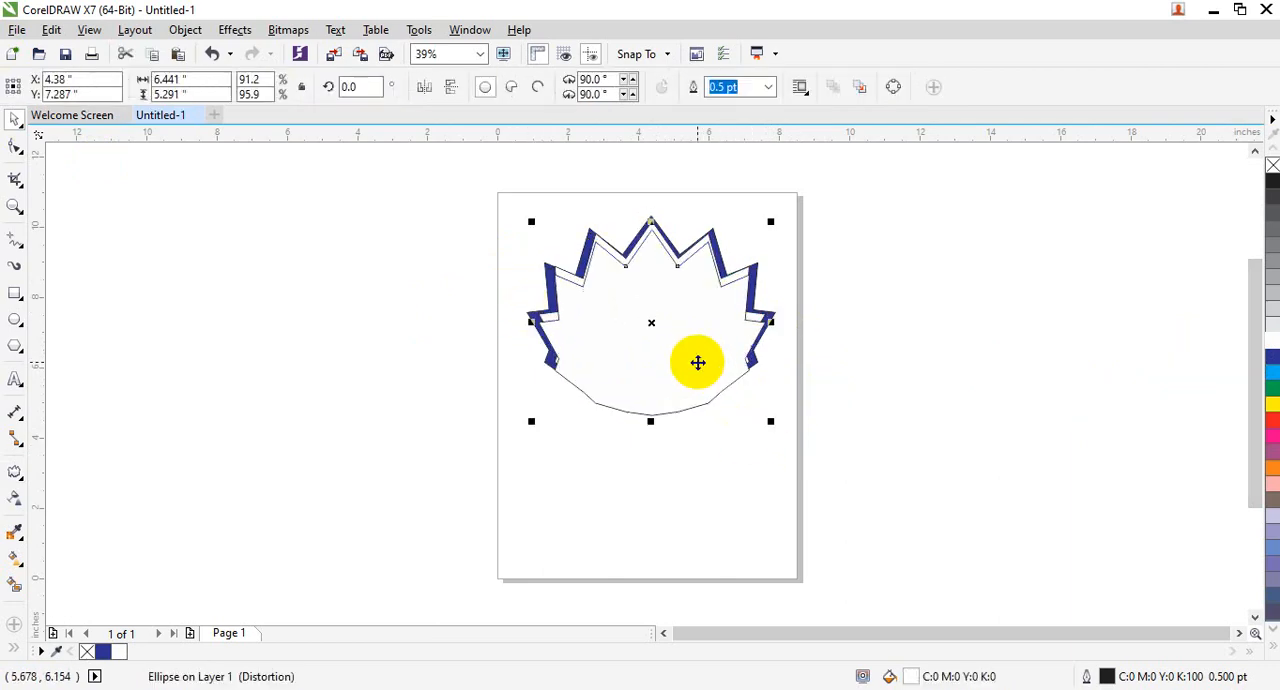
{"action": "key", "text": "Up"}
{"action": "key", "text": "Up"}
{"action": "key", "text": "Up"}
{"action": "key", "text": "Up"}
{"action": "key", "text": "Up"}
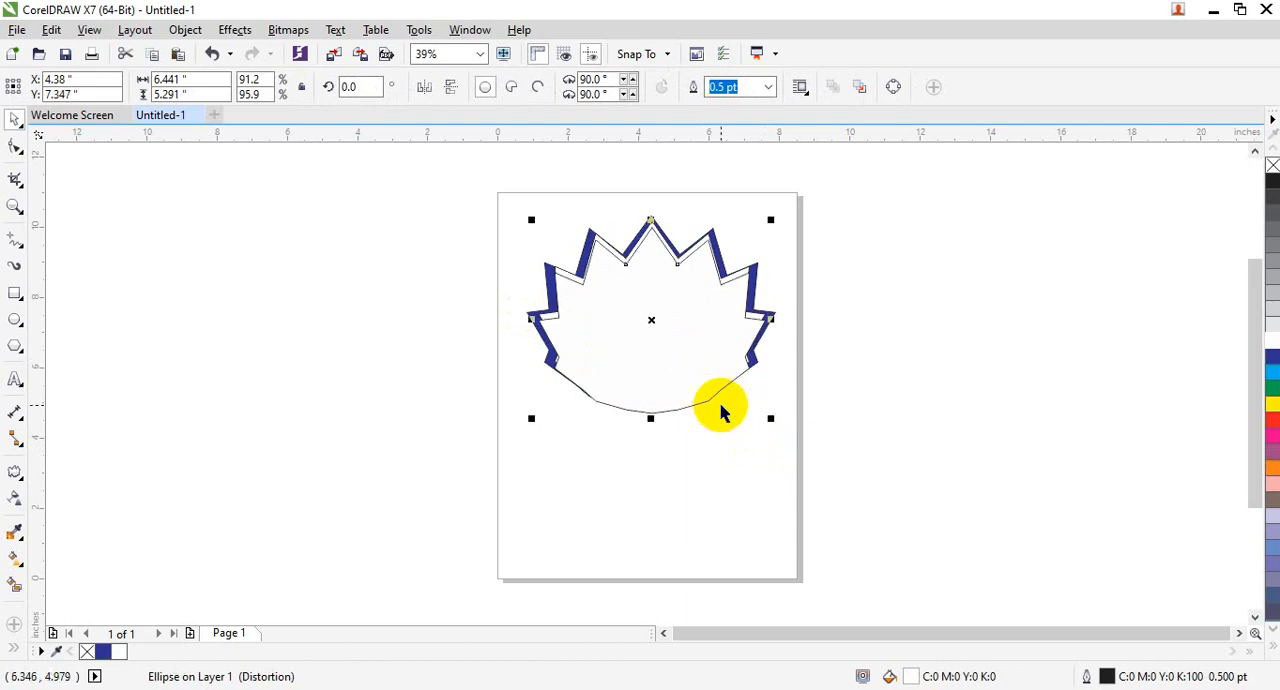
{"action": "left_click_drag", "start_coordinate": [770, 418], "coordinate": [757, 407]}
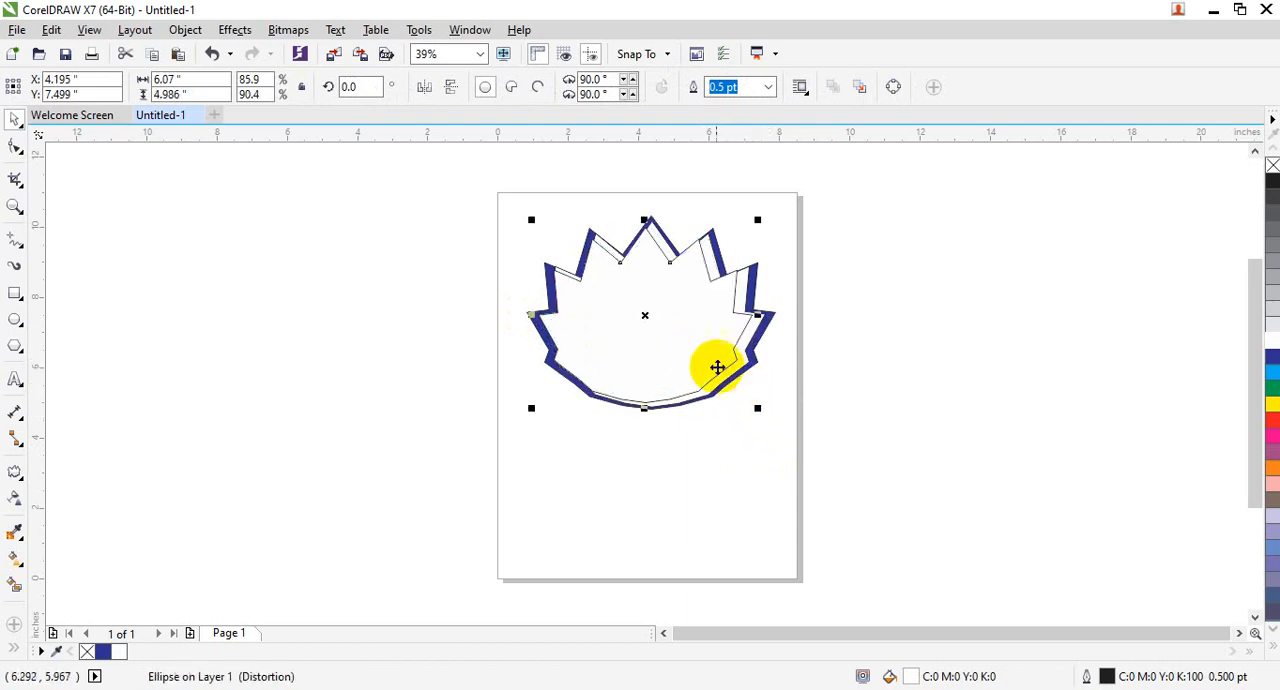
{"action": "left_click_drag", "start_coordinate": [684, 335], "coordinate": [693, 339]}
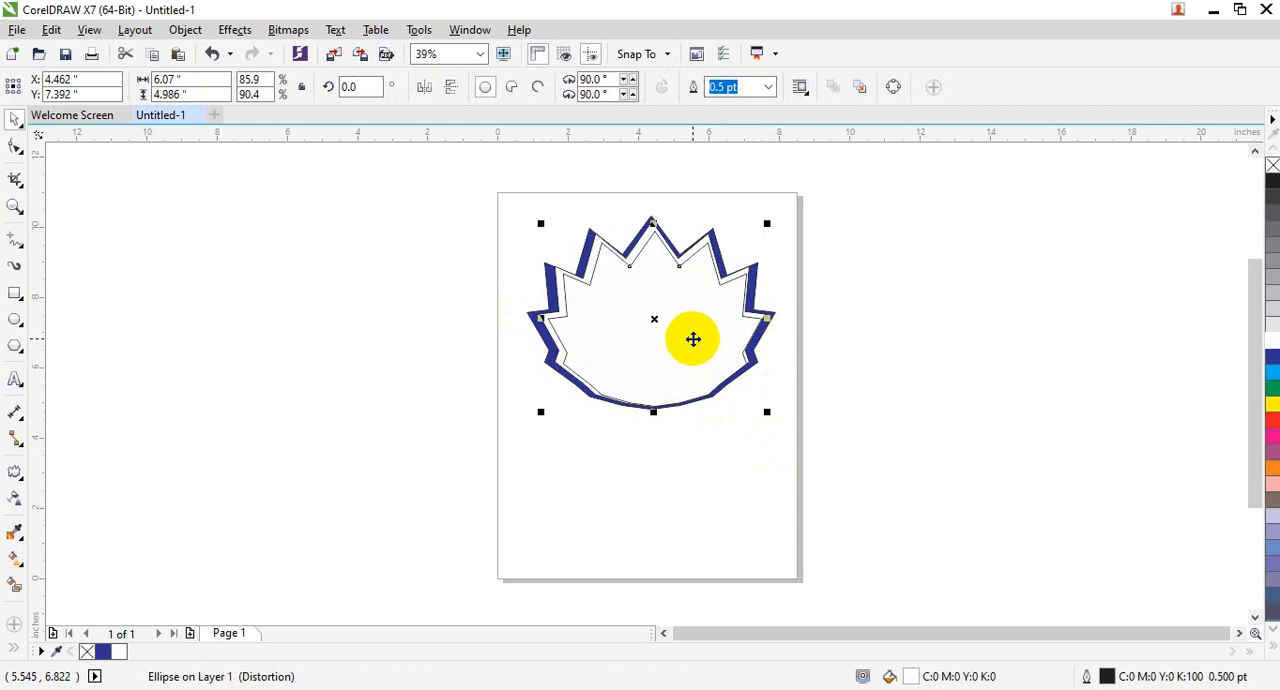
- Fill the innermost spiked shape with dark blue (C100 M100 Y0 K0) and nudge it slightly up and left
{"action": "left_click", "coordinate": [1271, 357]}
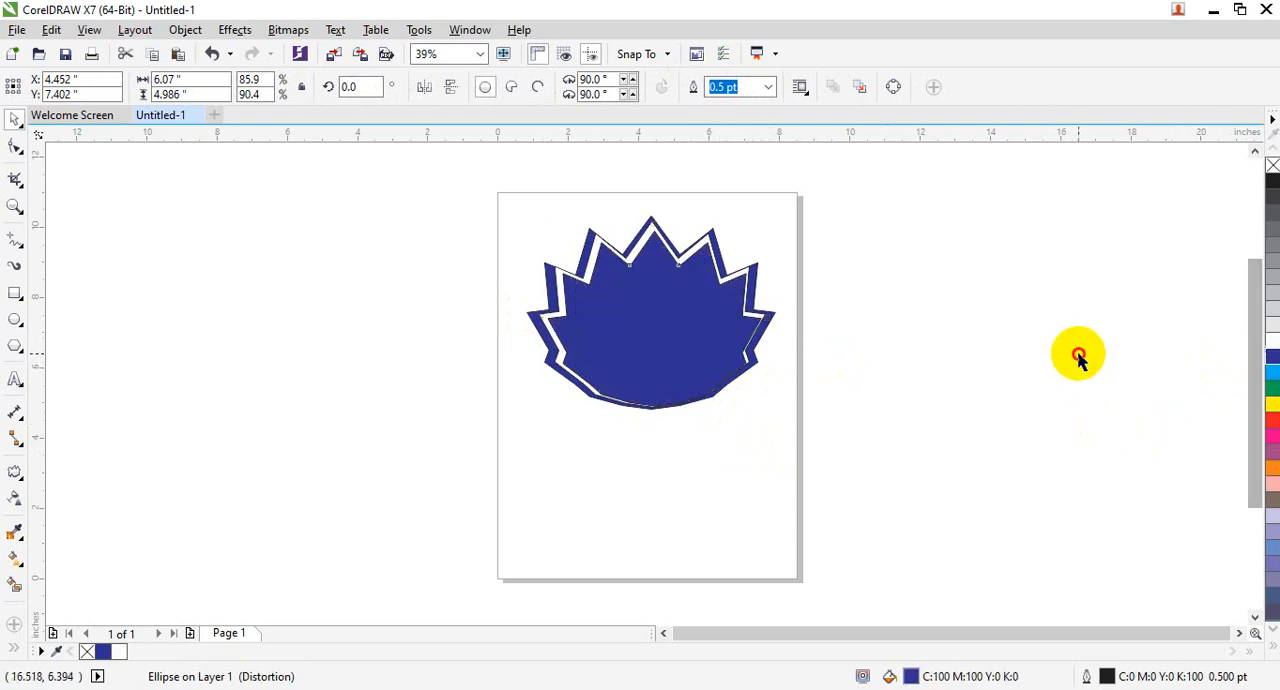
{"action": "left_click", "coordinate": [1078, 358]}
{"action": "left_click", "coordinate": [695, 335]}
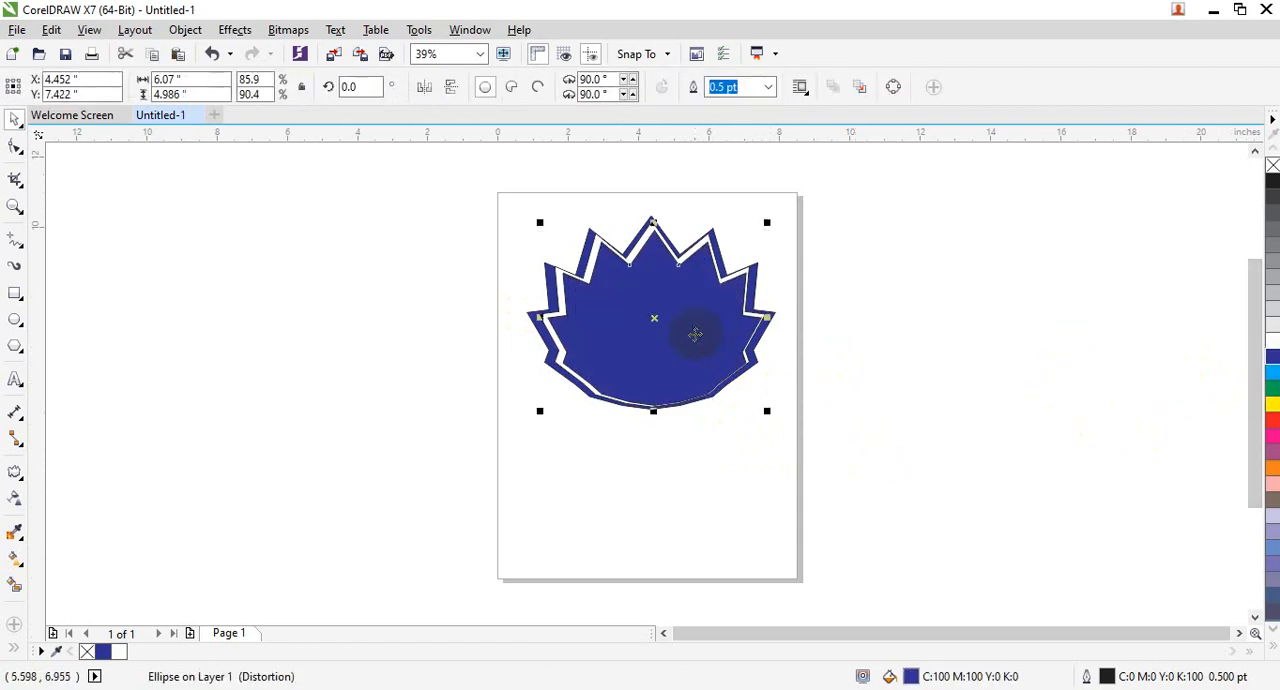
{"action": "key", "text": "Up"}
{"action": "key", "text": "Left"}
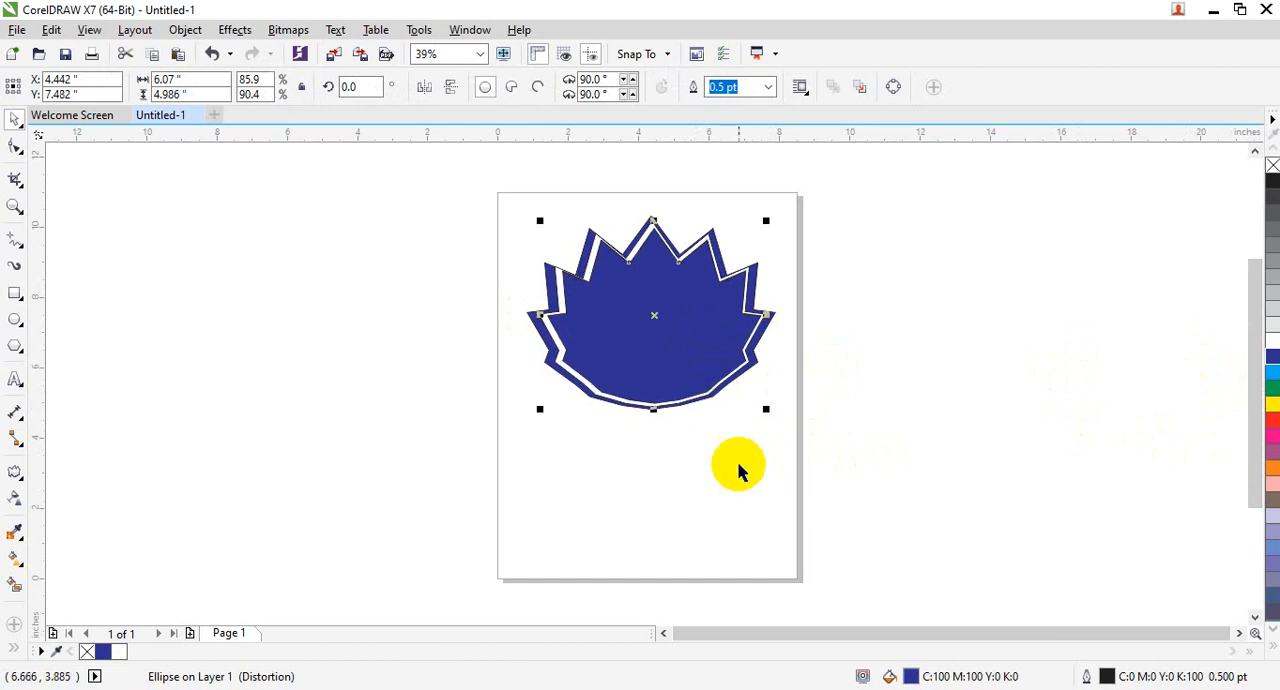
- Raise the zipper distortion amplitude of the innermost dark blue spiked shape to 39
{"action": "left_click", "coordinate": [739, 474]}
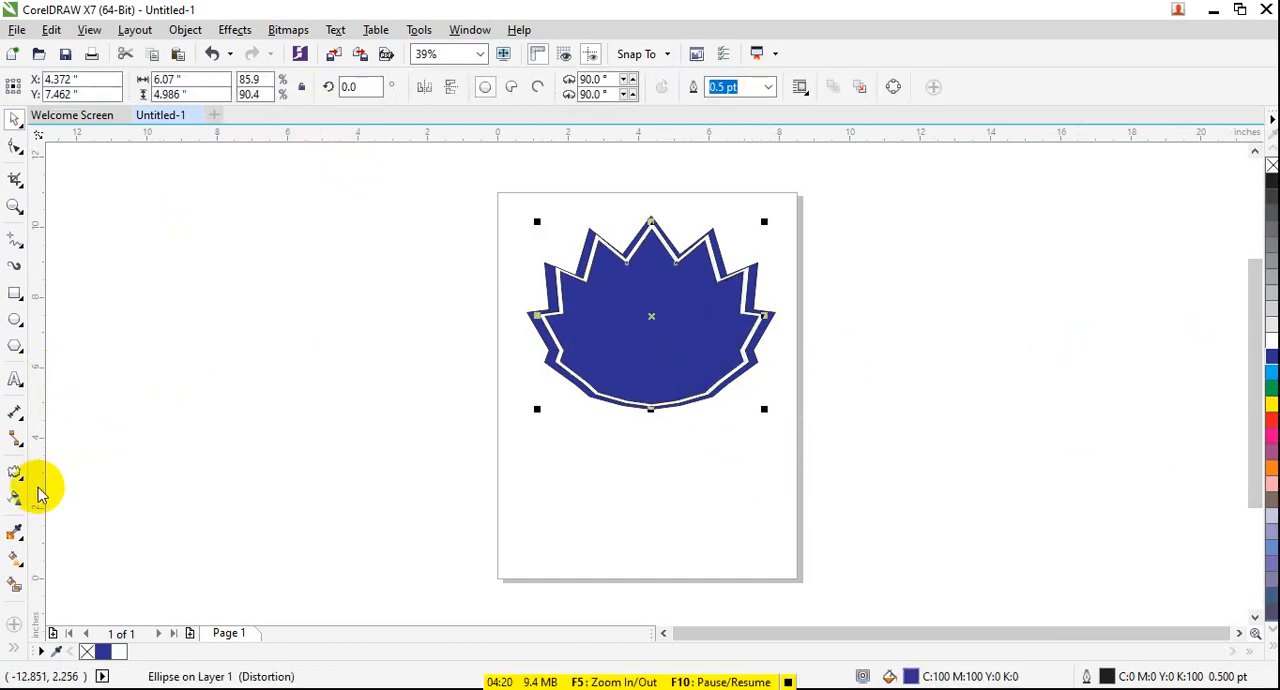
{"action": "left_click", "coordinate": [14, 472]}
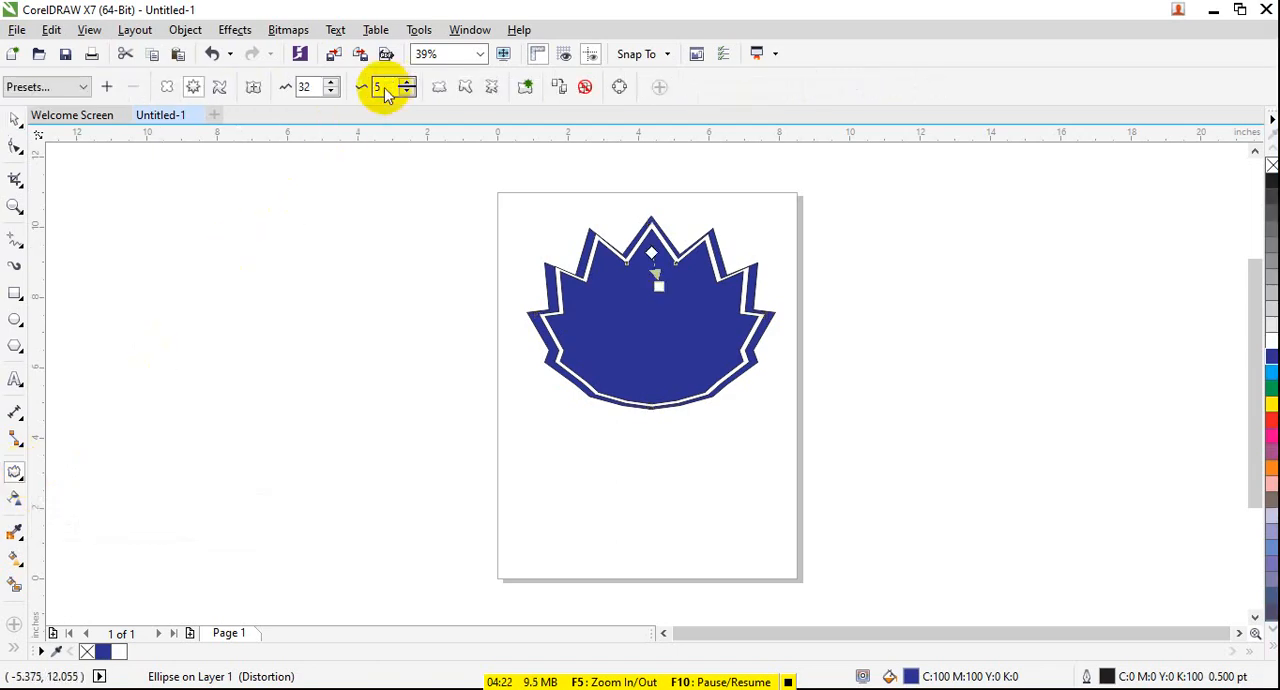
{"action": "left_click", "coordinate": [332, 84]}
{"action": "left_click", "coordinate": [331, 83]}
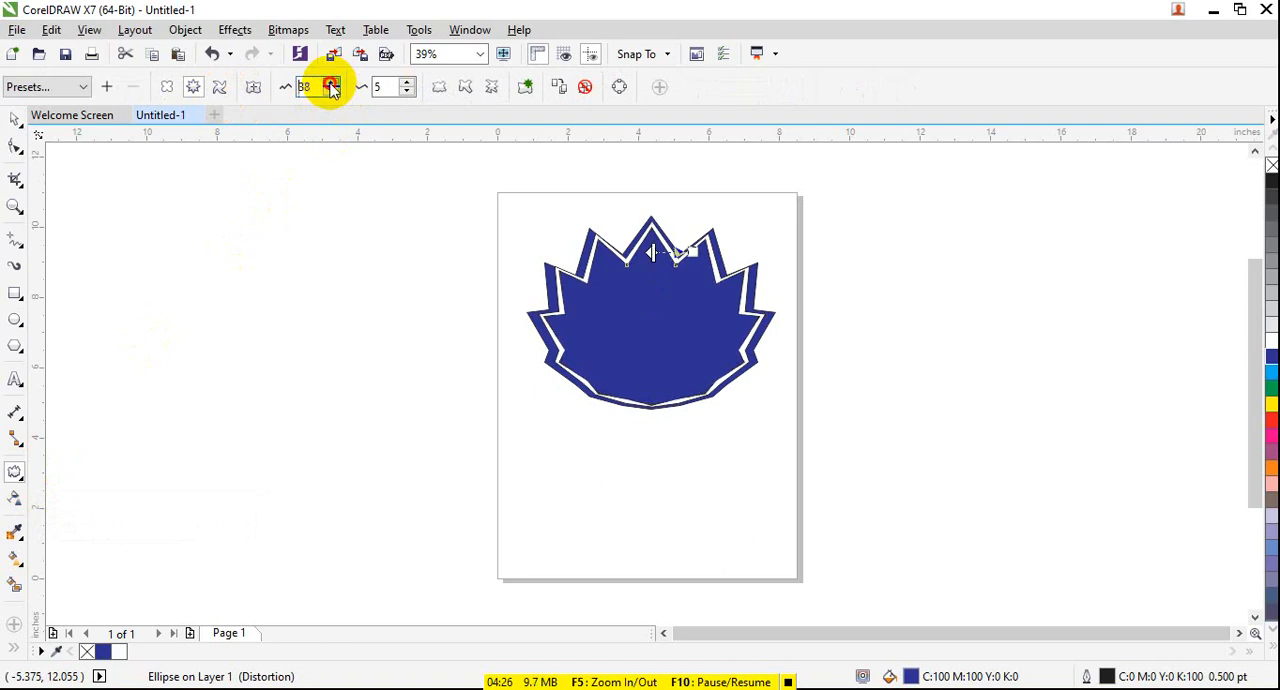
{"action": "left_click", "coordinate": [332, 84]}
- Try a zipper frequency of 6 on the innermost spiked shape and set it back to 5
{"action": "left_click", "coordinate": [407, 84]}
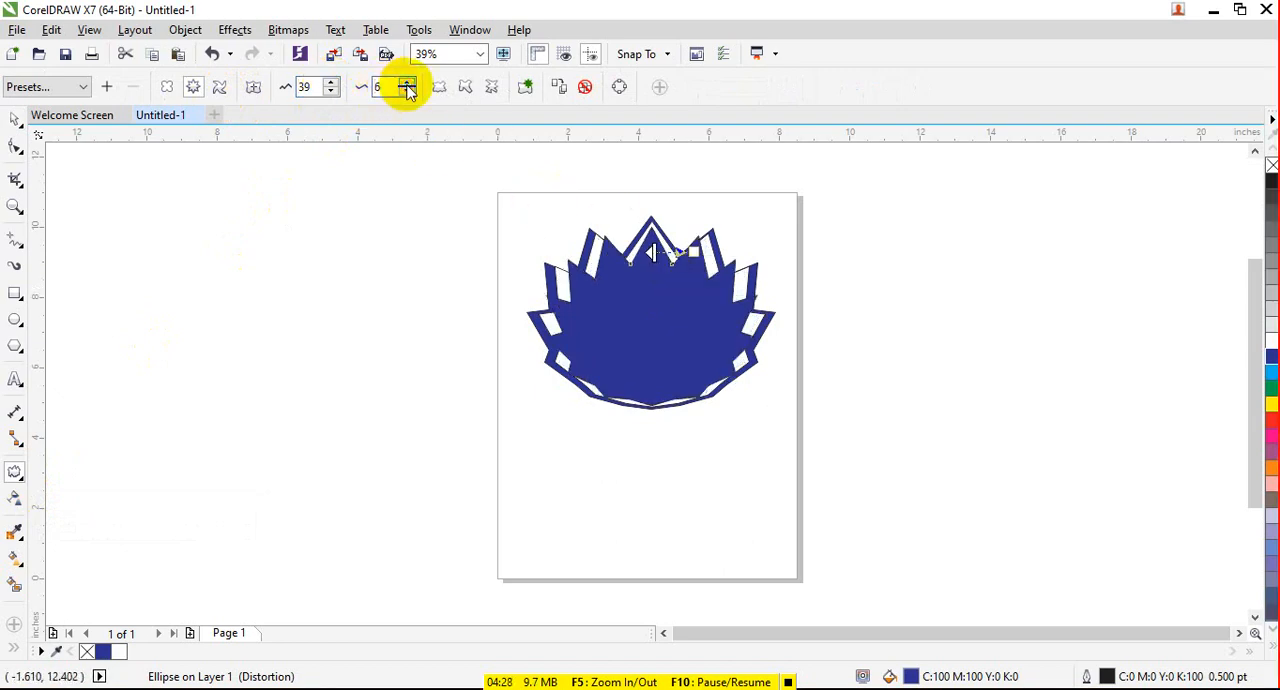
{"action": "left_click", "coordinate": [407, 84]}
{"action": "left_click", "coordinate": [407, 84]}
{"action": "left_click", "coordinate": [407, 92]}
{"action": "left_click", "coordinate": [407, 92]}
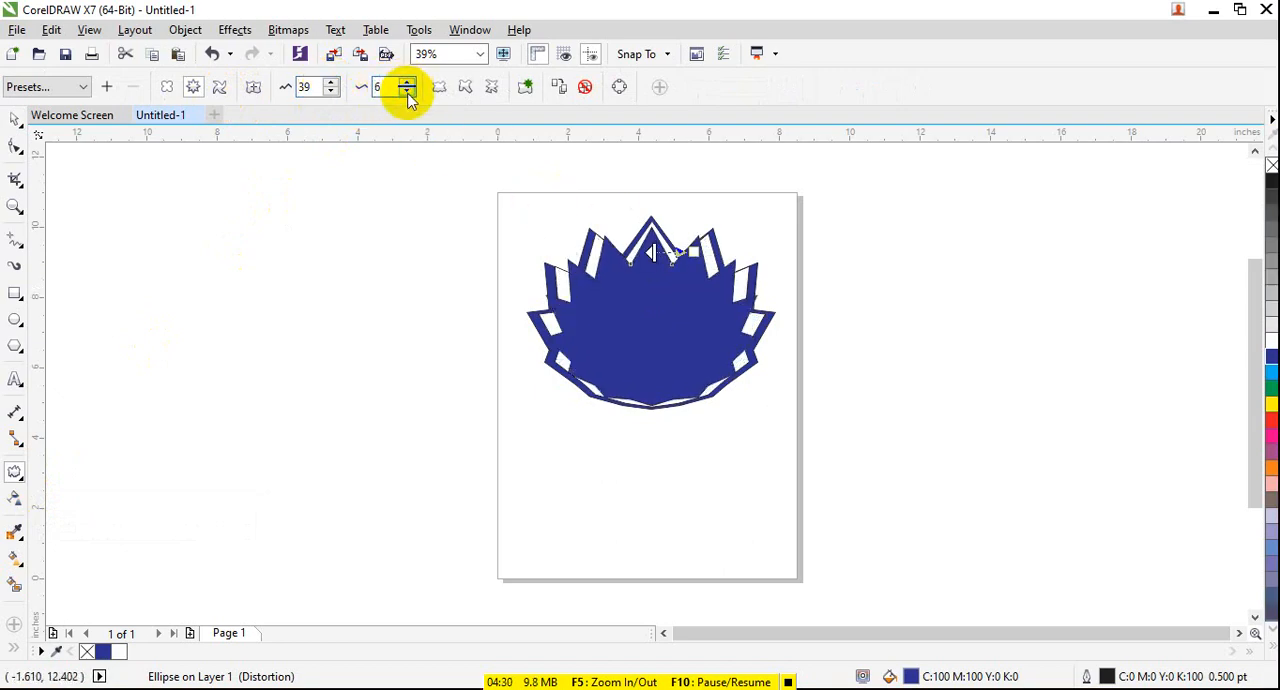
{"action": "left_click", "coordinate": [407, 92]}
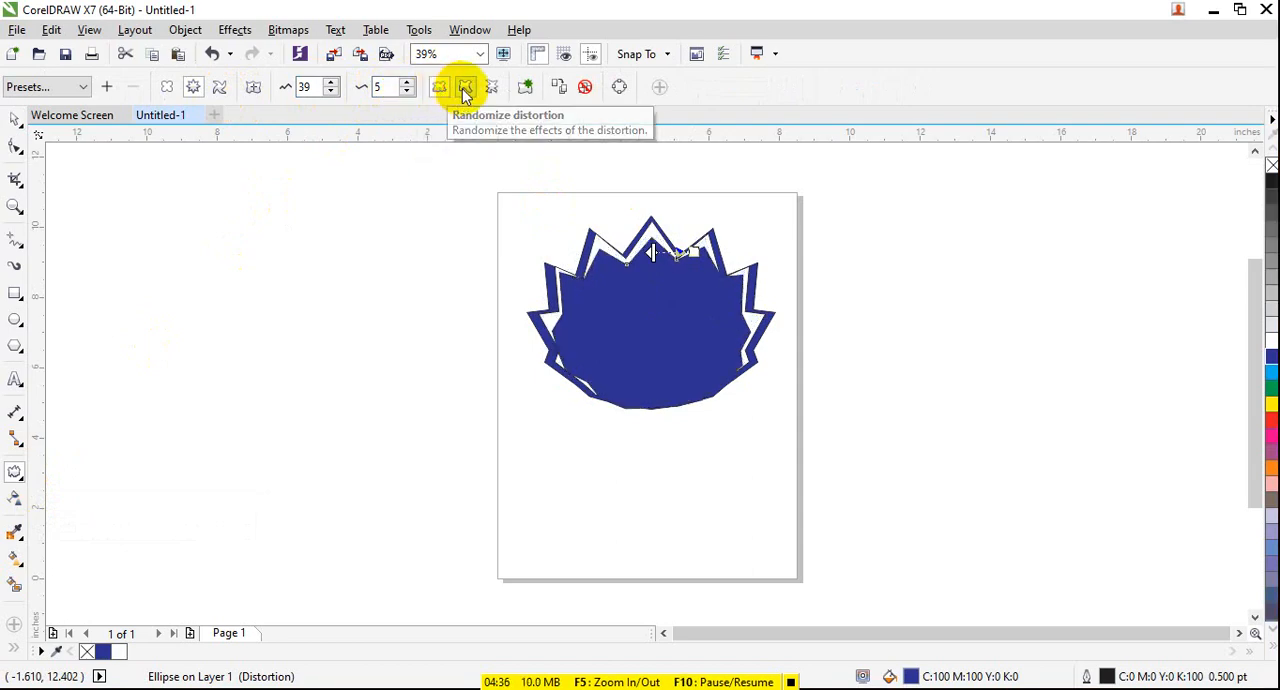
- Try the random, smooth and local zipper options on the innermost shape and start a new distortion on it
{"action": "left_click", "coordinate": [465, 90]}
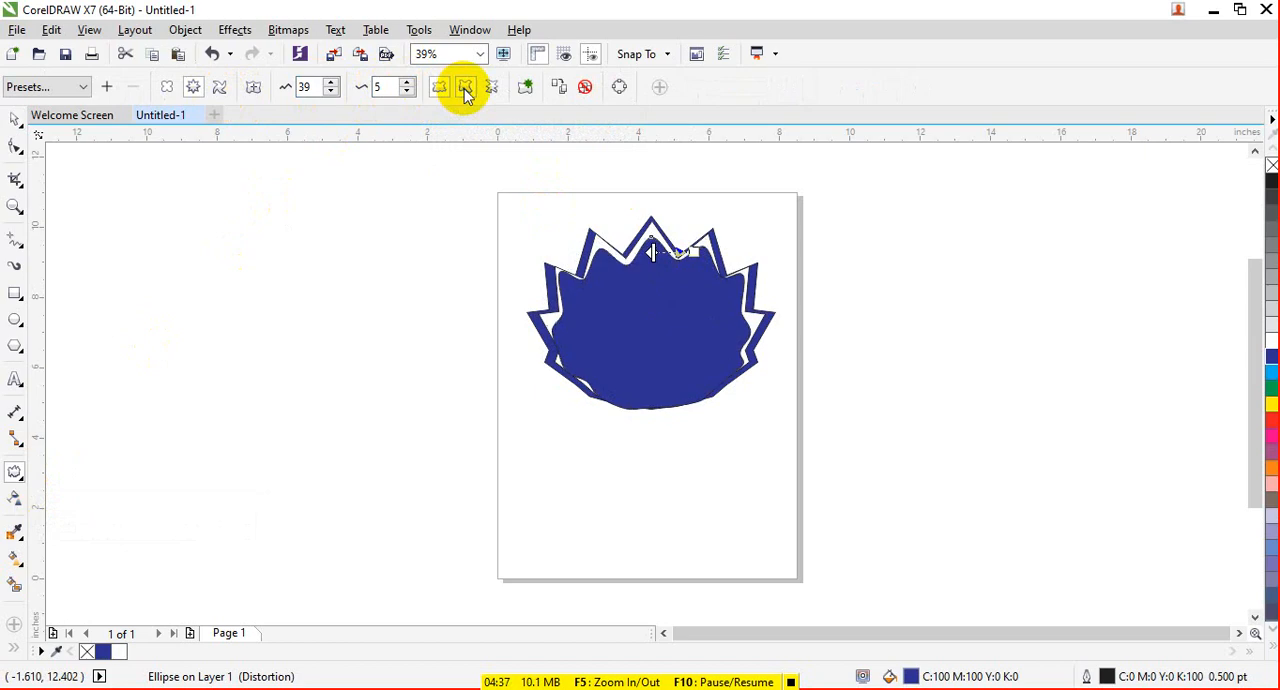
{"action": "left_click", "coordinate": [529, 90]}
{"action": "left_click", "coordinate": [640, 250]}
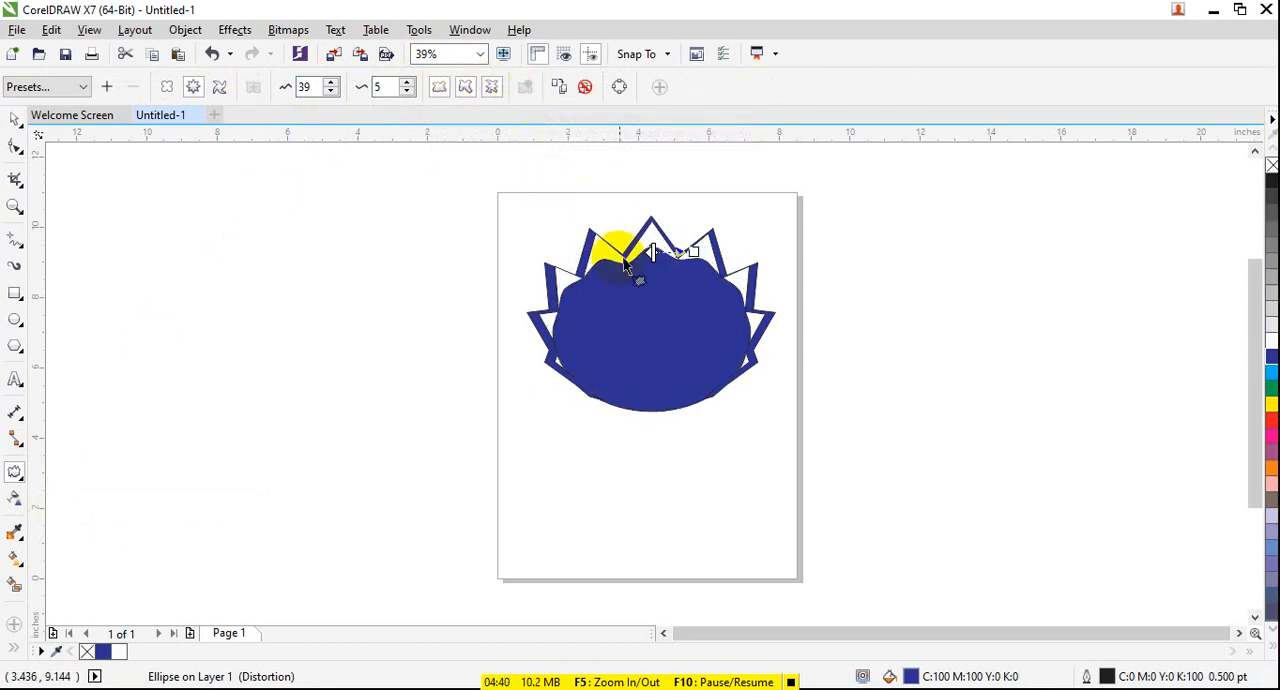
{"action": "left_click_drag", "start_coordinate": [593, 278], "coordinate": [556, 306]}
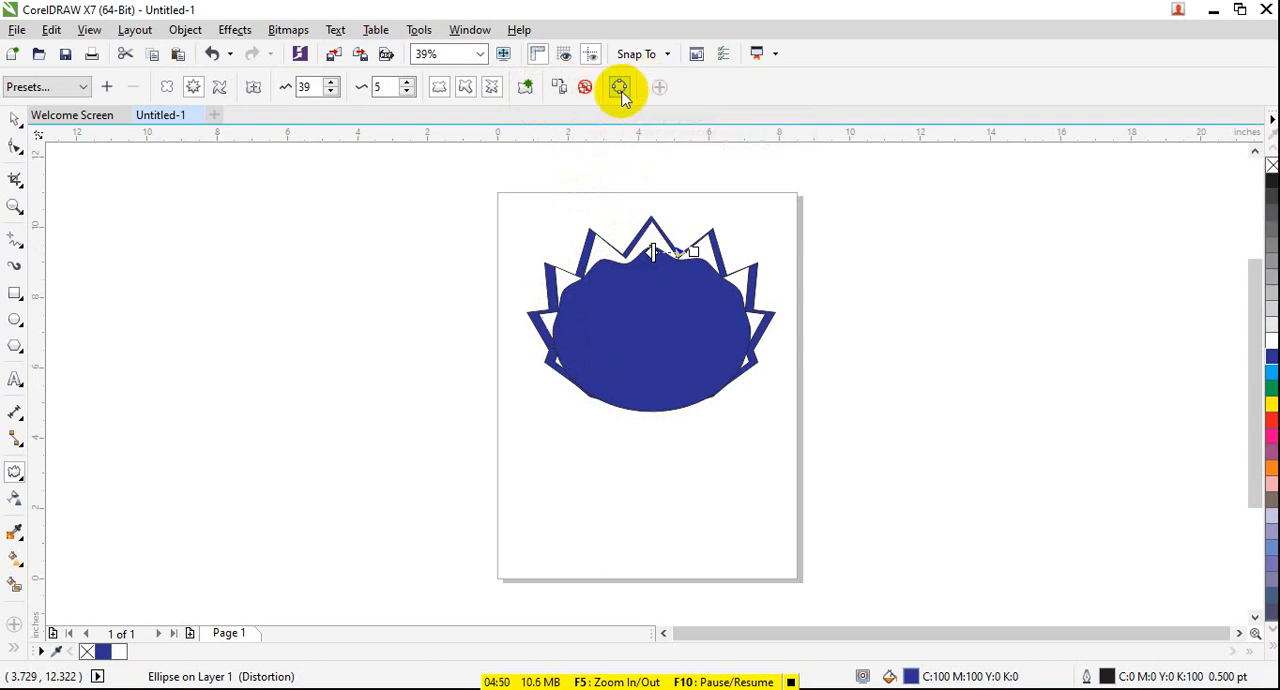
- Try another zipper distortion down across the innermost shape, and undo the trial distortion changes back to its spiked form
{"action": "left_click", "coordinate": [621, 94]}
{"action": "left_click_drag", "start_coordinate": [610, 283], "coordinate": [605, 508]}
{"action": "key", "text": "ctrl+z"}
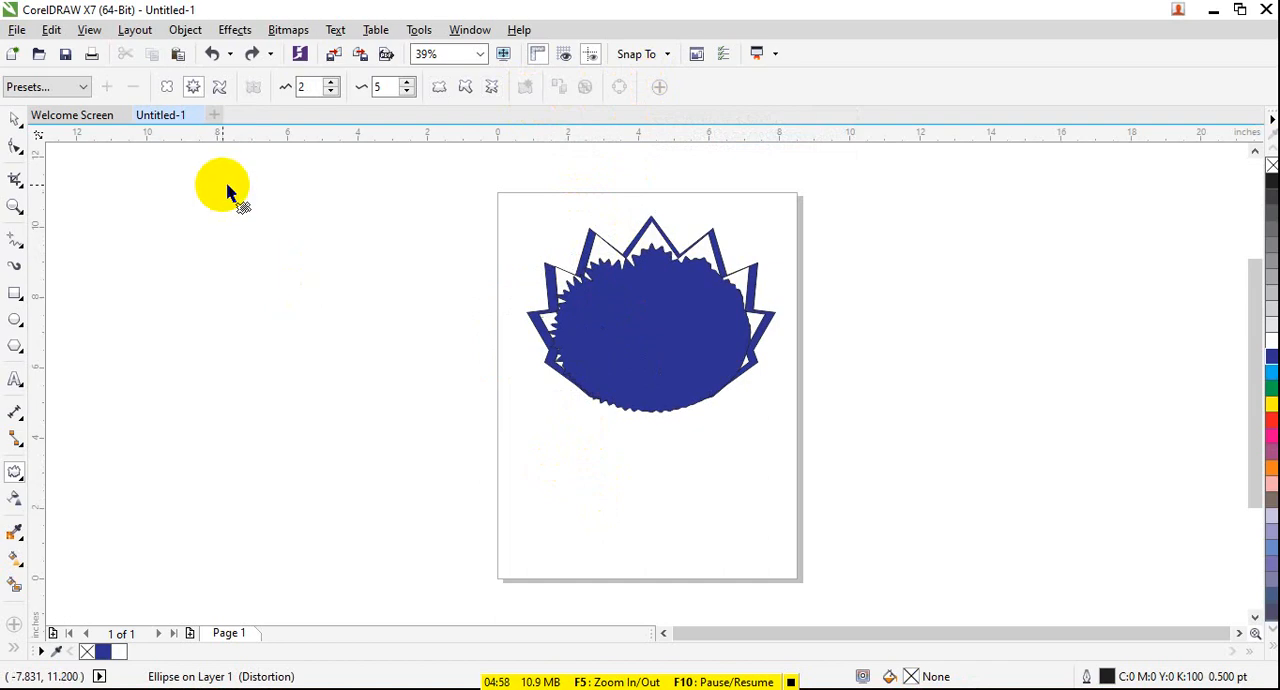
{"action": "key", "text": "ctrl+z"}
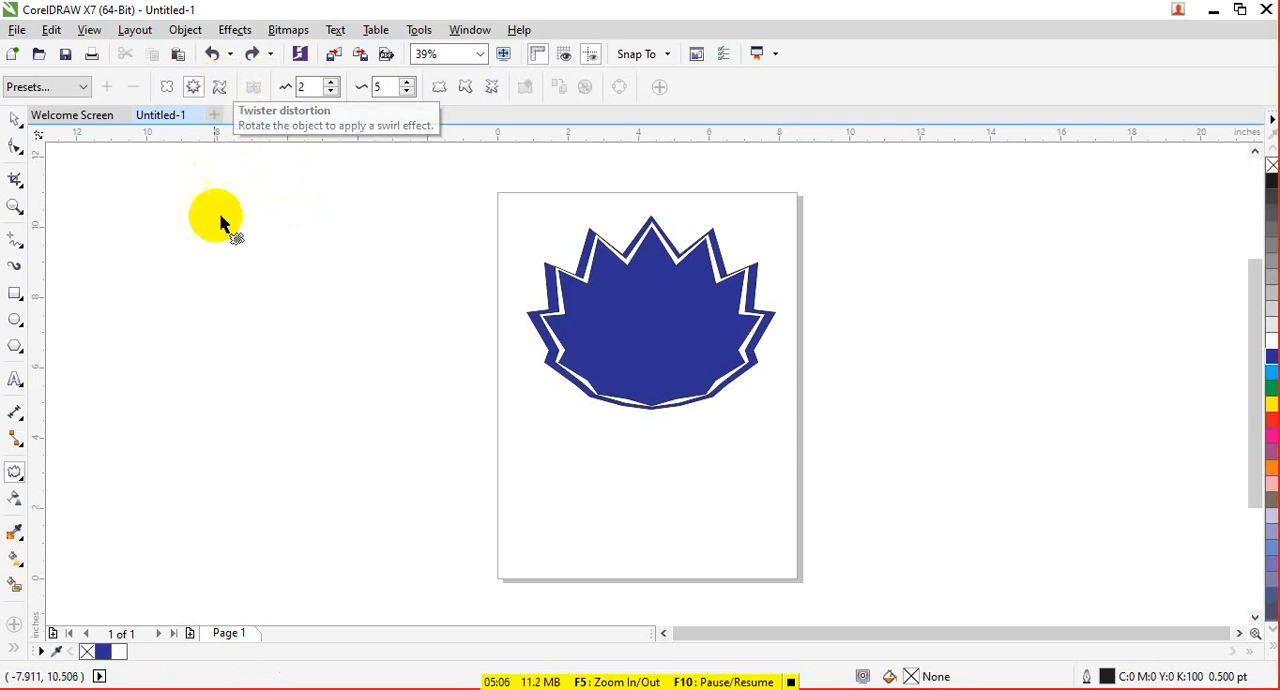
- Draw a large ellipse beside the page and apply a clockwise twister distortion of 1 complete rotation and 62 additional degrees
{"action": "left_click", "coordinate": [17, 318]}
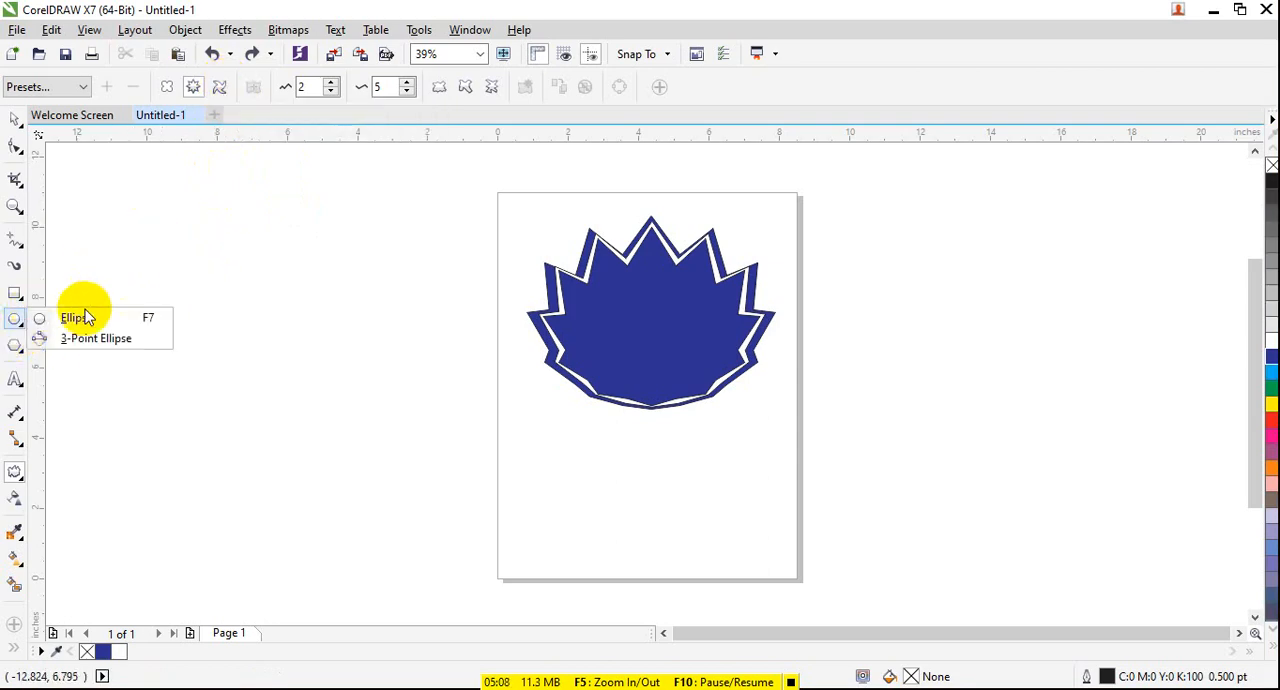
{"action": "left_click", "coordinate": [80, 318]}
{"action": "left_click_drag", "start_coordinate": [151, 229], "coordinate": [378, 416]}
{"action": "left_click", "coordinate": [17, 470]}
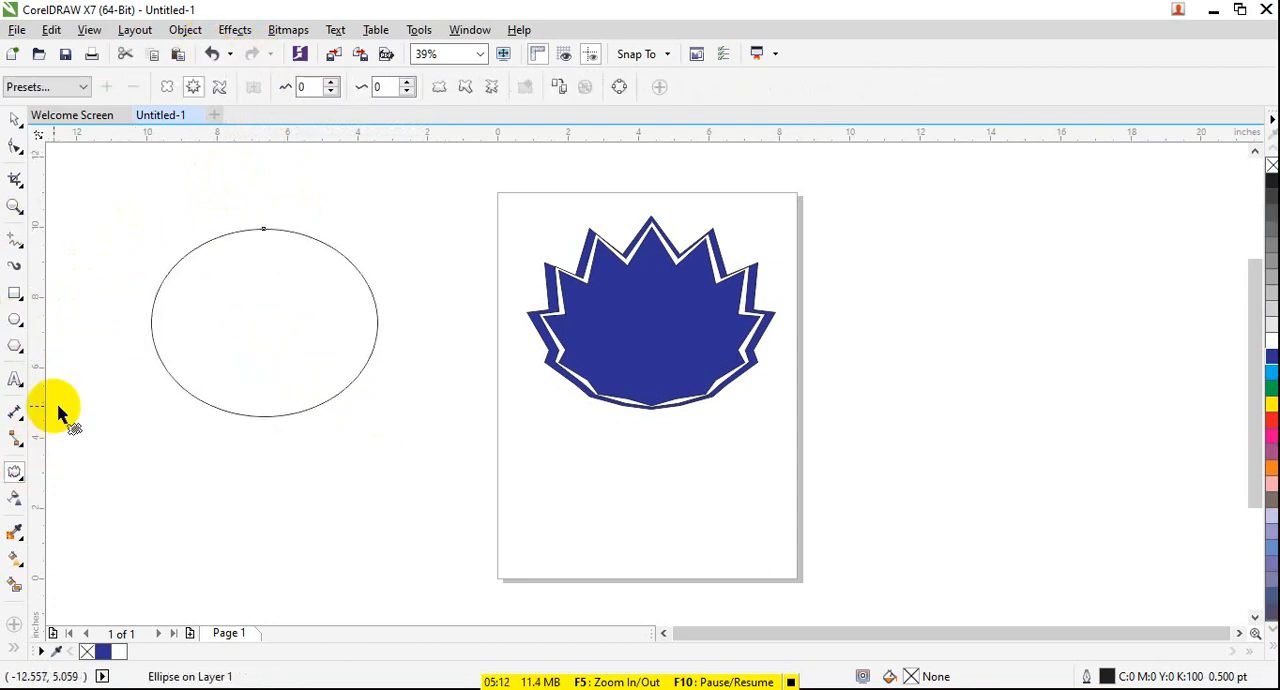
{"action": "left_click", "coordinate": [221, 87]}
{"action": "left_click_drag", "start_coordinate": [260, 237], "coordinate": [322, 452]}
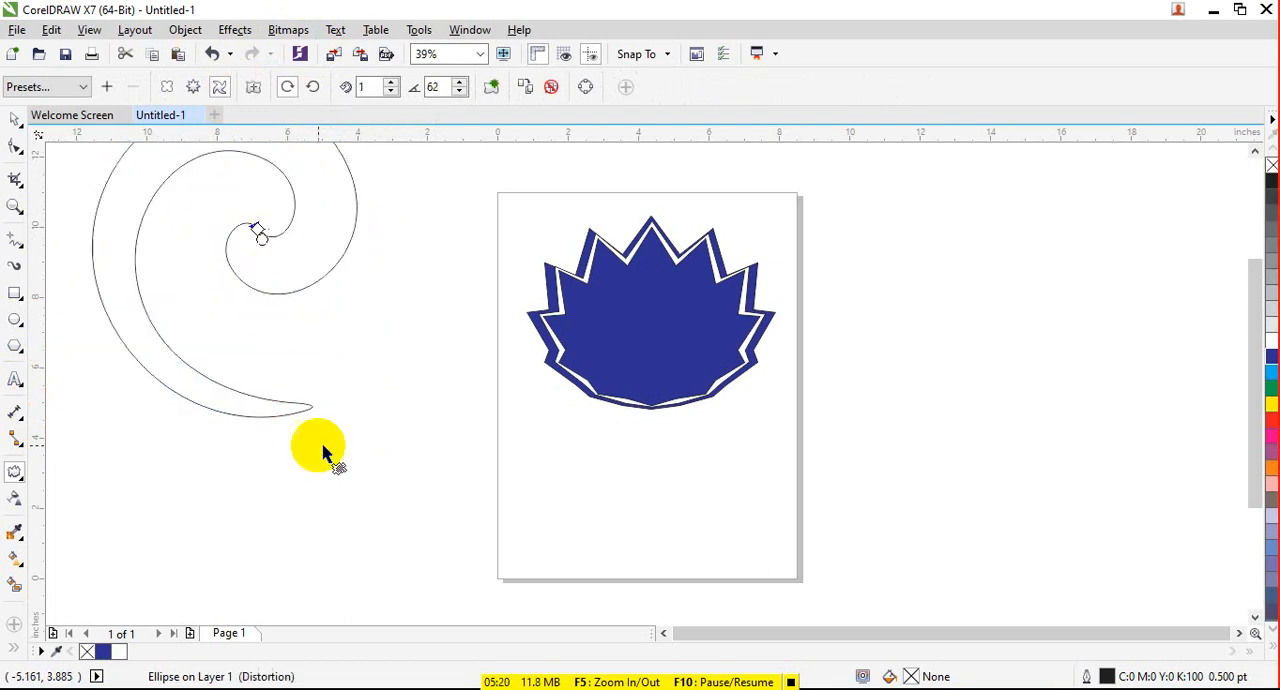
- Try 2 complete rotations on the spiral, restore 1, and set its additional degrees to 71
{"action": "left_click", "coordinate": [391, 83]}
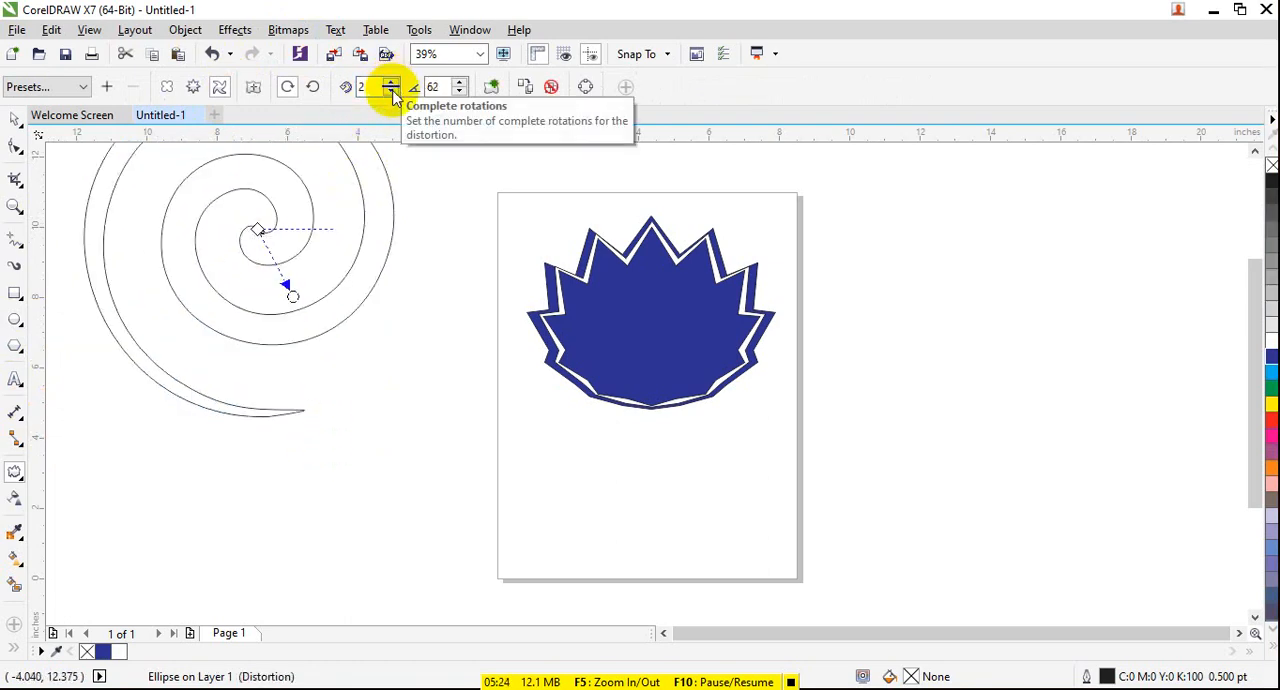
{"action": "left_click", "coordinate": [391, 91]}
{"action": "left_click", "coordinate": [455, 87]}
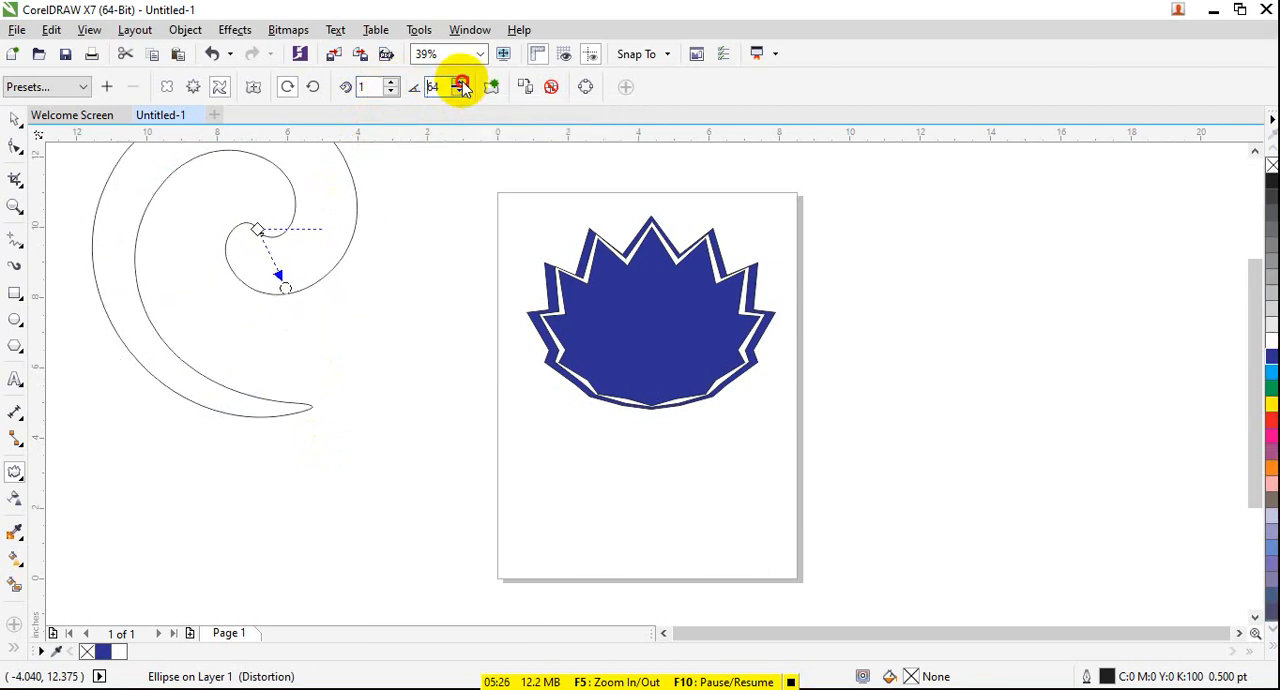
{"action": "left_click", "coordinate": [460, 83]}
{"action": "left_click", "coordinate": [460, 83]}
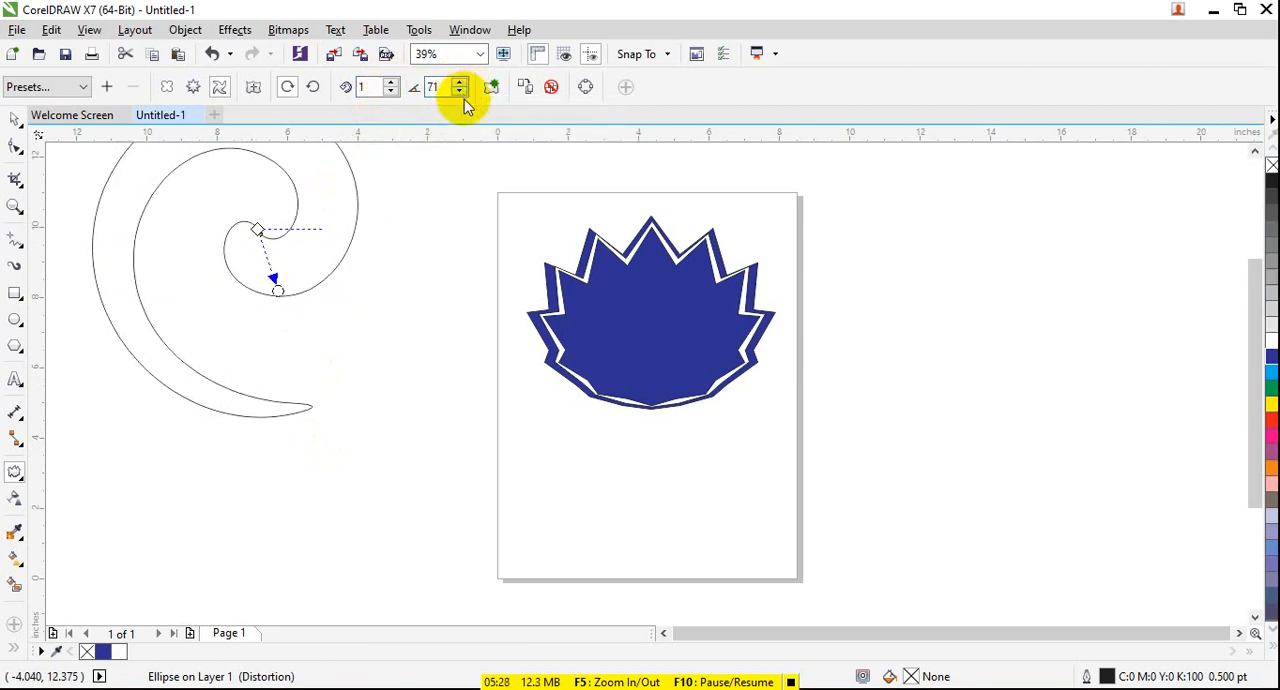
- Try adding a second twister distortion with 68 additional degrees to the spiral, and undo it
{"action": "left_click", "coordinate": [460, 92]}
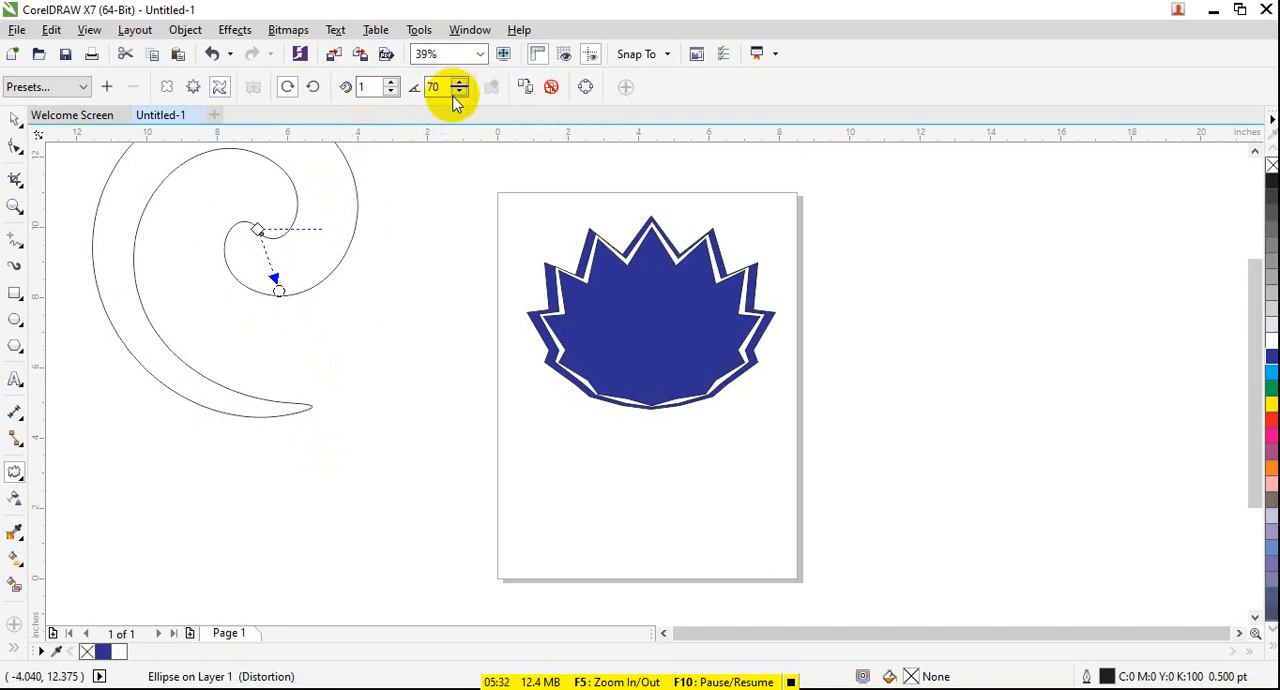
{"action": "left_click", "coordinate": [458, 93]}
{"action": "left_click", "coordinate": [458, 93]}
{"action": "left_click", "coordinate": [458, 81]}
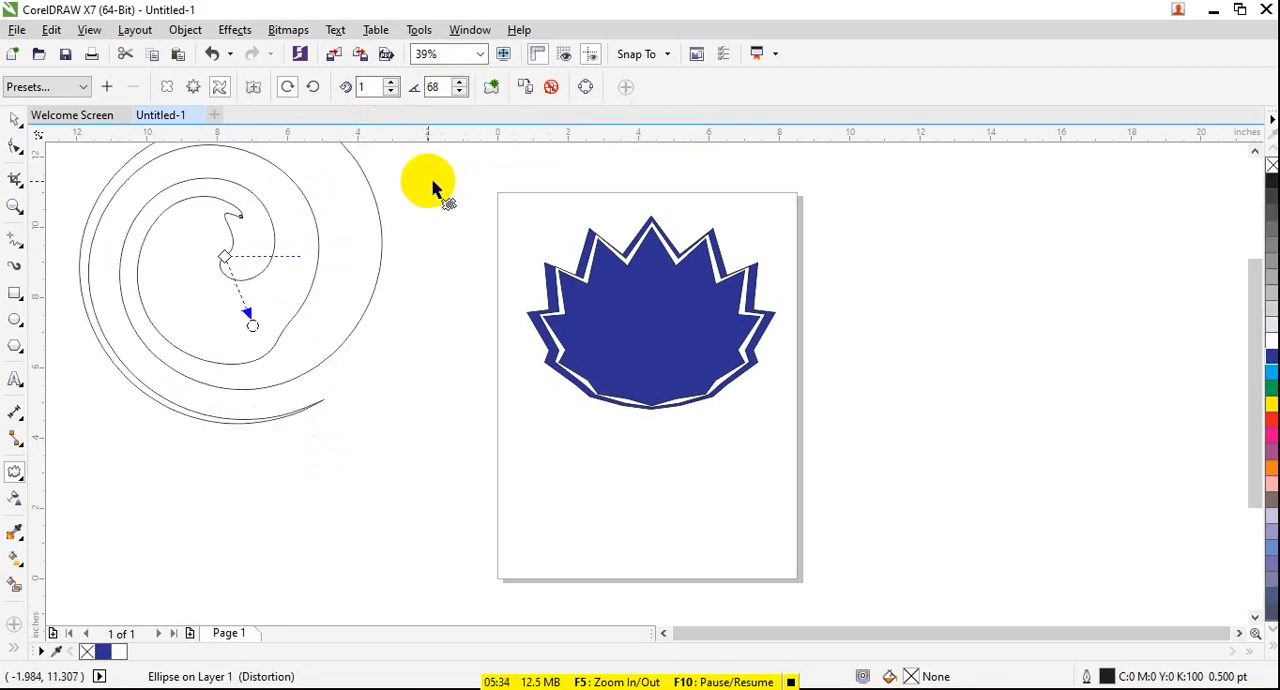
{"action": "key", "text": "ctrl+z"}
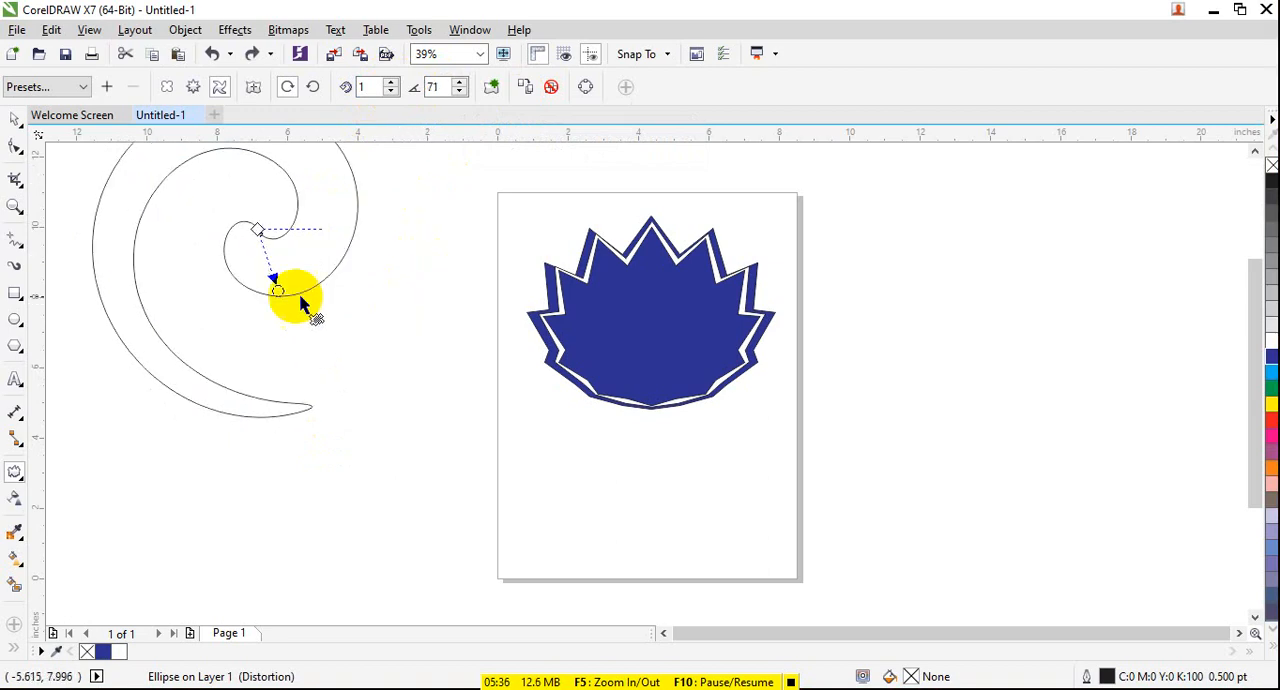
- Move the spiral down and right to about X -6.35, Y 7.10 inches and fill it with dark blue (C100 M100 Y0 K0)
{"action": "left_click", "coordinate": [14, 119]}
{"action": "left_click_drag", "start_coordinate": [337, 220], "coordinate": [386, 291]}
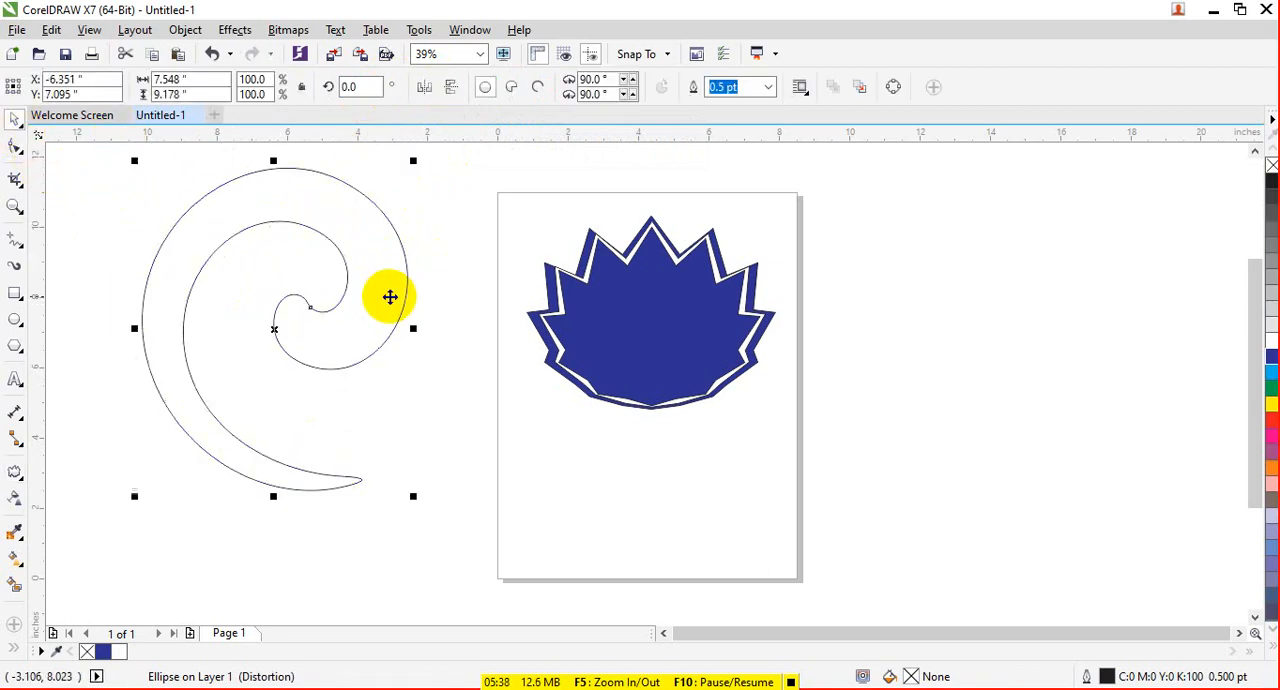
{"action": "left_click", "coordinate": [1270, 360]}
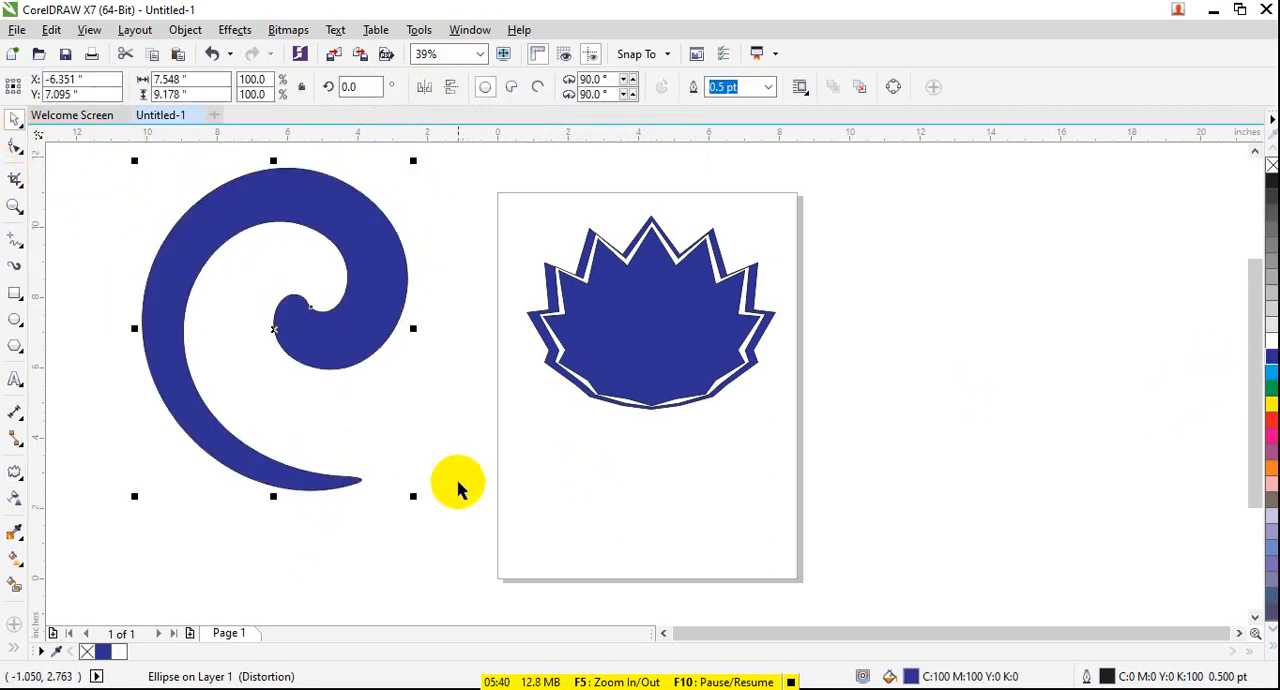
- Scale the blue spiral down proportionally to about 2.85 by 3.47 inches
{"action": "left_click_drag", "start_coordinate": [413, 496], "coordinate": [291, 352]}
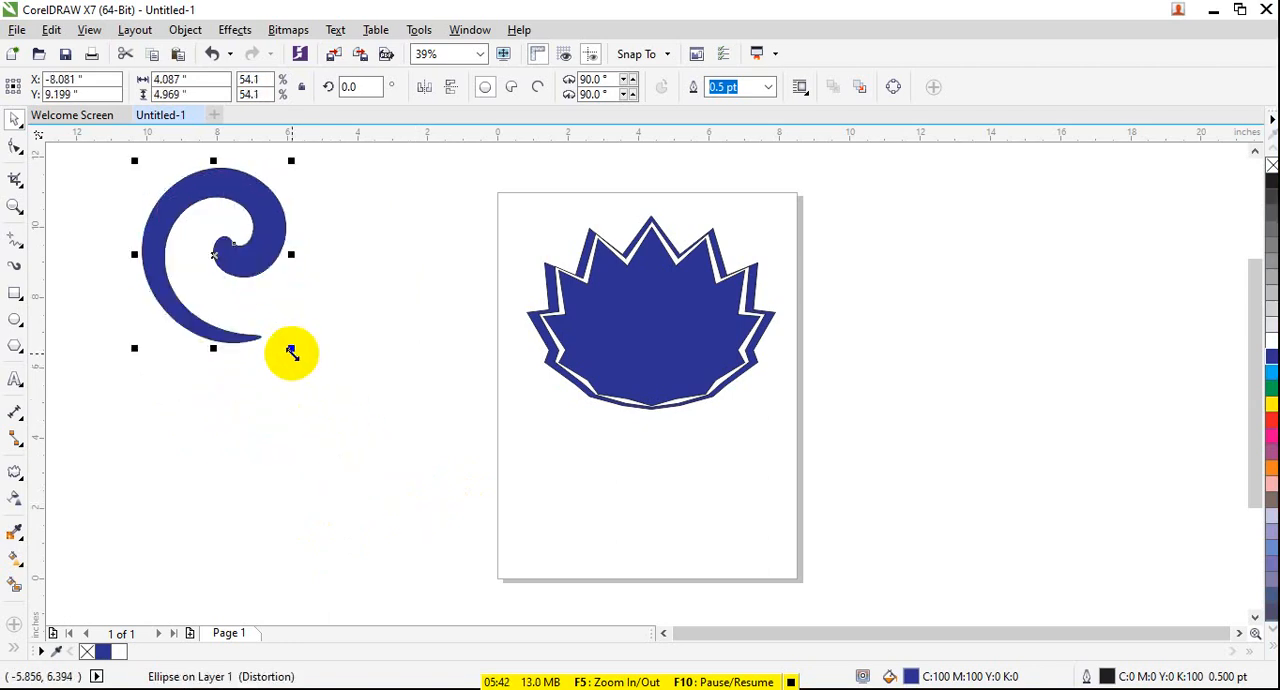
{"action": "left_click", "coordinate": [290, 355]}
{"action": "left_click", "coordinate": [238, 333]}
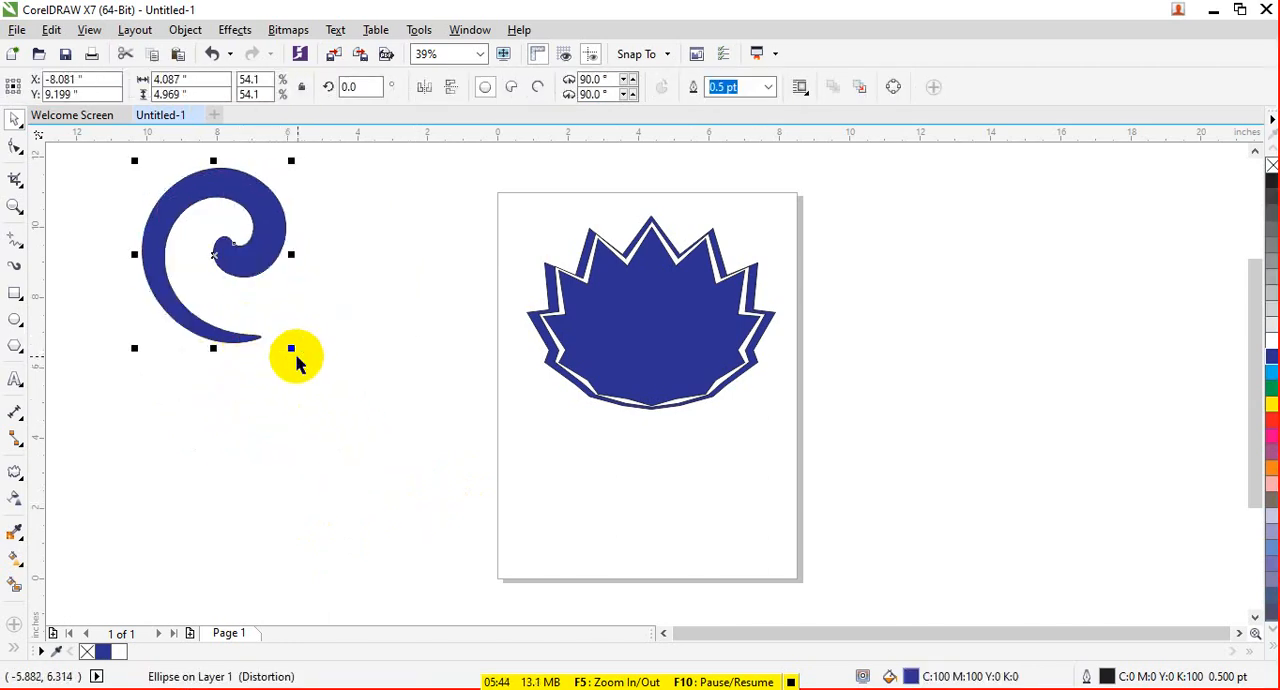
{"action": "left_click_drag", "start_coordinate": [291, 351], "coordinate": [248, 318]}
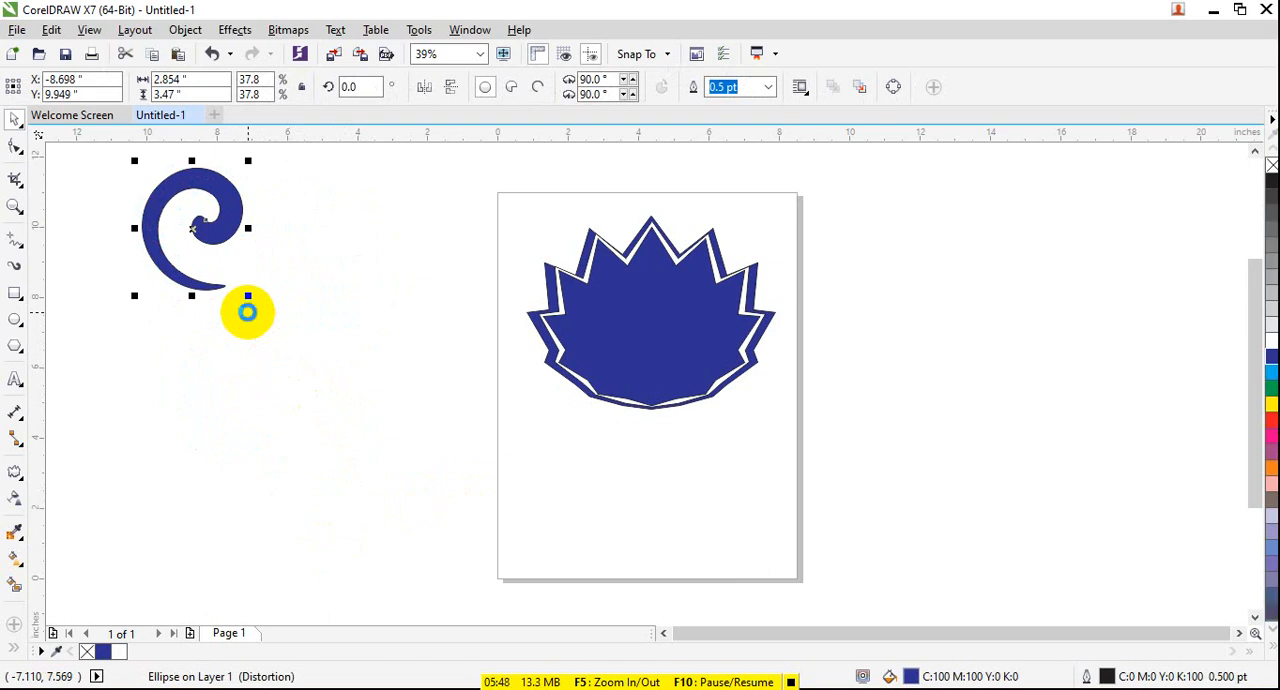
- Duplicate the blue spiral to about X -6.07, Y 8.22 inches and mirror the copy vertically
{"action": "left_click_drag", "start_coordinate": [238, 218], "coordinate": [330, 278]}
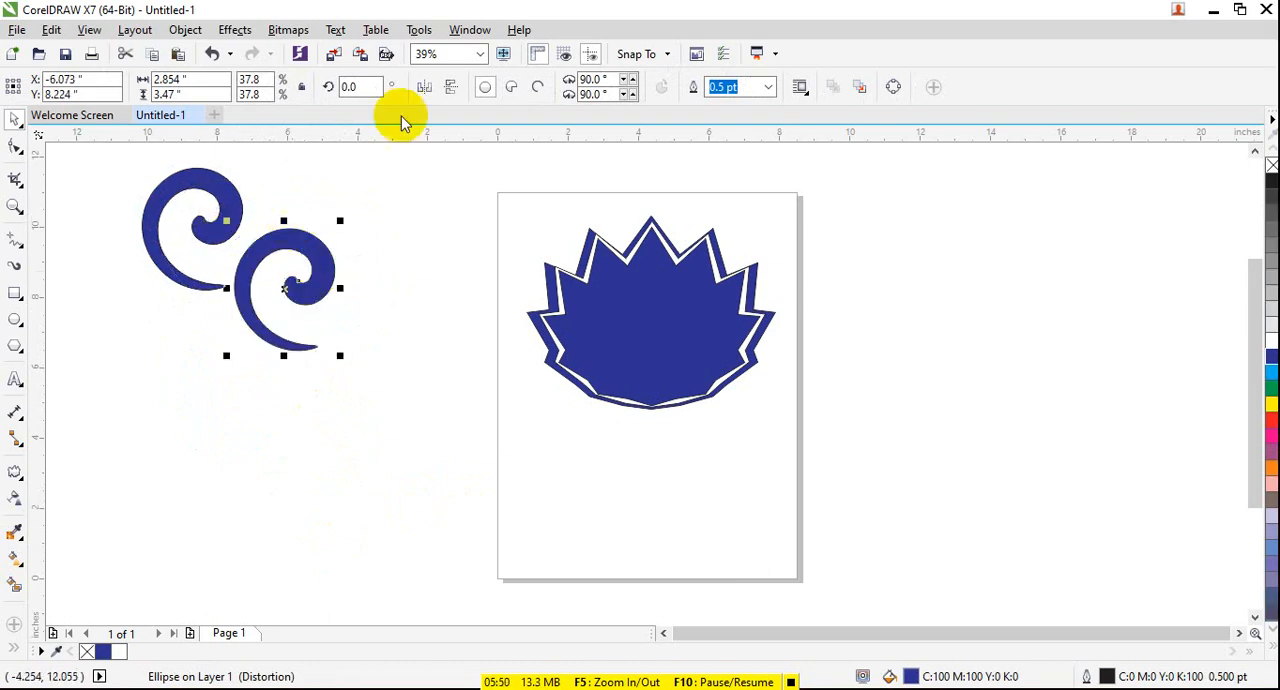
{"action": "left_click", "coordinate": [450, 87]}
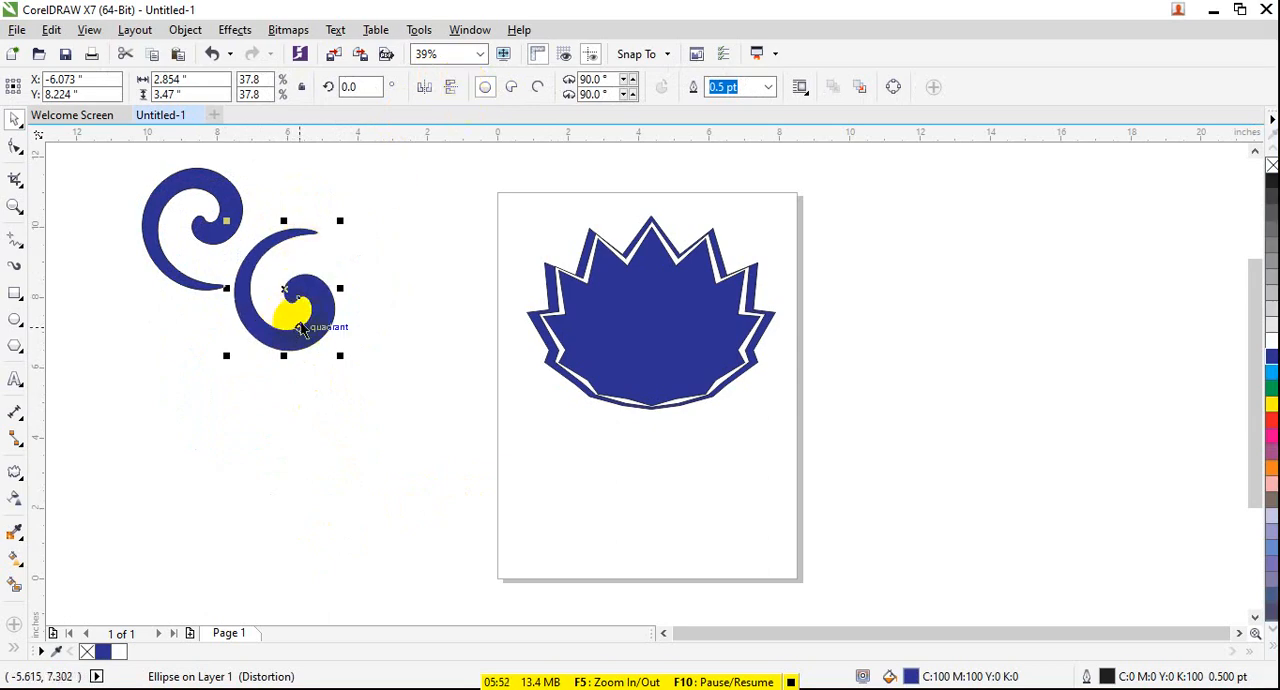
{"action": "left_click", "coordinate": [296, 212]}
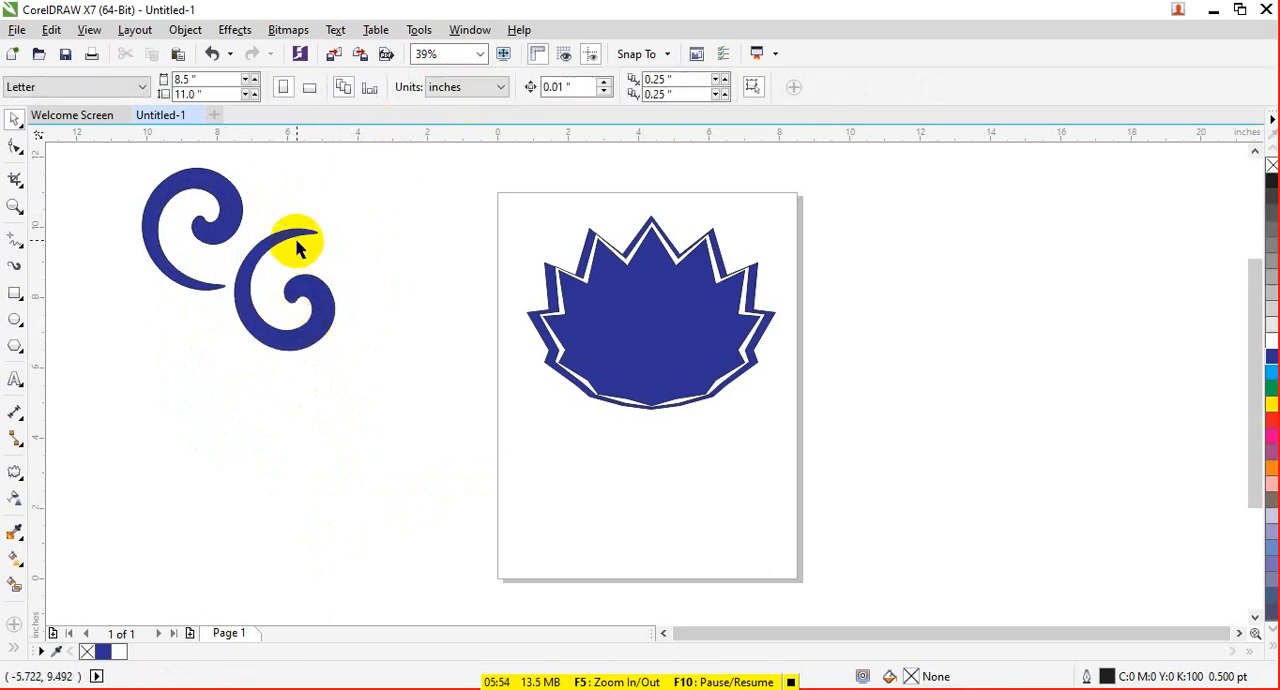
- Apply a twister distortion of 0 complete rotations and 33 additional degrees to the mirrored spiral copy
{"action": "double_click", "coordinate": [292, 234]}
{"action": "left_click_drag", "start_coordinate": [310, 289], "coordinate": [313, 242]}
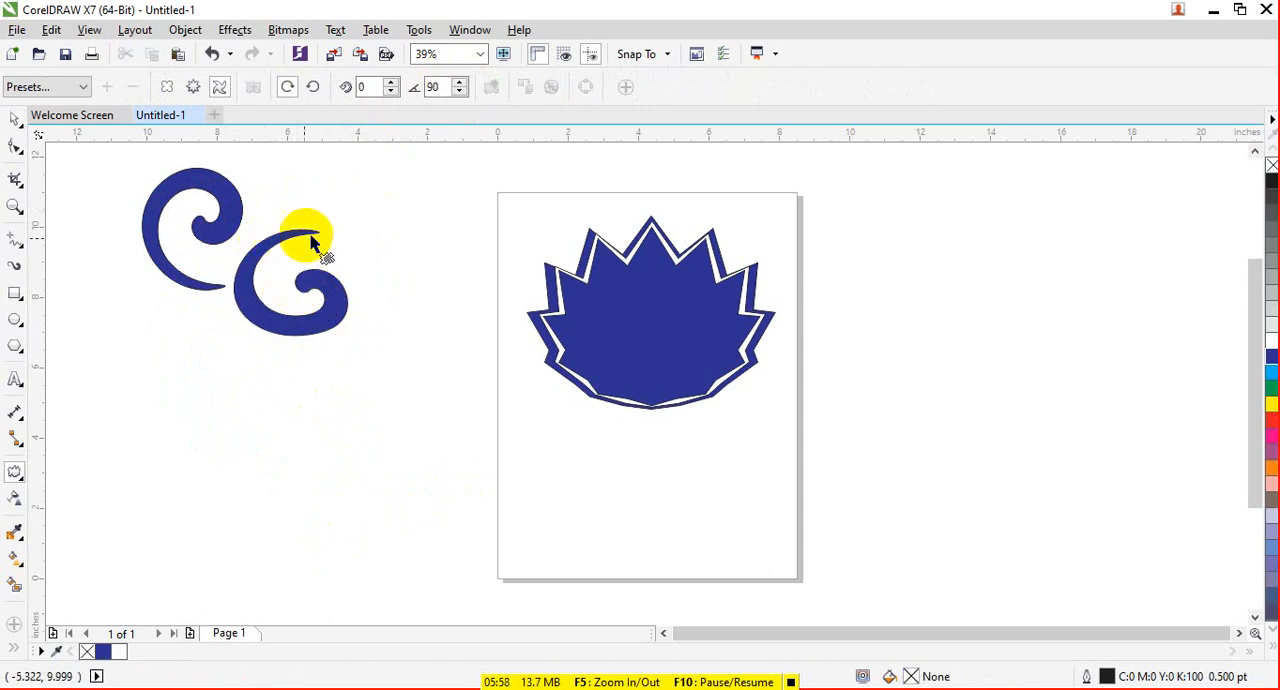
{"action": "left_click", "coordinate": [300, 283]}
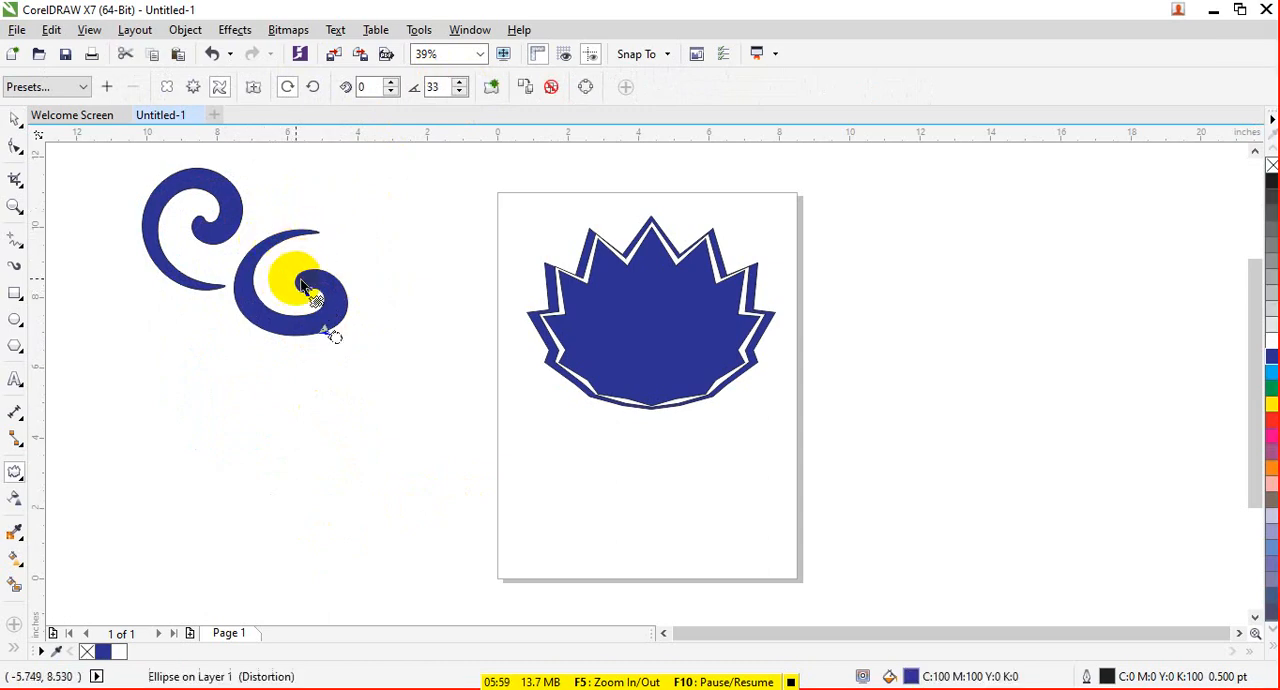
{"action": "left_click", "coordinate": [27, 123]}
{"action": "left_click", "coordinate": [305, 270]}
{"action": "left_click", "coordinate": [298, 223]}
{"action": "double_click", "coordinate": [282, 238]}
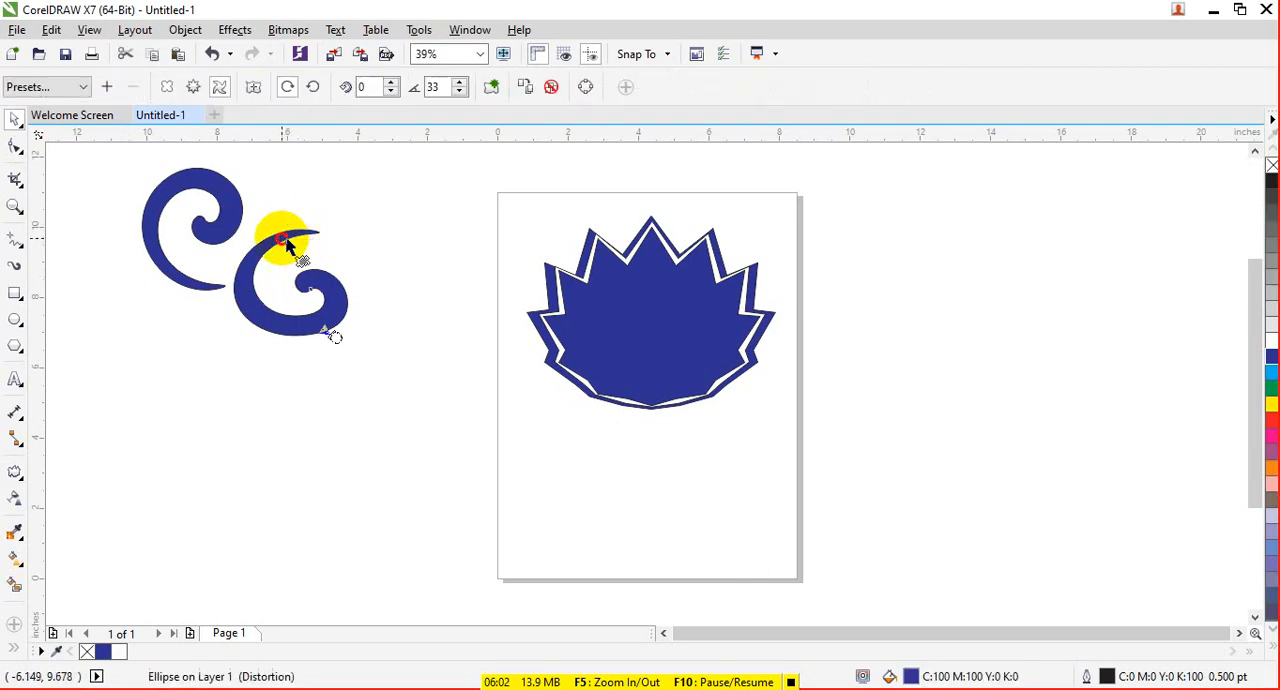
{"action": "left_click", "coordinate": [322, 485]}
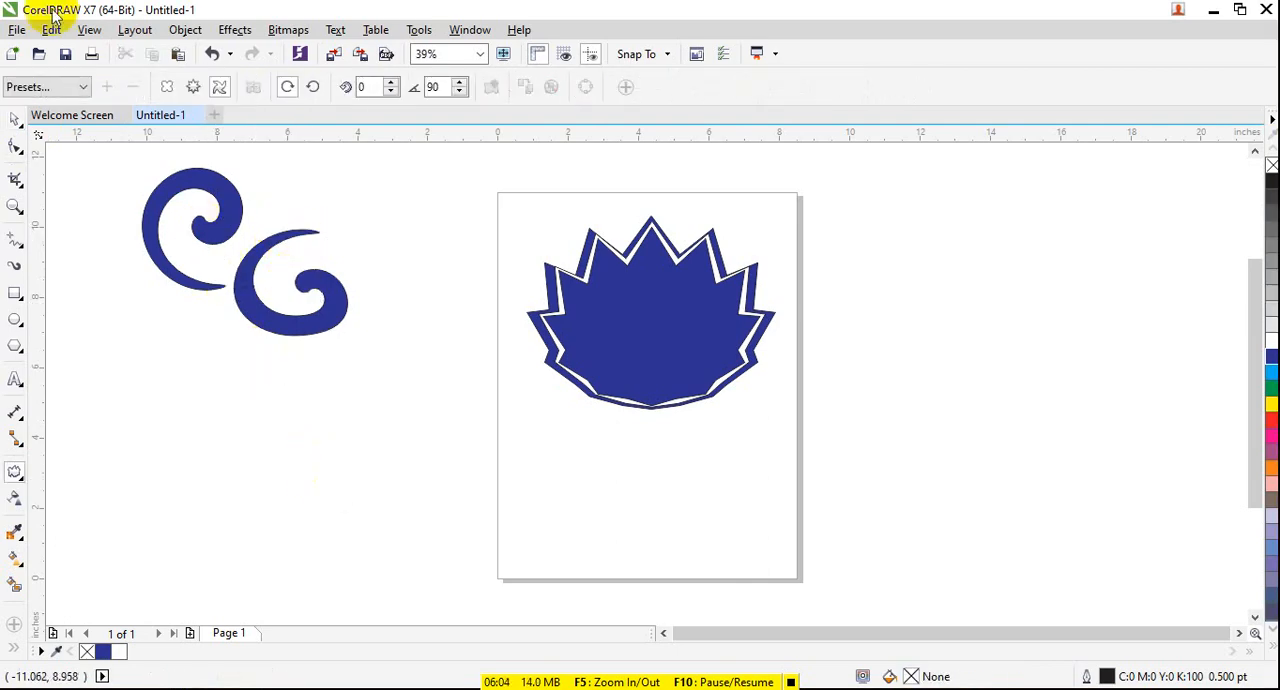
- Change the twister distortion of the original blue spiral to counterclockwise rotation
{"action": "left_click", "coordinate": [20, 482]}
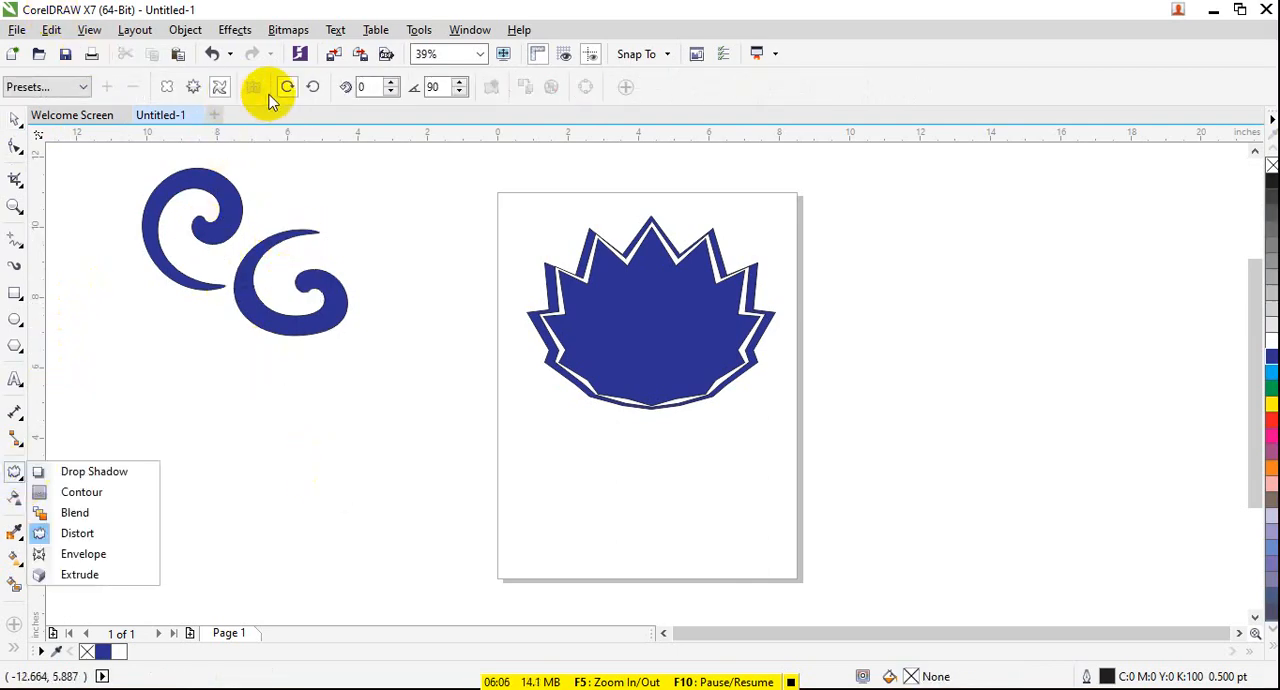
{"action": "left_click", "coordinate": [317, 90]}
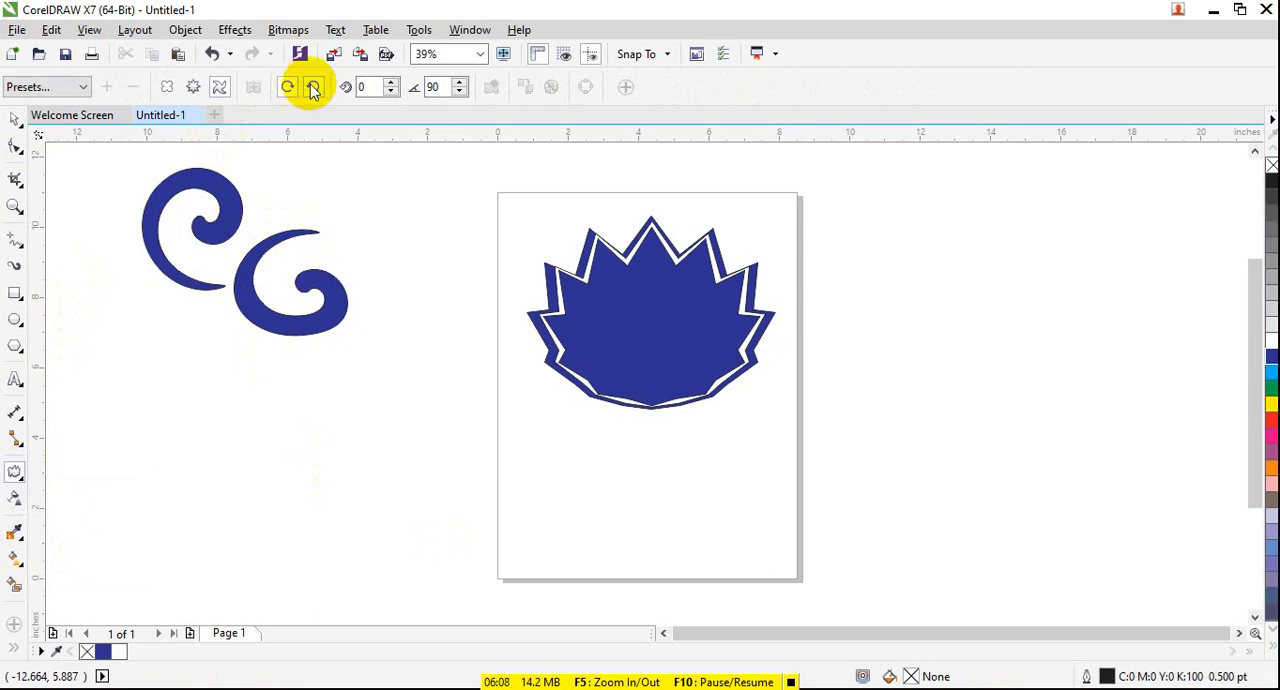
{"action": "left_click_drag", "start_coordinate": [205, 213], "coordinate": [238, 184]}
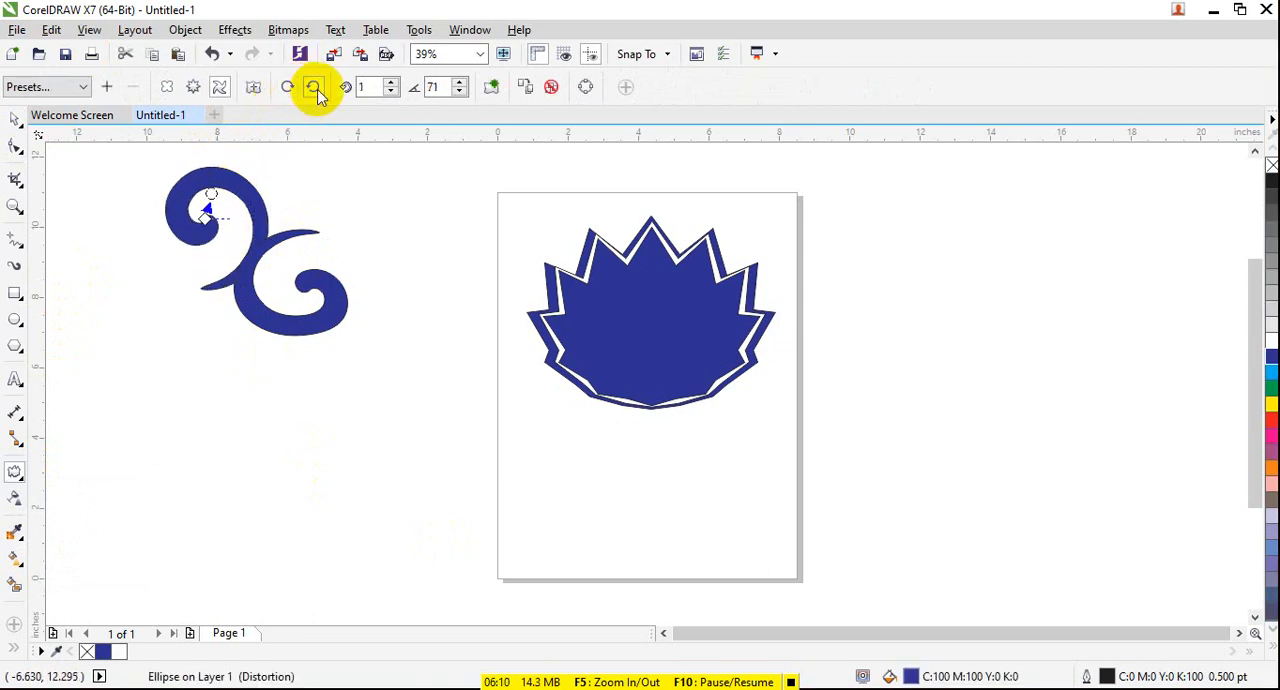
- Set the original blue spiral's twister distortion to clockwise rotation with 9 complete rotations
{"action": "left_click", "coordinate": [287, 88]}
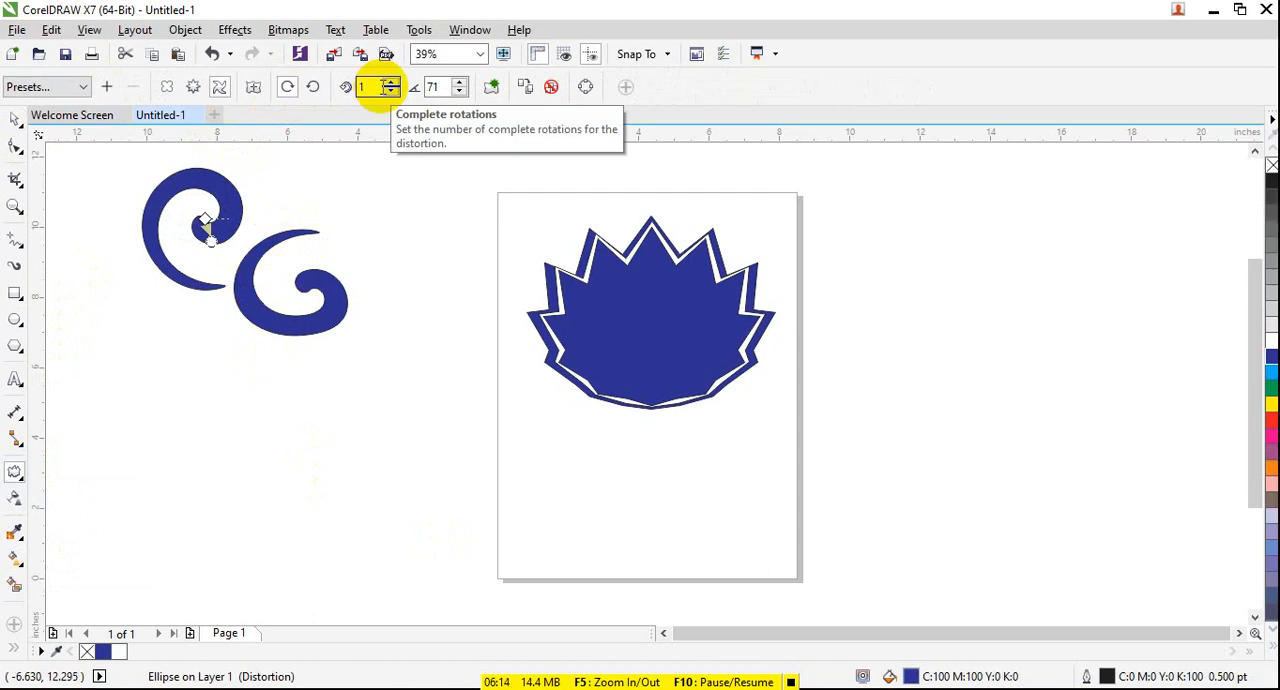
{"action": "left_click", "coordinate": [391, 82]}
{"action": "left_click", "coordinate": [391, 82]}
{"action": "left_click", "coordinate": [391, 82]}
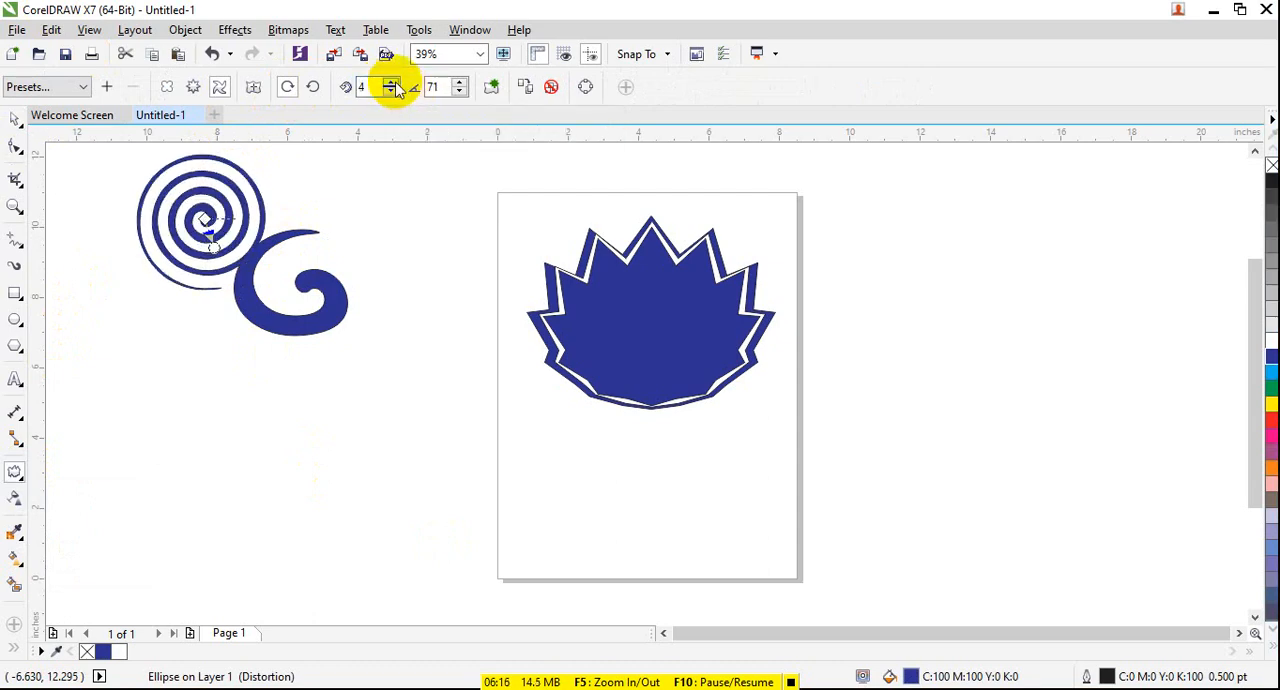
{"action": "left_click", "coordinate": [391, 82]}
{"action": "left_click", "coordinate": [391, 82]}
{"action": "left_click", "coordinate": [391, 82]}
{"action": "left_click", "coordinate": [391, 82]}
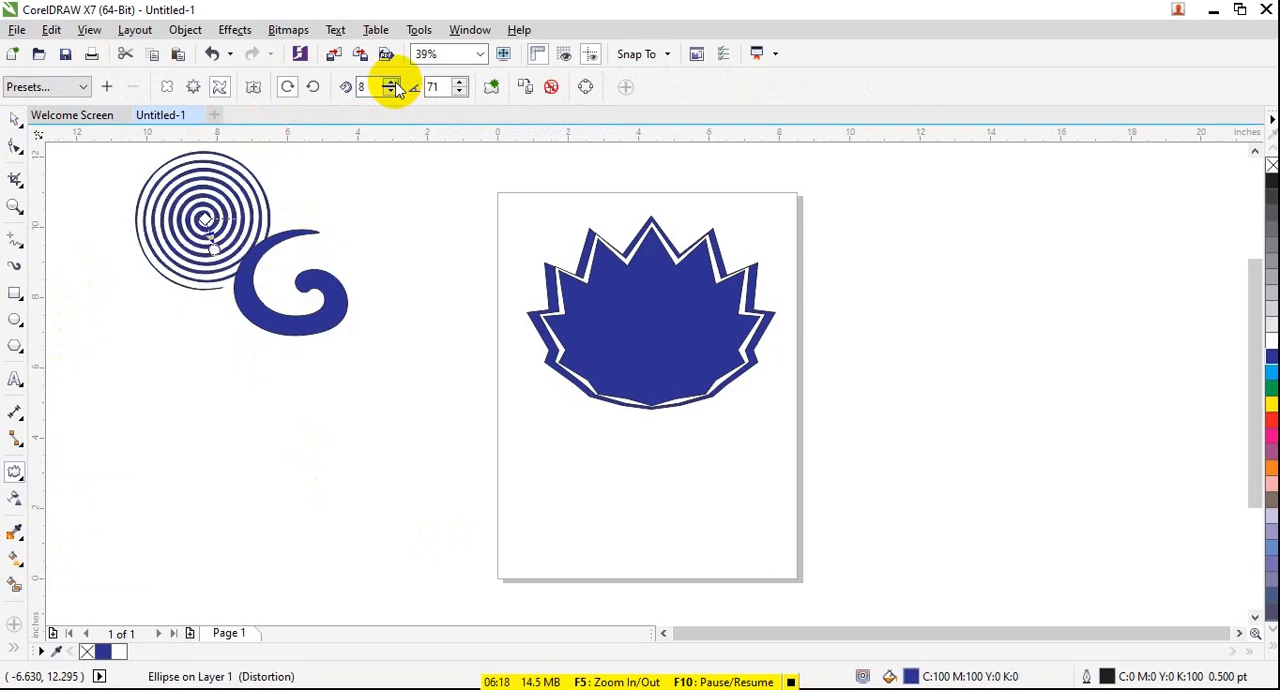
{"action": "left_click", "coordinate": [391, 84]}
- Move the tightly coiled spiral below the mirrored copy, to about X -6.75, Y 4.39 inches
{"action": "left_click", "coordinate": [14, 118]}
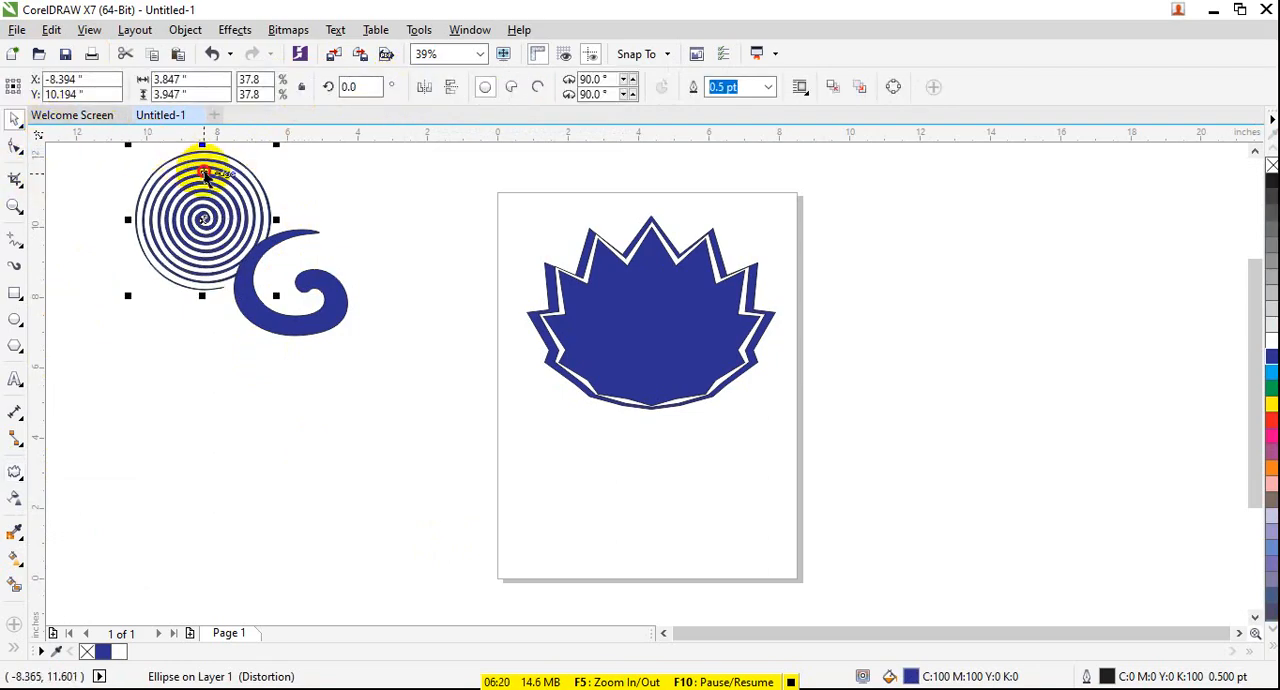
{"action": "left_click_drag", "start_coordinate": [204, 173], "coordinate": [276, 420]}
{"action": "left_click", "coordinate": [243, 190]}
{"action": "left_click_drag", "start_coordinate": [232, 190], "coordinate": [290, 392]}
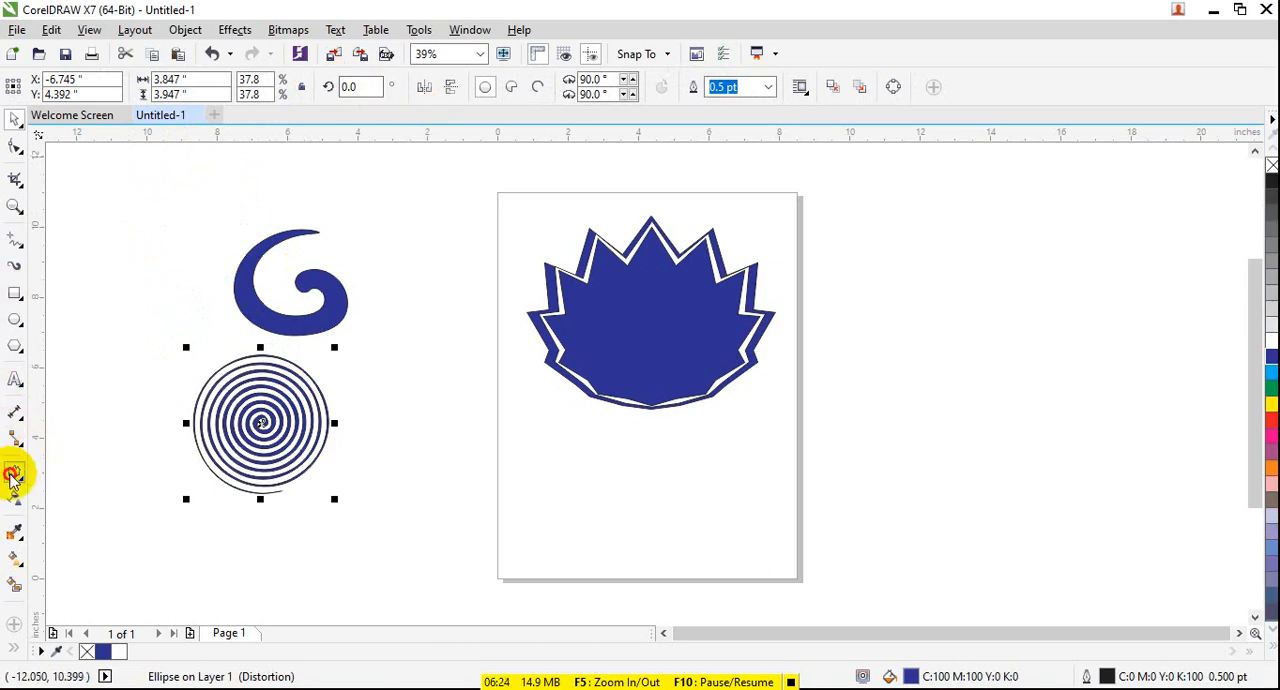
- Set the twister distortion of the mirrored spiral copy to 8 complete rotations
{"action": "left_click", "coordinate": [12, 475]}
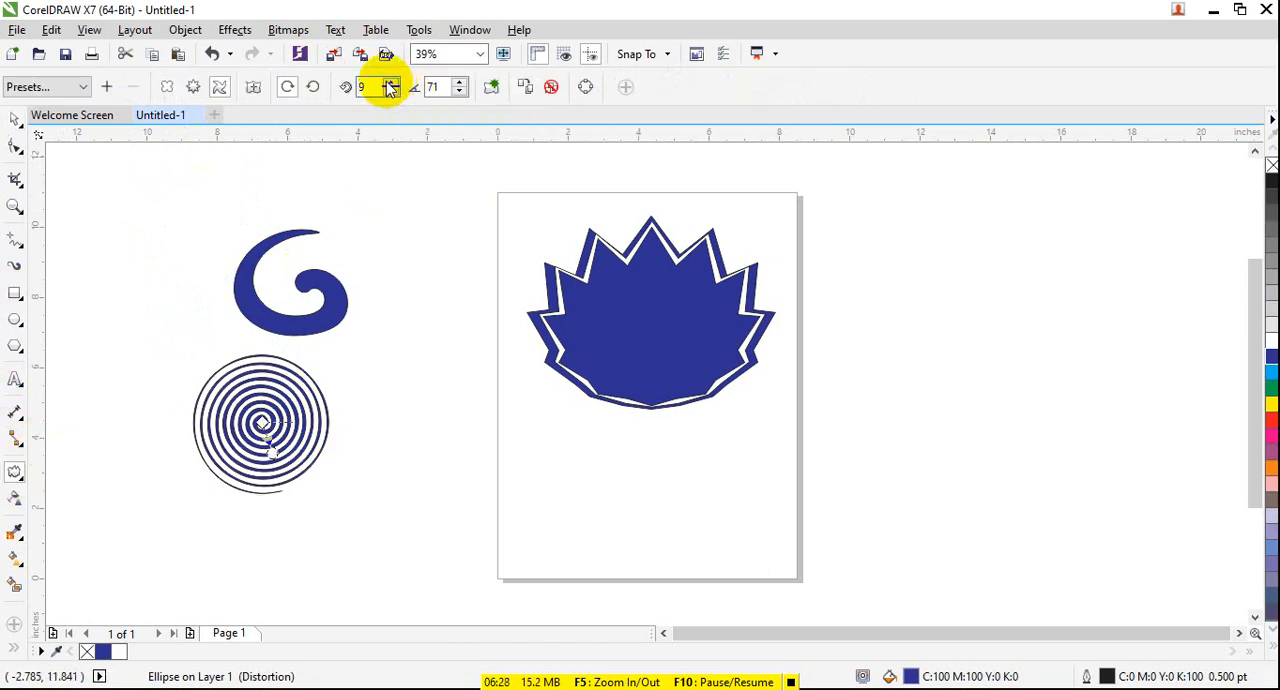
{"action": "left_click_drag", "start_coordinate": [334, 337], "coordinate": [344, 368]}
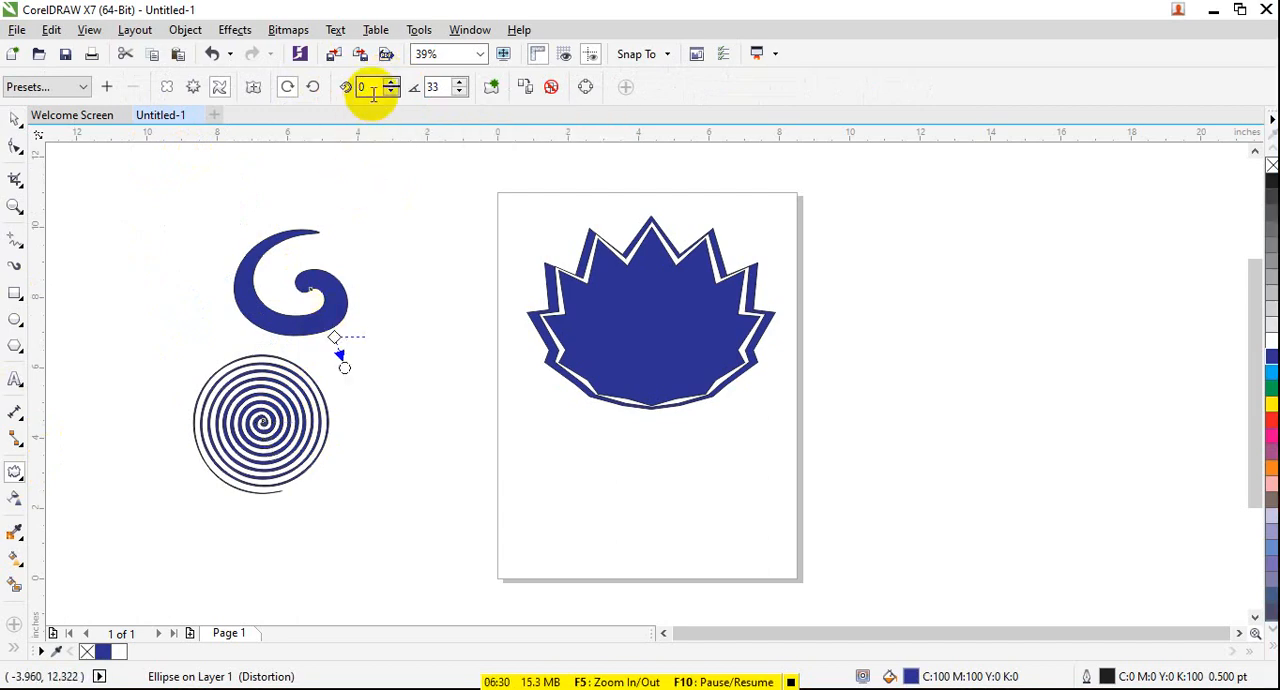
{"action": "left_click", "coordinate": [390, 83]}
{"action": "left_click", "coordinate": [390, 83]}
{"action": "left_click", "coordinate": [390, 83]}
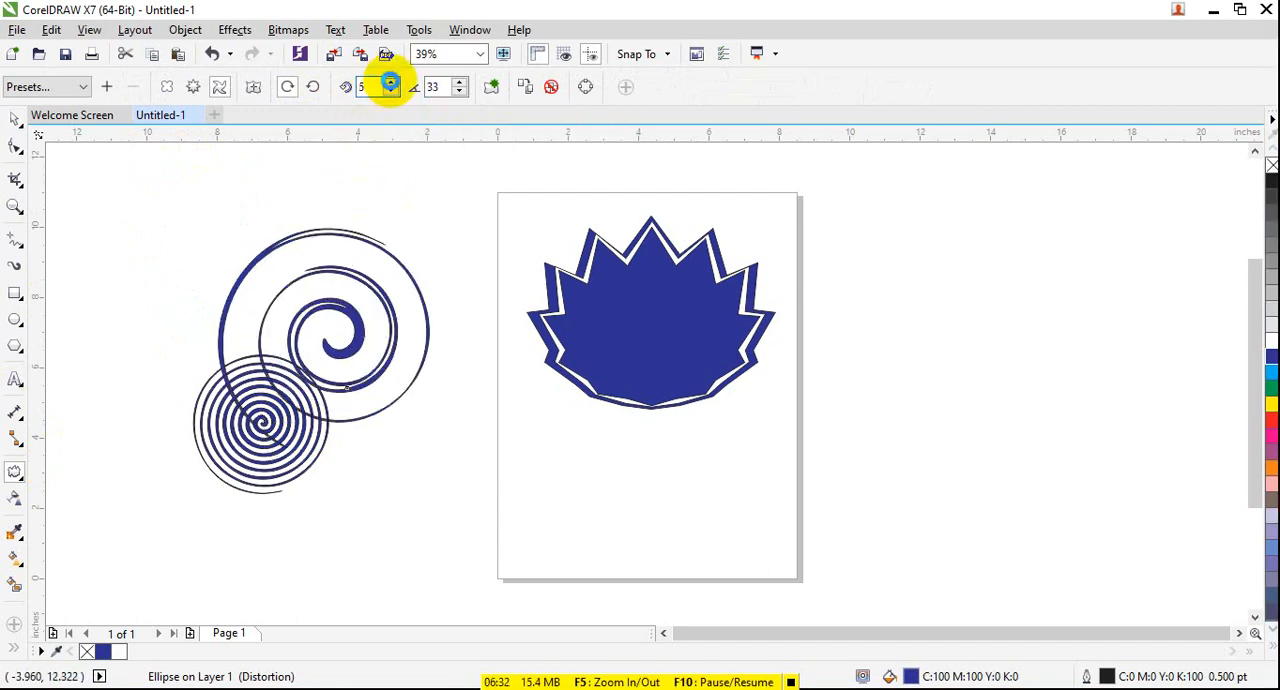
{"action": "left_click", "coordinate": [390, 83]}
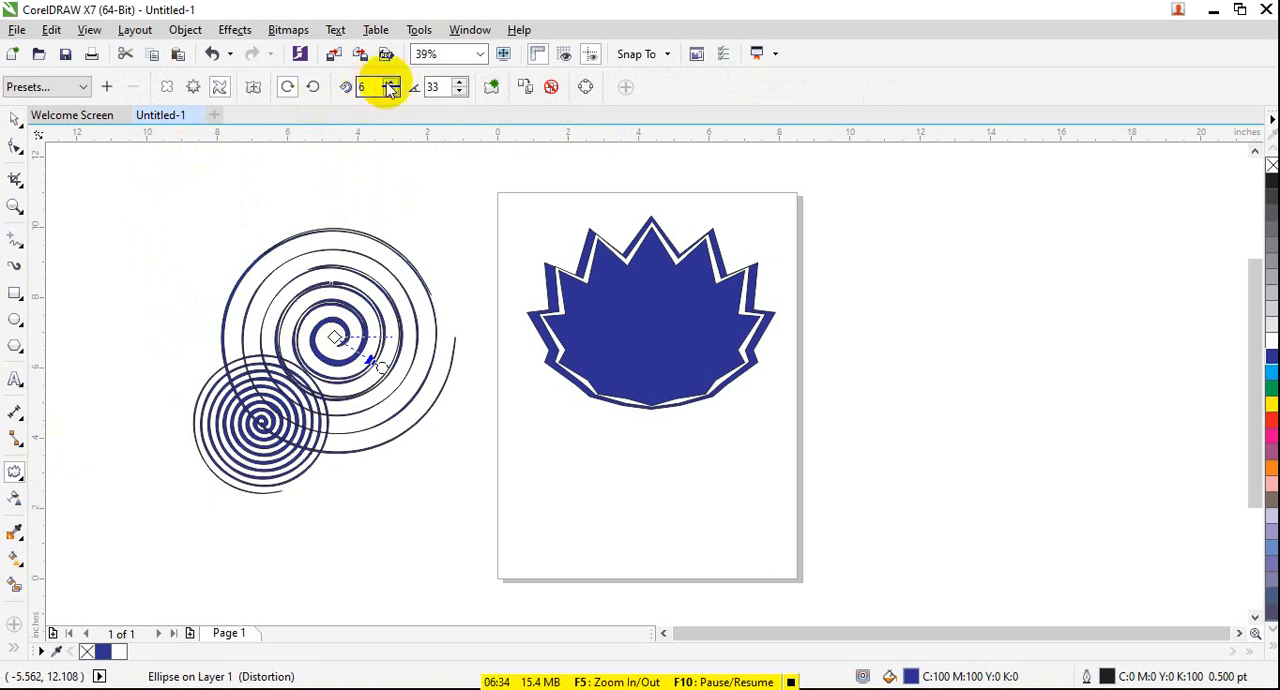
{"action": "left_click", "coordinate": [390, 83]}
{"action": "left_click", "coordinate": [390, 83]}
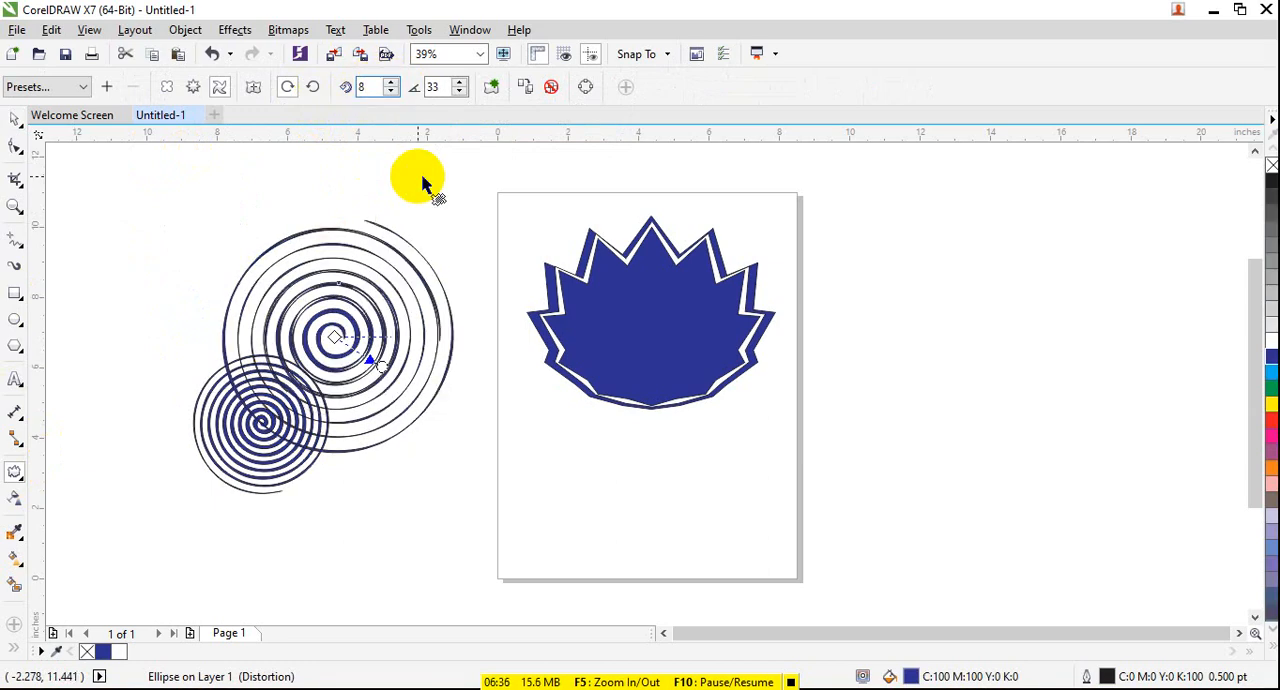
- Reposition the centre of the upper spiral's twister distortion near its middle and set the rotation to clockwise
{"action": "left_click", "coordinate": [252, 89]}
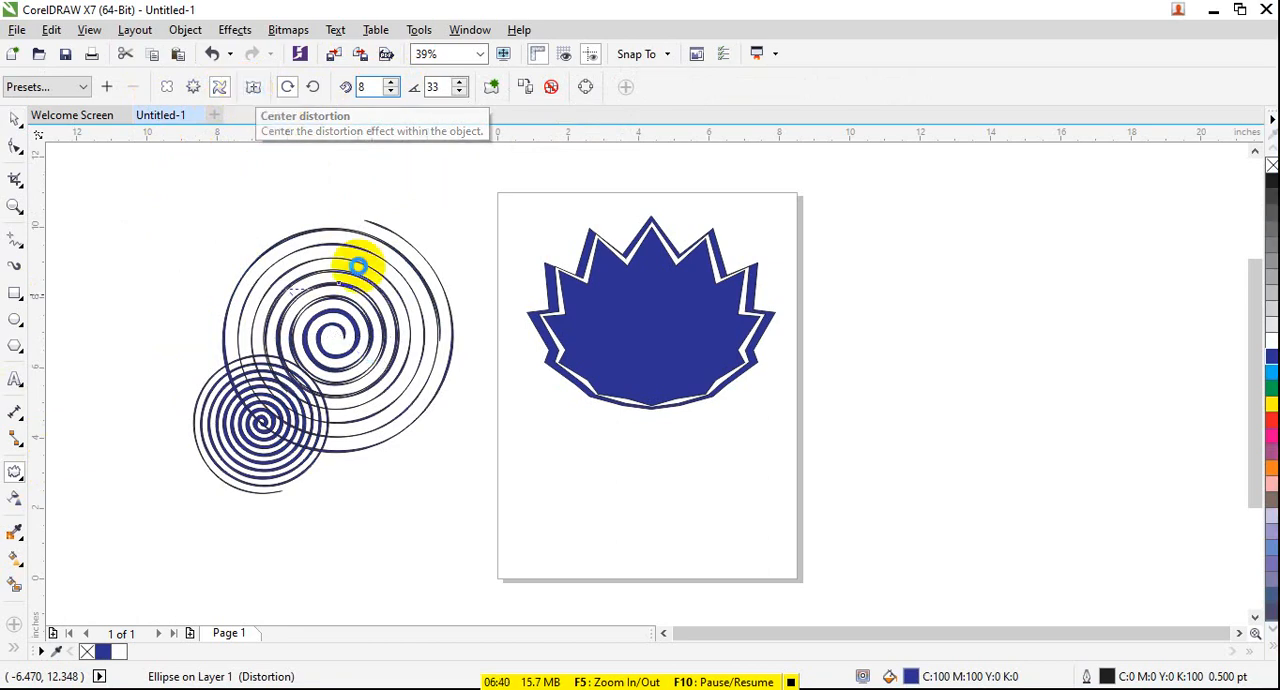
{"action": "left_click_drag", "start_coordinate": [303, 302], "coordinate": [339, 337]}
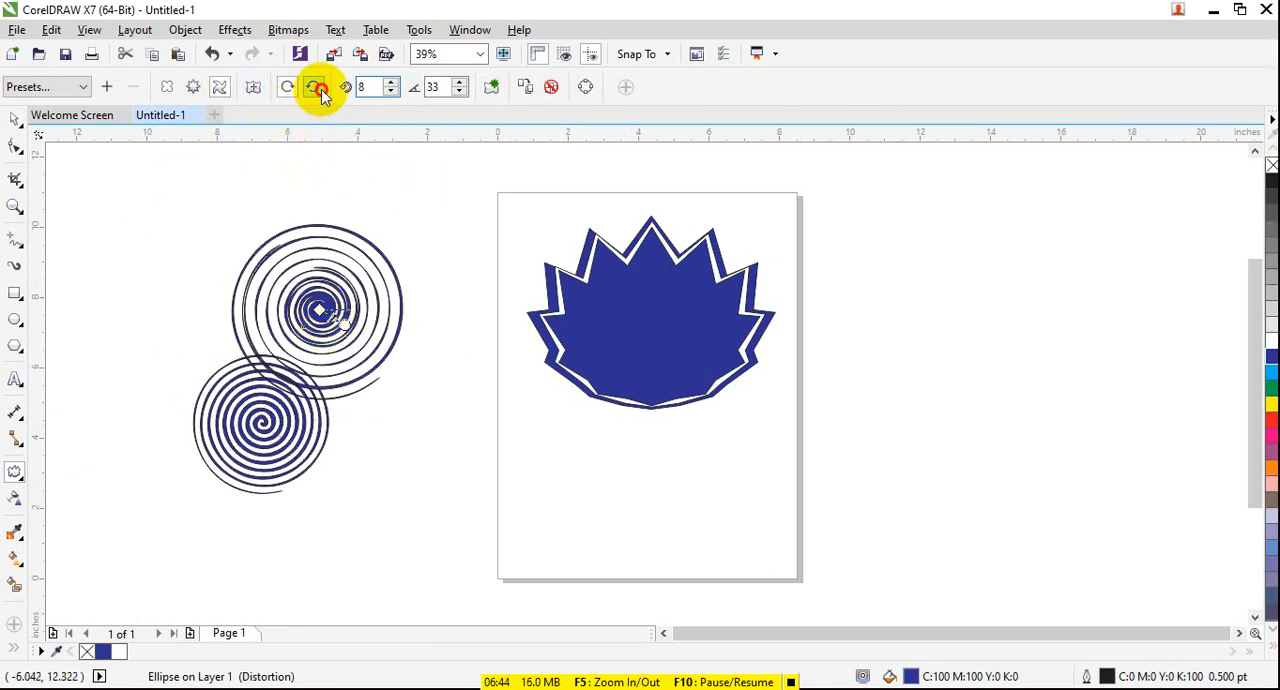
{"action": "left_click", "coordinate": [288, 87]}
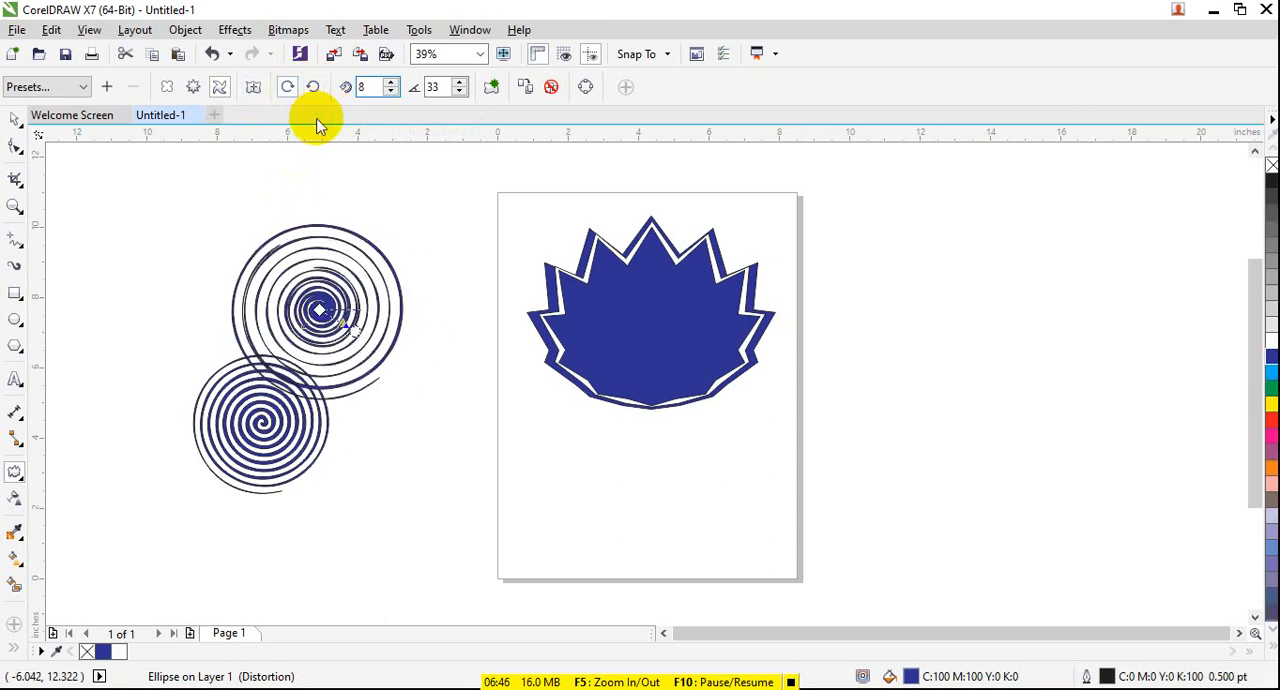
- Delete both coiled spirals and all layers of the nested spiked shape to clear the drawing
{"action": "left_click", "coordinate": [16, 119]}
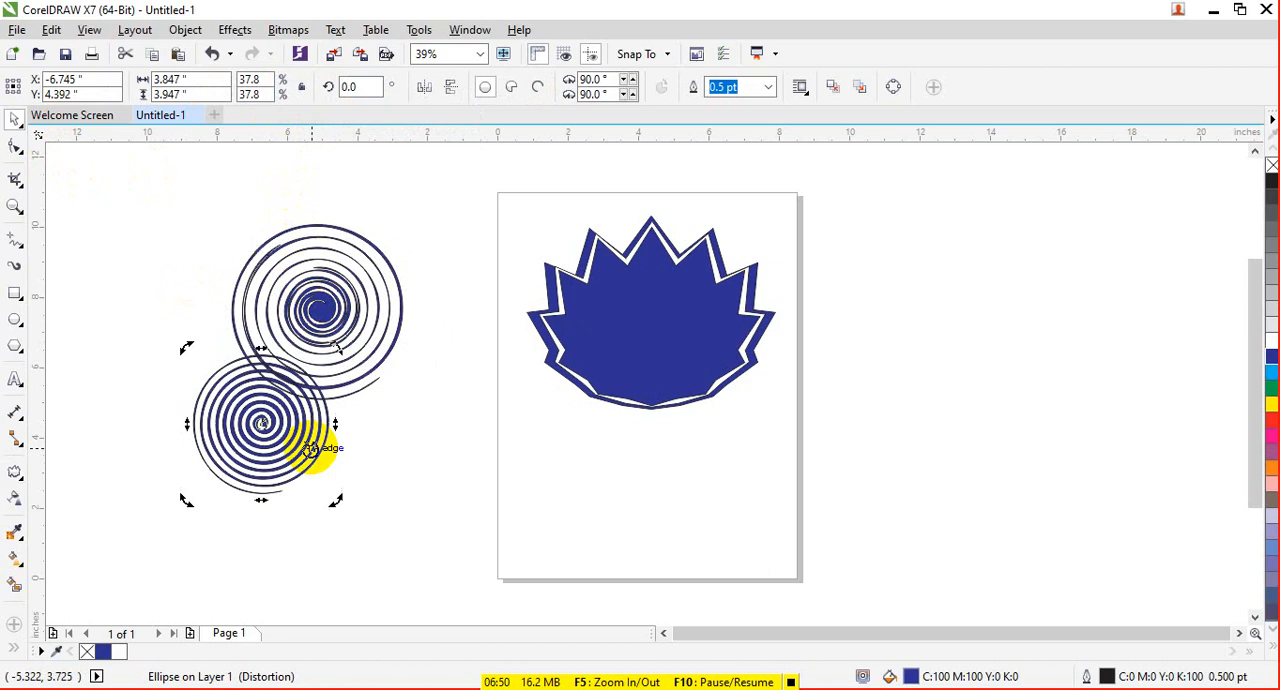
{"action": "key", "text": "Delete"}
{"action": "left_click", "coordinate": [355, 331]}
{"action": "key", "text": "Delete"}
{"action": "left_click", "coordinate": [616, 359]}
{"action": "key", "text": "Delete"}
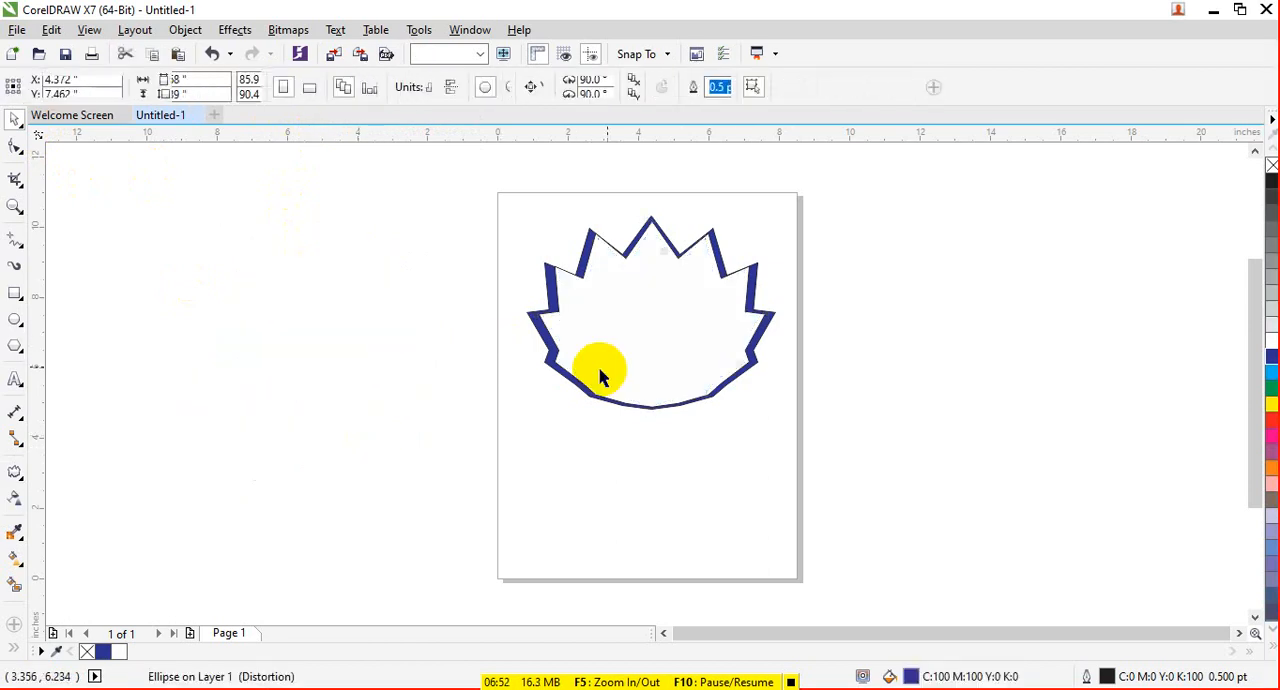
{"action": "left_click", "coordinate": [642, 378]}
{"action": "key", "text": "Delete"}
{"action": "left_click", "coordinate": [648, 378]}
{"action": "key", "text": "Delete"}
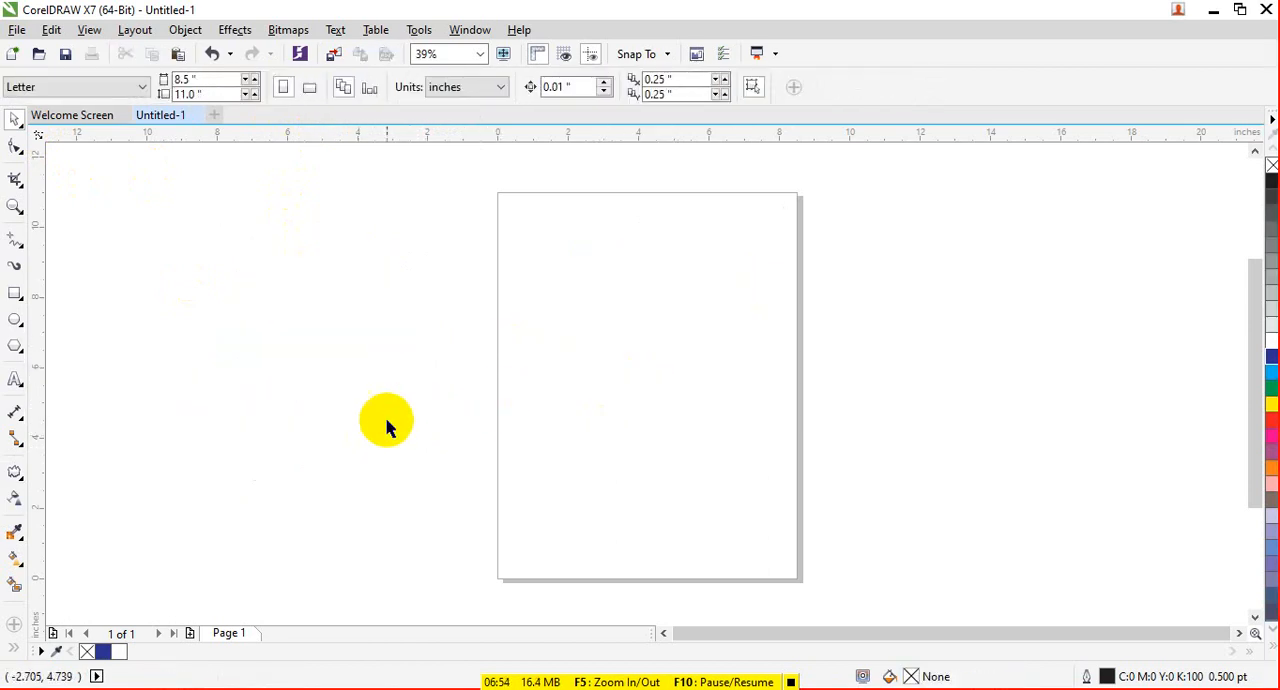
- Draw a rectangle about 14.02 by 3.60 inches extending across the page's left edge
{"action": "left_click", "coordinate": [17, 479]}
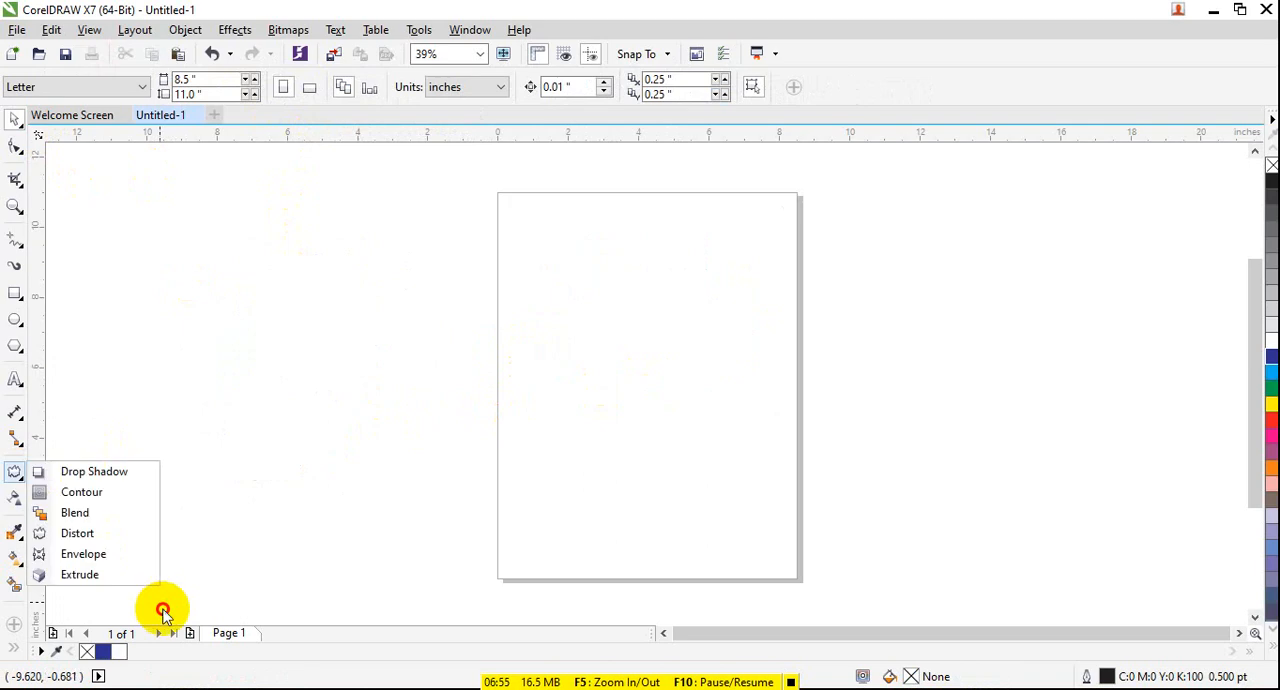
{"action": "left_click", "coordinate": [122, 566]}
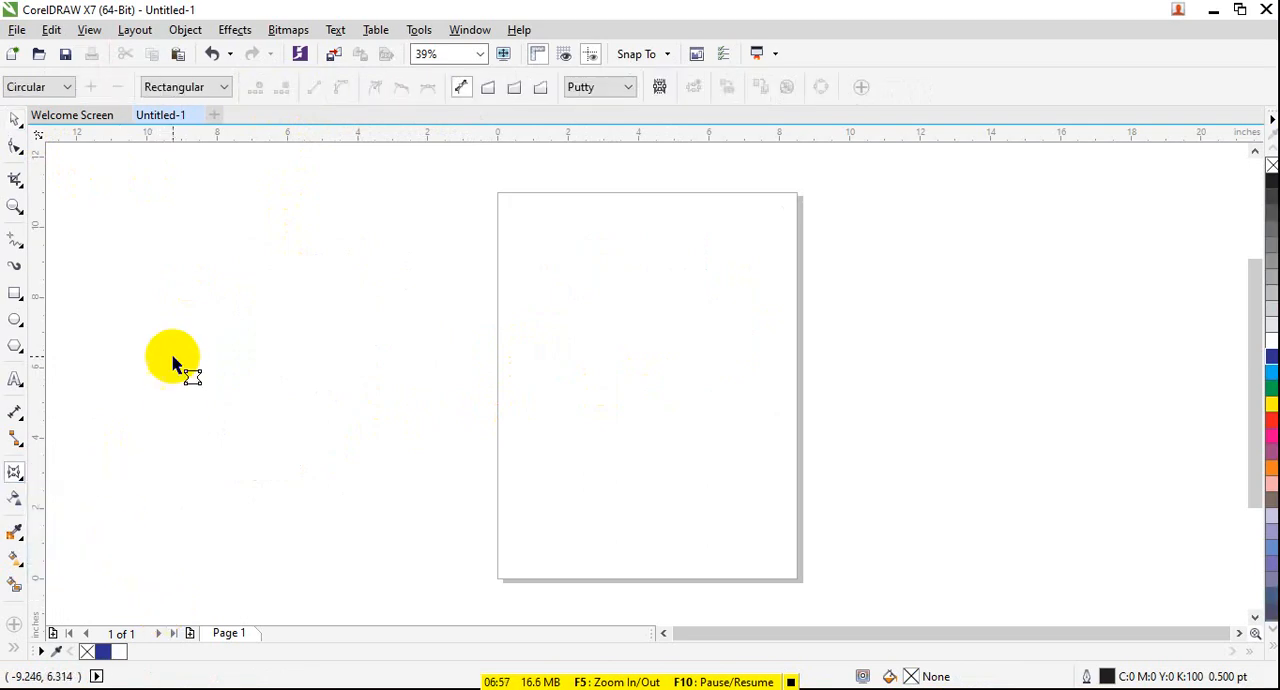
{"action": "left_click", "coordinate": [22, 301]}
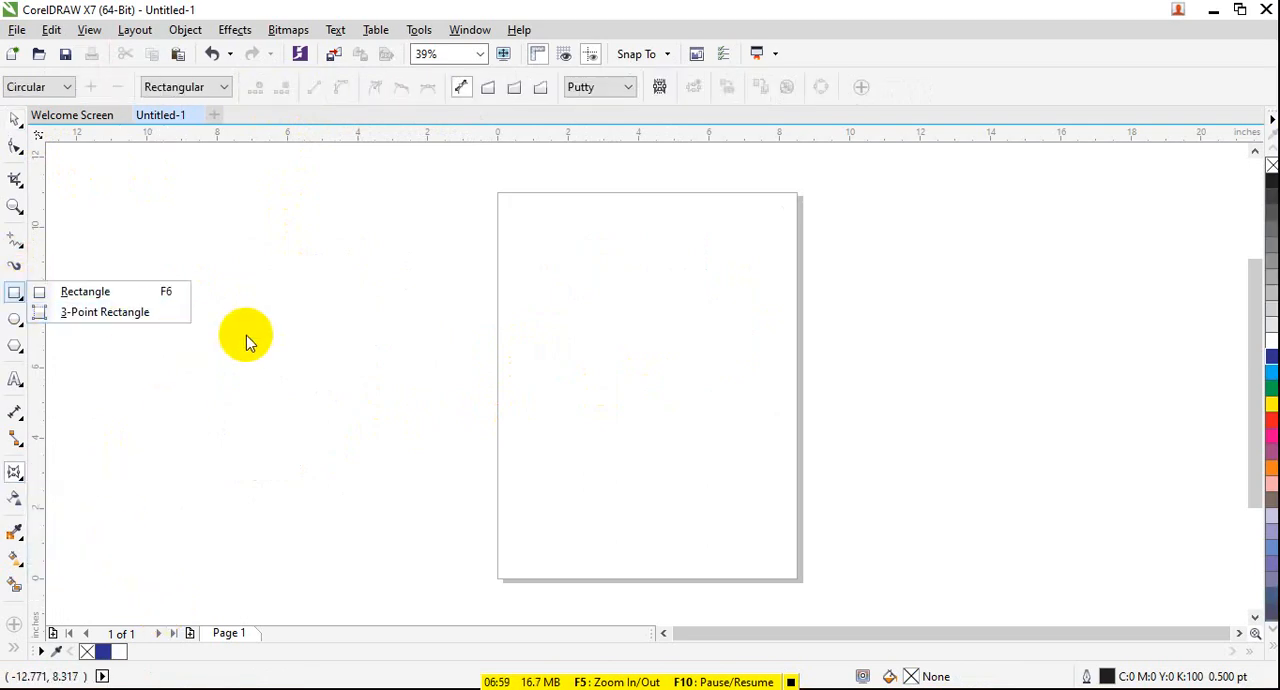
{"action": "left_click", "coordinate": [157, 289]}
{"action": "left_click_drag", "start_coordinate": [193, 272], "coordinate": [686, 400]}
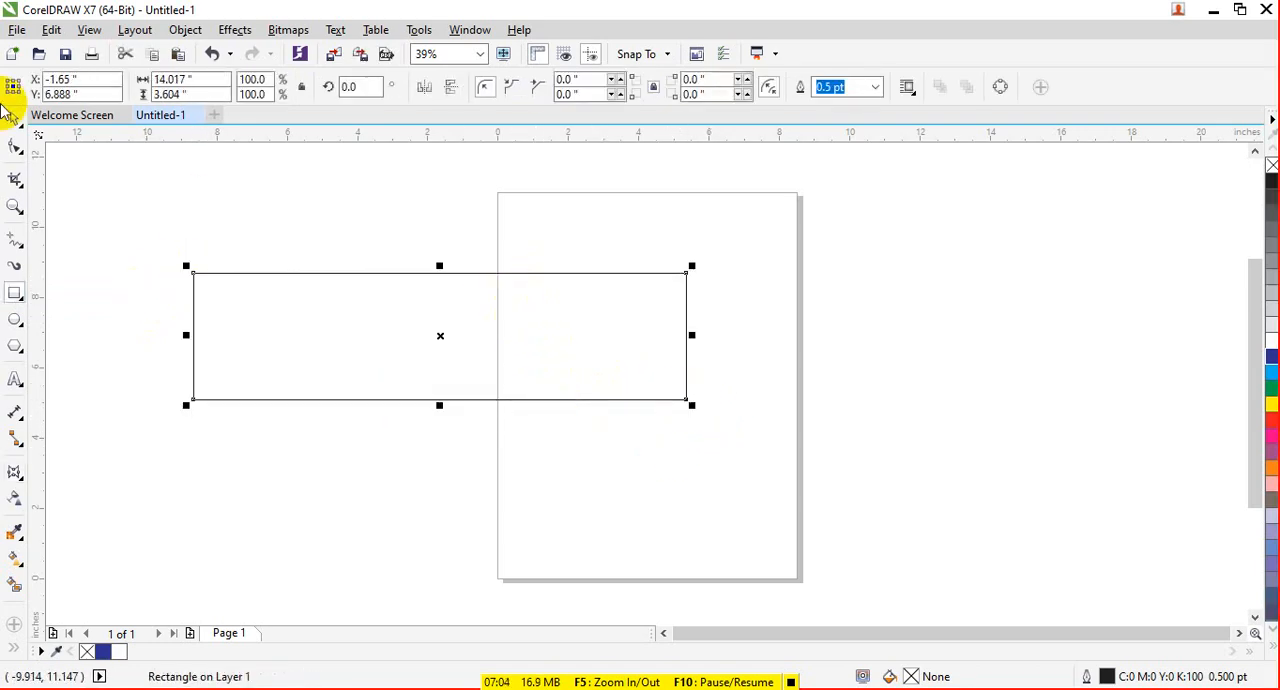
- Narrow the rectangle to about 10.52 inches wide and move it off the page to about X -6.23, Y 7.25 inches
{"action": "left_click", "coordinate": [12, 116]}
{"action": "left_click_drag", "start_coordinate": [686, 335], "coordinate": [453, 310]}
{"action": "left_click_drag", "start_coordinate": [309, 331], "coordinate": [337, 334]}
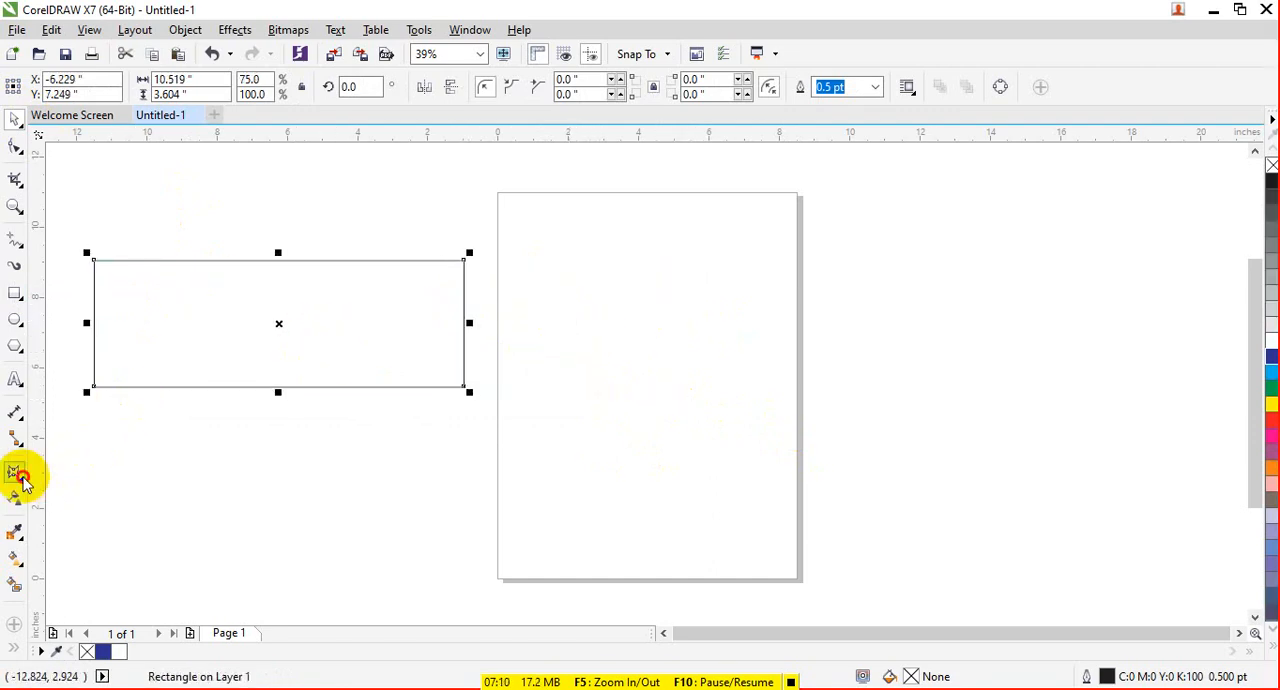
- Try bending the rectangle with the Envelope tool by pulling its top middle node down, and undo the bend
{"action": "left_click", "coordinate": [22, 480]}
{"action": "left_click", "coordinate": [80, 551]}
{"action": "left_click", "coordinate": [42, 94]}
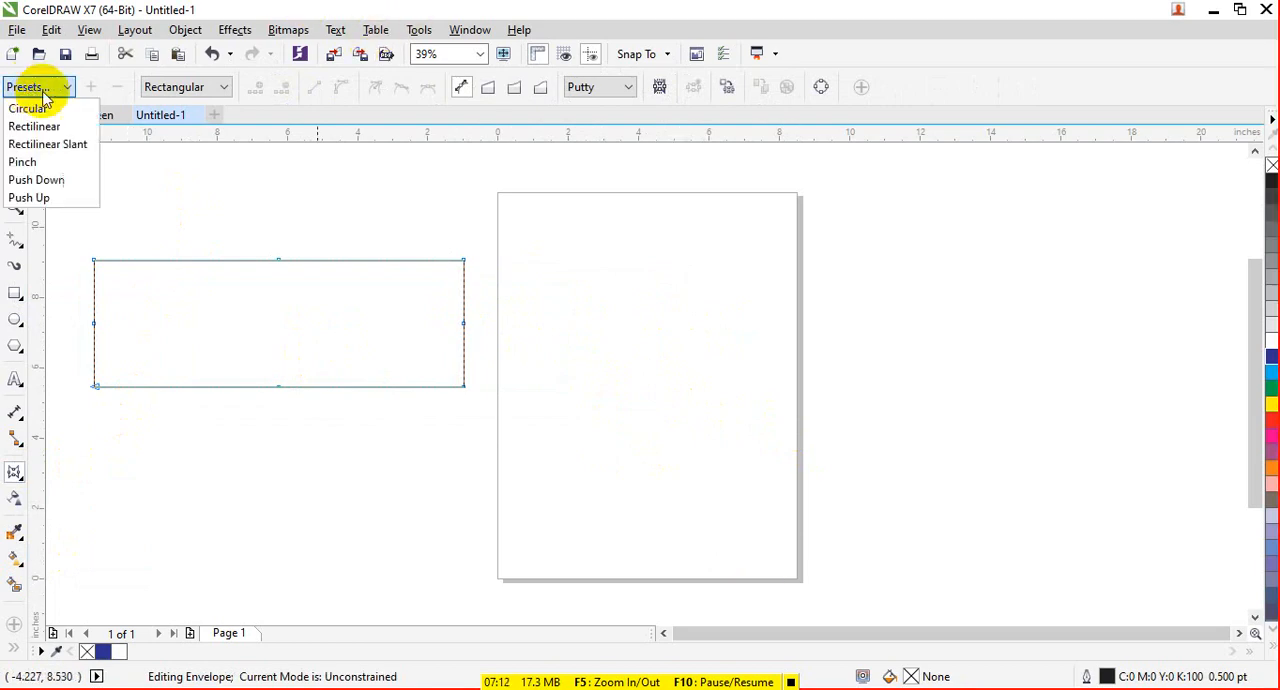
{"action": "left_click", "coordinate": [42, 94]}
{"action": "left_click", "coordinate": [279, 261]}
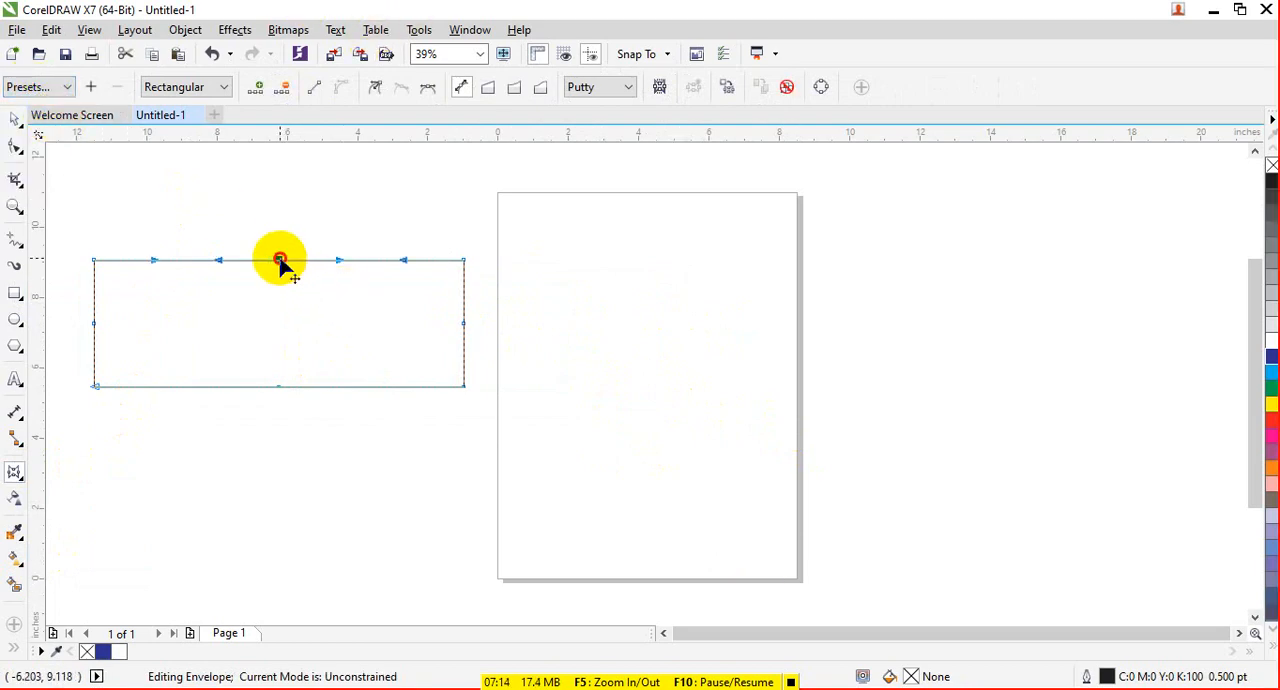
{"action": "left_click_drag", "start_coordinate": [279, 261], "coordinate": [288, 335]}
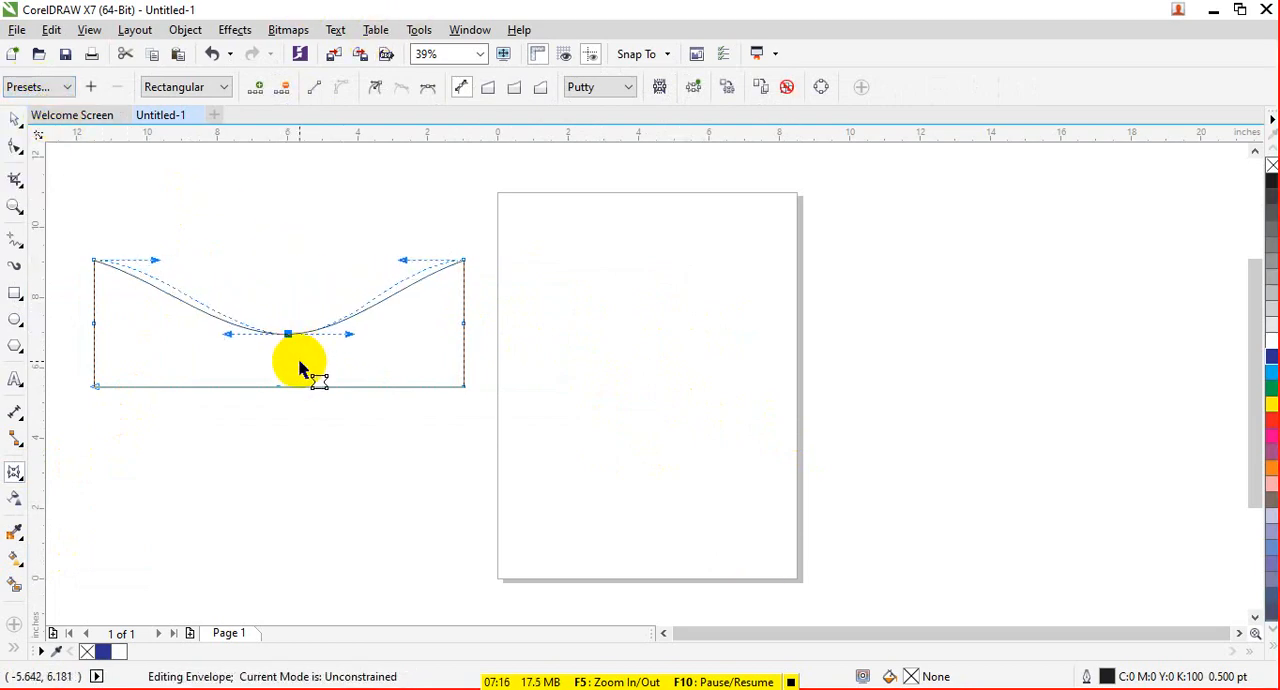
{"action": "key", "text": "ctrl+z"}
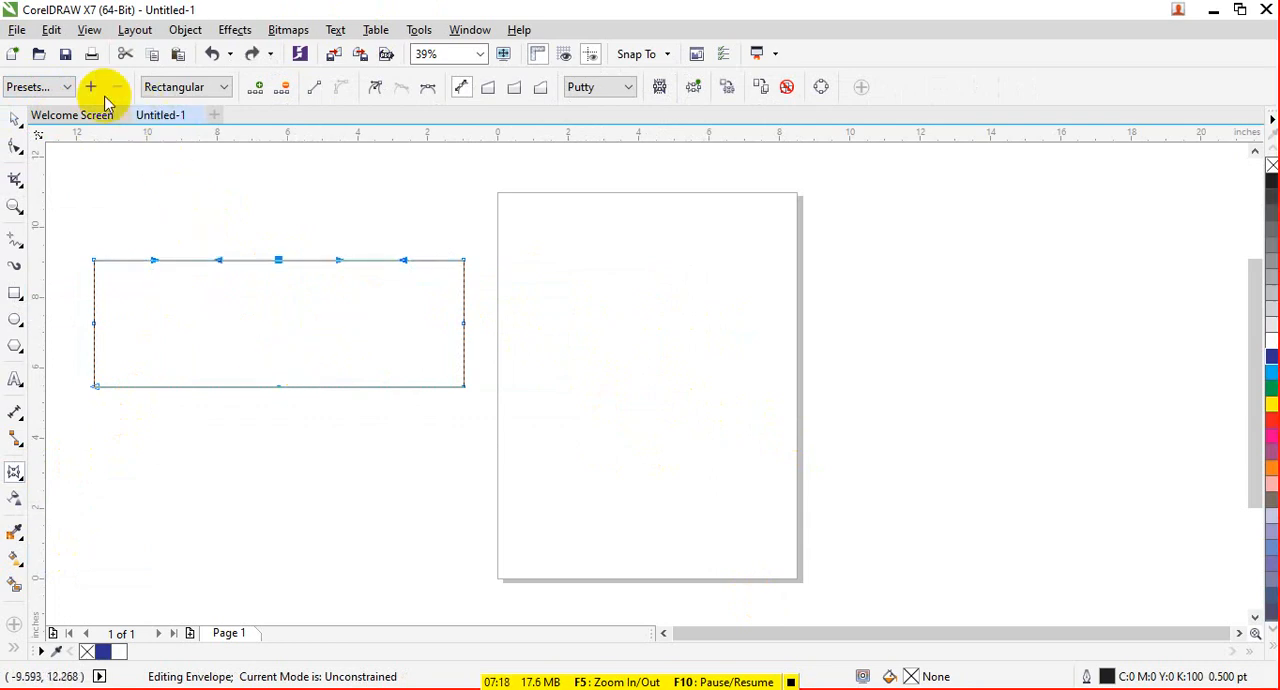
- Try the Rectilinear Slant envelope preset on the rectangle, adjust a curve handle on its bottom edge, and undo both changes
{"action": "left_click", "coordinate": [67, 87]}
{"action": "left_click", "coordinate": [75, 152]}
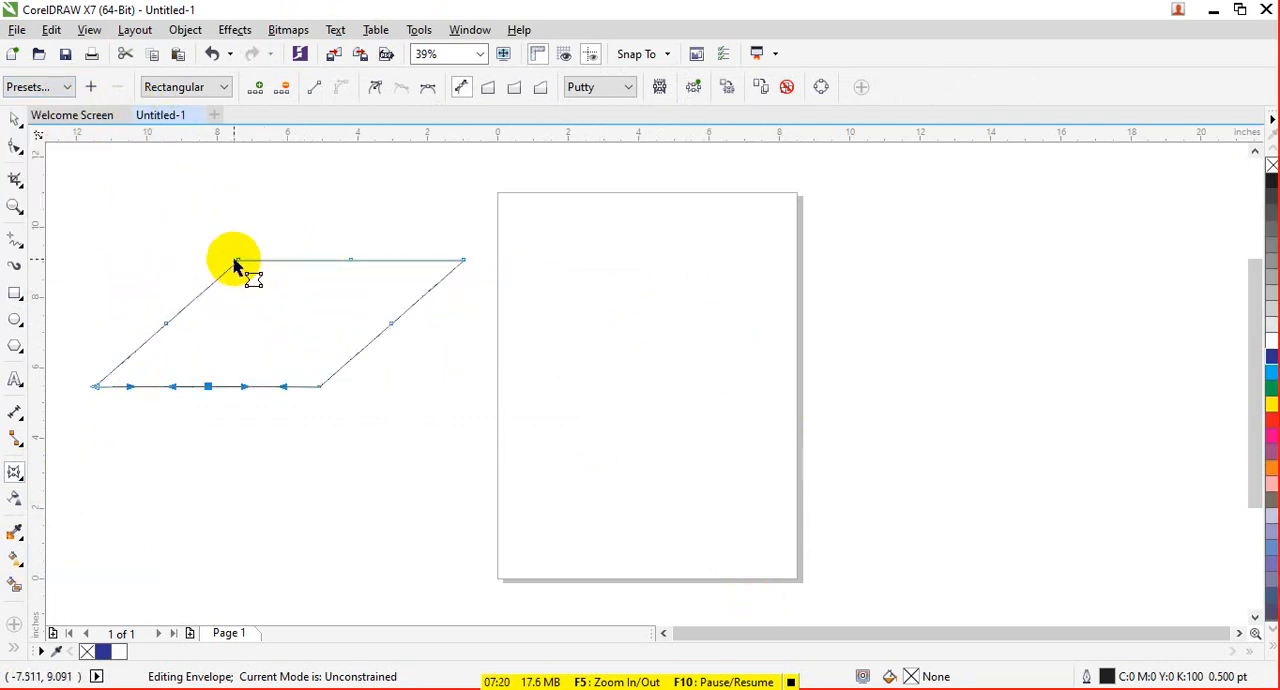
{"action": "left_click_drag", "start_coordinate": [173, 388], "coordinate": [225, 396]}
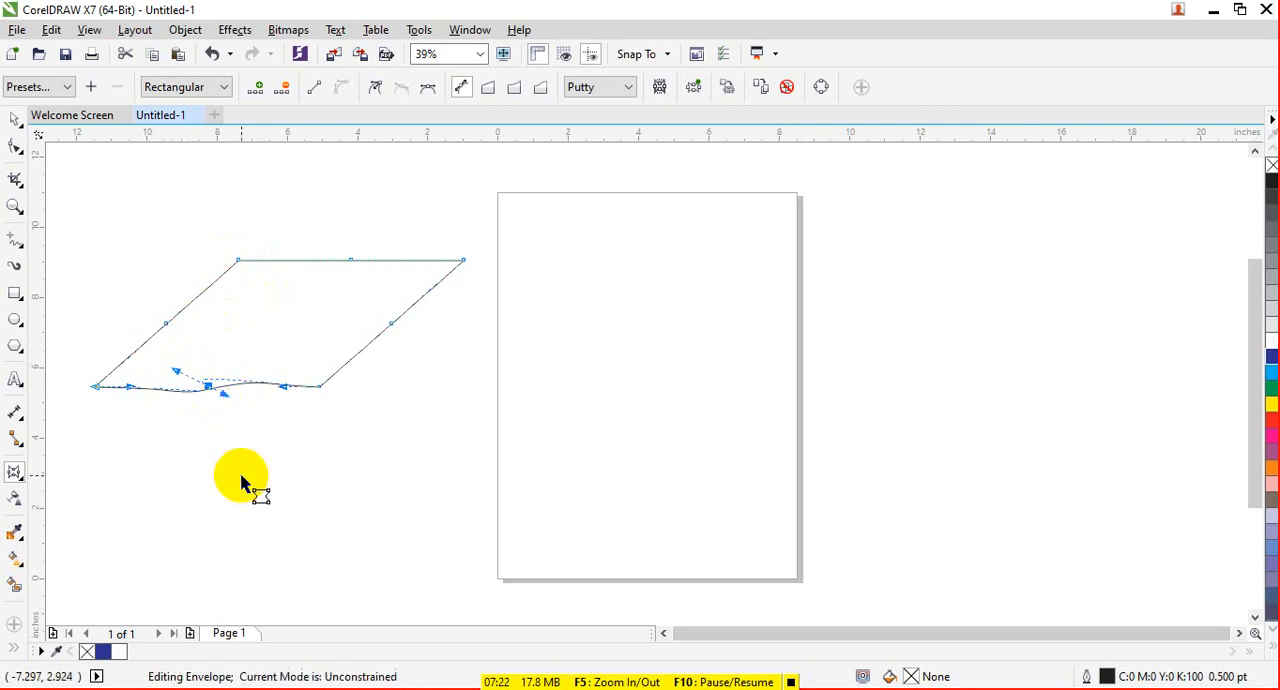
{"action": "key", "text": "ctrl+z"}
{"action": "key", "text": "ctrl+z"}
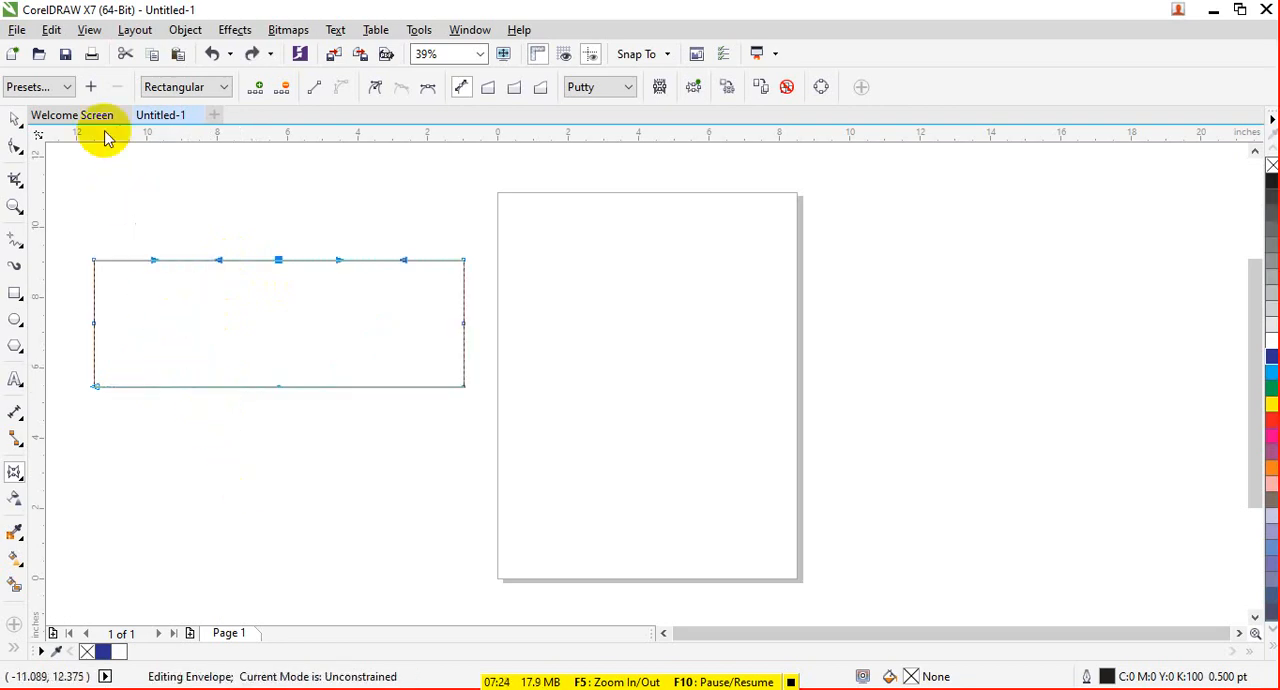
- Try the Pinch envelope preset on the rectangle with its top middle node pulled further down, and undo back to the spiked shape
{"action": "left_click", "coordinate": [52, 87]}
{"action": "left_click", "coordinate": [75, 162]}
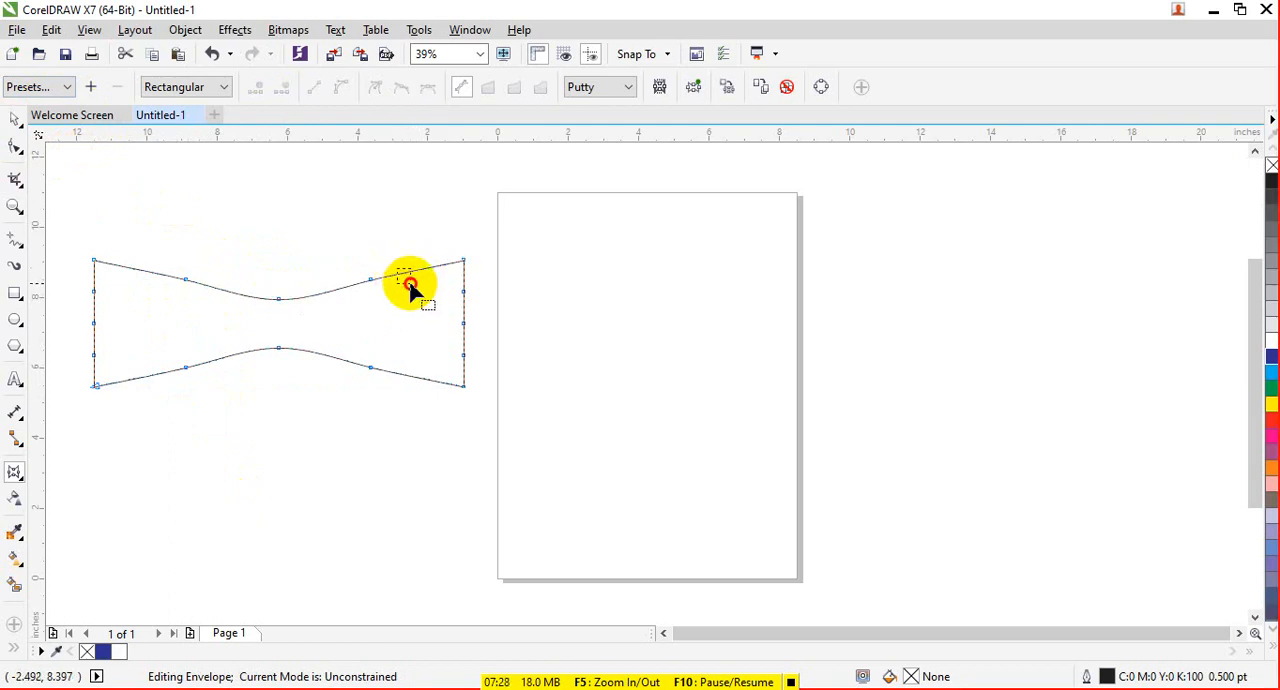
{"action": "left_click_drag", "start_coordinate": [290, 301], "coordinate": [290, 334]}
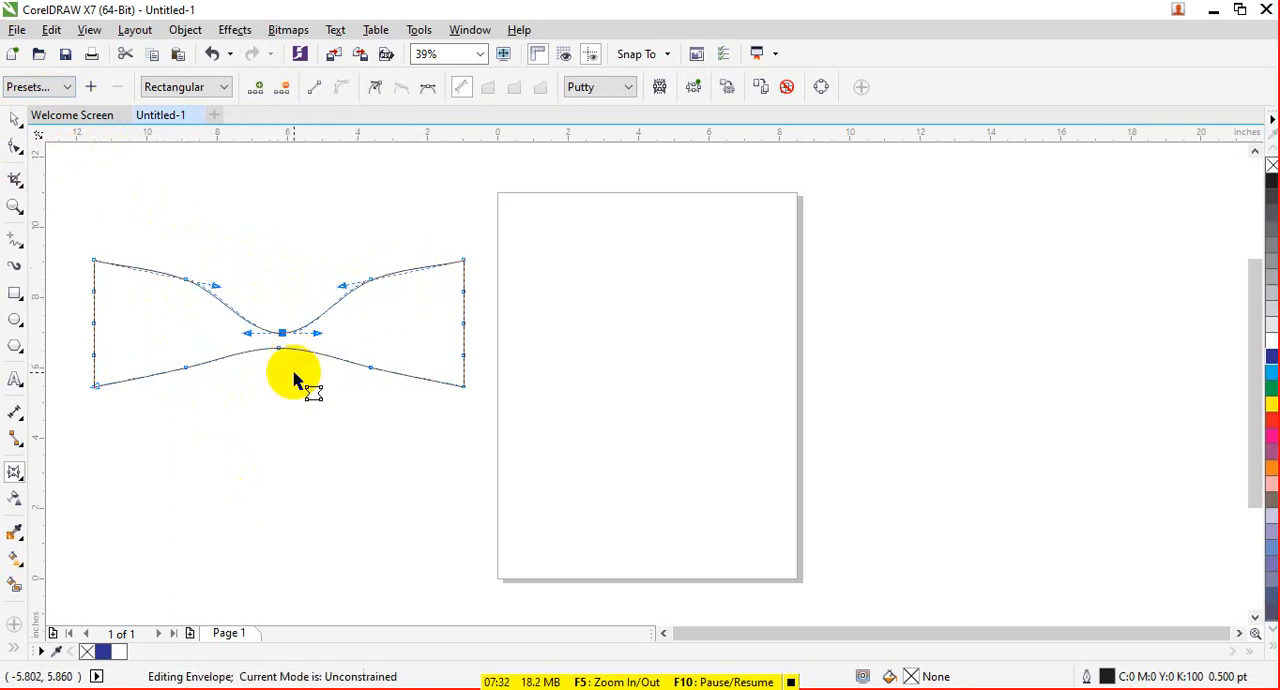
{"action": "left_click", "coordinate": [293, 379]}
{"action": "key", "text": "ctrl+z"}
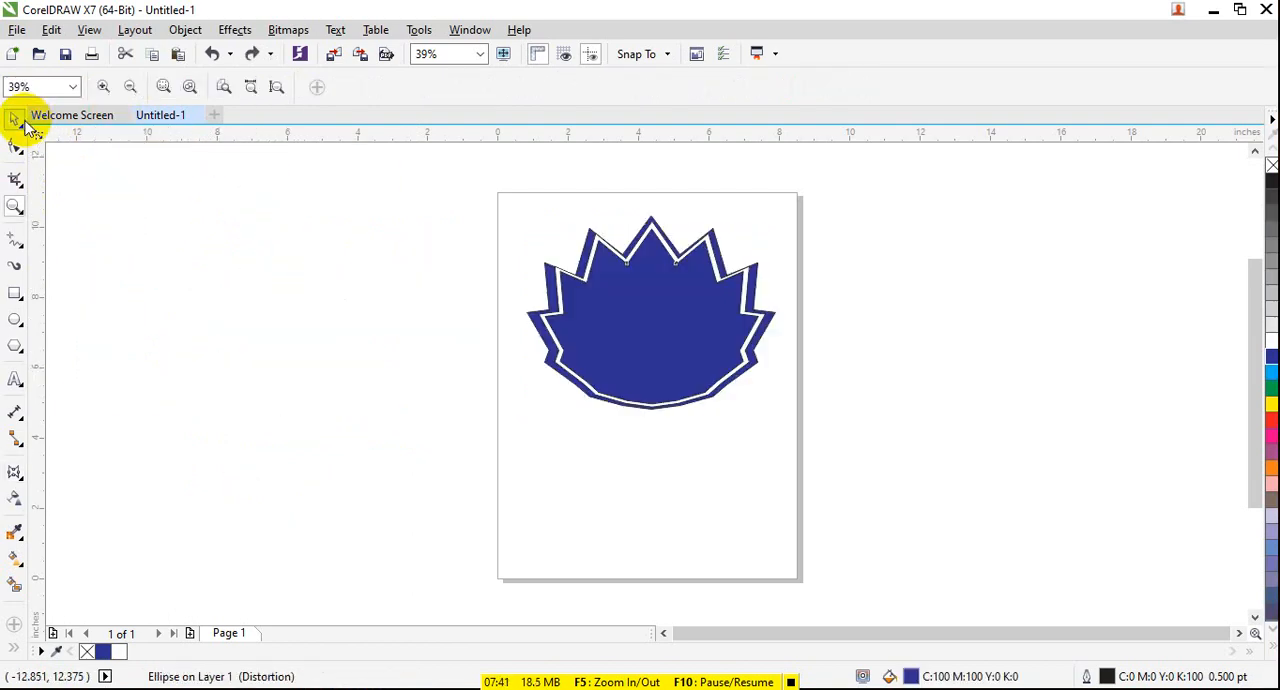
{"action": "left_click", "coordinate": [274, 283]}
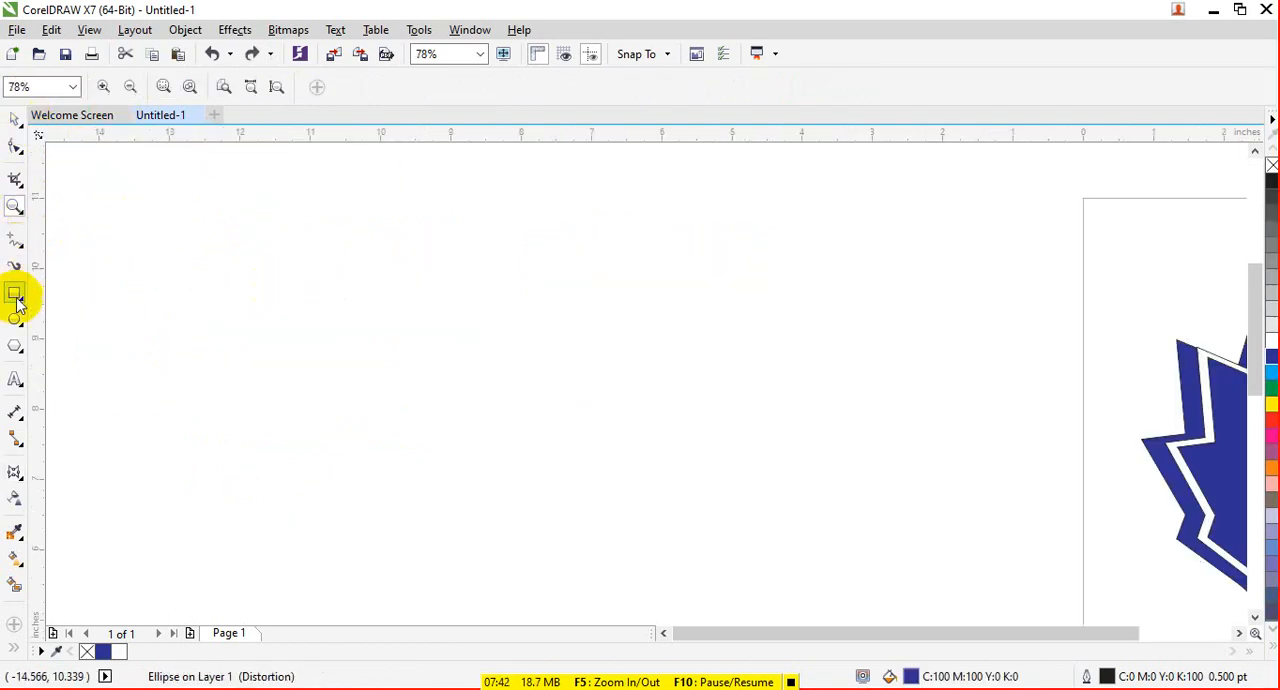
{"action": "left_click_drag", "start_coordinate": [180, 262], "coordinate": [749, 414]}
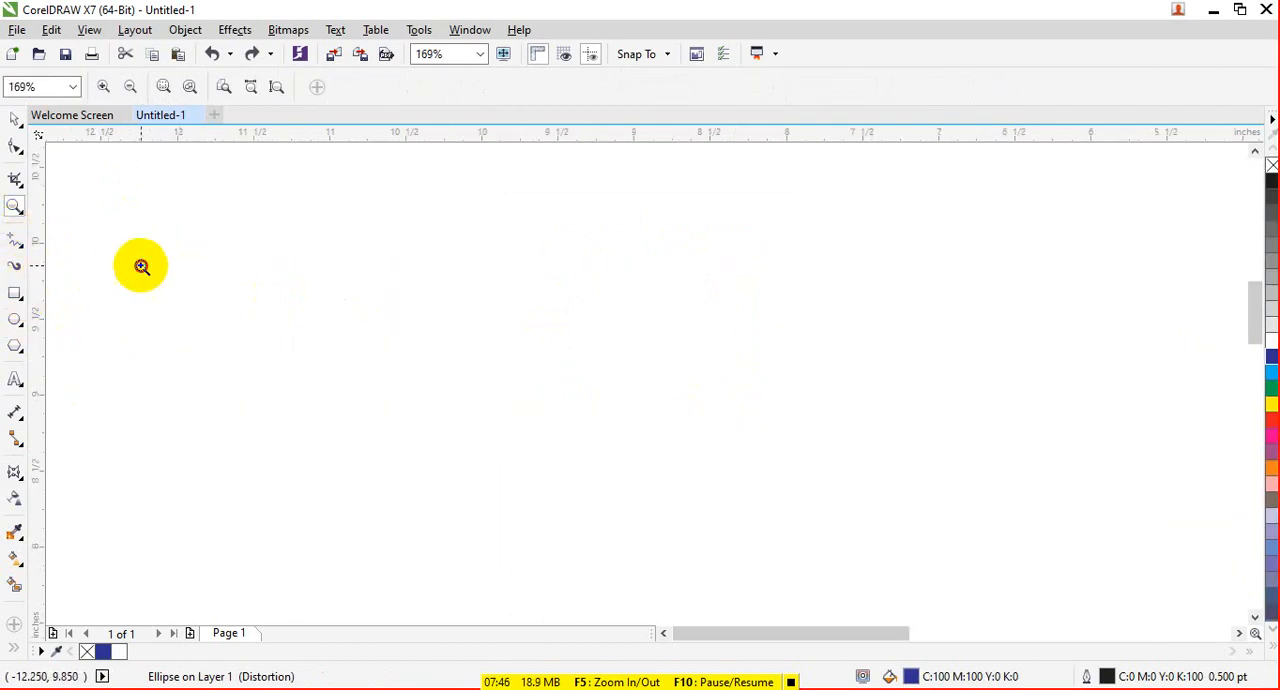
{"action": "left_click_drag", "start_coordinate": [143, 263], "coordinate": [337, 357]}
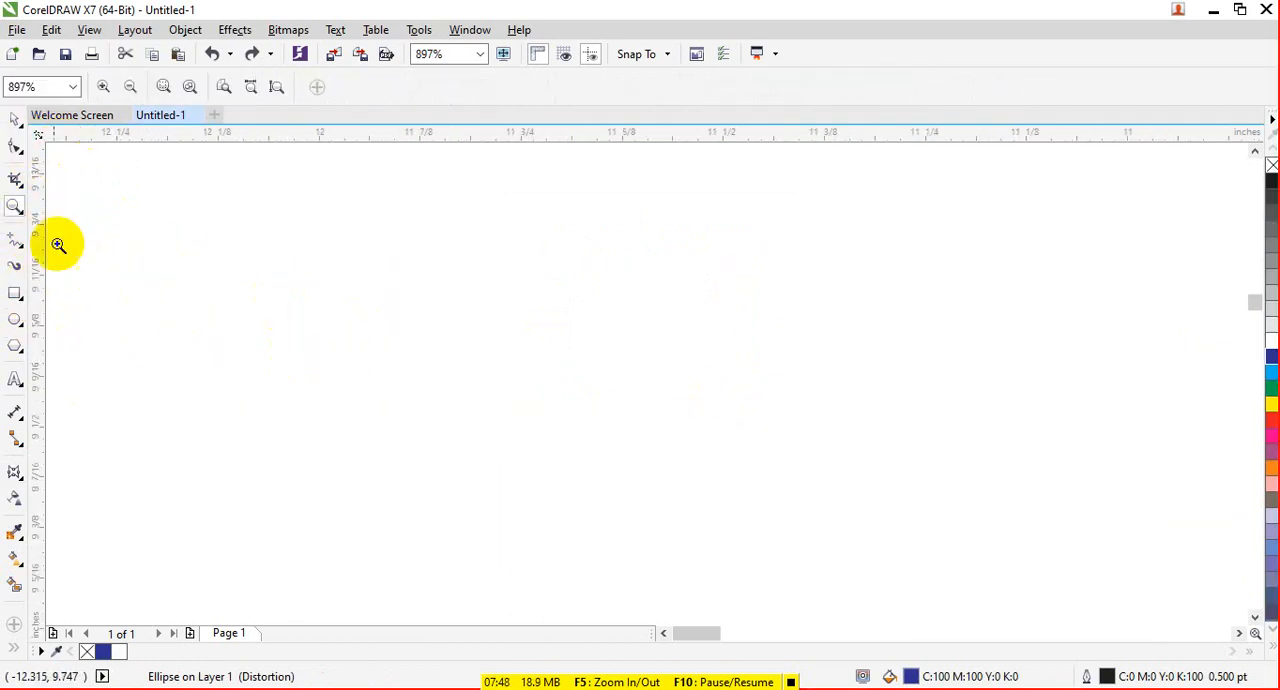
{"action": "left_click_drag", "start_coordinate": [90, 242], "coordinate": [340, 349]}
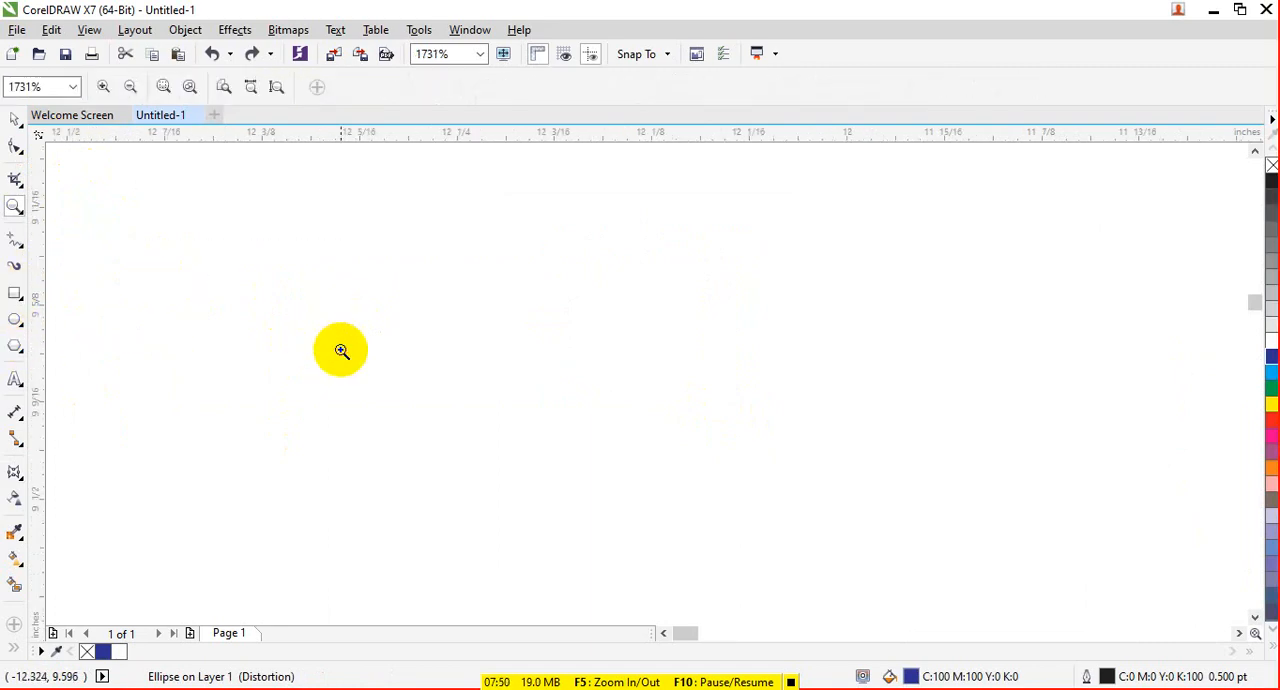
{"action": "left_click", "coordinate": [475, 58]}
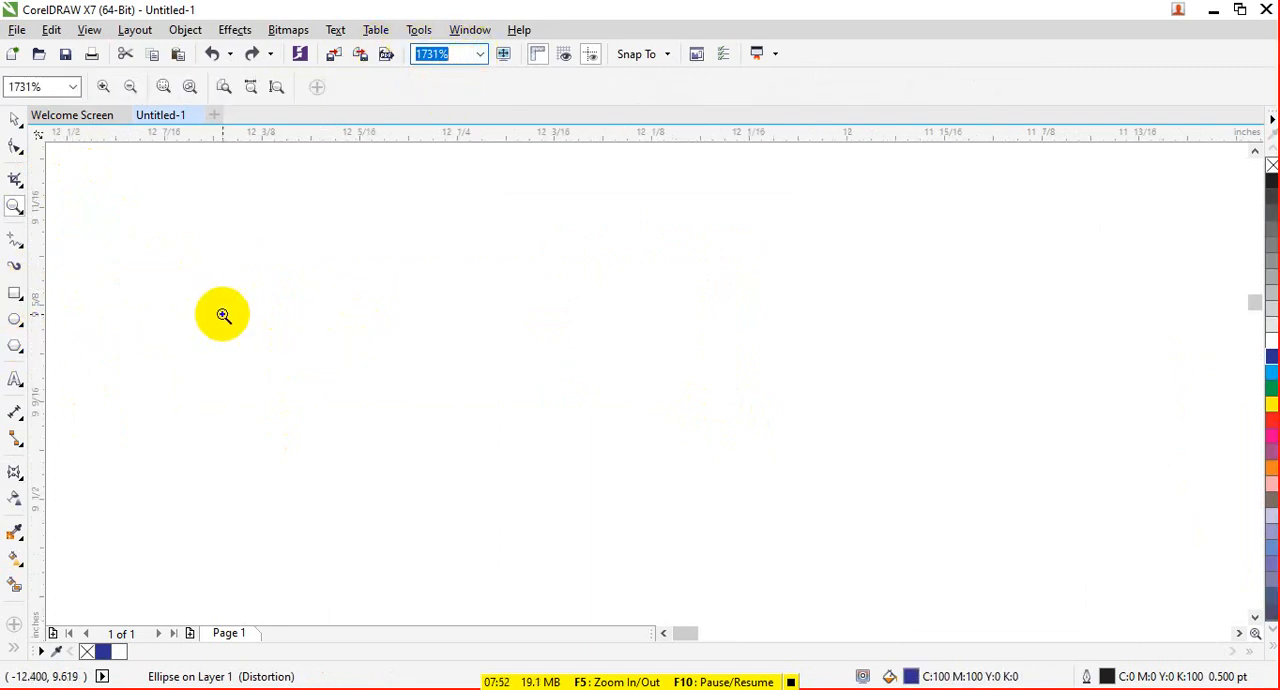
{"action": "left_click", "coordinate": [158, 357]}
{"action": "left_click", "coordinate": [18, 348]}
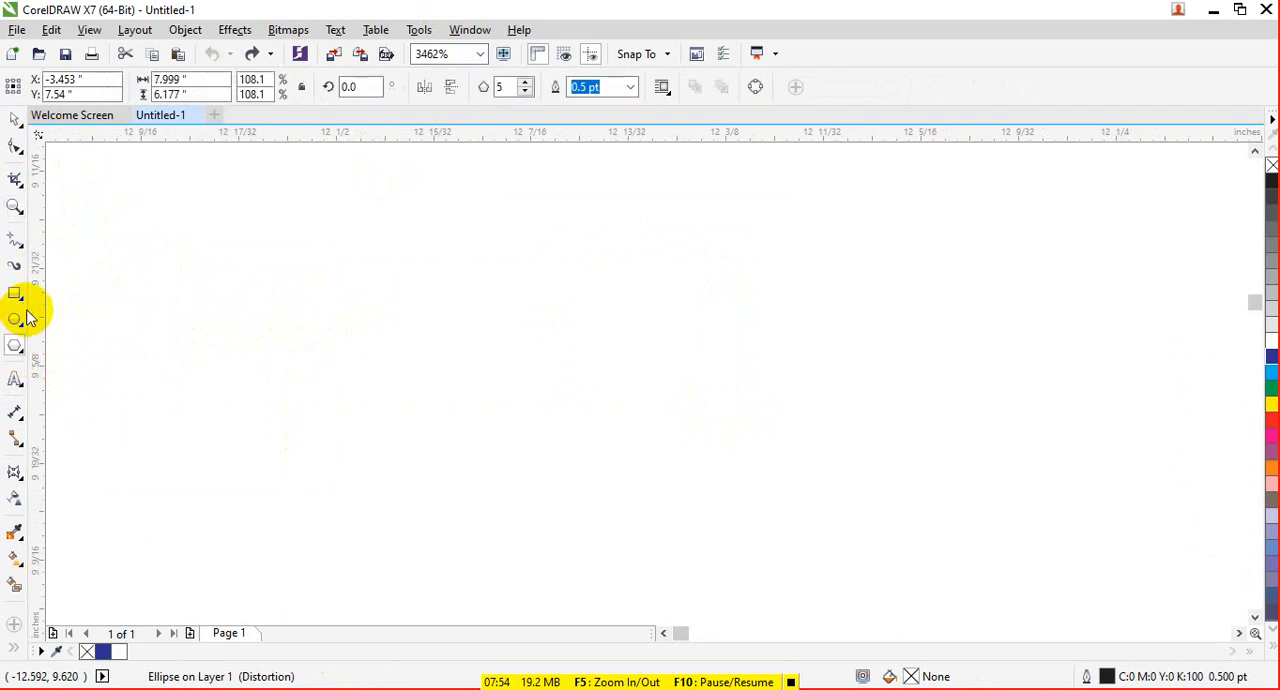
{"action": "left_click", "coordinate": [17, 294]}
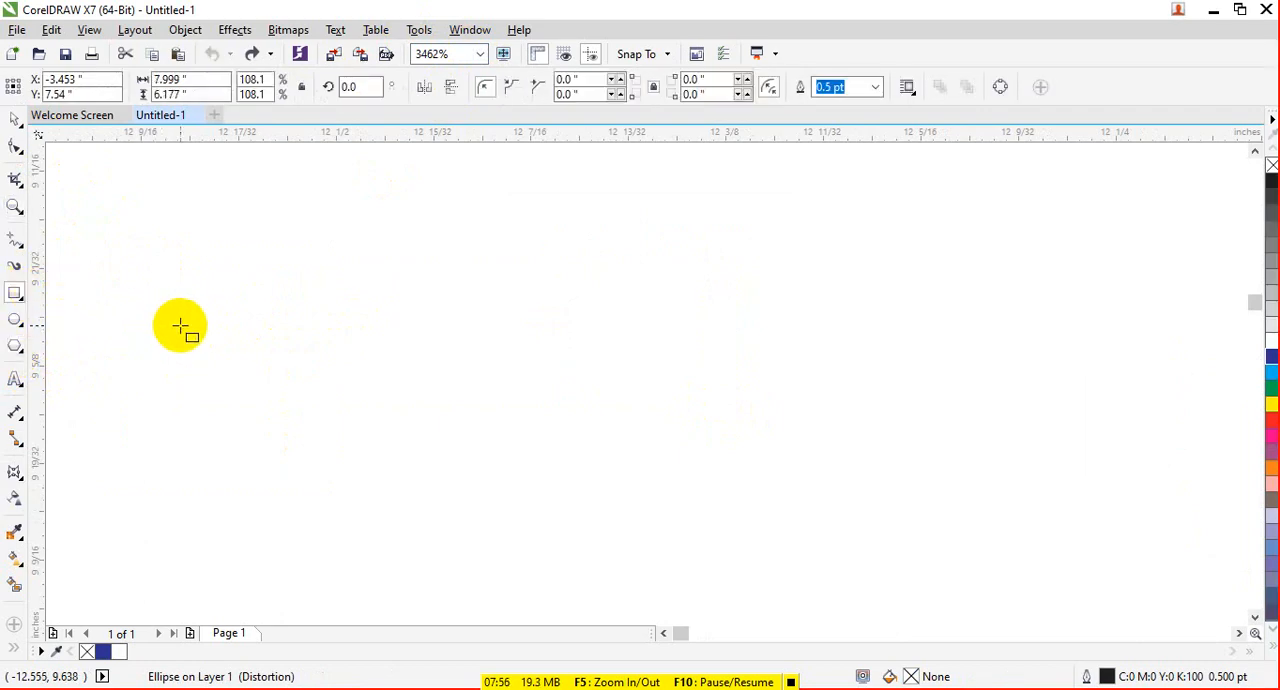
{"action": "left_click_drag", "start_coordinate": [217, 323], "coordinate": [534, 497]}
{"action": "key", "text": "Escape"}
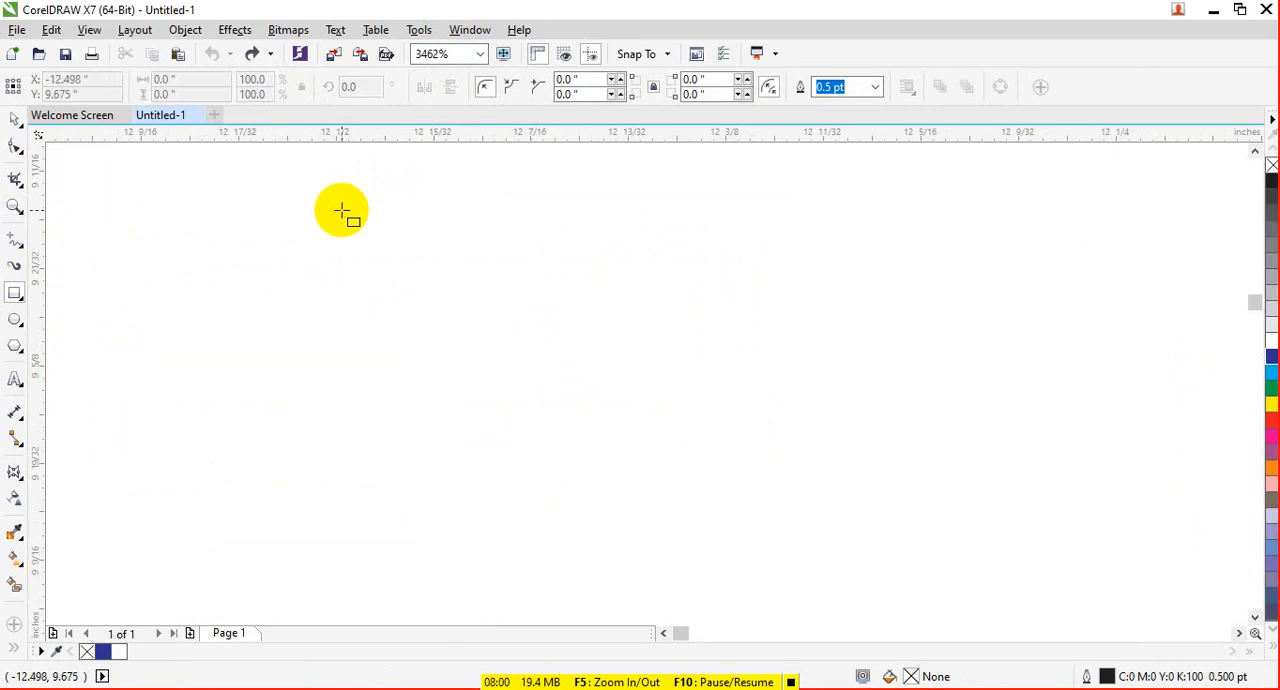
{"action": "key", "text": "m"}
{"action": "left_click", "coordinate": [24, 300]}
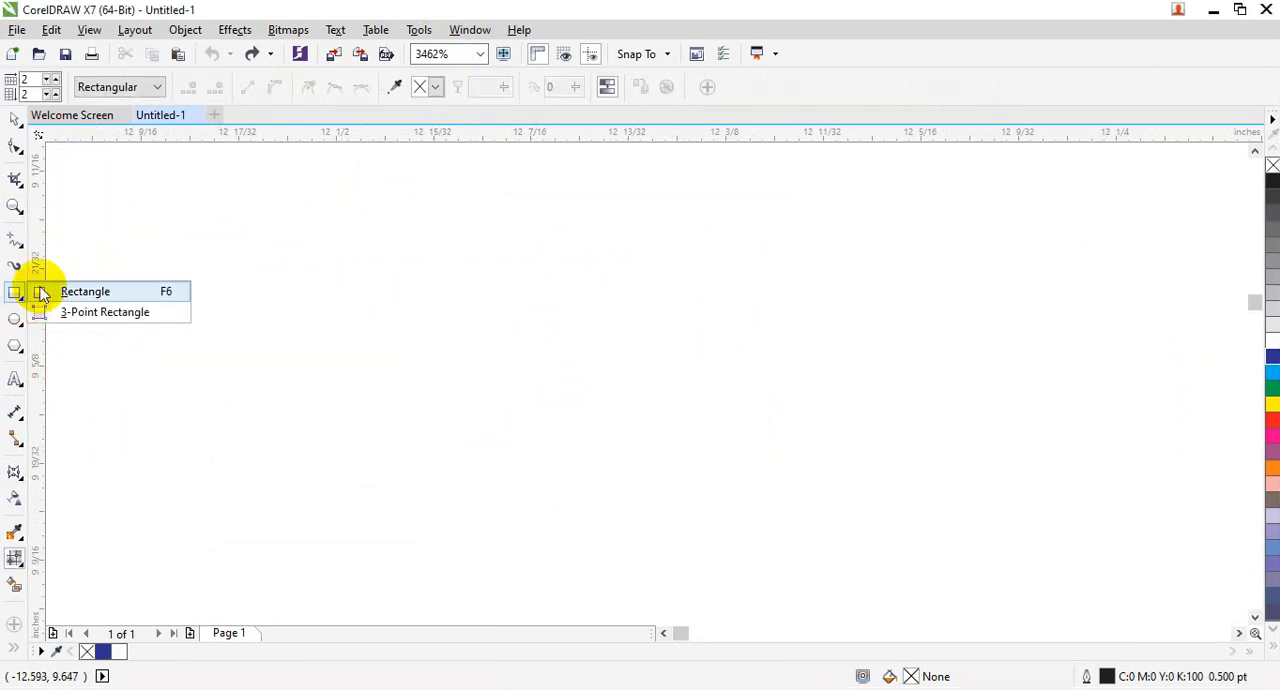
{"action": "left_click", "coordinate": [133, 292]}
{"action": "left_click_drag", "start_coordinate": [263, 220], "coordinate": [593, 309]}
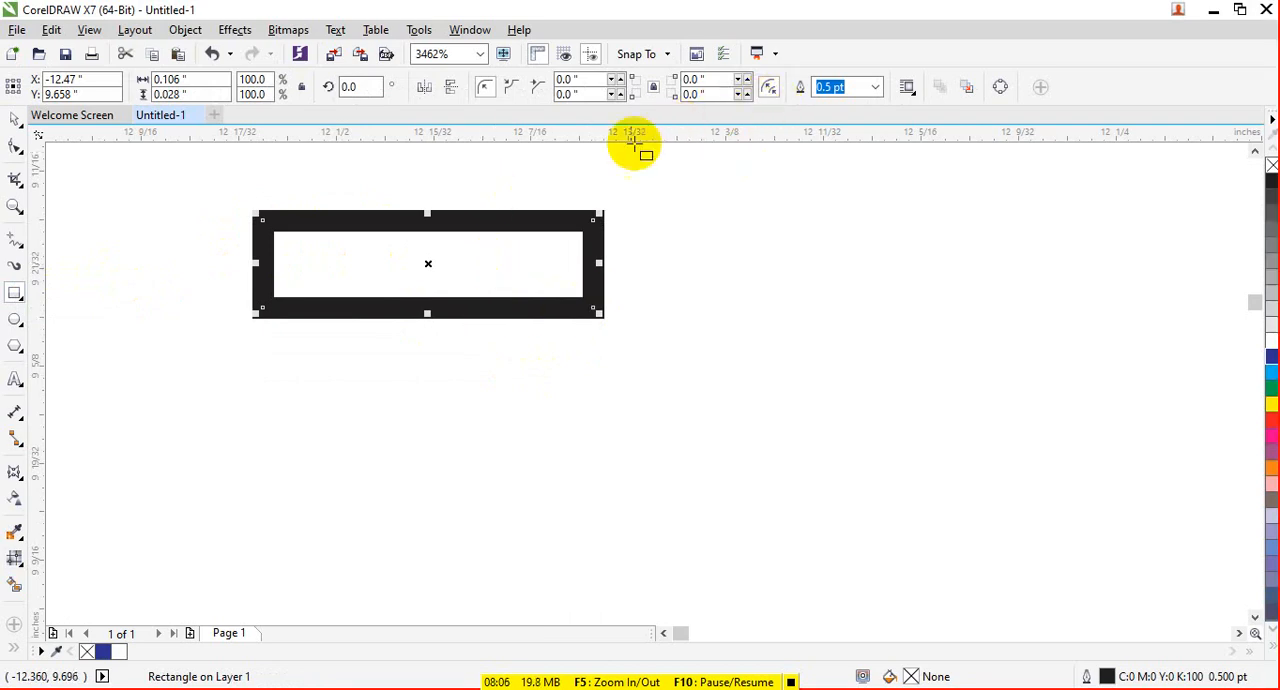
- Replace the document with a new blank one without saving, and draw a rectangle about 8.70 by 2.72 inches beside the page
{"action": "left_click", "coordinate": [190, 115]}
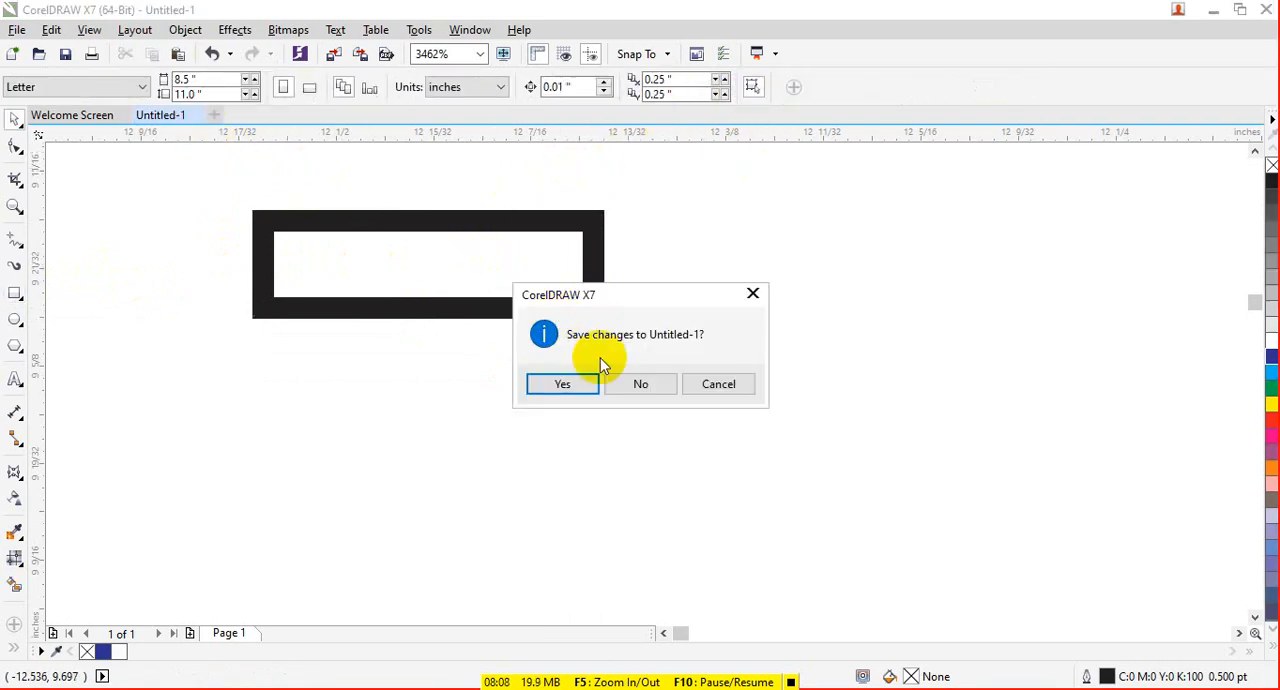
{"action": "left_click", "coordinate": [645, 386]}
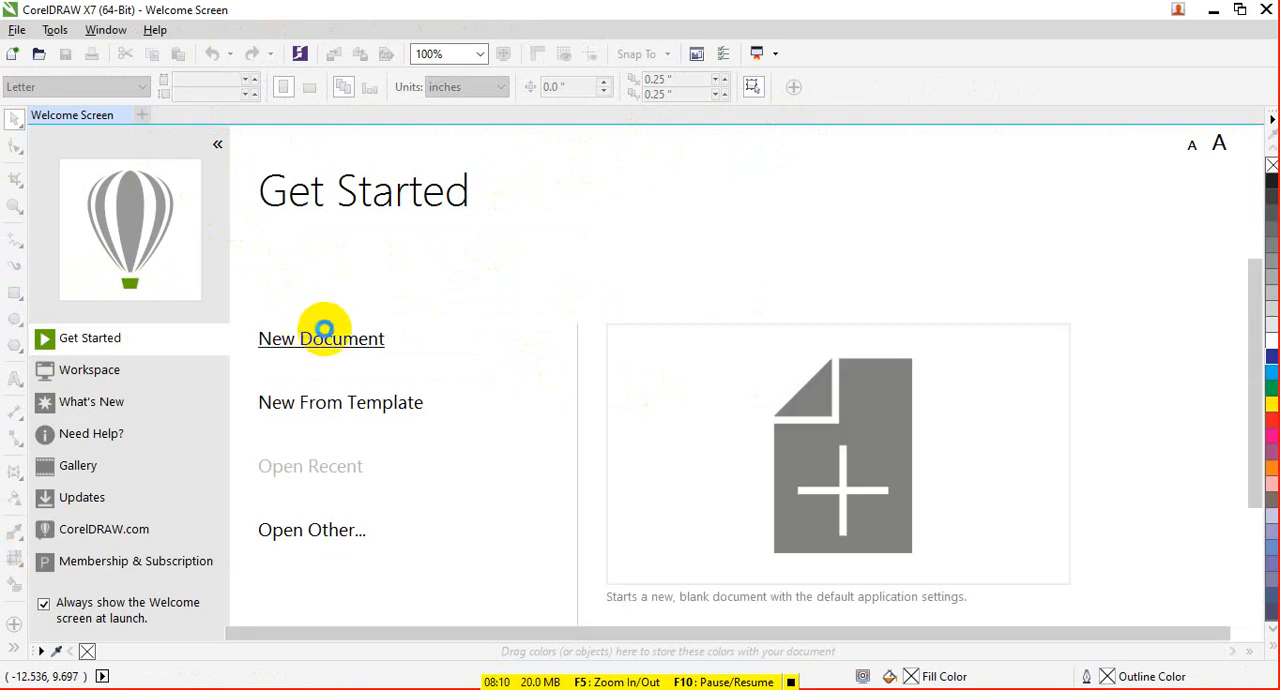
{"action": "left_click", "coordinate": [320, 337]}
{"action": "left_click", "coordinate": [15, 292]}
{"action": "left_click_drag", "start_coordinate": [160, 273], "coordinate": [466, 368]}
- Try the Push Down envelope preset on the new rectangle, and undo it
{"action": "left_click", "coordinate": [15, 468]}
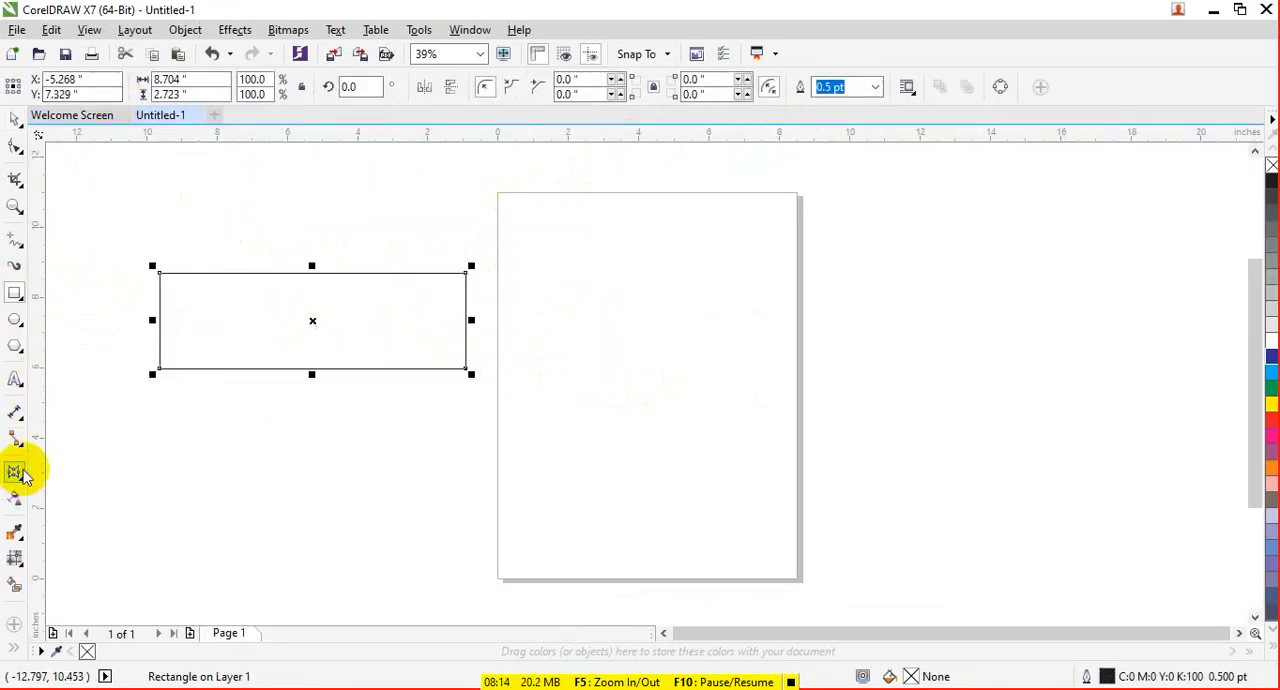
{"action": "left_click", "coordinate": [66, 87]}
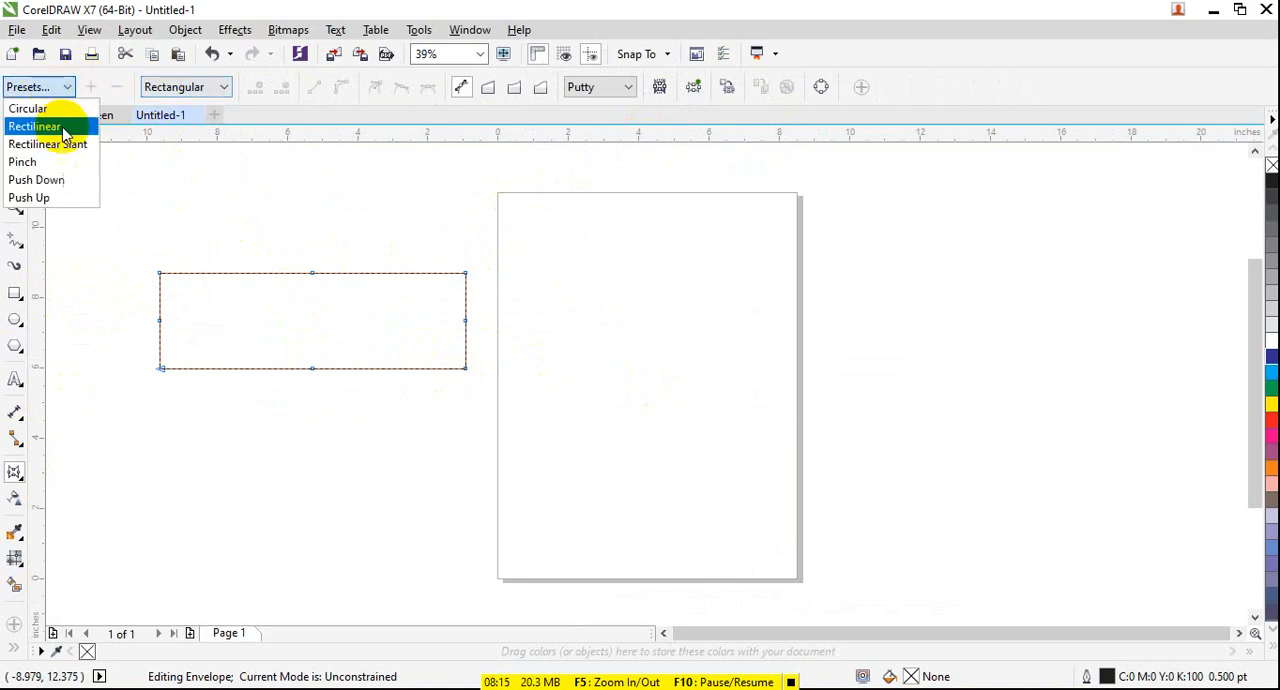
{"action": "left_click", "coordinate": [49, 196]}
{"action": "left_click_drag", "start_coordinate": [311, 295], "coordinate": [312, 321]}
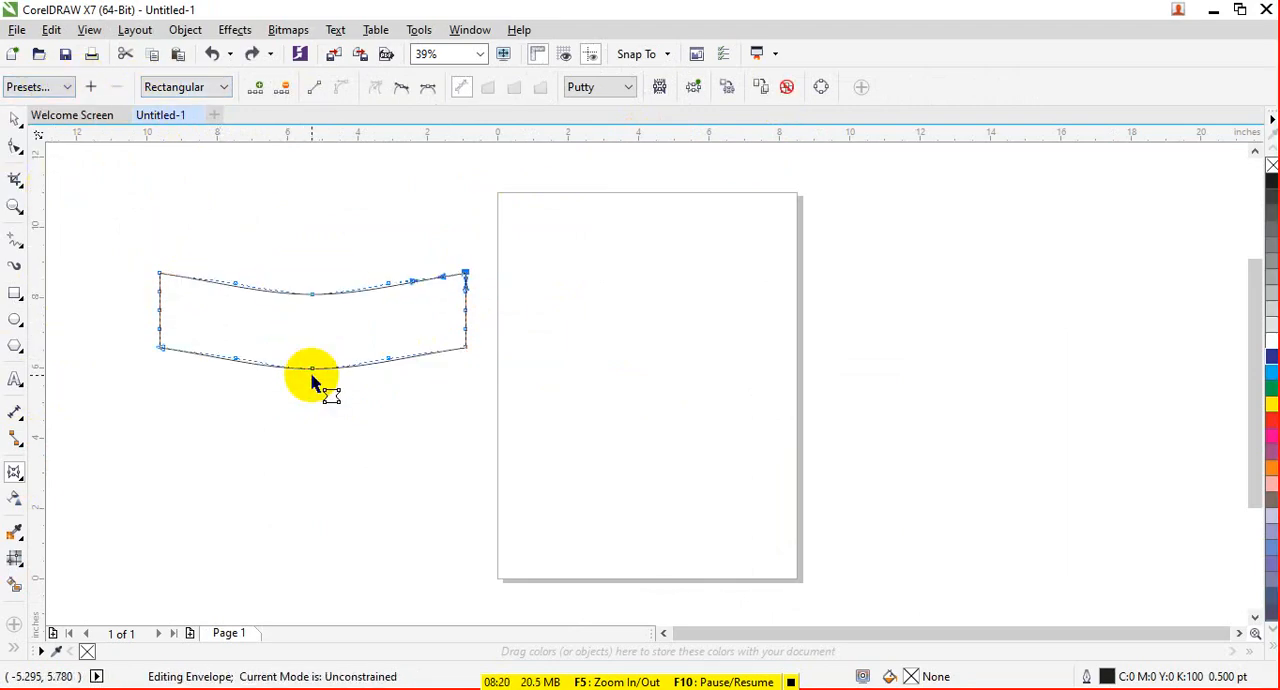
{"action": "key", "text": "ctrl+z"}
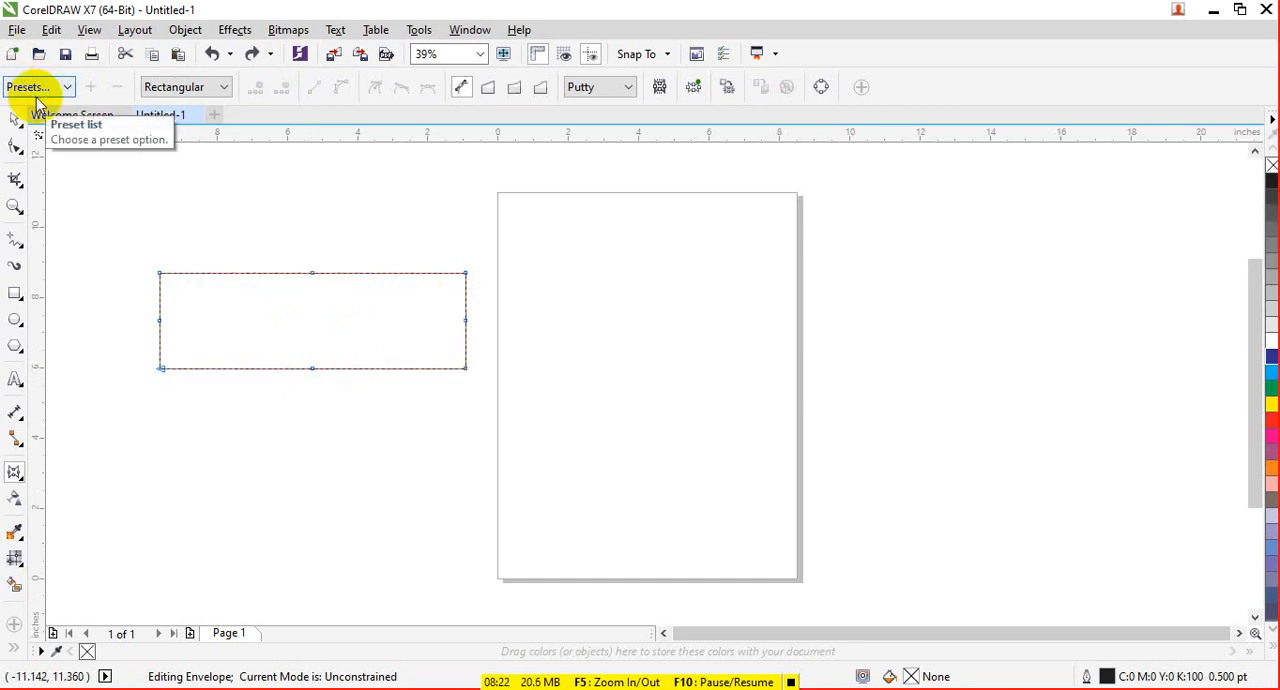
- Apply the Push Up envelope preset to the rectangle, try pulling its top edge upward just left of centre, and undo that pull
{"action": "left_click", "coordinate": [37, 88]}
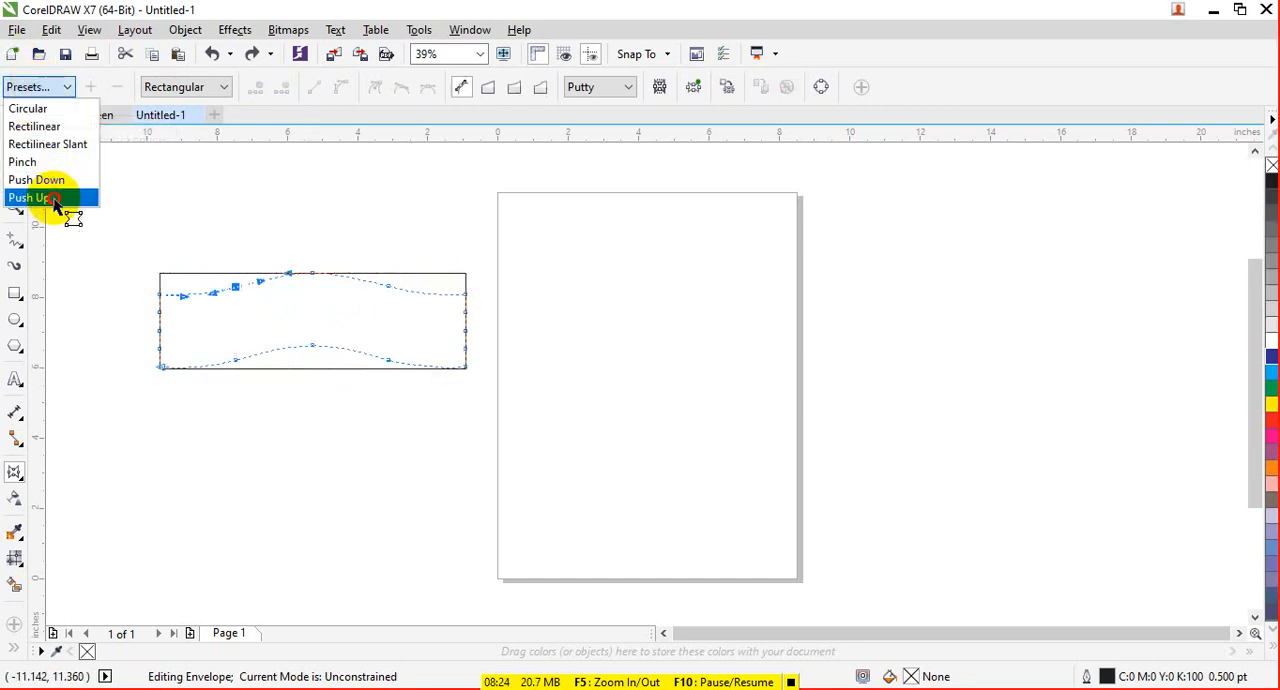
{"action": "left_click", "coordinate": [60, 198]}
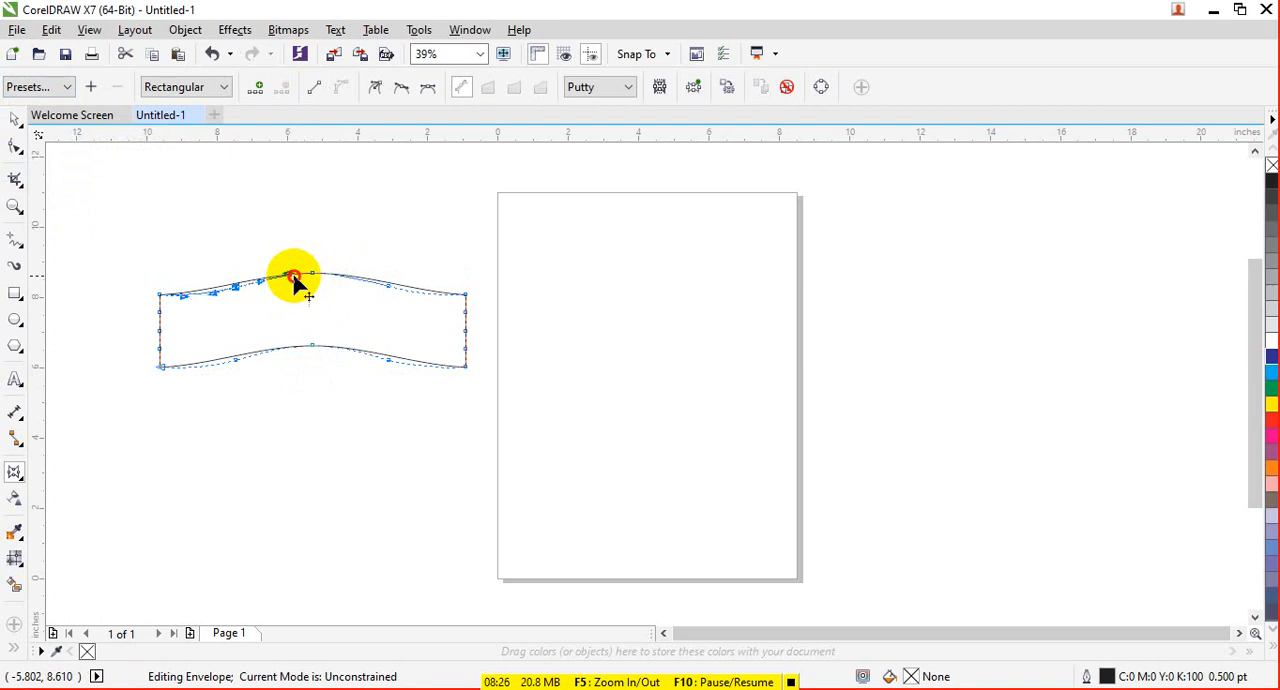
{"action": "left_click_drag", "start_coordinate": [294, 282], "coordinate": [288, 236]}
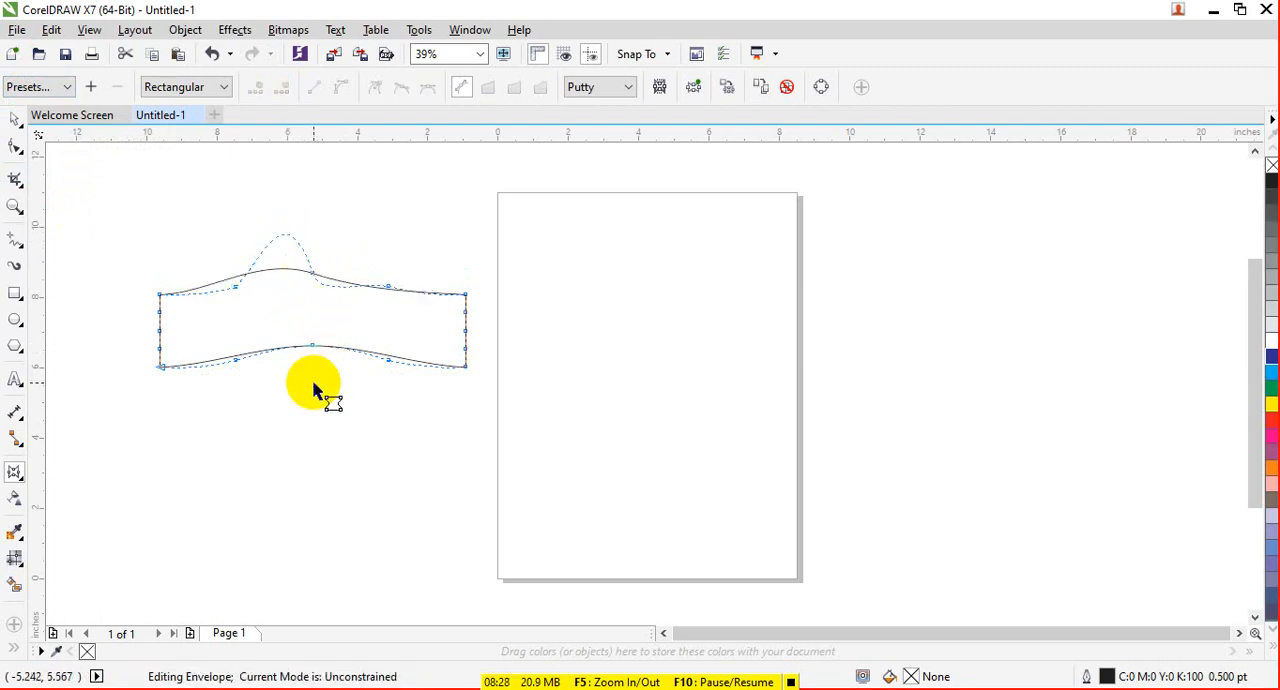
{"action": "key", "text": "ctrl+z"}
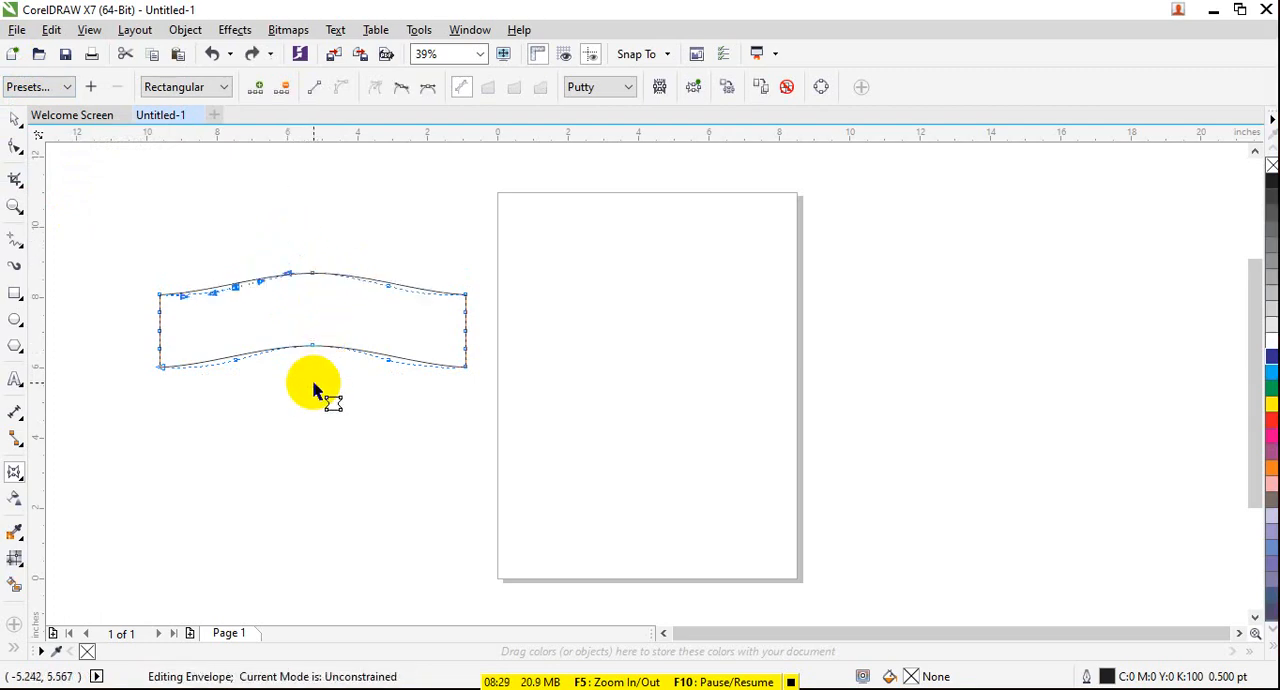
- Try the Circular envelope preset on the rectangle, and undo it
{"action": "left_click", "coordinate": [26, 88]}
{"action": "left_click", "coordinate": [48, 110]}
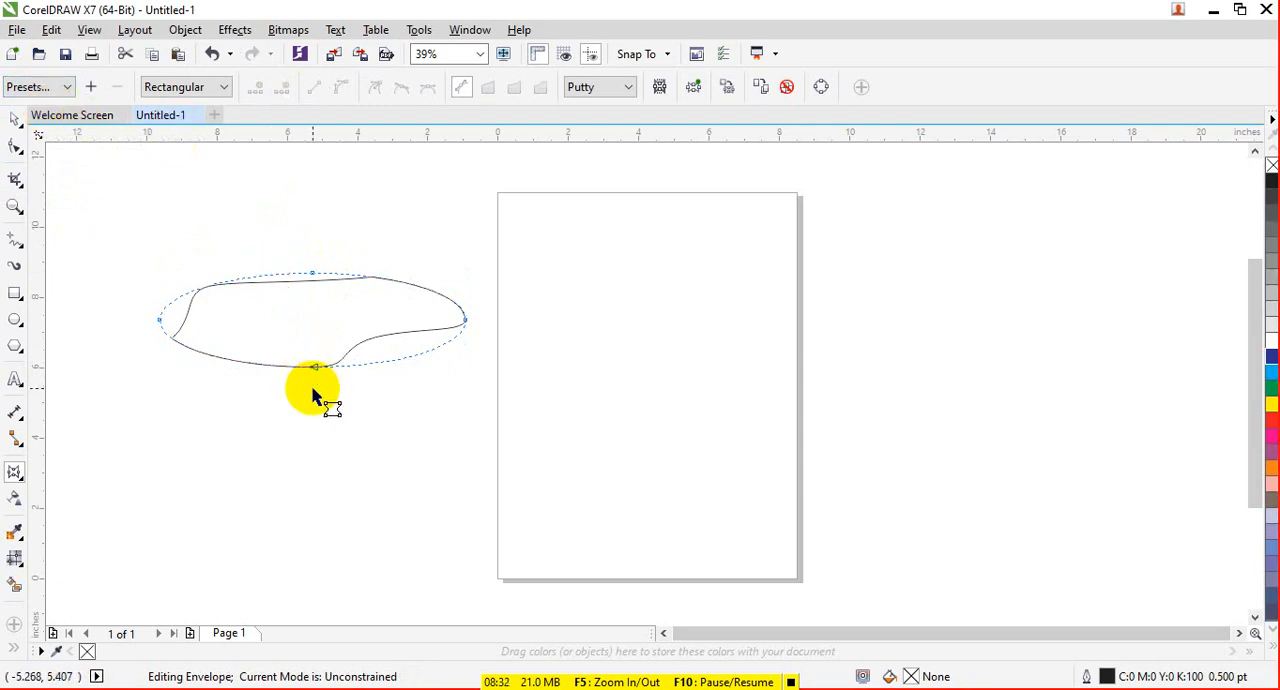
{"action": "key", "text": "ctrl+z"}
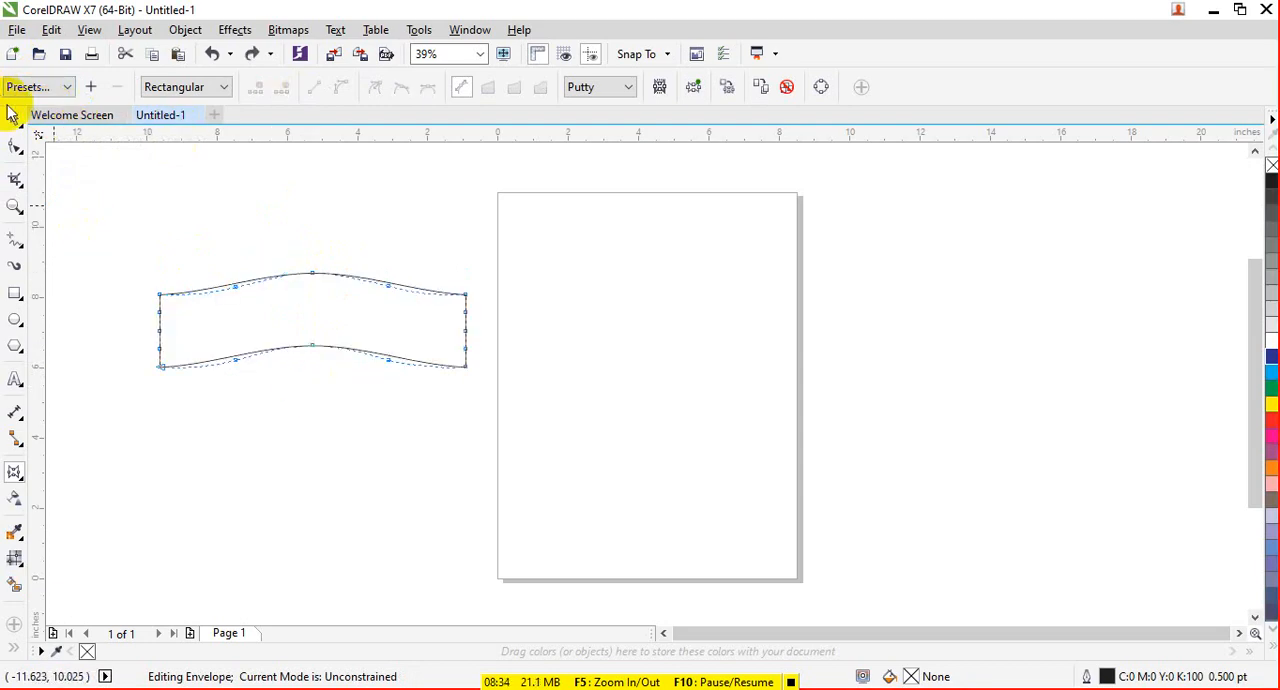
{"action": "left_click", "coordinate": [14, 118]}
{"action": "left_click", "coordinate": [15, 471]}
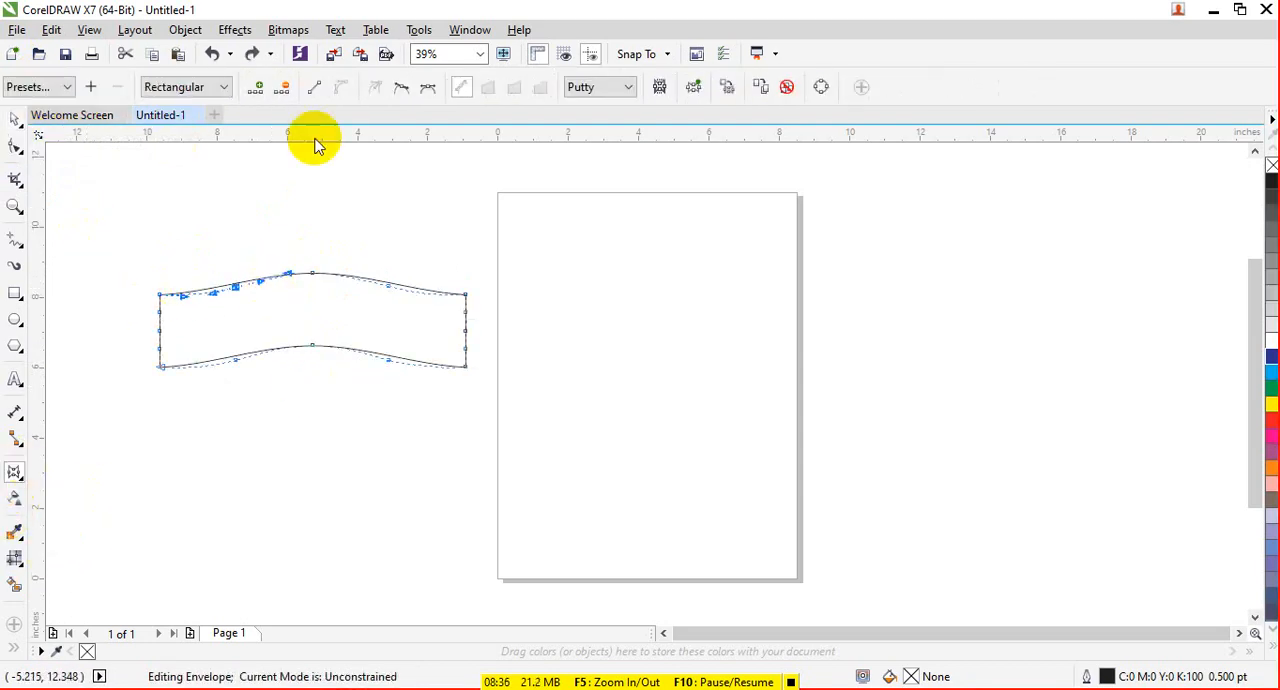
{"action": "left_click", "coordinate": [226, 90]}
{"action": "left_click", "coordinate": [263, 140]}
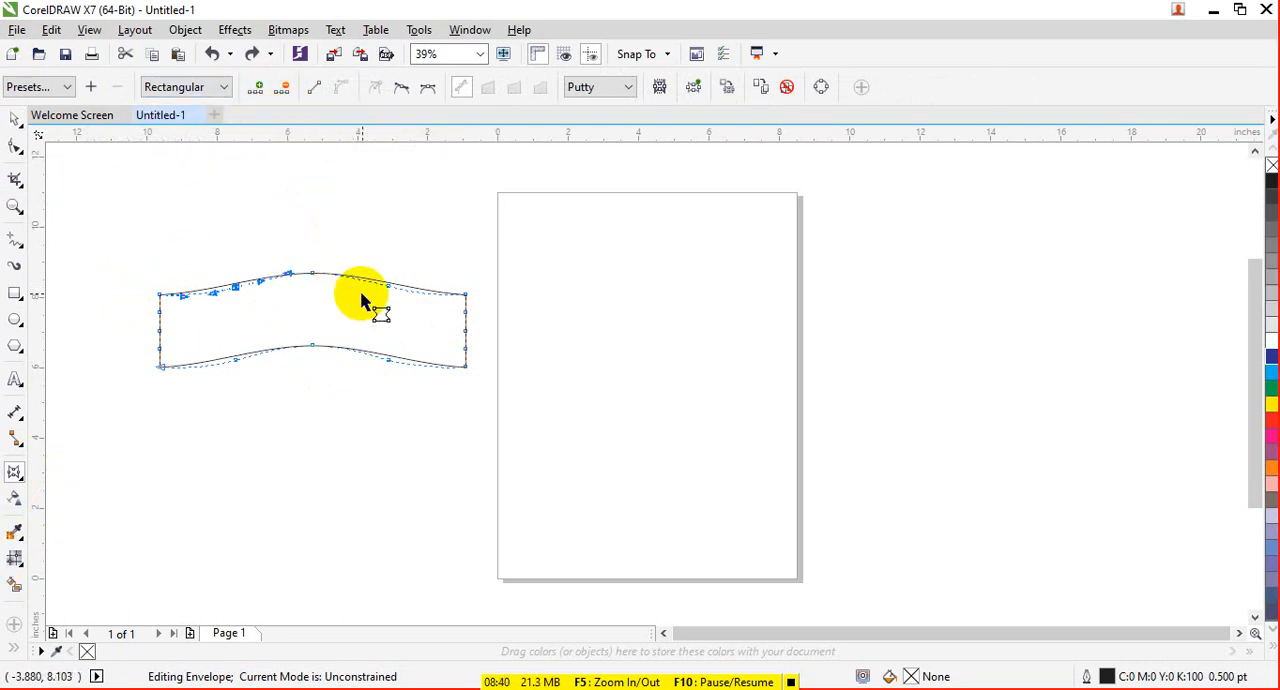
- Delete the two intermediate envelope nodes on the rectangle's top edge, one on each side of the centre node
{"action": "left_click", "coordinate": [385, 285]}
{"action": "left_click_drag", "start_coordinate": [385, 287], "coordinate": [360, 258]}
{"action": "left_click", "coordinate": [281, 92]}
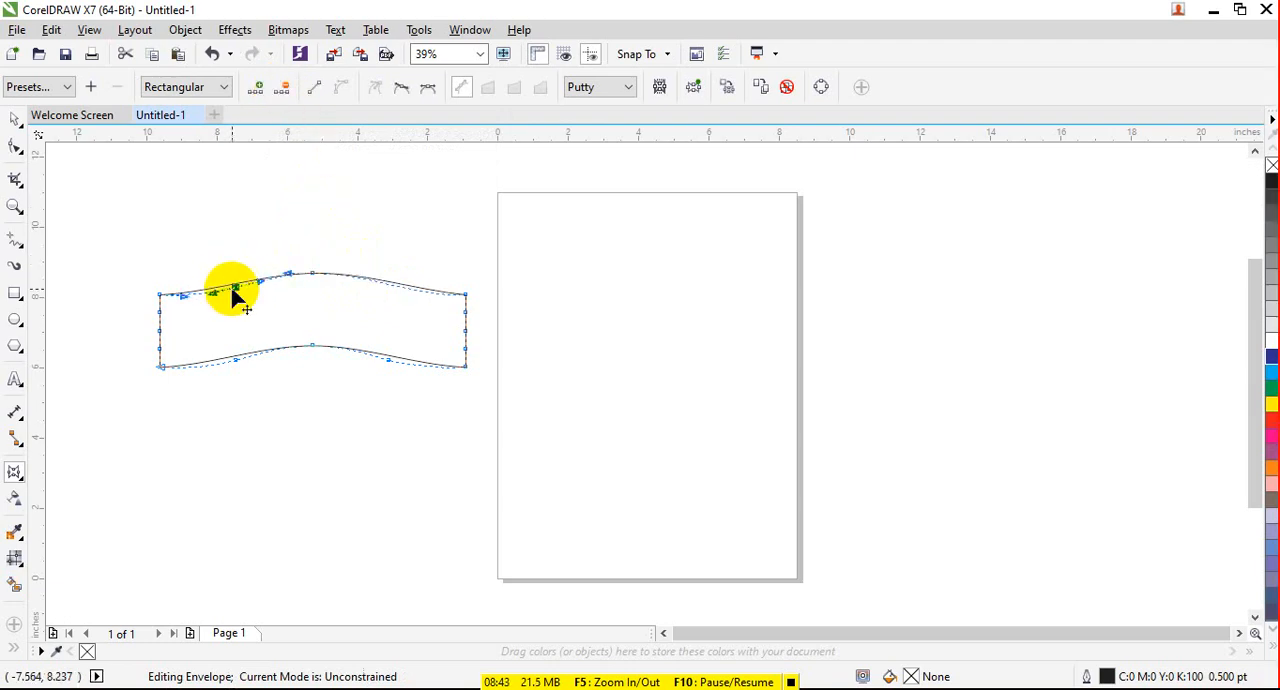
{"action": "left_click", "coordinate": [288, 90]}
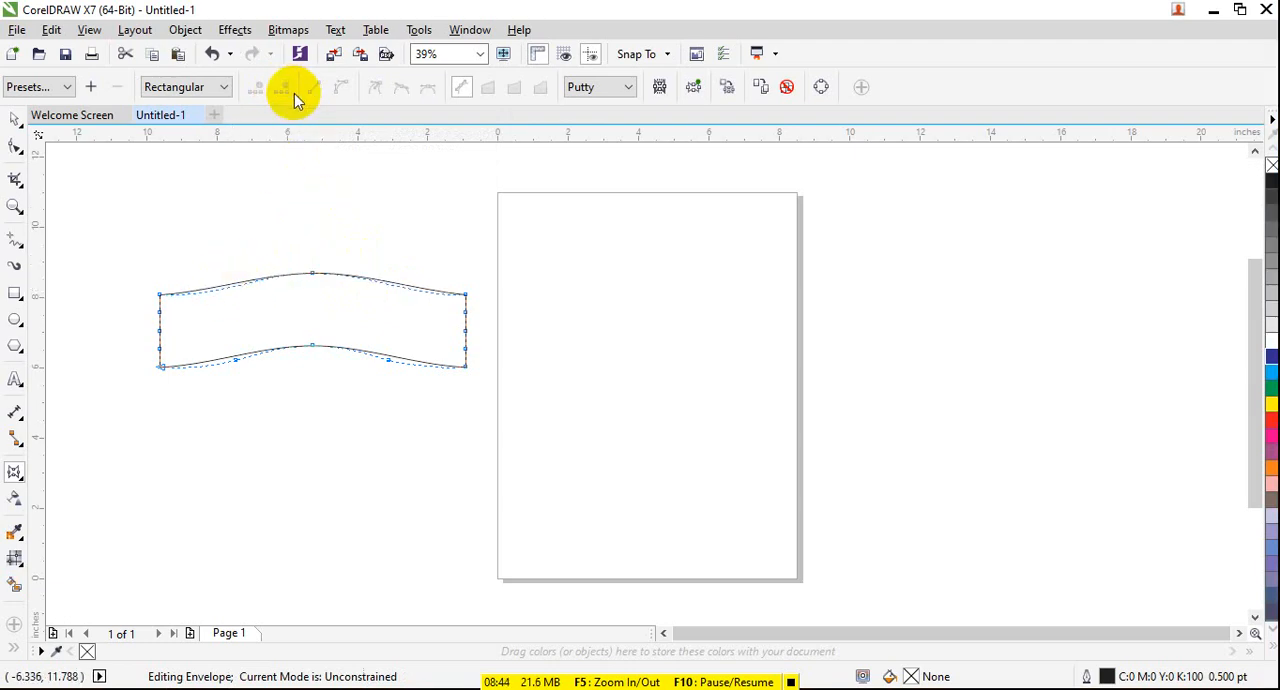
- Convert the top edge's envelope segment left of the centre node to a line, and bulge the segment right of it upward
{"action": "left_click", "coordinate": [313, 275]}
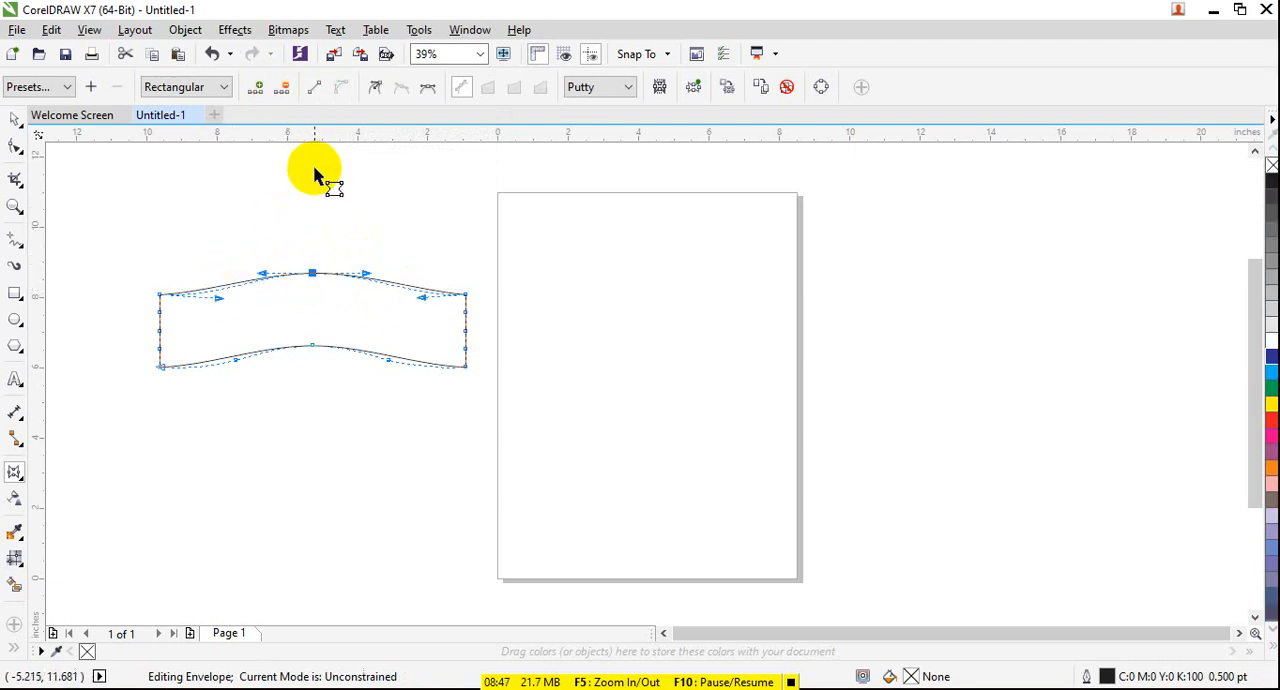
{"action": "left_click", "coordinate": [316, 90]}
{"action": "left_click_drag", "start_coordinate": [368, 270], "coordinate": [432, 237]}
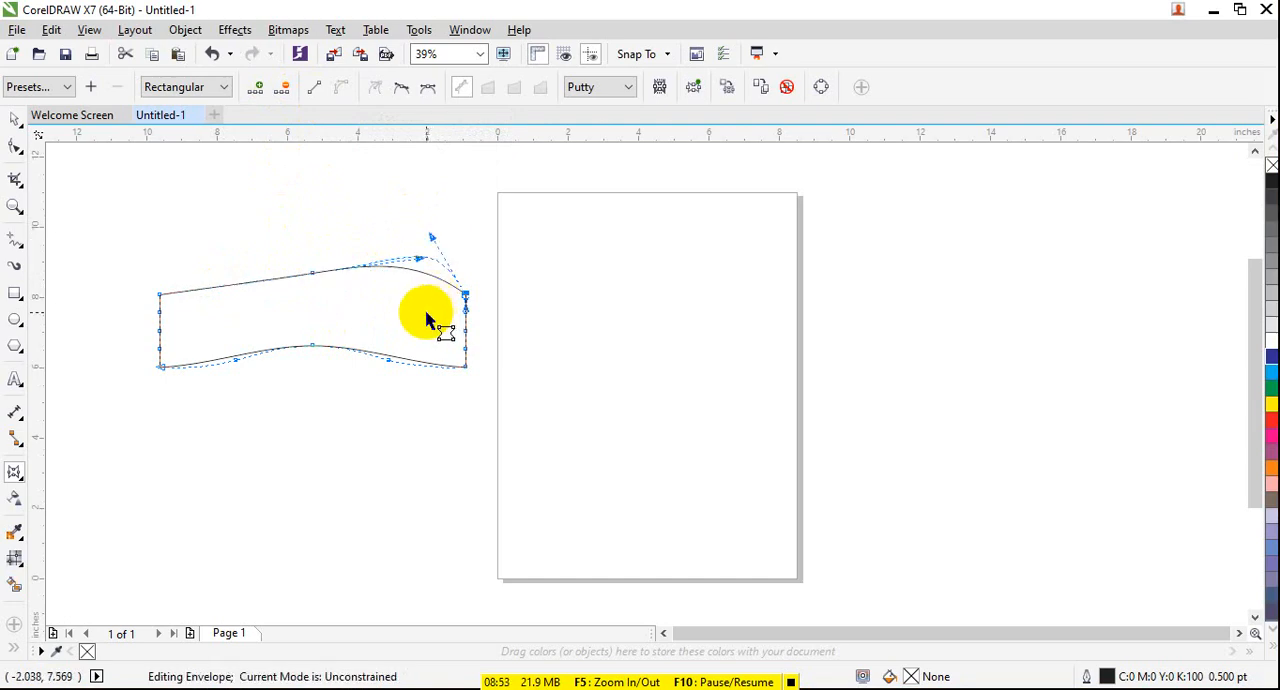
{"action": "left_click", "coordinate": [402, 88]}
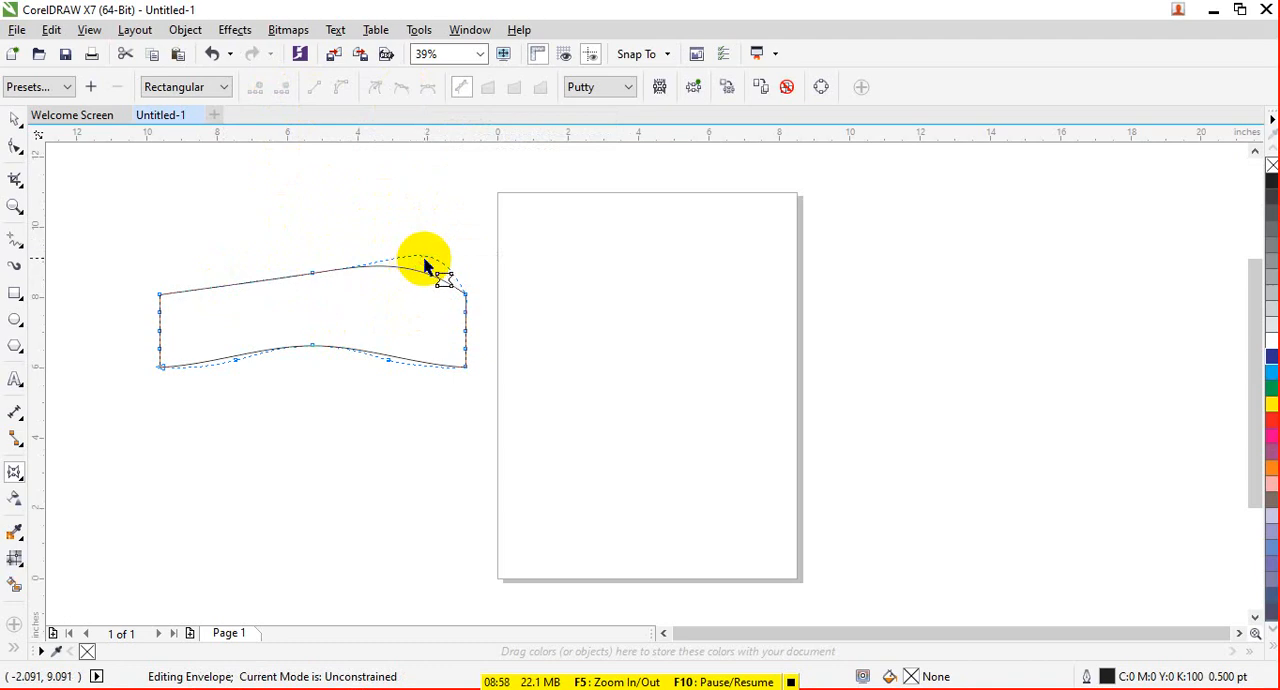
- Convert the straight left half of the top edge back to a curve, and pull its handles to shape the edge into a wave
{"action": "left_click", "coordinate": [273, 279]}
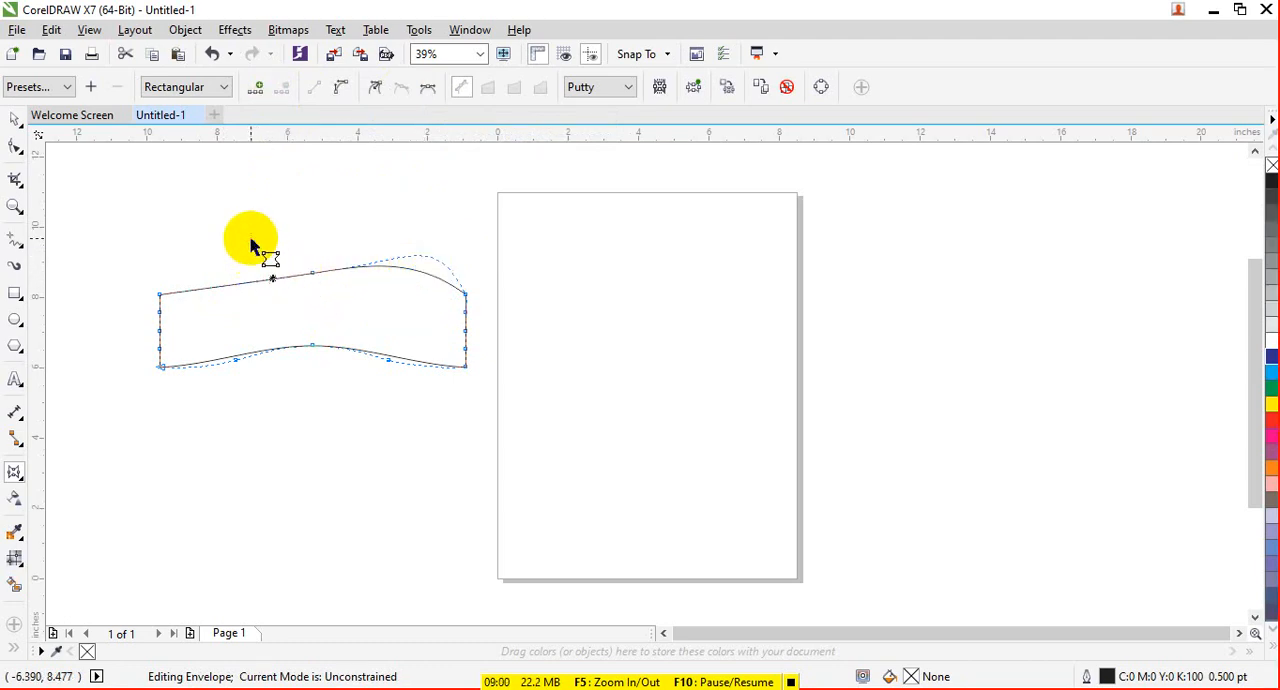
{"action": "left_click", "coordinate": [343, 92]}
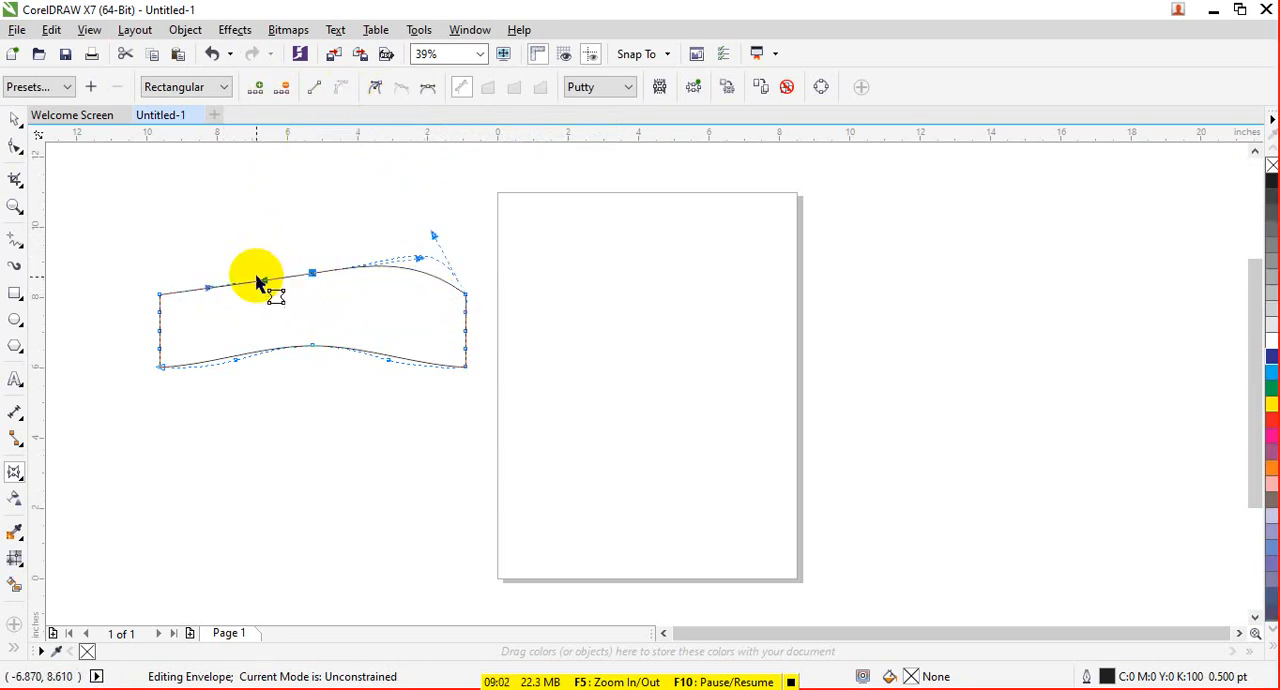
{"action": "left_click_drag", "start_coordinate": [207, 288], "coordinate": [205, 219]}
{"action": "left_click_drag", "start_coordinate": [263, 280], "coordinate": [322, 232]}
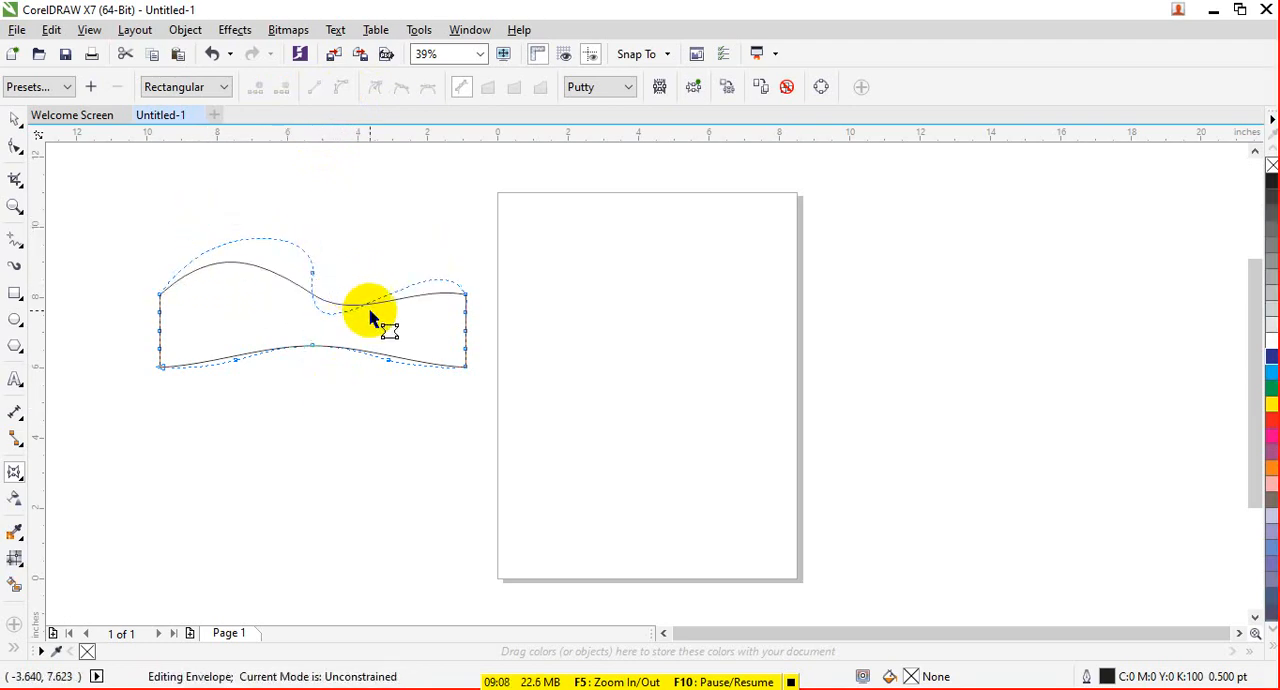
- Reselect the warped rectangle for envelope editing, and turn on the Keep Lines option
{"action": "left_click", "coordinate": [15, 121]}
{"action": "left_click", "coordinate": [257, 349]}
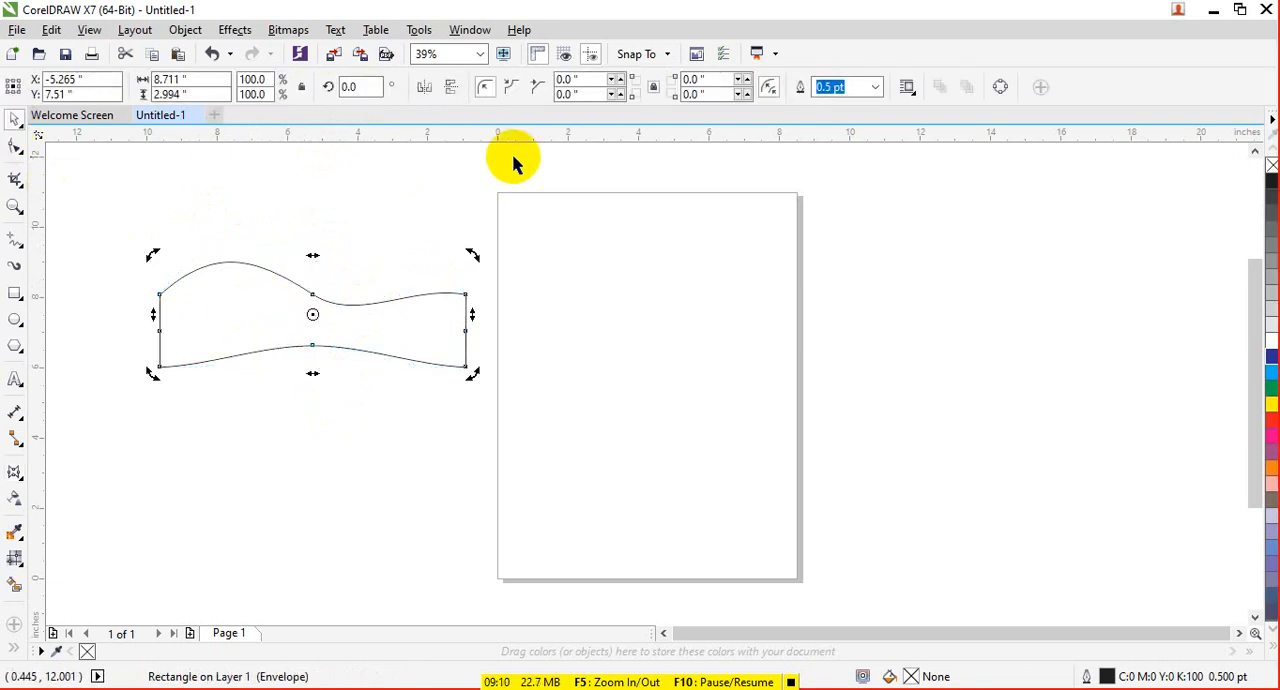
{"action": "left_click", "coordinate": [14, 471]}
{"action": "left_click", "coordinate": [598, 87]}
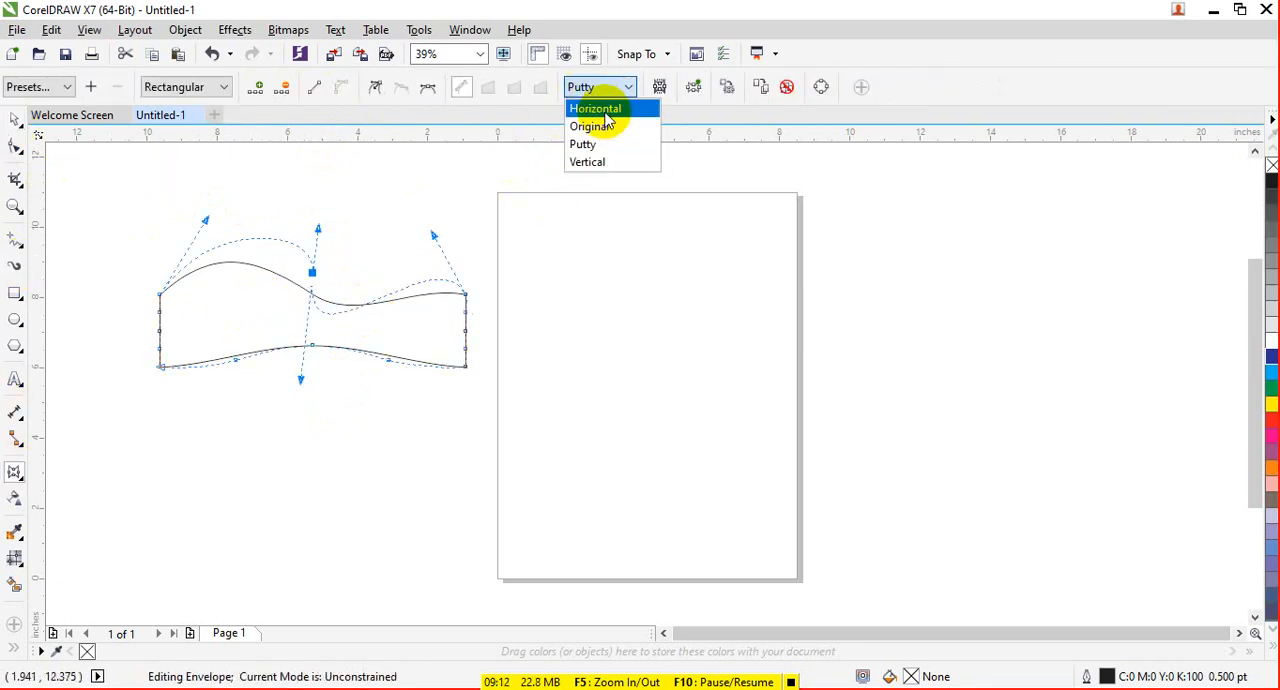
{"action": "left_click", "coordinate": [606, 132]}
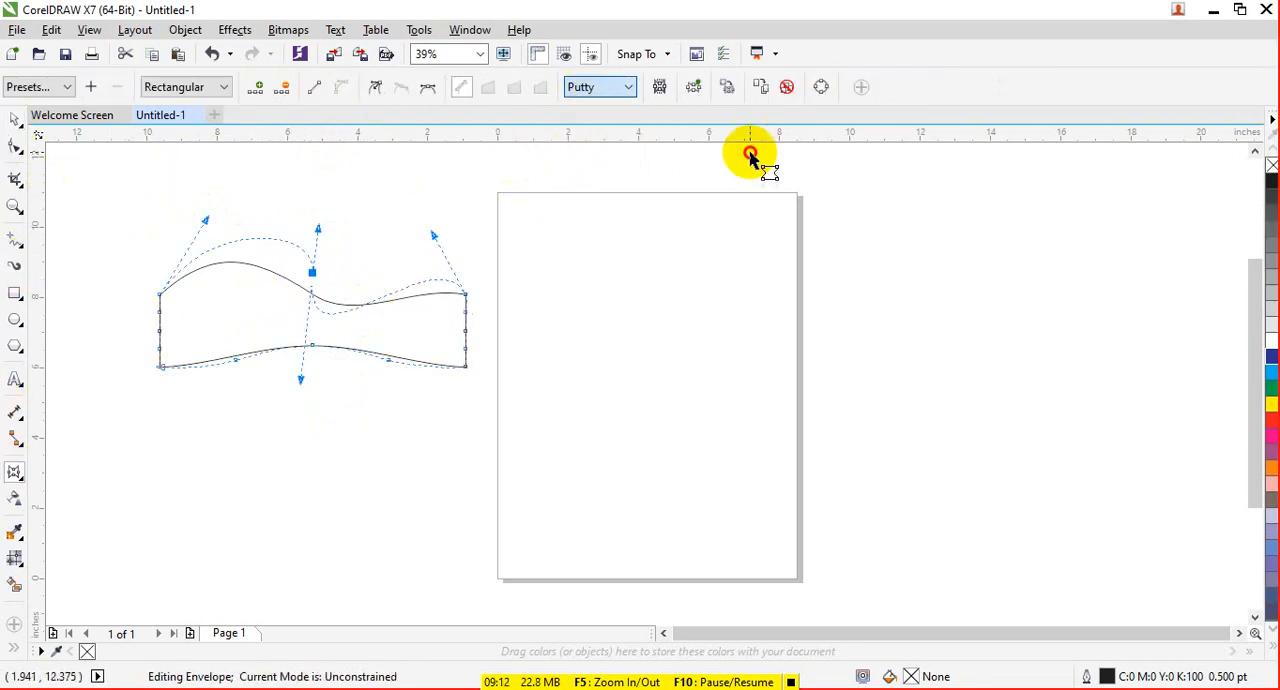
{"action": "left_click", "coordinate": [656, 87]}
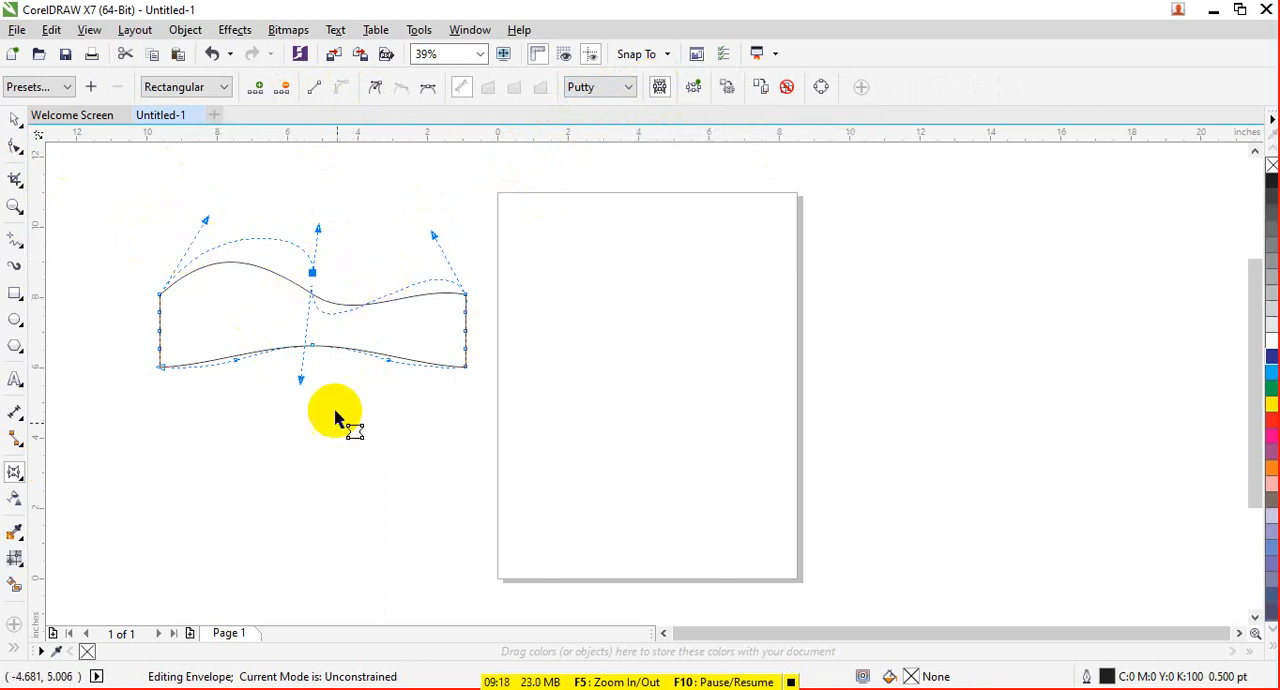
- Draw a wide ellipse across the page's right edge, try bending it by pulling its top middle envelope node down, and undo the bend
{"action": "left_click", "coordinate": [15, 320]}
{"action": "left_click_drag", "start_coordinate": [605, 321], "coordinate": [1013, 448]}
{"action": "left_click", "coordinate": [14, 471]}
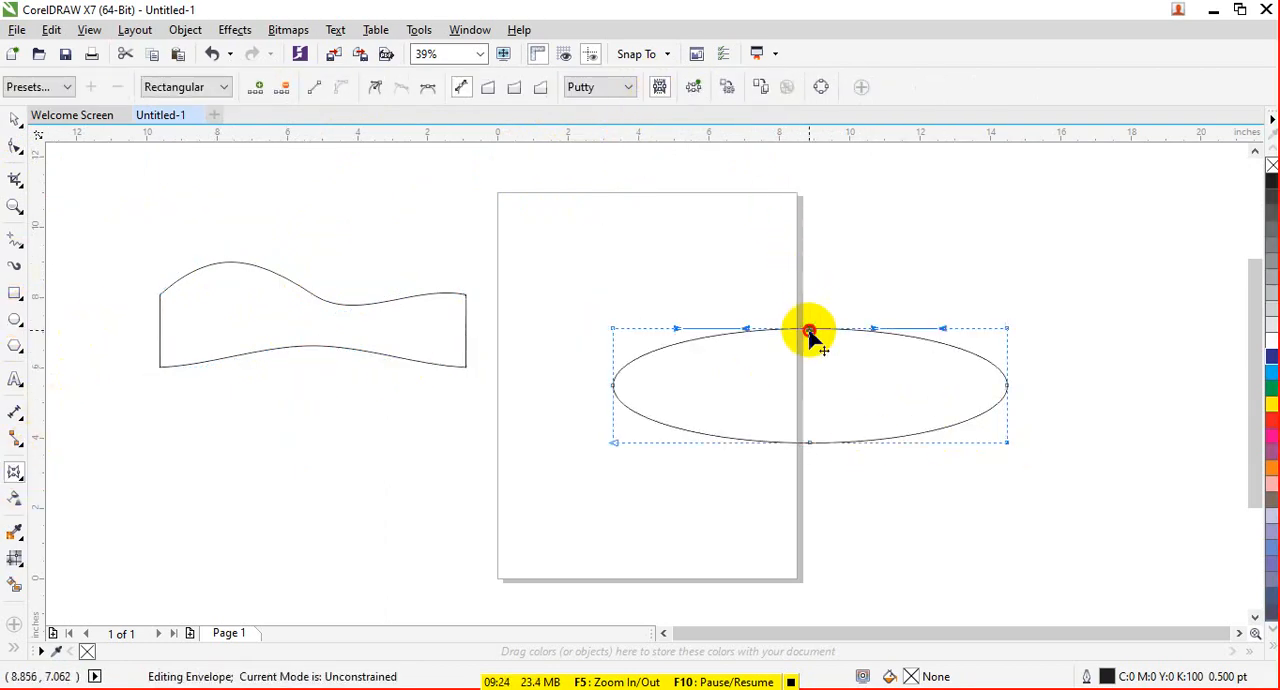
{"action": "left_click_drag", "start_coordinate": [809, 331], "coordinate": [818, 400]}
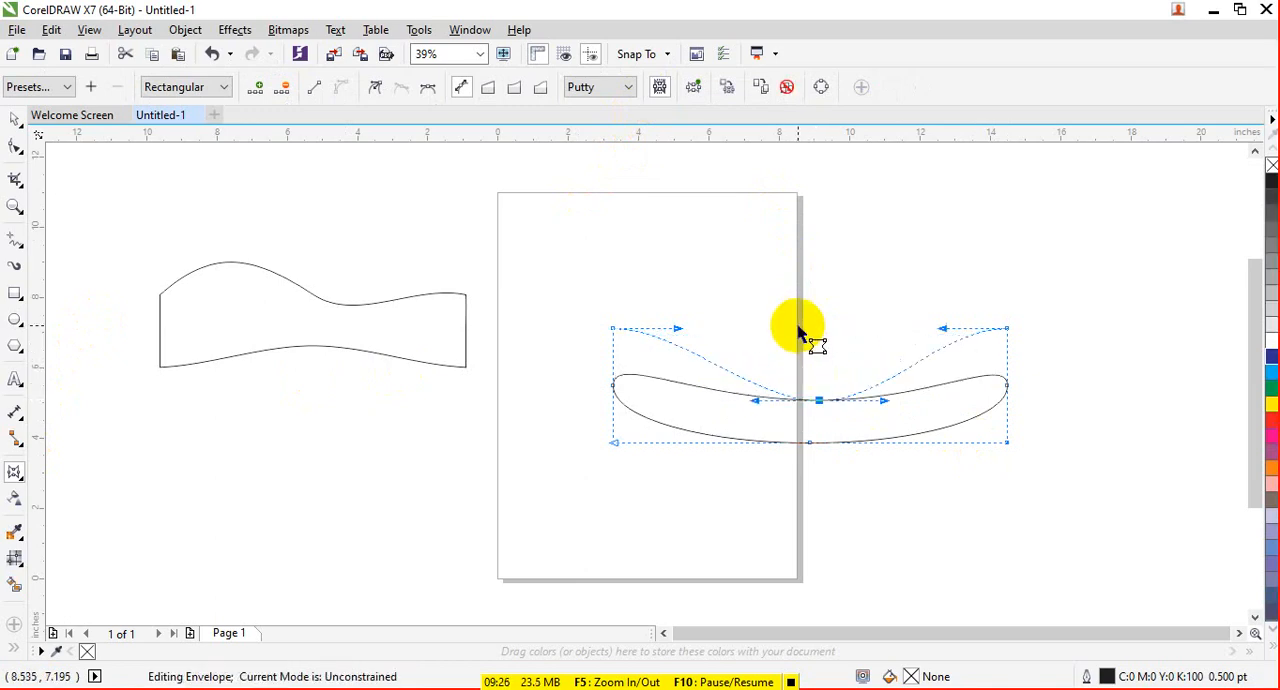
{"action": "key", "text": "ctrl+z"}
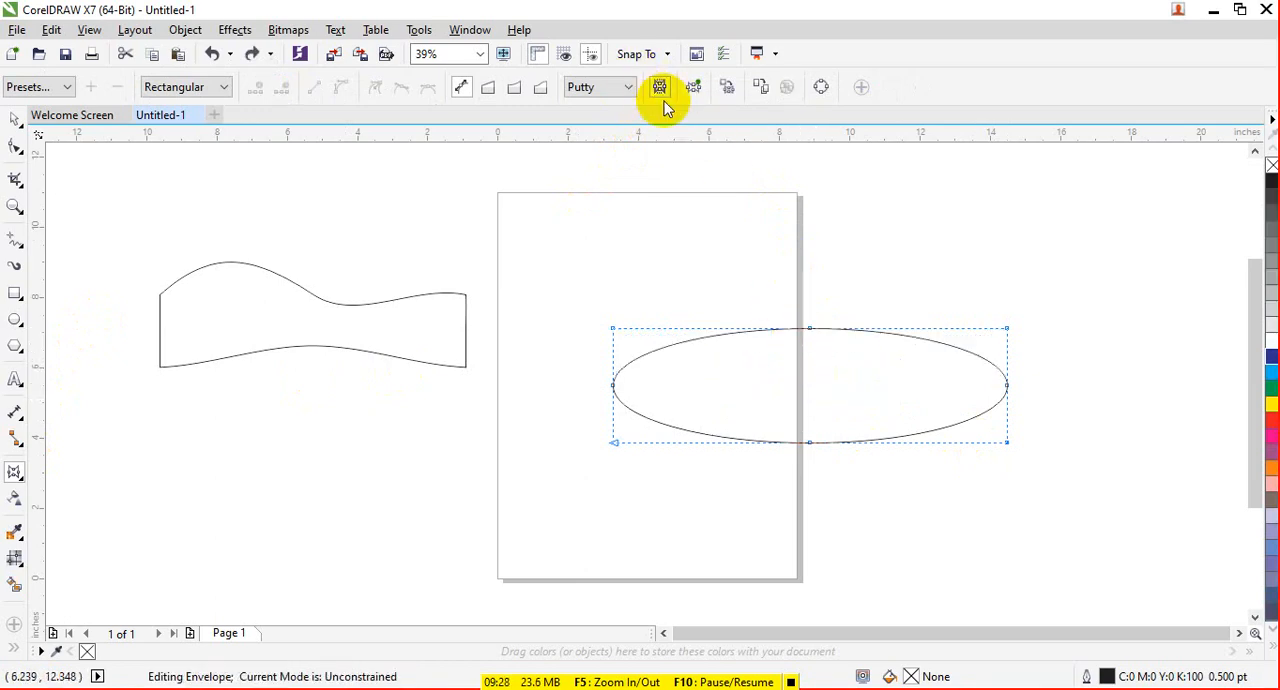
- Try pulling the ellipse's top middle envelope node down in Unconstrained mode, then in Straight Line mode, undoing each attempt
{"action": "left_click_drag", "start_coordinate": [809, 331], "coordinate": [823, 411]}
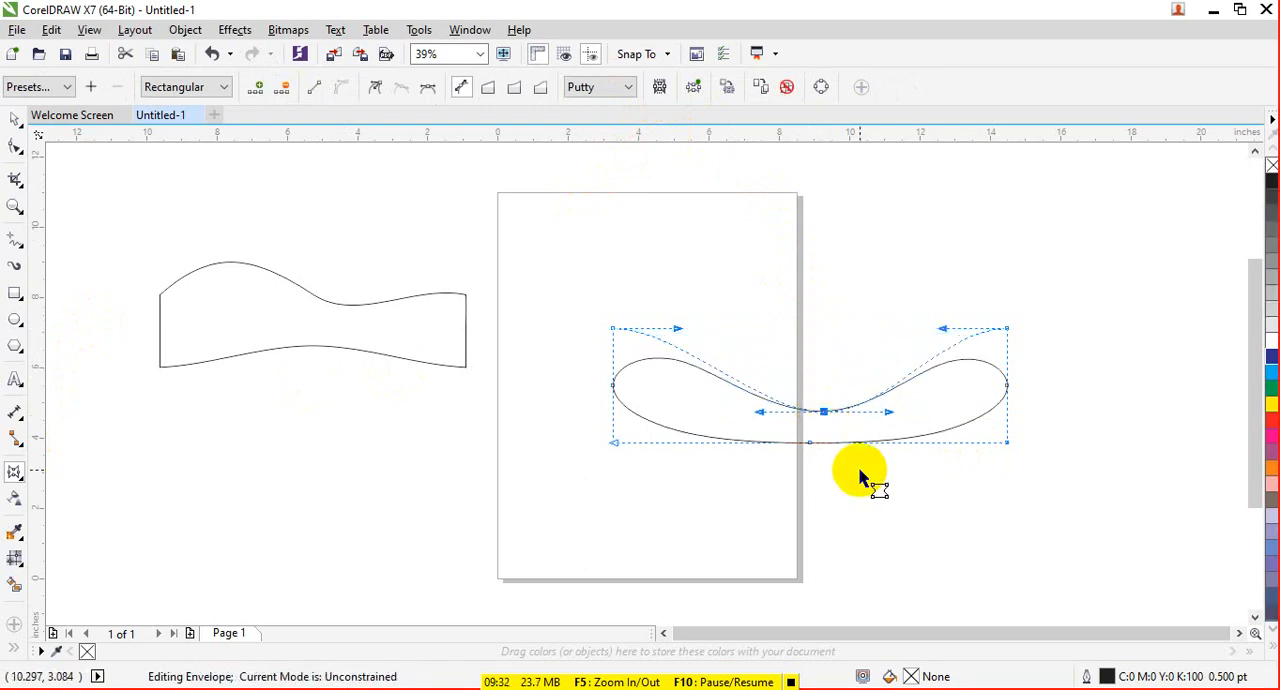
{"action": "key", "text": "ctrl+z"}
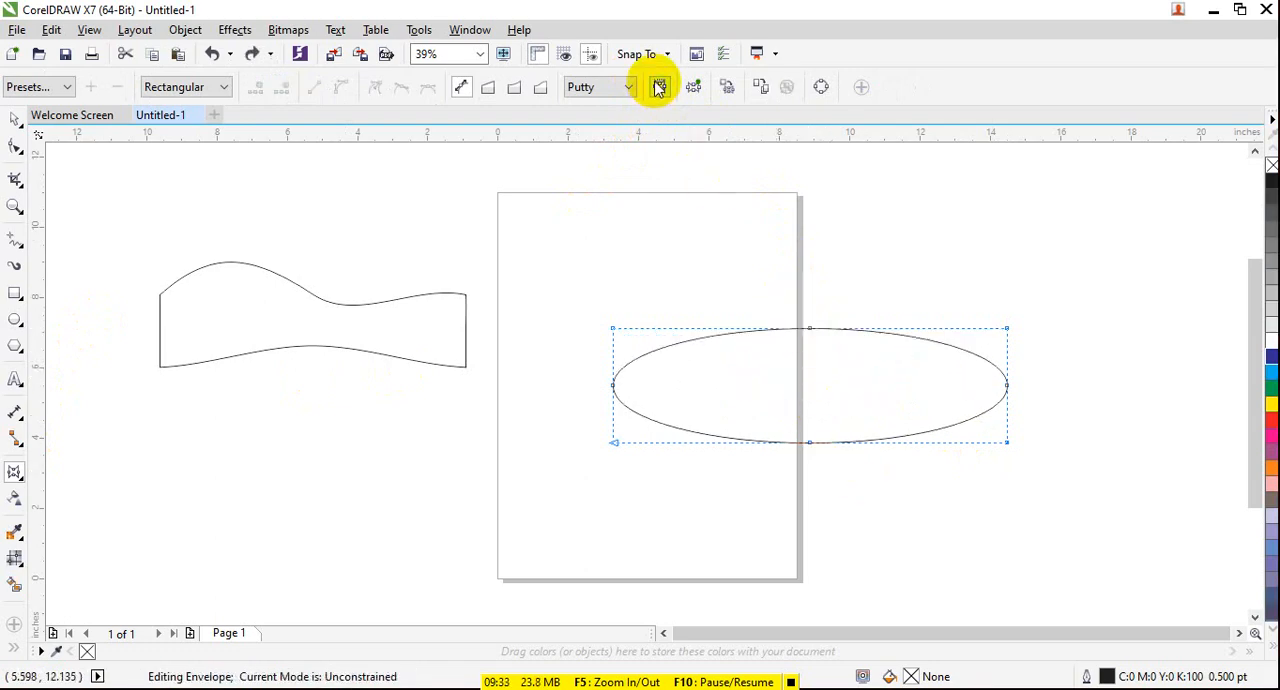
{"action": "left_click", "coordinate": [489, 88]}
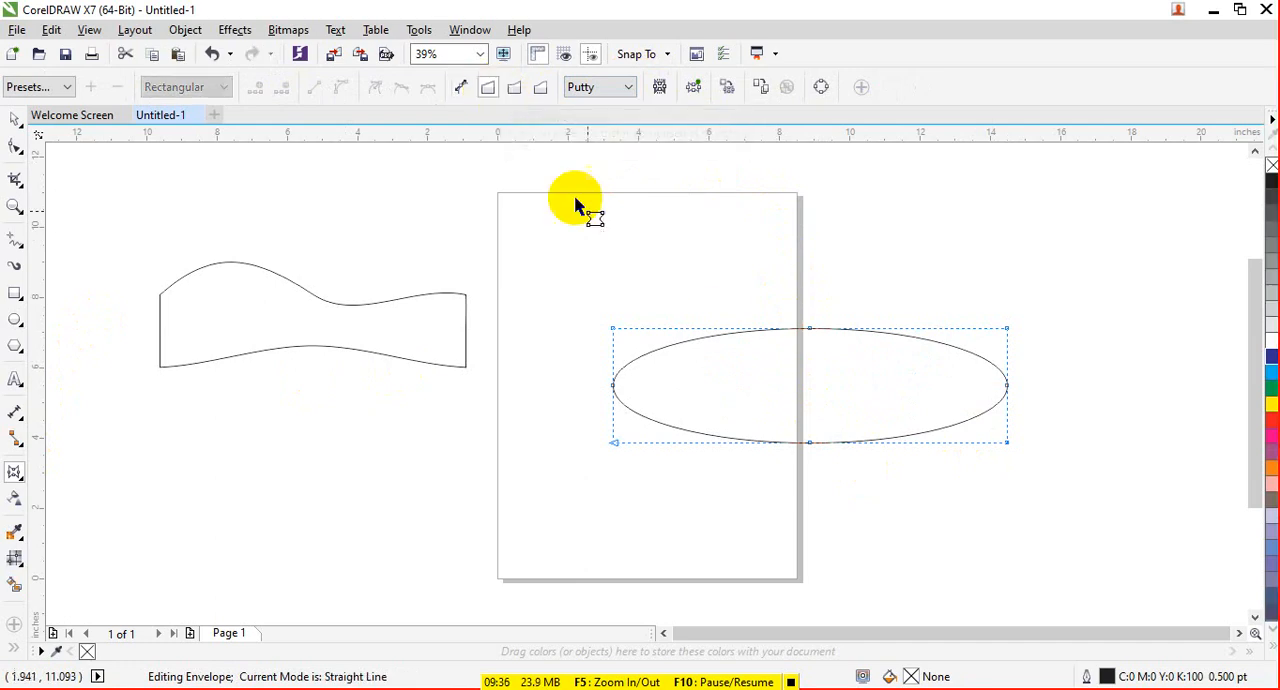
{"action": "left_click_drag", "start_coordinate": [807, 333], "coordinate": [816, 386]}
{"action": "key", "text": "ctrl+z"}
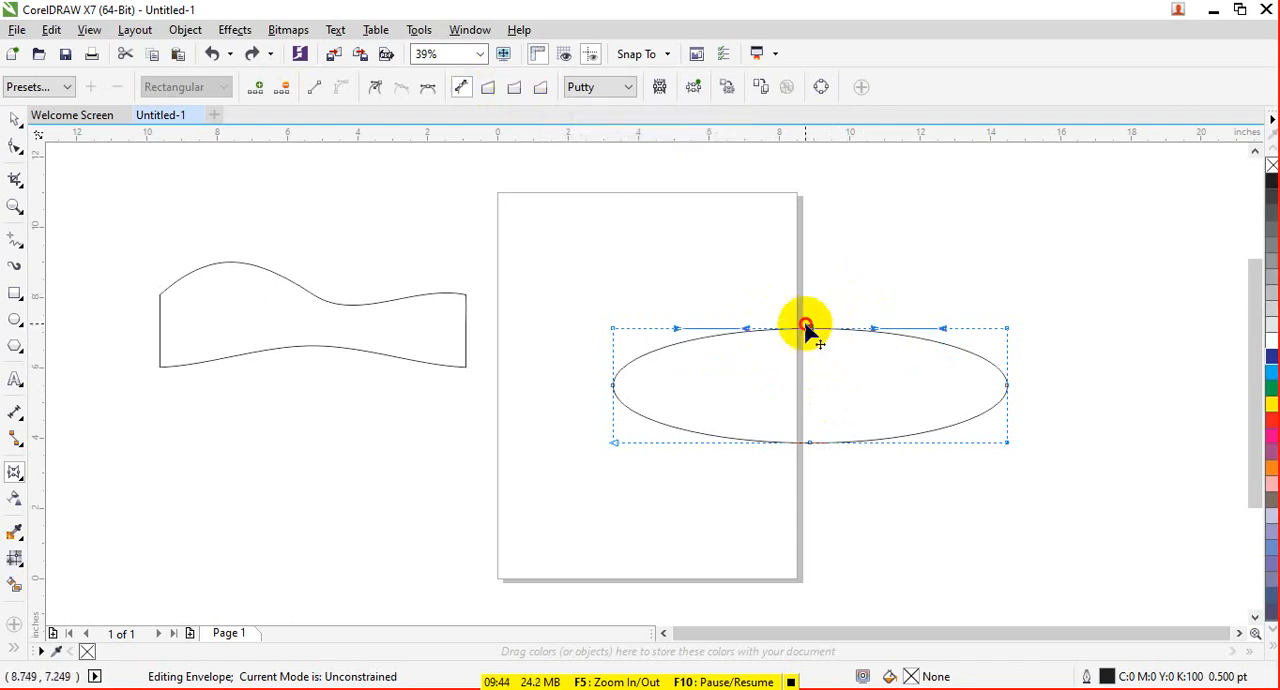
- Try bending the ellipse's top edge down at its middle node in Unconstrained mode, then in Double Arc mode, undoing both
{"action": "left_click_drag", "start_coordinate": [806, 328], "coordinate": [820, 402]}
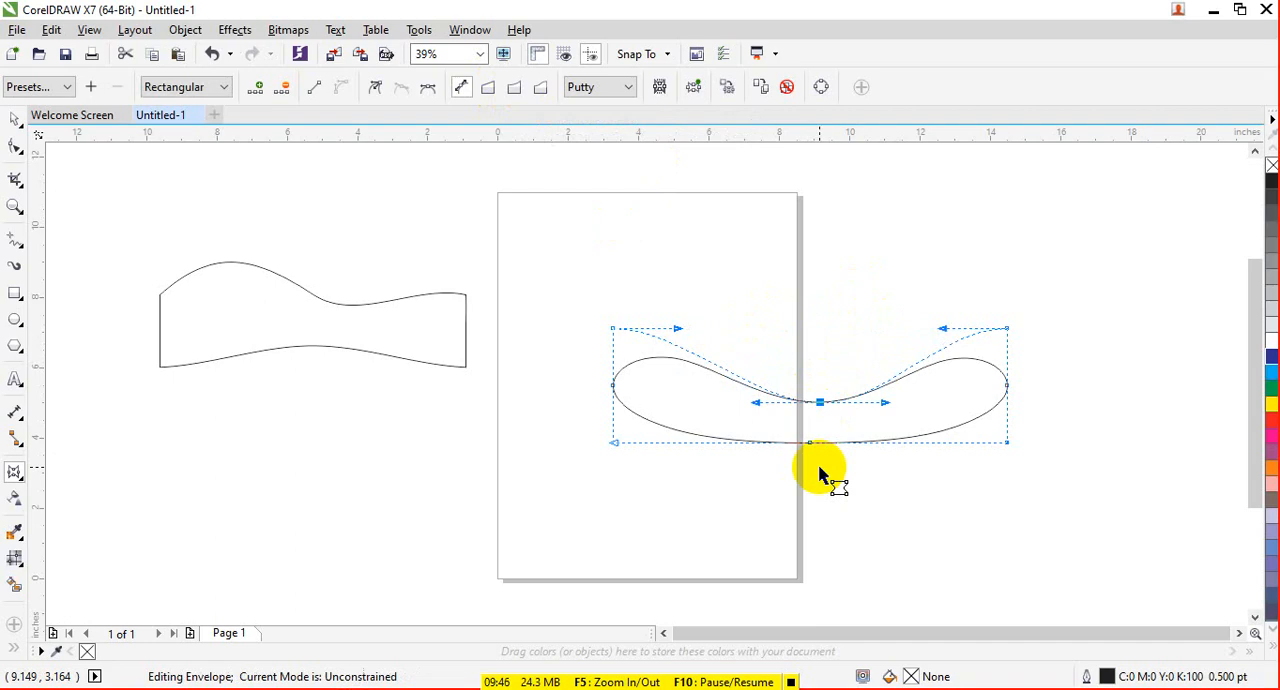
{"action": "key", "text": "ctrl+z"}
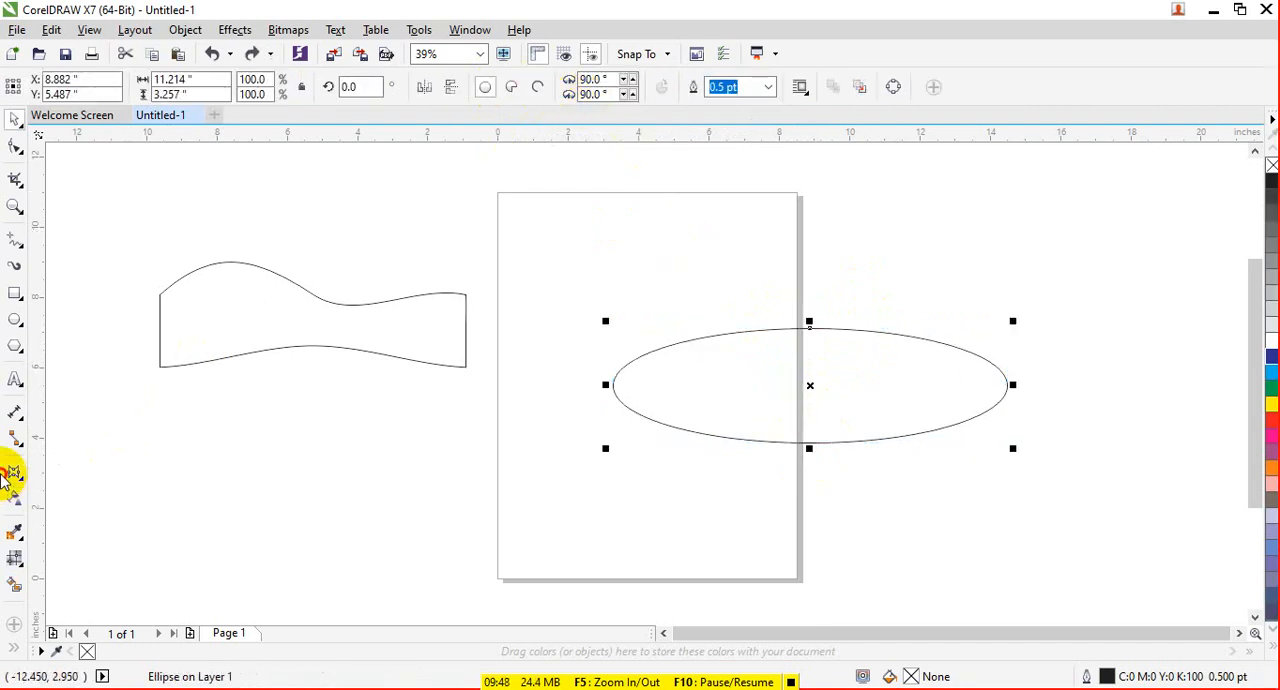
{"action": "left_click", "coordinate": [14, 472]}
{"action": "left_click", "coordinate": [538, 90]}
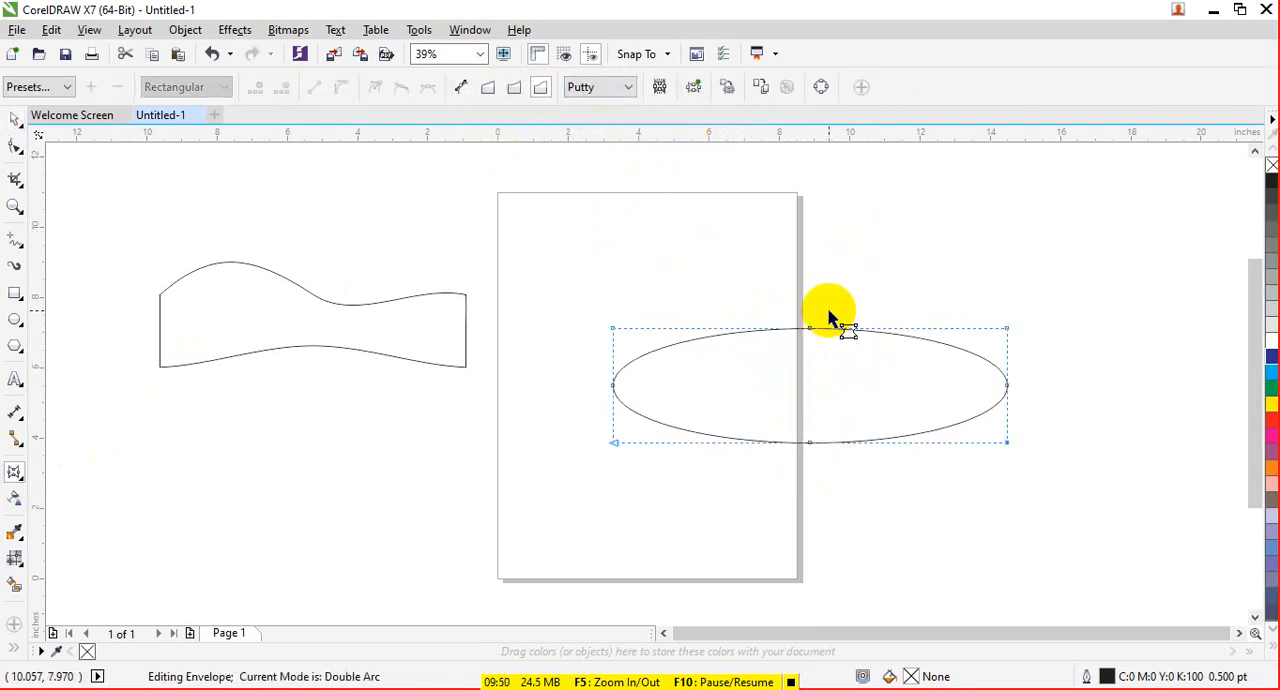
{"action": "left_click_drag", "start_coordinate": [810, 341], "coordinate": [811, 400]}
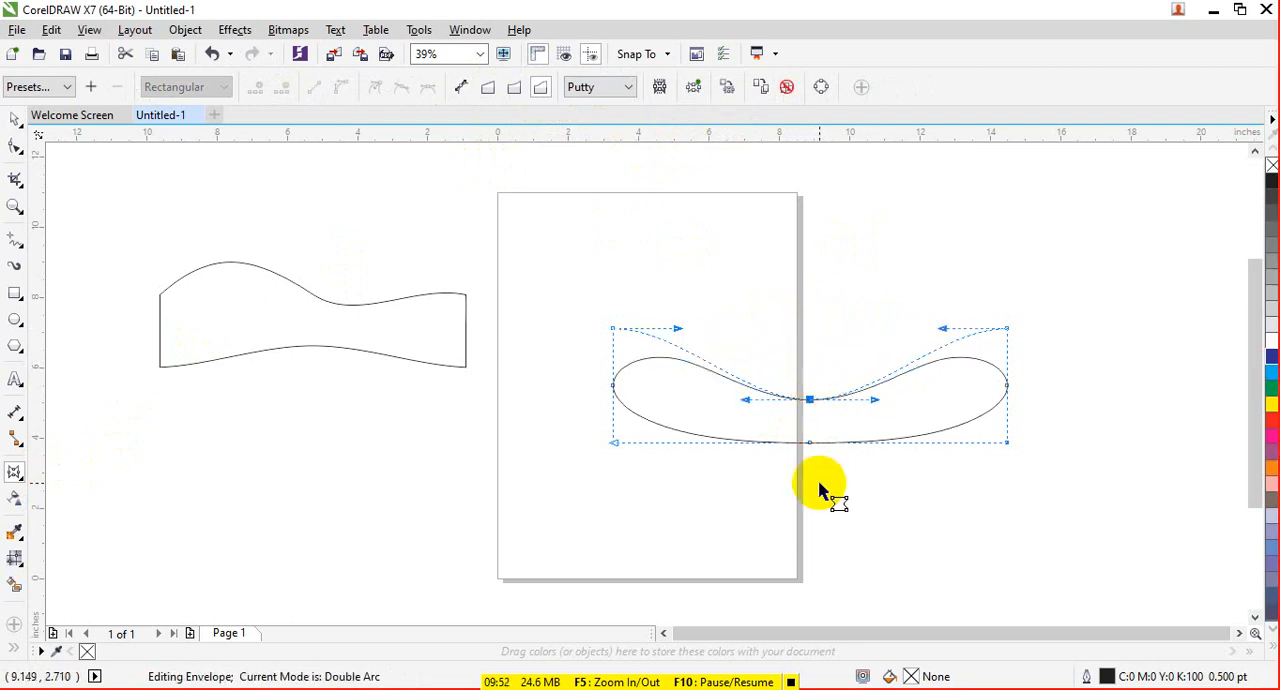
{"action": "key", "text": "ctrl+z"}
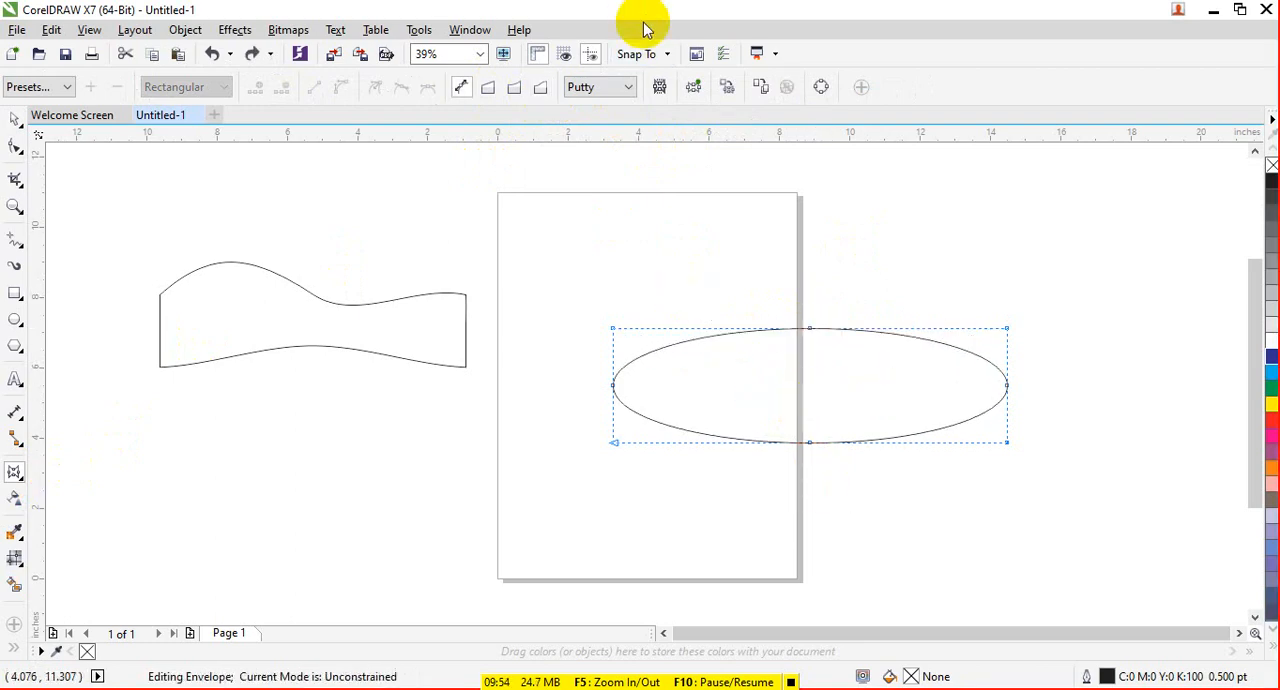
- Try adding a new envelope to the ellipse and pulling a node on its top edge inward, undo the pull, and clear the envelope
{"action": "left_click", "coordinate": [695, 87]}
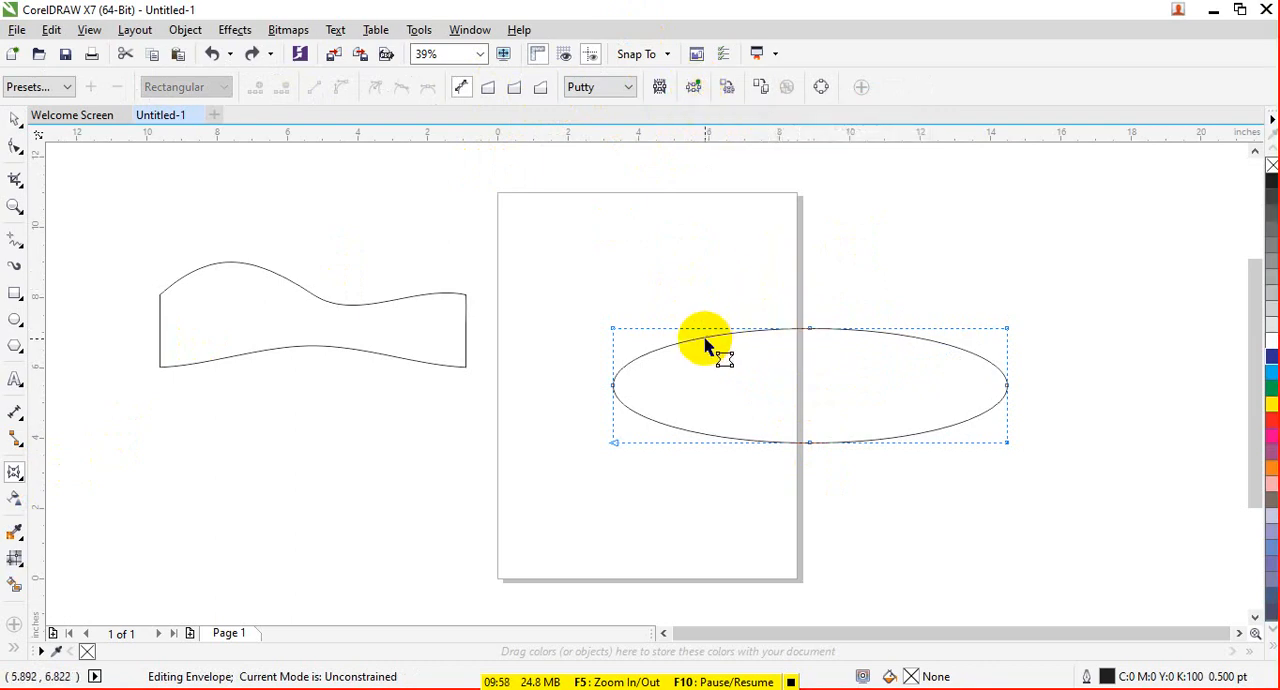
{"action": "left_click_drag", "start_coordinate": [706, 333], "coordinate": [923, 392]}
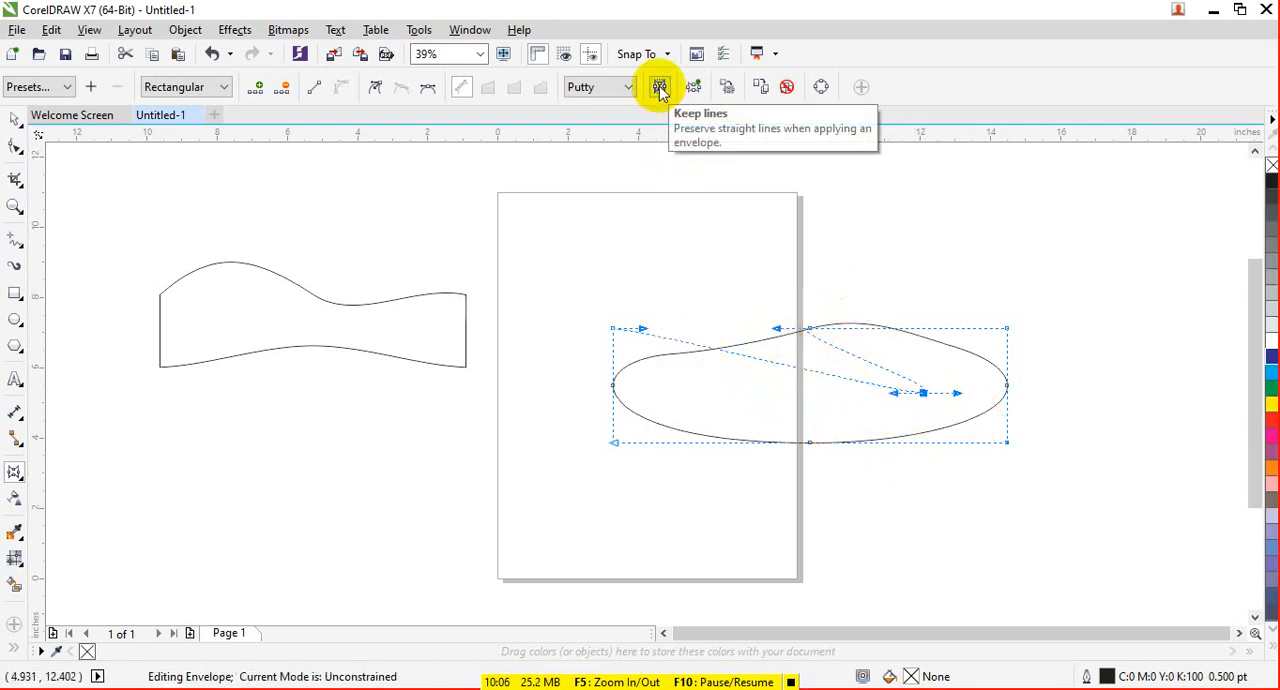
{"action": "key", "text": "ctrl+z"}
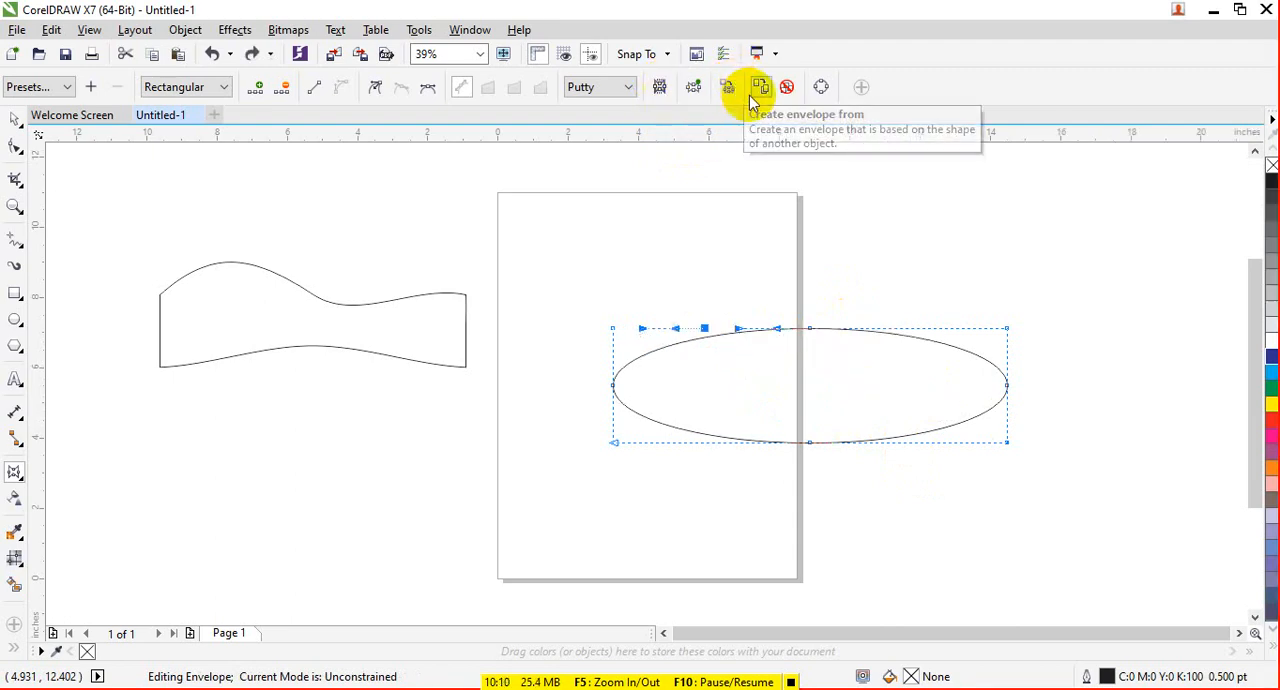
{"action": "left_click", "coordinate": [786, 88]}
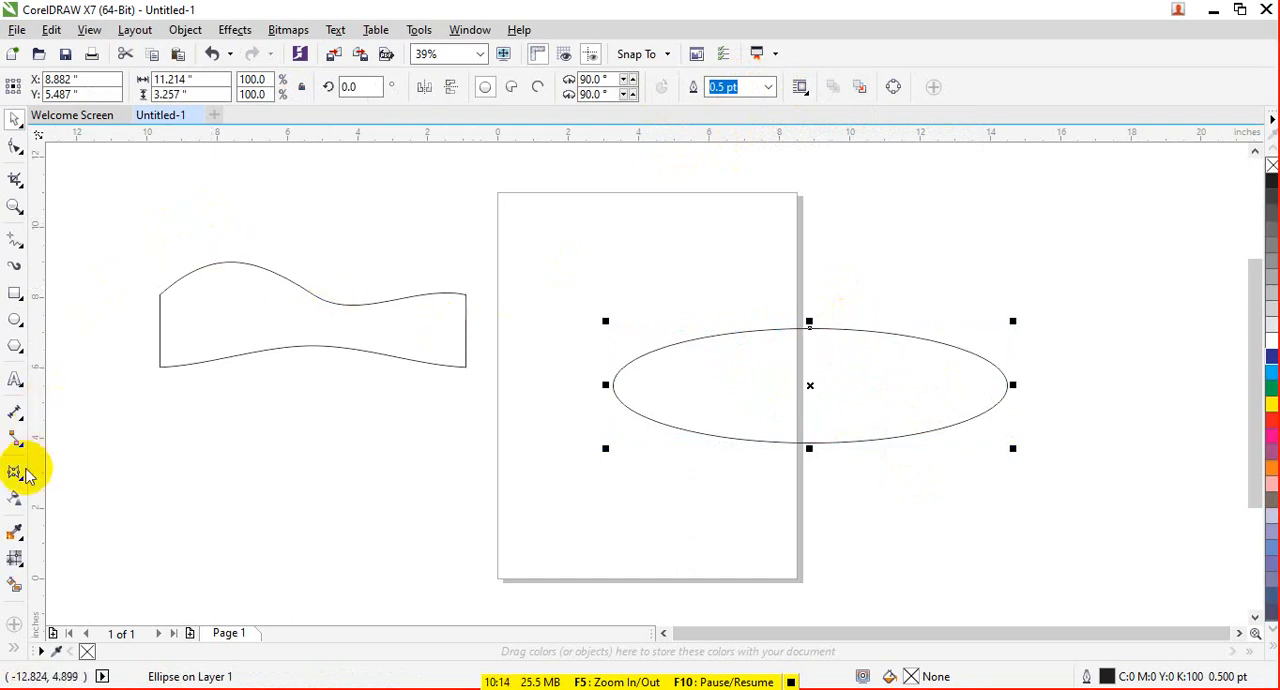
- Move the ellipse up and left to about X 6.1, Y 7.46 inches, and delete the warped rectangle
{"action": "left_click", "coordinate": [16, 471]}
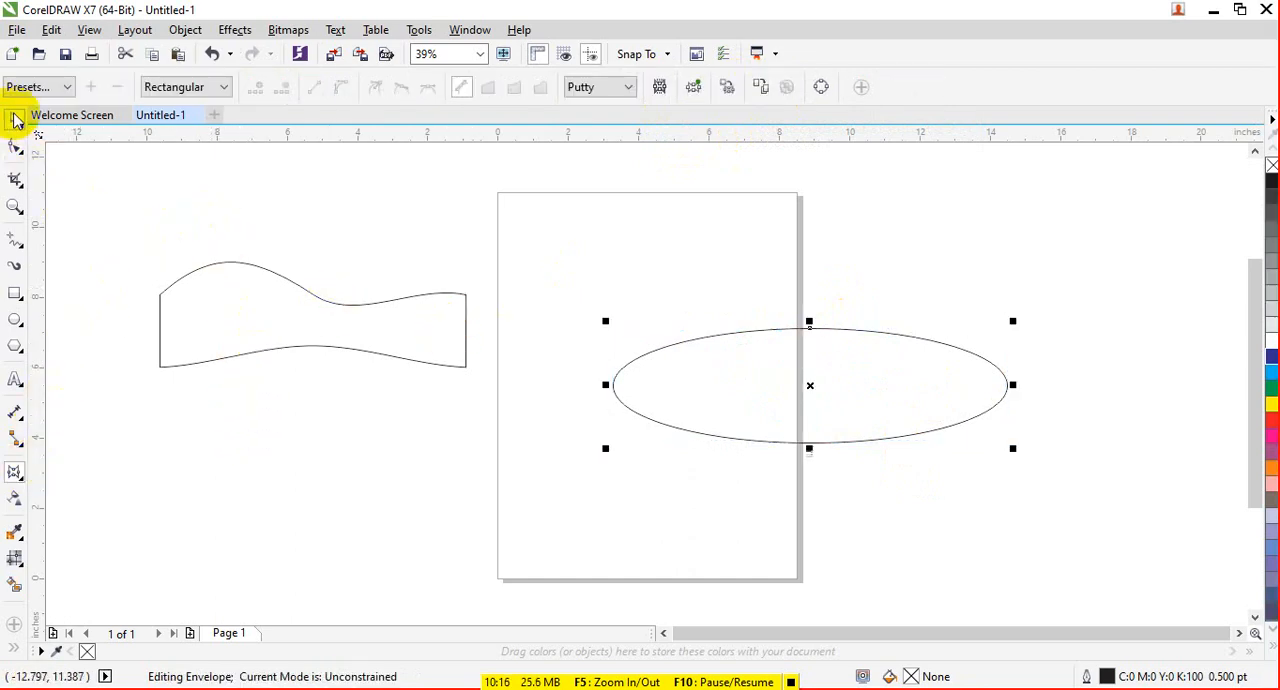
{"action": "left_click", "coordinate": [15, 118]}
{"action": "left_click_drag", "start_coordinate": [850, 352], "coordinate": [758, 285]}
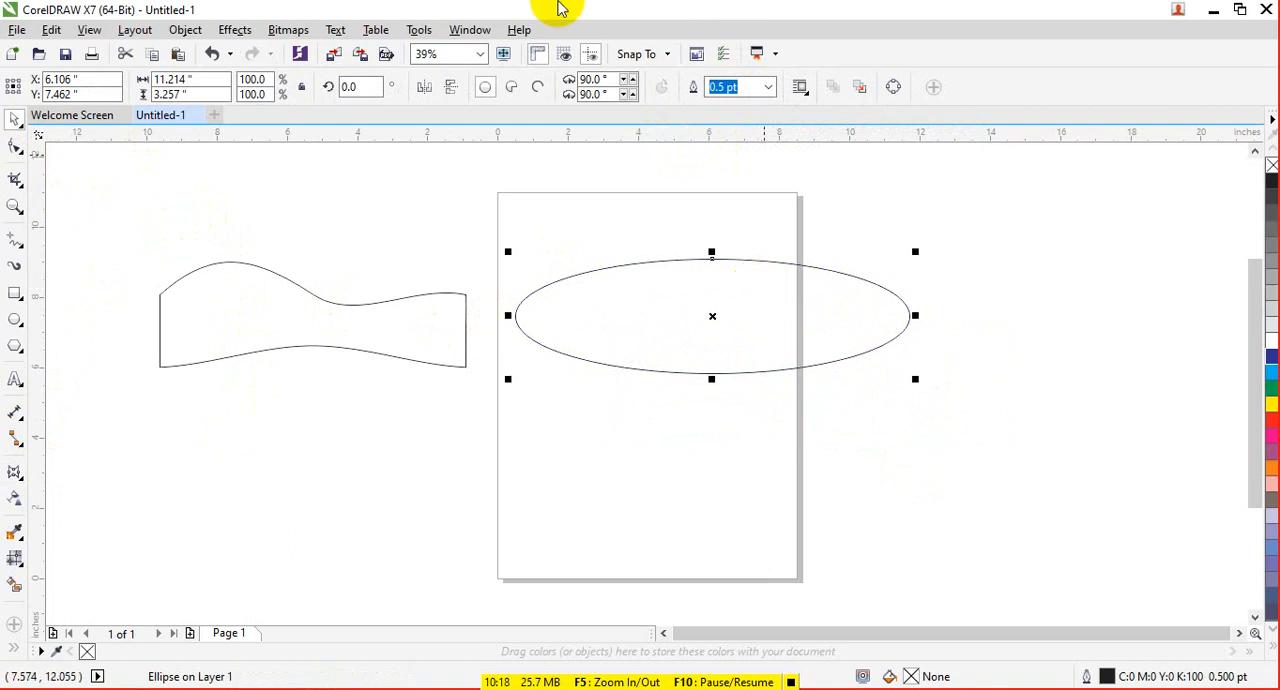
{"action": "left_click", "coordinate": [346, 303]}
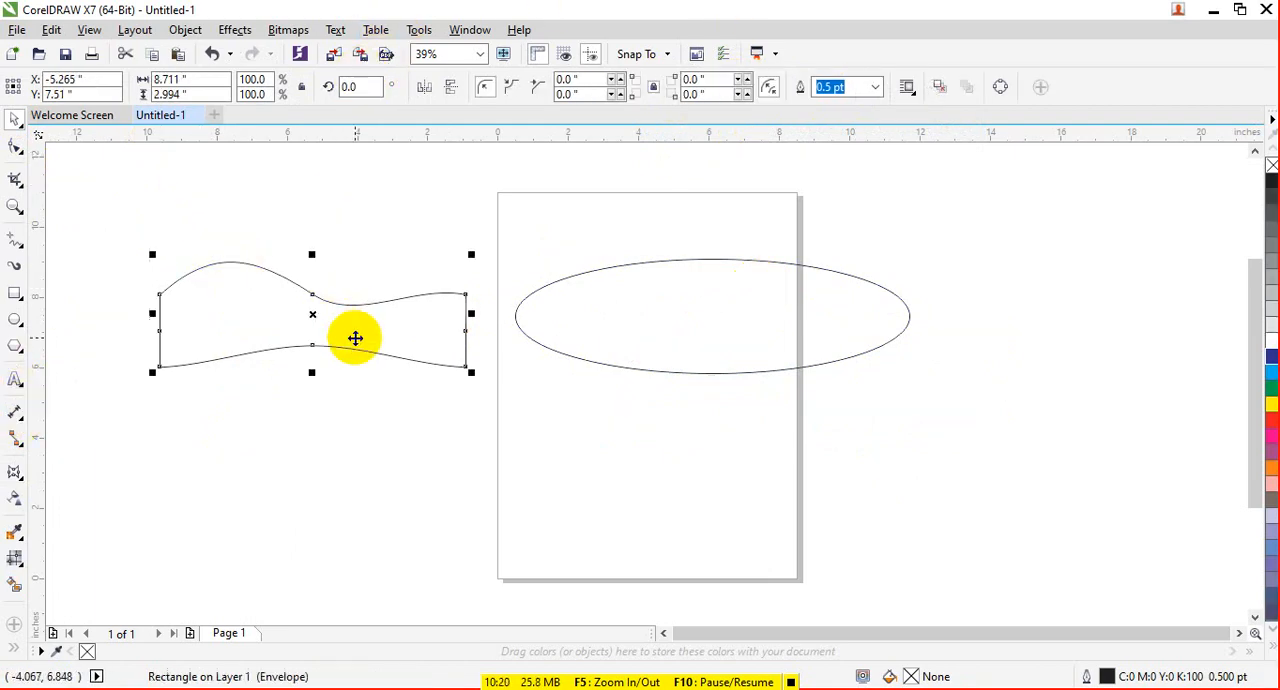
{"action": "key", "text": "Delete"}
- Show the Envelope docker from the effects dockers
{"action": "left_click", "coordinate": [15, 471]}
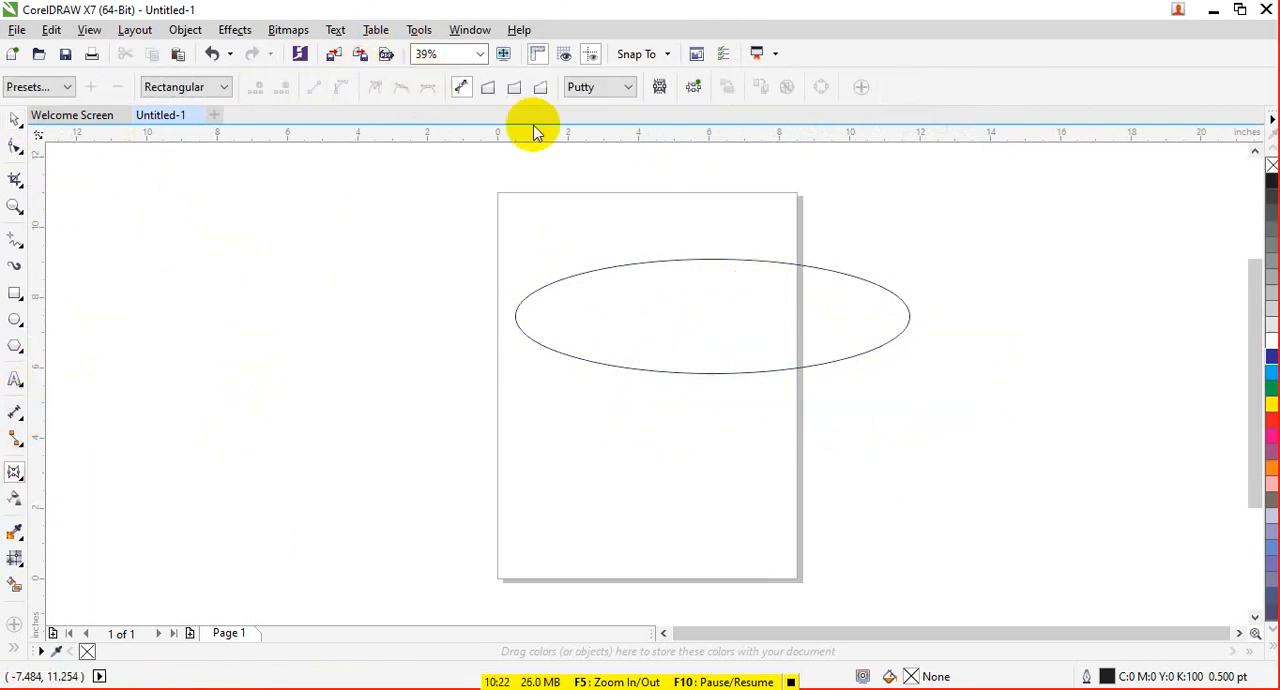
{"action": "left_click", "coordinate": [375, 31]}
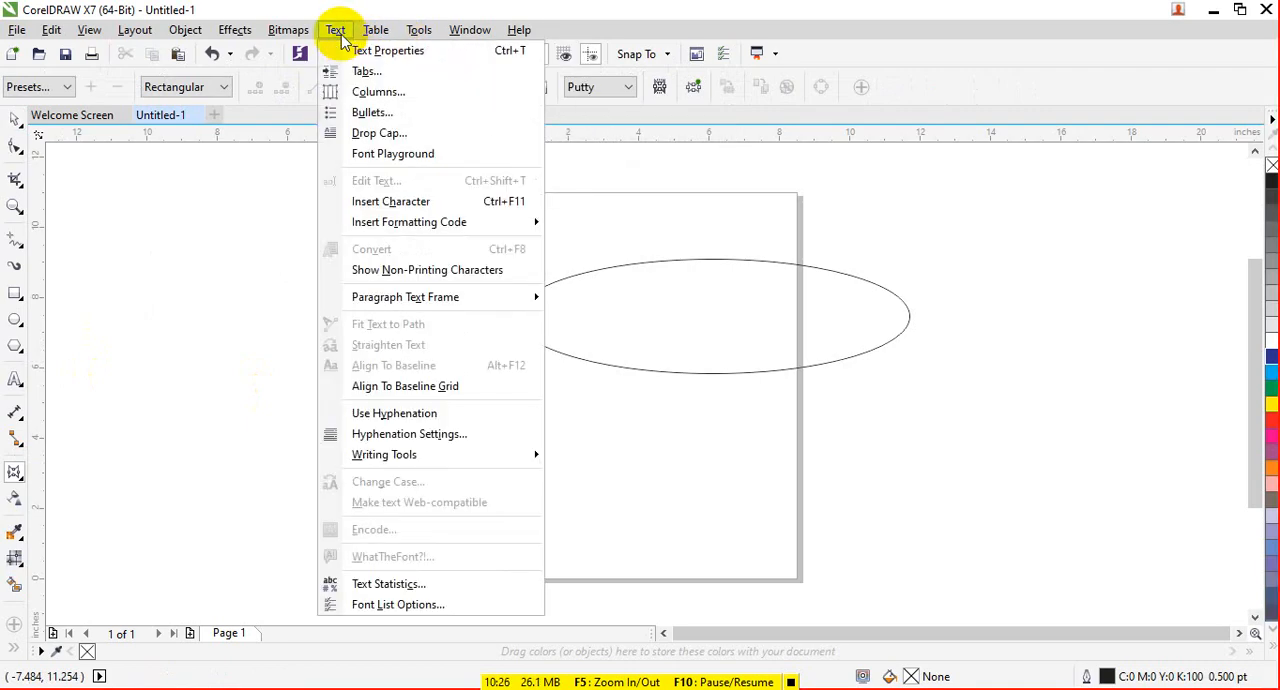
{"action": "mouse_move", "coordinate": [451, 38]}
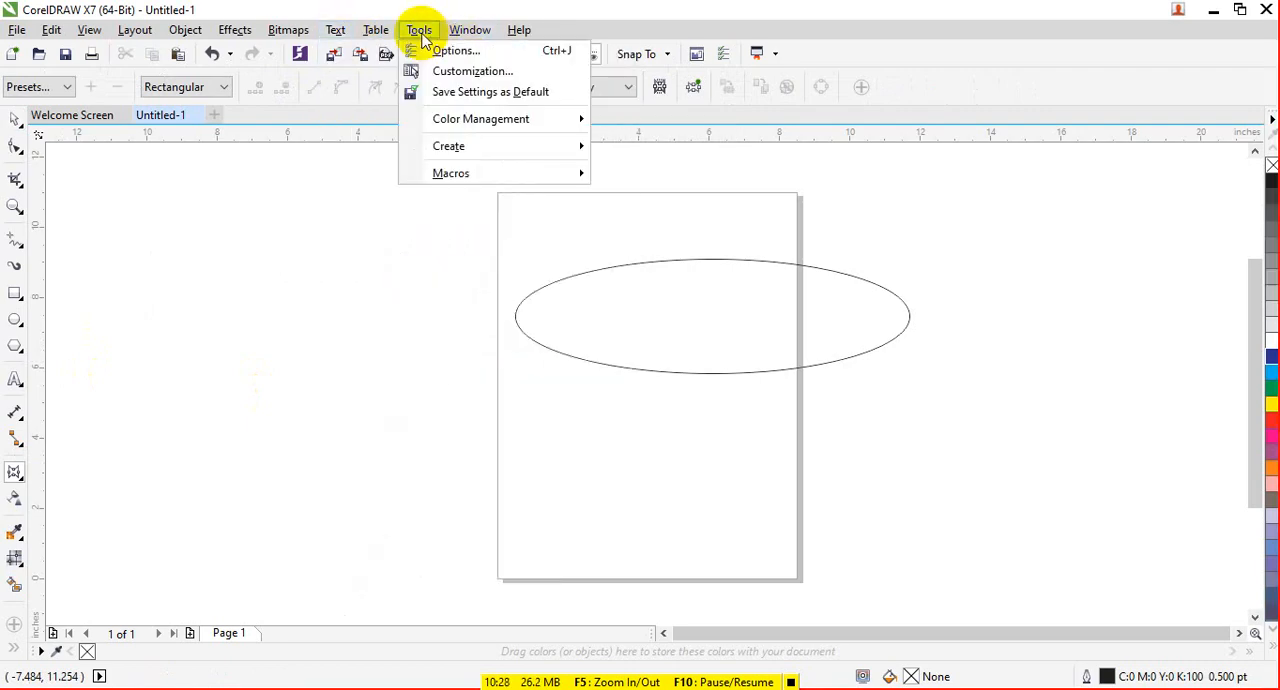
{"action": "mouse_move", "coordinate": [580, 277]}
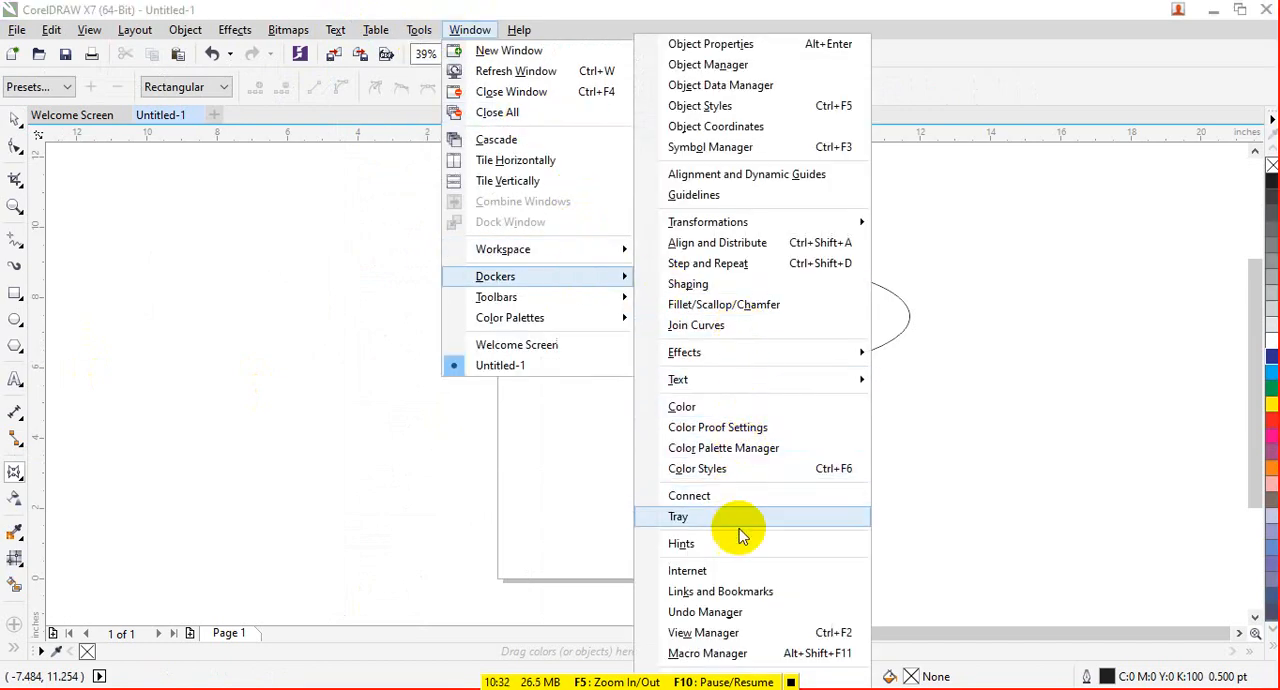
{"action": "mouse_move", "coordinate": [728, 392]}
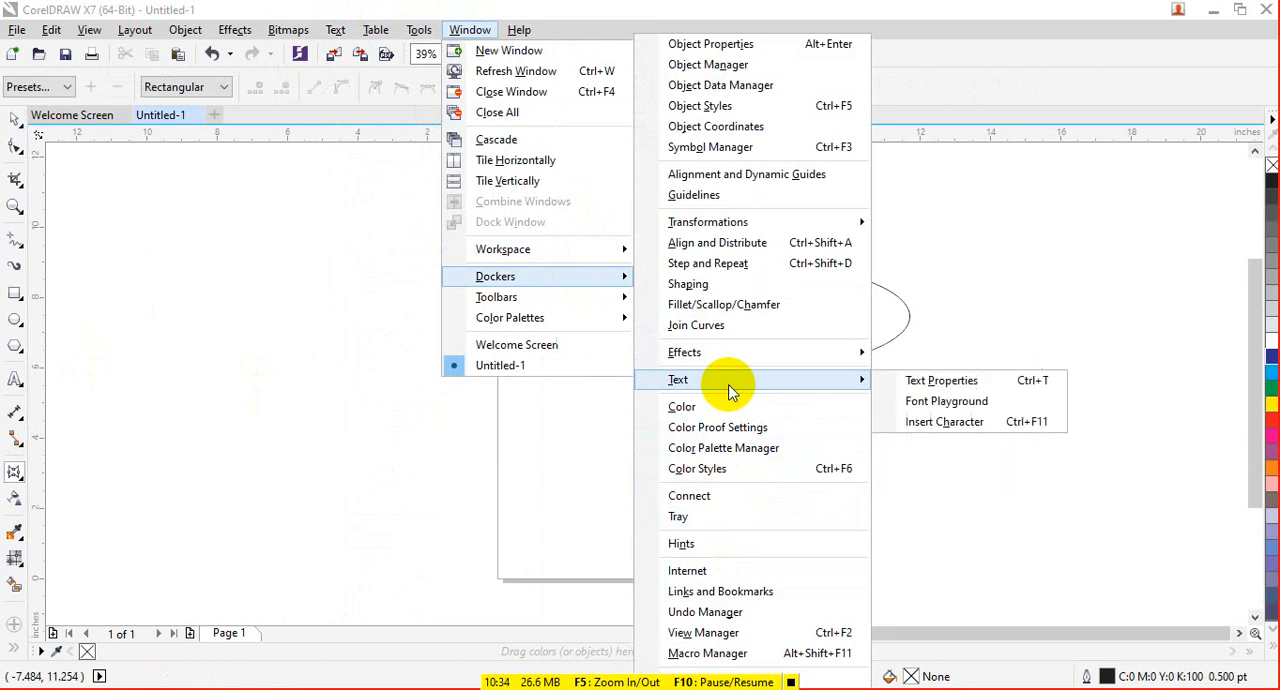
{"action": "mouse_move", "coordinate": [743, 354]}
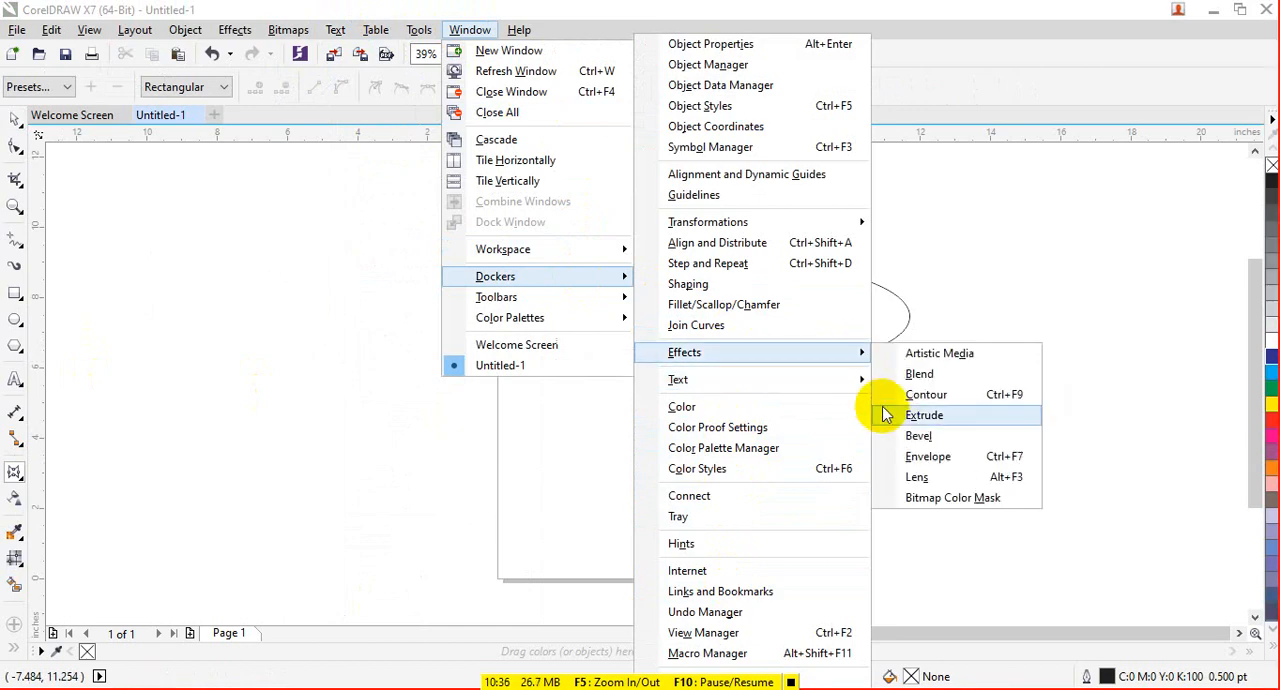
{"action": "left_click", "coordinate": [912, 456]}
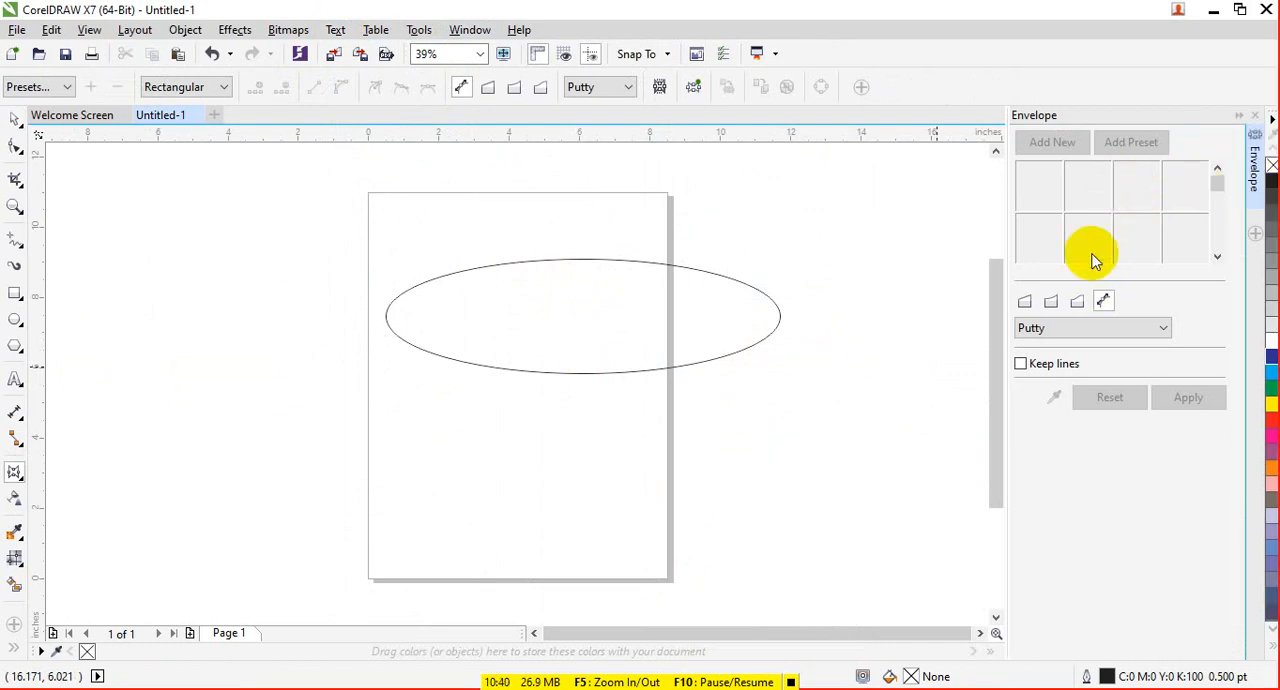
- Choose the Straight Line envelope mode in the docker, and move the ellipse up and left to about X 4.4, Y 8.53 inches
{"action": "left_click", "coordinate": [1026, 304]}
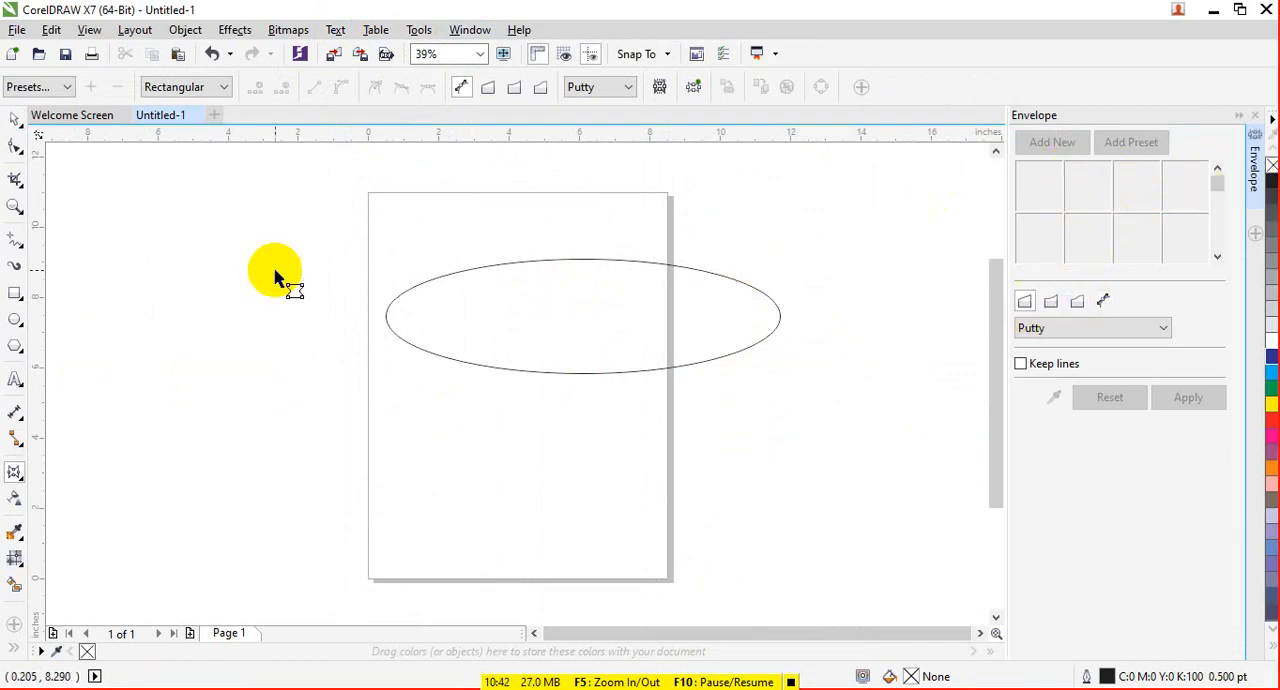
{"action": "left_click", "coordinate": [15, 118]}
{"action": "left_click", "coordinate": [677, 322]}
{"action": "left_click_drag", "start_coordinate": [677, 320], "coordinate": [617, 283]}
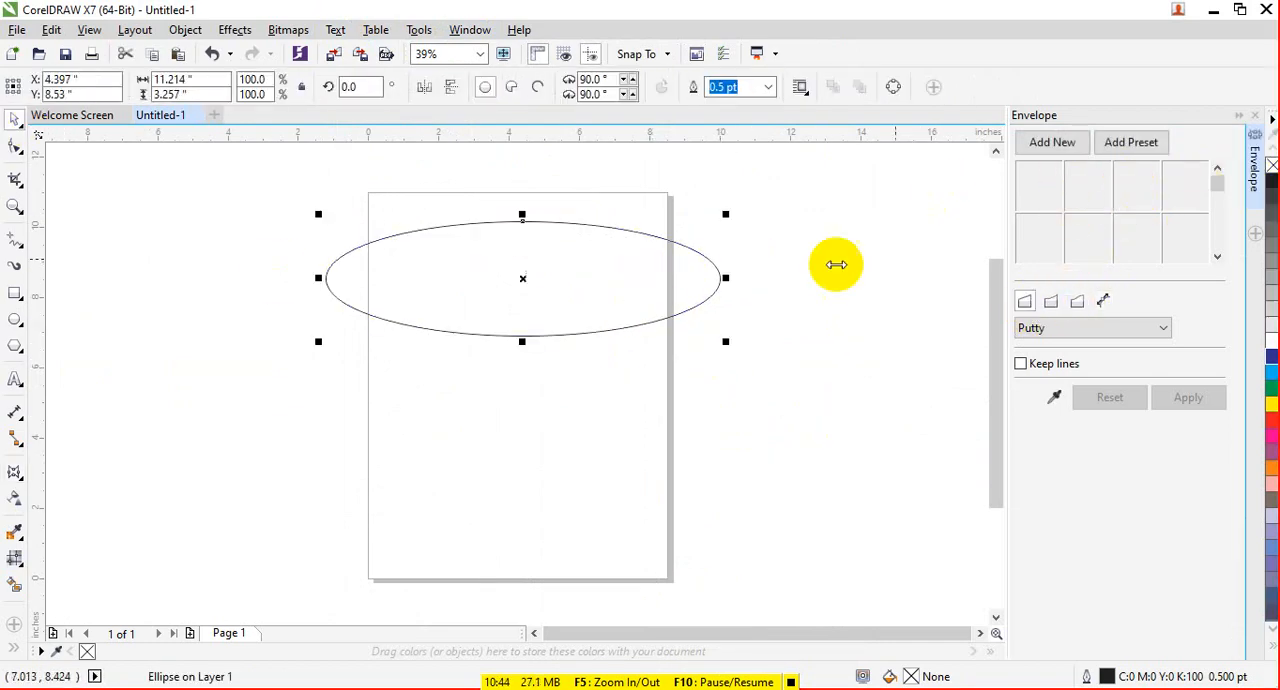
- Give the ellipse the hexagon preset envelope, and pull its two upper corner nodes slightly outward and up
{"action": "left_click", "coordinate": [1150, 143]}
{"action": "left_click", "coordinate": [1172, 198]}
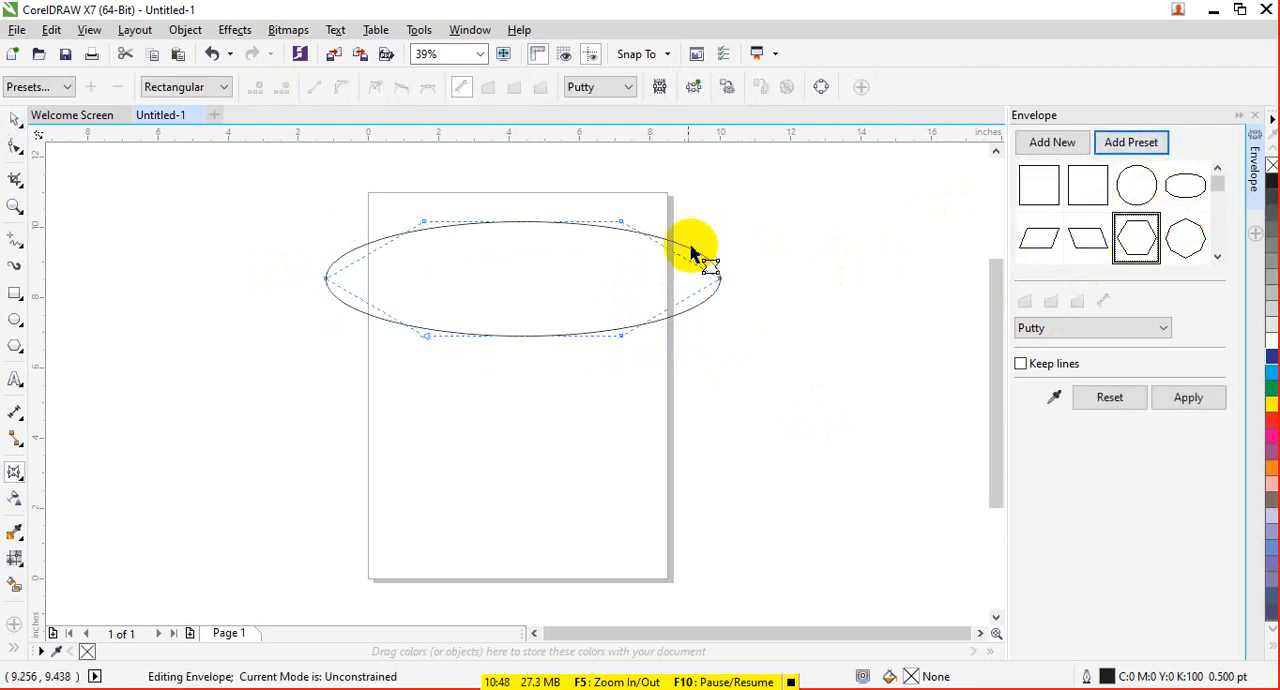
{"action": "left_click_drag", "start_coordinate": [621, 222], "coordinate": [635, 213]}
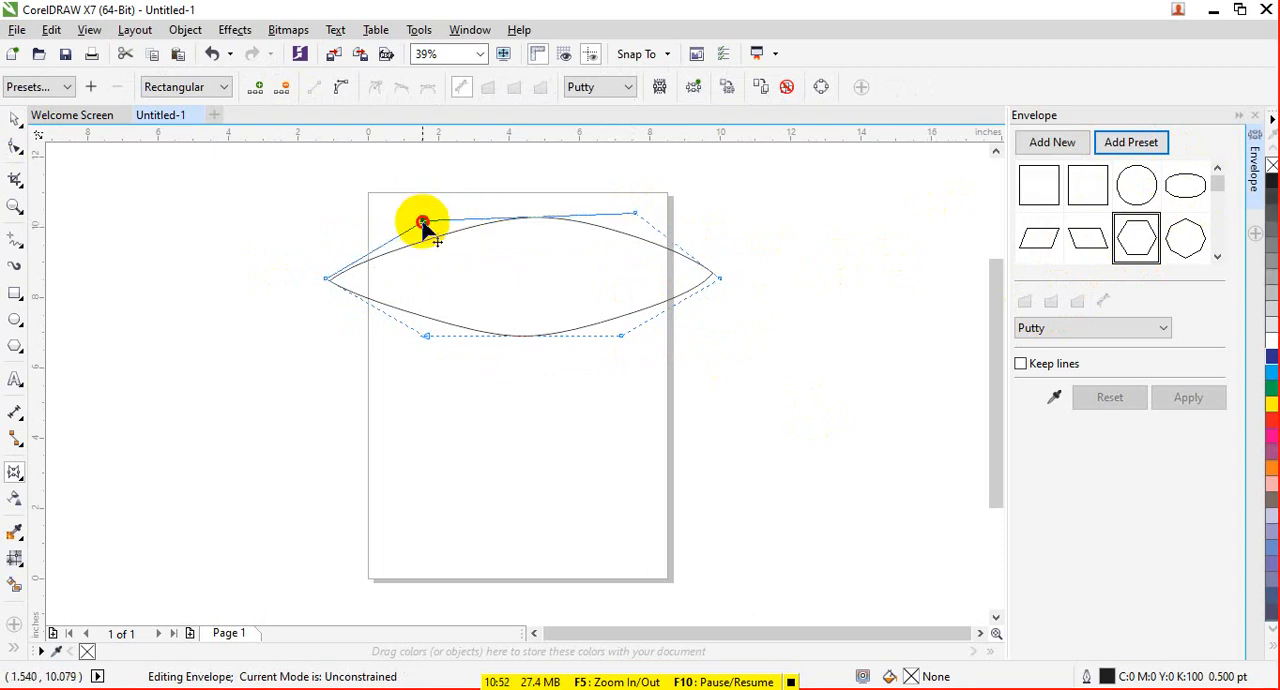
{"action": "left_click_drag", "start_coordinate": [423, 222], "coordinate": [419, 206]}
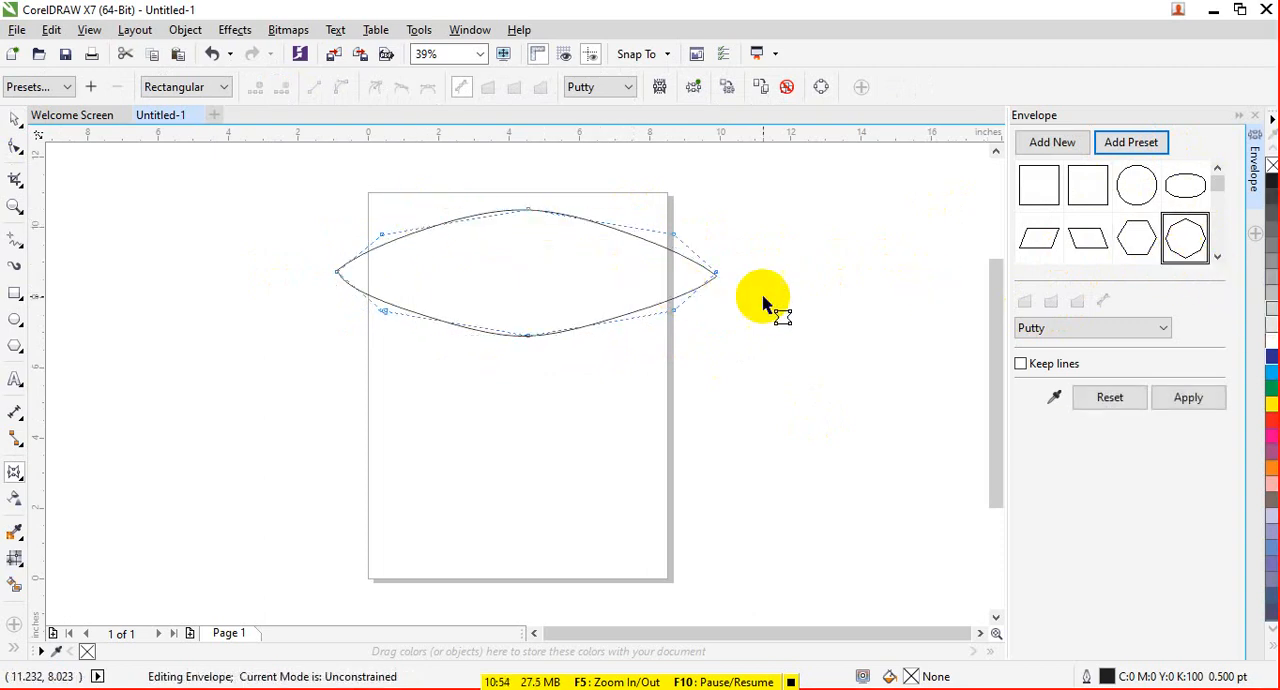
- Pull the octagon preset's two side nodes inward, then use the left-leaning parallelogram preset and pull its upper right corner up and left
{"action": "left_click_drag", "start_coordinate": [714, 272], "coordinate": [675, 272]}
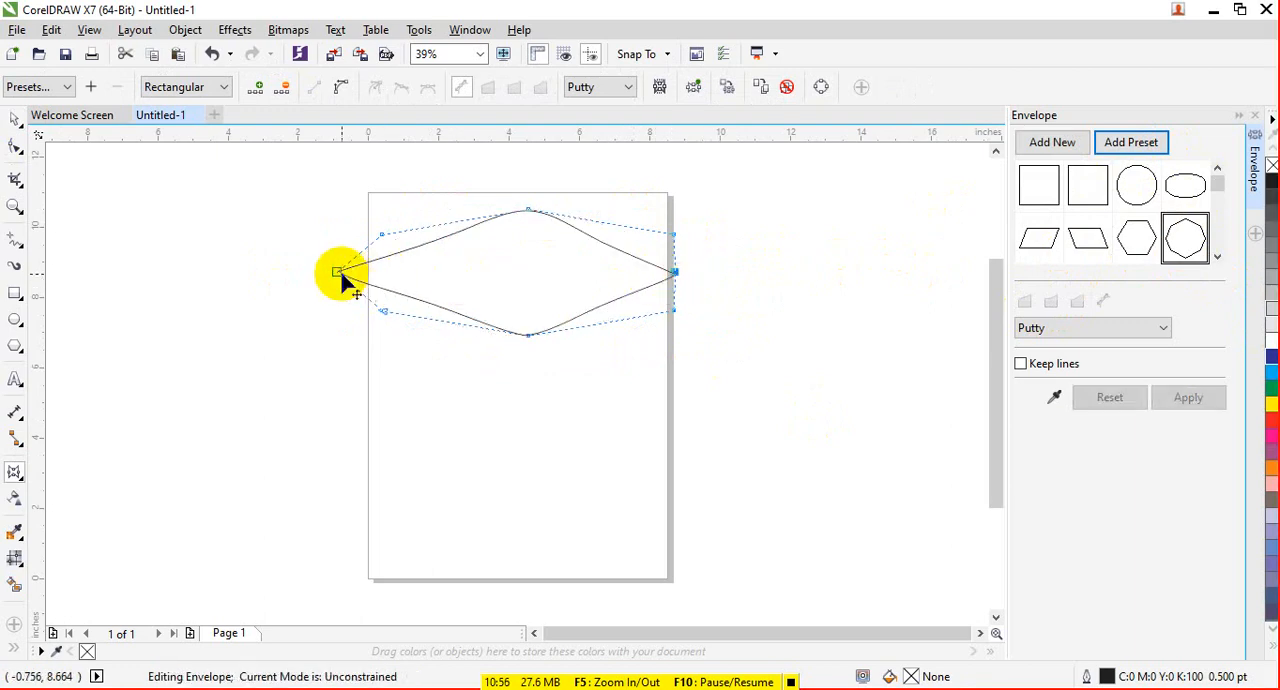
{"action": "left_click_drag", "start_coordinate": [338, 271], "coordinate": [381, 277]}
{"action": "left_click", "coordinate": [1084, 255]}
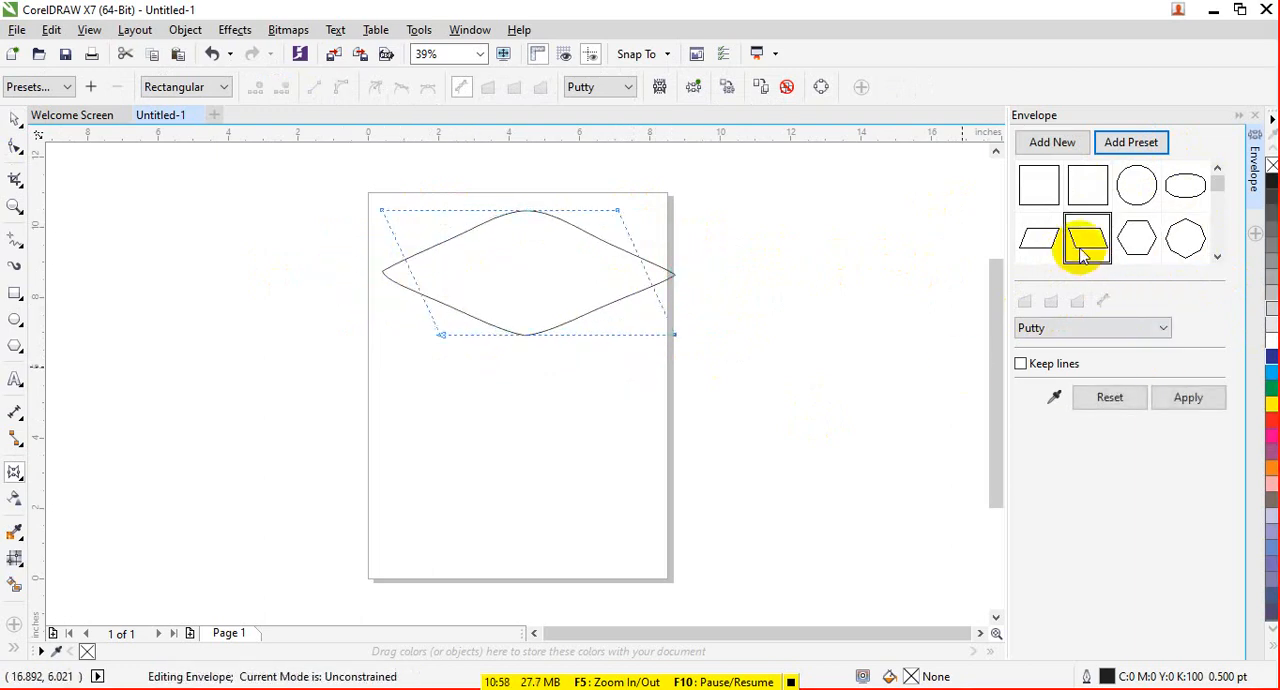
{"action": "left_click_drag", "start_coordinate": [613, 212], "coordinate": [594, 191]}
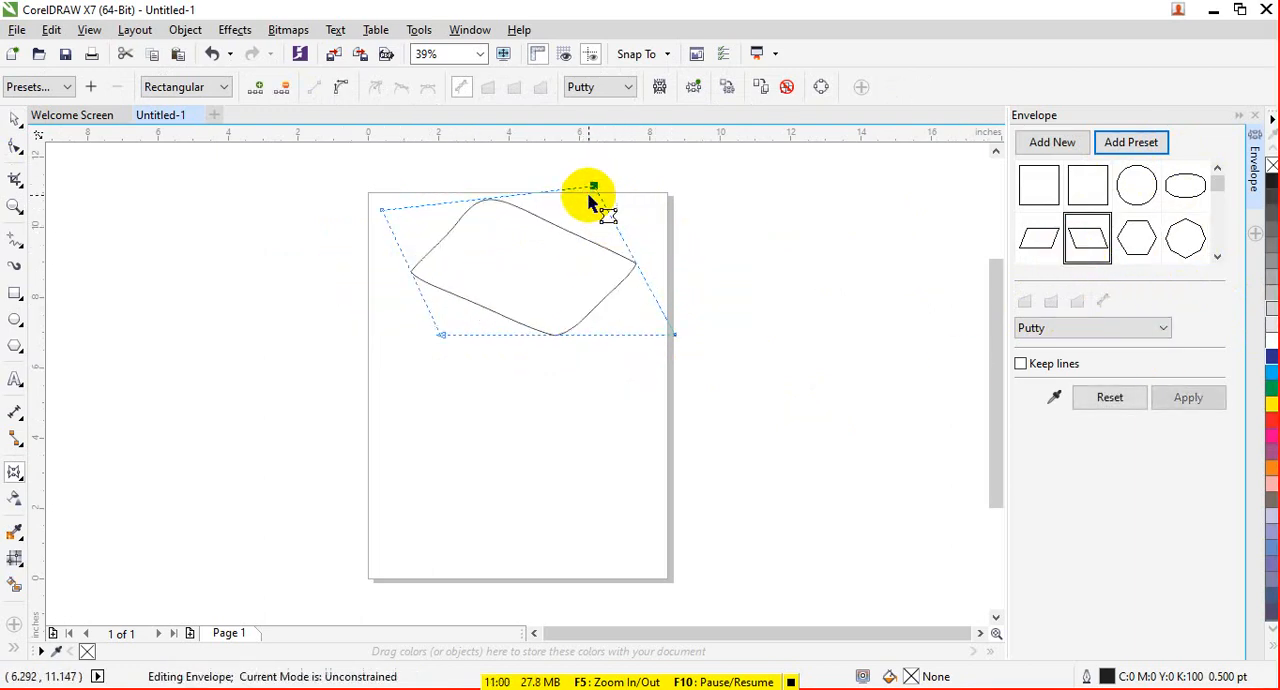
- Choose the speech bubble preset envelope for the warped ellipse and apply it
{"action": "left_click", "coordinate": [1217, 212]}
{"action": "left_click", "coordinate": [1218, 215]}
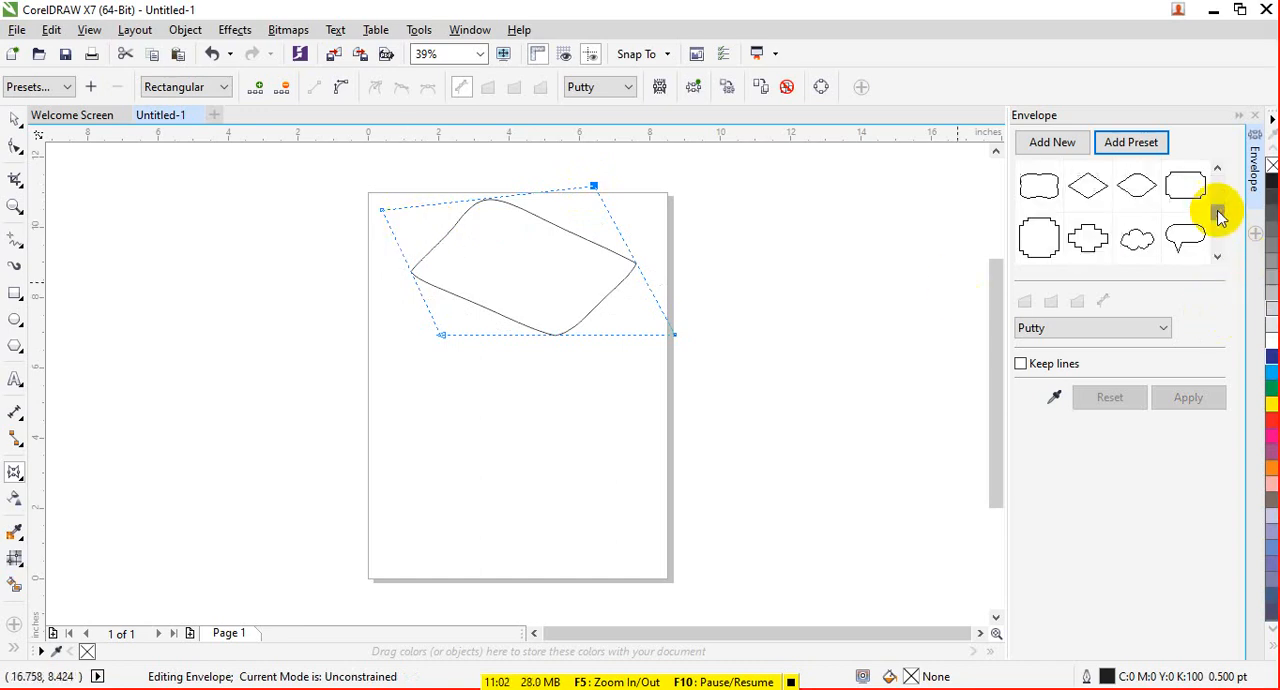
{"action": "left_click", "coordinate": [1185, 242]}
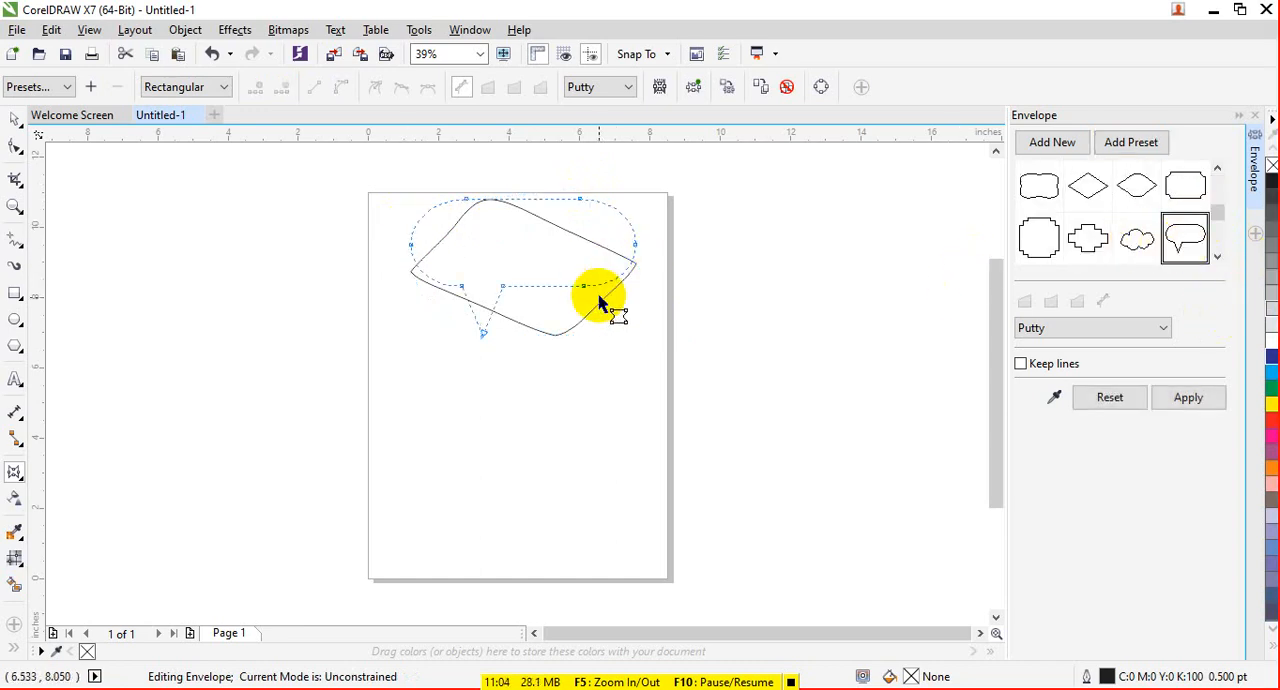
{"action": "left_click", "coordinate": [1218, 397]}
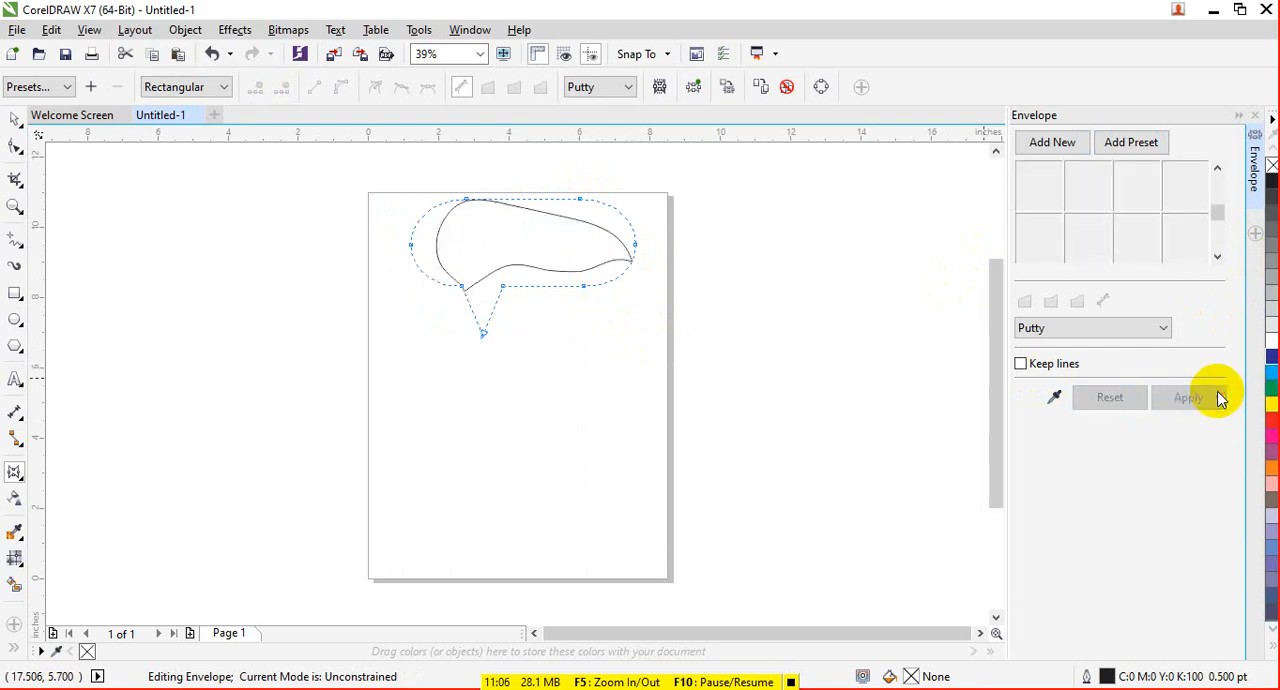
- Draw a rectangle about 13.06 by 2.83 inches below the warped ellipse, and apply the speech bubble preset envelope to it
{"action": "left_click", "coordinate": [15, 293]}
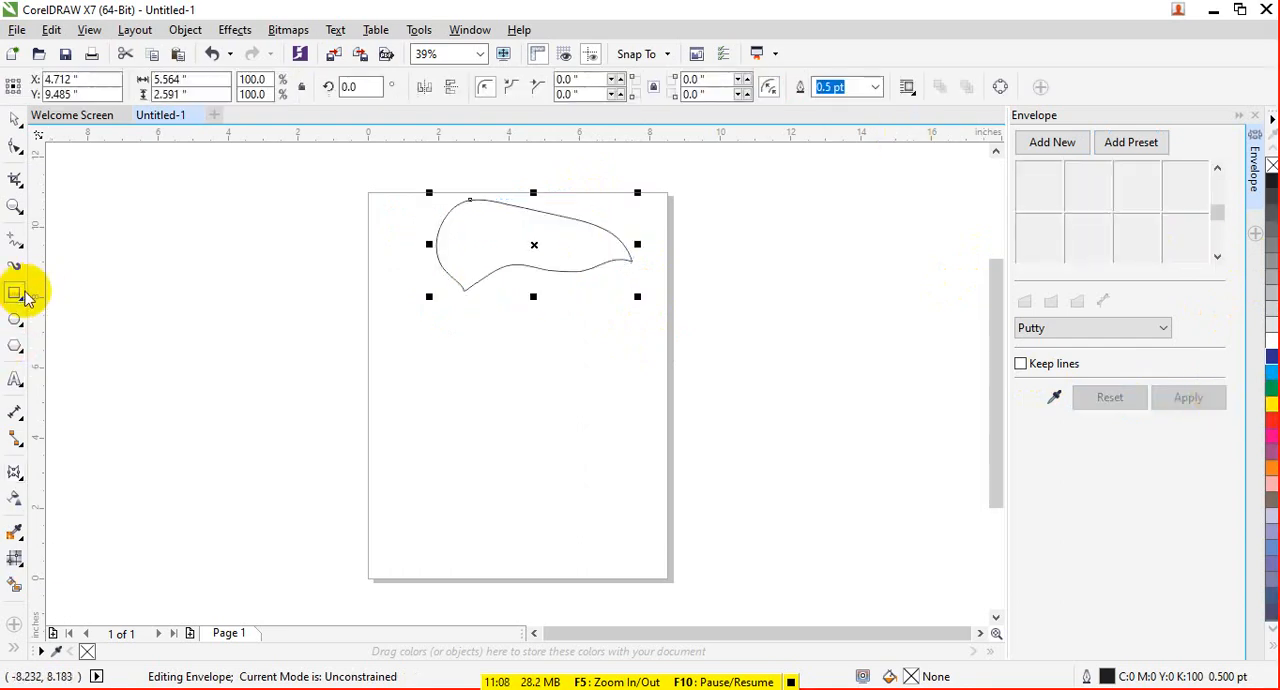
{"action": "left_click_drag", "start_coordinate": [303, 348], "coordinate": [763, 447]}
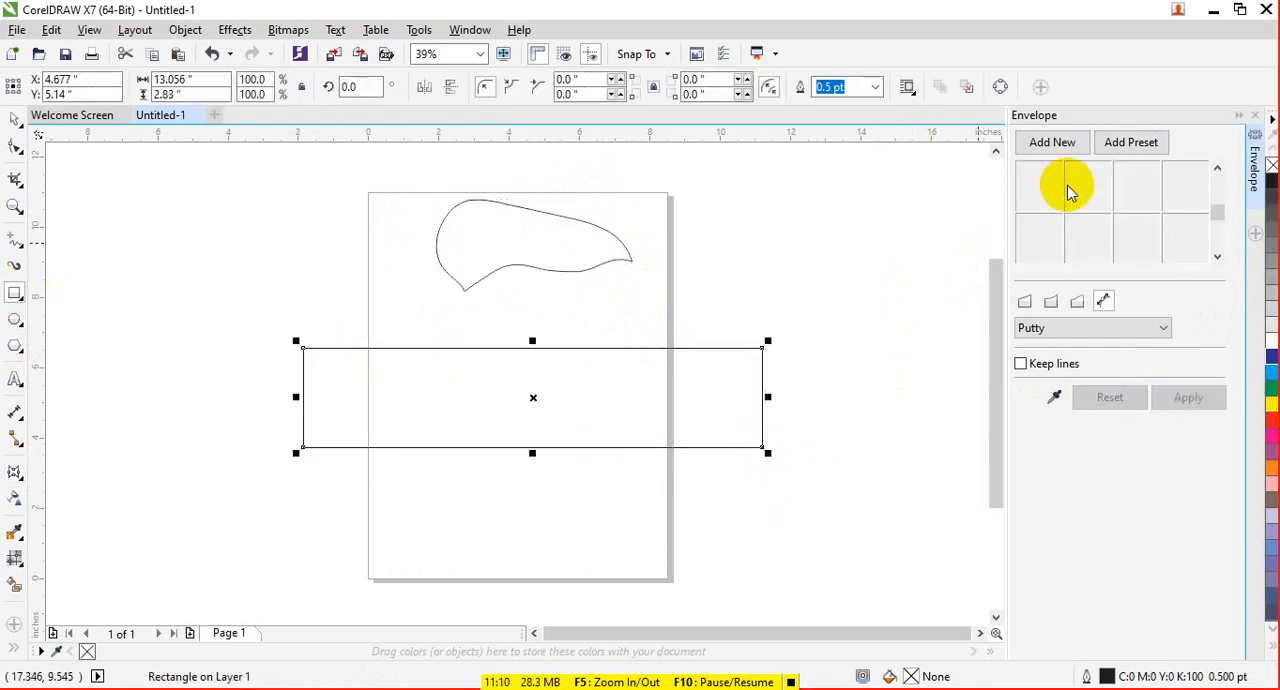
{"action": "left_click", "coordinate": [1134, 143]}
{"action": "left_click", "coordinate": [1195, 243]}
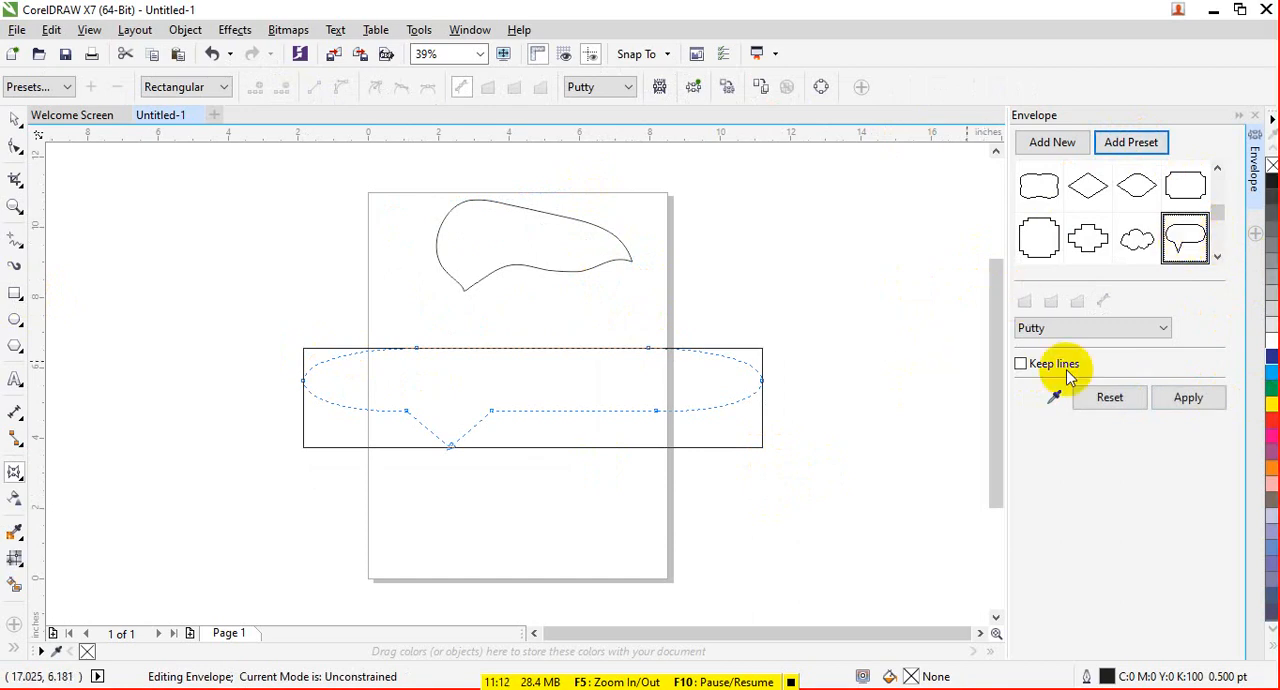
{"action": "left_click", "coordinate": [1180, 398]}
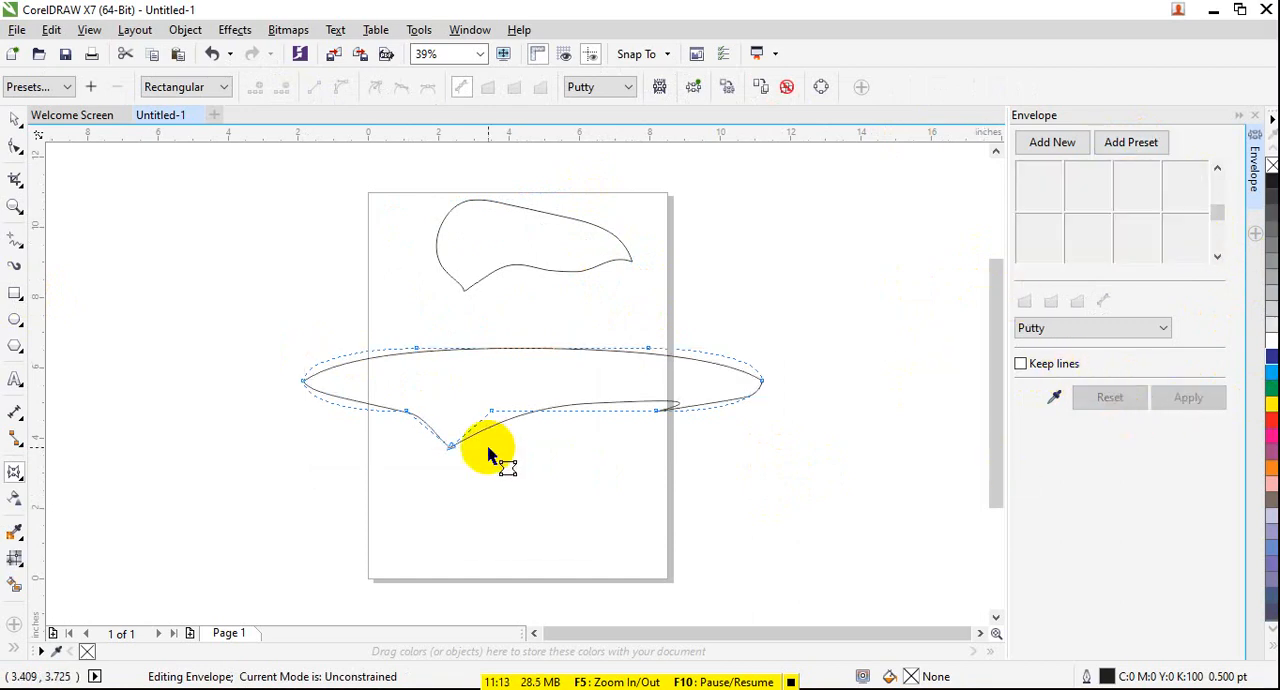
- Apply the stepped-corner square preset envelope to the warped rectangle, followed by the circle preset
{"action": "left_click", "coordinate": [1131, 143]}
{"action": "left_click", "coordinate": [1035, 240]}
{"action": "left_click", "coordinate": [1186, 397]}
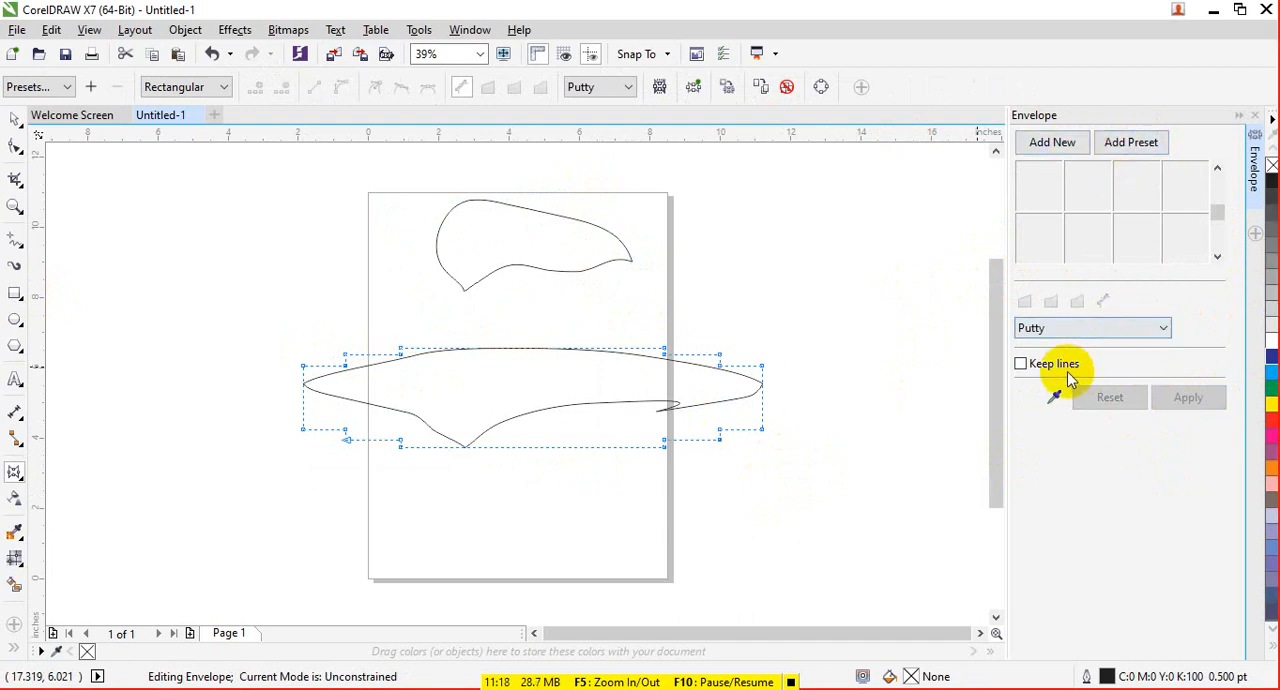
{"action": "left_click", "coordinate": [1070, 328]}
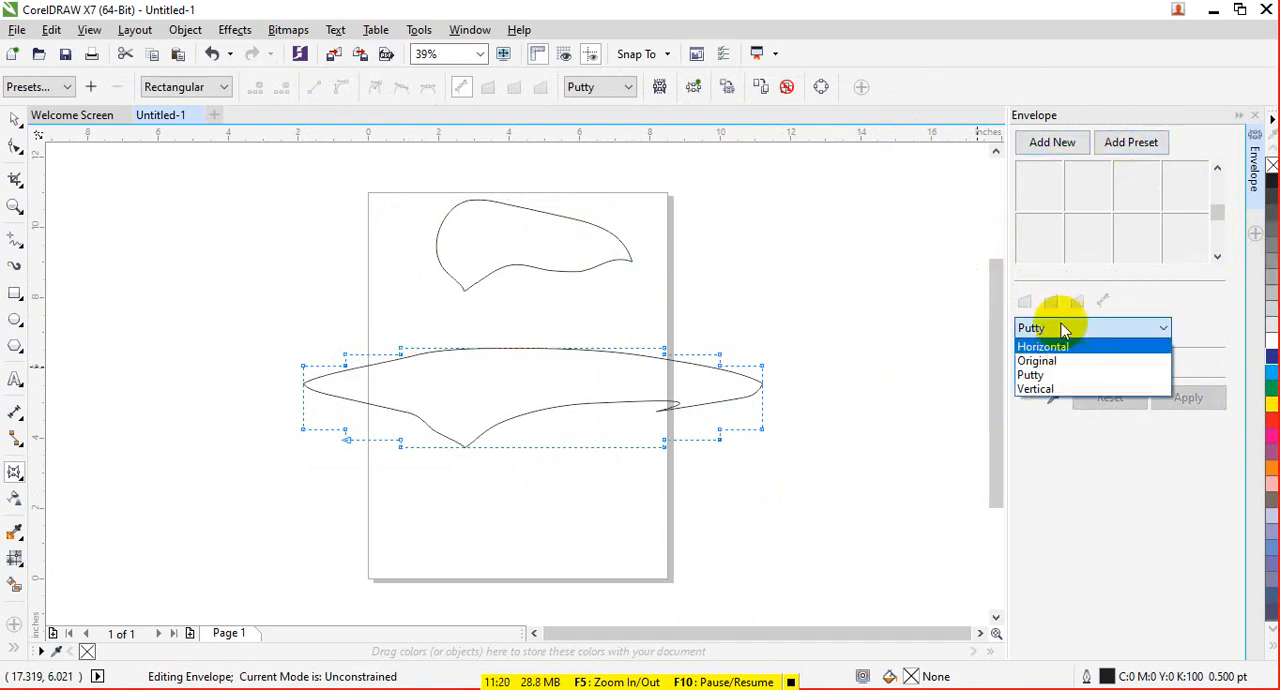
{"action": "left_click", "coordinate": [1140, 143]}
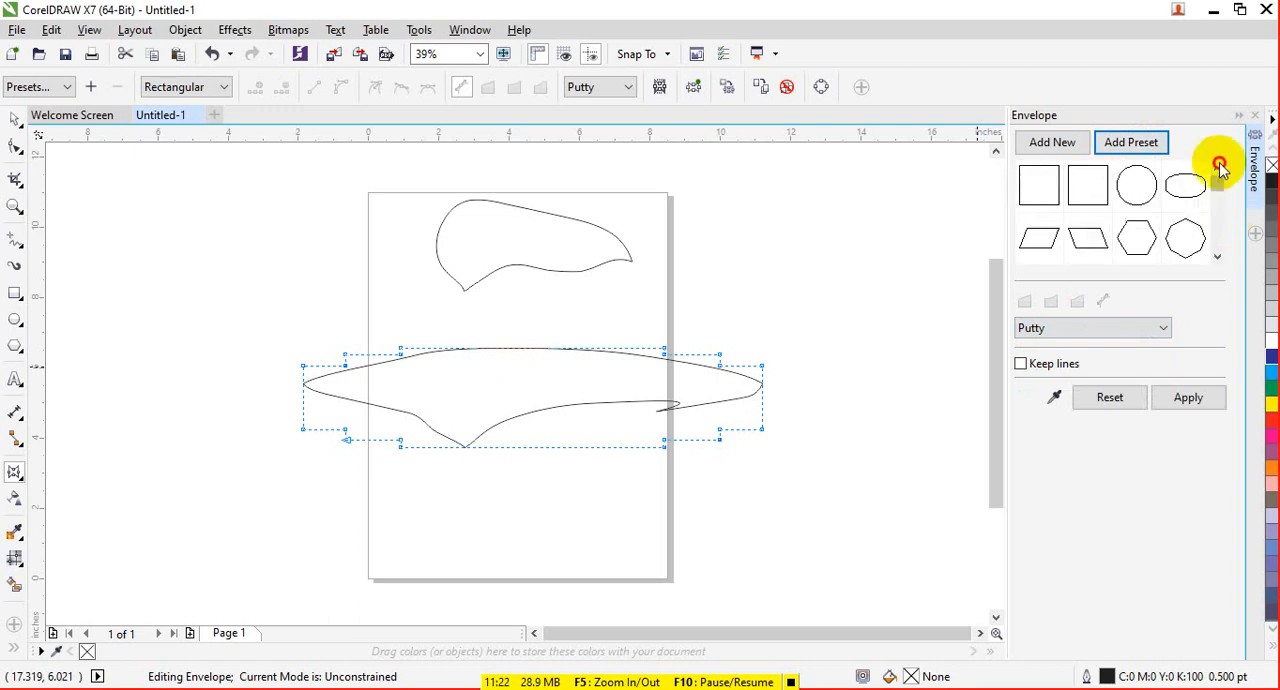
{"action": "left_click", "coordinate": [1140, 183]}
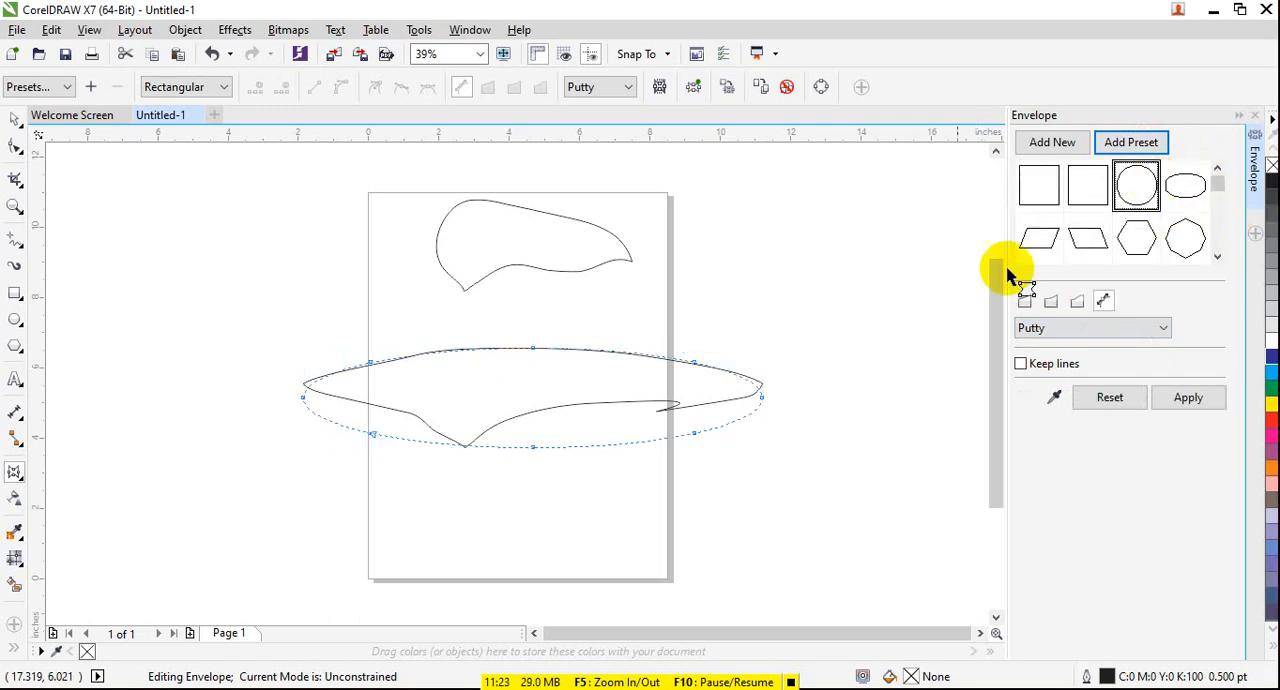
{"action": "left_click", "coordinate": [1186, 399]}
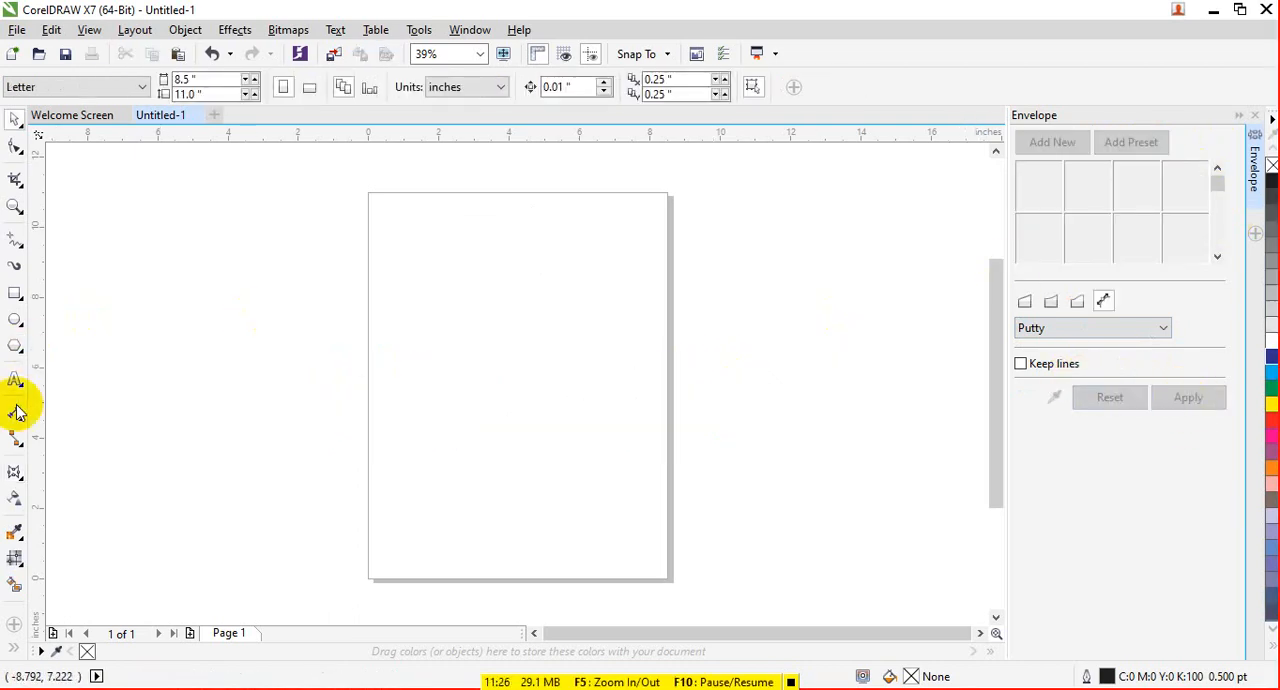
- Add the artistic text "Microsoft Office" in Arial across the page, enlarged to about 14.2 inches wide
{"action": "left_click", "coordinate": [16, 381]}
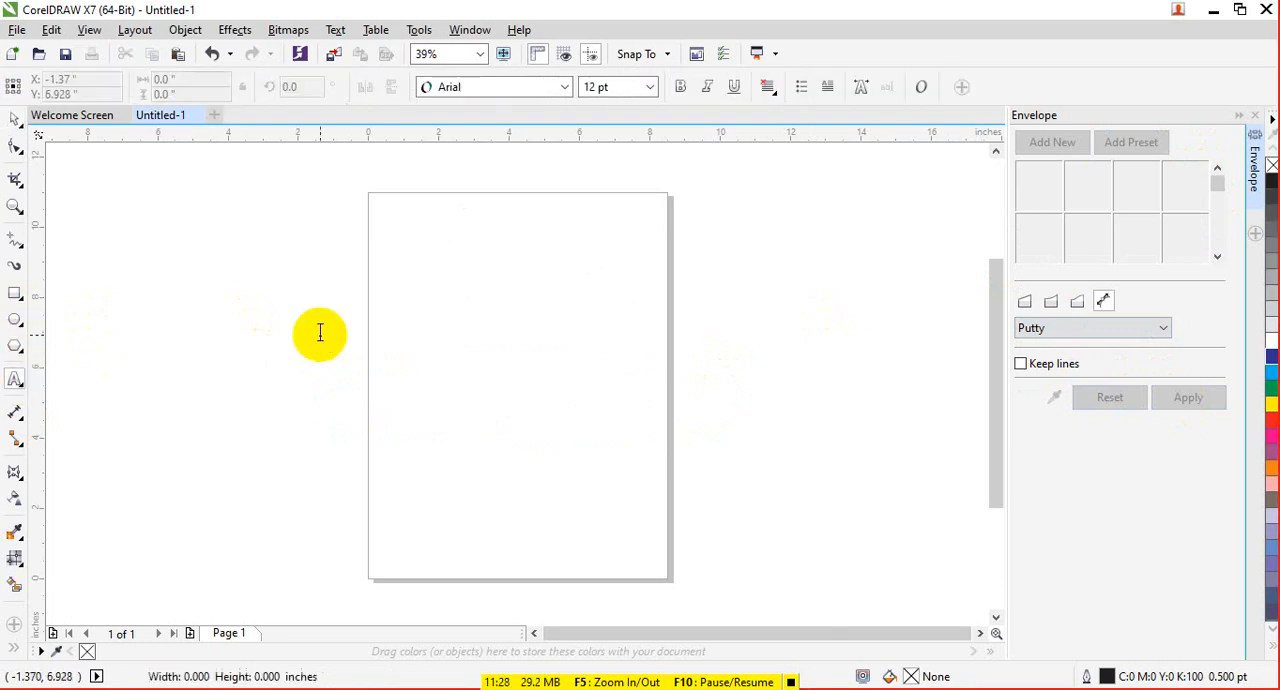
{"action": "left_click", "coordinate": [320, 330]}
{"action": "type", "text": "Microsoft Office"}
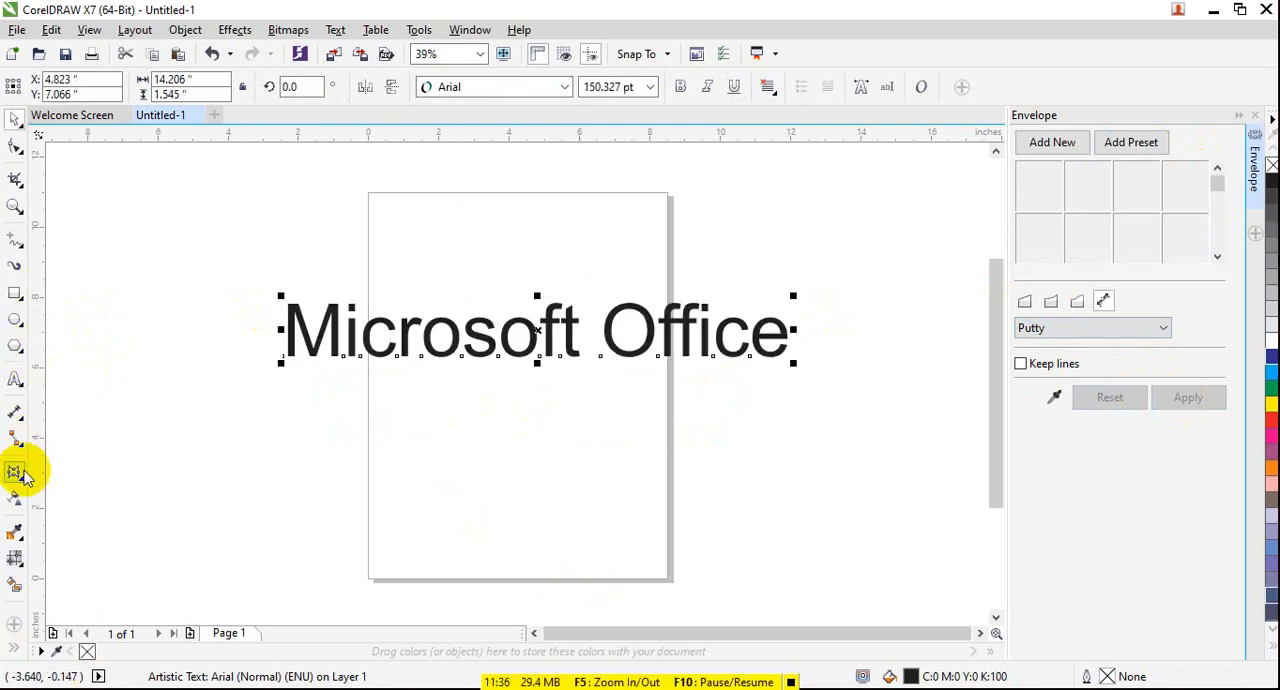
- Bulge the text with the Envelope tool by pulling its upper middle node up and lower middle node down, and choose the rectangular preset
{"action": "left_click", "coordinate": [17, 474]}
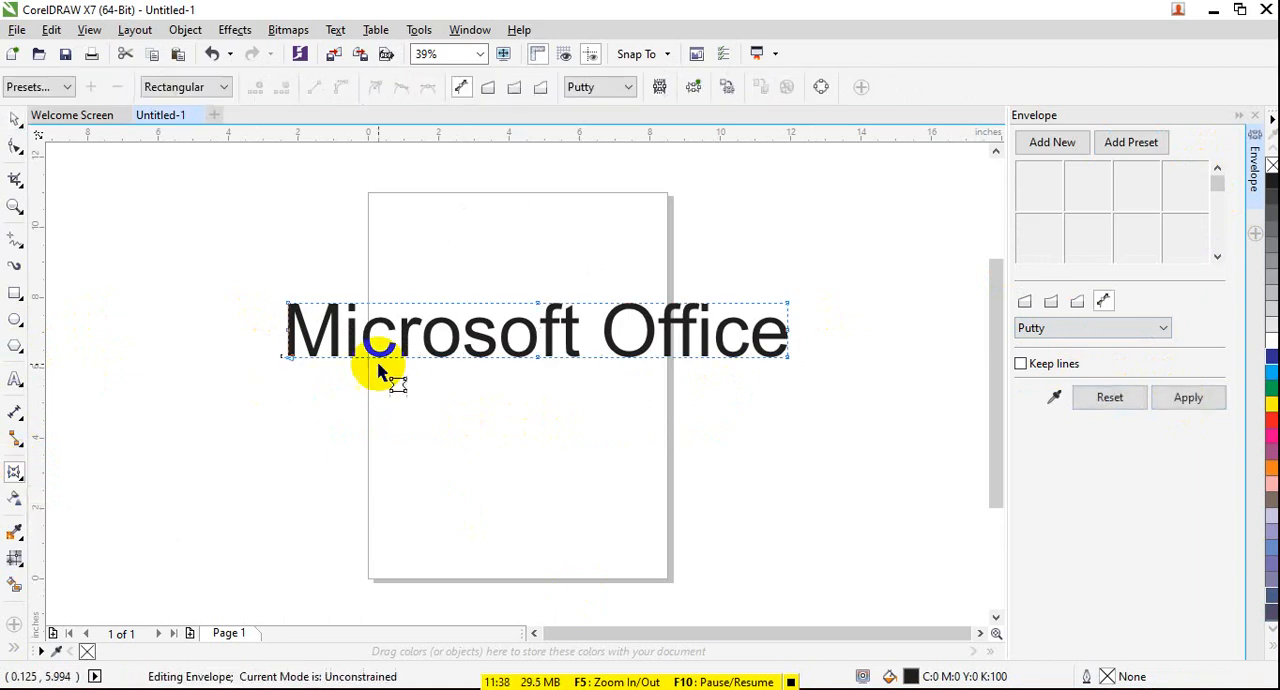
{"action": "left_click_drag", "start_coordinate": [538, 304], "coordinate": [539, 257]}
{"action": "left_click_drag", "start_coordinate": [540, 370], "coordinate": [542, 378]}
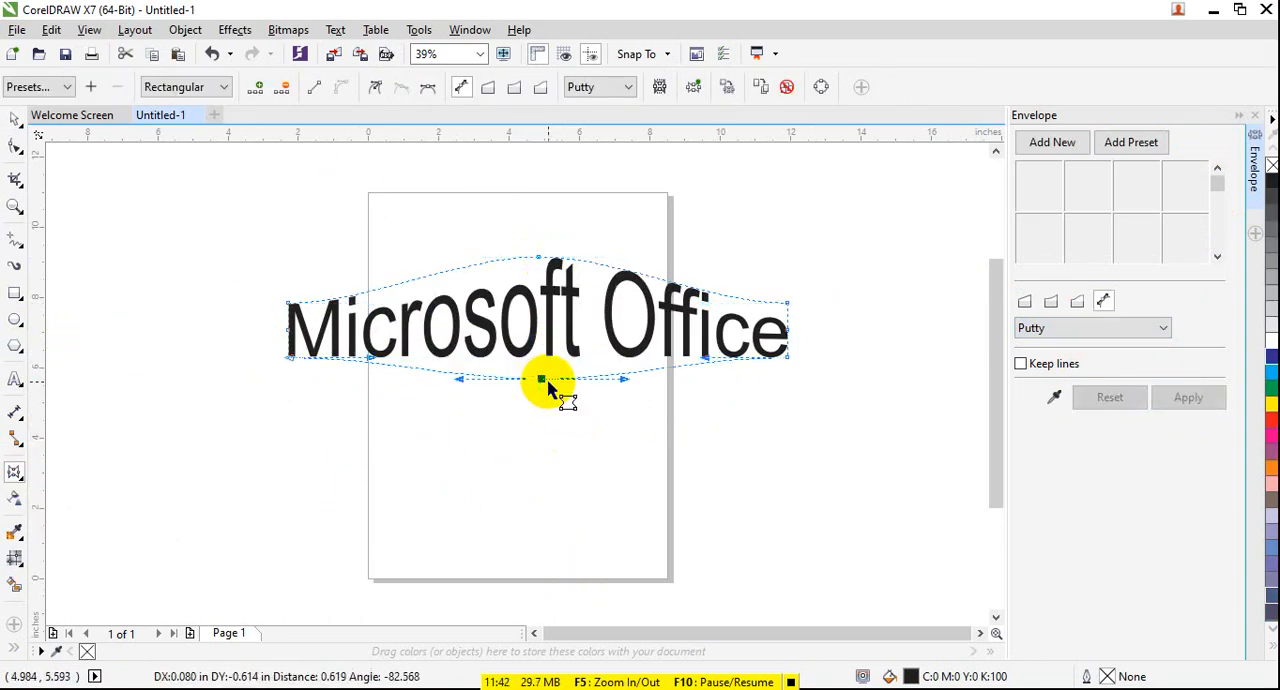
{"action": "left_click", "coordinate": [22, 87]}
{"action": "left_click", "coordinate": [57, 126]}
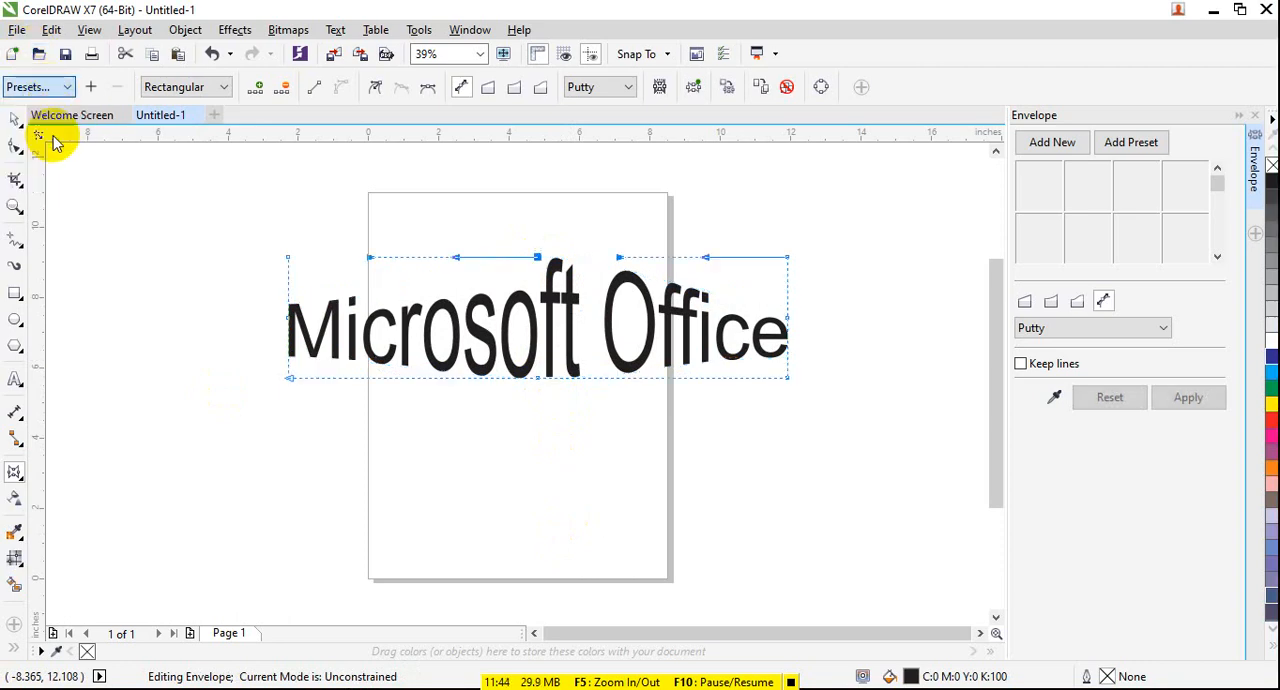
- Curve the envelope's upper edge with the upper left corner's and upper middle node's handles, and pull the lower middle node up
{"action": "left_click", "coordinate": [537, 257]}
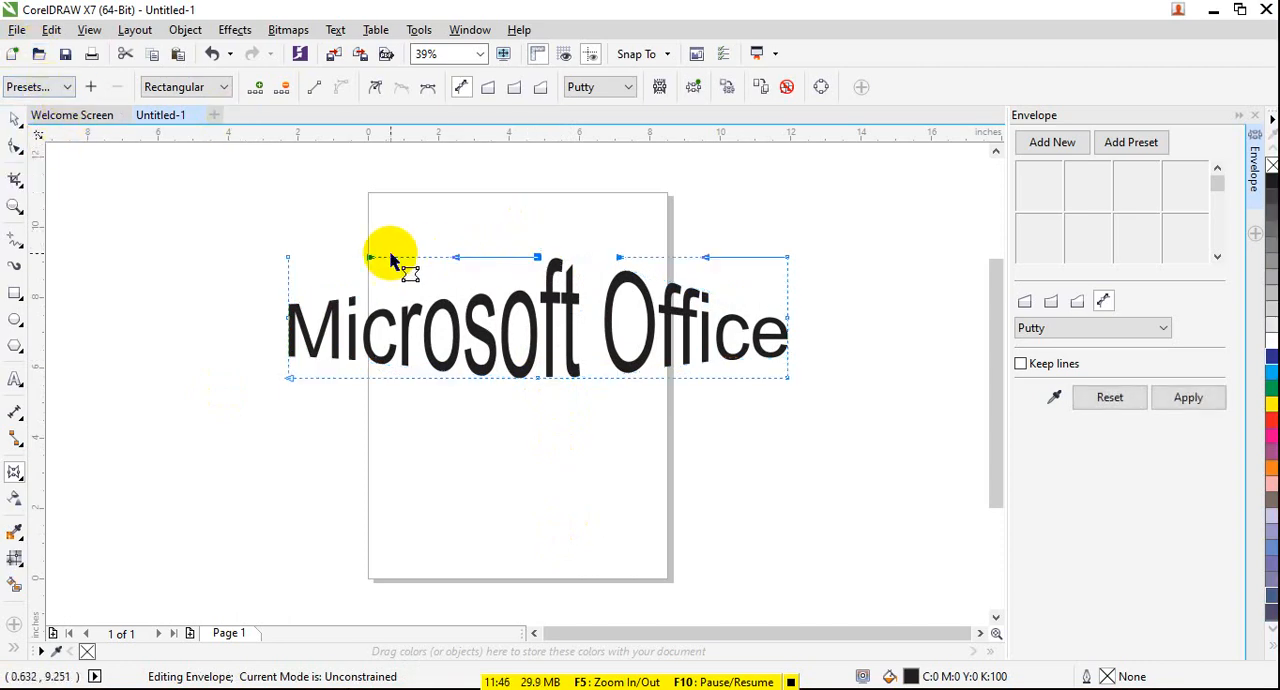
{"action": "left_click_drag", "start_coordinate": [370, 257], "coordinate": [410, 300]}
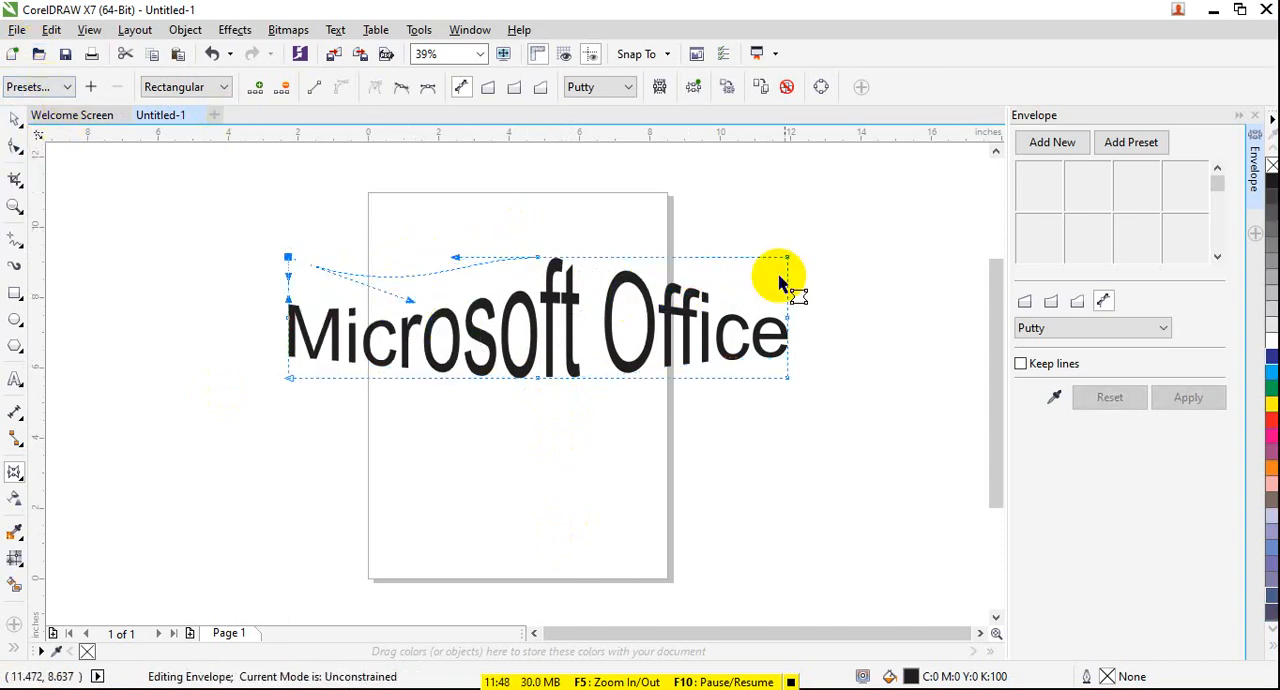
{"action": "left_click_drag", "start_coordinate": [455, 259], "coordinate": [612, 270]}
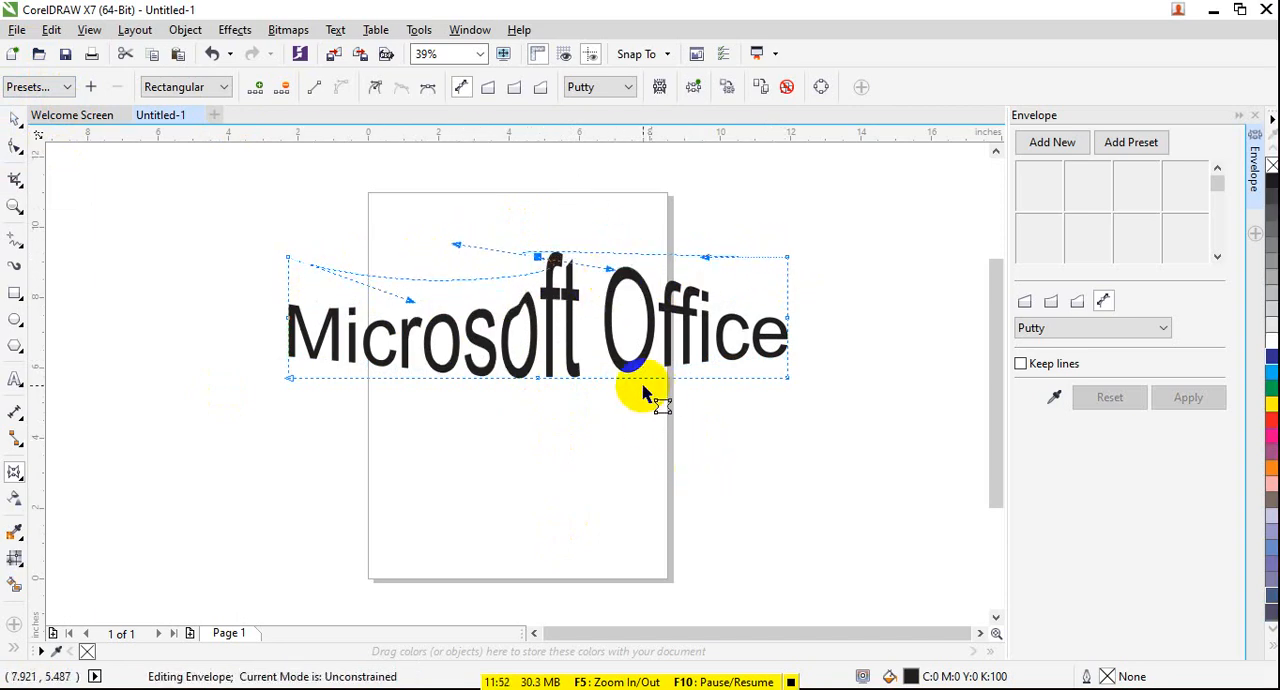
{"action": "left_click_drag", "start_coordinate": [546, 390], "coordinate": [551, 331]}
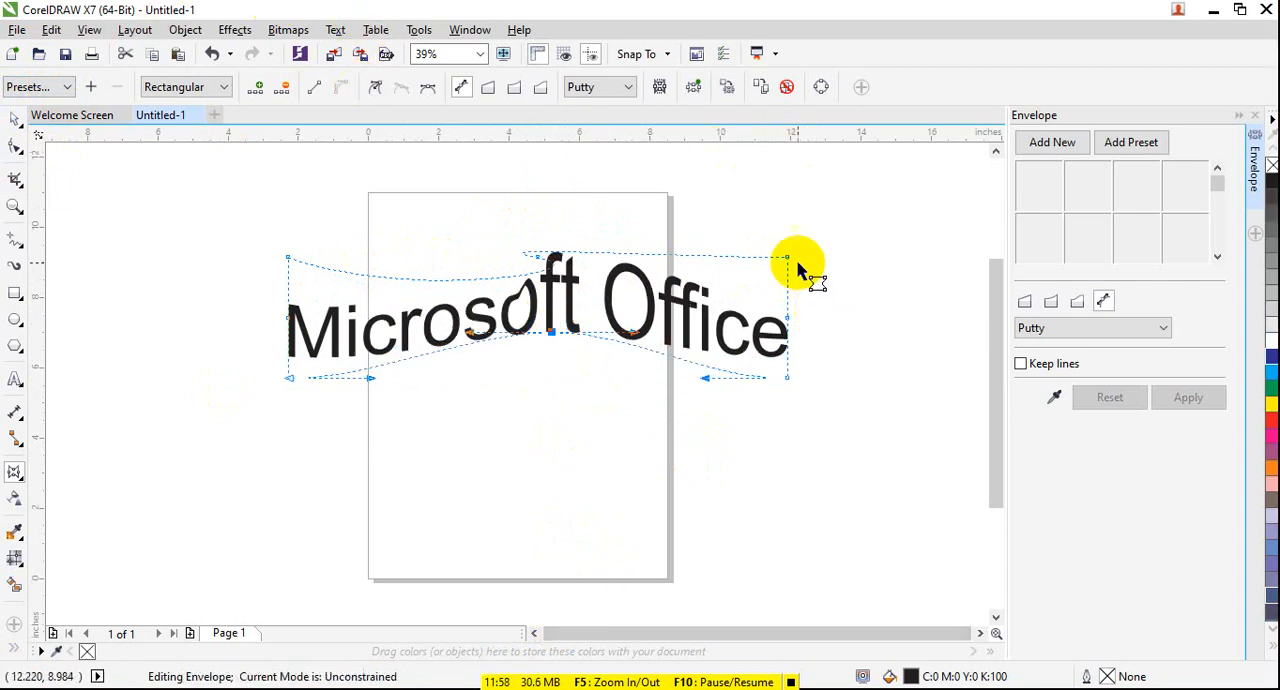
- Flare the envelope's right side outward at both corners, tilt the upper middle node's handle up, and lower the bottom middle node slightly
{"action": "left_click_drag", "start_coordinate": [785, 260], "coordinate": [838, 208]}
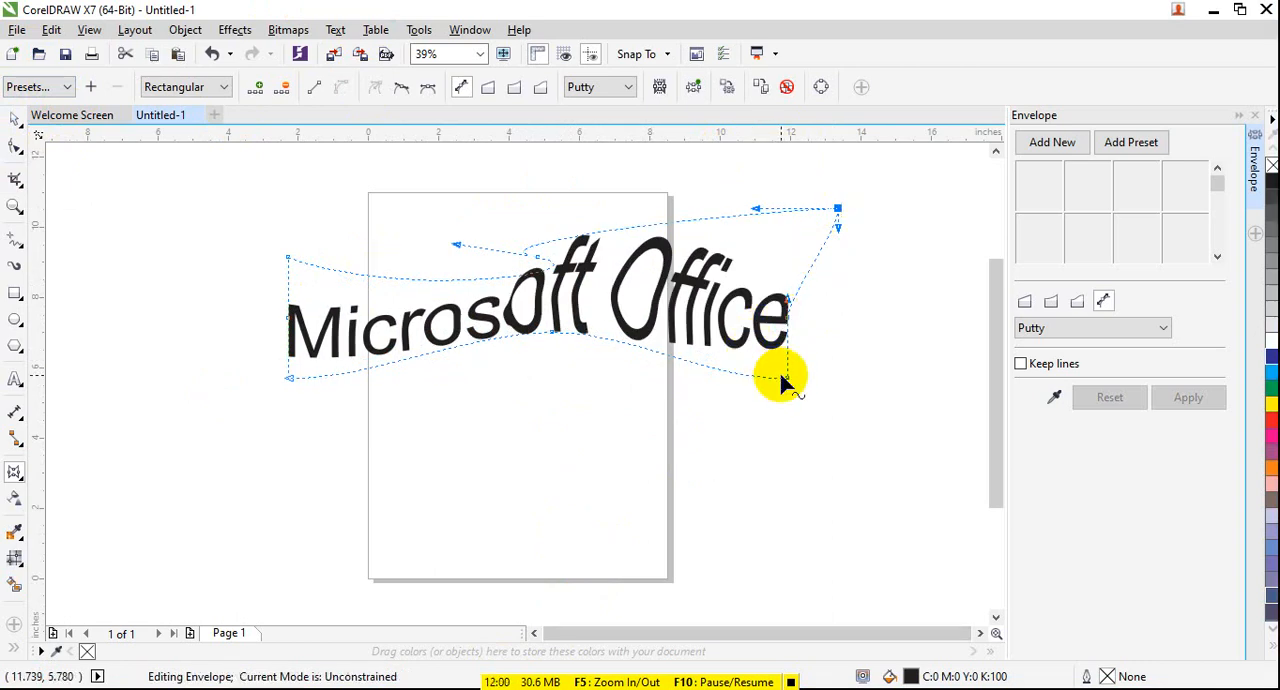
{"action": "left_click_drag", "start_coordinate": [783, 380], "coordinate": [850, 410]}
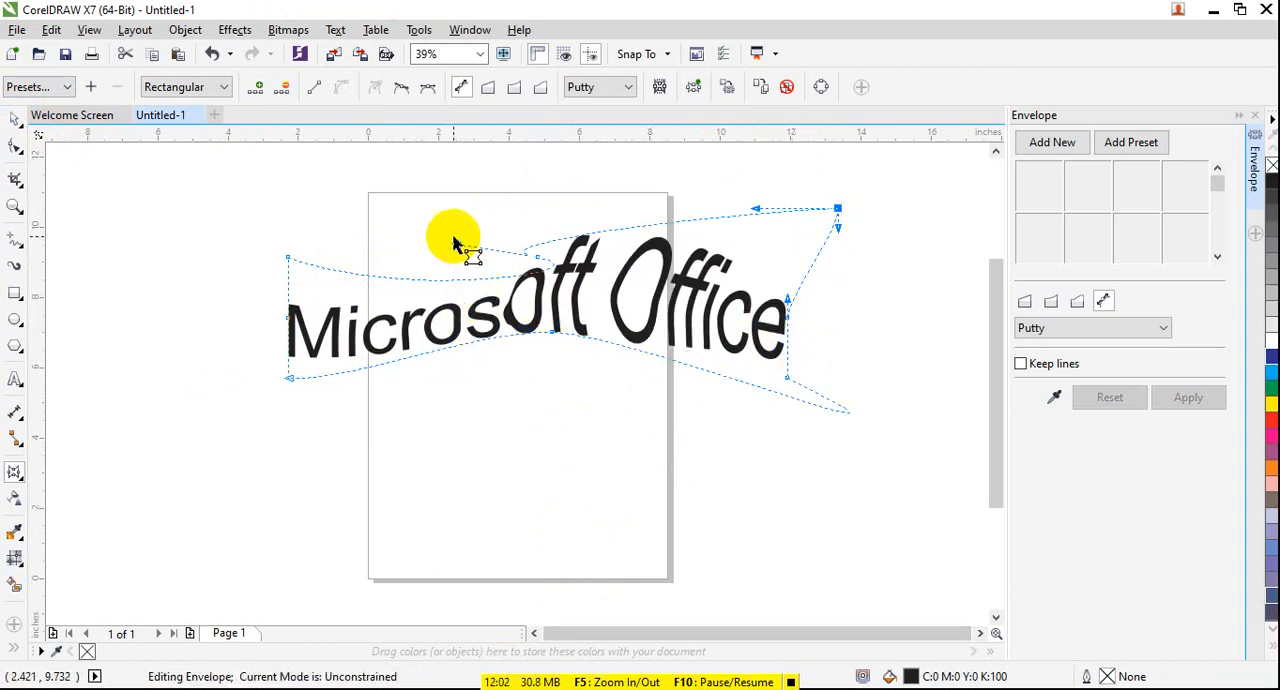
{"action": "left_click_drag", "start_coordinate": [457, 247], "coordinate": [431, 195]}
{"action": "left_click_drag", "start_coordinate": [545, 338], "coordinate": [557, 363]}
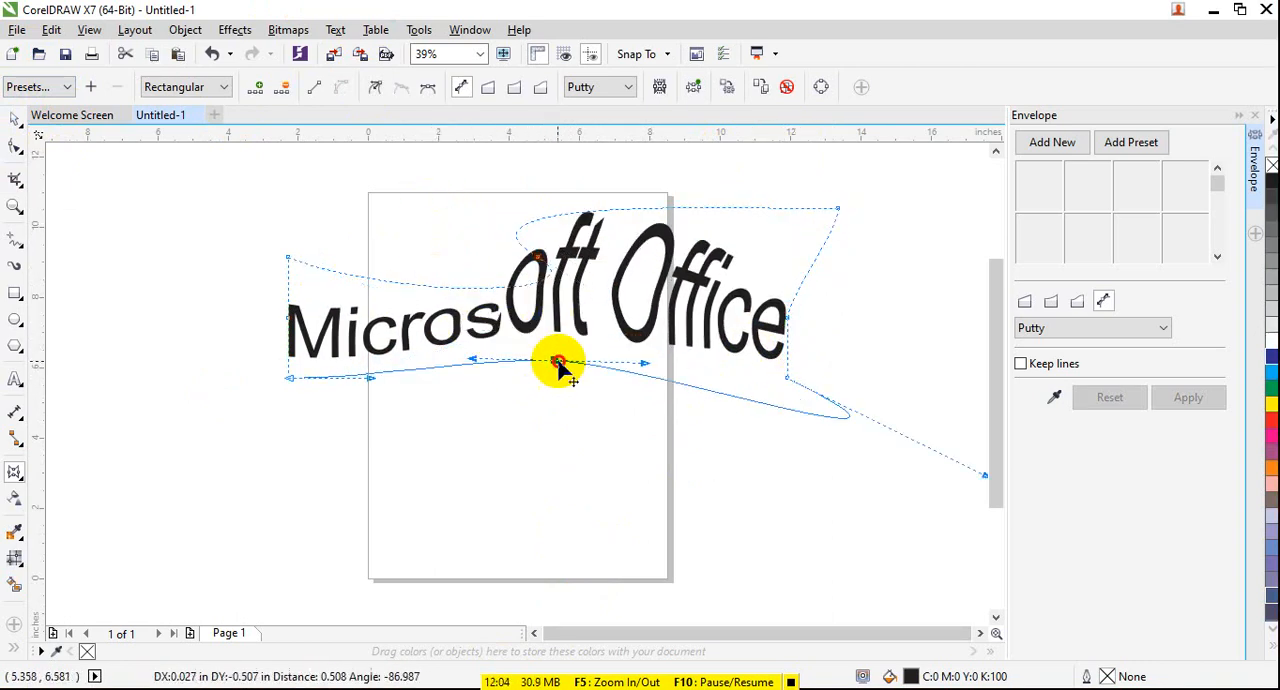
- Deselect the warped text and undo all its envelope edits
{"action": "left_click", "coordinate": [8, 119]}
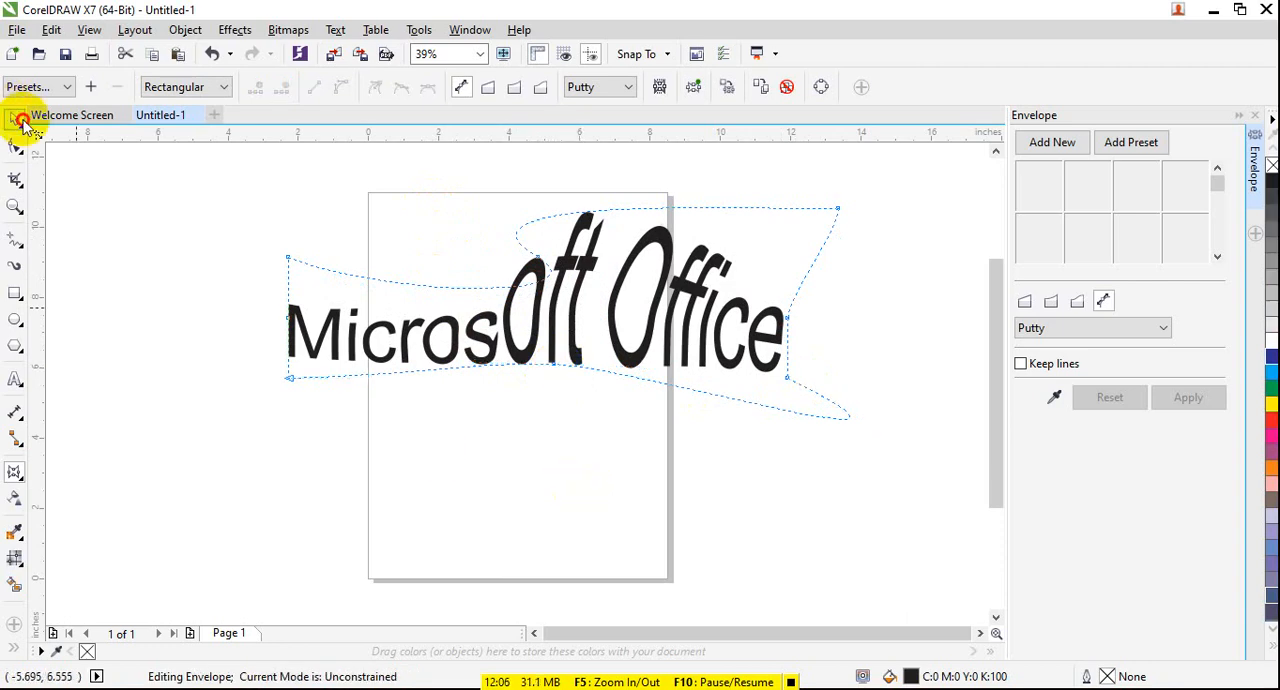
{"action": "left_click", "coordinate": [311, 466]}
{"action": "key", "text": "ctrl+z"}
{"action": "key", "text": "ctrl+z"}
{"action": "key", "text": "ctrl+z"}
{"action": "key", "text": "ctrl+z"}
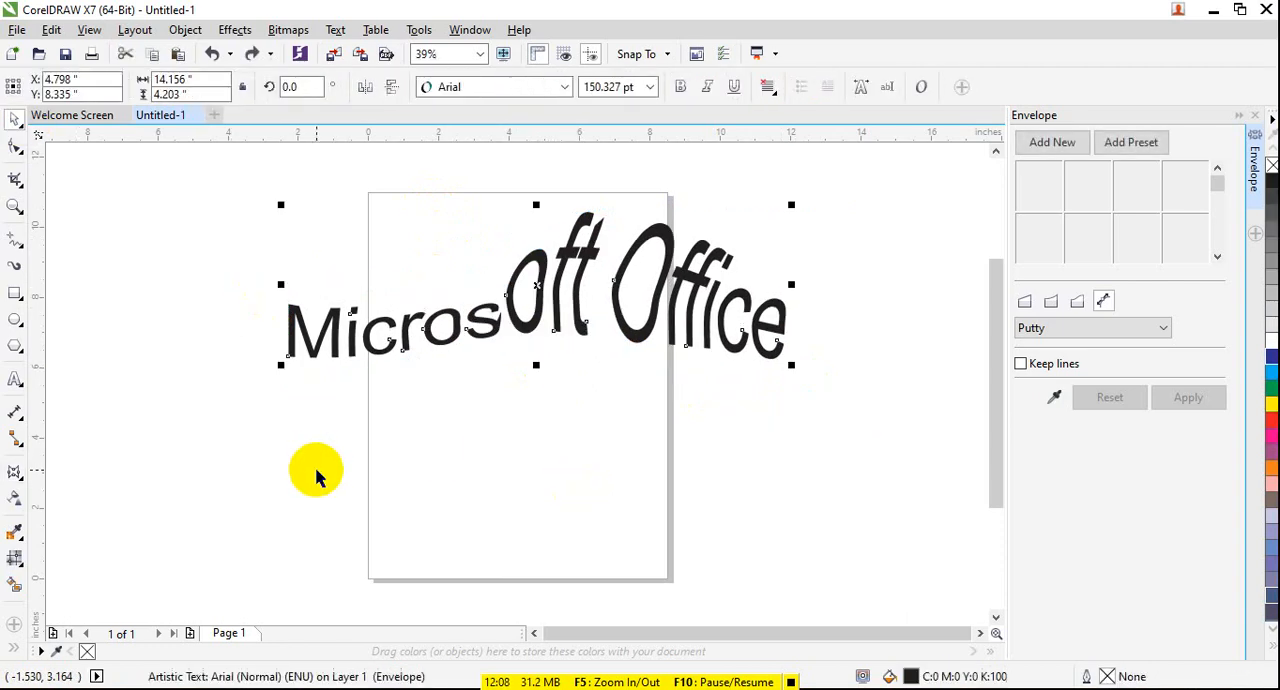
{"action": "key", "text": "ctrl+z"}
{"action": "key", "text": "ctrl+z"}
{"action": "key", "text": "ctrl+z"}
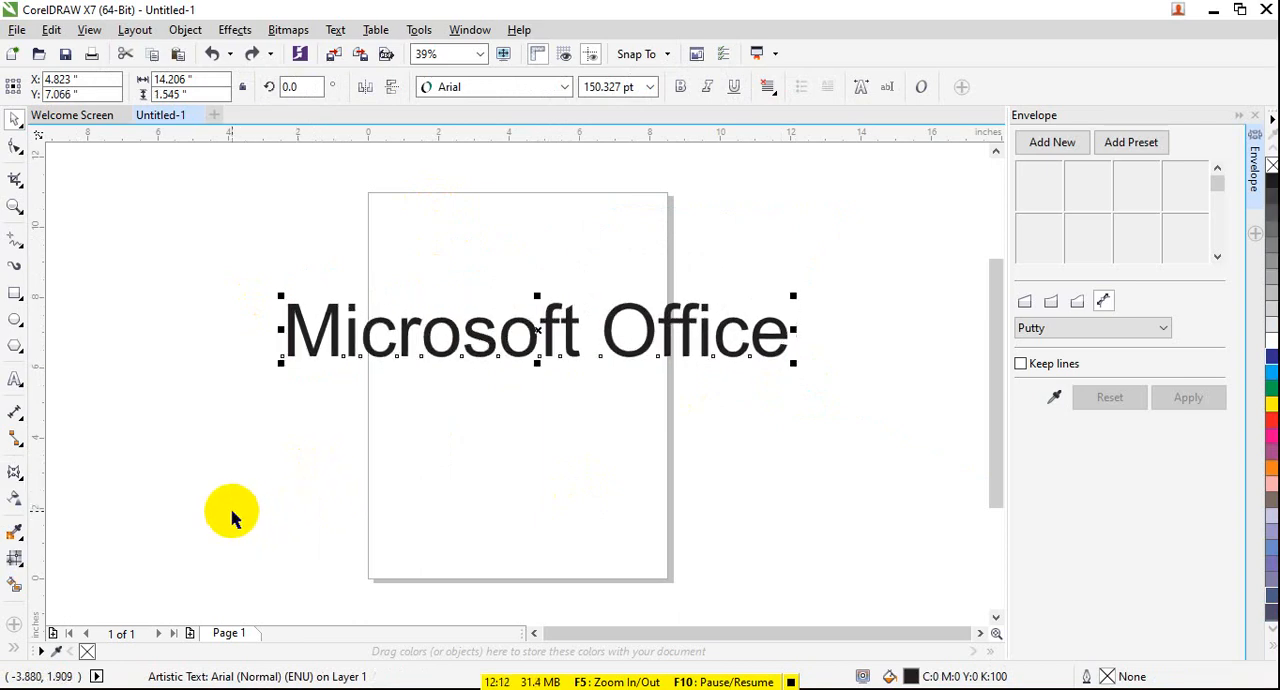
- Try the octagon preset envelope on the "Microsoft Office" text, and undo it
{"action": "left_click", "coordinate": [14, 471]}
{"action": "left_click", "coordinate": [1150, 142]}
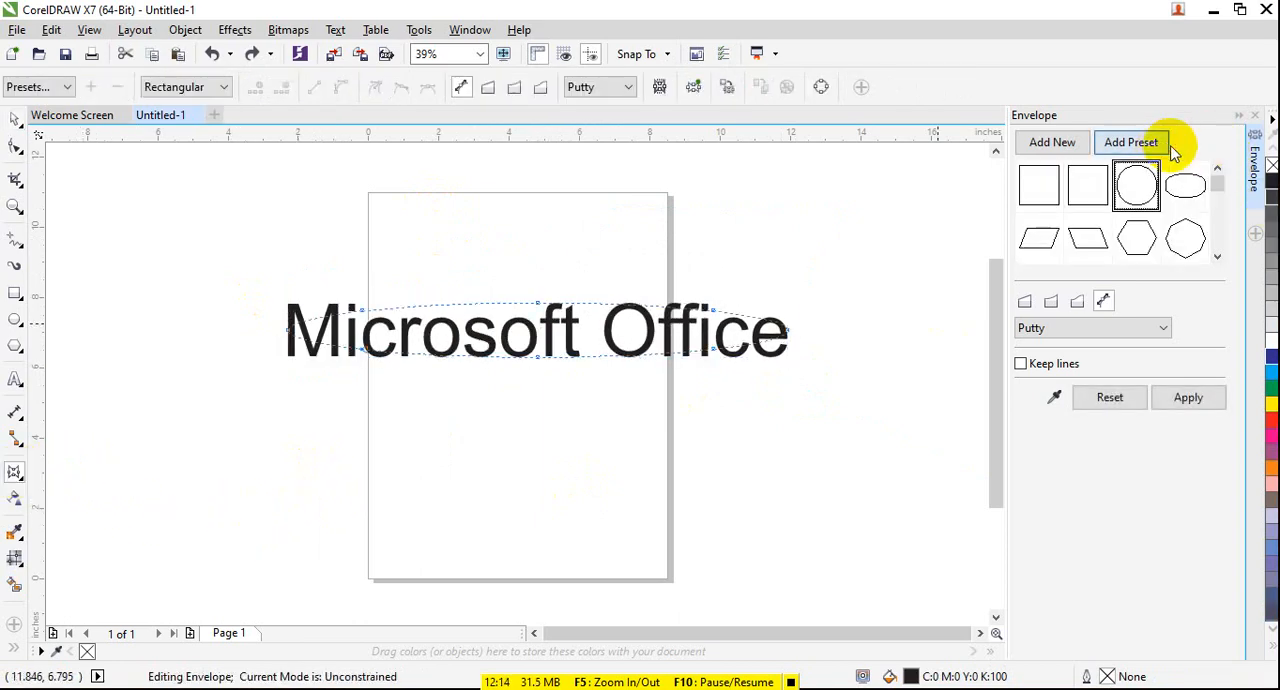
{"action": "left_click", "coordinate": [1185, 238]}
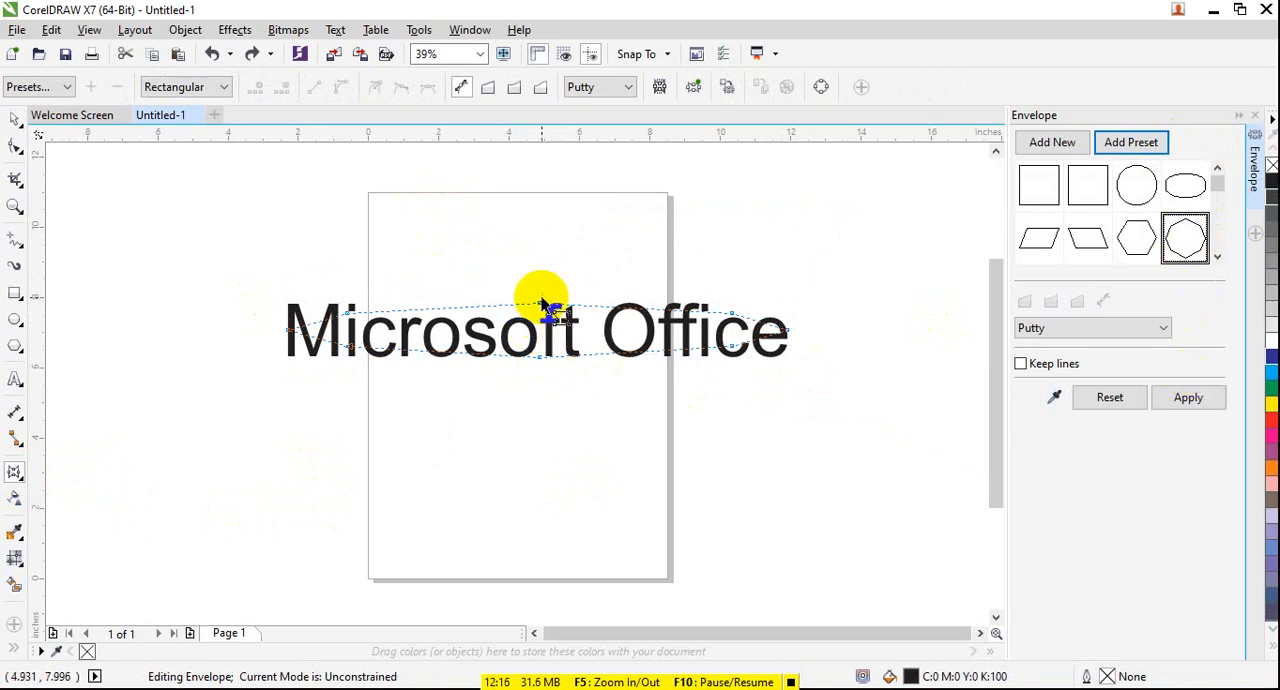
{"action": "left_click", "coordinate": [1188, 397]}
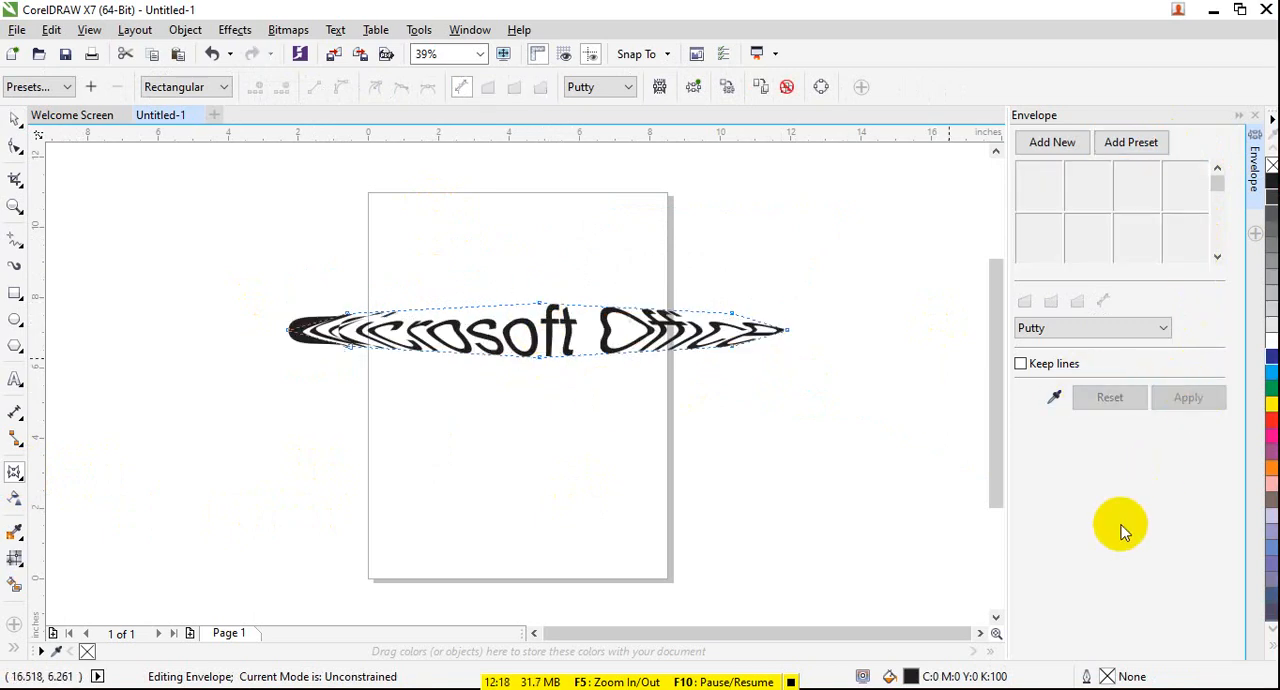
{"action": "key", "text": "ctrl+z"}
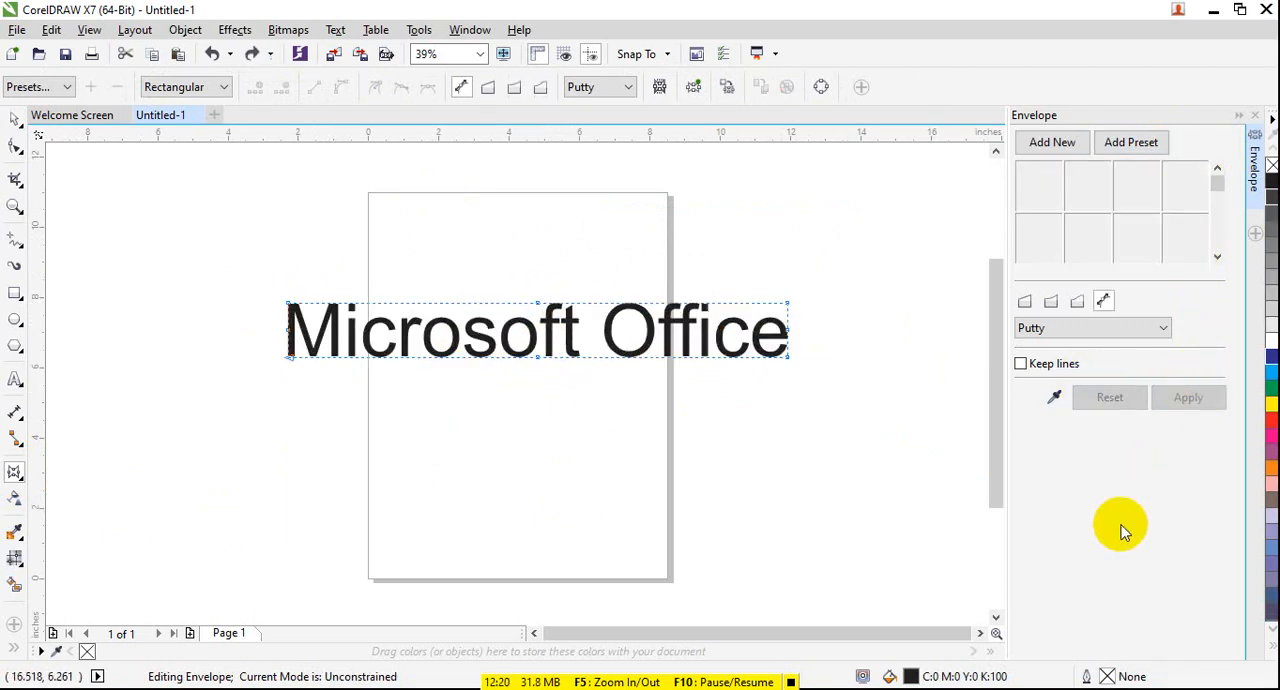
- Try the straight-sided hourglass preset envelope on the text with Putty mapping, and undo it
{"action": "left_click", "coordinate": [1140, 145]}
{"action": "left_click_drag", "start_coordinate": [1217, 185], "coordinate": [1222, 252]}
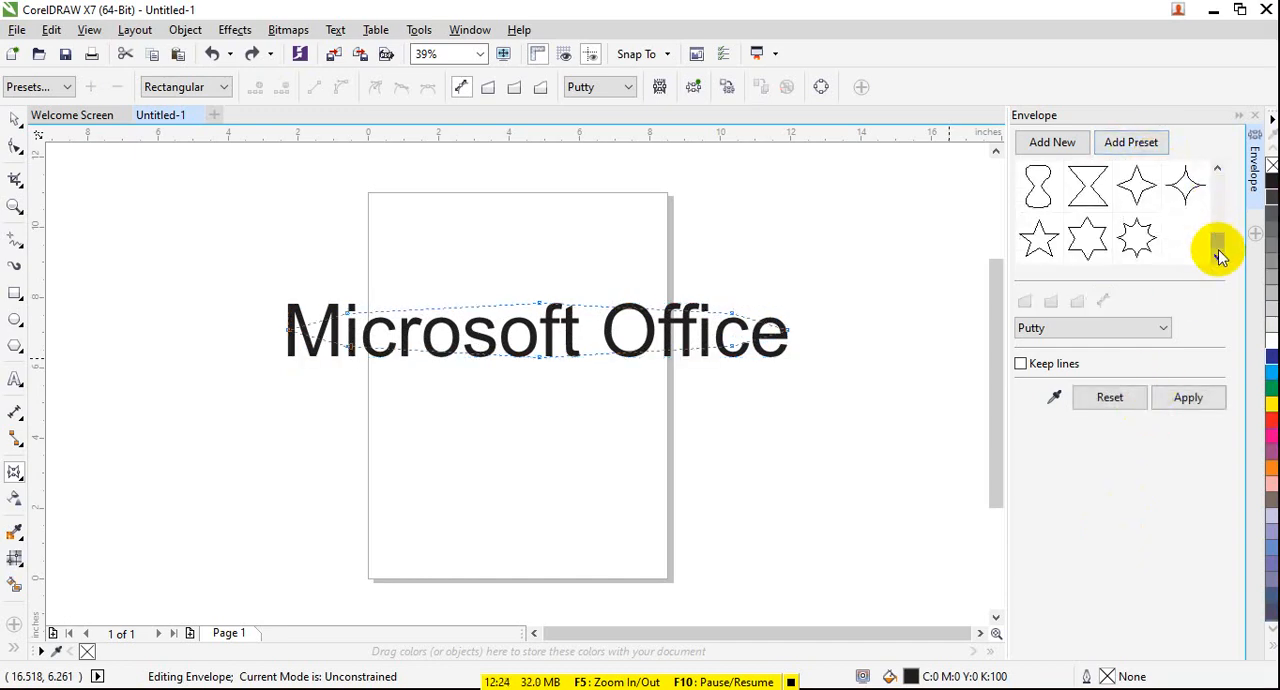
{"action": "left_click", "coordinate": [1134, 326]}
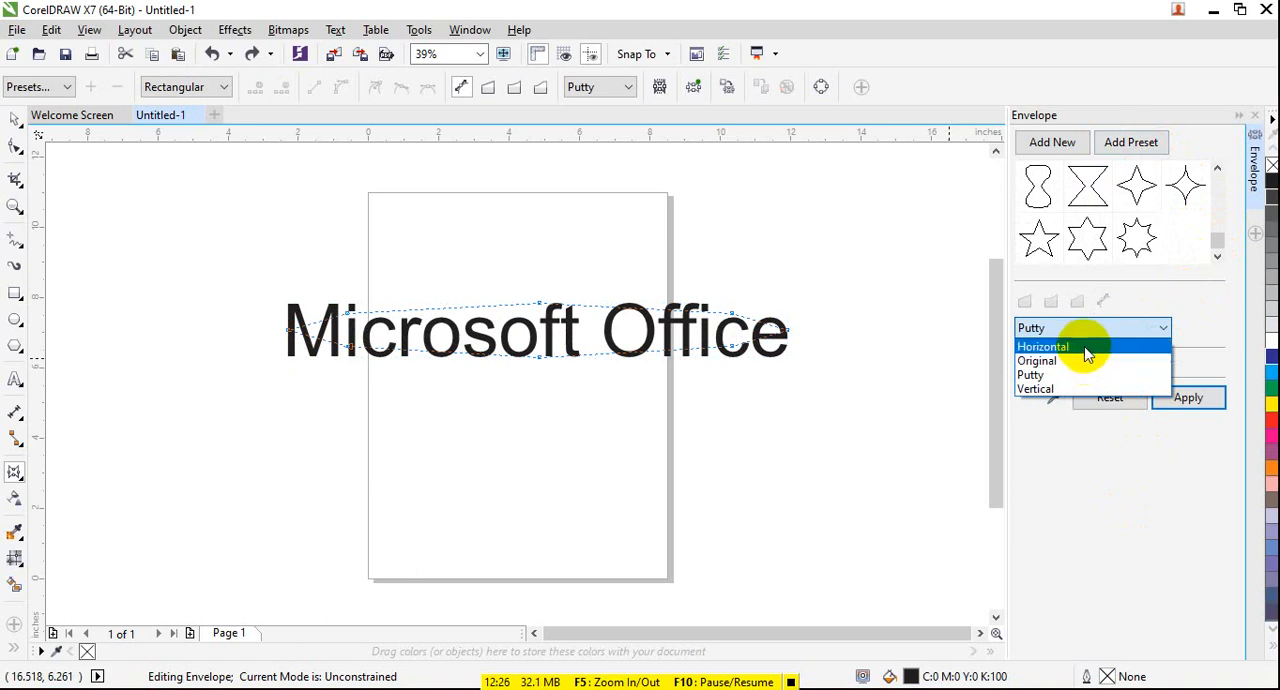
{"action": "left_click", "coordinate": [1090, 415]}
{"action": "left_click", "coordinate": [1078, 195]}
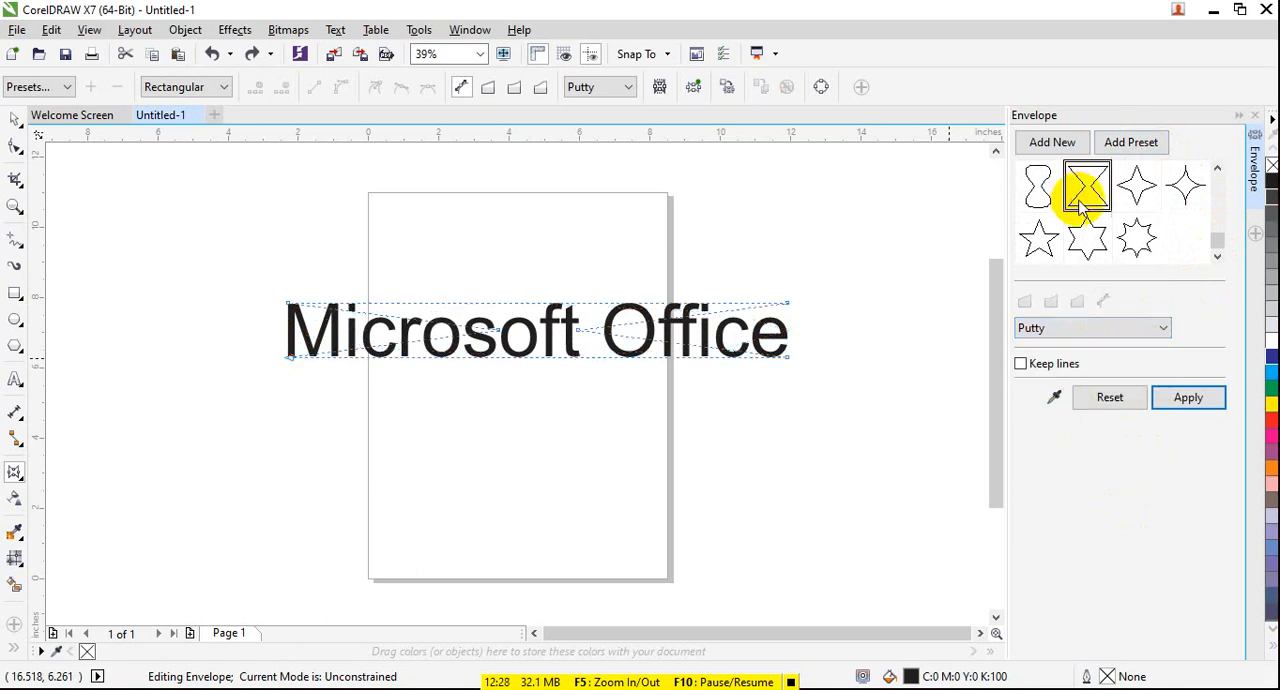
{"action": "left_click", "coordinate": [1188, 397]}
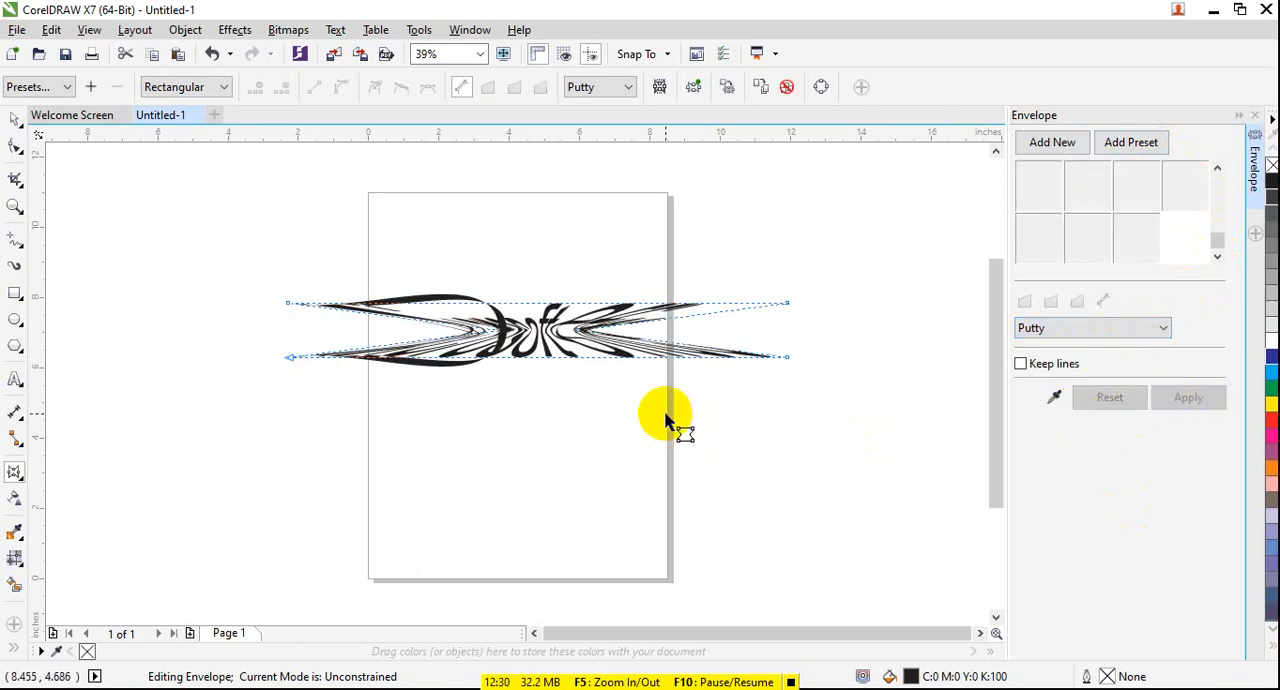
{"action": "key", "text": "ctrl+z"}
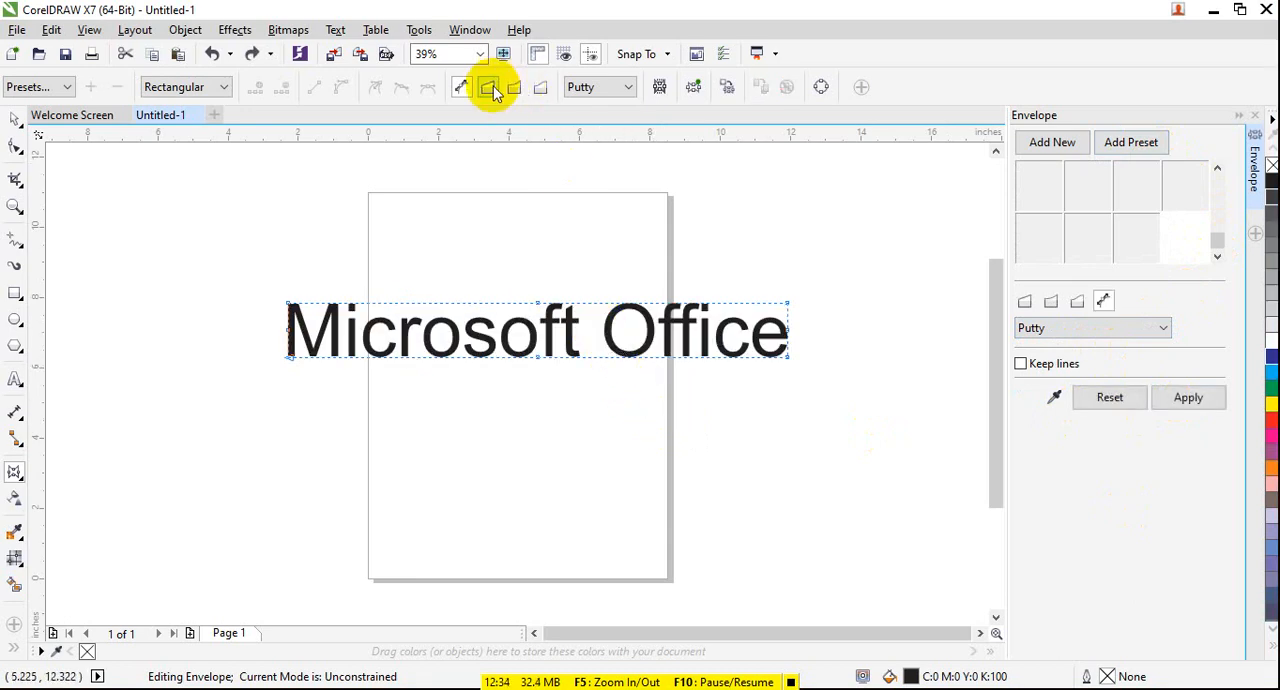
- Try Straight Line envelope mode on the text, pulling the upper middle node up and lower middle node down, and undo both changes
{"action": "left_click", "coordinate": [488, 90]}
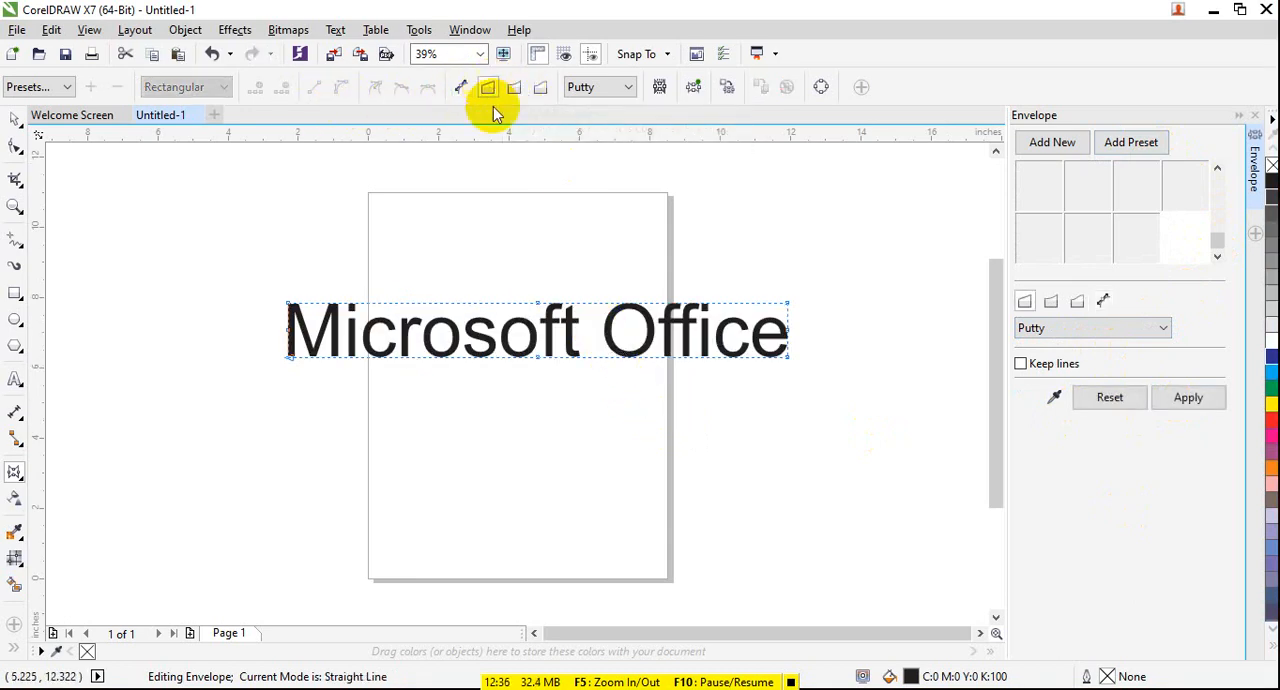
{"action": "left_click_drag", "start_coordinate": [540, 302], "coordinate": [538, 229]}
{"action": "left_click_drag", "start_coordinate": [539, 358], "coordinate": [540, 406]}
{"action": "left_click", "coordinate": [15, 119]}
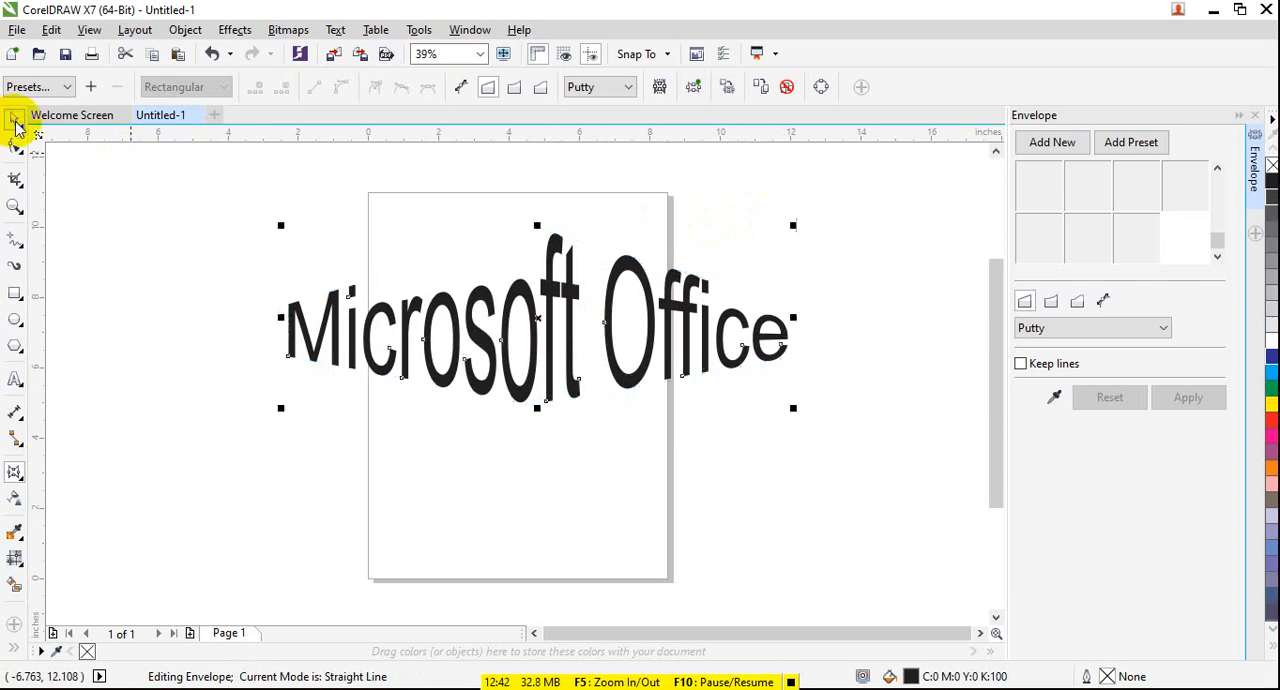
{"action": "left_click", "coordinate": [362, 525]}
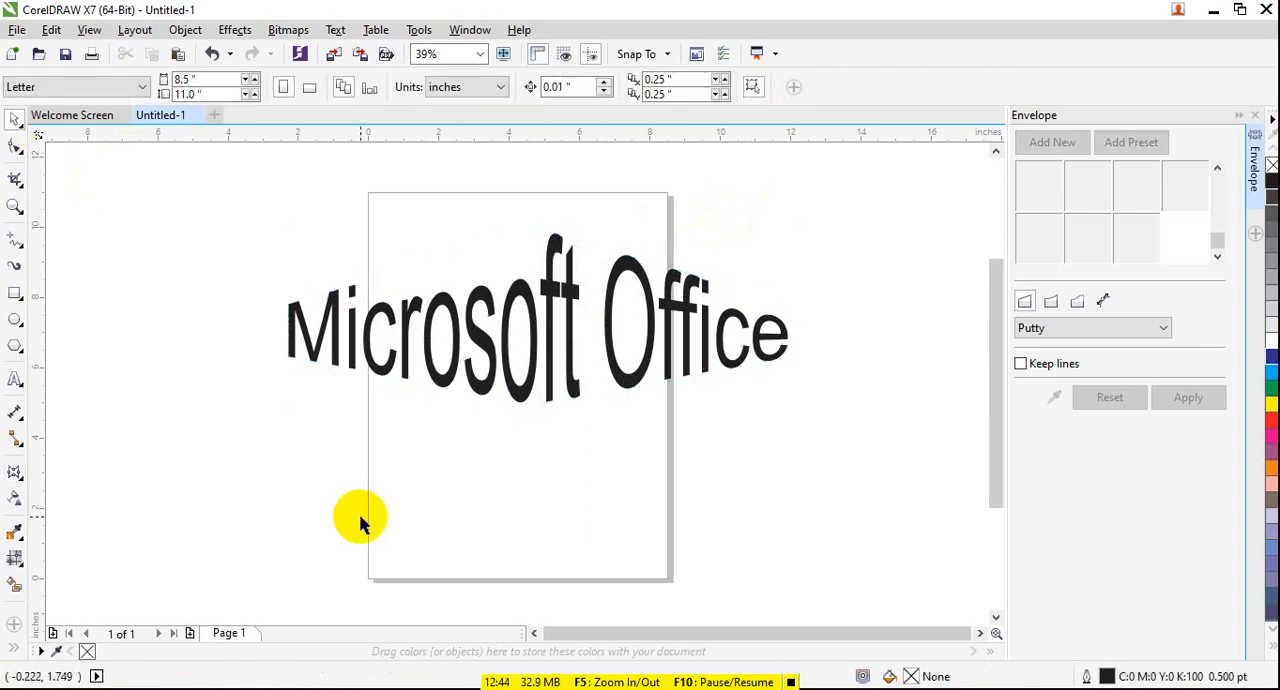
{"action": "key", "text": "ctrl+z"}
{"action": "key", "text": "ctrl+z"}
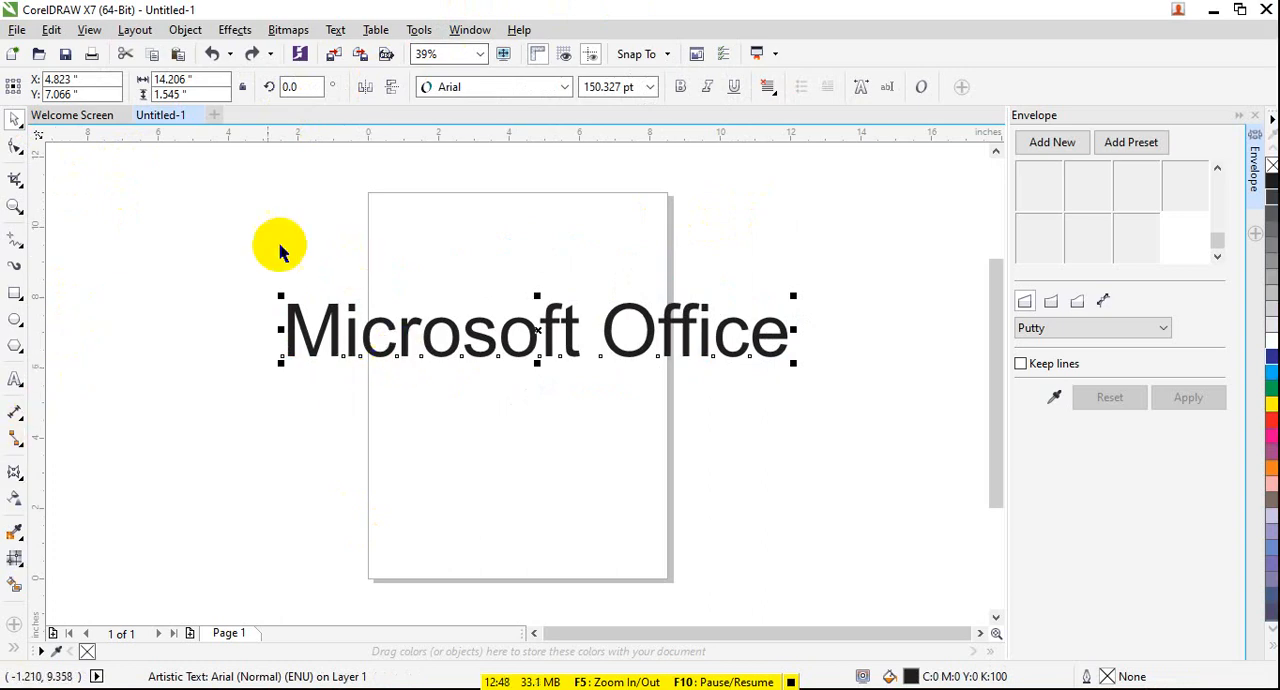
- Open the choice of interactive effect tools for the selected "Microsoft Office" text
{"action": "left_click", "coordinate": [33, 494]}
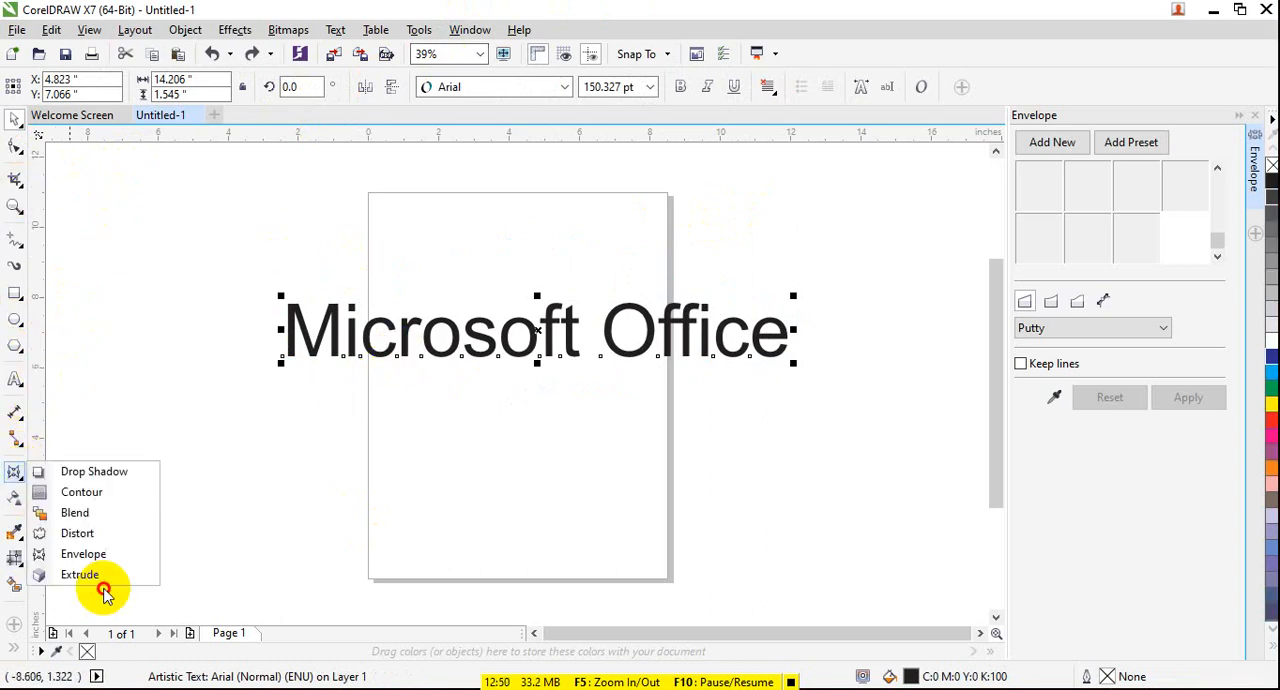
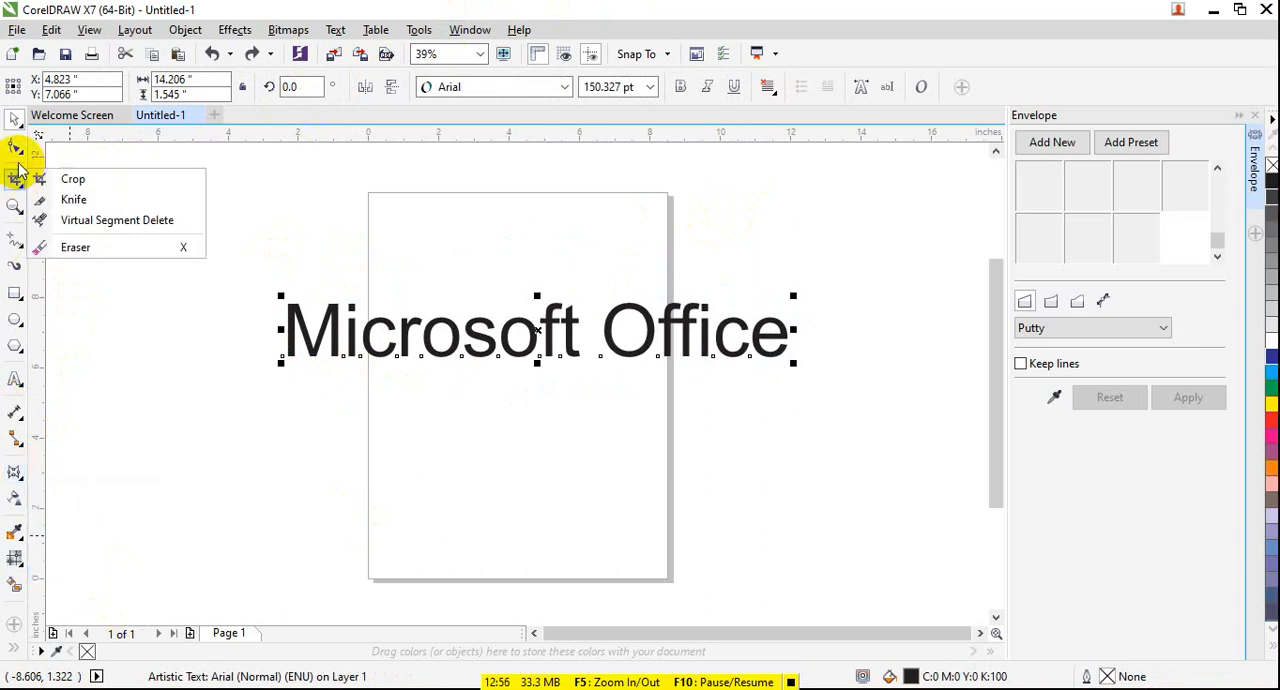
- Delete the "Microsoft Office" text and close the Envelope settings
{"action": "left_click", "coordinate": [15, 120]}
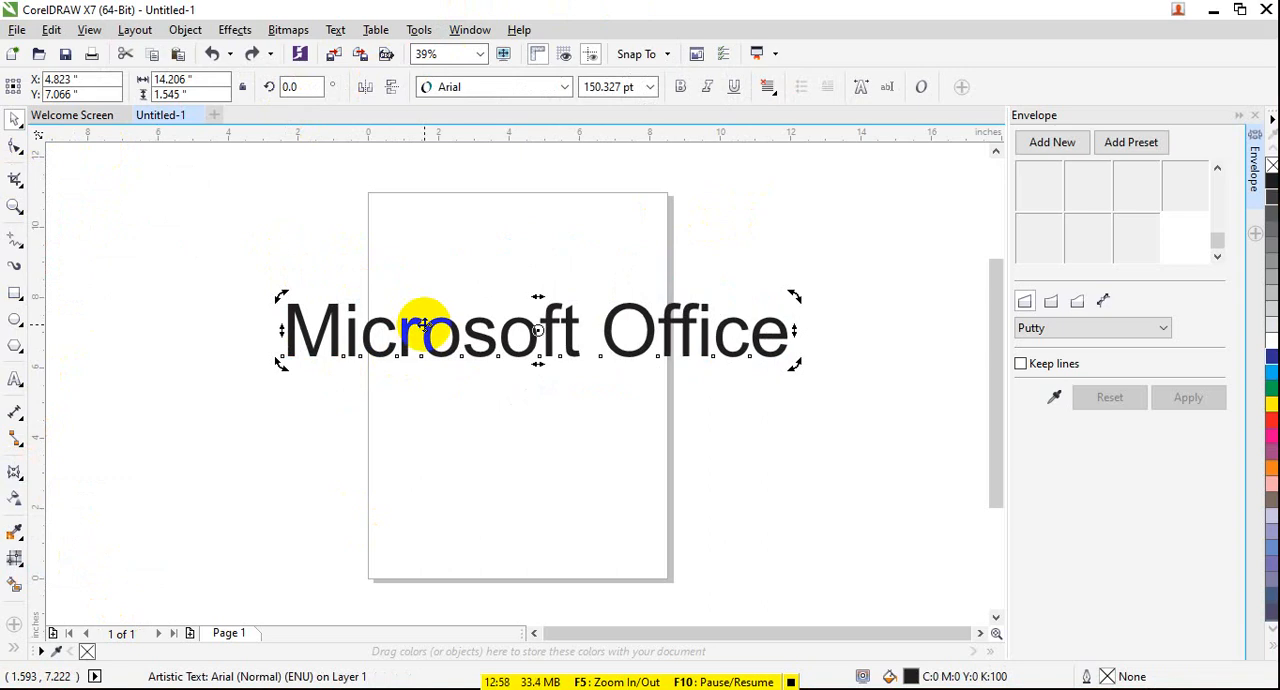
{"action": "key", "text": "Delete"}
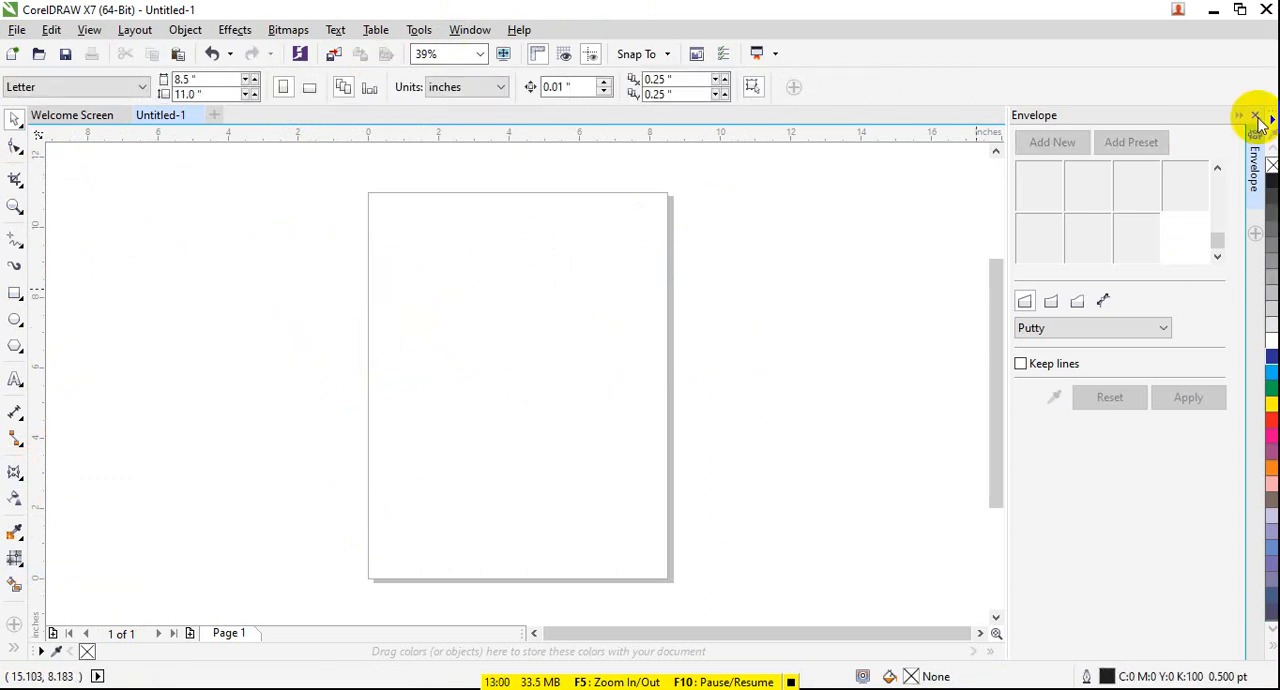
{"action": "left_click", "coordinate": [1256, 117]}
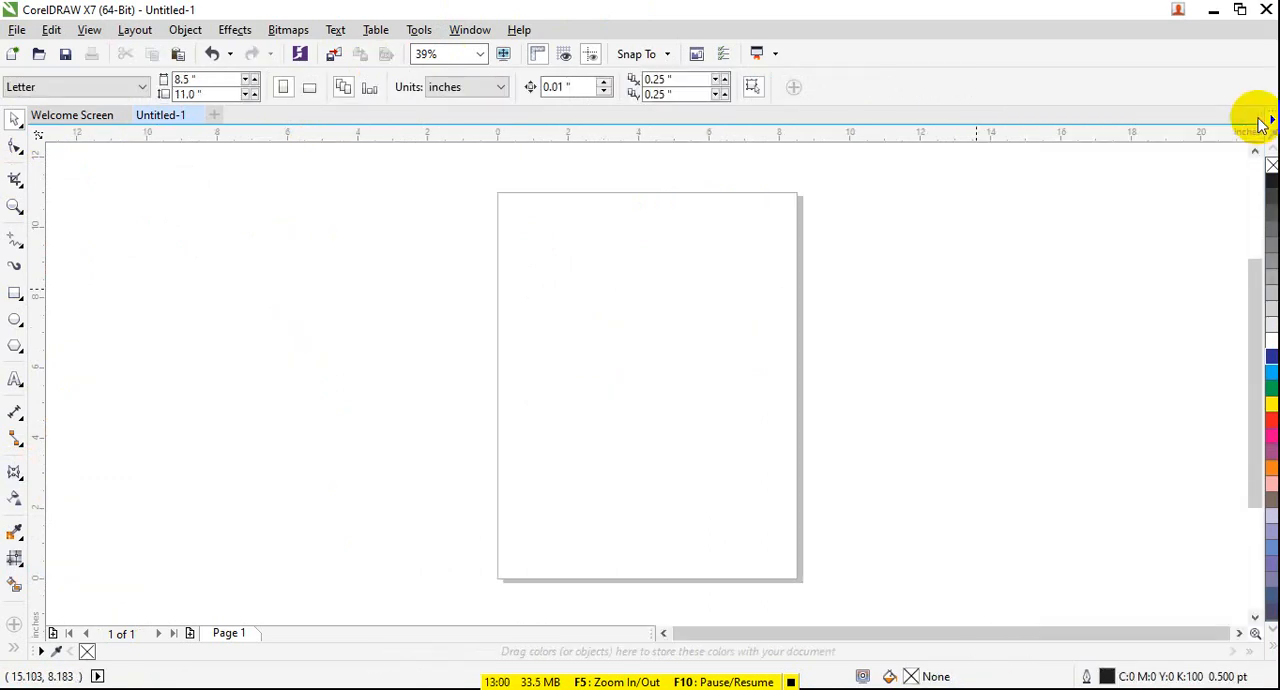
- Draw a rectangle about 7.37 by 6.30 inches beside the page's left edge
{"action": "left_click", "coordinate": [21, 483]}
{"action": "left_click", "coordinate": [31, 296]}
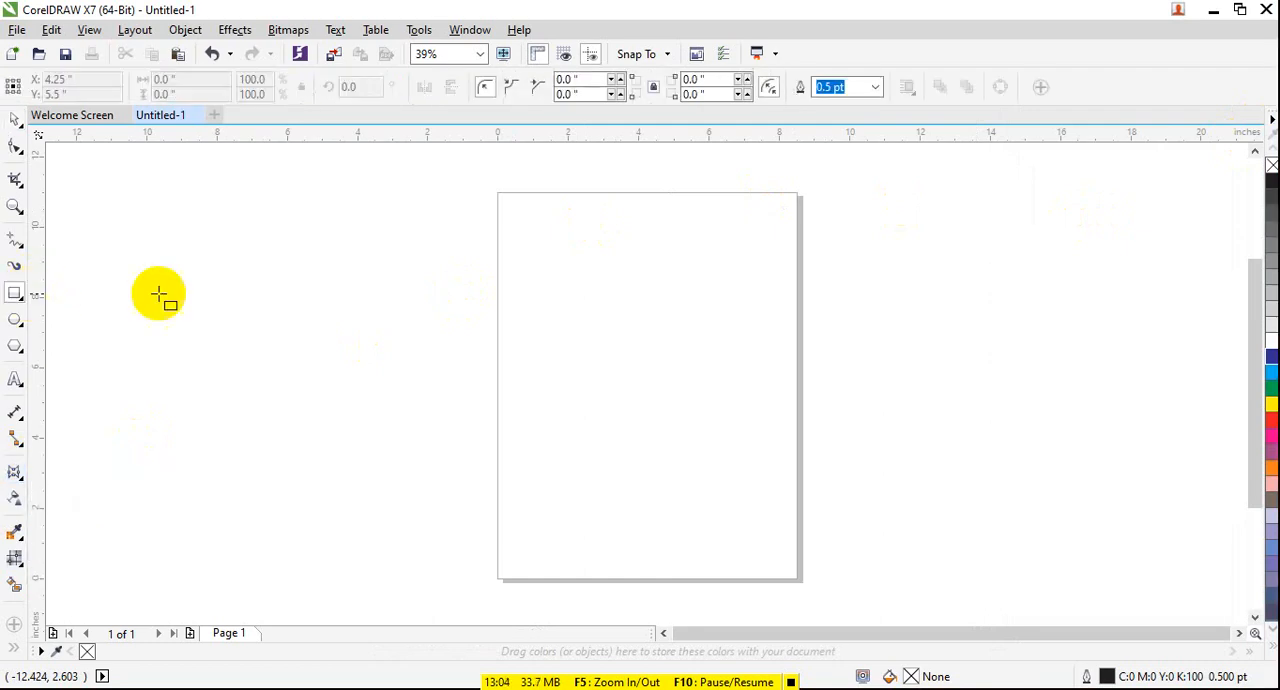
{"action": "left_click_drag", "start_coordinate": [164, 243], "coordinate": [423, 464]}
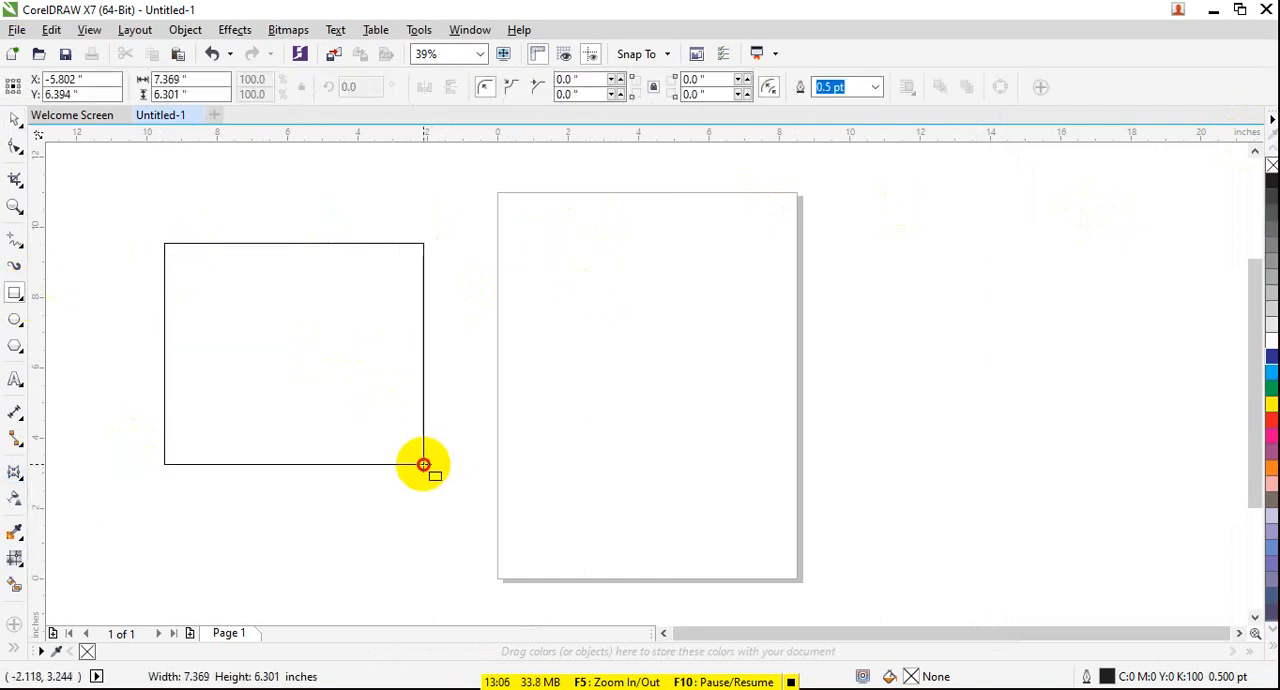
- Extrude the rectangle with one of the Extrude Top presets and fill it with cyan
{"action": "left_click", "coordinate": [34, 486]}
{"action": "left_click", "coordinate": [86, 571]}
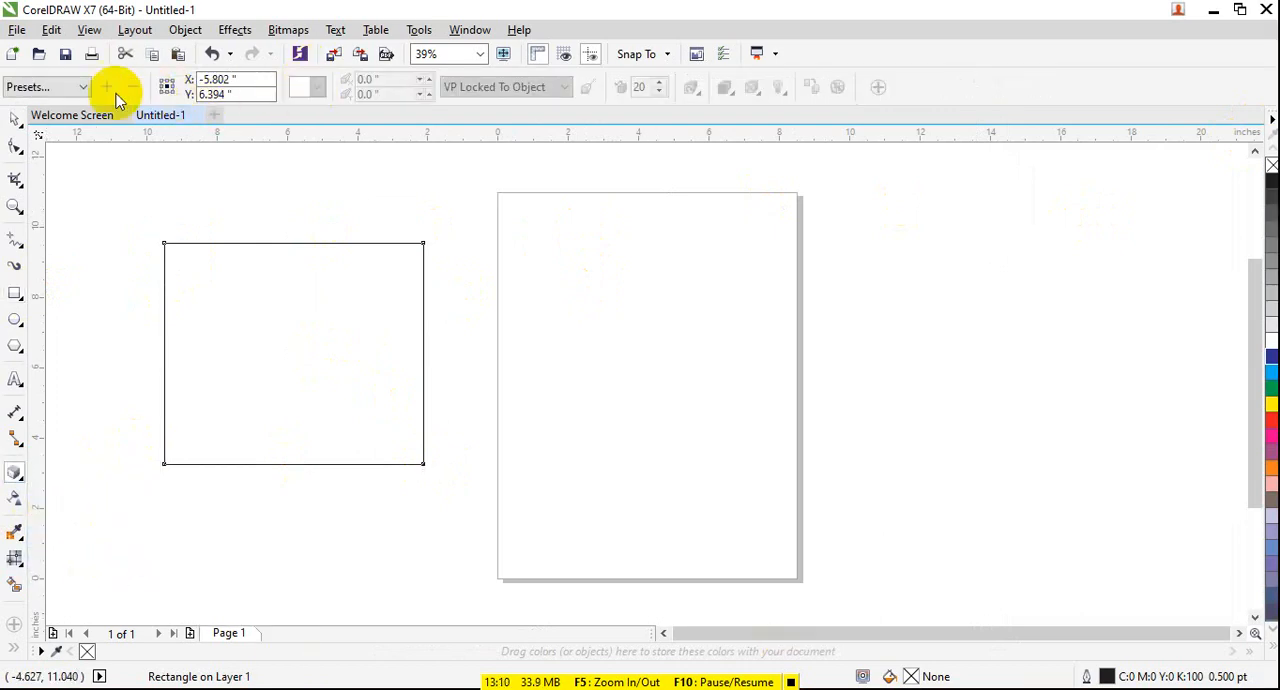
{"action": "left_click", "coordinate": [83, 87]}
{"action": "left_click", "coordinate": [86, 102]}
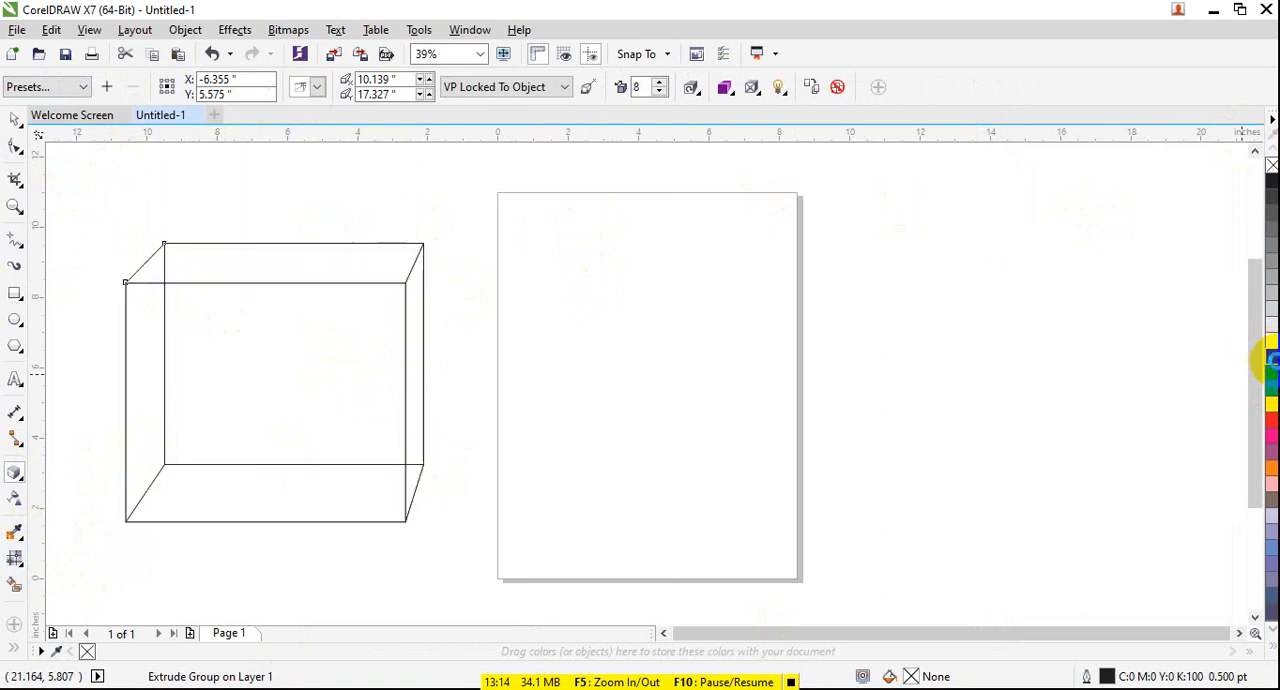
{"action": "left_click_drag", "start_coordinate": [1268, 358], "coordinate": [357, 349]}
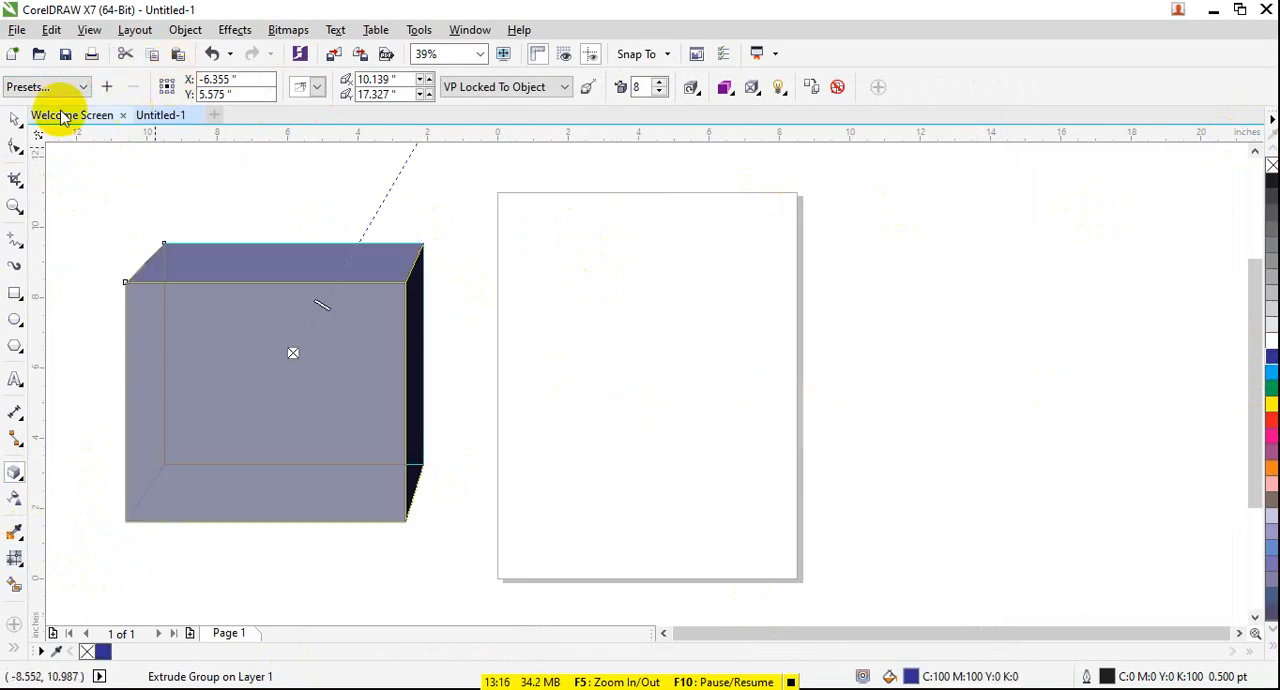
{"action": "left_click", "coordinate": [1270, 370]}
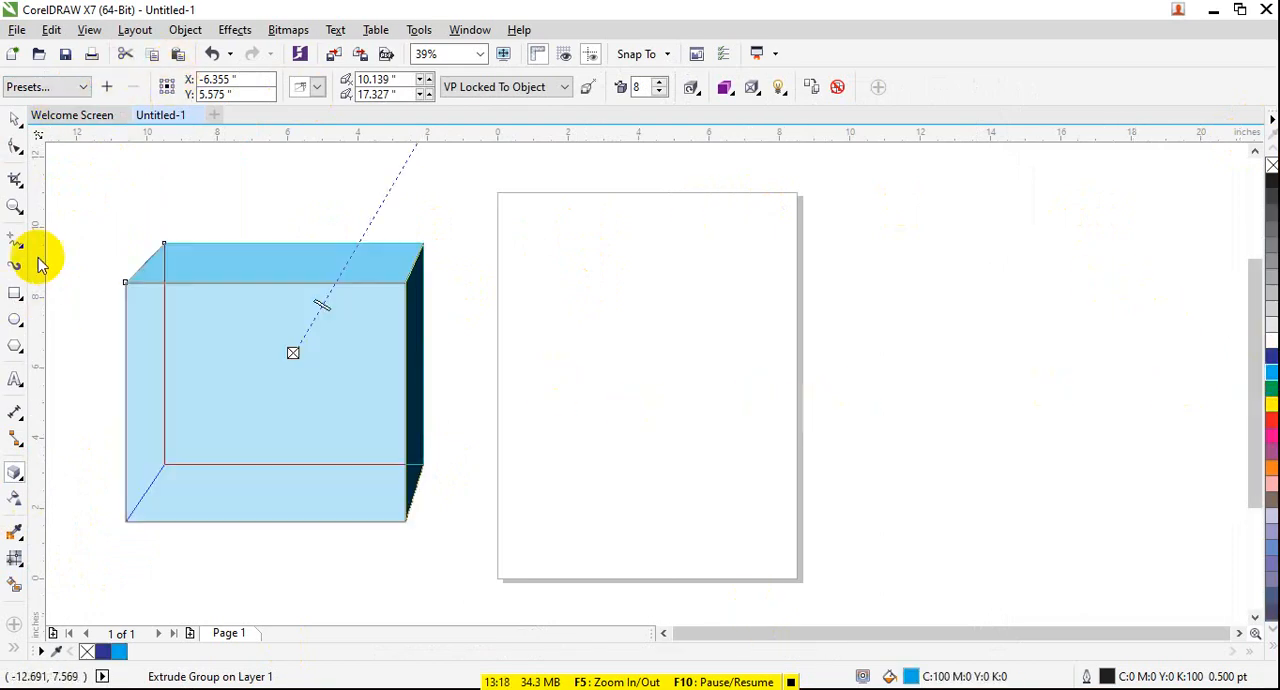
- Try the Extrude Top Right and Extrude Bottom presets on the cyan box
{"action": "left_click", "coordinate": [55, 88]}
{"action": "left_click", "coordinate": [50, 87]}
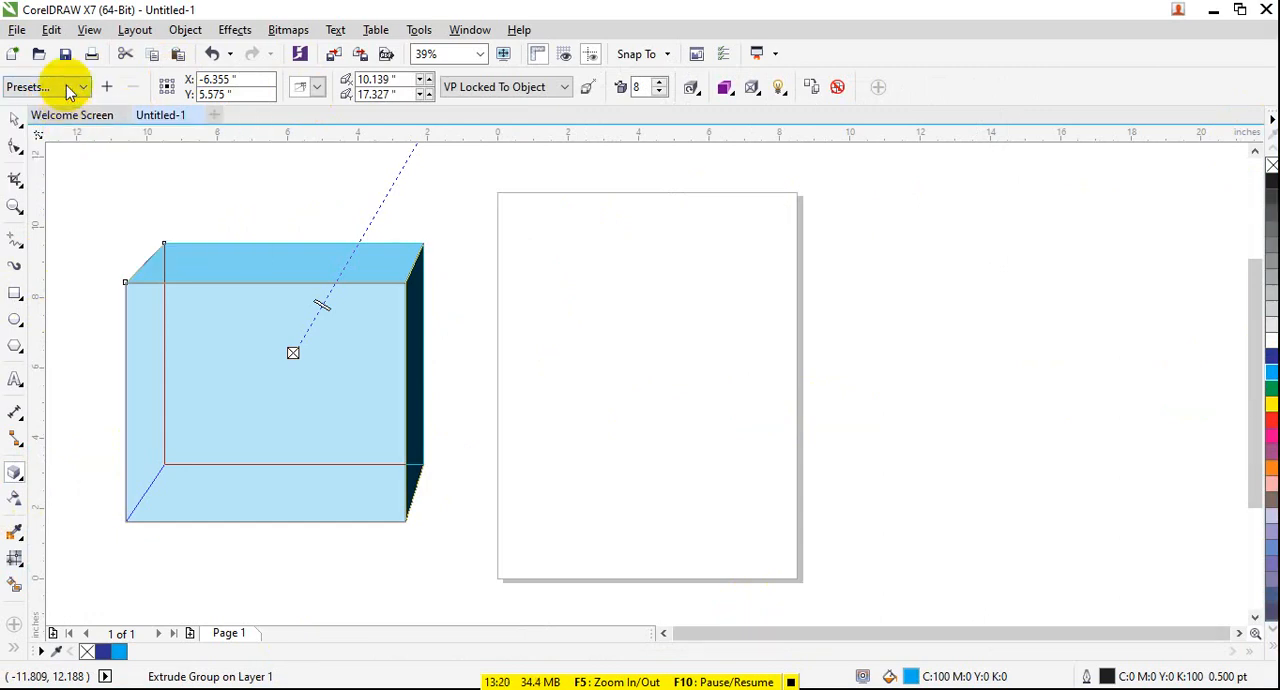
{"action": "left_click", "coordinate": [50, 87]}
{"action": "left_click", "coordinate": [80, 133]}
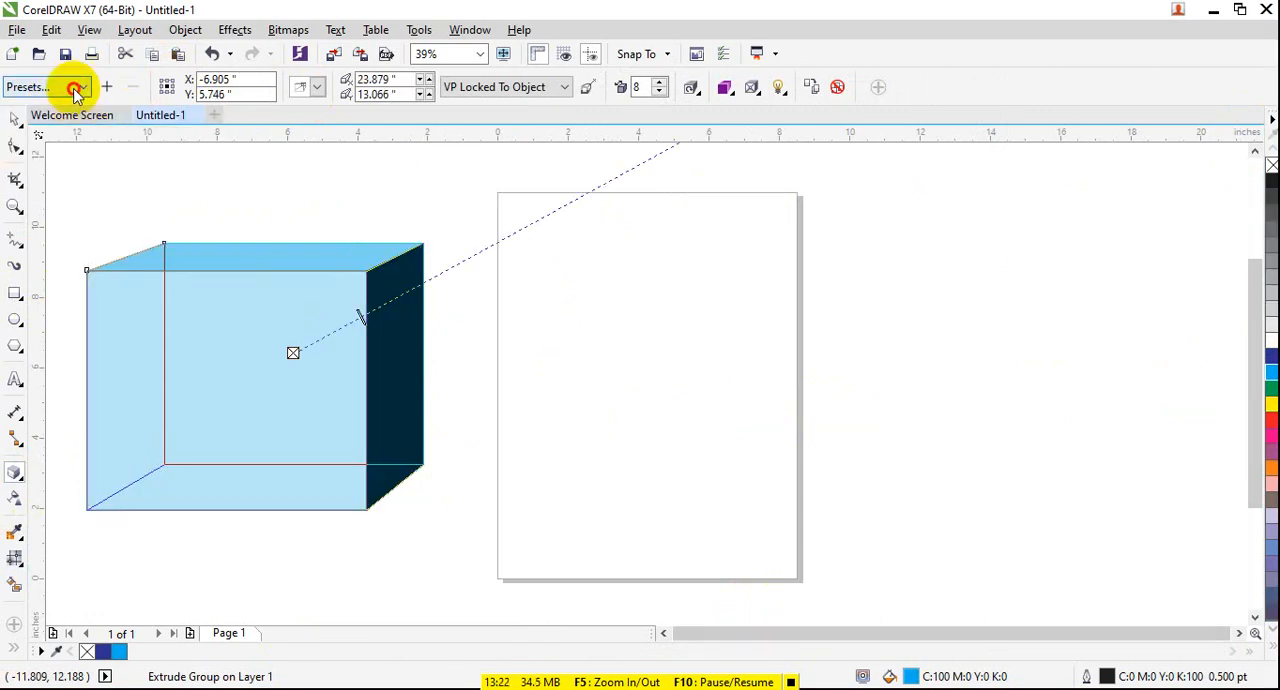
{"action": "left_click", "coordinate": [78, 87]}
{"action": "left_click", "coordinate": [75, 160]}
- Try the Extrude Bottom Left and Extrude Bottom Right presets on the box
{"action": "left_click", "coordinate": [82, 88]}
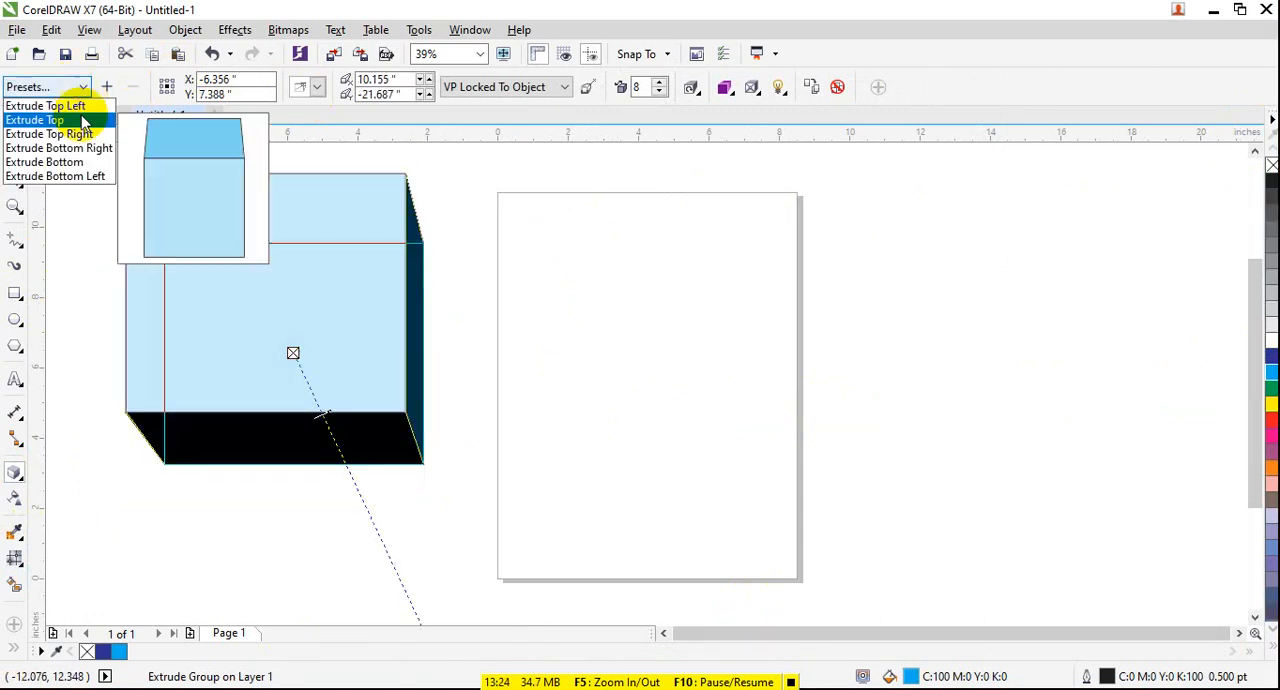
{"action": "left_click", "coordinate": [80, 176]}
{"action": "left_click", "coordinate": [75, 88]}
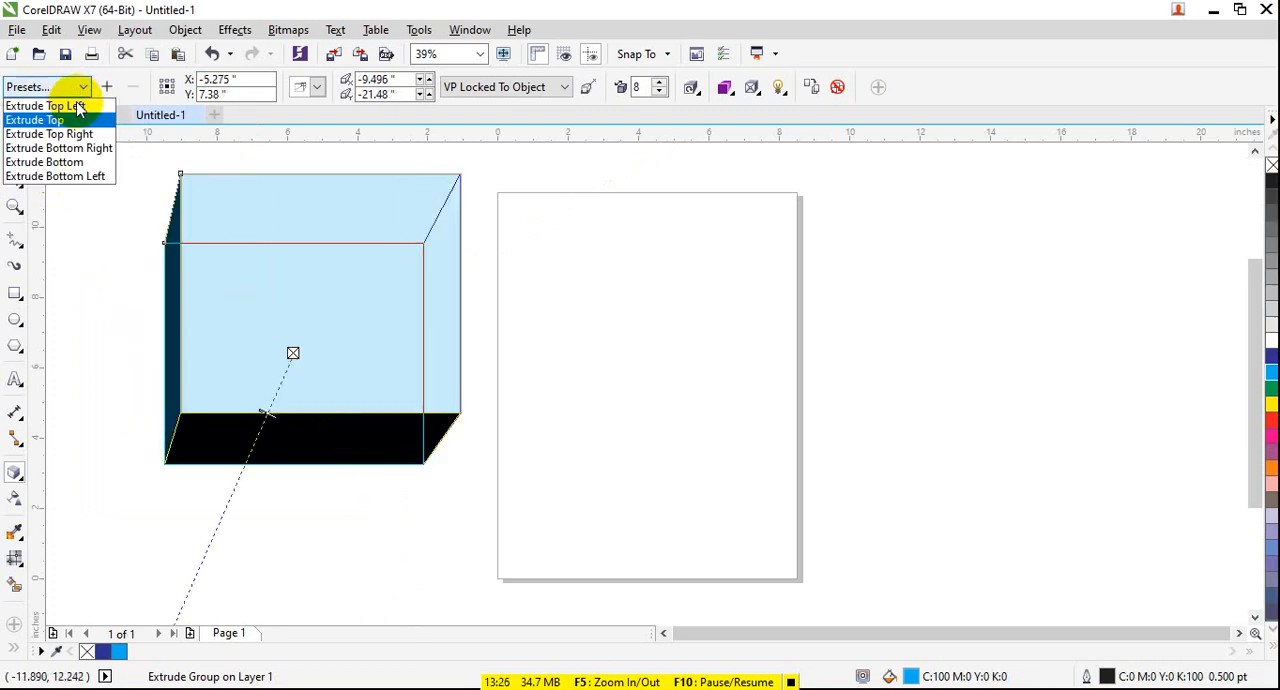
{"action": "left_click", "coordinate": [30, 146]}
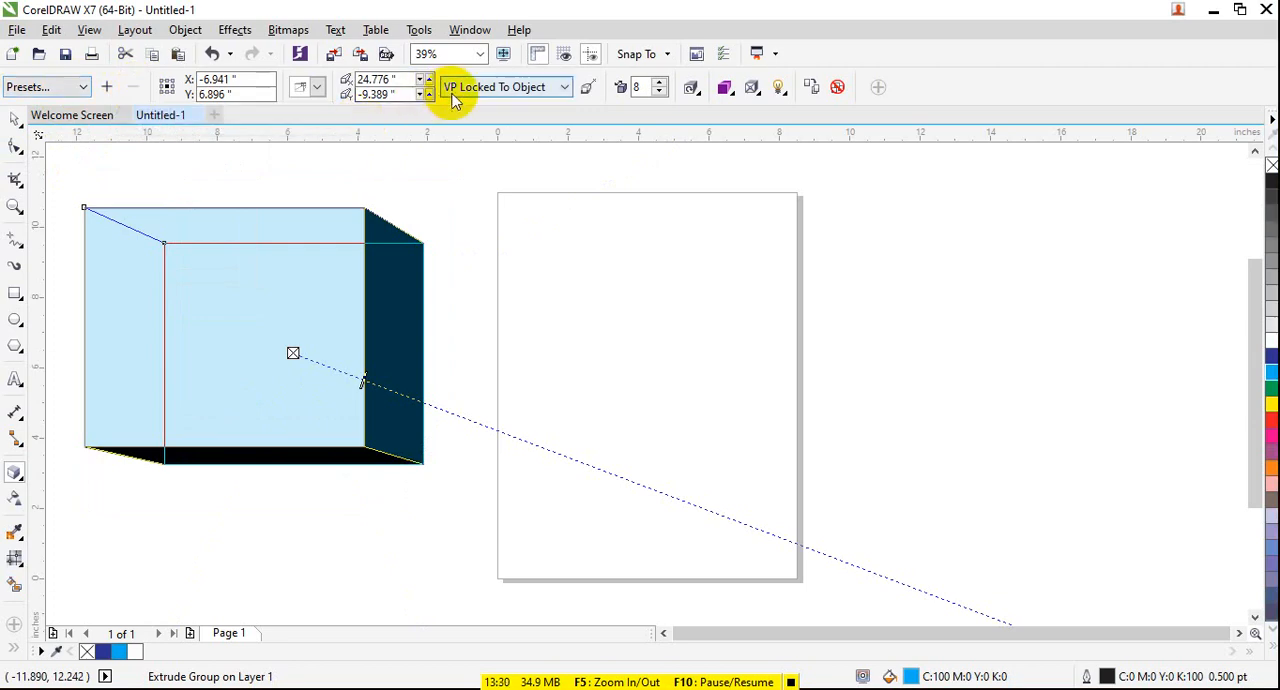
- Apply the Extrude Top Left preset to the box and set its vanishing point to VP Locked To Page
{"action": "left_click", "coordinate": [30, 87]}
{"action": "left_click", "coordinate": [40, 103]}
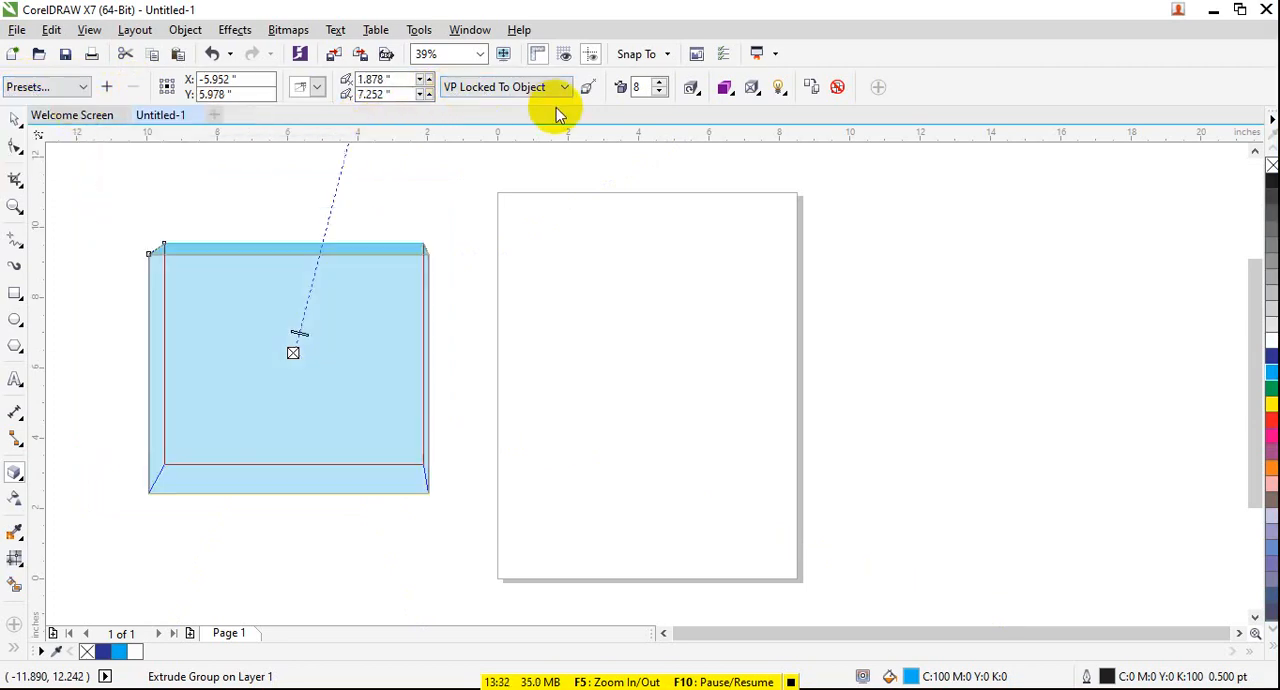
{"action": "left_click", "coordinate": [561, 90]}
{"action": "left_click", "coordinate": [527, 124]}
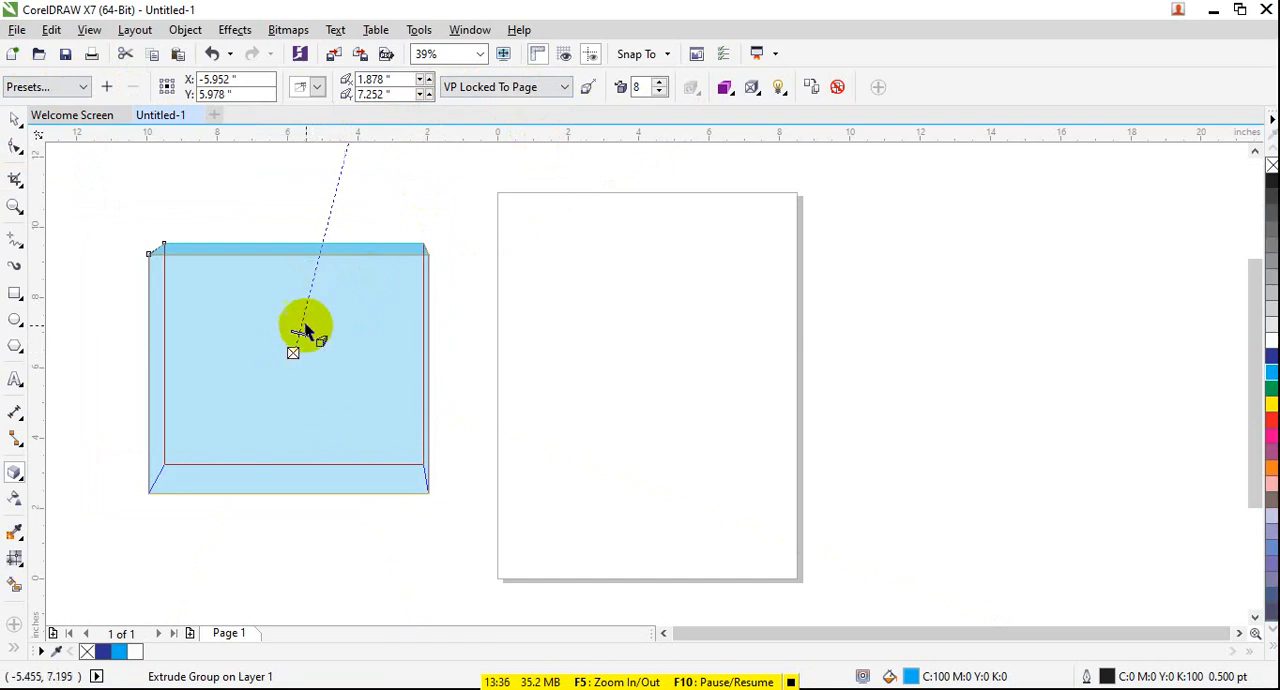
- Toggle the page or object vanishing point reference and set the extrusion depth to 27
{"action": "mouse_move", "coordinate": [300, 332]}
{"action": "left_mouse_down"}
{"action": "mouse_move", "coordinate": [309, 286]}
{"action": "mouse_move", "coordinate": [300, 332]}
{"action": "left_mouse_up"}
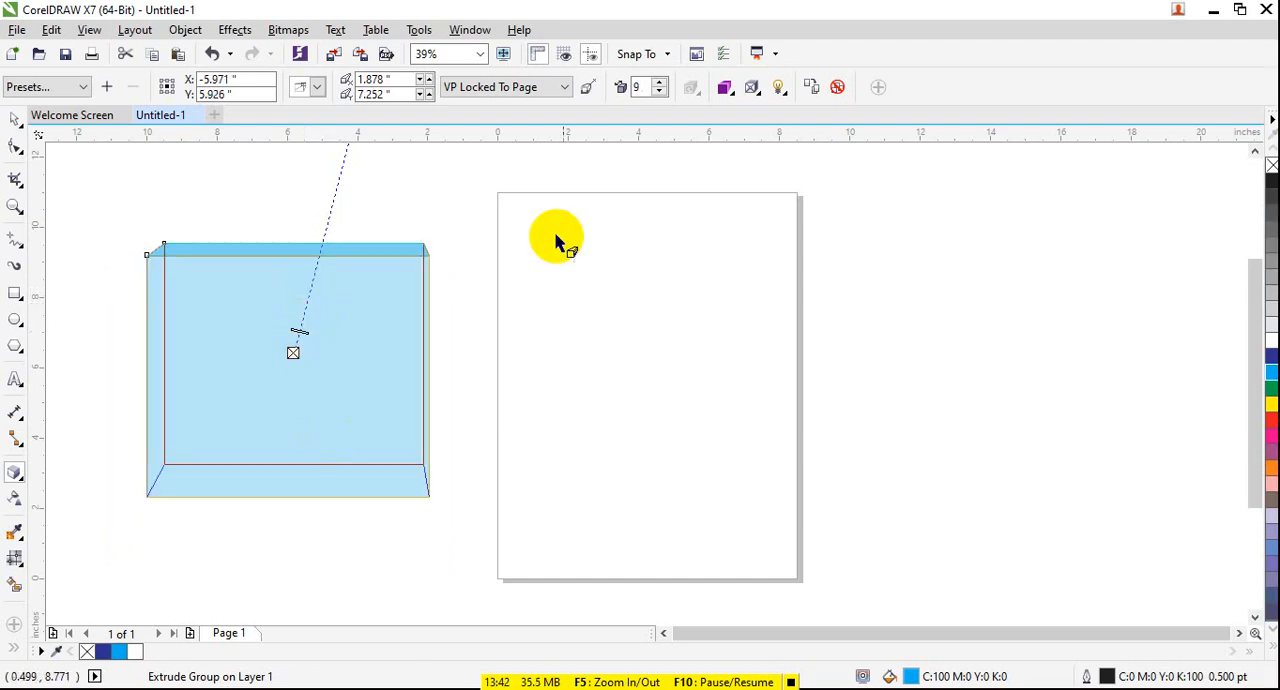
{"action": "left_click", "coordinate": [589, 89]}
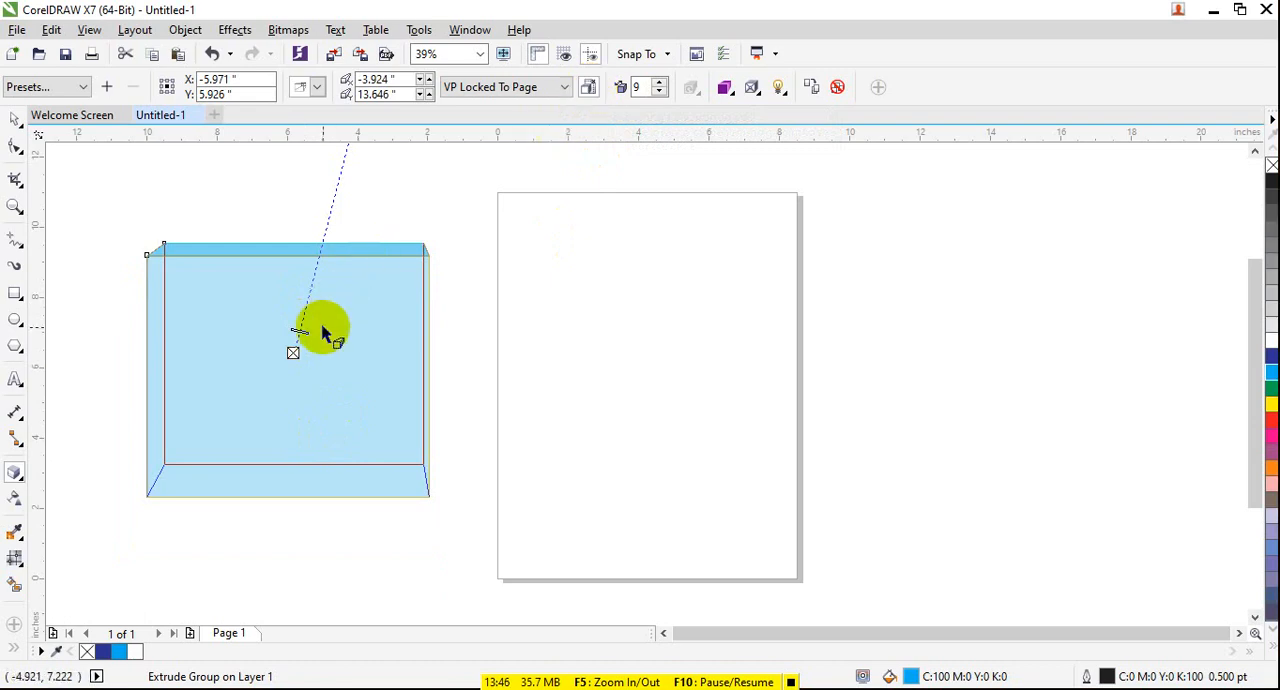
{"action": "left_click_drag", "start_coordinate": [293, 355], "coordinate": [321, 302]}
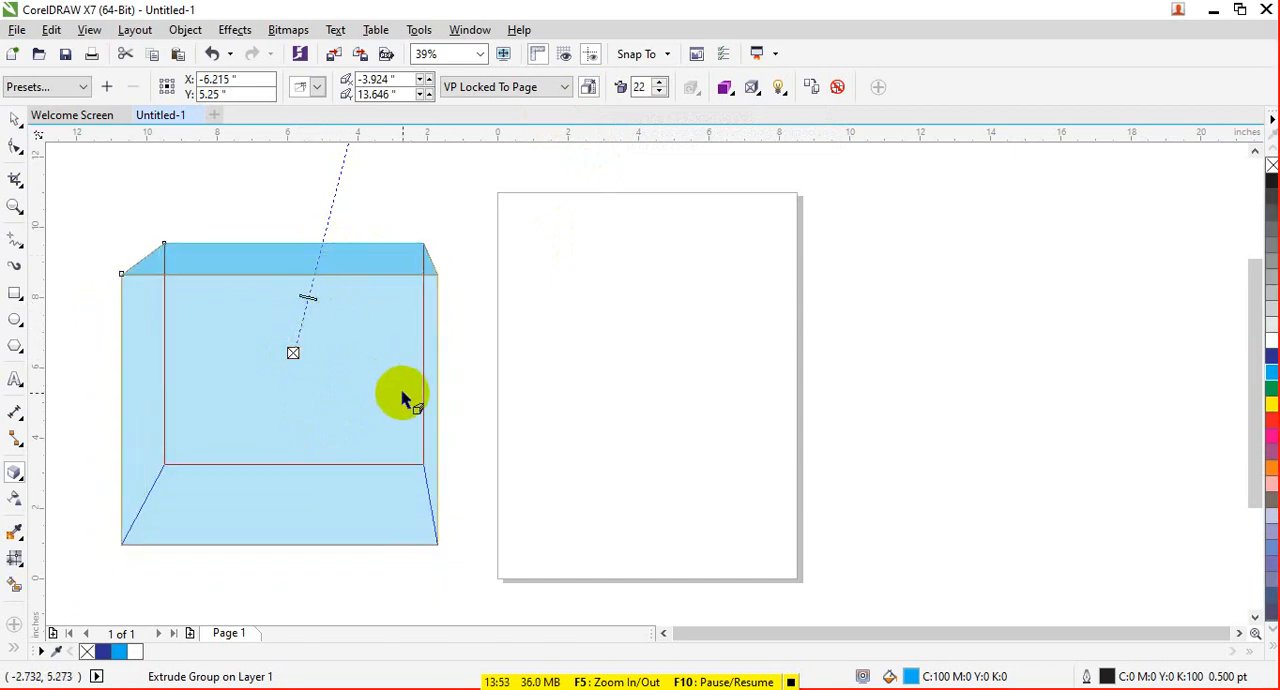
{"action": "left_click", "coordinate": [660, 82]}
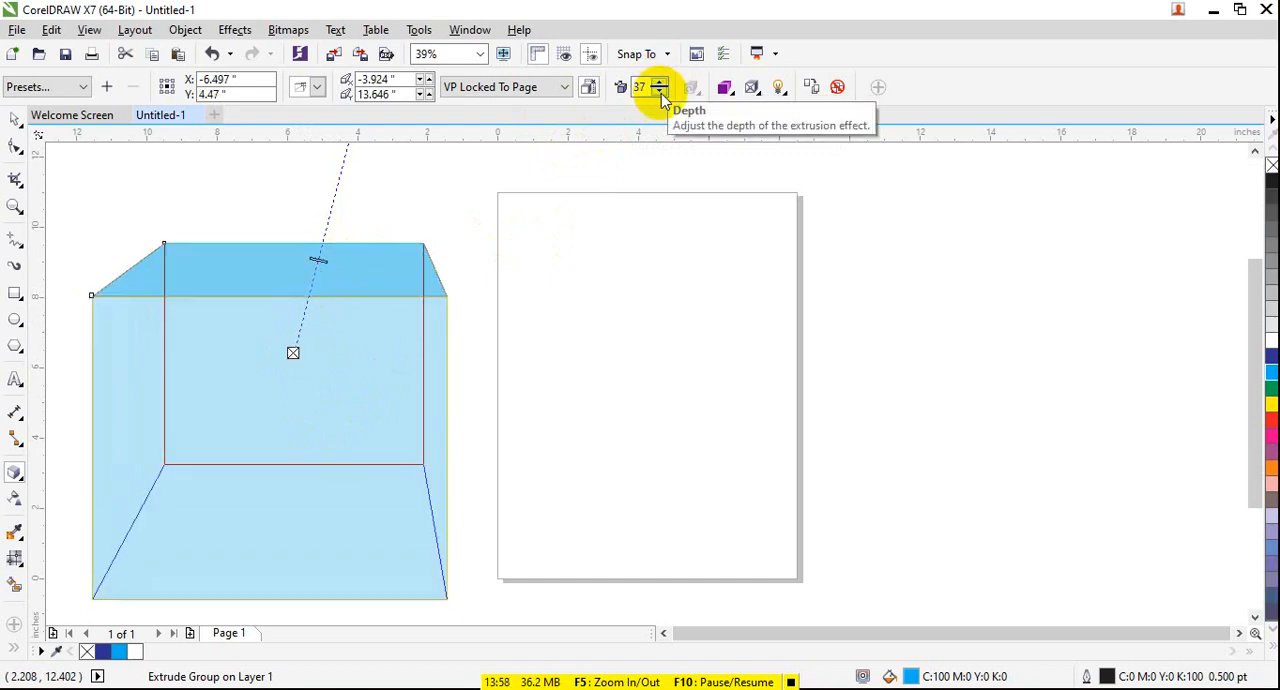
{"action": "left_click", "coordinate": [660, 93]}
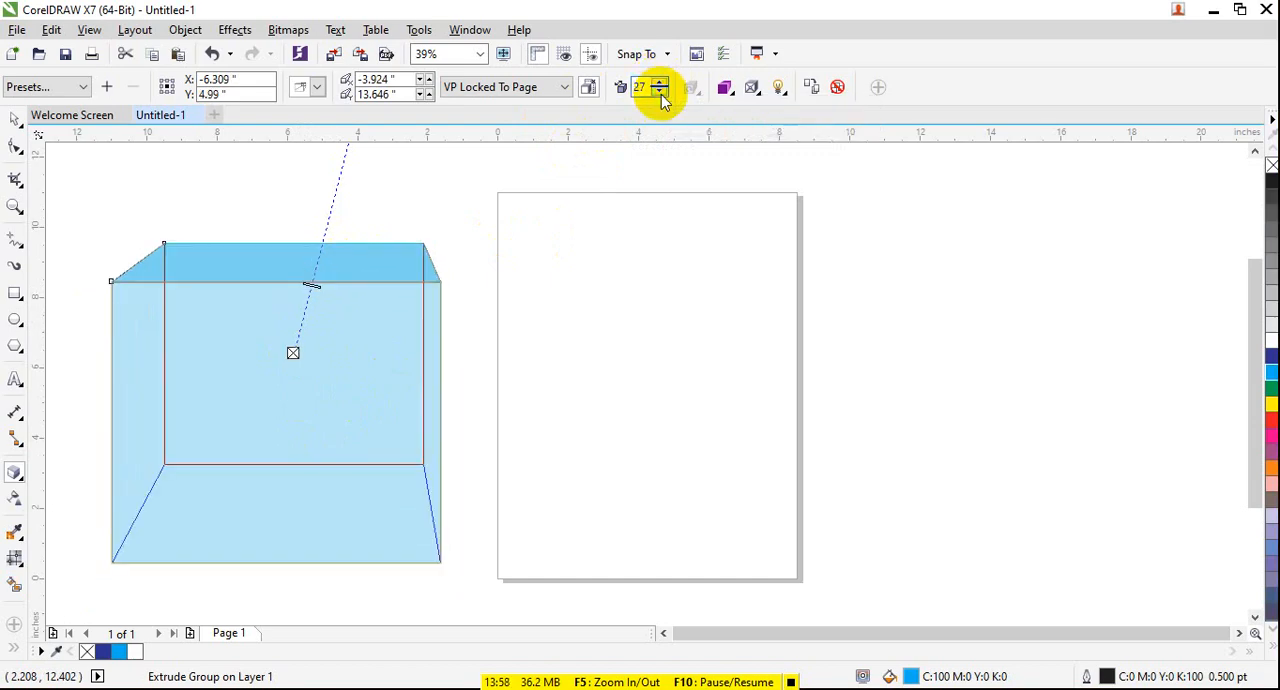
- Try the solid color option for the extrusion, and switch it to color shading that ends in yellow
{"action": "left_click", "coordinate": [723, 92]}
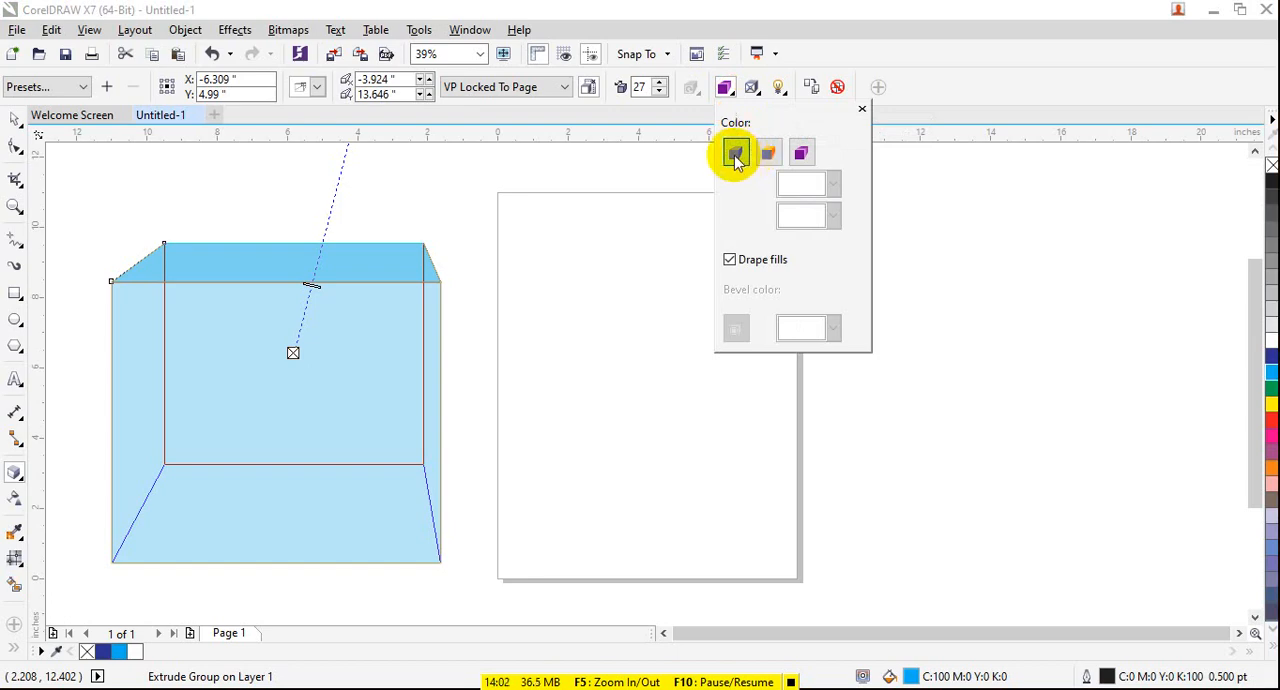
{"action": "left_click", "coordinate": [767, 155]}
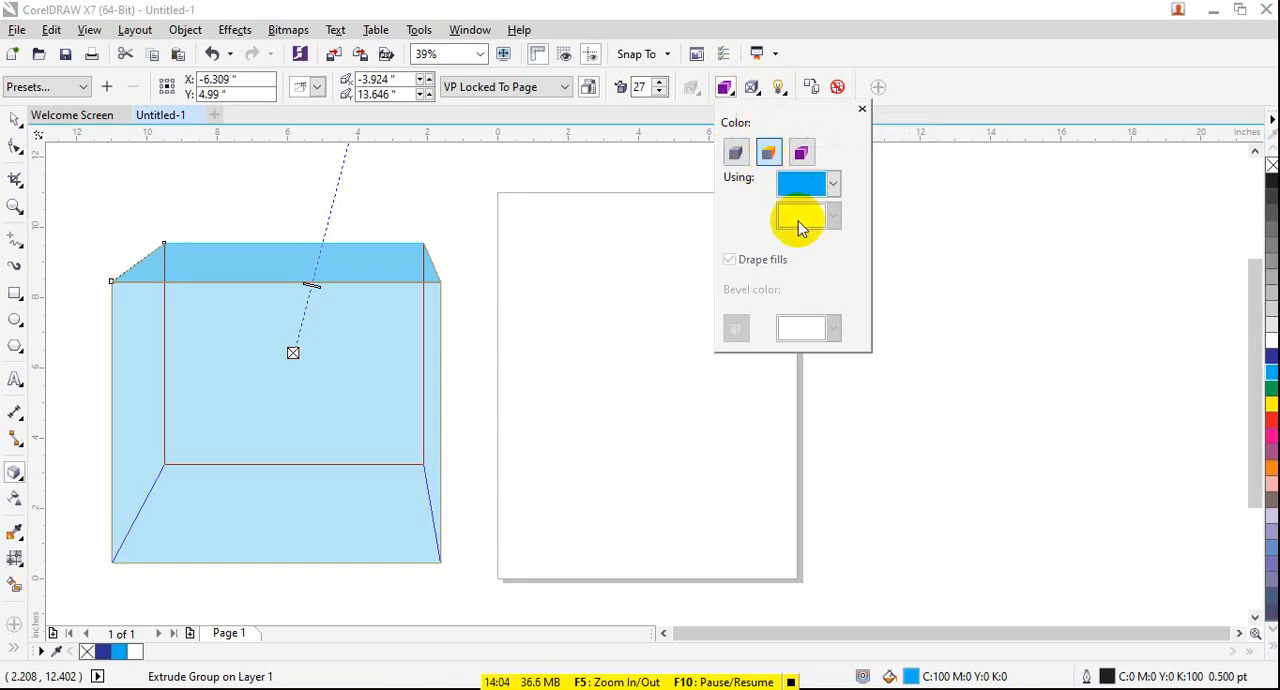
{"action": "left_click", "coordinate": [740, 153]}
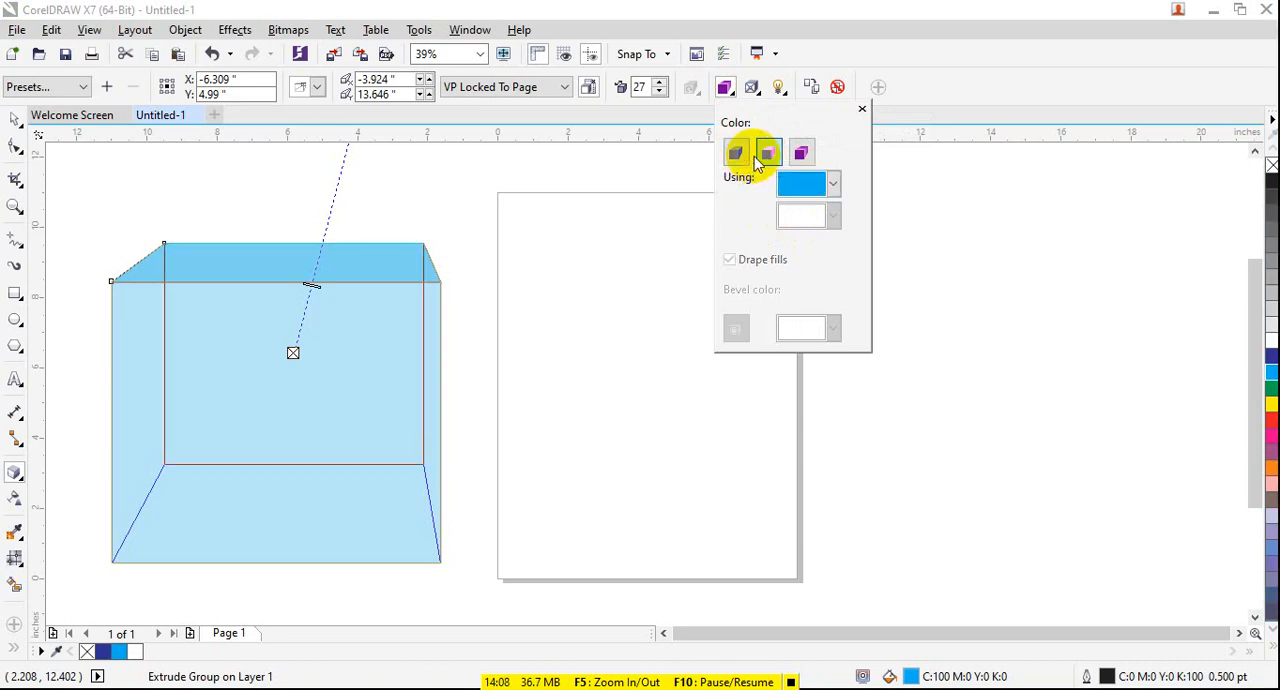
{"action": "left_click", "coordinate": [801, 152]}
{"action": "left_click", "coordinate": [804, 212]}
{"action": "left_click", "coordinate": [812, 270]}
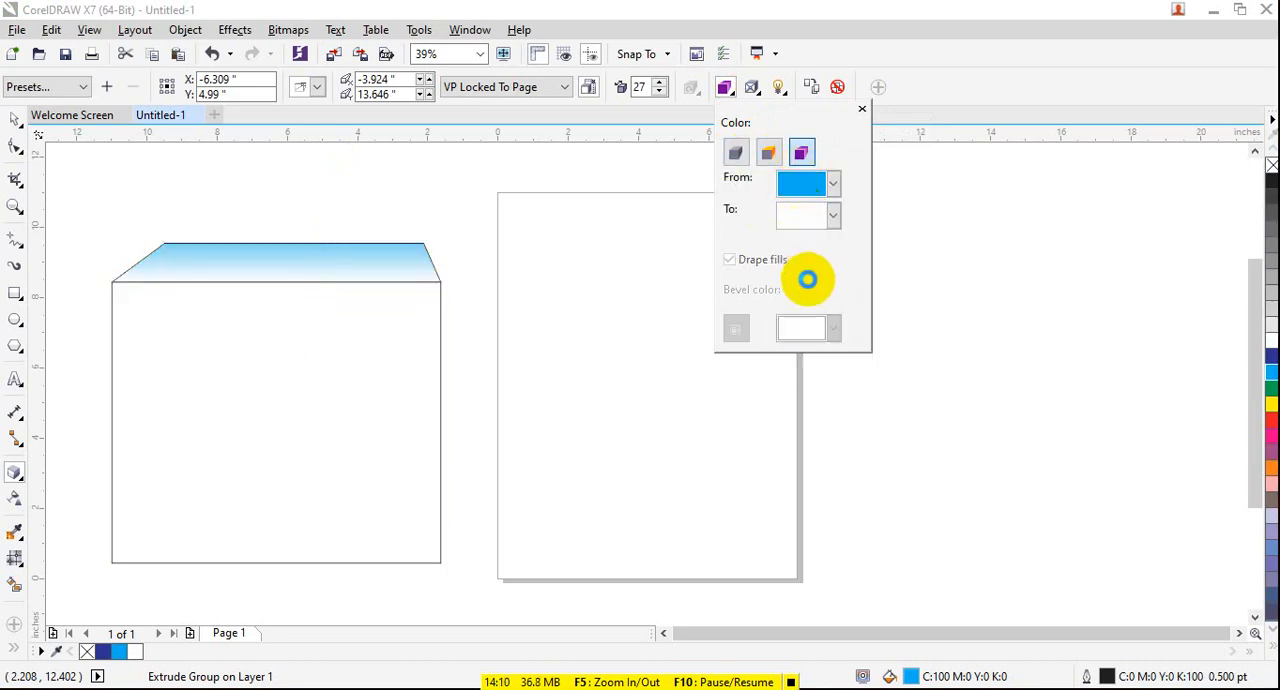
- Set the extrusion's color shading to run from red to dark blue
{"action": "left_click", "coordinate": [830, 218]}
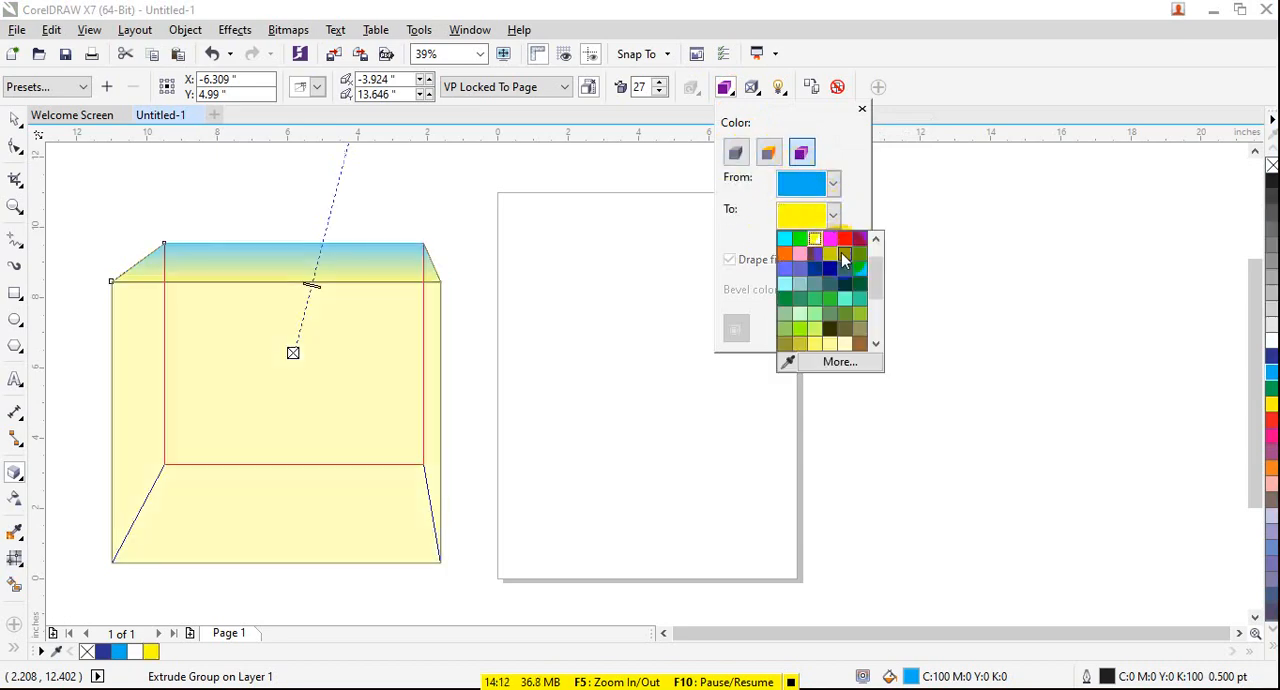
{"action": "left_click", "coordinate": [822, 277]}
{"action": "left_click", "coordinate": [832, 184]}
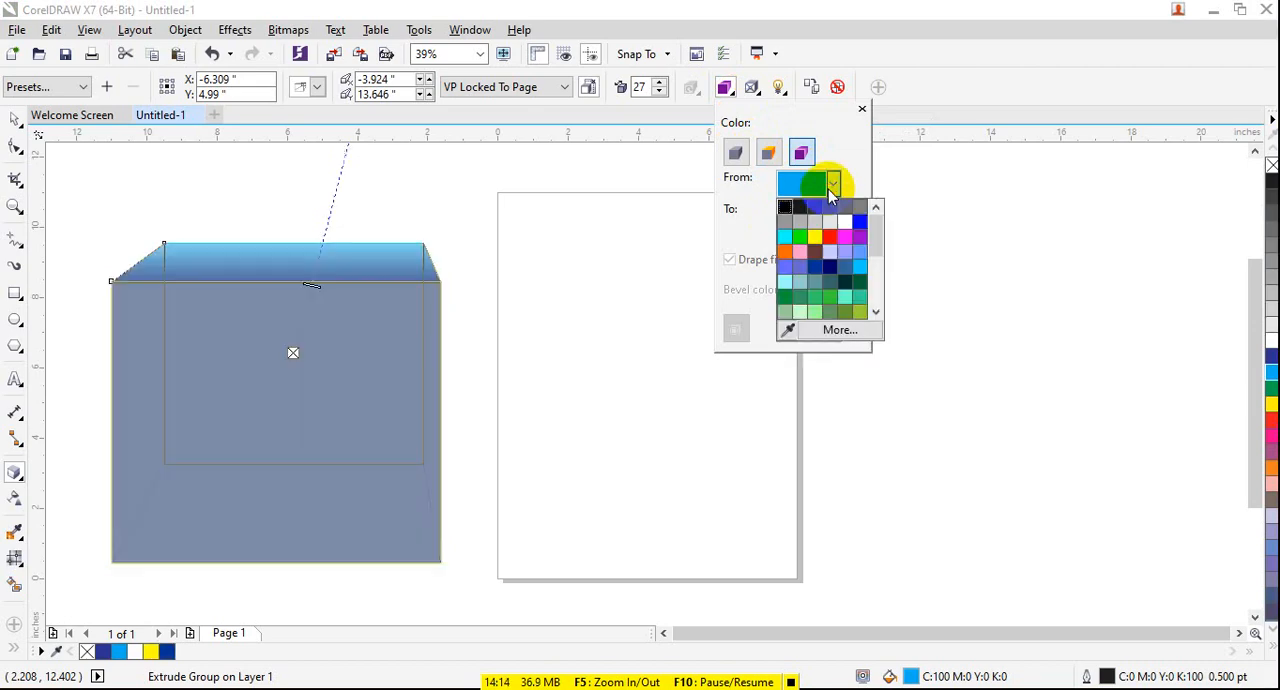
{"action": "left_click", "coordinate": [845, 237]}
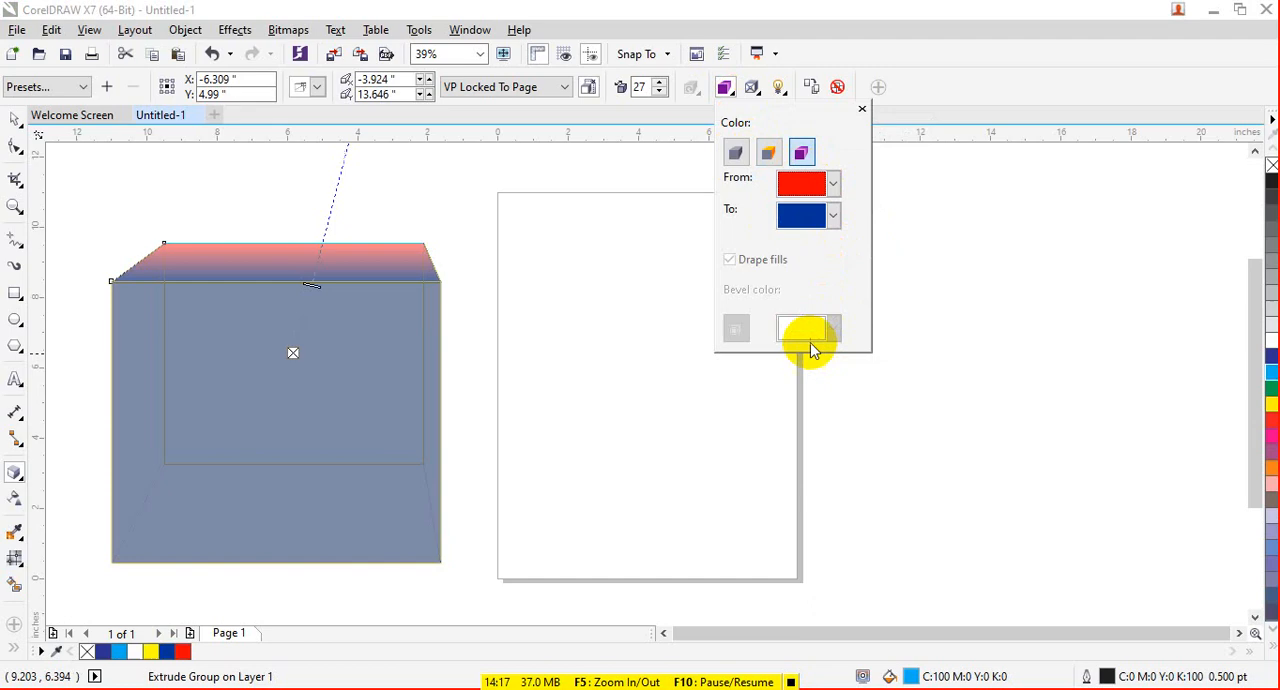
- Turn on the bevel for the extrusion with a depth of about 0.271 inches and an angle of 1 degree
{"action": "left_click", "coordinate": [755, 90]}
{"action": "left_click", "coordinate": [787, 131]}
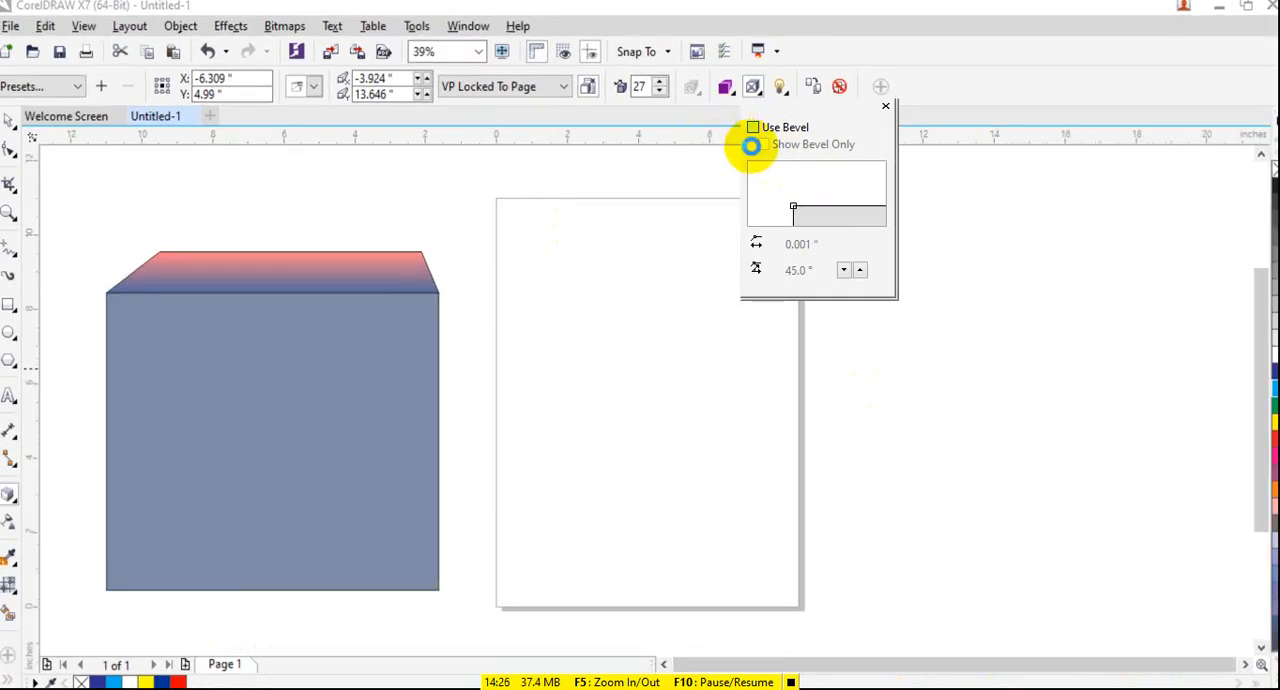
{"action": "left_click", "coordinate": [752, 128]}
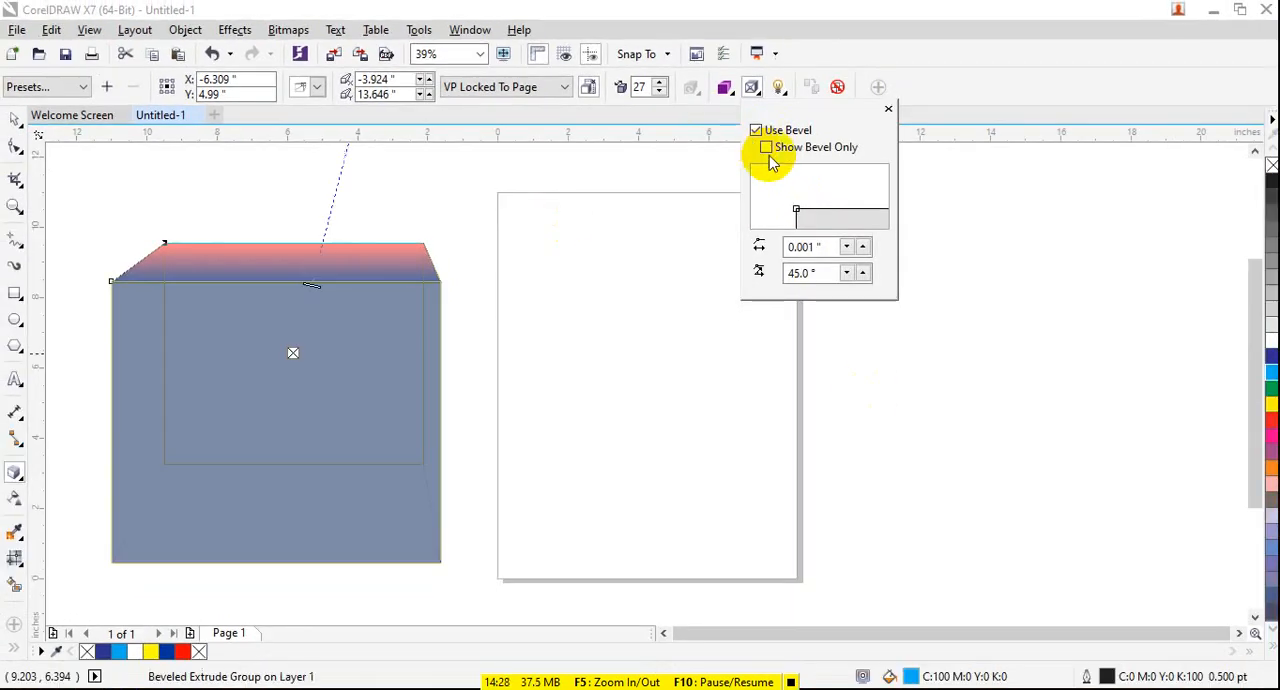
{"action": "mouse_move", "coordinate": [795, 207]}
{"action": "left_mouse_down"}
{"action": "mouse_move", "coordinate": [787, 182]}
{"action": "mouse_move", "coordinate": [790, 192]}
{"action": "left_mouse_up"}
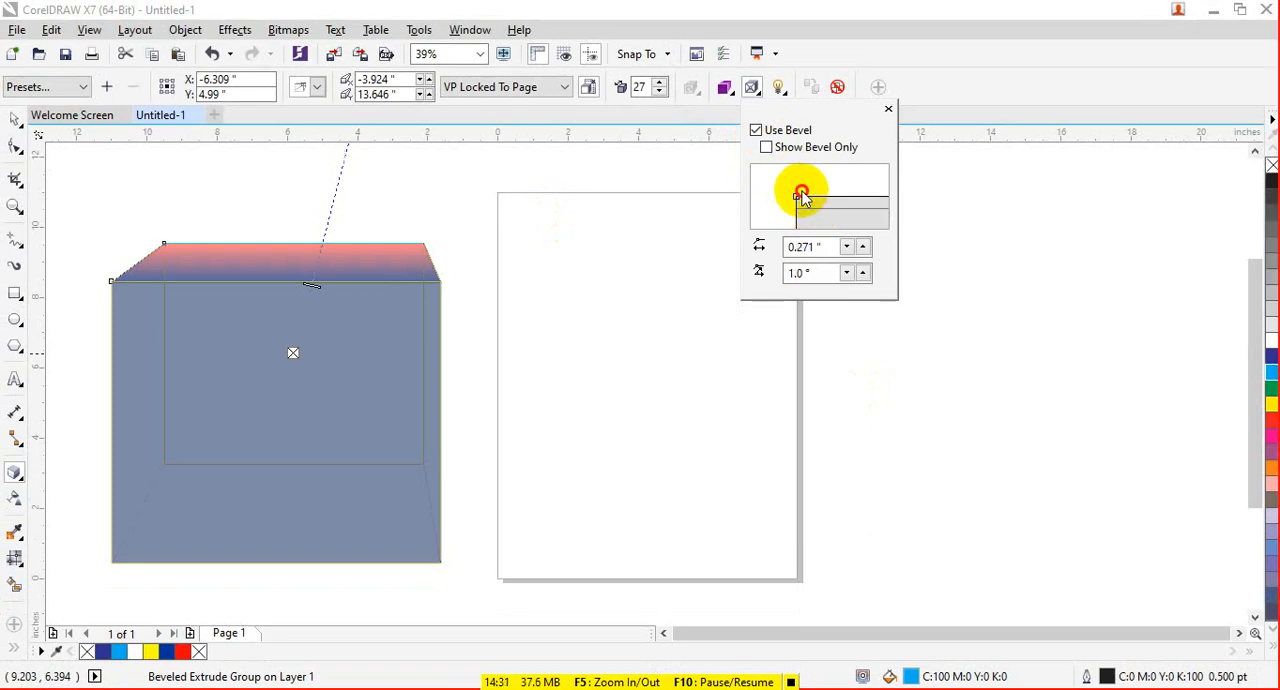
- Show only the bevel of the extruded box and set the bevel depth to 0.742 inches
{"action": "left_click", "coordinate": [766, 147]}
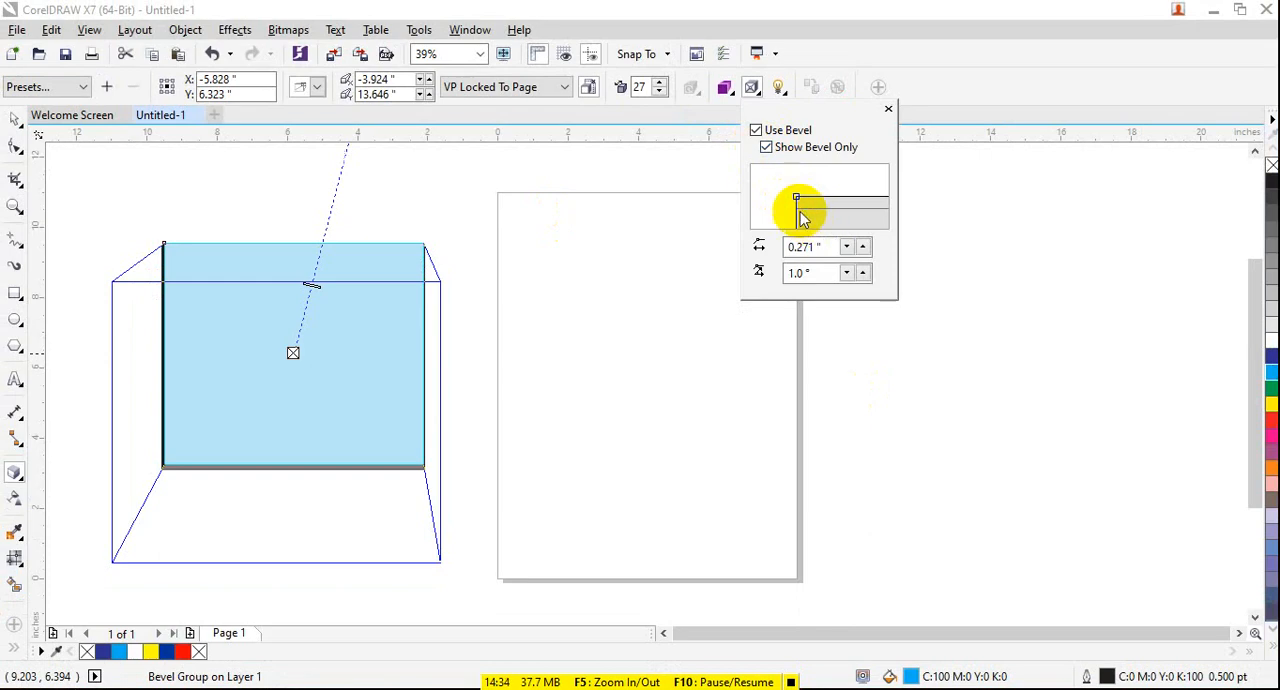
{"action": "left_click_drag", "start_coordinate": [797, 205], "coordinate": [799, 177]}
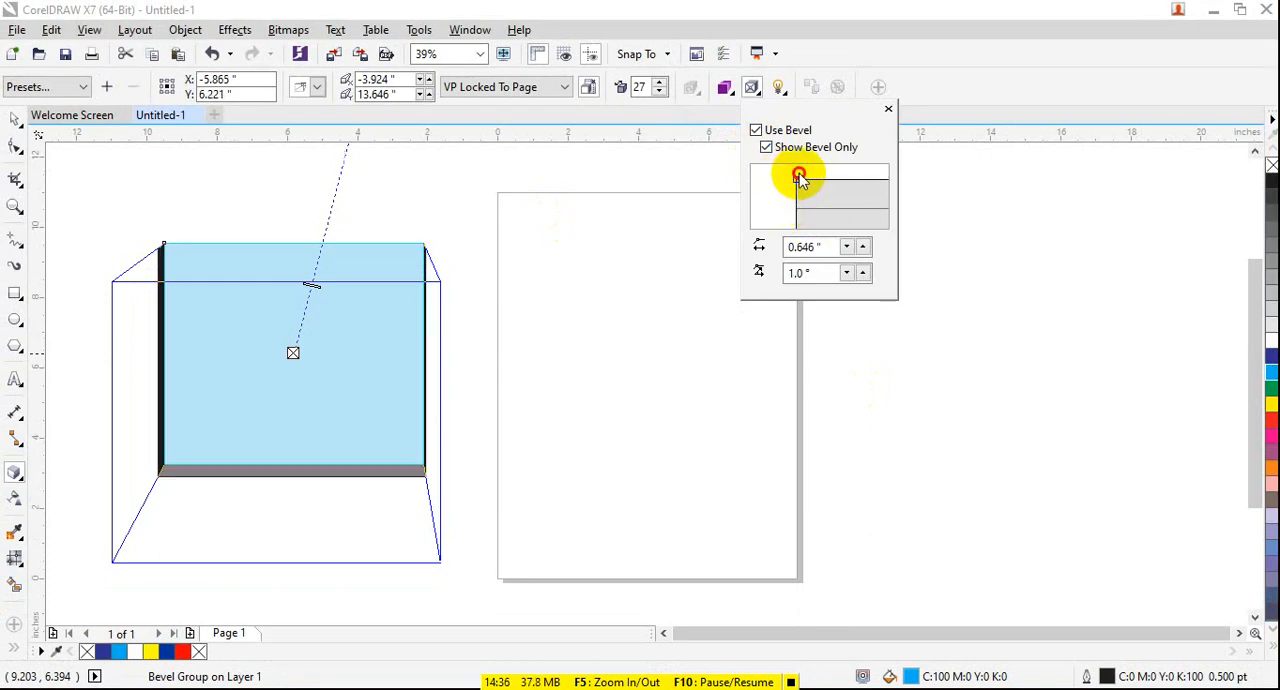
{"action": "left_click", "coordinate": [785, 174]}
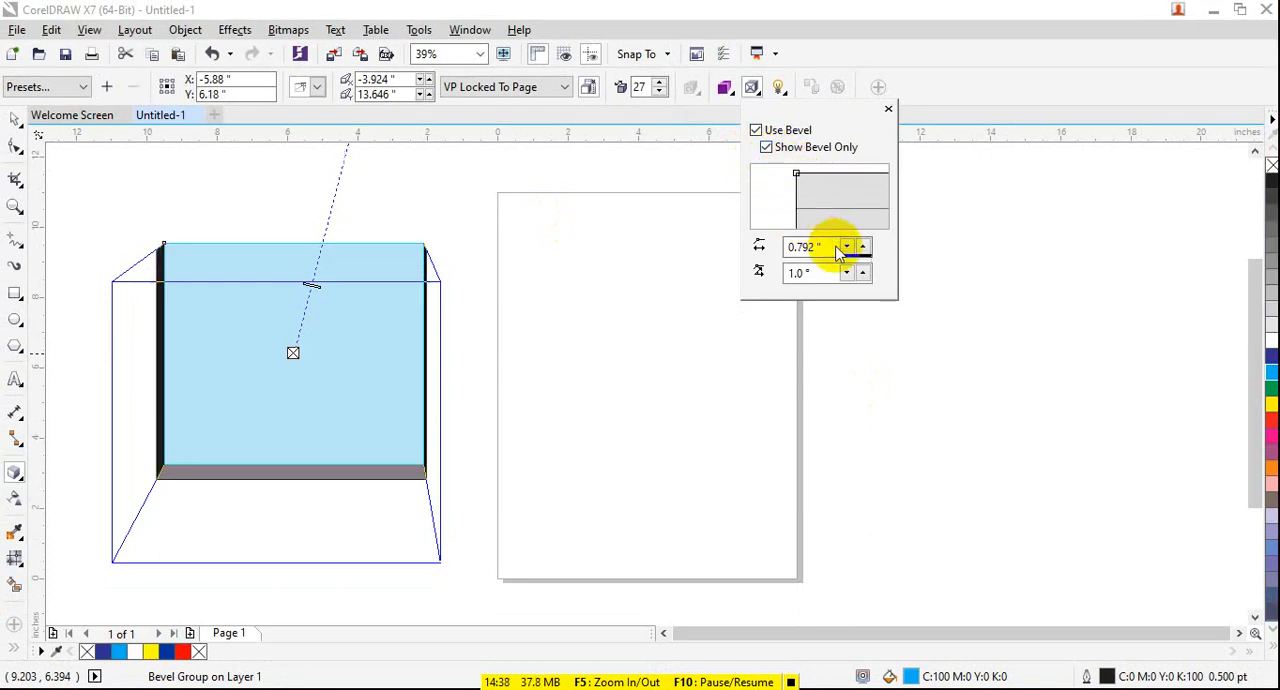
{"action": "left_click", "coordinate": [846, 250]}
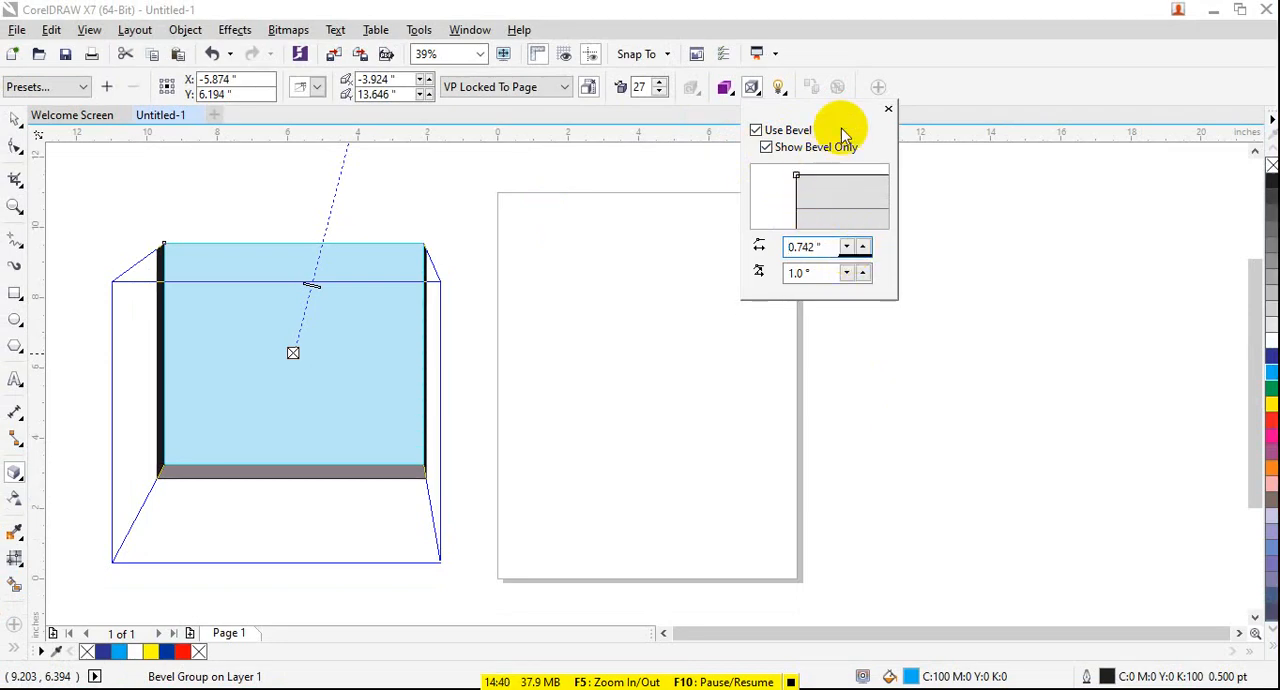
- Turn off the bevel on the extruded box
{"action": "left_click", "coordinate": [798, 134]}
{"action": "left_click", "coordinate": [798, 134]}
{"action": "left_click", "coordinate": [797, 134]}
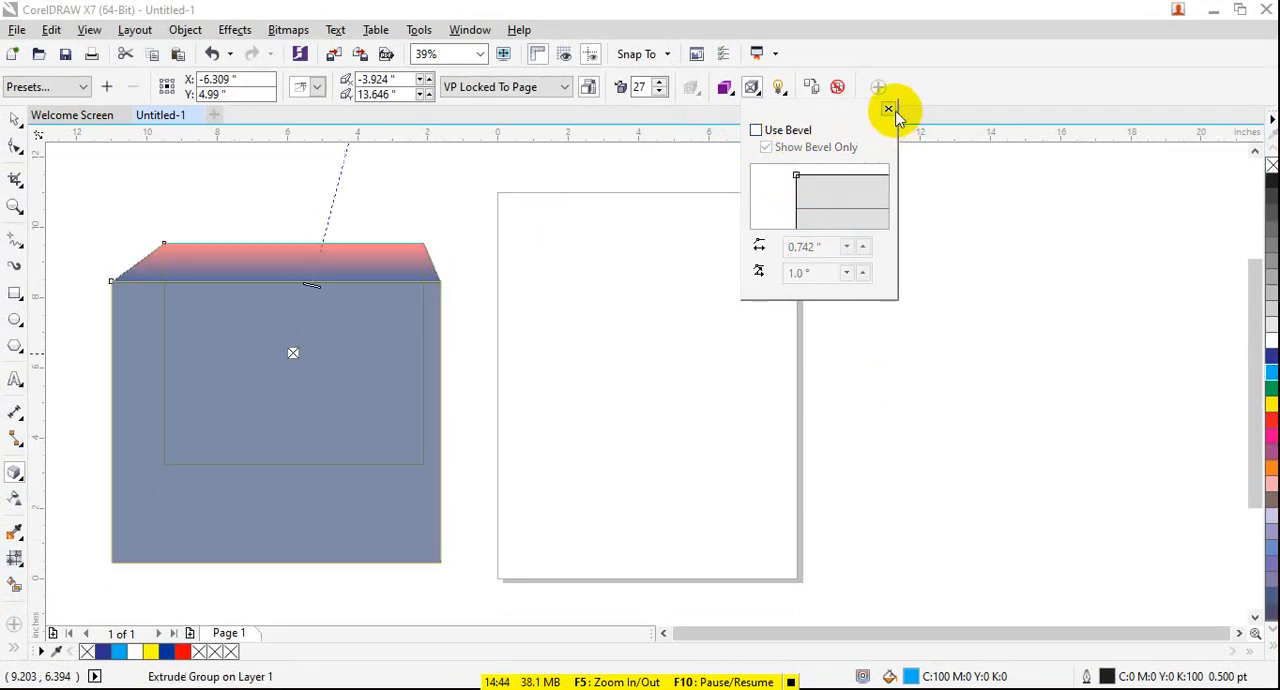
{"action": "left_click", "coordinate": [890, 110]}
- Add light 1 to the box's extrusion lighting at intensity 100, and switch off lights 2 and 3
{"action": "left_click", "coordinate": [779, 87]}
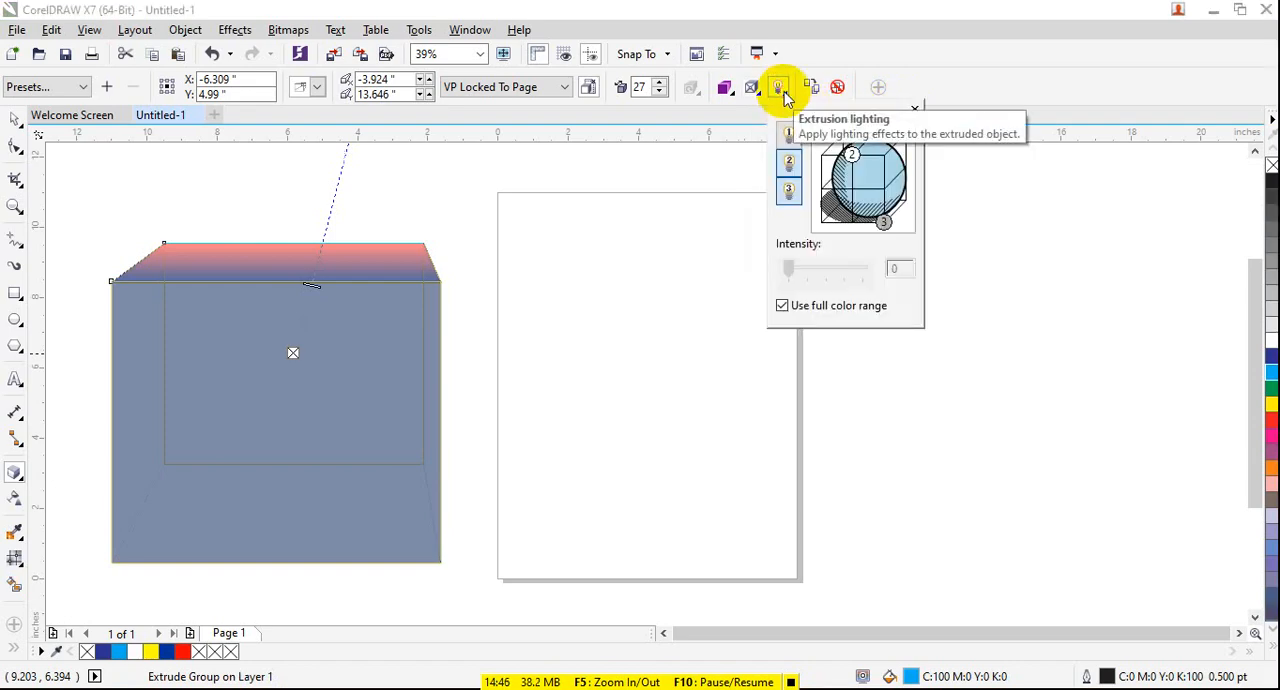
{"action": "left_click", "coordinate": [855, 160]}
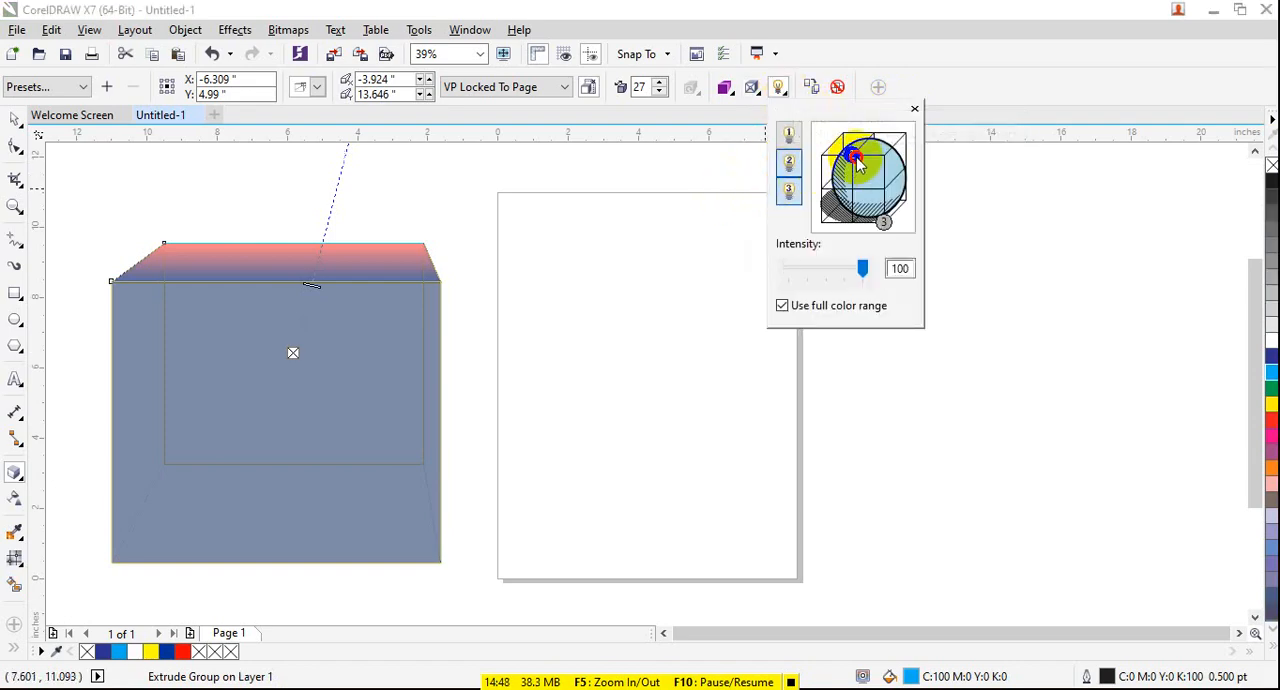
{"action": "left_click", "coordinate": [849, 148]}
{"action": "left_click", "coordinate": [789, 135]}
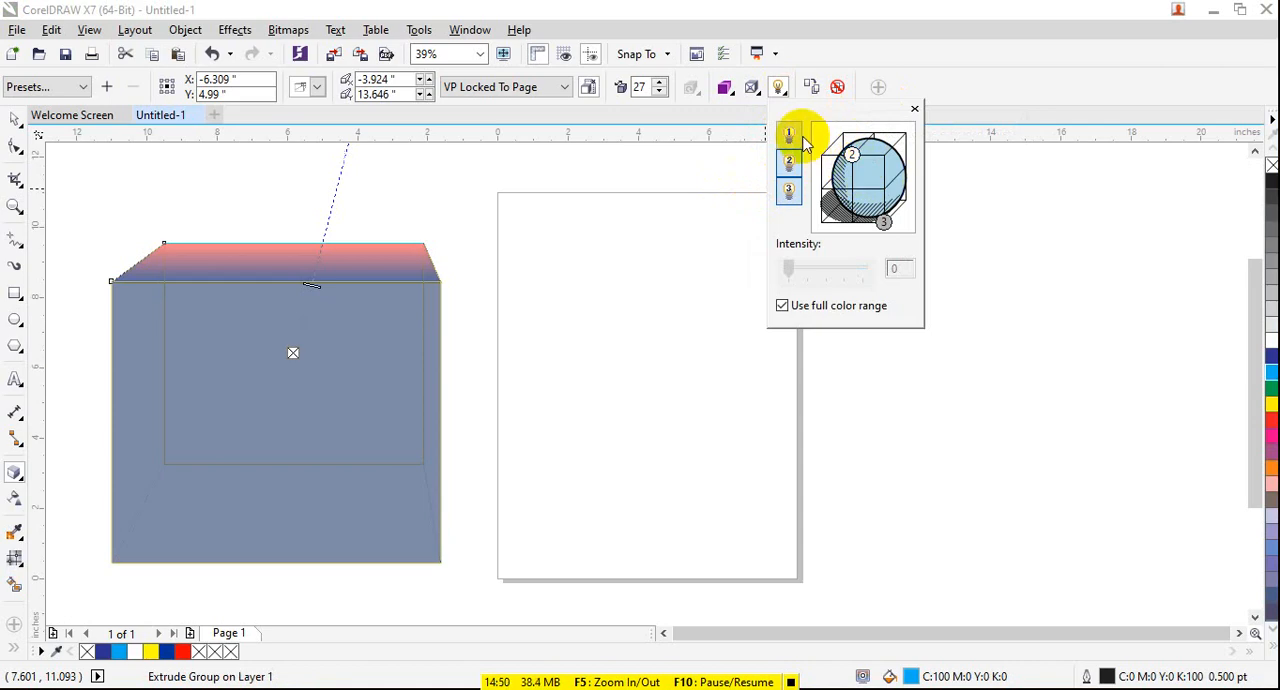
{"action": "left_click", "coordinate": [857, 160]}
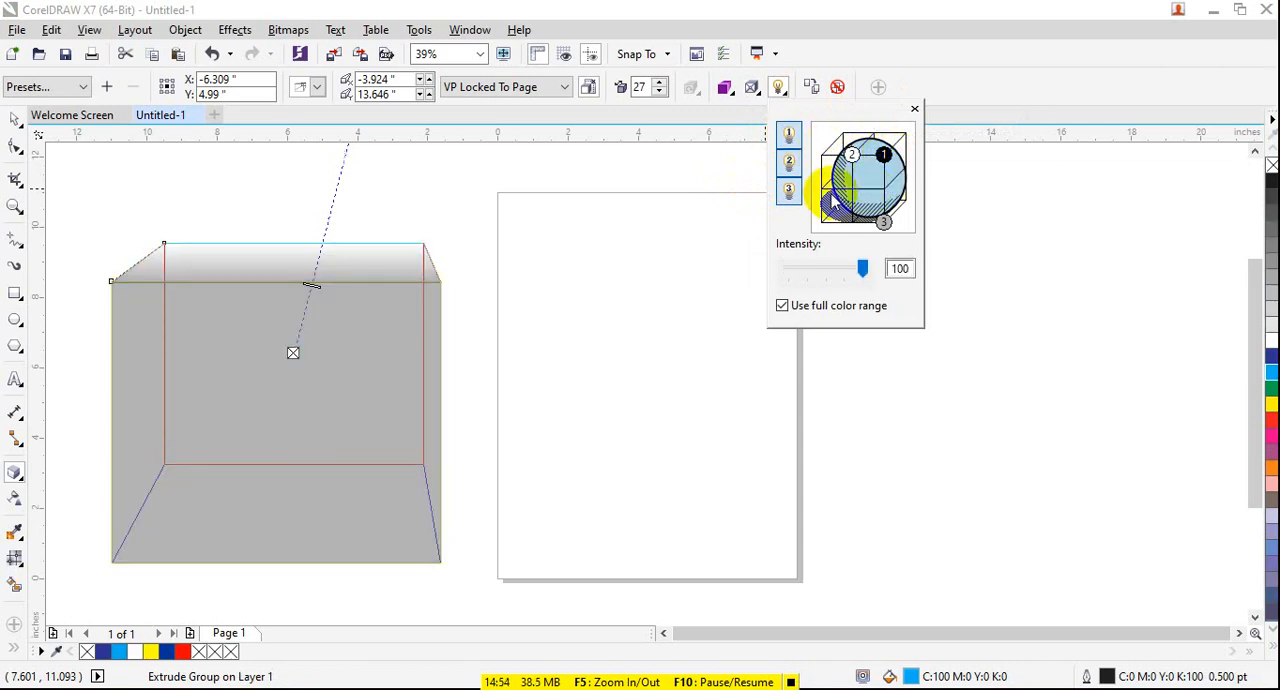
{"action": "left_click", "coordinate": [789, 162]}
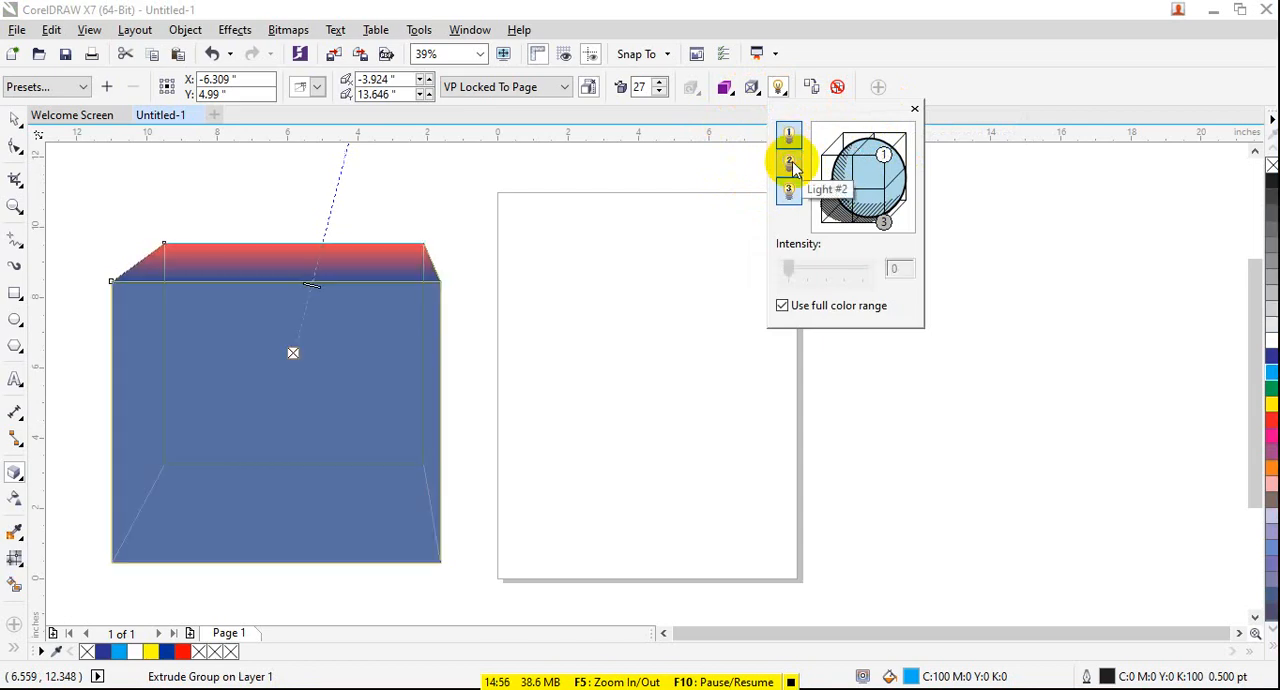
{"action": "left_click", "coordinate": [789, 192]}
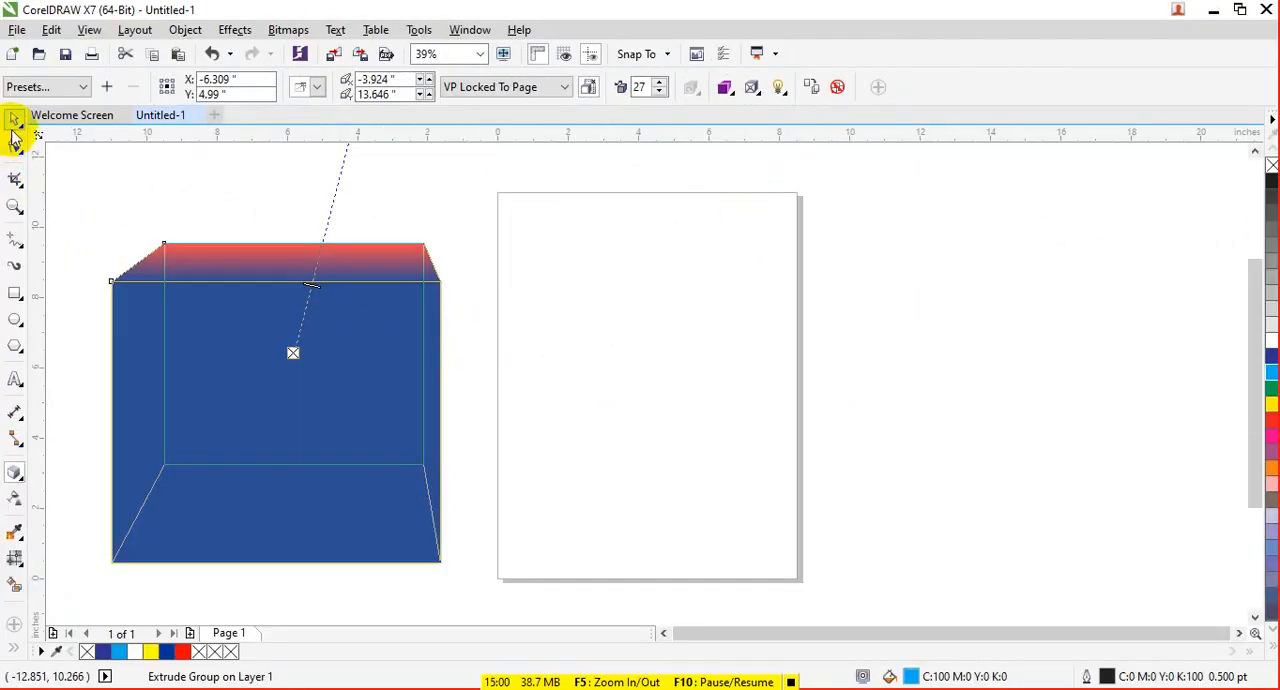
- Replace the extruded box with a green-filled ellipse about 7.2 by 6.0 inches, overlapping the page's left edge
{"action": "left_click", "coordinate": [328, 360]}
{"action": "key", "text": "Delete"}
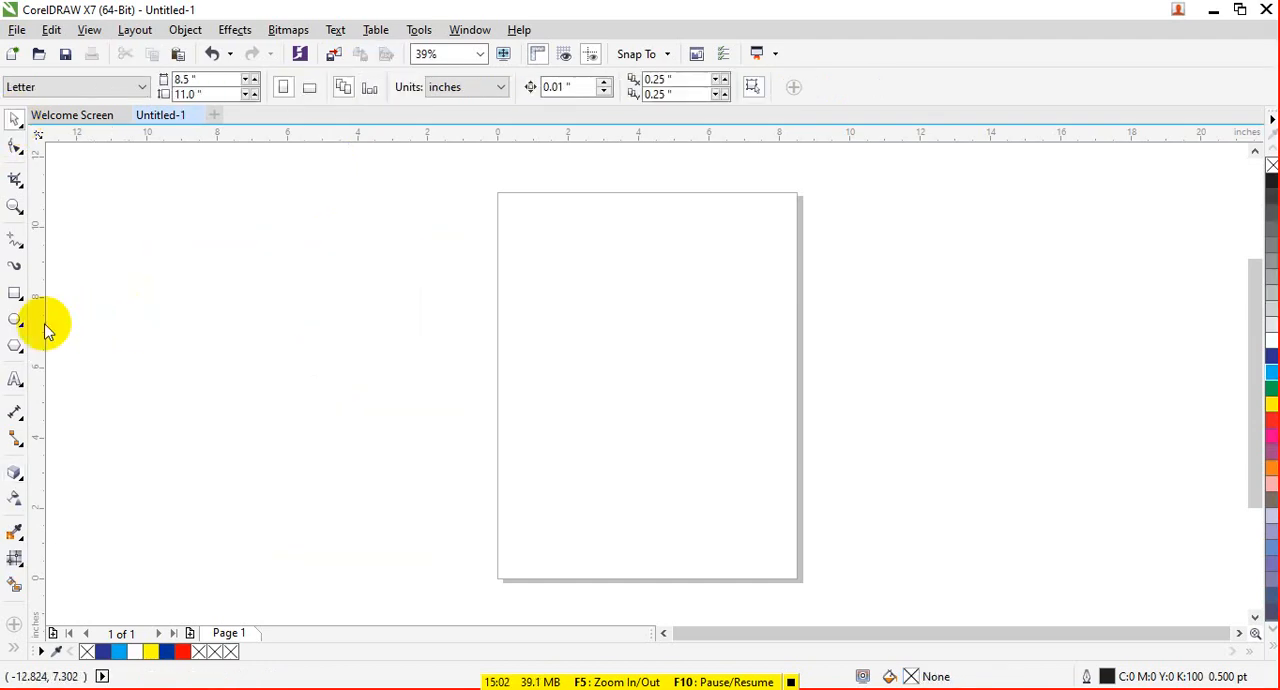
{"action": "left_click", "coordinate": [15, 319]}
{"action": "left_click_drag", "start_coordinate": [248, 212], "coordinate": [503, 426]}
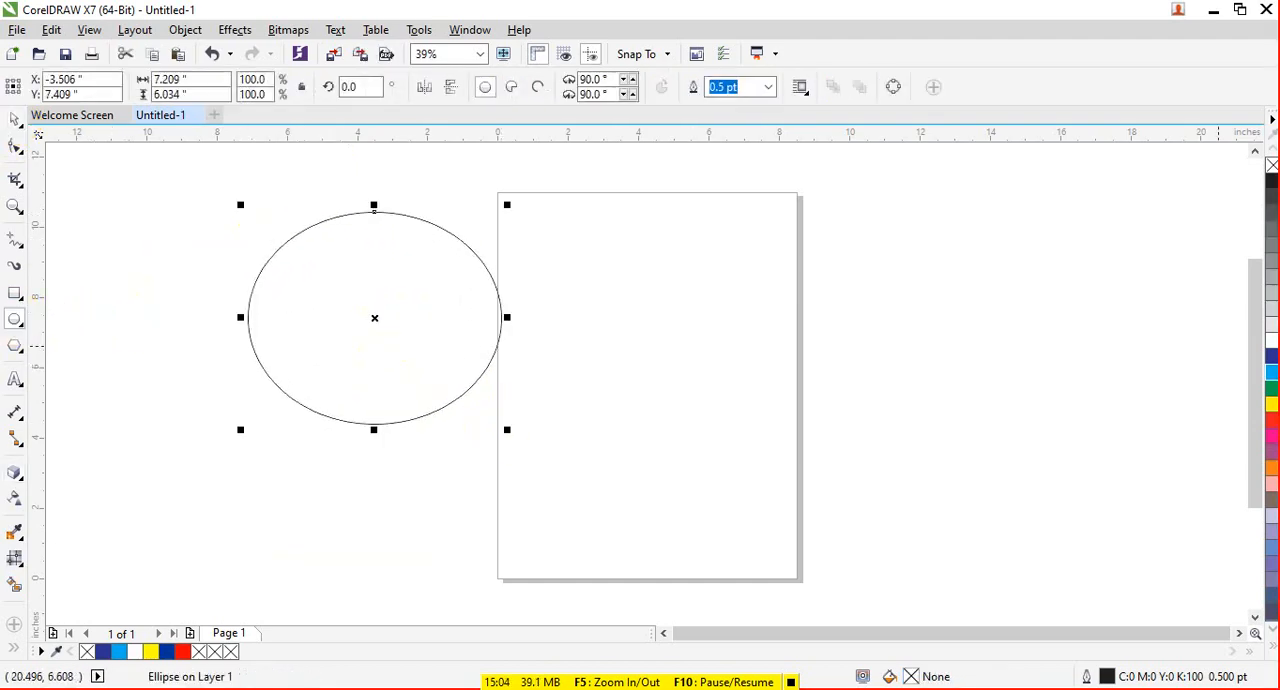
{"action": "left_click", "coordinate": [1270, 398]}
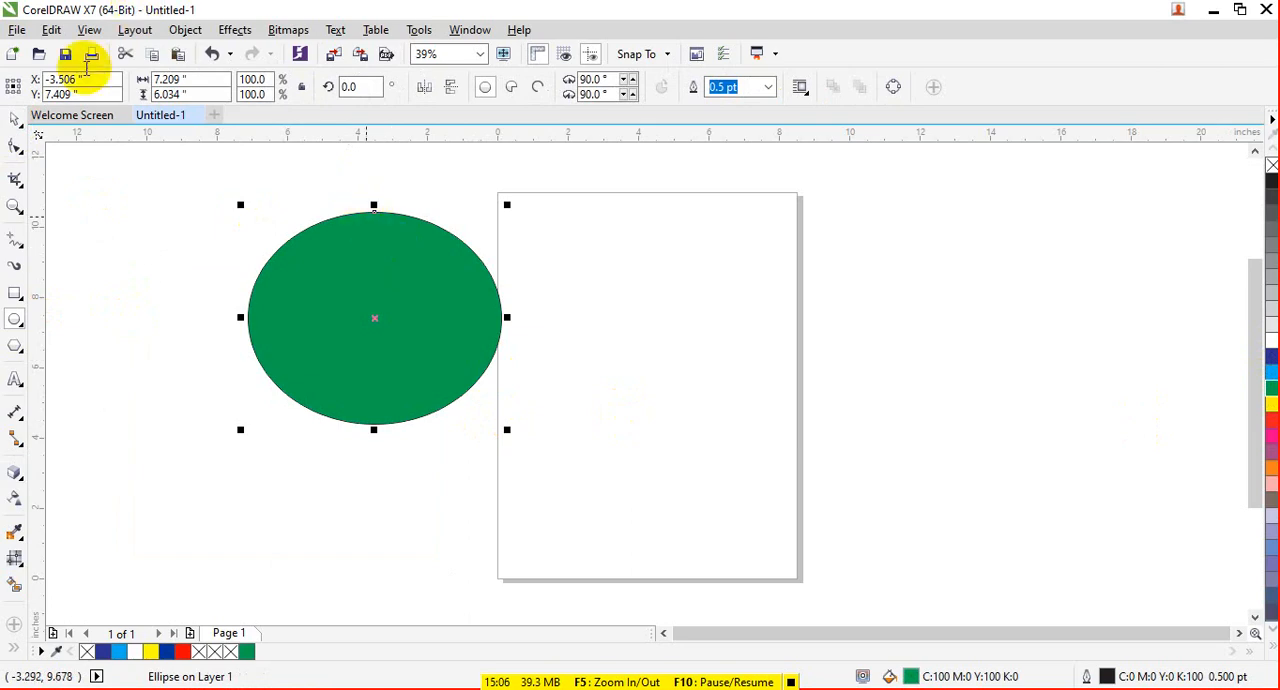
- Extrude the green ellipse using one of the extrusion presets
{"action": "left_click", "coordinate": [18, 482]}
{"action": "left_click", "coordinate": [74, 566]}
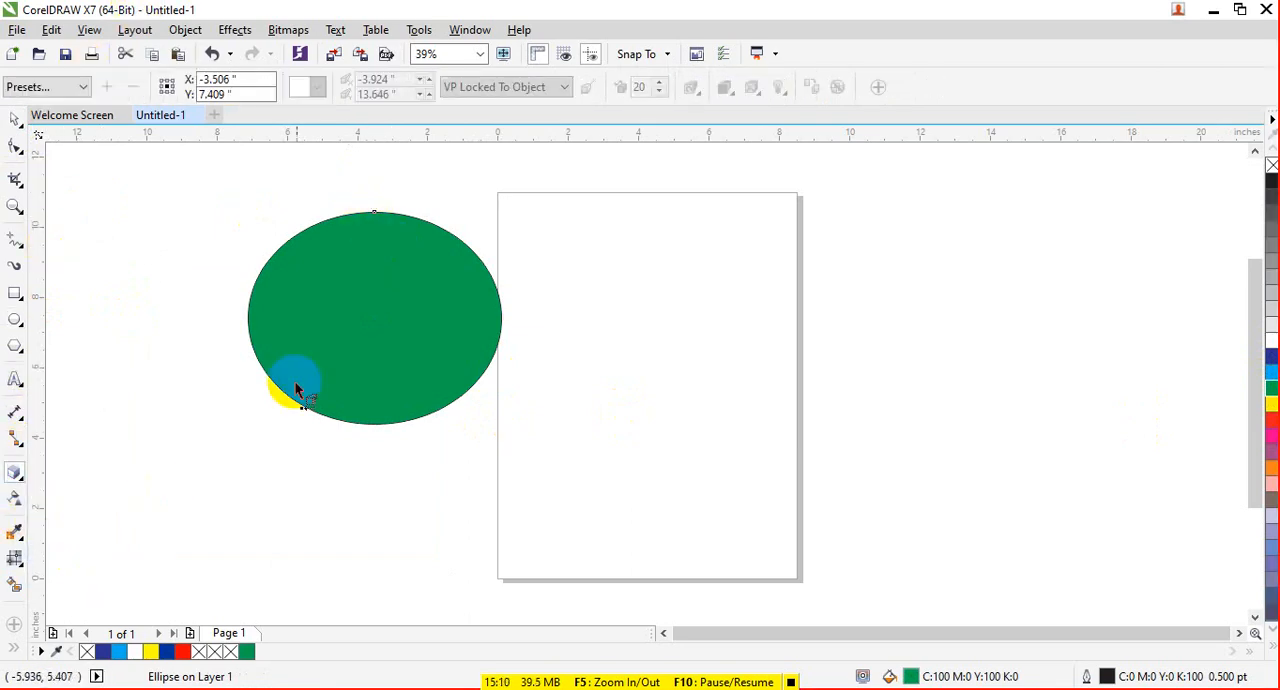
{"action": "left_click", "coordinate": [83, 87]}
{"action": "left_click", "coordinate": [80, 108]}
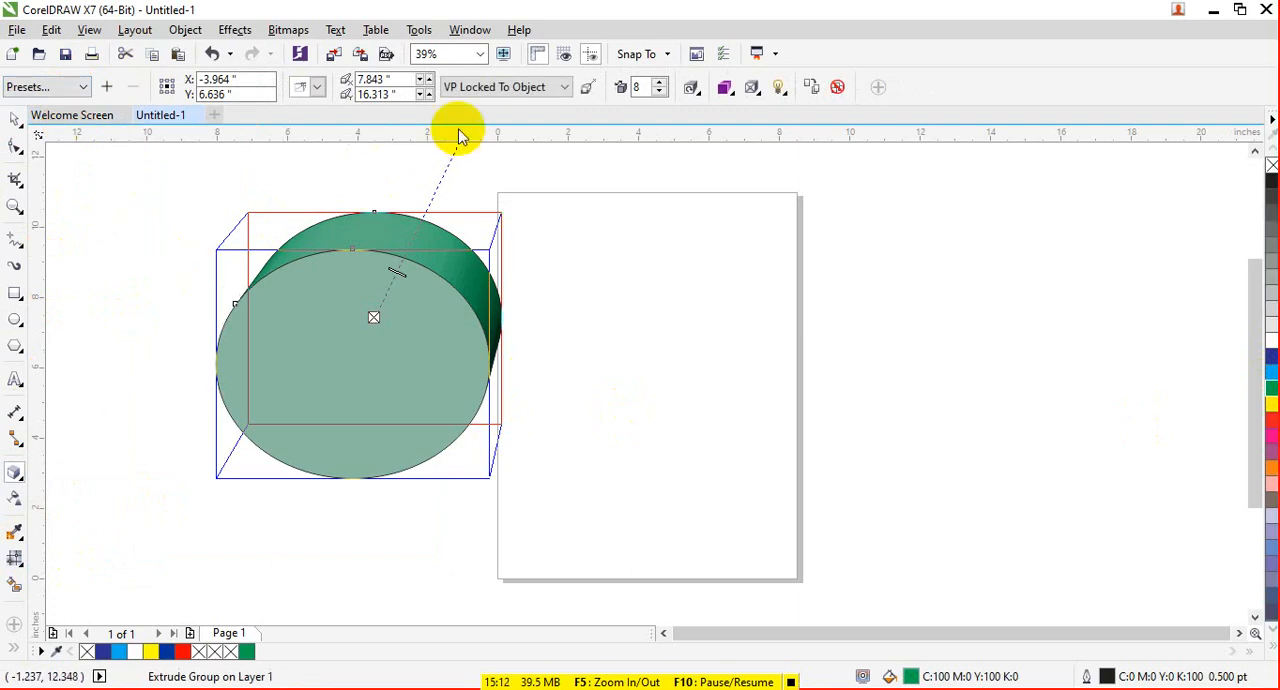
- Try the extrusion type that keeps the ellipse in front of a larger back end, and set the depth to 18
{"action": "left_click", "coordinate": [317, 87]}
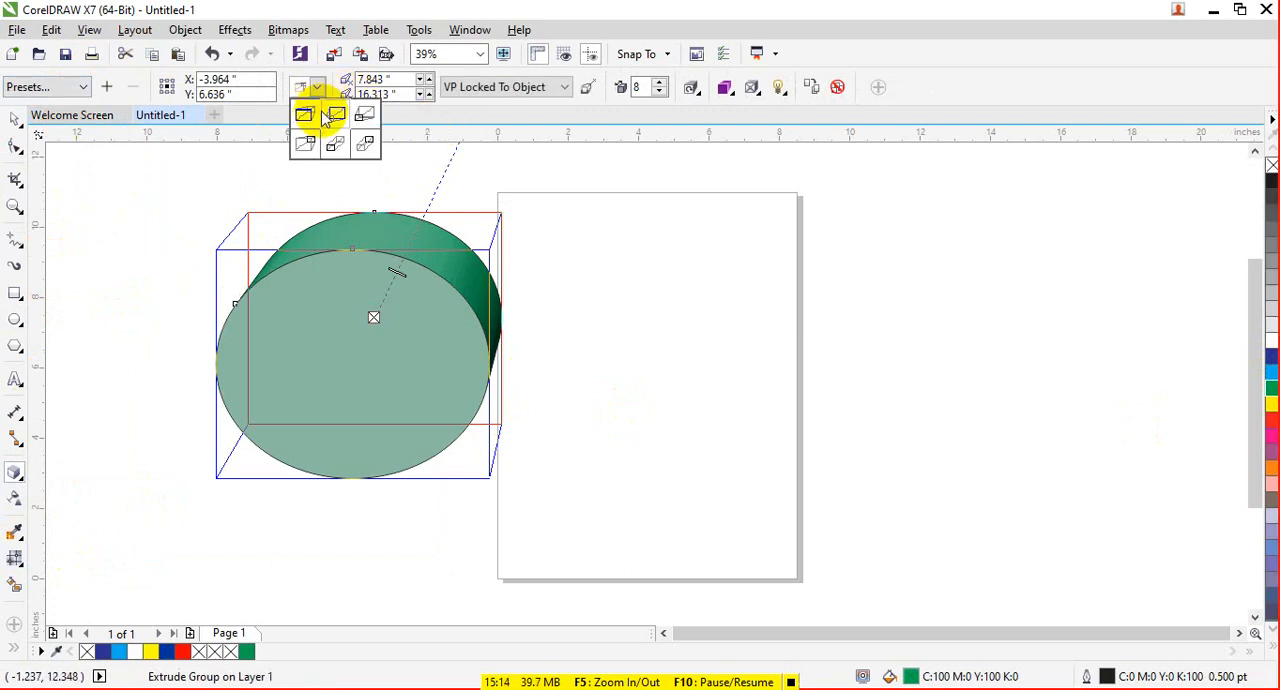
{"action": "left_click", "coordinate": [327, 118]}
{"action": "left_click", "coordinate": [317, 87]}
{"action": "left_click", "coordinate": [360, 116]}
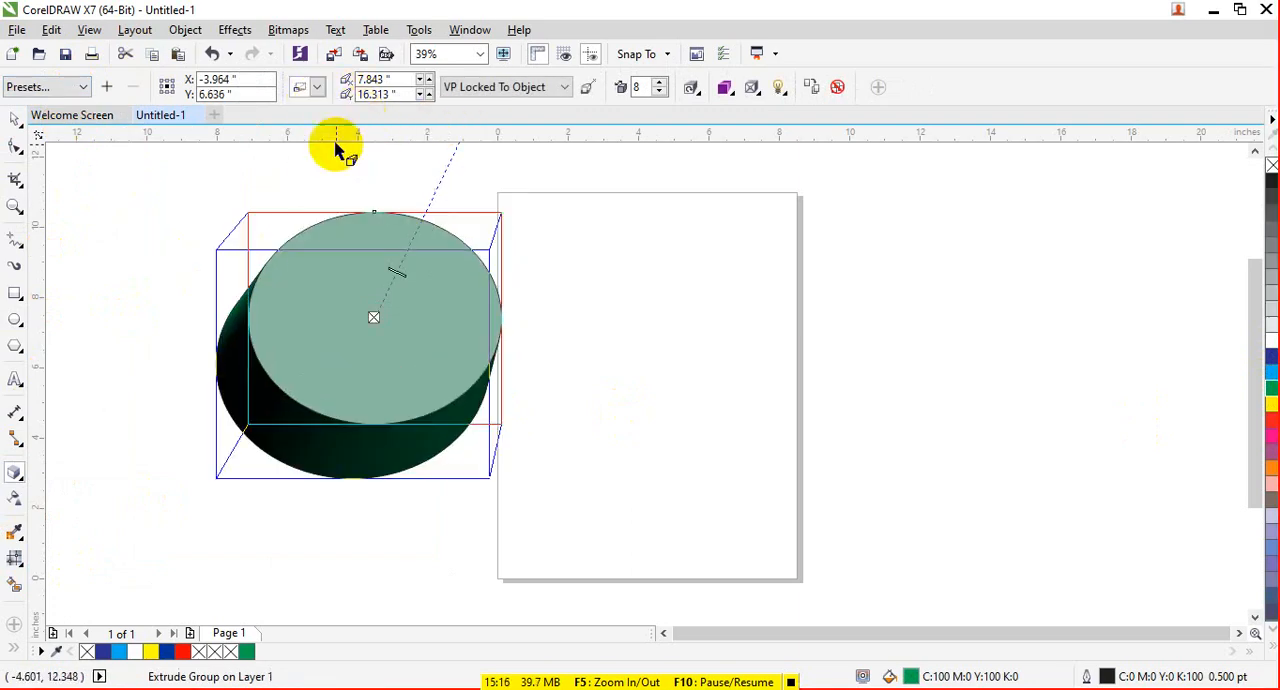
{"action": "left_click", "coordinate": [650, 87]}
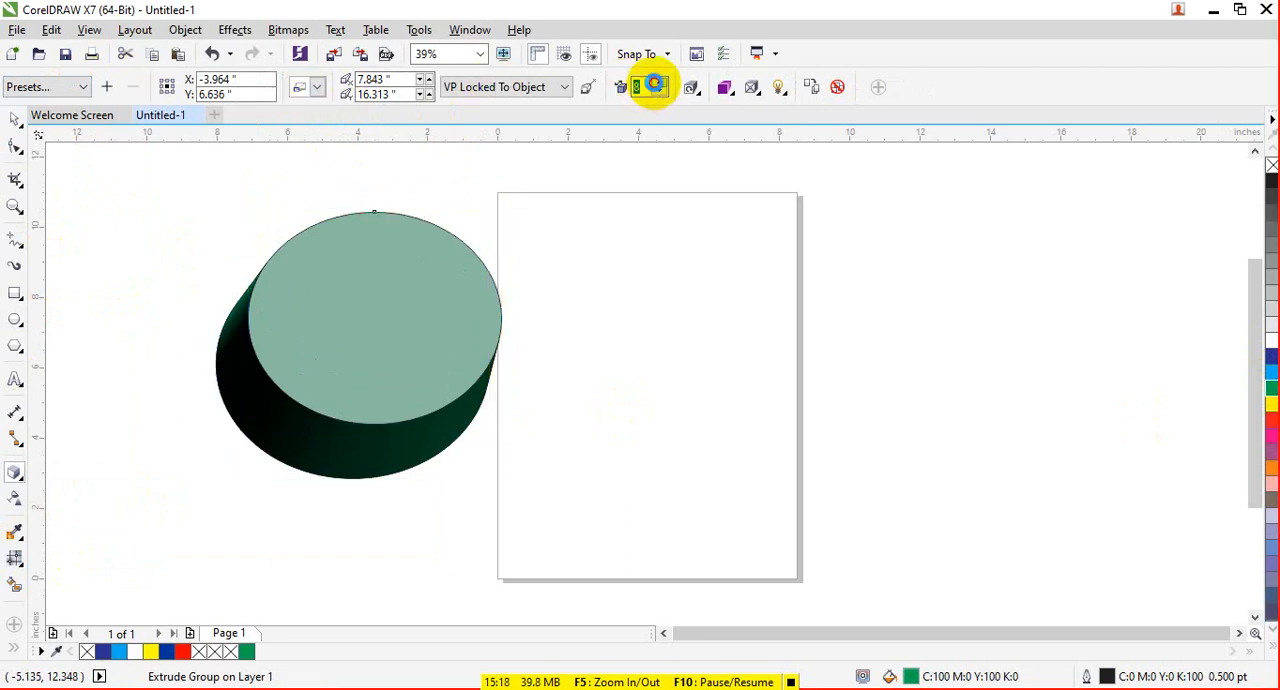
{"action": "left_click", "coordinate": [655, 83]}
{"action": "left_click", "coordinate": [655, 83]}
{"action": "left_click", "coordinate": [655, 83]}
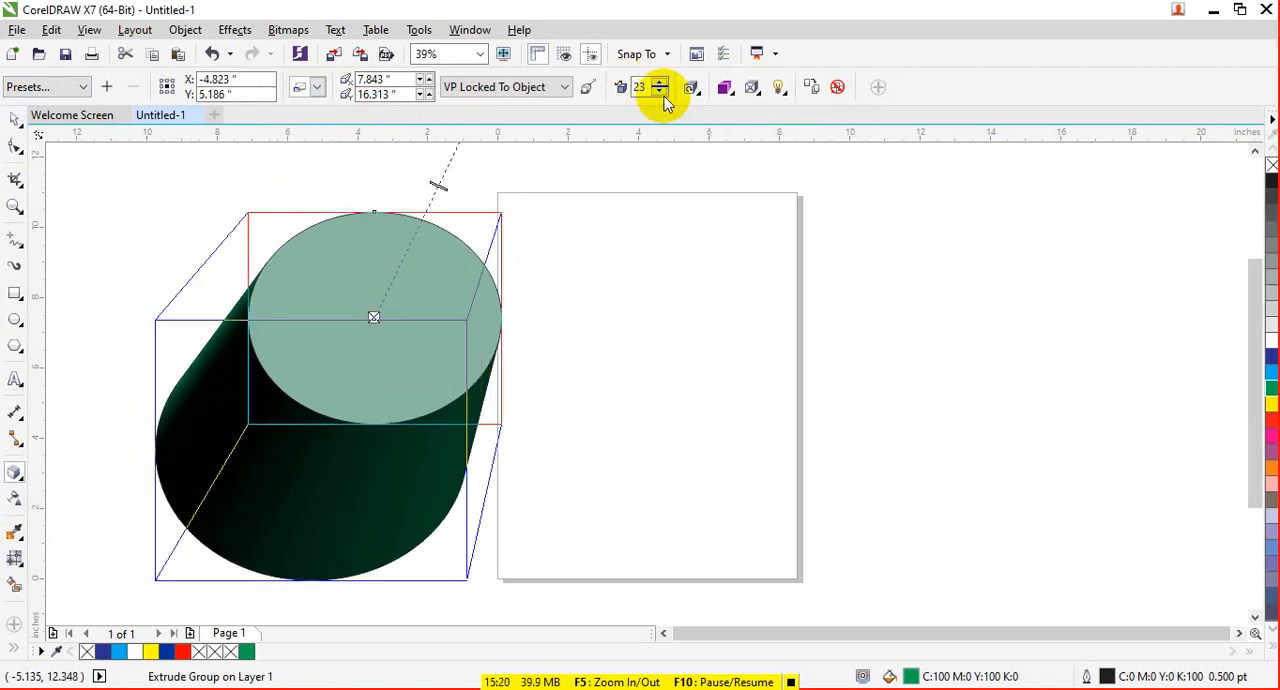
{"action": "left_click", "coordinate": [660, 93]}
- Change the extrusion to the type with a smaller back end, and move the extruded ellipse down into view
{"action": "left_click", "coordinate": [317, 87]}
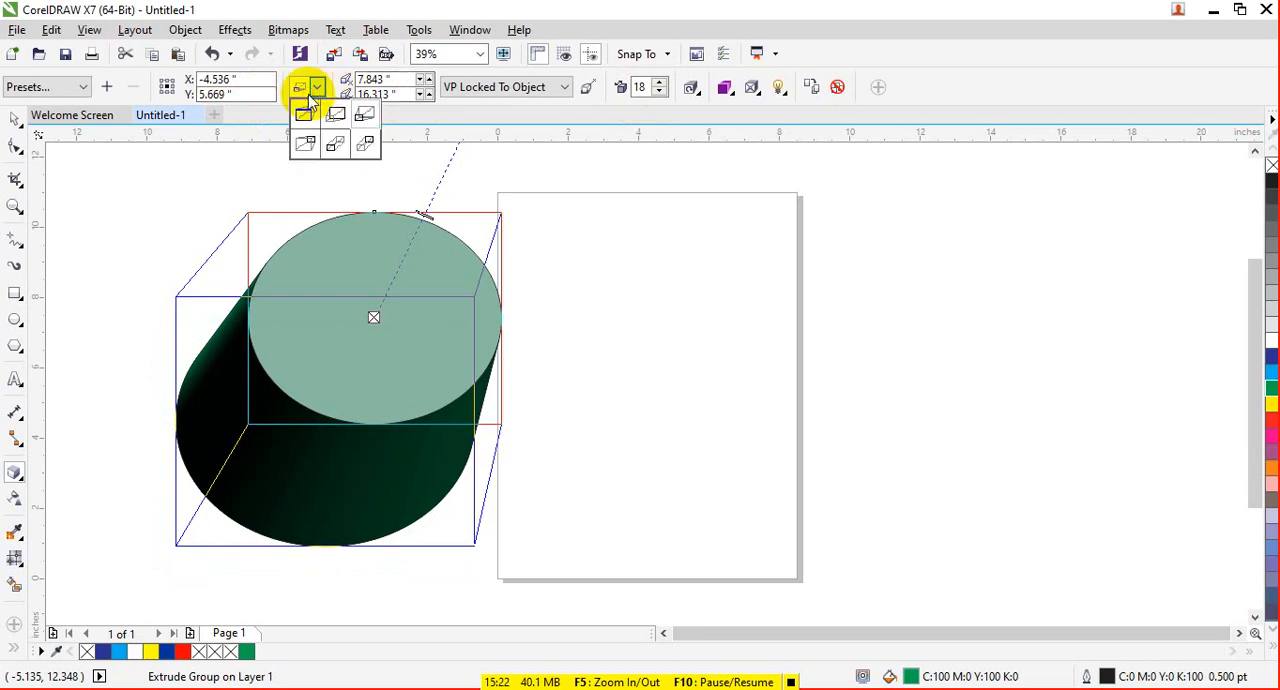
{"action": "left_click", "coordinate": [324, 115]}
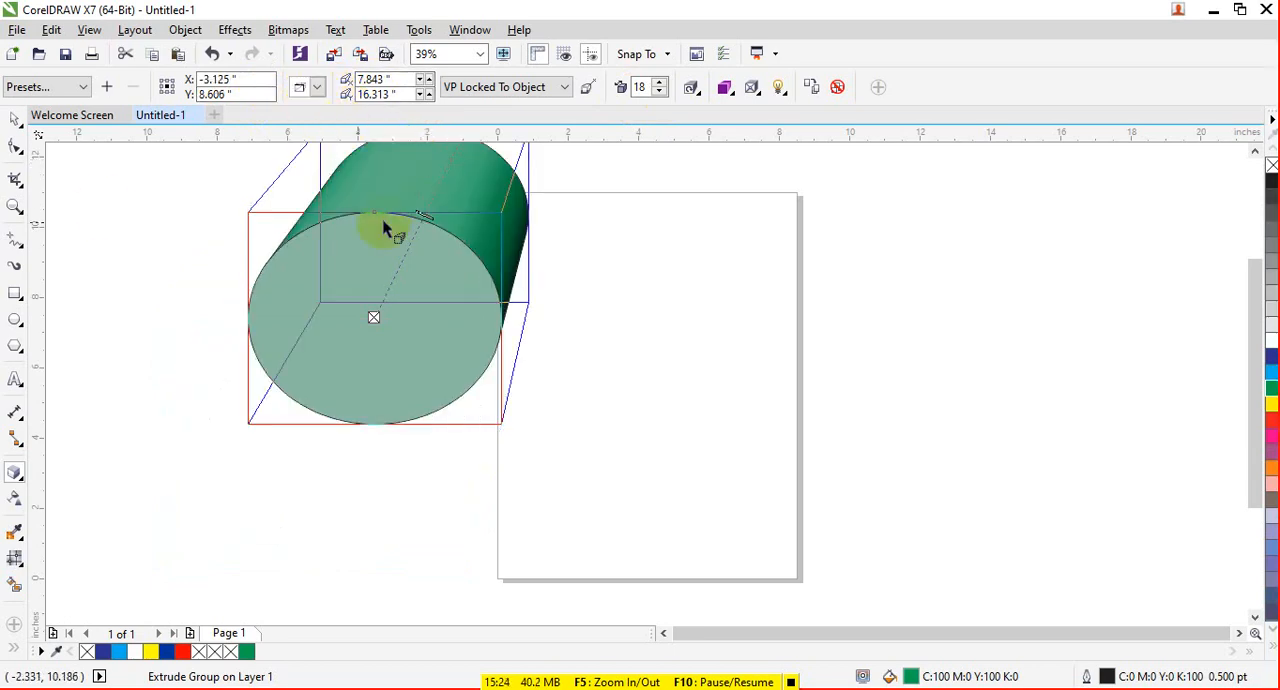
{"action": "left_click", "coordinate": [18, 122]}
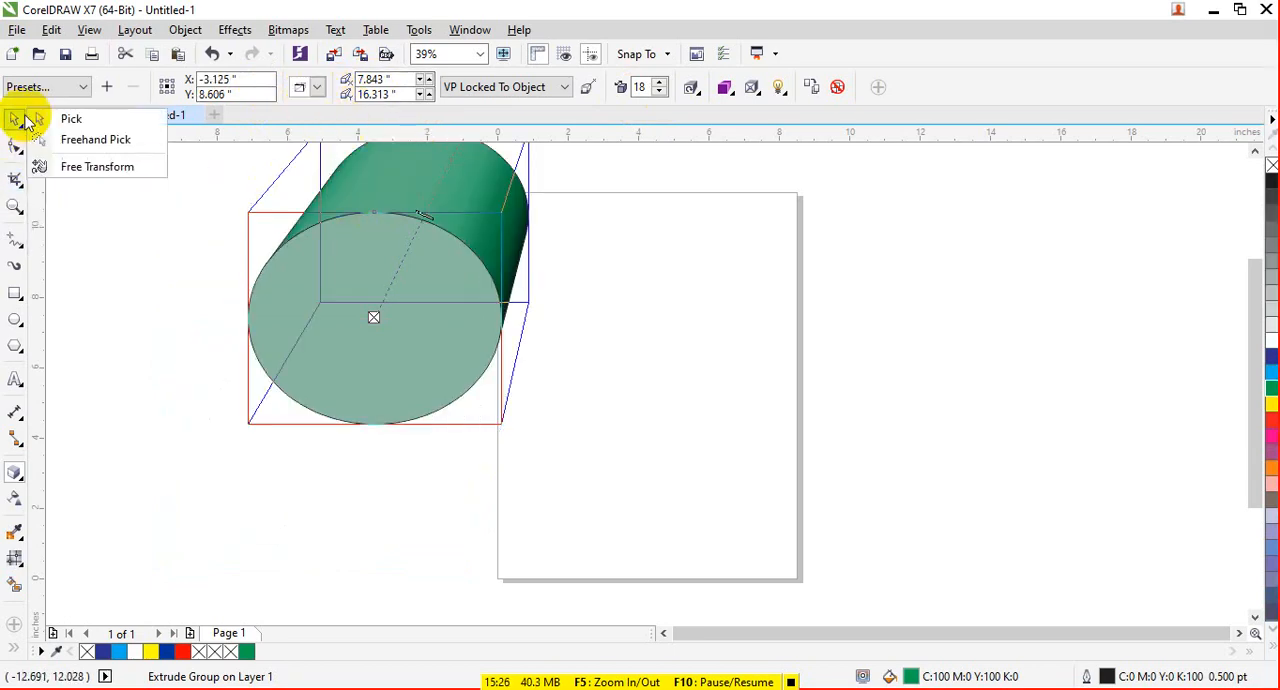
{"action": "left_click", "coordinate": [71, 119]}
{"action": "left_click_drag", "start_coordinate": [424, 185], "coordinate": [438, 269]}
- Try extrusion depths of 28 and 8 on the ellipse, and settle on a depth of 16
{"action": "left_click", "coordinate": [658, 82]}
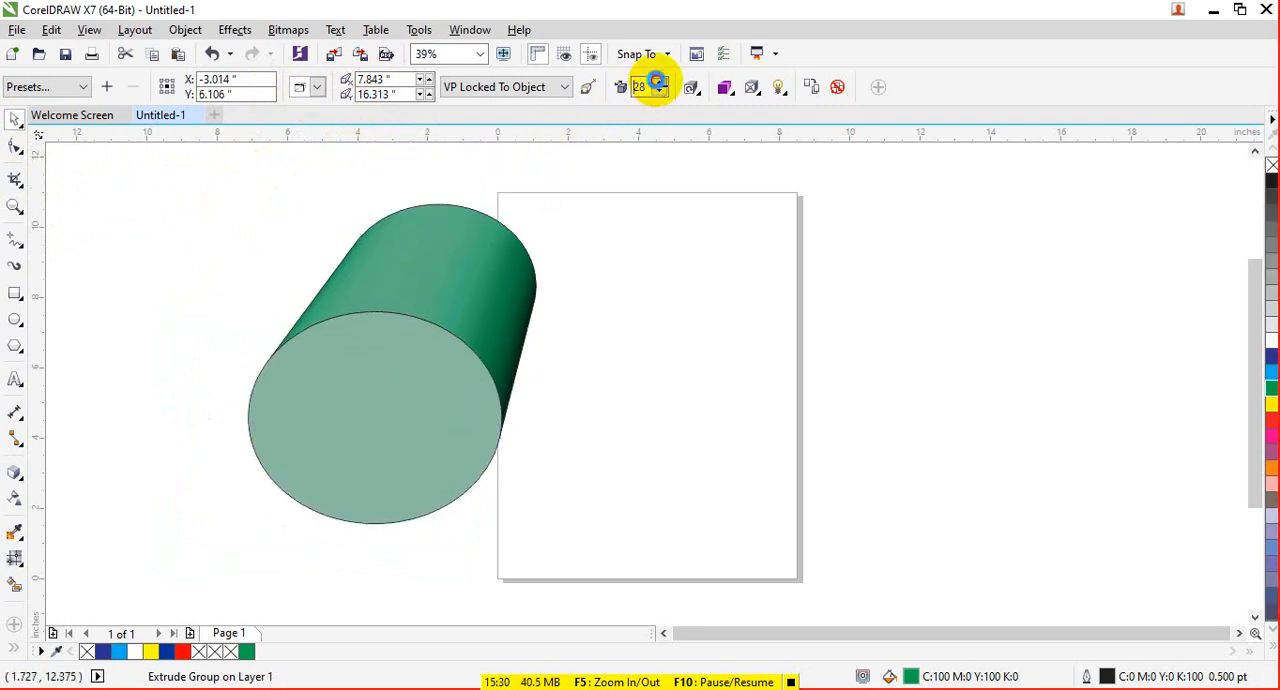
{"action": "left_click", "coordinate": [658, 82]}
{"action": "left_click", "coordinate": [659, 91]}
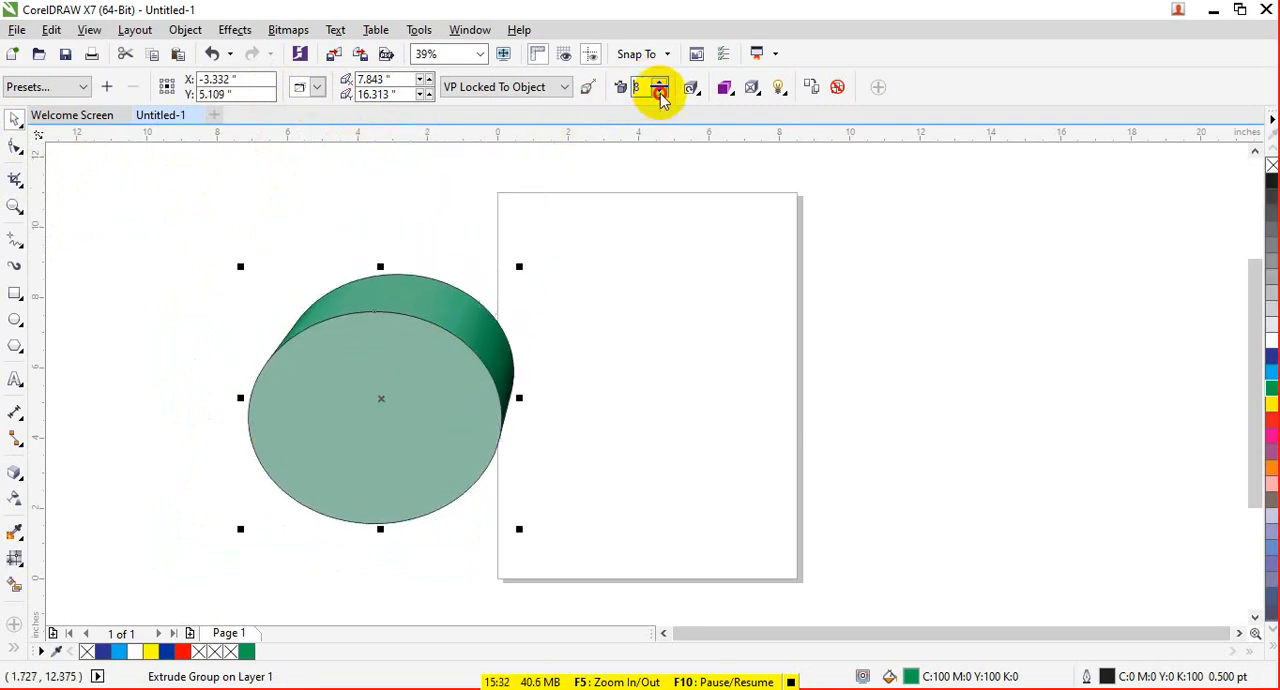
{"action": "left_click", "coordinate": [660, 83]}
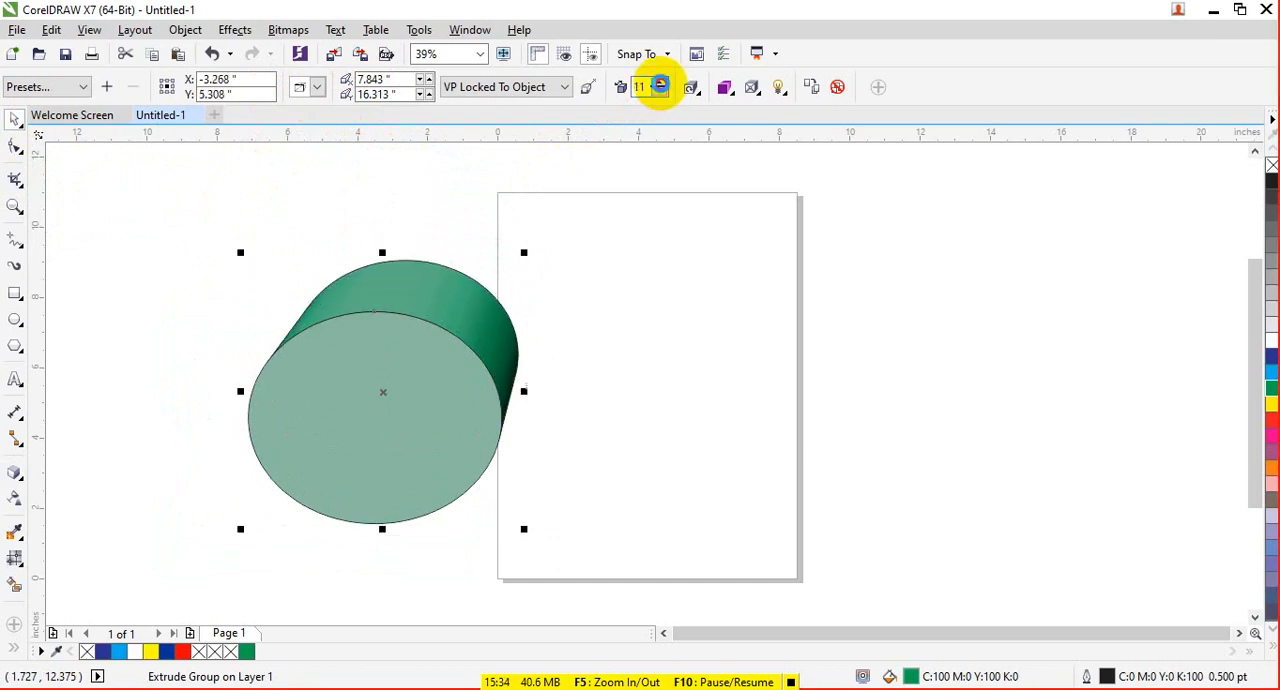
- Try a solid red color for the sides of the extruded ellipse
{"action": "left_click", "coordinate": [725, 86]}
{"action": "left_click", "coordinate": [459, 297]}
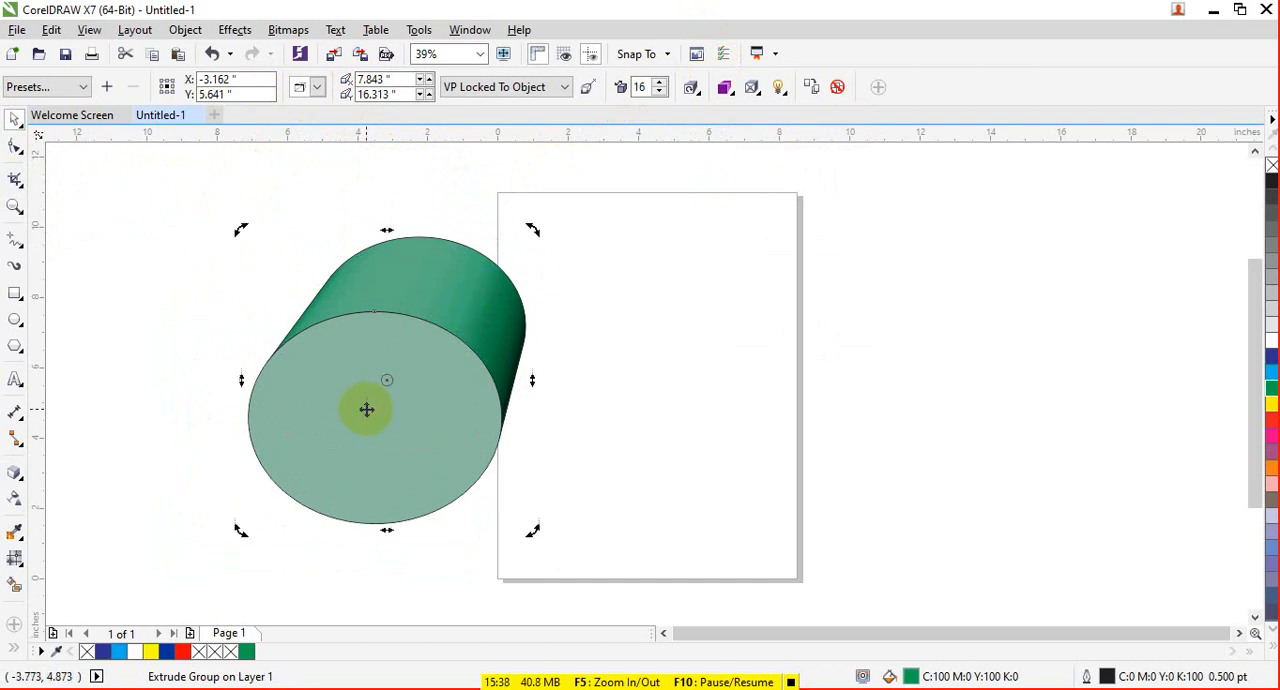
{"action": "left_click", "coordinate": [457, 334]}
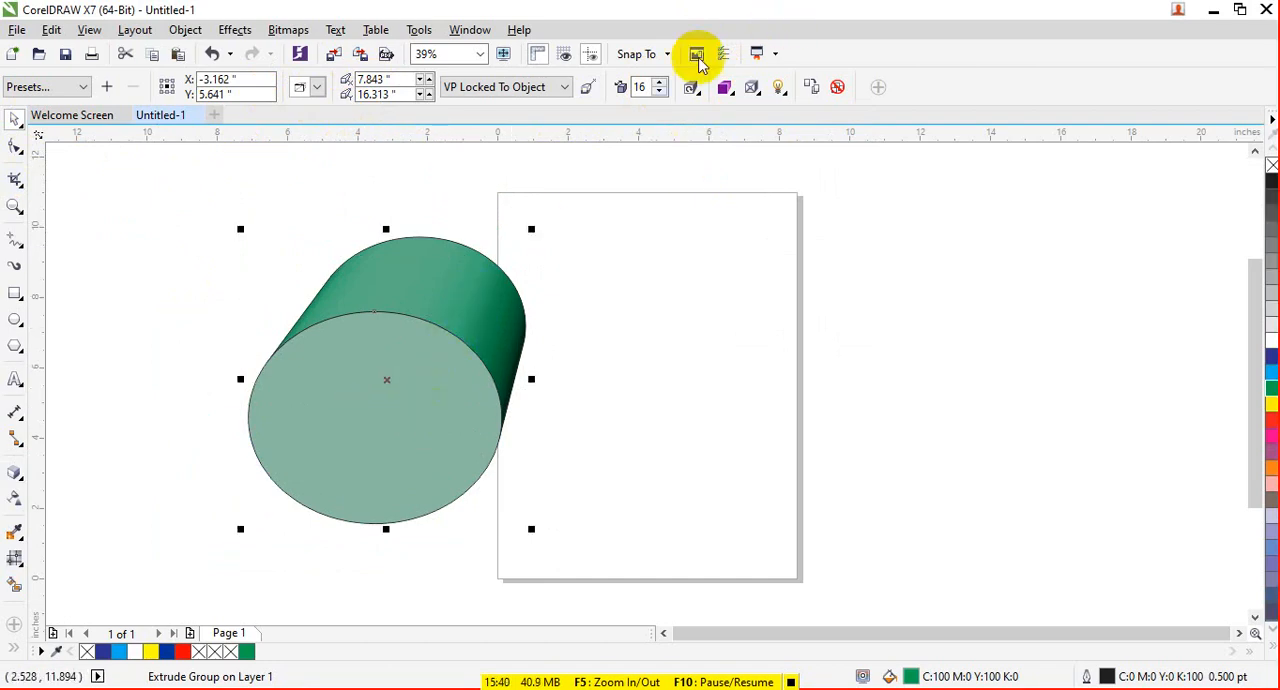
{"action": "left_click", "coordinate": [727, 86]}
{"action": "left_click", "coordinate": [767, 151]}
{"action": "left_click", "coordinate": [808, 183]}
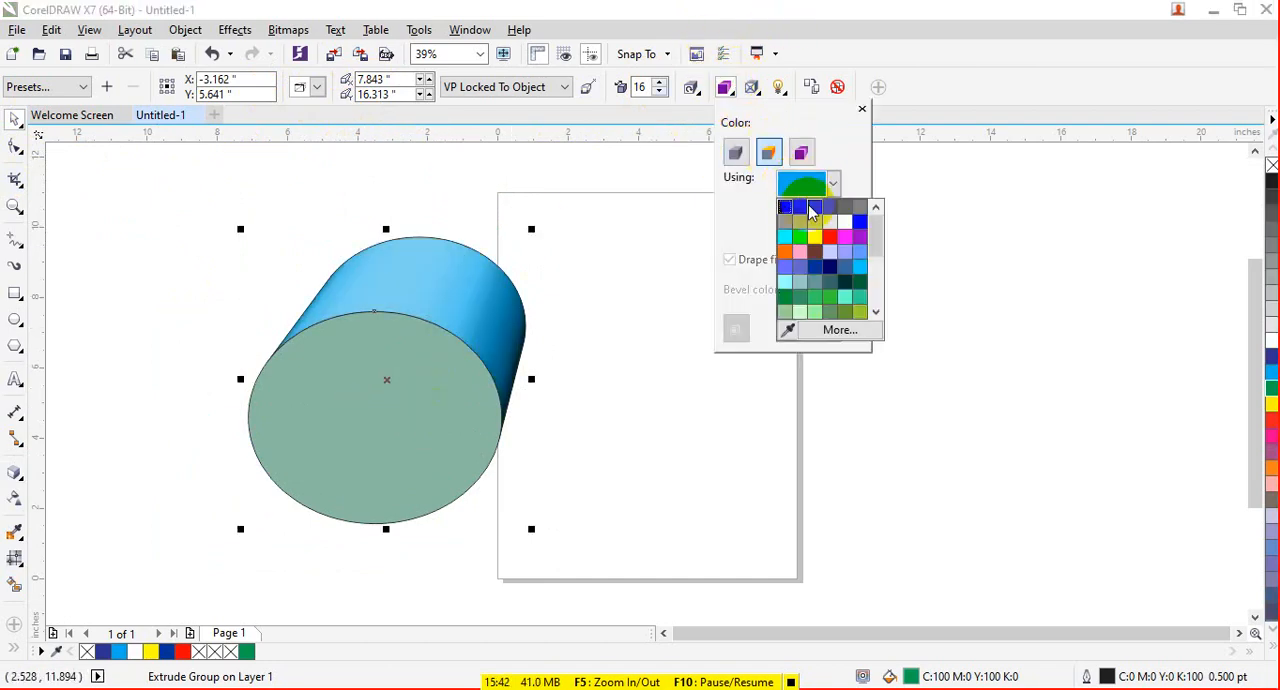
{"action": "left_click", "coordinate": [829, 237]}
{"action": "left_click", "coordinate": [432, 410]}
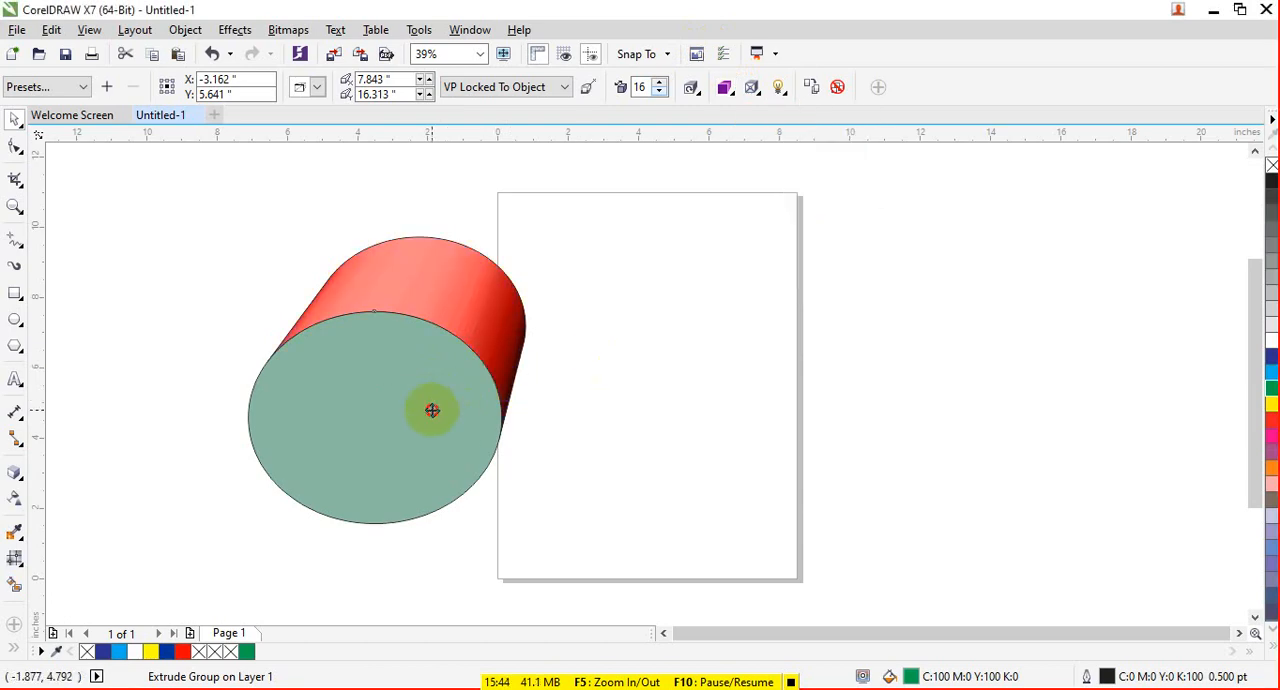
- Switch the extrusion to use the object's fill, try a yellow fill on the ellipse, and undo the yellow
{"action": "left_click", "coordinate": [725, 86]}
{"action": "left_click", "coordinate": [736, 152]}
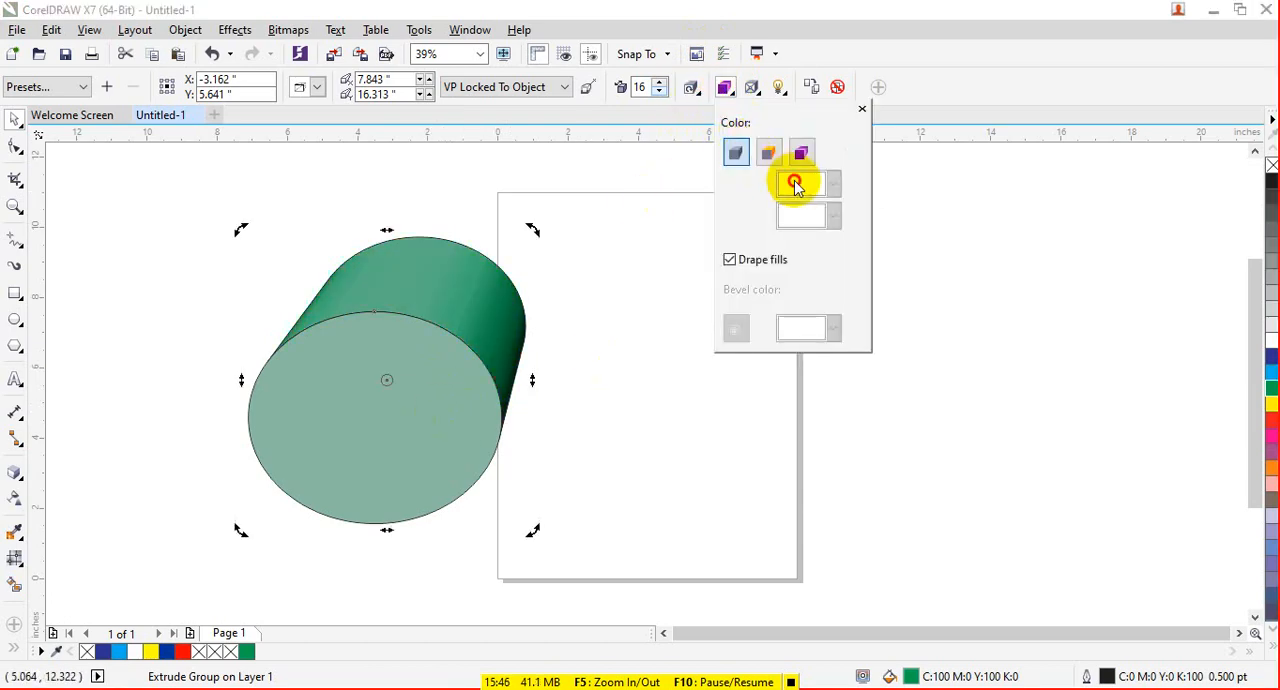
{"action": "left_click", "coordinate": [1271, 404]}
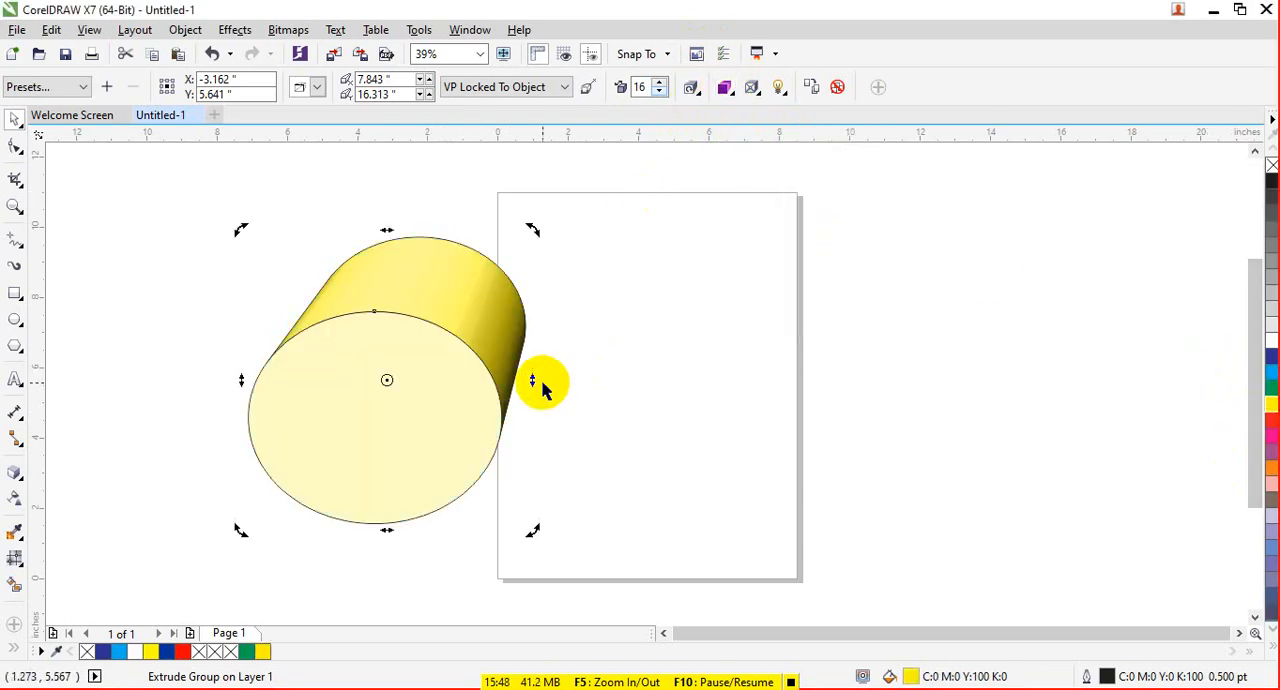
{"action": "key", "text": "ctrl+z"}
{"action": "left_click", "coordinate": [451, 380]}
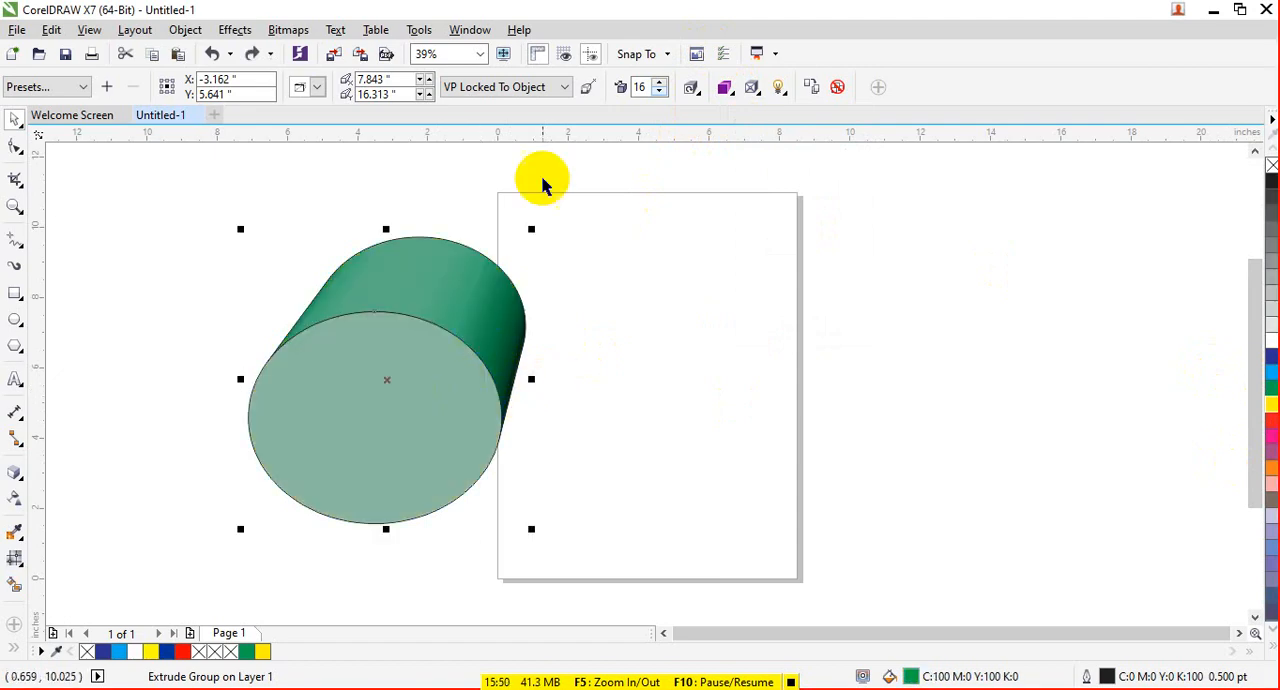
- Try solid green and teal colors for the sides of the extruded ellipse
{"action": "left_click", "coordinate": [691, 87]}
{"action": "left_click", "coordinate": [724, 87]}
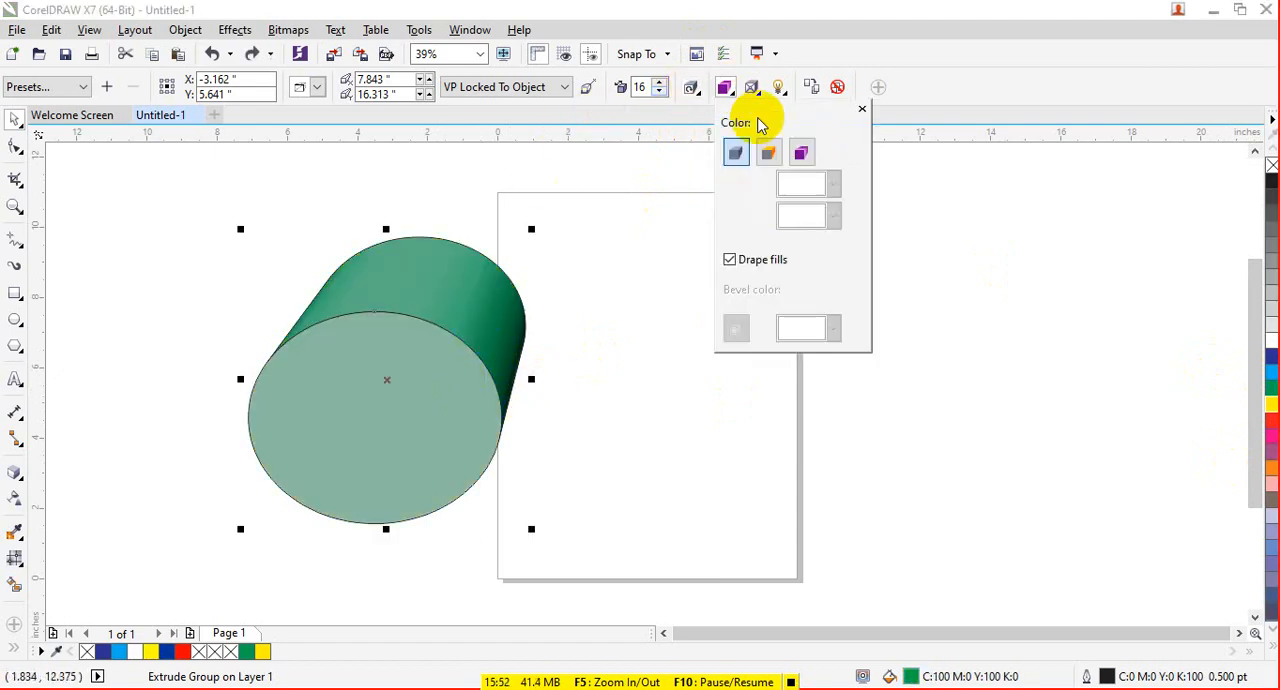
{"action": "left_click", "coordinate": [768, 152]}
{"action": "left_click", "coordinate": [833, 183]}
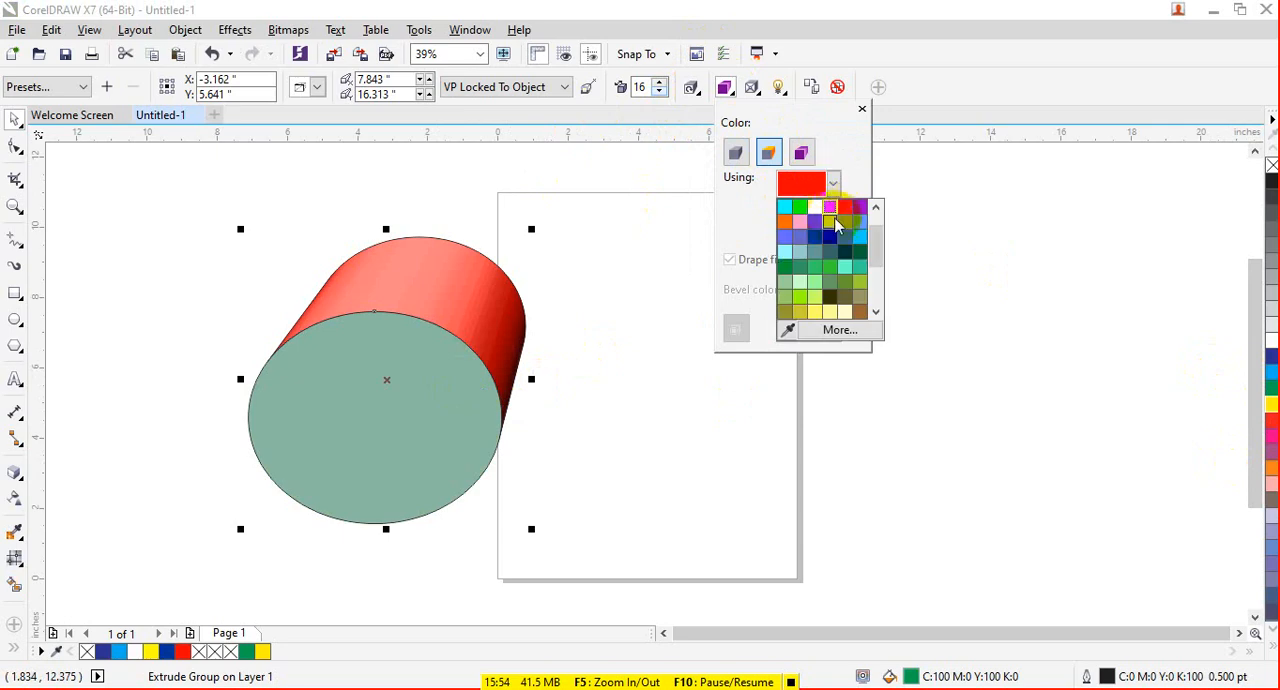
{"action": "left_click", "coordinate": [819, 271]}
{"action": "left_click", "coordinate": [496, 321]}
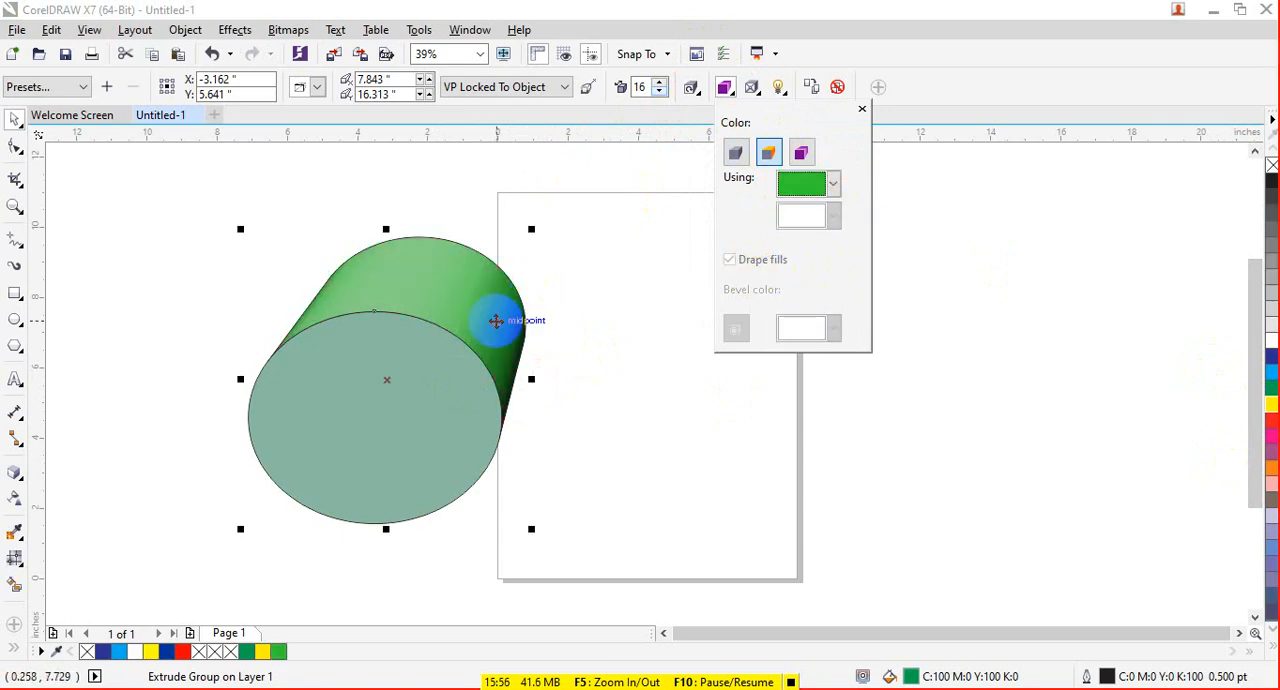
{"action": "left_click", "coordinate": [834, 183]}
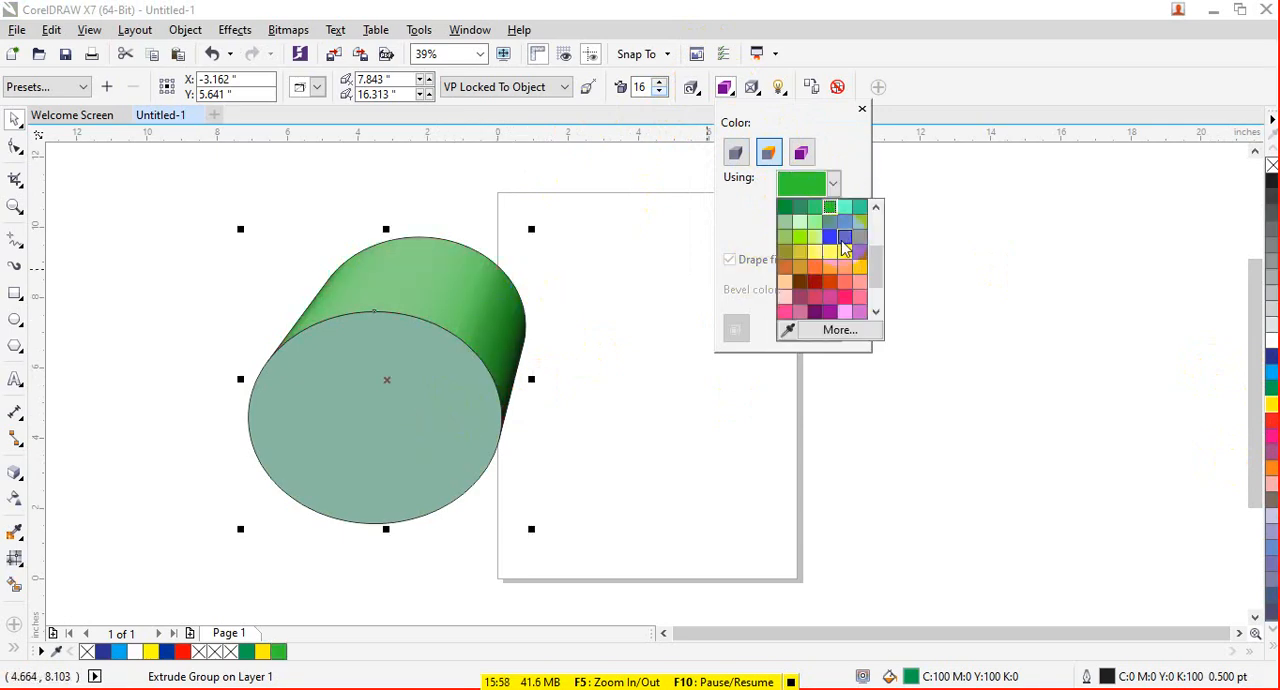
{"action": "left_click", "coordinate": [855, 207]}
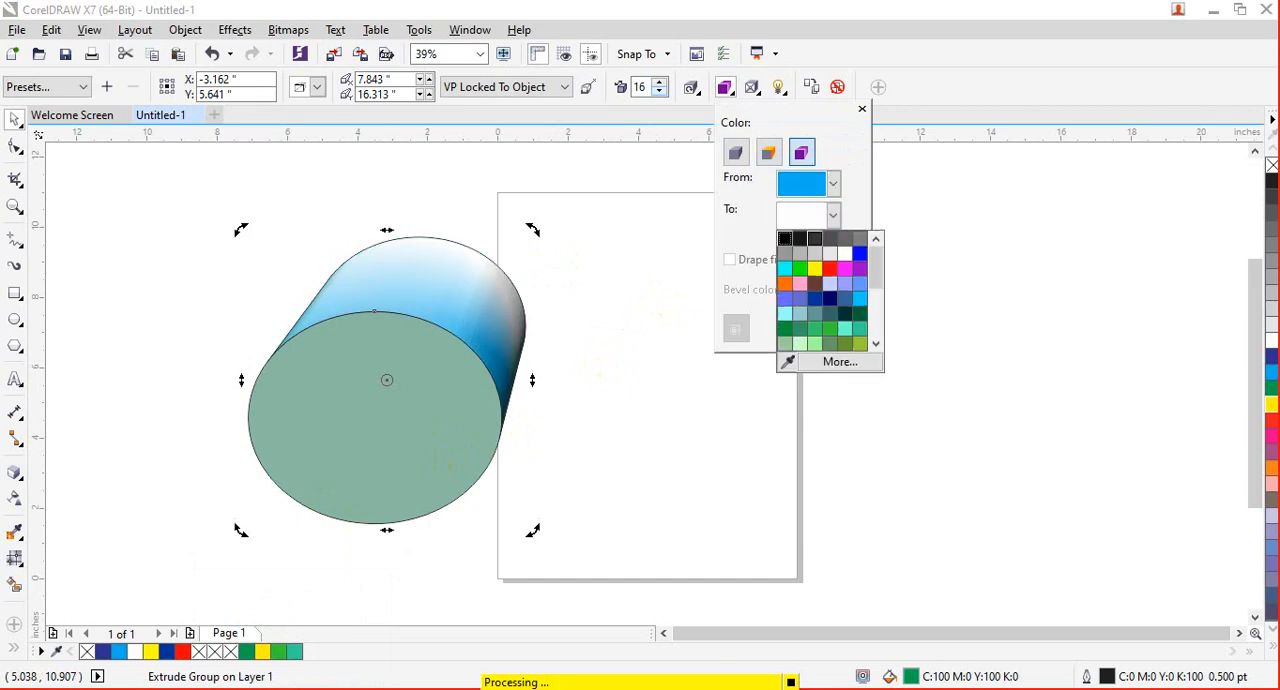
- Set the extrusion's color shading to run from light blue to dark blue
{"action": "left_click", "coordinate": [788, 250]}
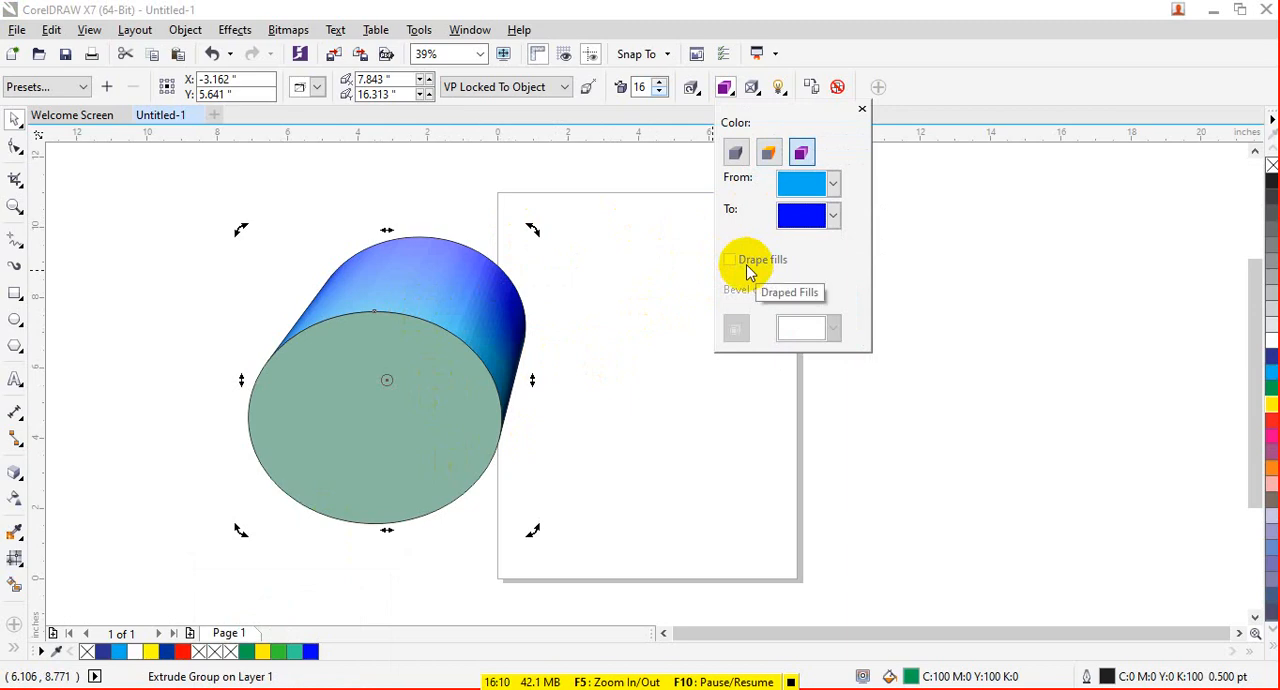
- Turn on light 1 in the extrusion's lighting and try selecting the individual light sources
{"action": "left_click", "coordinate": [752, 88]}
{"action": "left_click", "coordinate": [779, 90]}
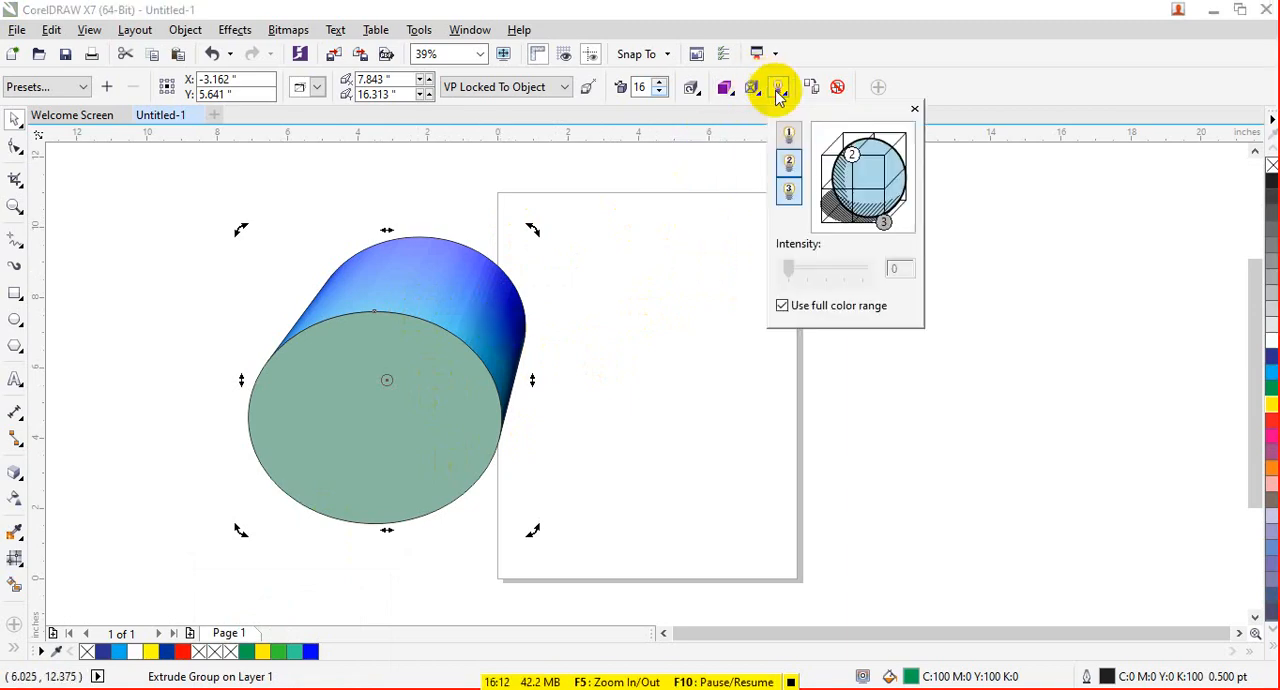
{"action": "left_click", "coordinate": [789, 142]}
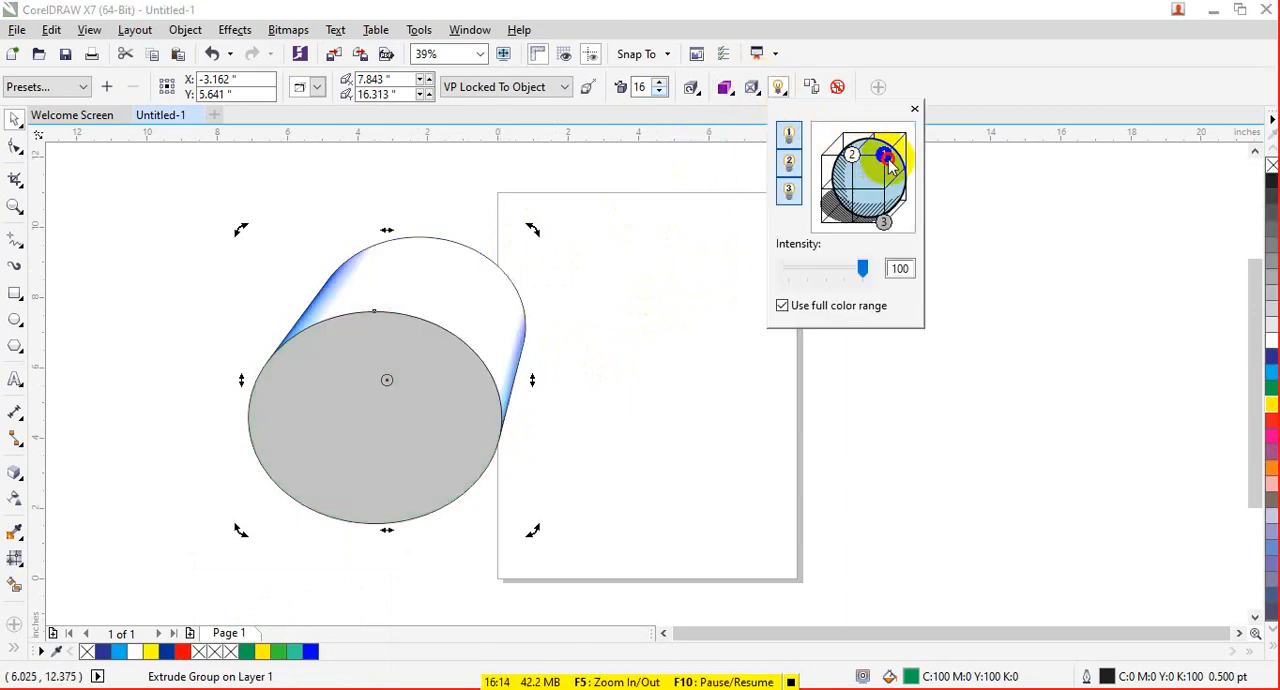
{"action": "left_click_drag", "start_coordinate": [876, 162], "coordinate": [853, 167]}
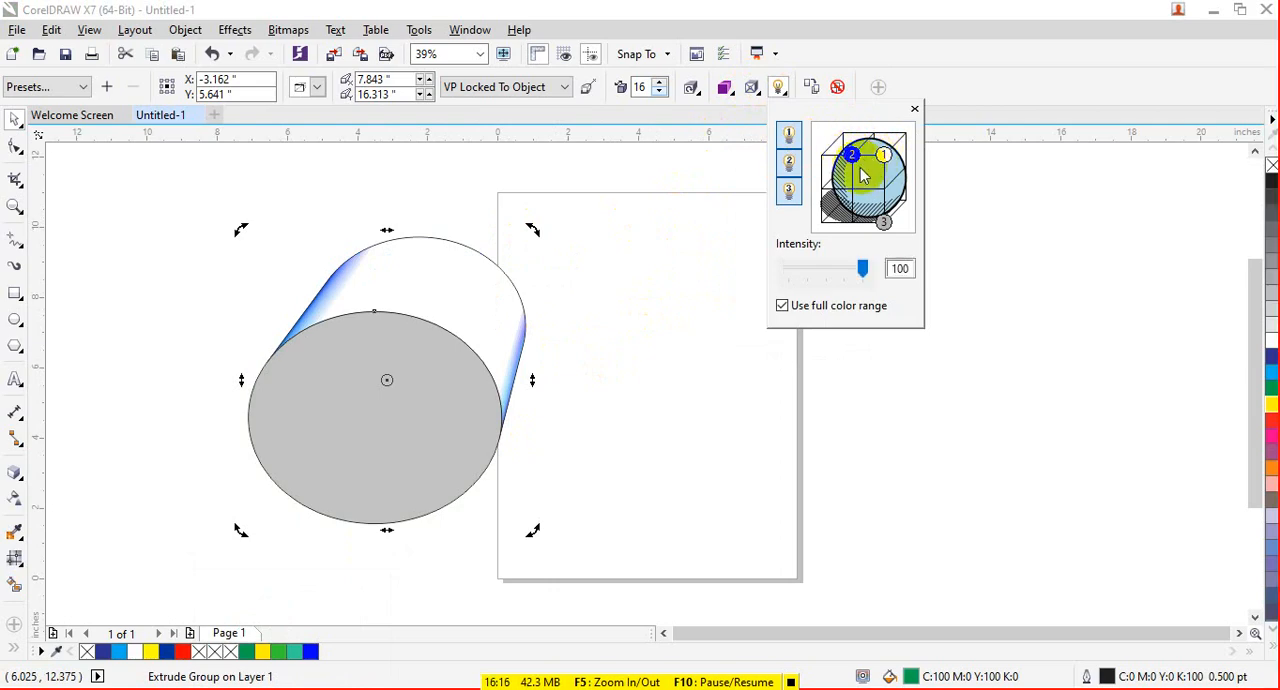
{"action": "left_click", "coordinate": [884, 157]}
{"action": "left_click", "coordinate": [881, 221]}
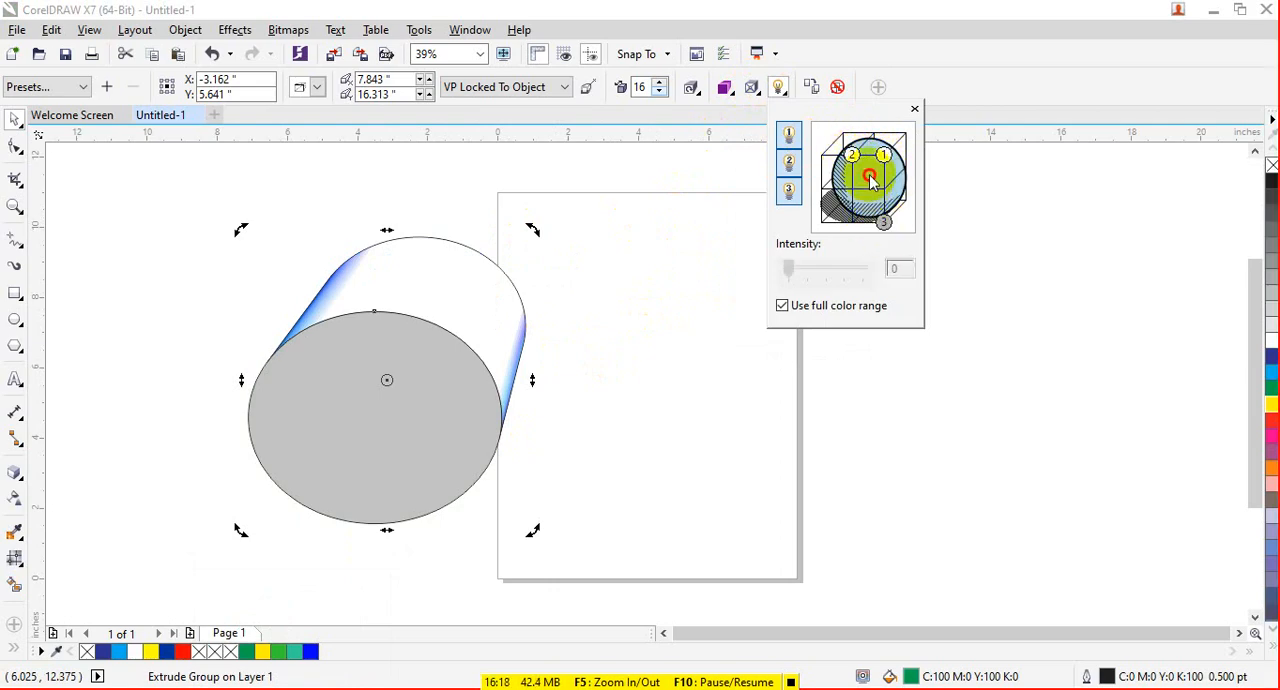
{"action": "left_click", "coordinate": [884, 158]}
{"action": "left_click", "coordinate": [881, 218]}
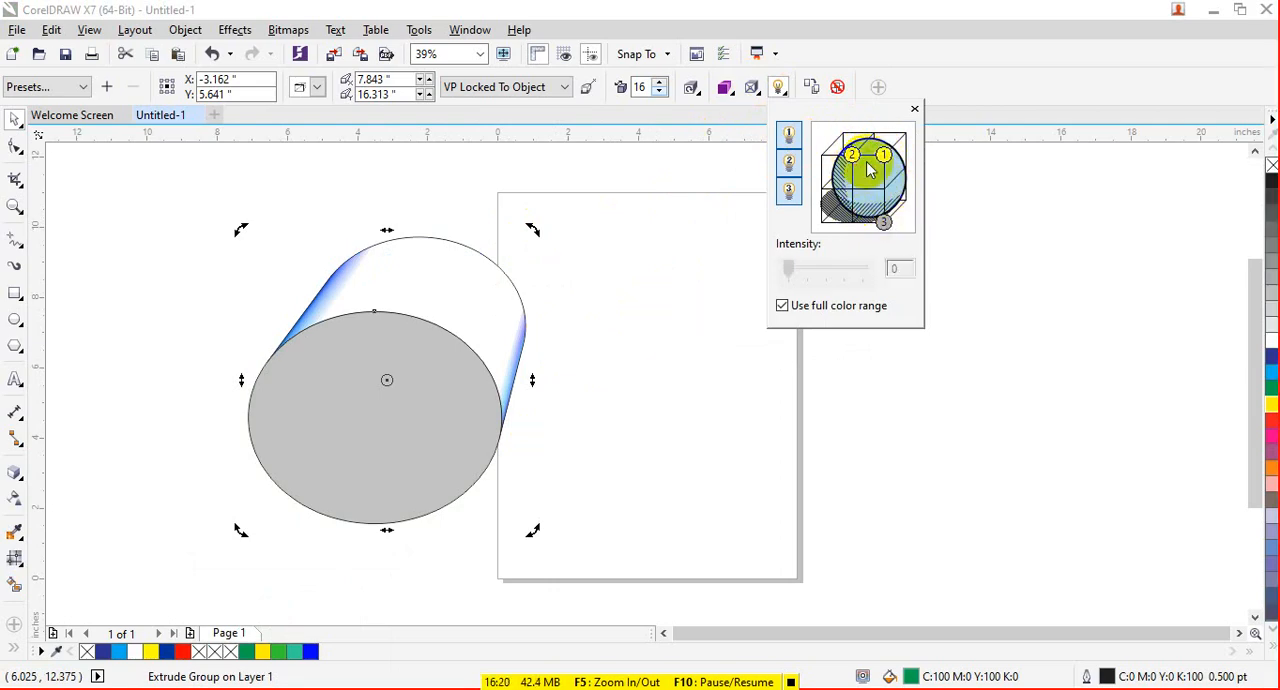
- Set light 1's intensity to 18 and move it to the middle of the lighting grid's back face
{"action": "left_click", "coordinate": [884, 155]}
{"action": "left_click_drag", "start_coordinate": [866, 268], "coordinate": [801, 272]}
{"action": "mouse_move", "coordinate": [885, 158]}
{"action": "left_mouse_down"}
{"action": "mouse_move", "coordinate": [881, 177]}
{"action": "mouse_move", "coordinate": [858, 177]}
{"action": "left_mouse_up"}
{"action": "left_click", "coordinate": [896, 198]}
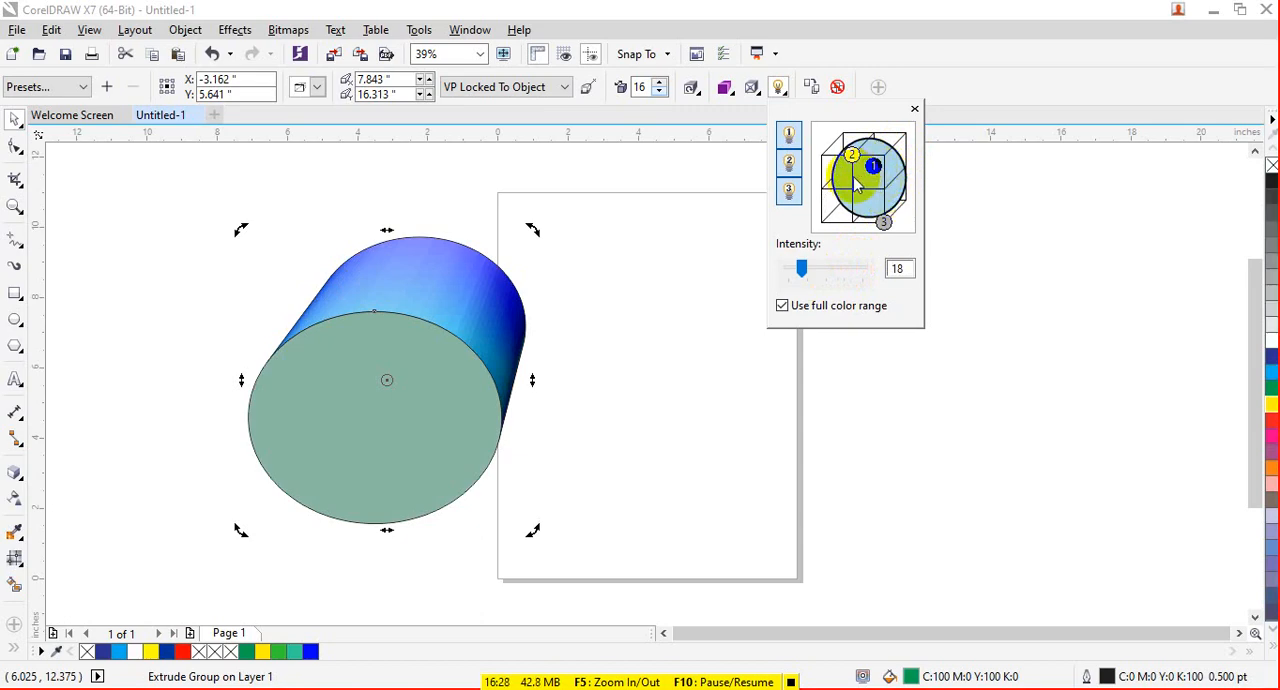
- Try the extrusion with light 2 switched off and light 1's intensity raised to 88
{"action": "left_click", "coordinate": [797, 164]}
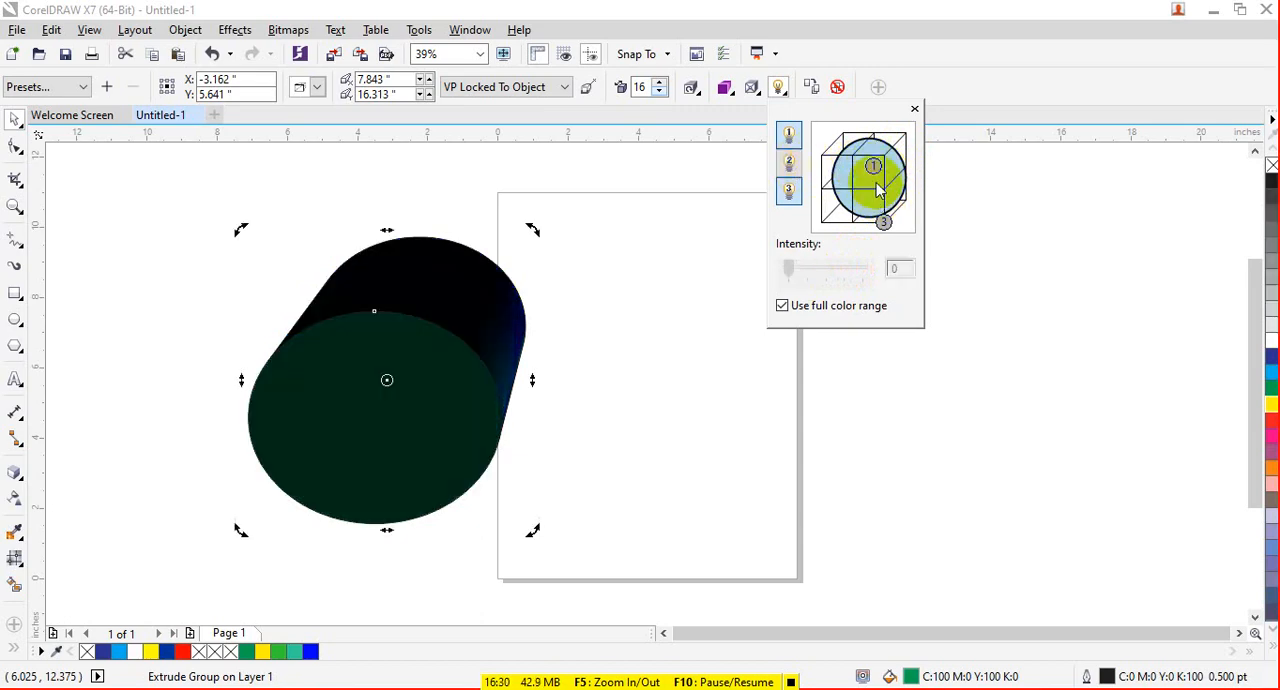
{"action": "left_click_drag", "start_coordinate": [879, 190], "coordinate": [875, 166]}
{"action": "left_click", "coordinate": [806, 272]}
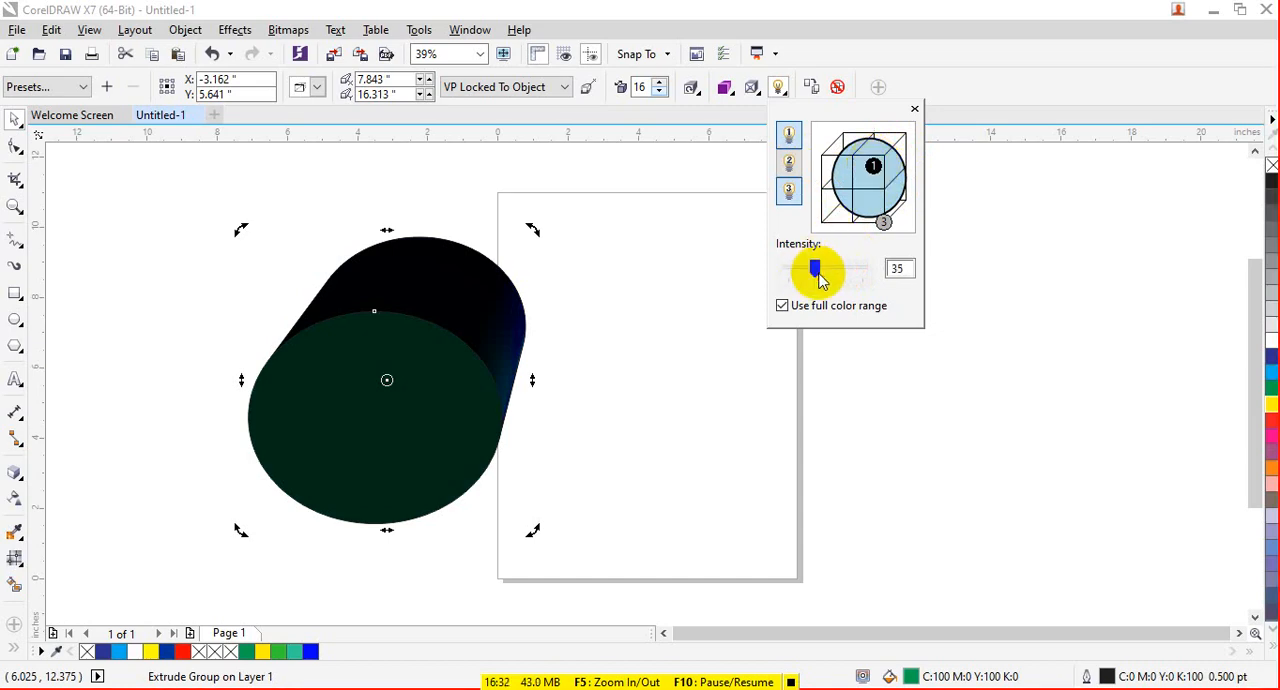
{"action": "left_click_drag", "start_coordinate": [818, 274], "coordinate": [855, 273]}
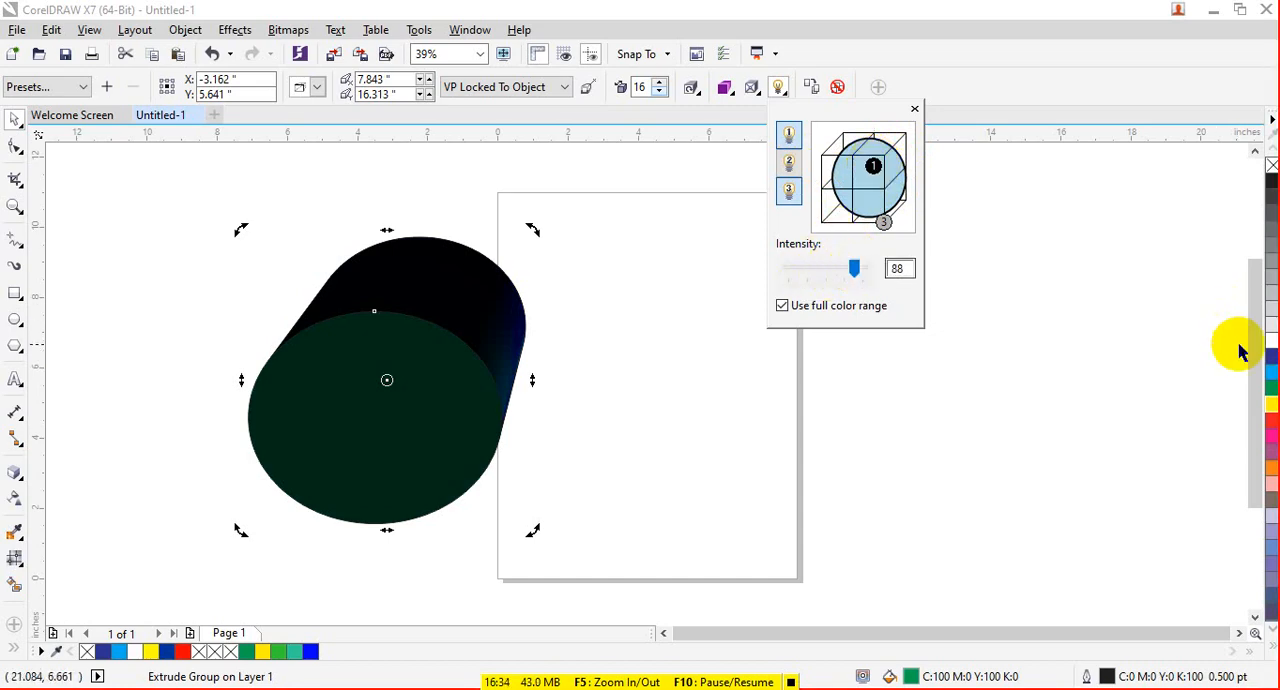
- Set the extrusion's color shading to run from green to yellow
{"action": "left_click", "coordinate": [724, 88]}
{"action": "left_click", "coordinate": [800, 152]}
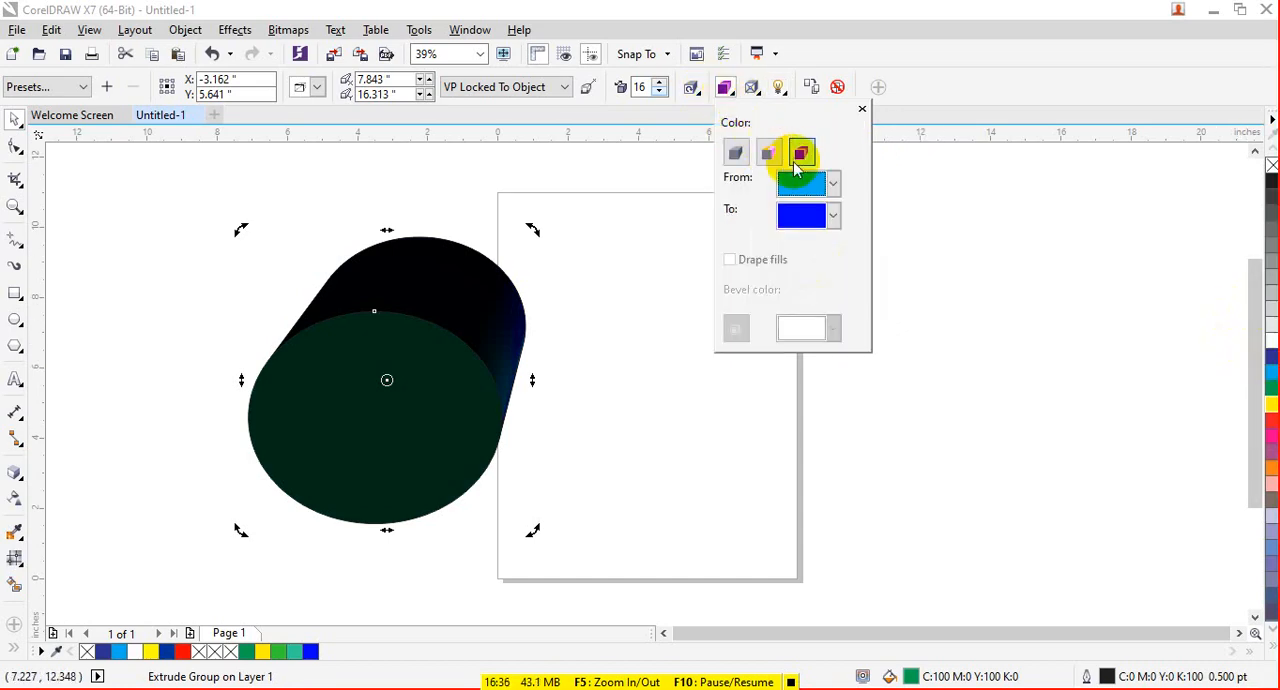
{"action": "left_click", "coordinate": [822, 215]}
{"action": "left_click", "coordinate": [831, 240]}
{"action": "left_click", "coordinate": [808, 183]}
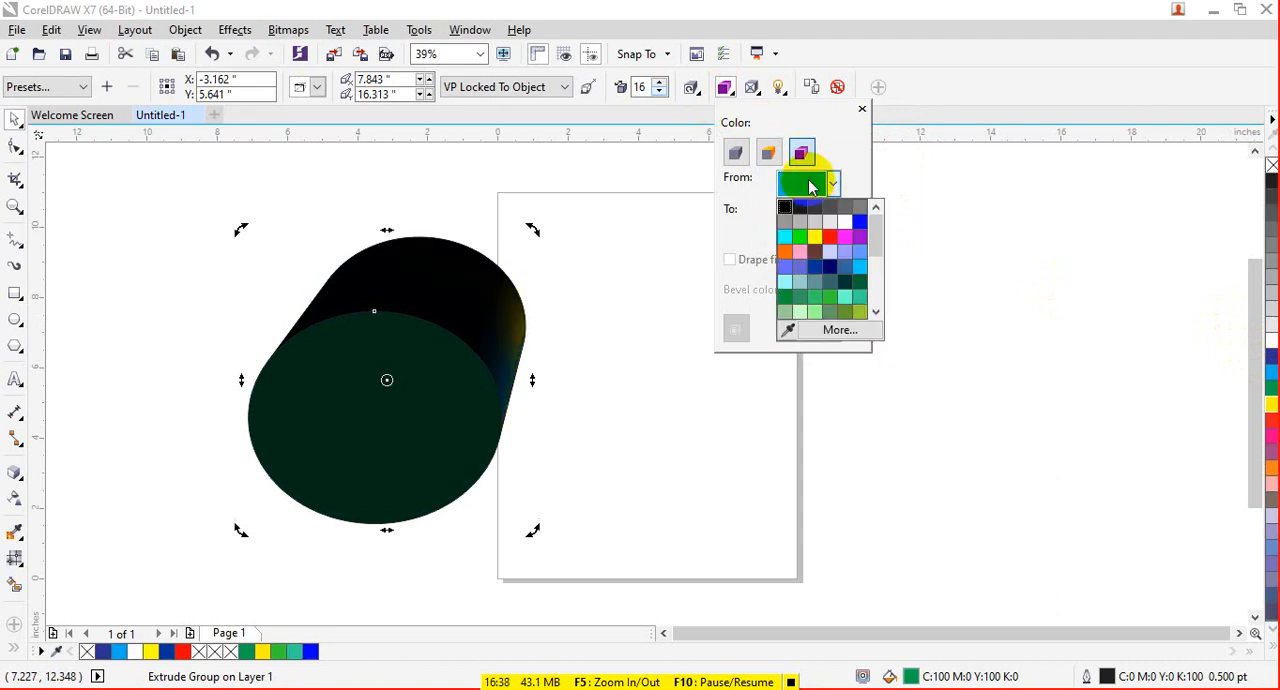
{"action": "left_click", "coordinate": [799, 236]}
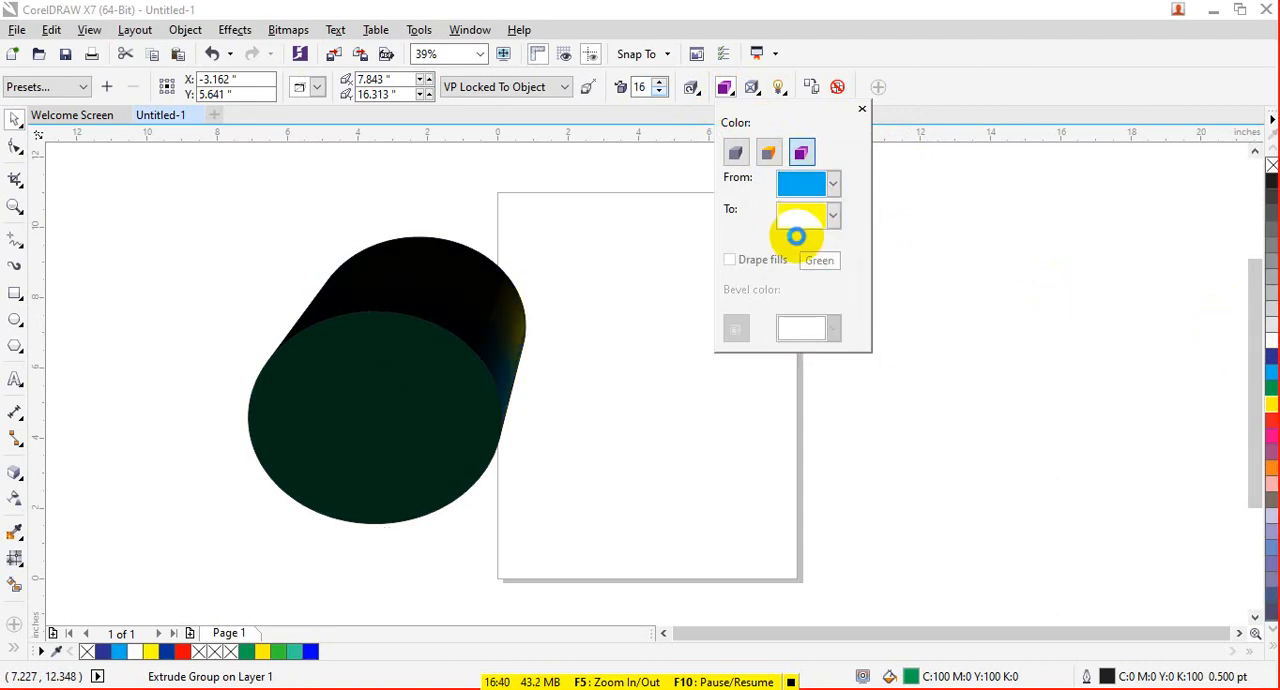
- Turn light 2 back on for the extruded ellipse and lower its intensity slightly
{"action": "left_click", "coordinate": [779, 88]}
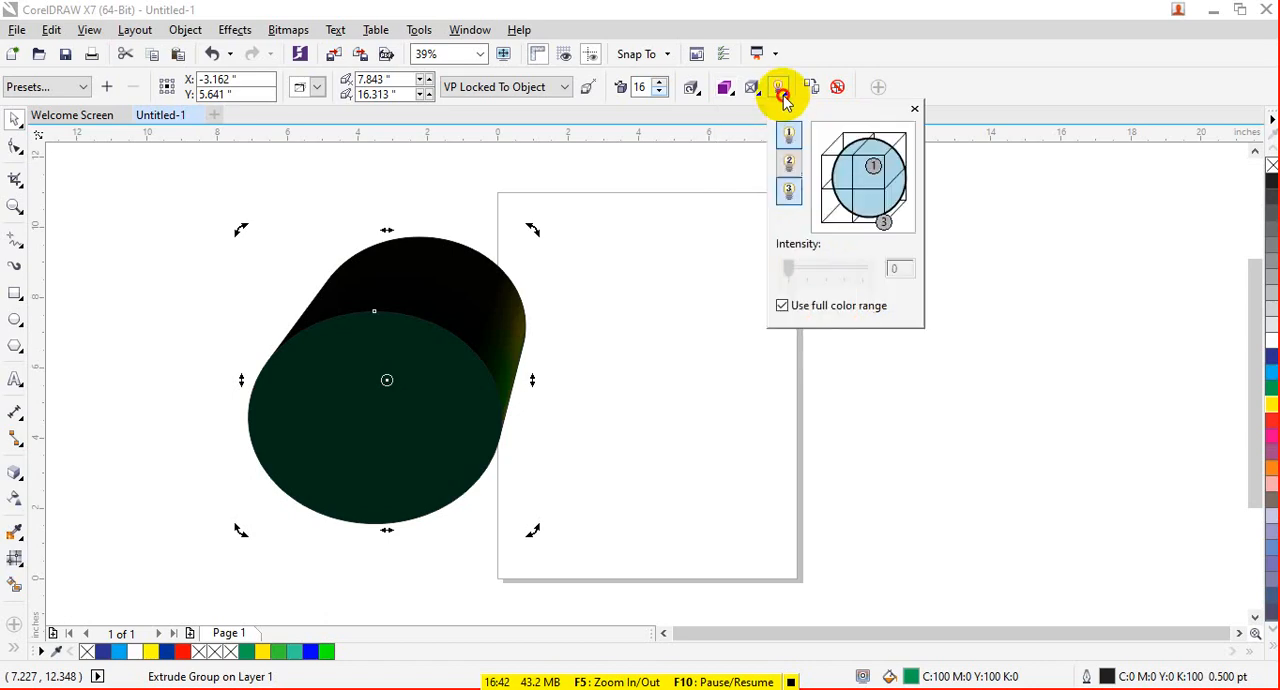
{"action": "left_click", "coordinate": [789, 162]}
{"action": "left_click", "coordinate": [851, 165]}
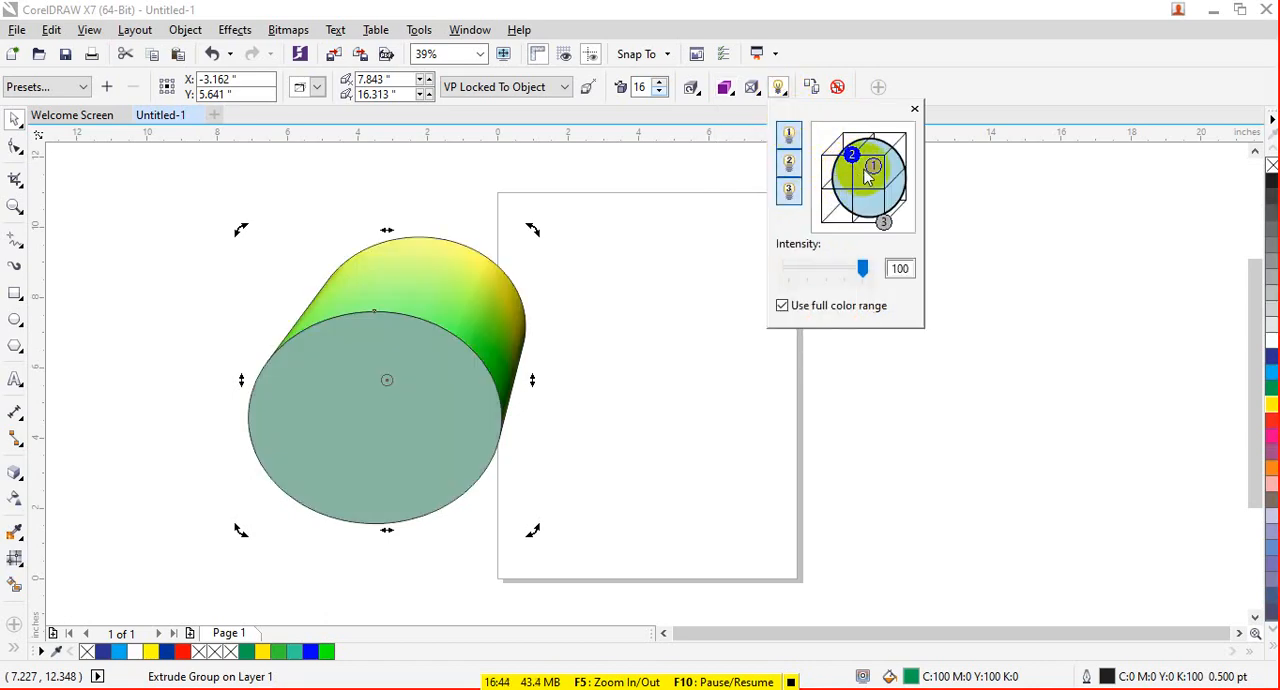
{"action": "left_click_drag", "start_coordinate": [862, 268], "coordinate": [859, 267]}
- Try a higher intensity for light 3, and move light 1 to the bottom back, light 2 to the right side and light 3 to the bottom front
{"action": "left_click", "coordinate": [790, 197]}
{"action": "left_click", "coordinate": [791, 195]}
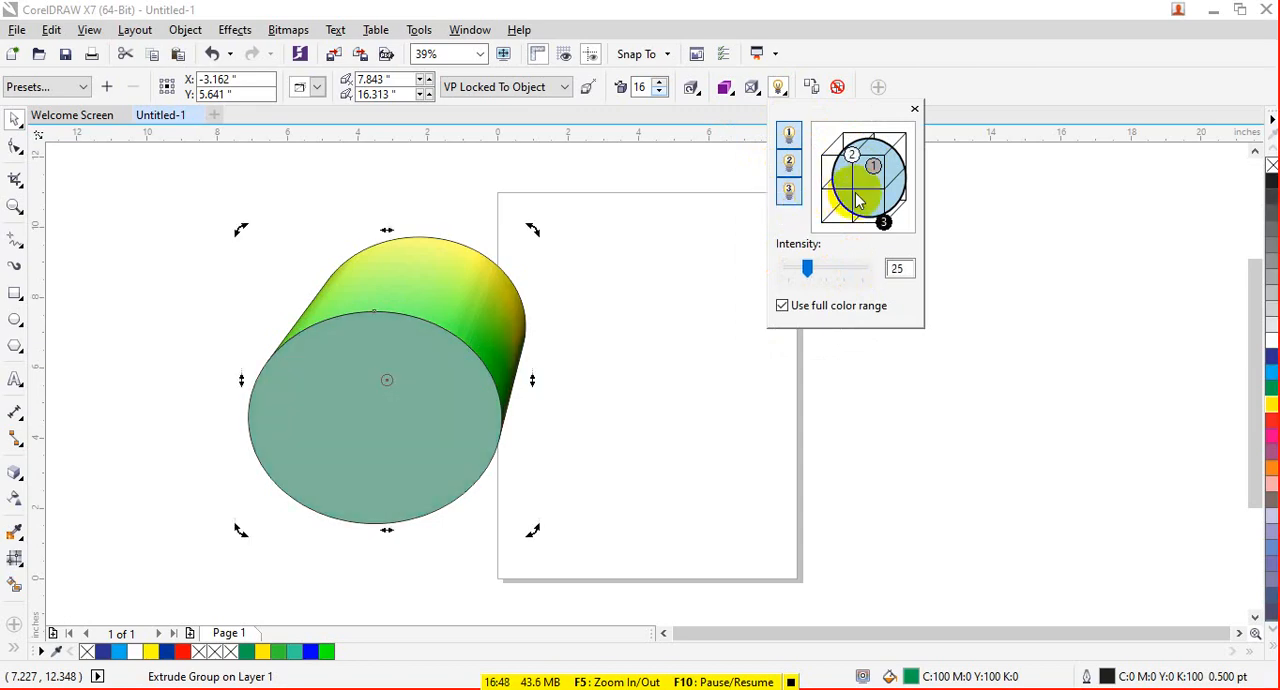
{"action": "left_click", "coordinate": [883, 220]}
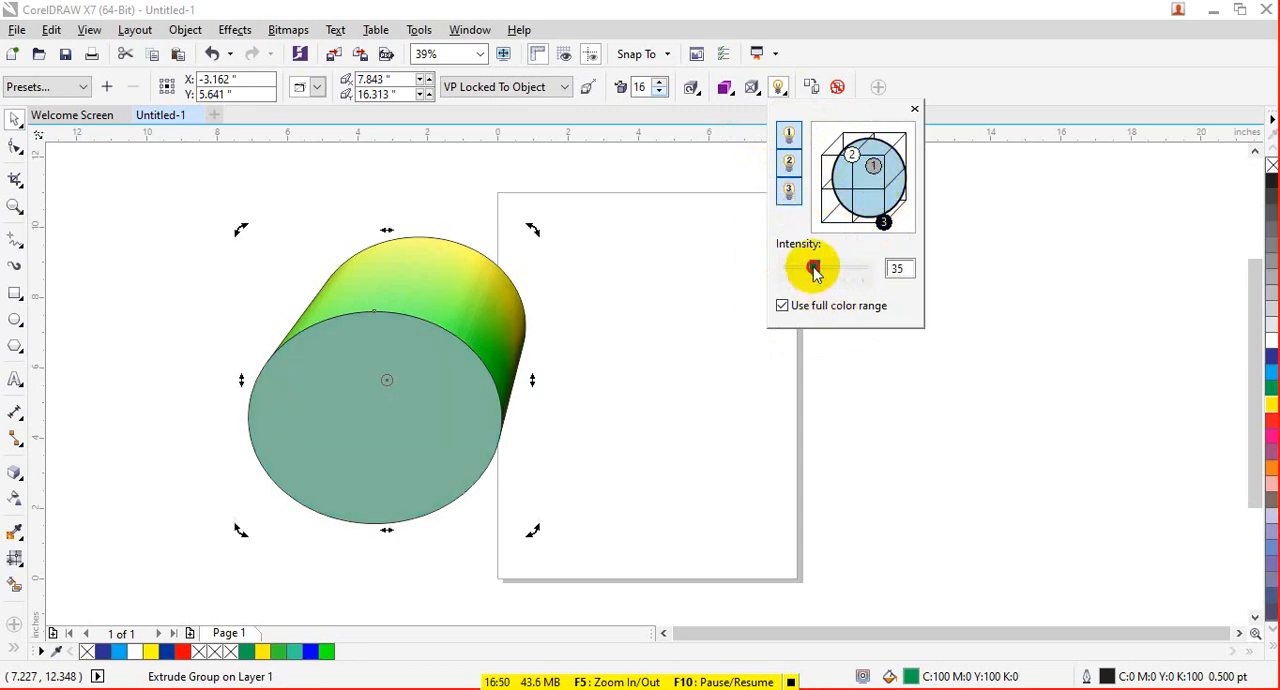
{"action": "left_click_drag", "start_coordinate": [815, 270], "coordinate": [826, 269]}
{"action": "left_click", "coordinate": [872, 167]}
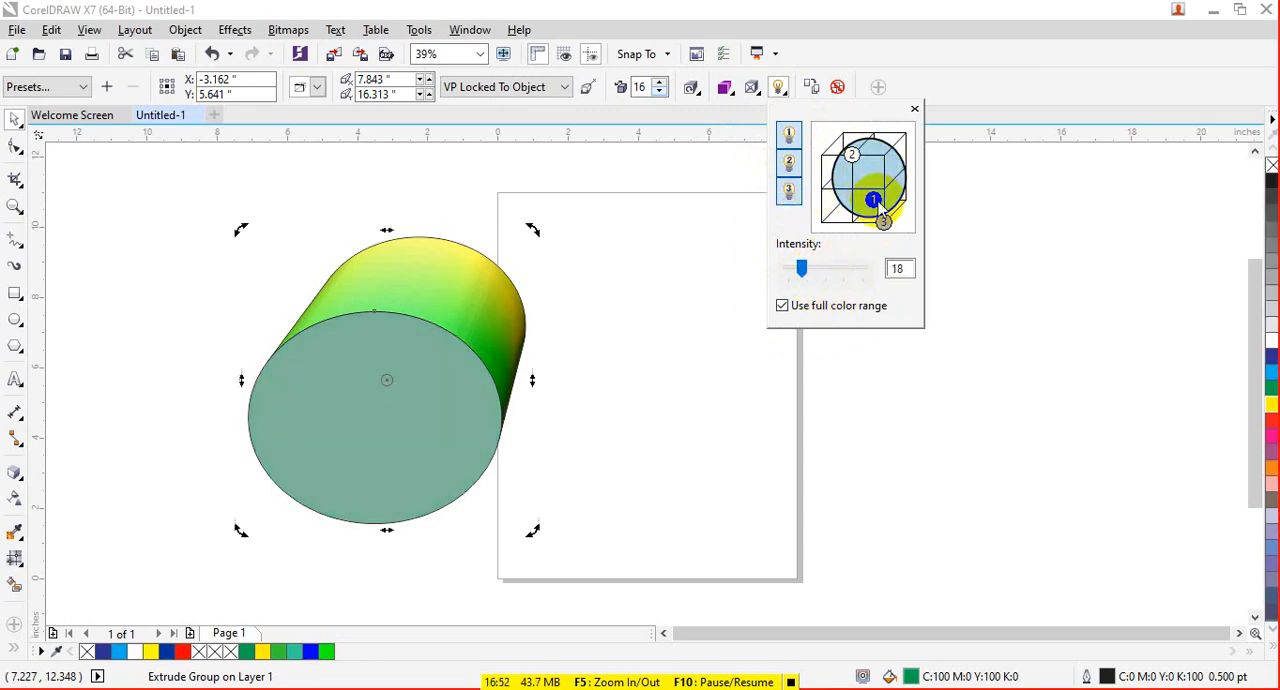
{"action": "mouse_move", "coordinate": [893, 175]}
{"action": "left_mouse_down"}
{"action": "mouse_move", "coordinate": [880, 218]}
{"action": "mouse_move", "coordinate": [833, 215]}
{"action": "mouse_move", "coordinate": [880, 150]}
{"action": "mouse_move", "coordinate": [893, 168]}
{"action": "mouse_move", "coordinate": [885, 224]}
{"action": "left_mouse_up"}
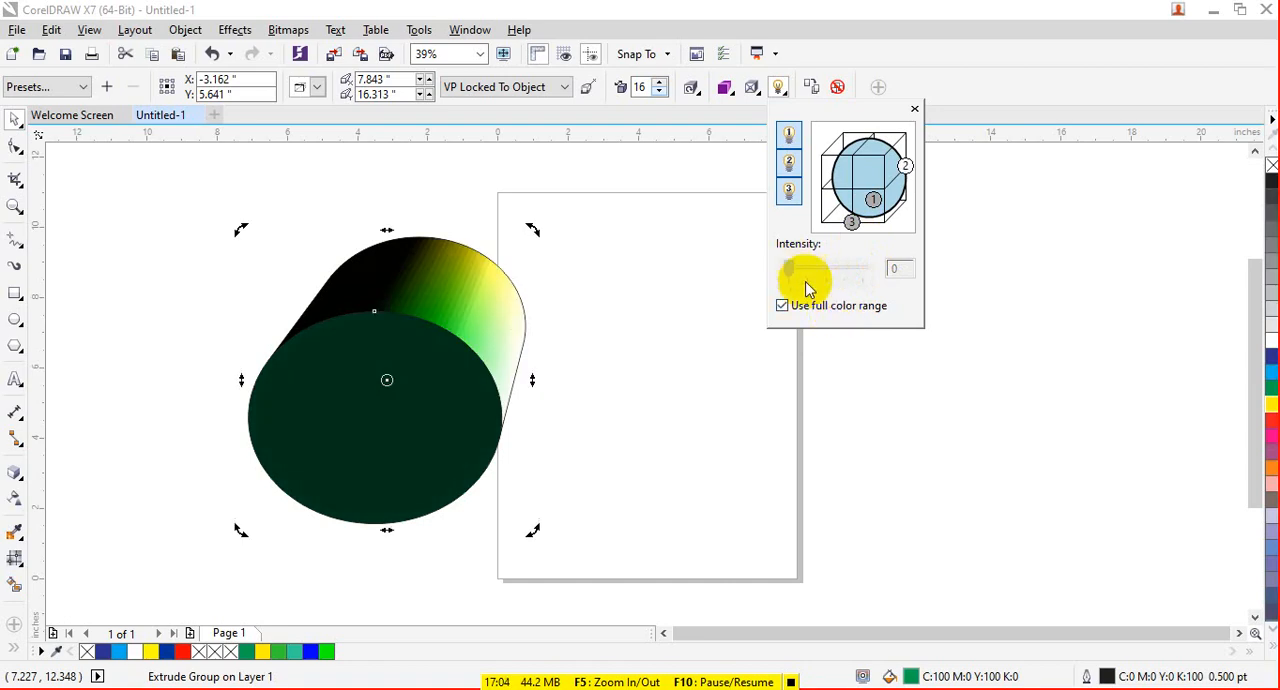
- Rebalance the intensities of the three lights, setting light 3 to 57
{"action": "left_click_drag", "start_coordinate": [908, 166], "coordinate": [871, 207]}
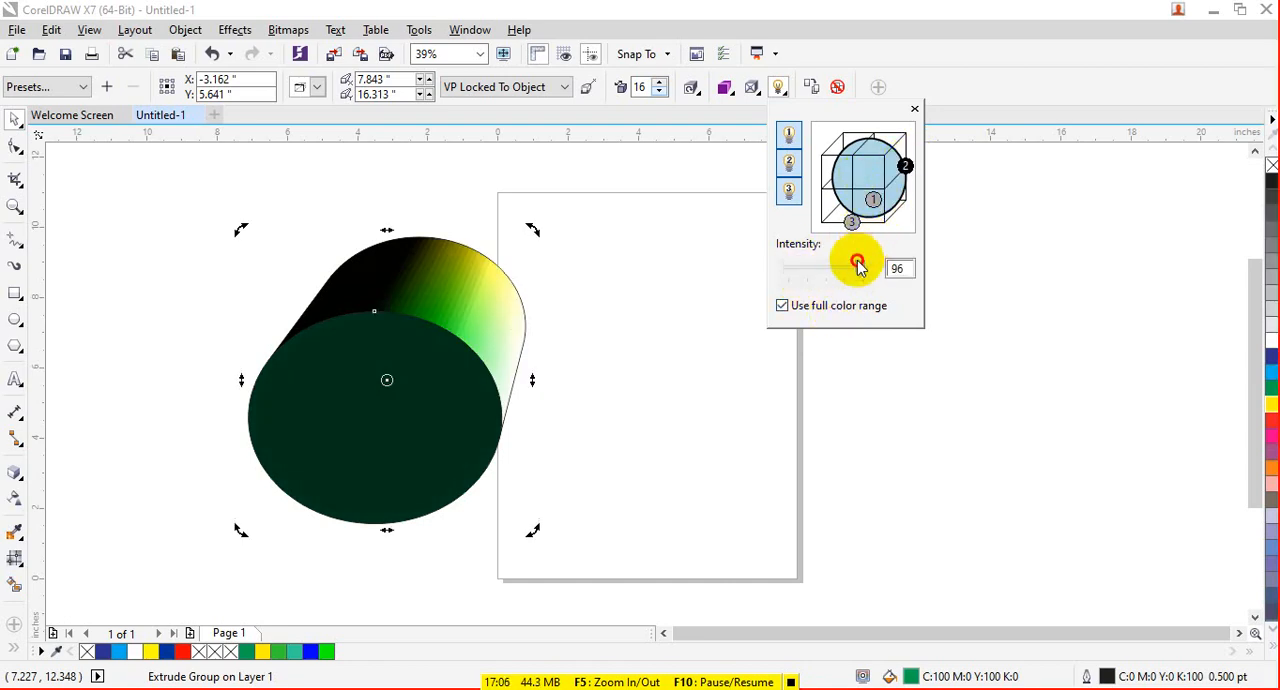
{"action": "left_click", "coordinate": [852, 268]}
{"action": "left_click", "coordinate": [870, 205]}
{"action": "mouse_move", "coordinate": [853, 268]}
{"action": "left_mouse_down"}
{"action": "mouse_move", "coordinate": [807, 264]}
{"action": "mouse_move", "coordinate": [841, 266]}
{"action": "left_mouse_up"}
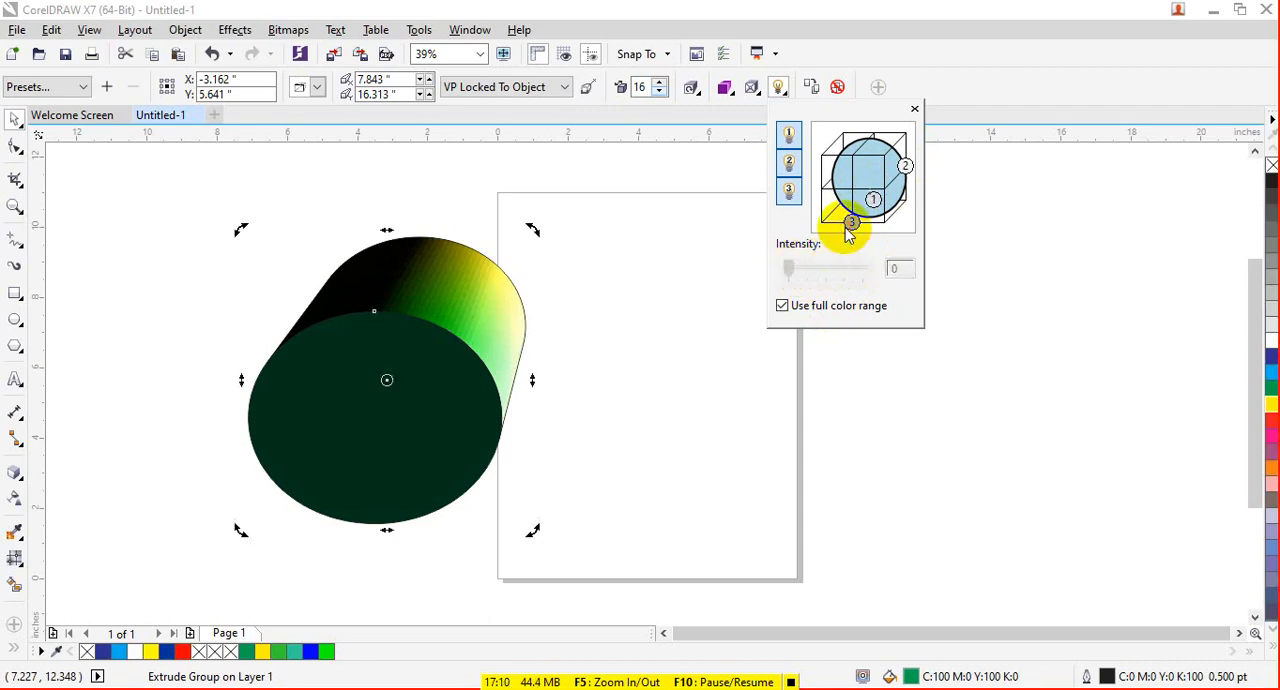
{"action": "left_click", "coordinate": [851, 221]}
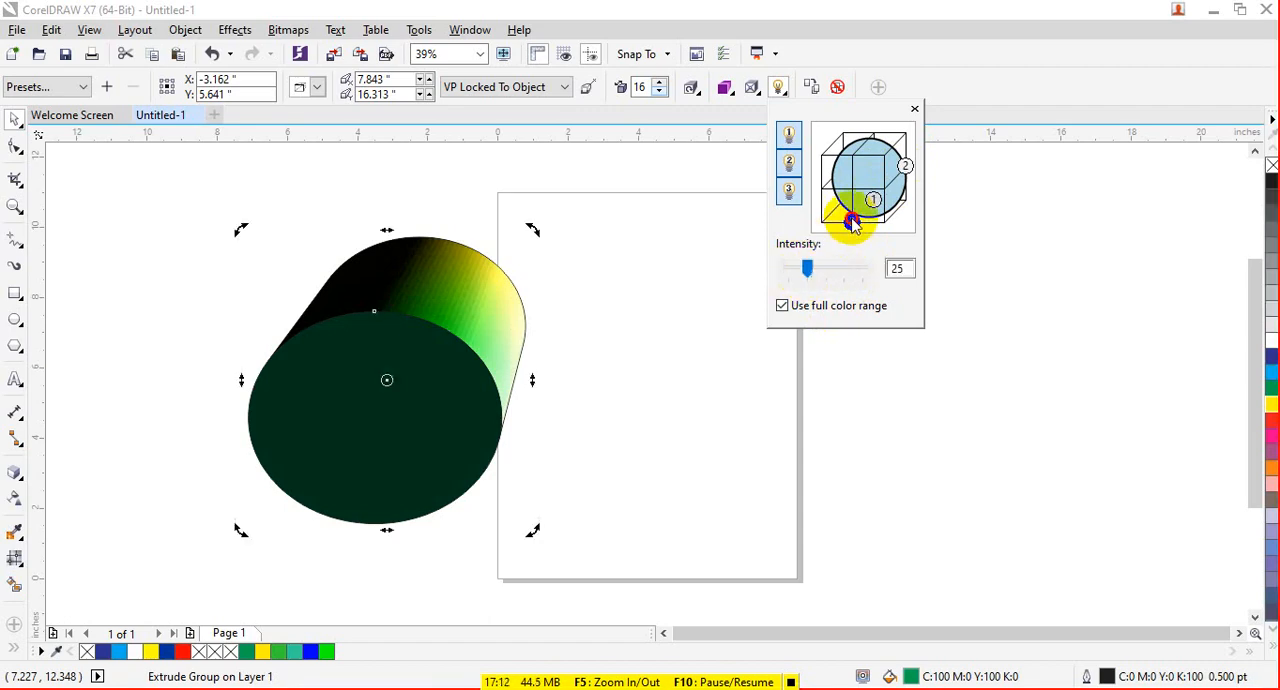
{"action": "left_click_drag", "start_coordinate": [811, 275], "coordinate": [836, 280]}
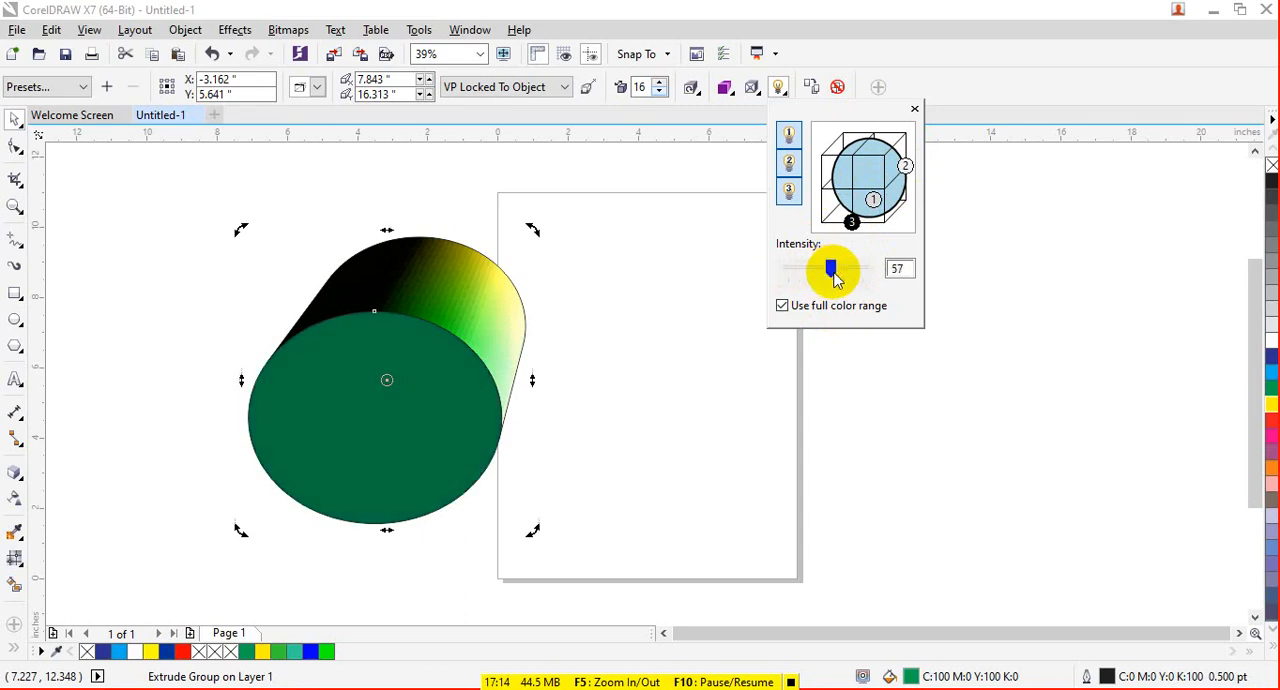
- Apply a bevel to the extruded ellipse with a bevel depth of 0.261 inches
{"action": "left_click", "coordinate": [752, 87]}
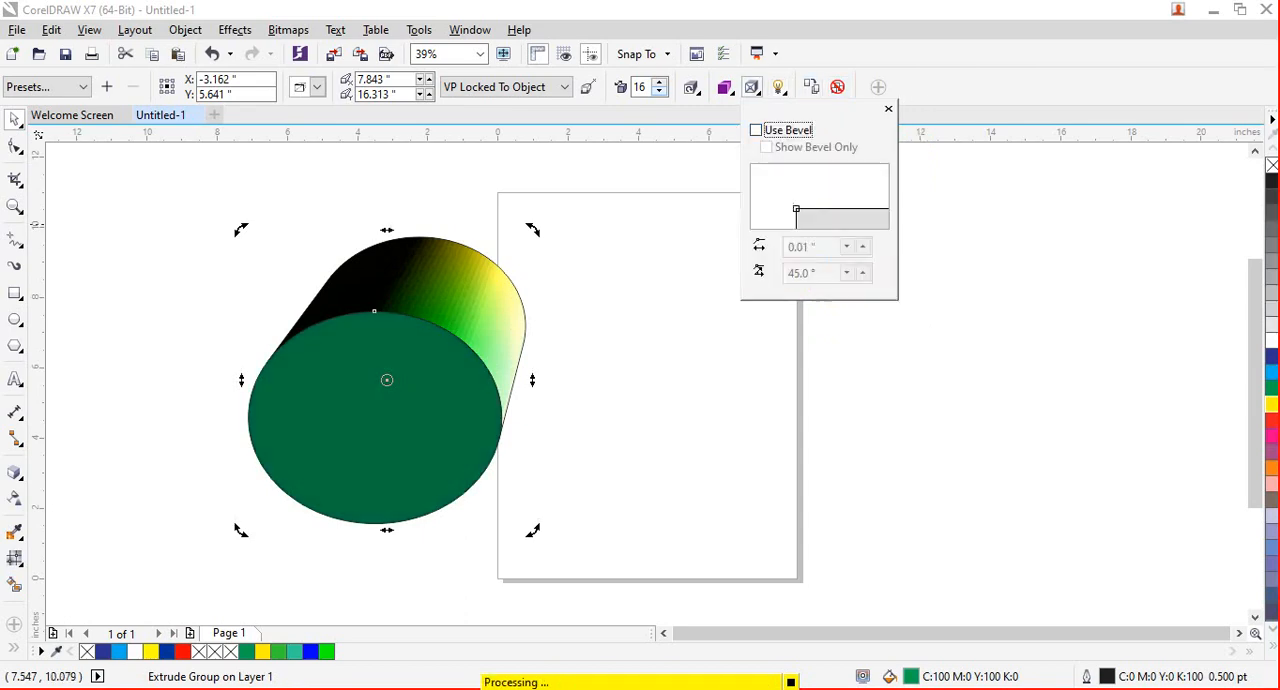
{"action": "left_click", "coordinate": [782, 130]}
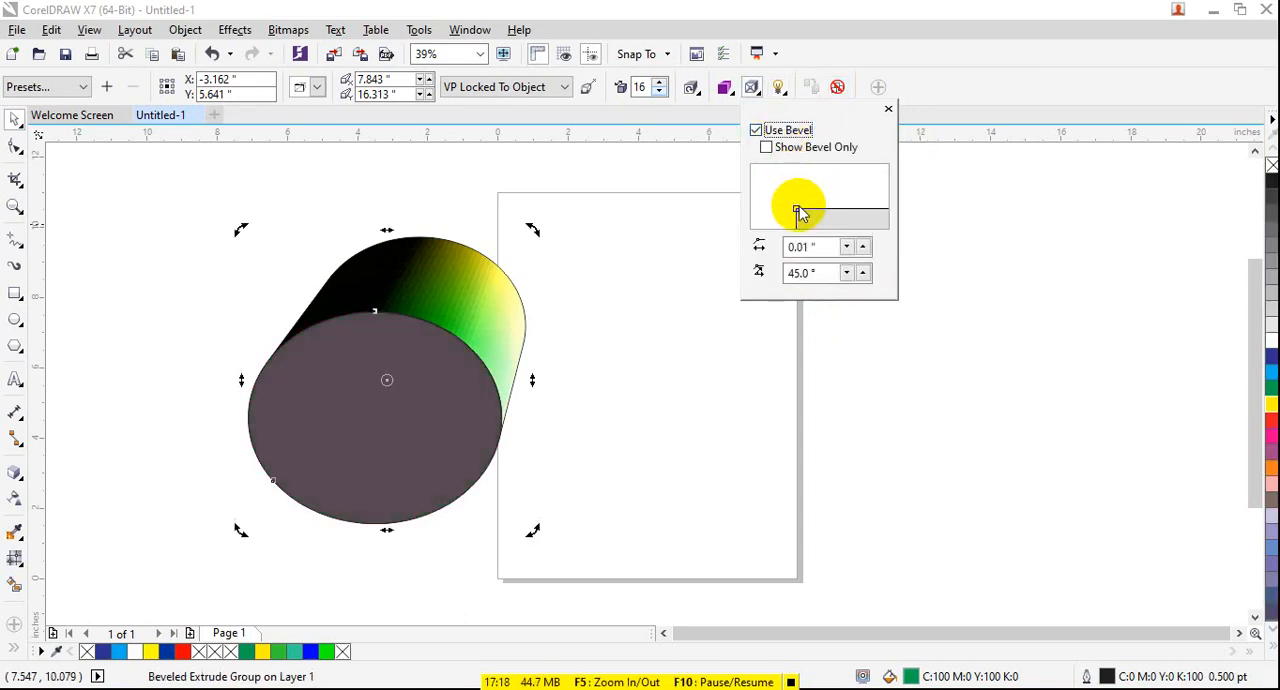
{"action": "left_click_drag", "start_coordinate": [799, 213], "coordinate": [788, 207]}
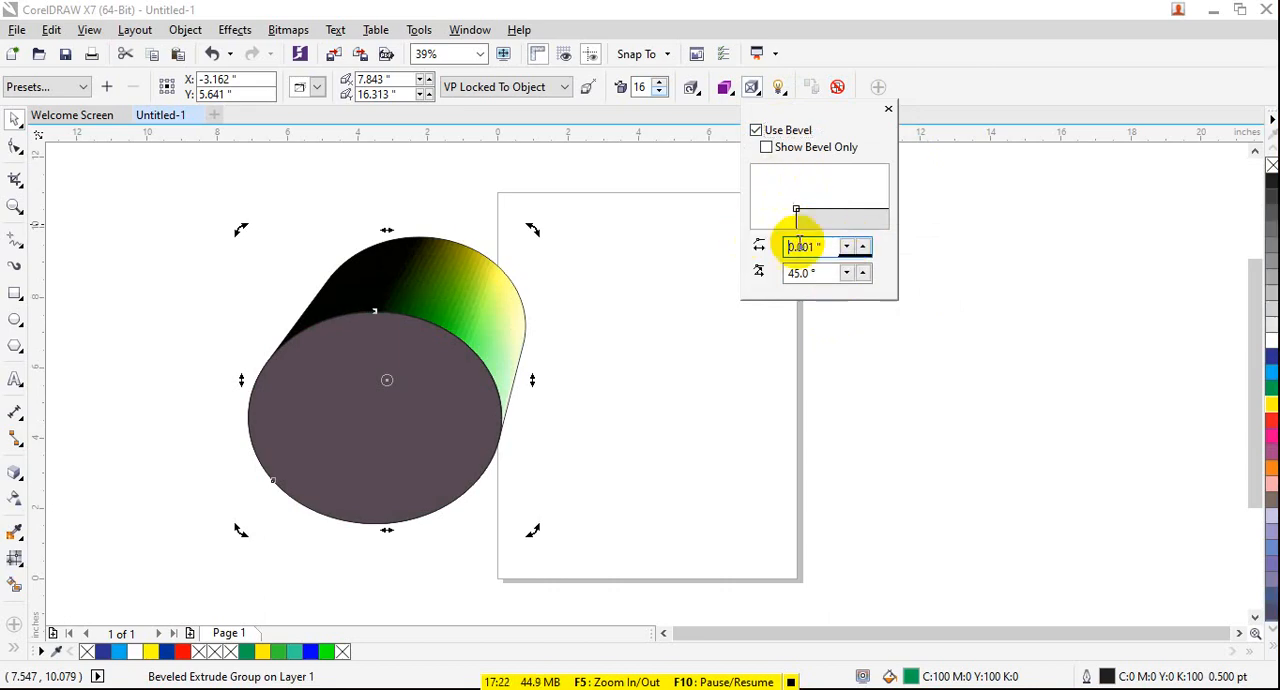
{"action": "left_click", "coordinate": [862, 245]}
{"action": "left_click", "coordinate": [862, 245]}
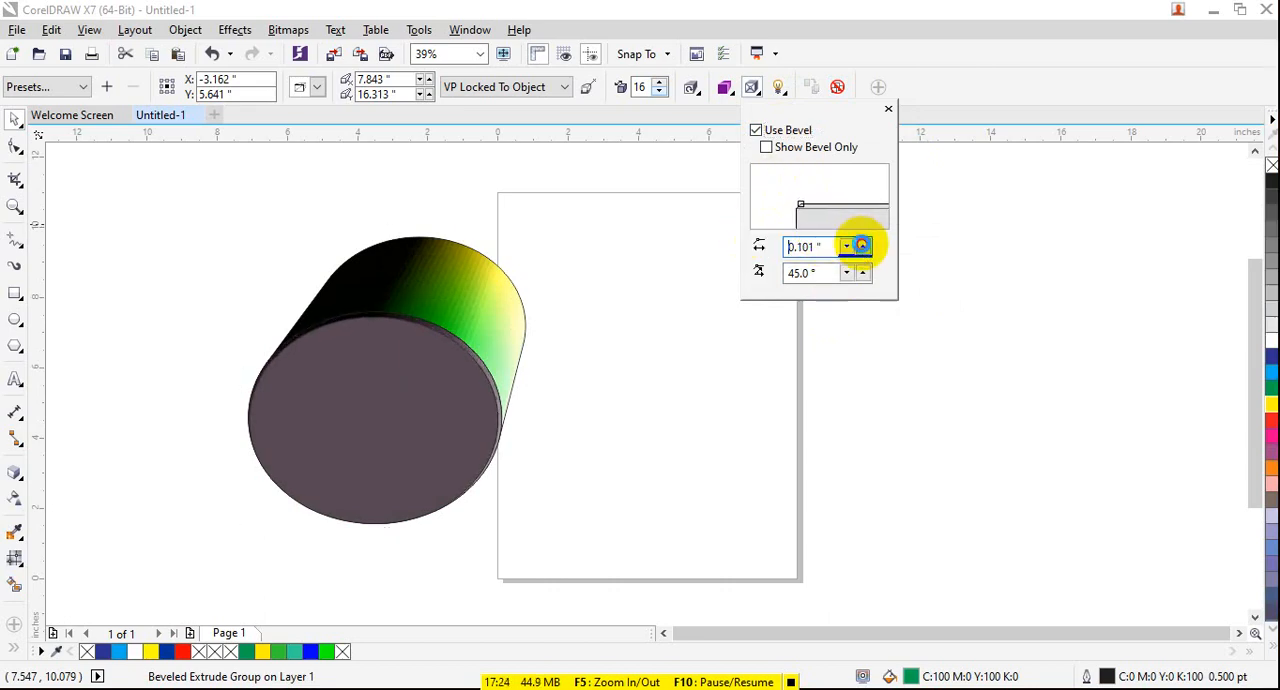
{"action": "left_click", "coordinate": [862, 245]}
{"action": "left_click", "coordinate": [862, 245]}
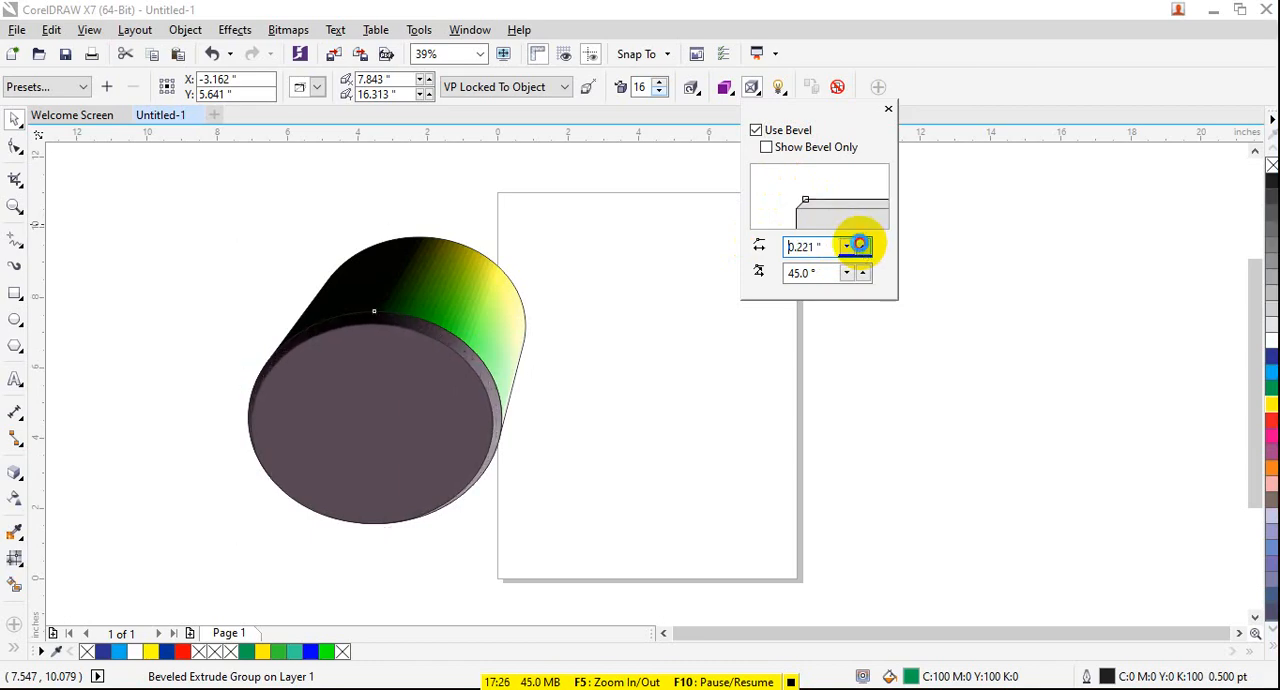
{"action": "left_click", "coordinate": [860, 245]}
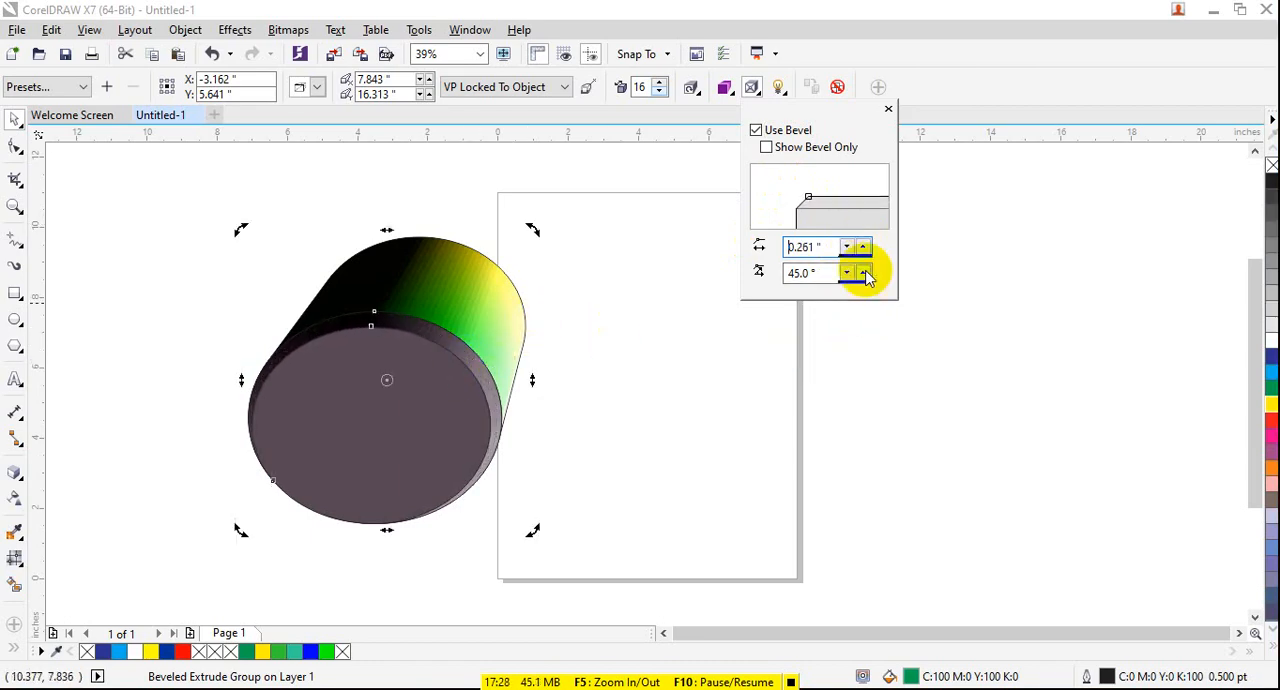
{"action": "left_click", "coordinate": [888, 108]}
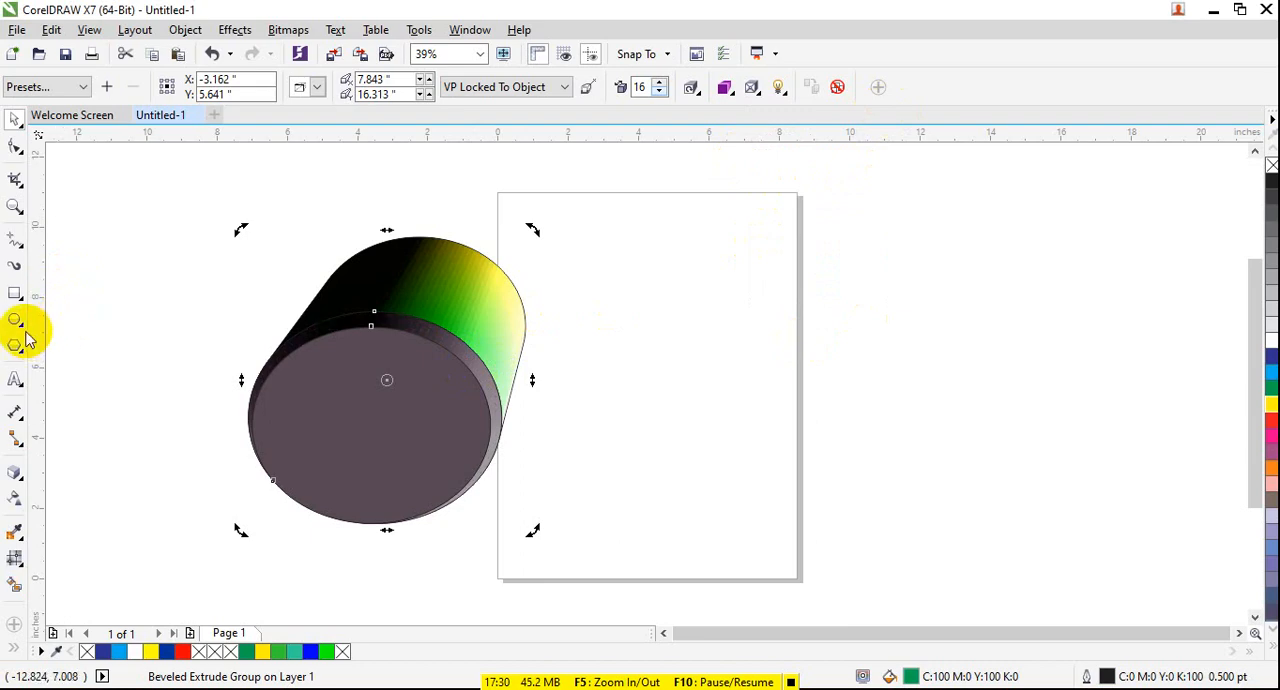
- Draw a rectangle about 8.36 by 5.98 inches beside the extruded ellipse and apply the Extrude Top Right preset
{"action": "left_click", "coordinate": [17, 292]}
{"action": "left_click_drag", "start_coordinate": [621, 237], "coordinate": [915, 447]}
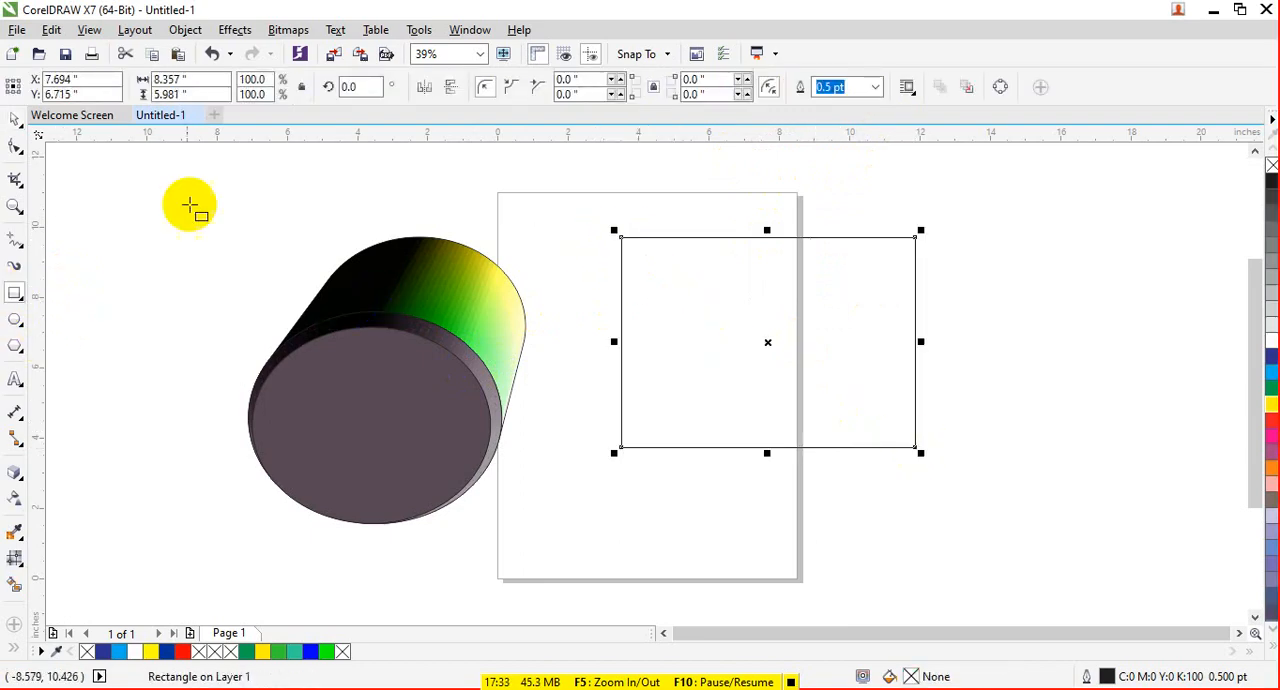
{"action": "left_click", "coordinate": [24, 475]}
{"action": "left_click", "coordinate": [80, 87]}
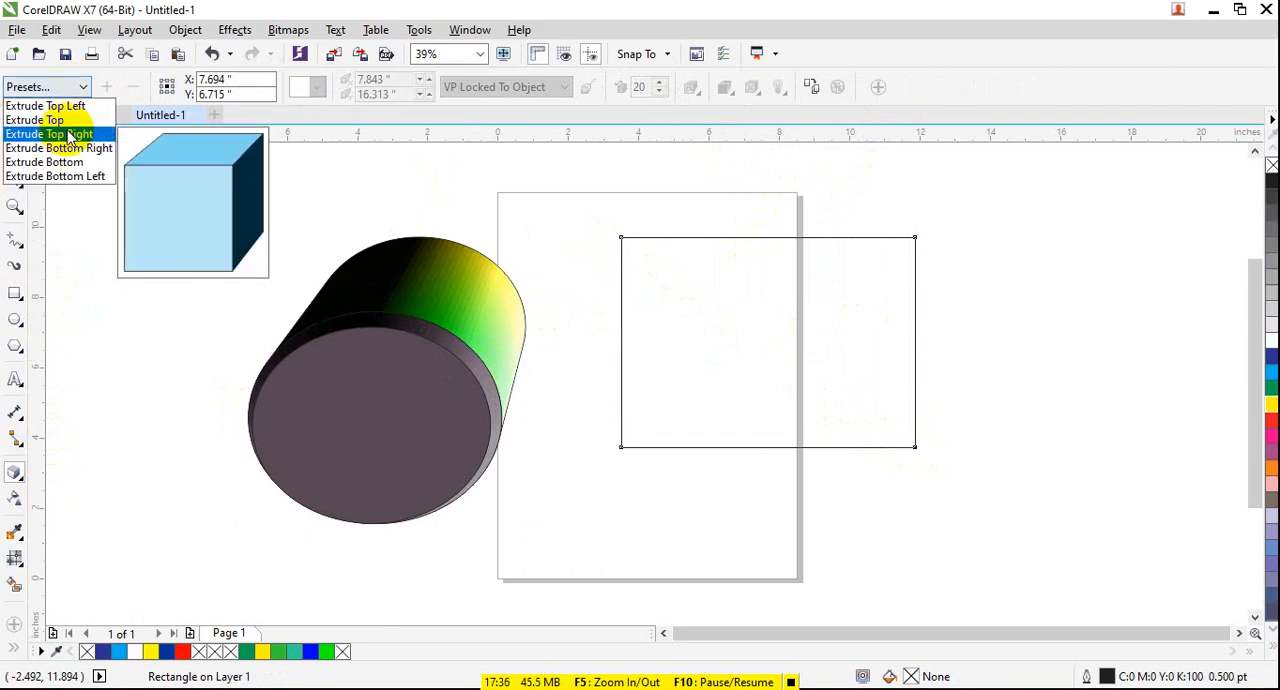
{"action": "left_click", "coordinate": [72, 134]}
- Try the Extrude Bottom Right preset on the rectangle and switch it to the Extrude Bottom preset
{"action": "left_click", "coordinate": [60, 90]}
{"action": "left_click", "coordinate": [60, 147]}
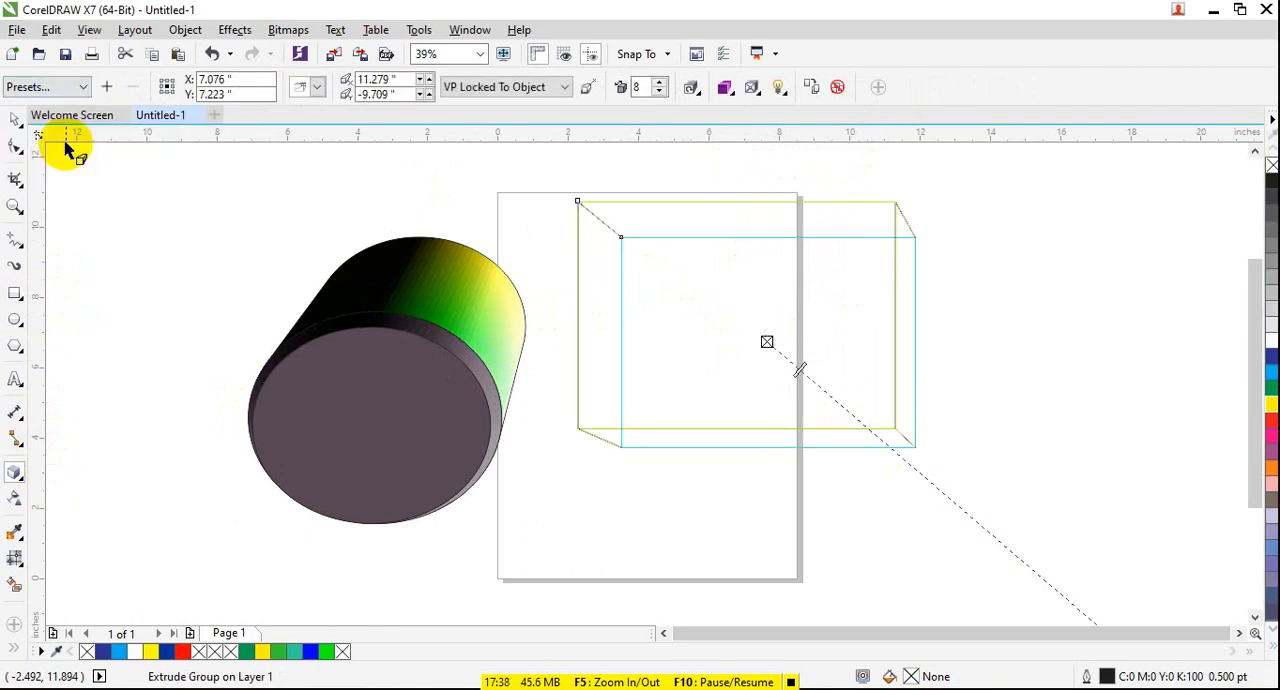
{"action": "left_click", "coordinate": [62, 90]}
{"action": "left_click", "coordinate": [50, 161]}
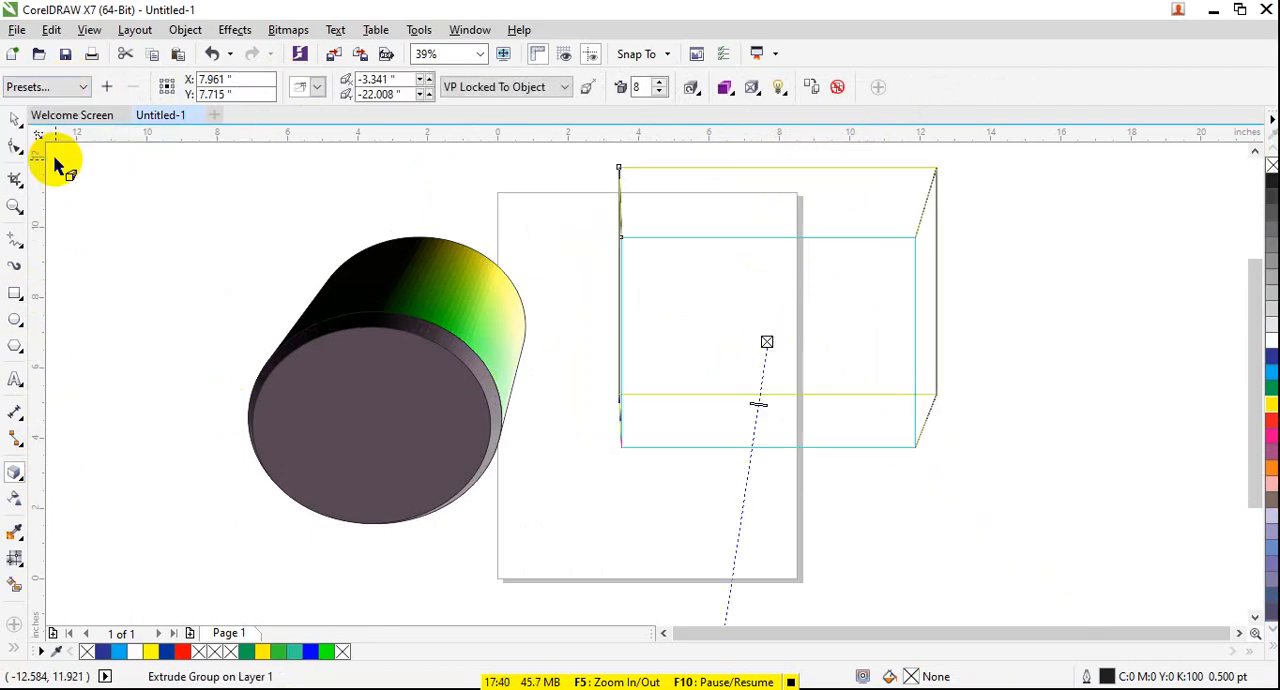
- Fill the extruded rectangle with dark blue and set its extrusion to a solid red colour
{"action": "left_click", "coordinate": [1272, 355]}
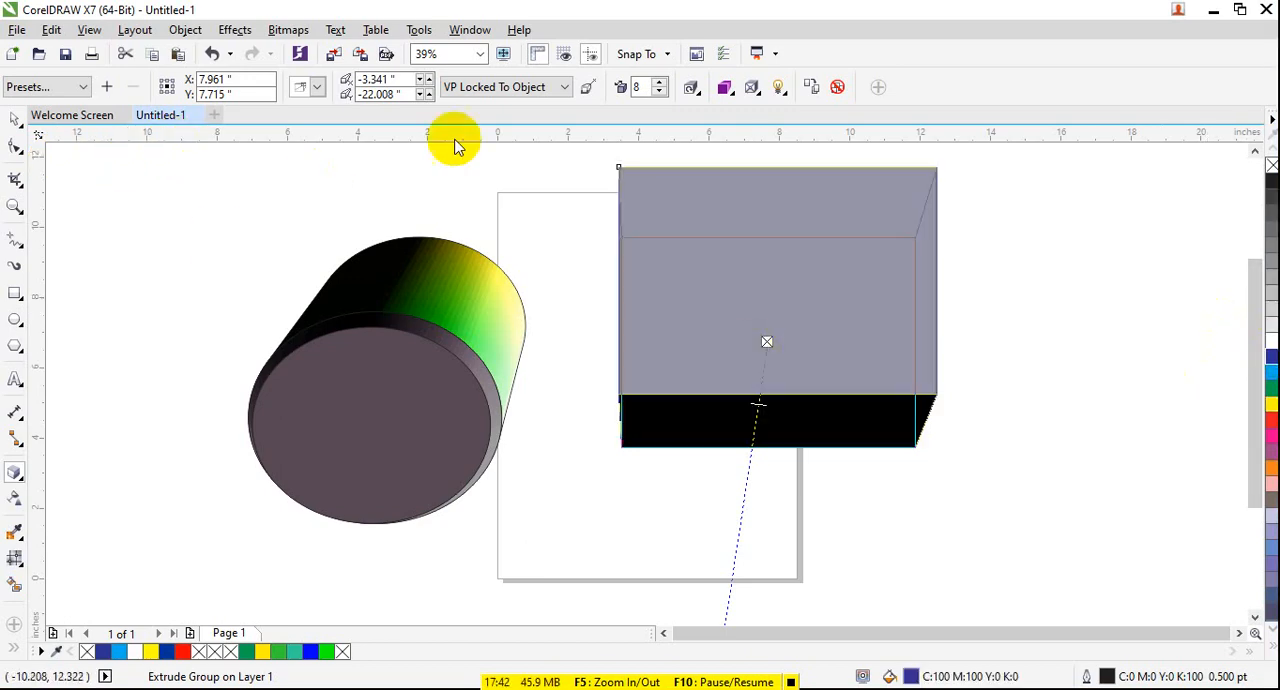
{"action": "left_click", "coordinate": [723, 88]}
{"action": "left_click", "coordinate": [768, 152]}
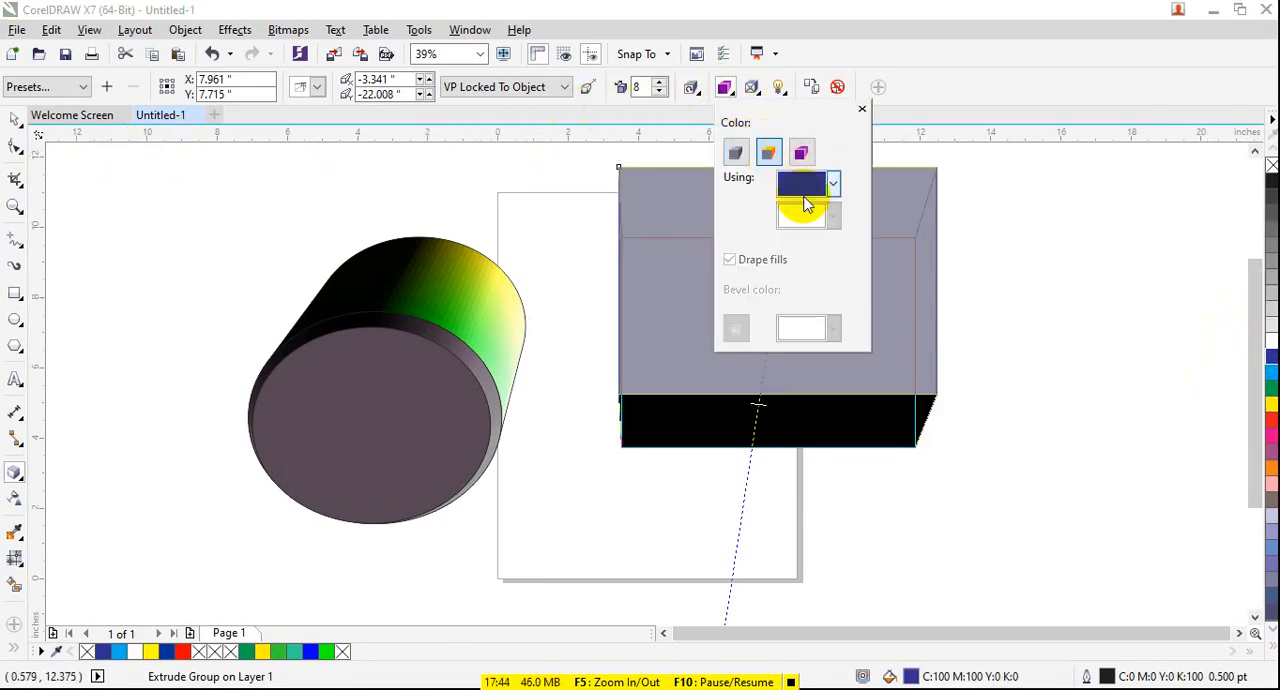
{"action": "left_click", "coordinate": [832, 183]}
{"action": "left_click", "coordinate": [843, 237]}
- Switch the rectangle's extrusion to colour shading from magenta, trying brown and settling on dark green as the end colour
{"action": "left_click", "coordinate": [800, 152]}
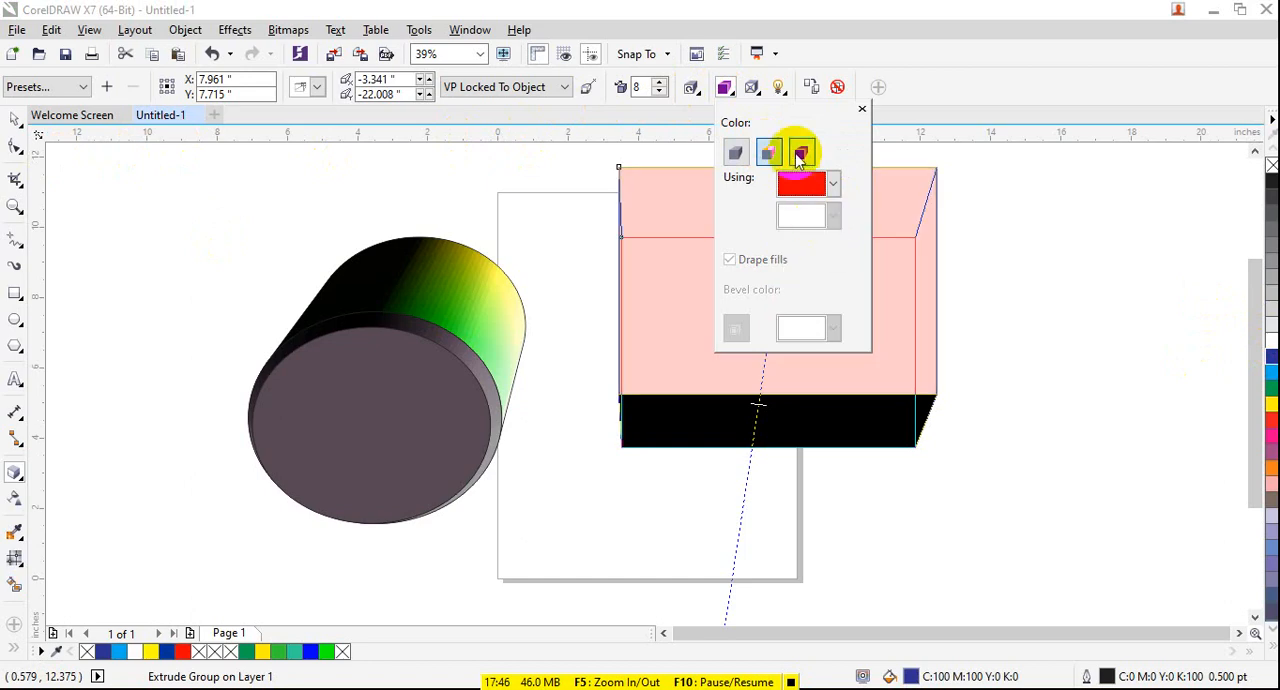
{"action": "left_click", "coordinate": [833, 183]}
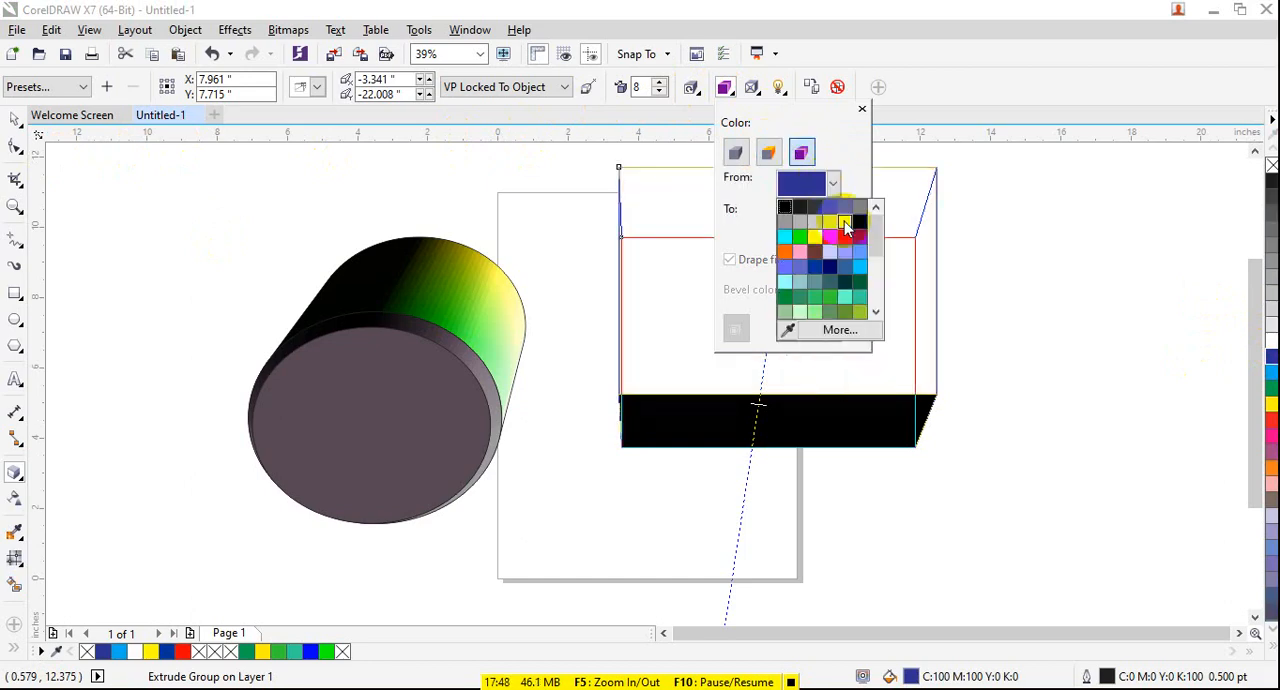
{"action": "left_click", "coordinate": [847, 238]}
{"action": "left_click", "coordinate": [833, 216]}
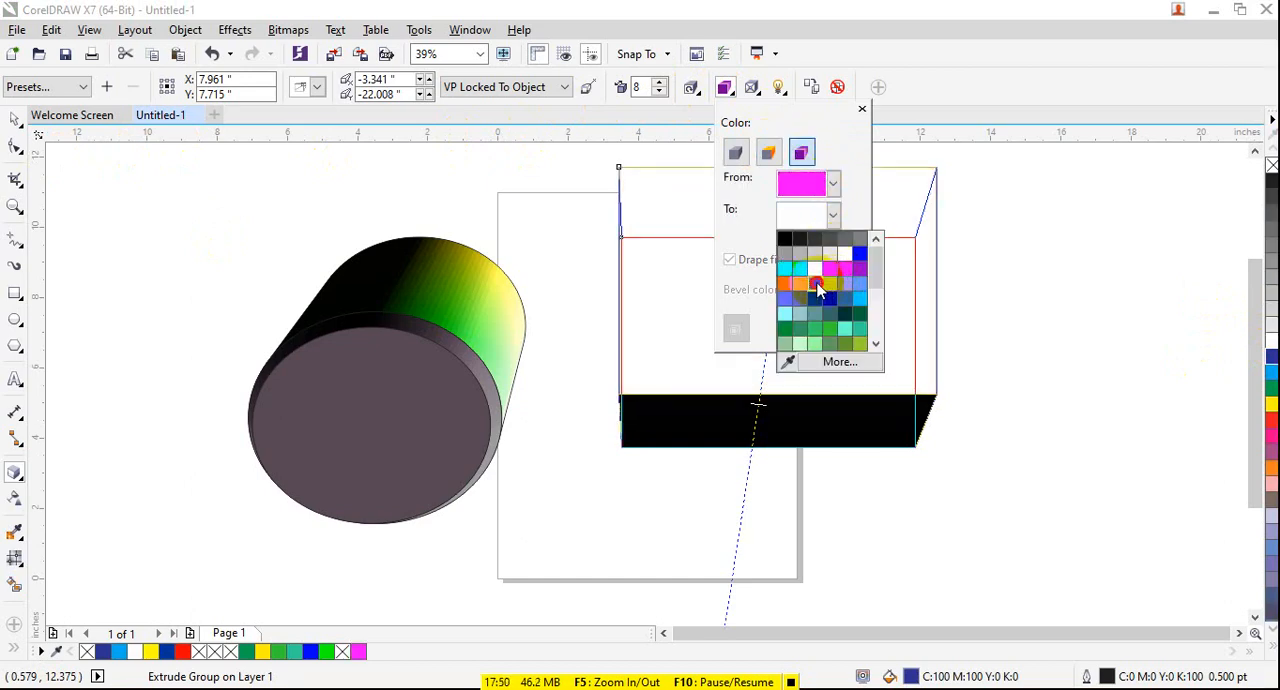
{"action": "left_click", "coordinate": [817, 287]}
{"action": "left_click", "coordinate": [833, 216]}
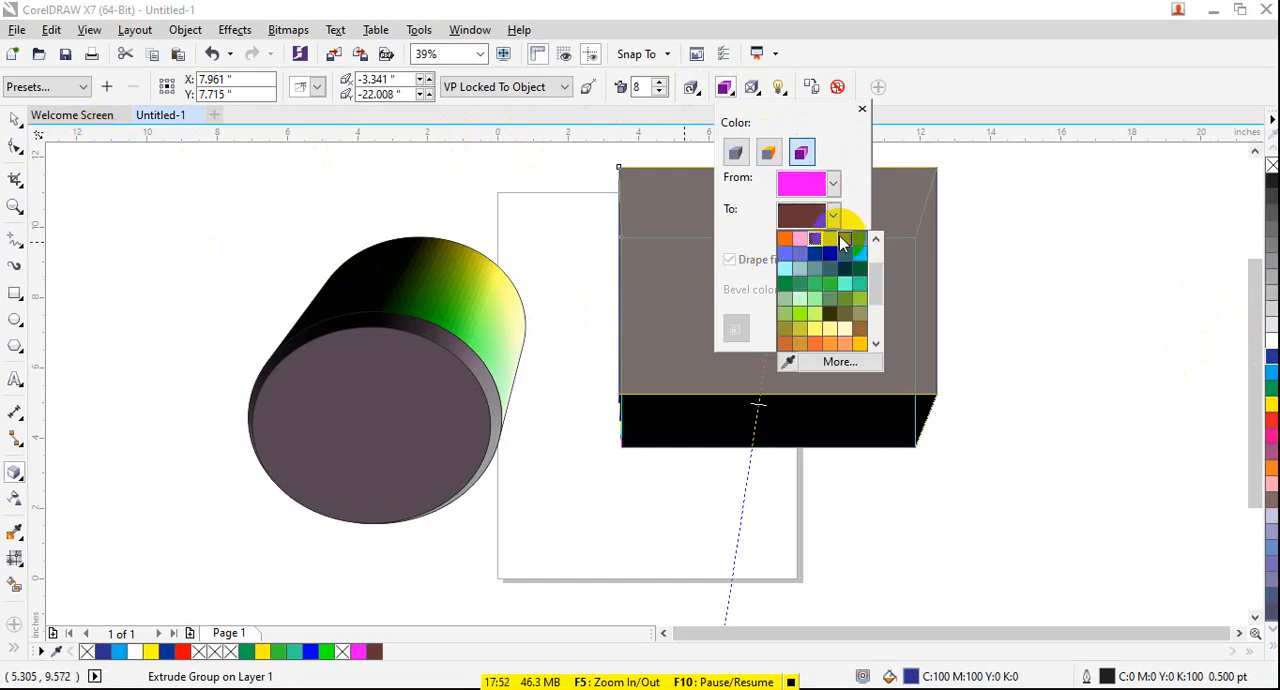
{"action": "left_click", "coordinate": [843, 243]}
{"action": "left_click", "coordinate": [15, 120]}
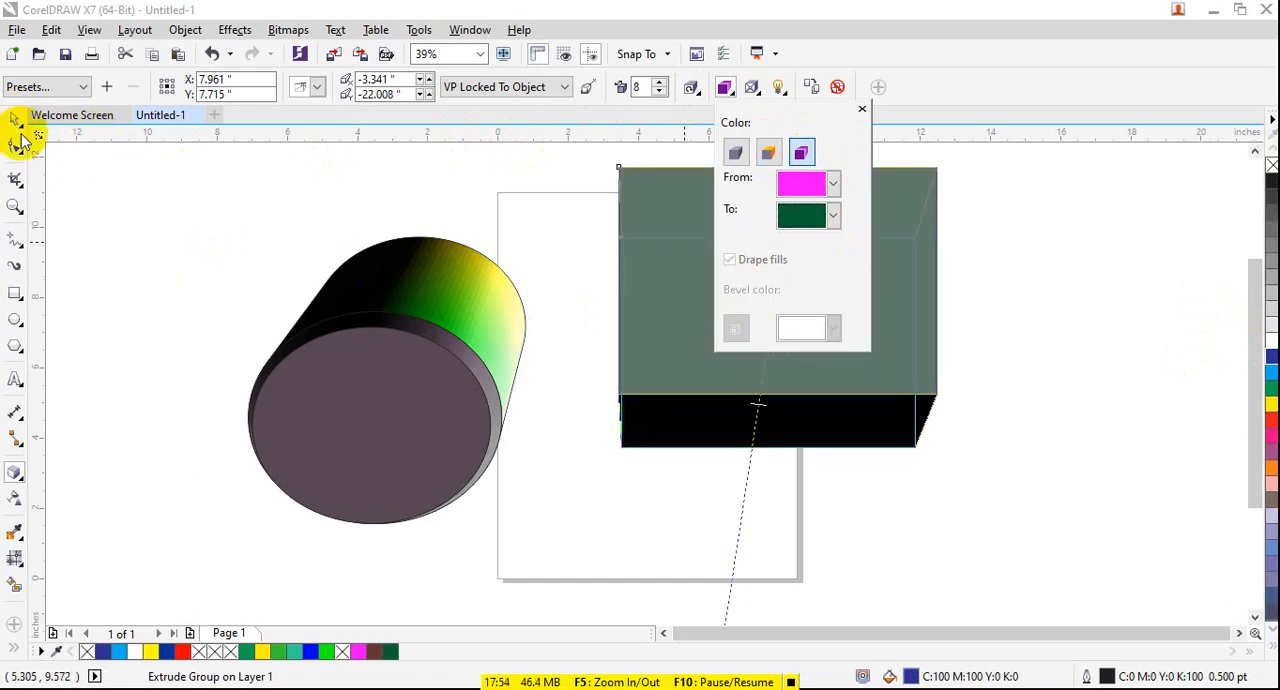
{"action": "left_click", "coordinate": [279, 195]}
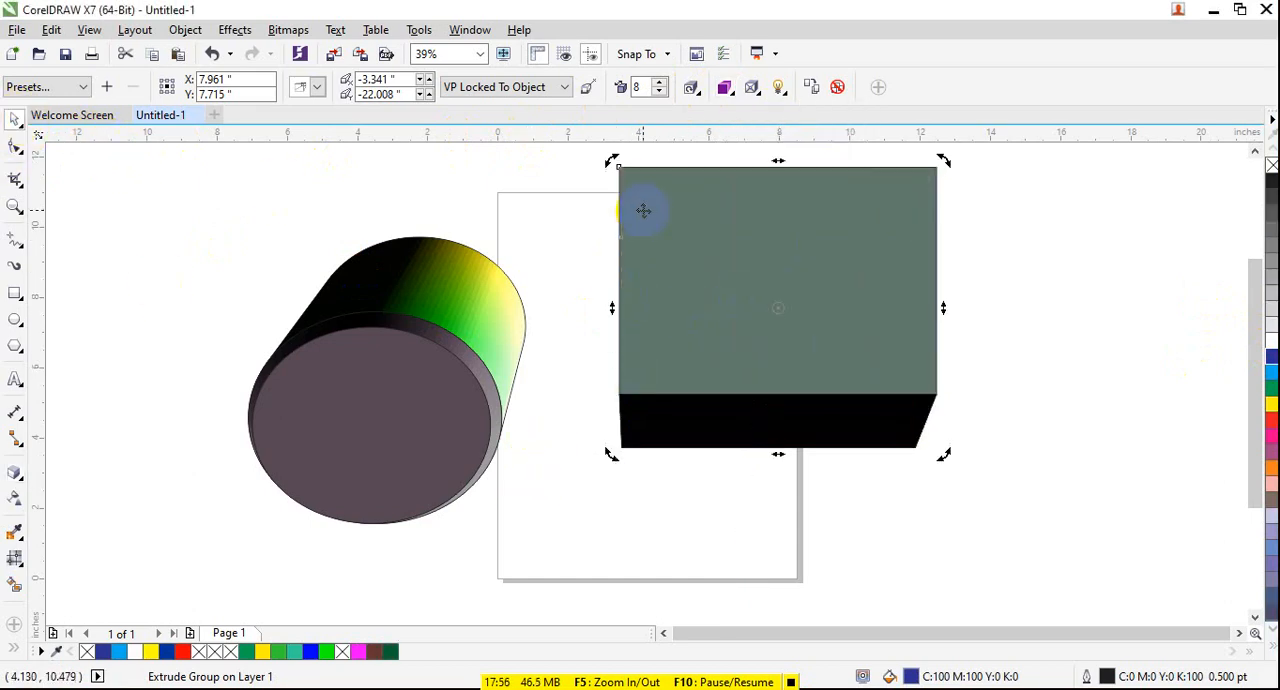
{"action": "left_click", "coordinate": [692, 89]}
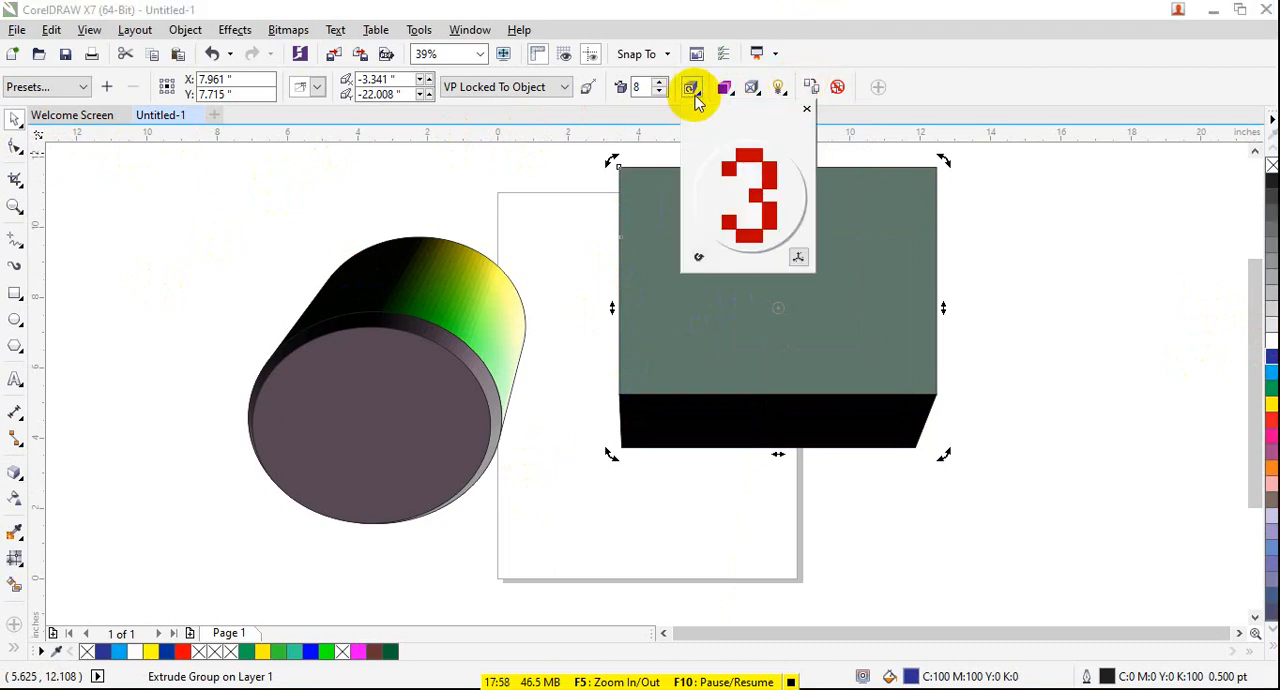
{"action": "left_click", "coordinate": [671, 134]}
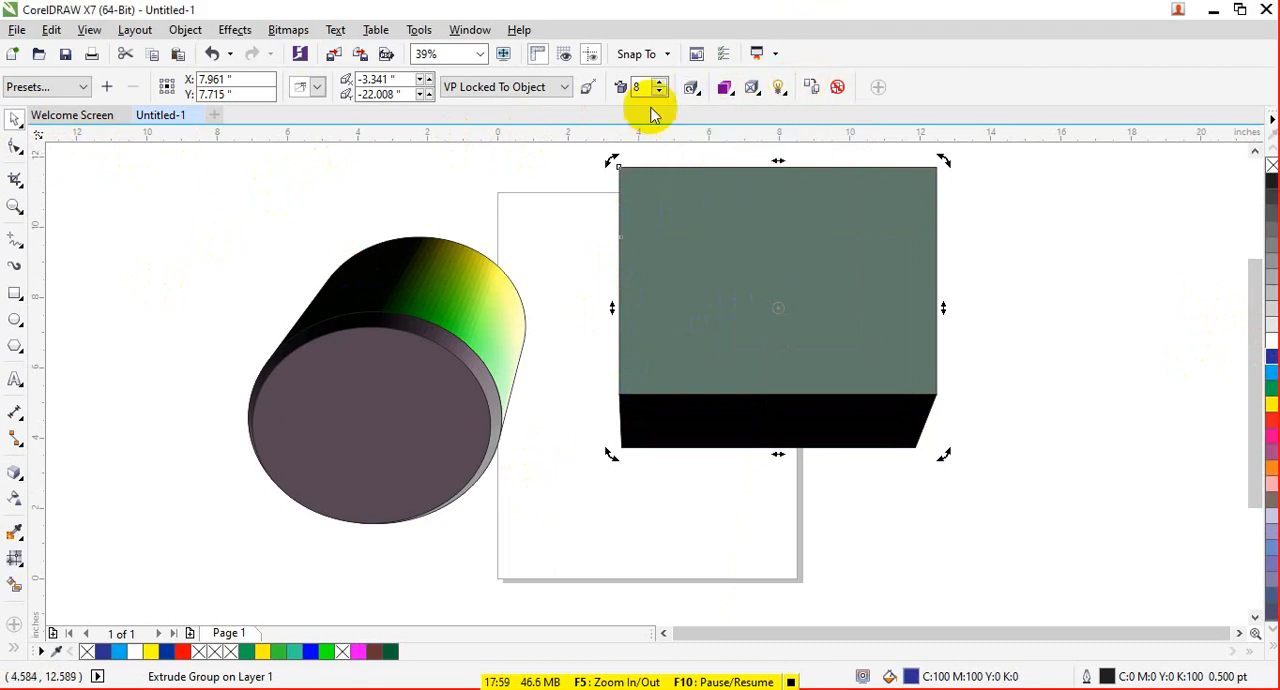
- Enable a bevel on the extruded rectangle with a 1.0° angle and increase its bevel depth
{"action": "left_click", "coordinate": [753, 89]}
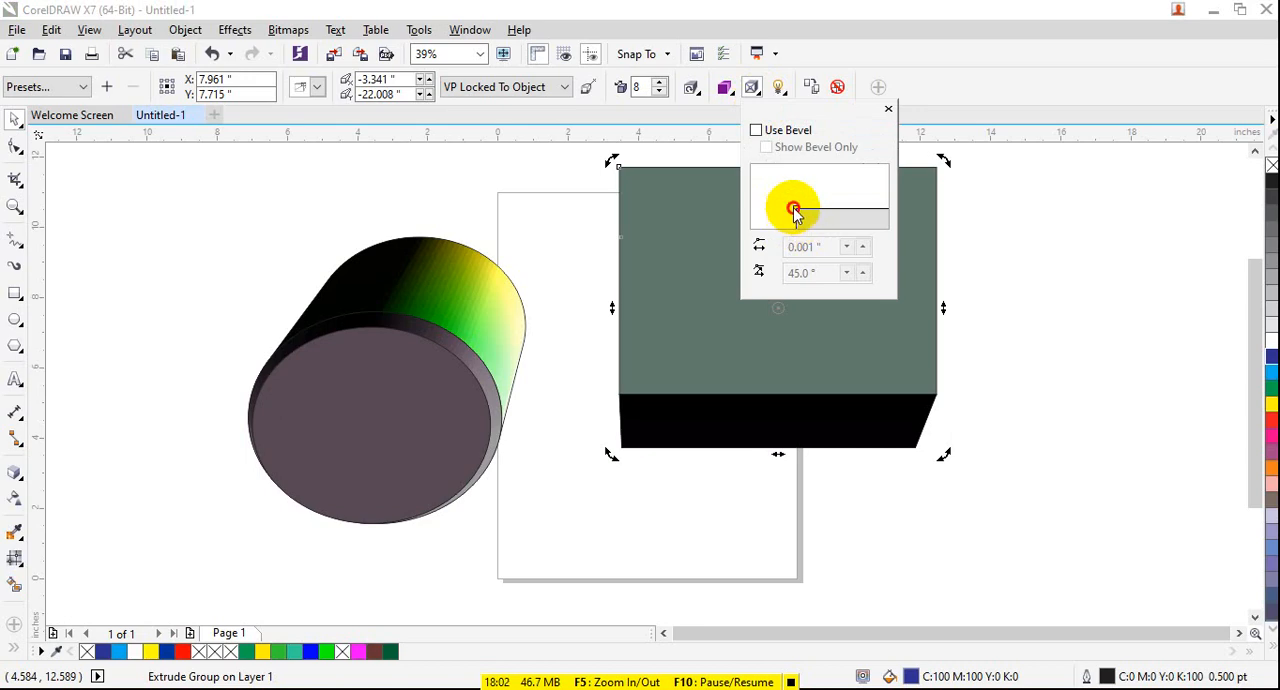
{"action": "left_click_drag", "start_coordinate": [795, 213], "coordinate": [795, 200]}
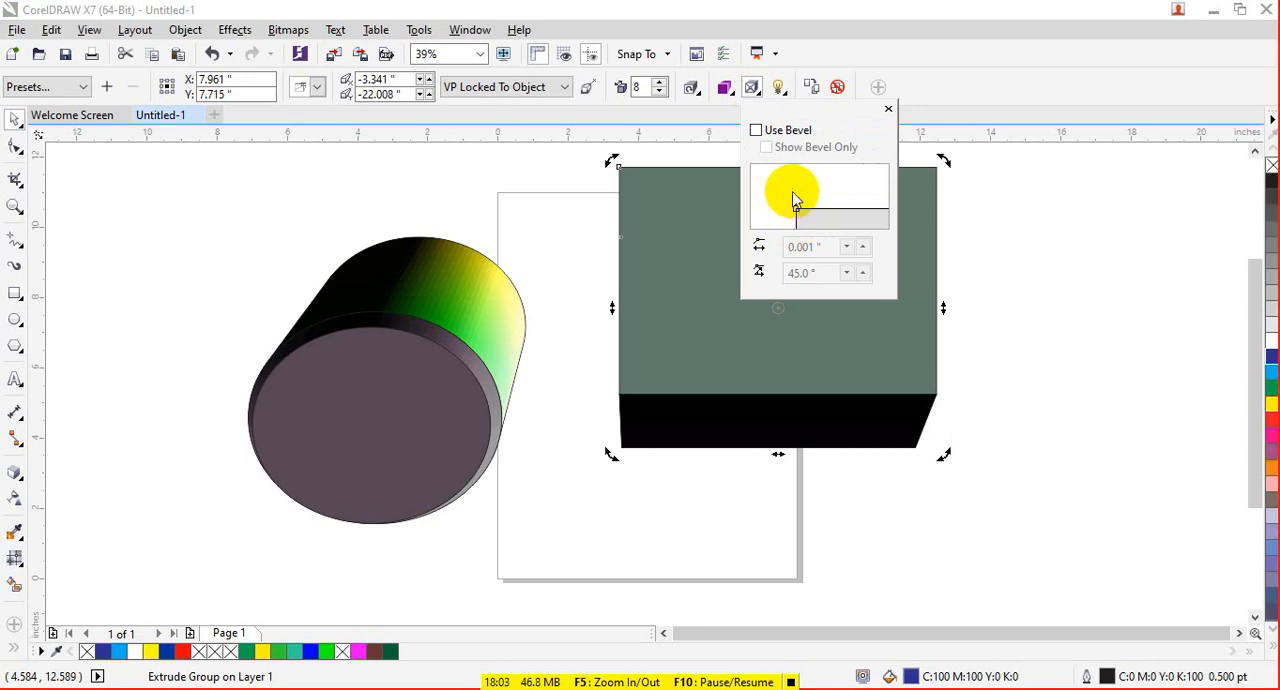
{"action": "left_click", "coordinate": [757, 130]}
{"action": "left_click_drag", "start_coordinate": [795, 210], "coordinate": [796, 189]}
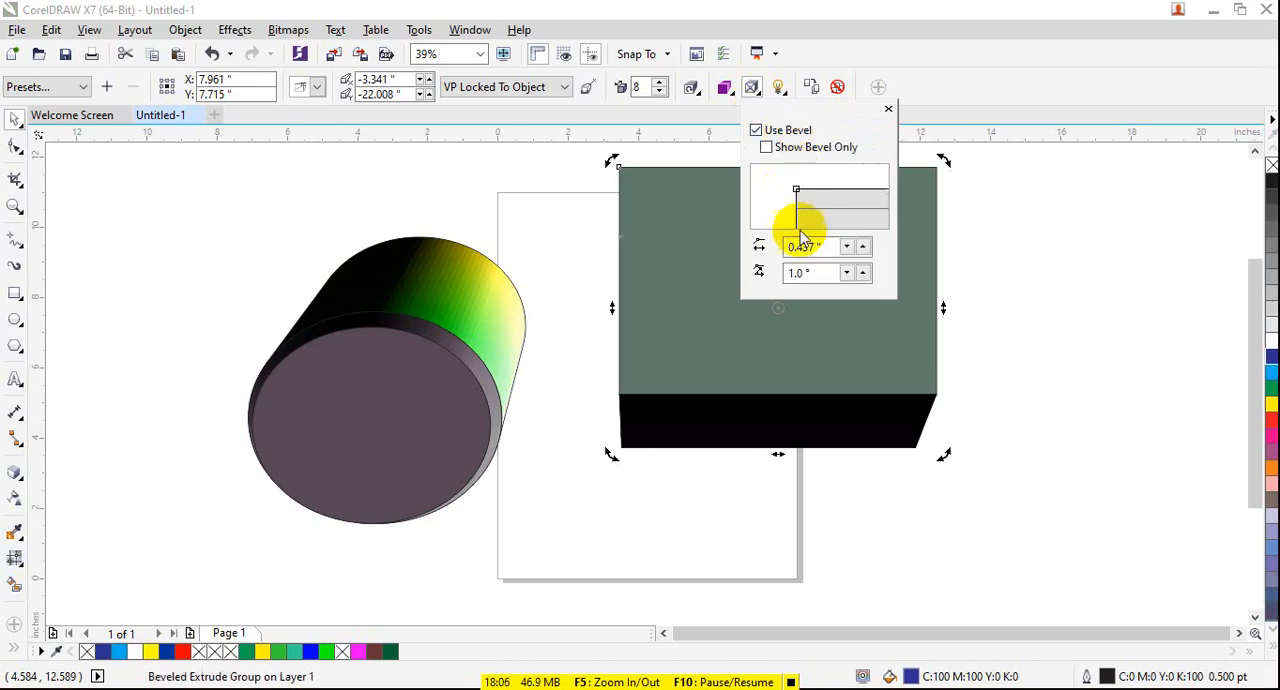
{"action": "left_click", "coordinate": [864, 246]}
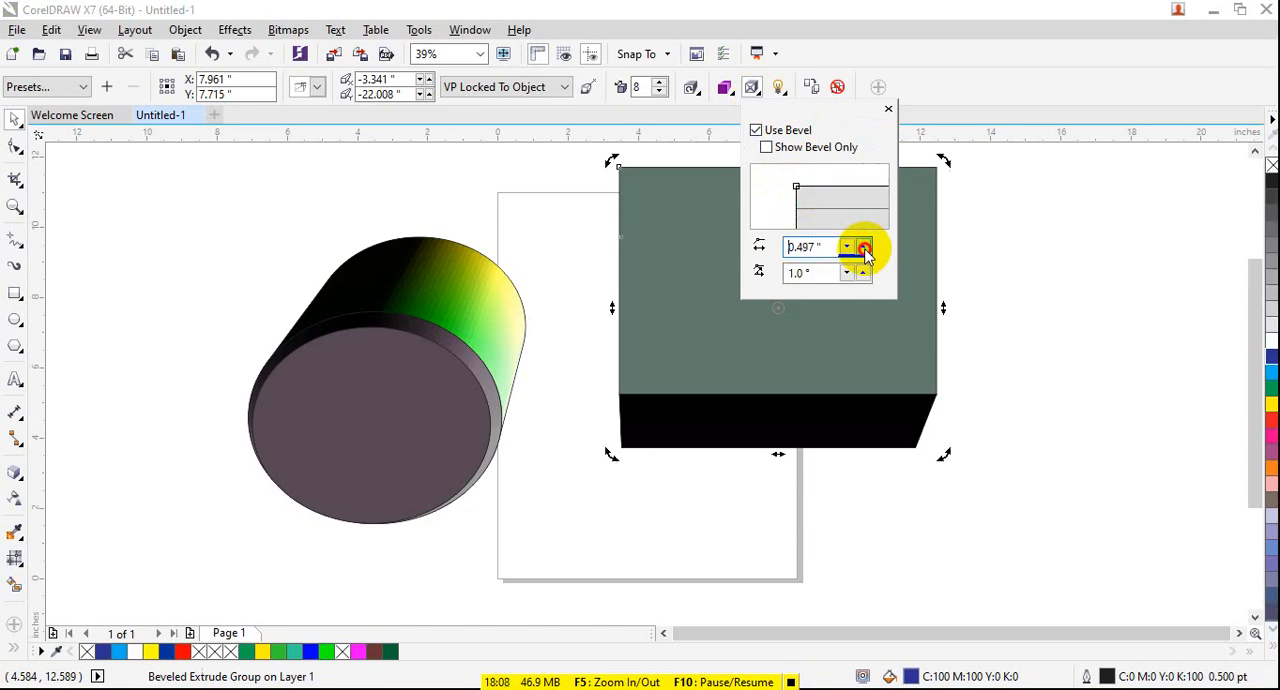
{"action": "left_click", "coordinate": [864, 248]}
{"action": "left_click", "coordinate": [706, 237]}
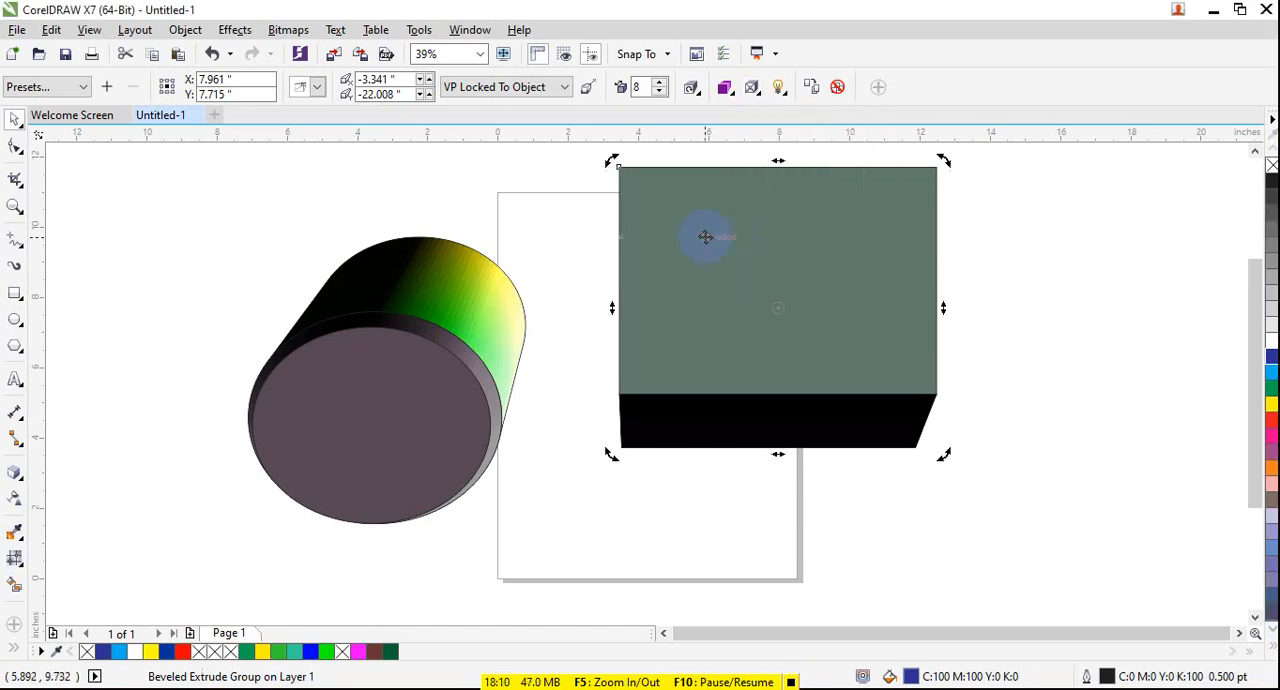
- Apply the Extrude Bottom Left preset to the rectangle and add a bevel 0.979 inches deep at a 1.0° angle
{"action": "left_click", "coordinate": [47, 87]}
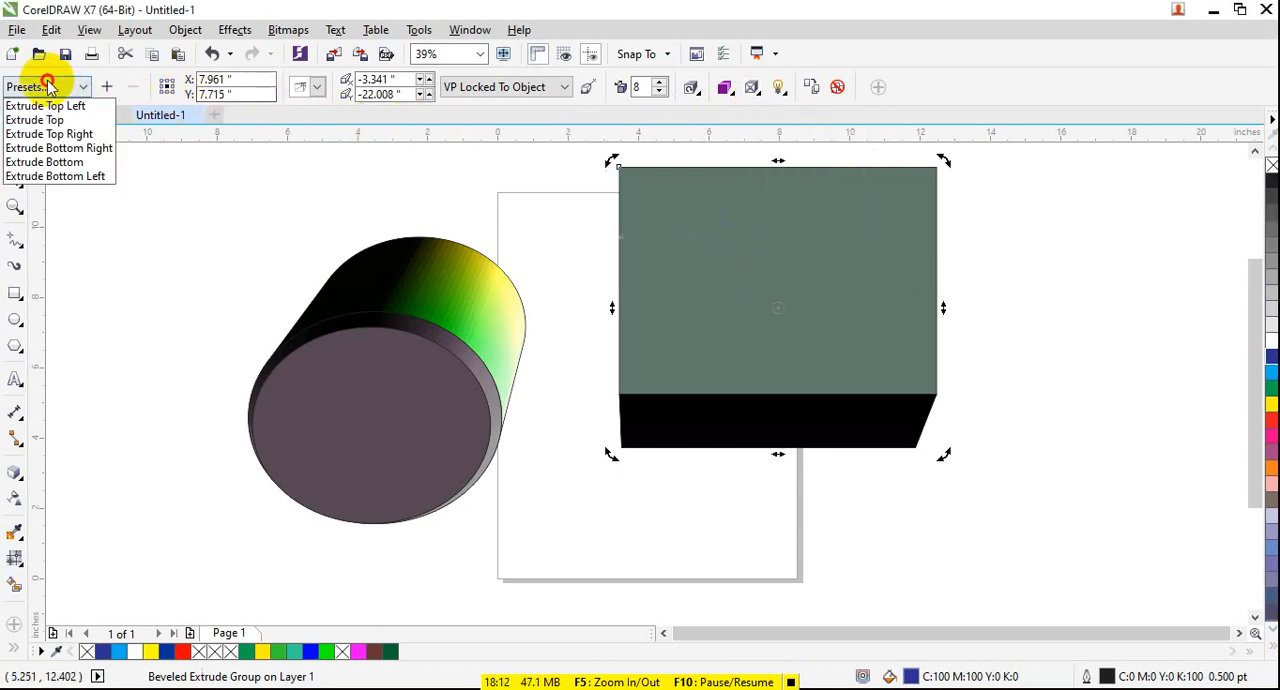
{"action": "left_click", "coordinate": [57, 174]}
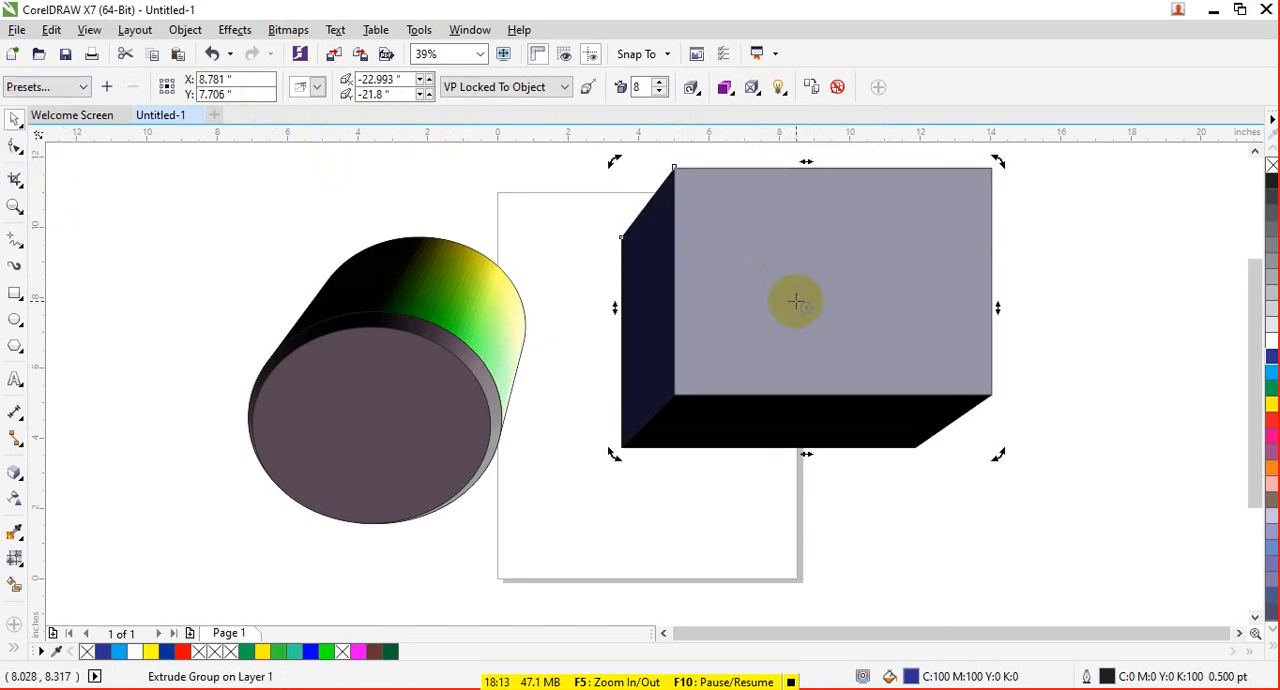
{"action": "left_click", "coordinate": [760, 90]}
{"action": "left_click", "coordinate": [791, 129]}
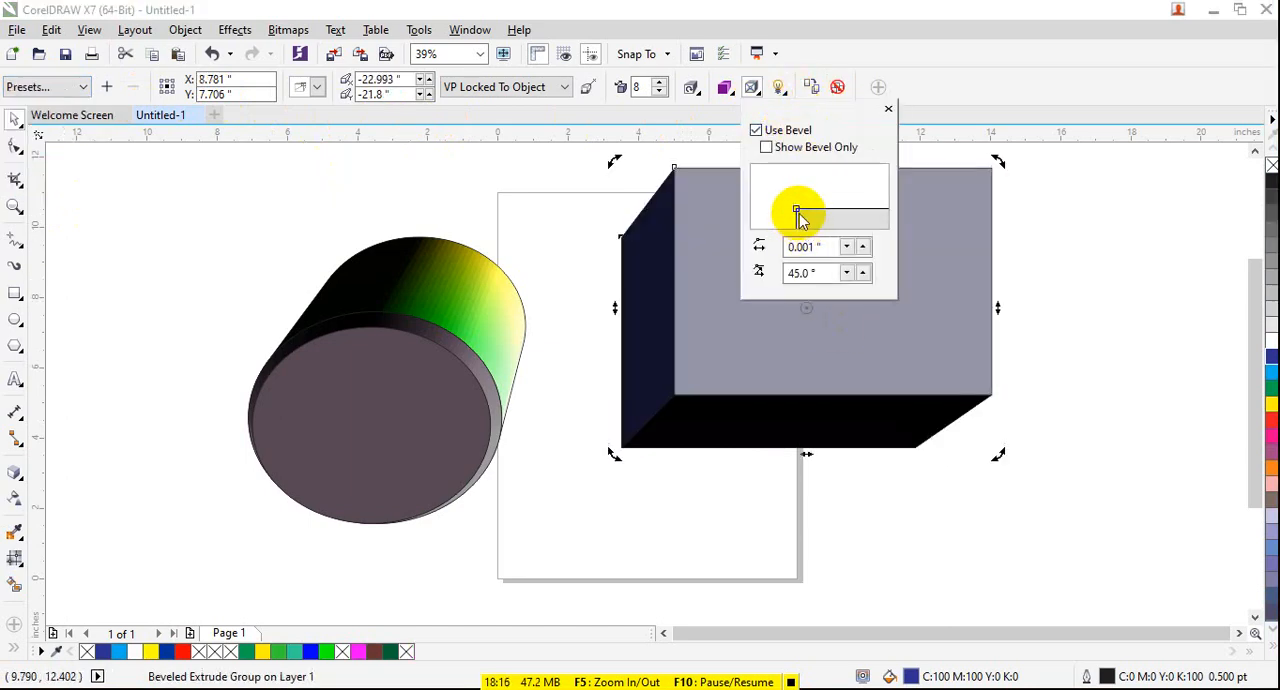
{"action": "left_click", "coordinate": [866, 250]}
{"action": "left_click", "coordinate": [866, 250]}
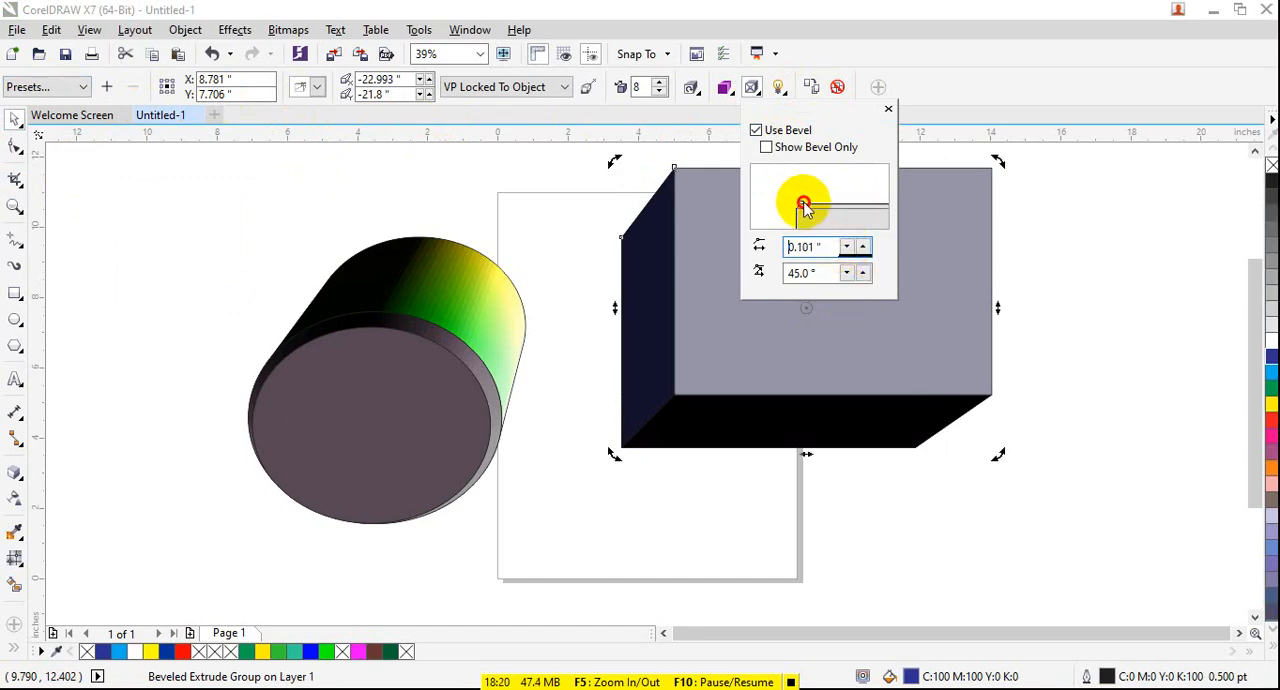
{"action": "left_click_drag", "start_coordinate": [803, 207], "coordinate": [770, 148]}
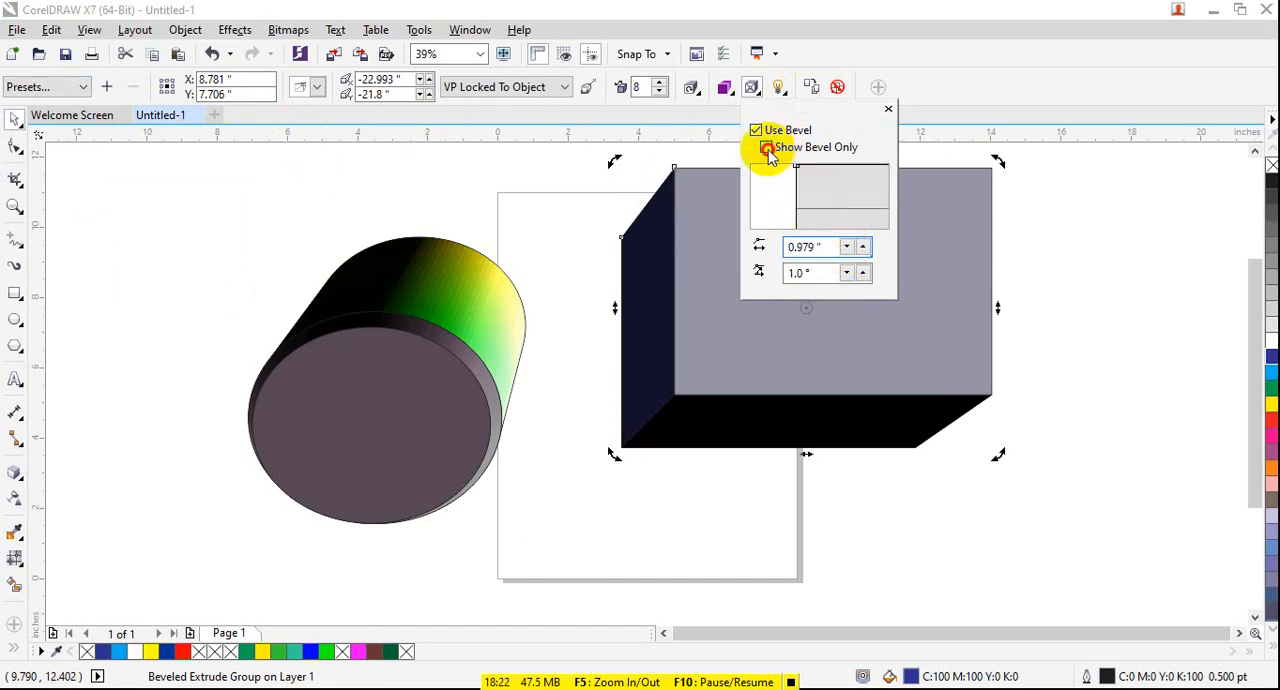
- Show only the bevel on the rectangle and reduce the bevel depth to 0.529 inches
{"action": "left_click", "coordinate": [767, 148]}
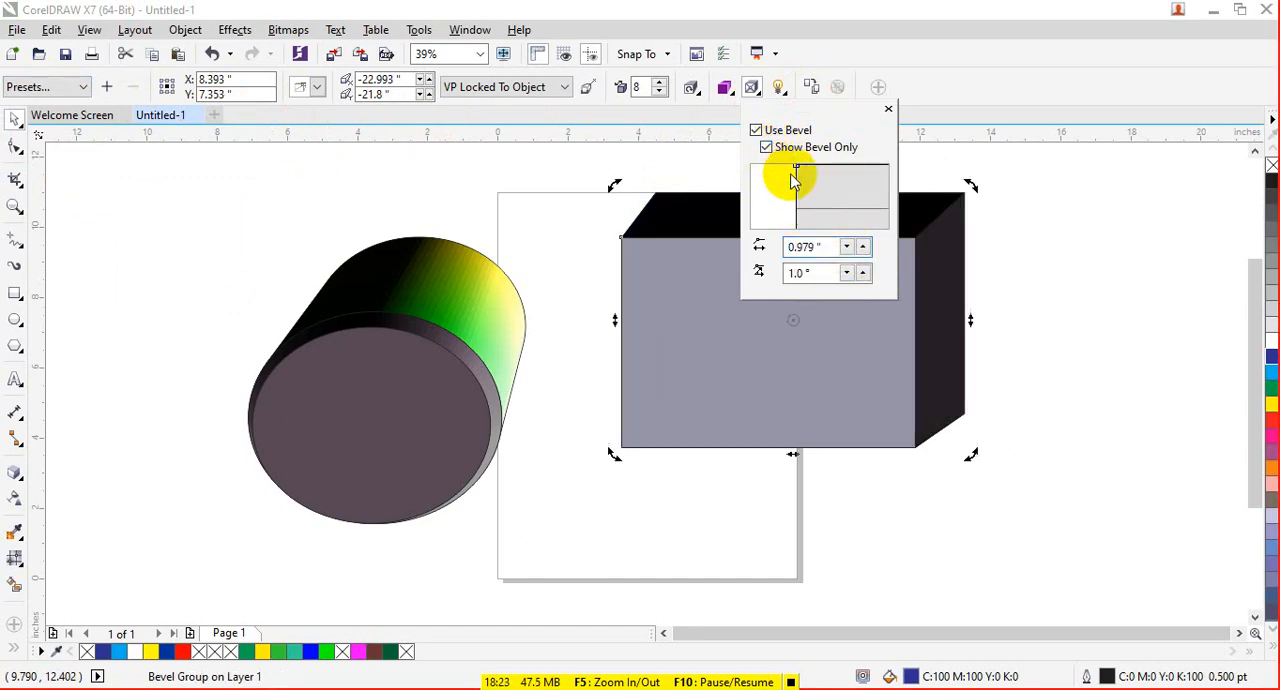
{"action": "left_click", "coordinate": [854, 247]}
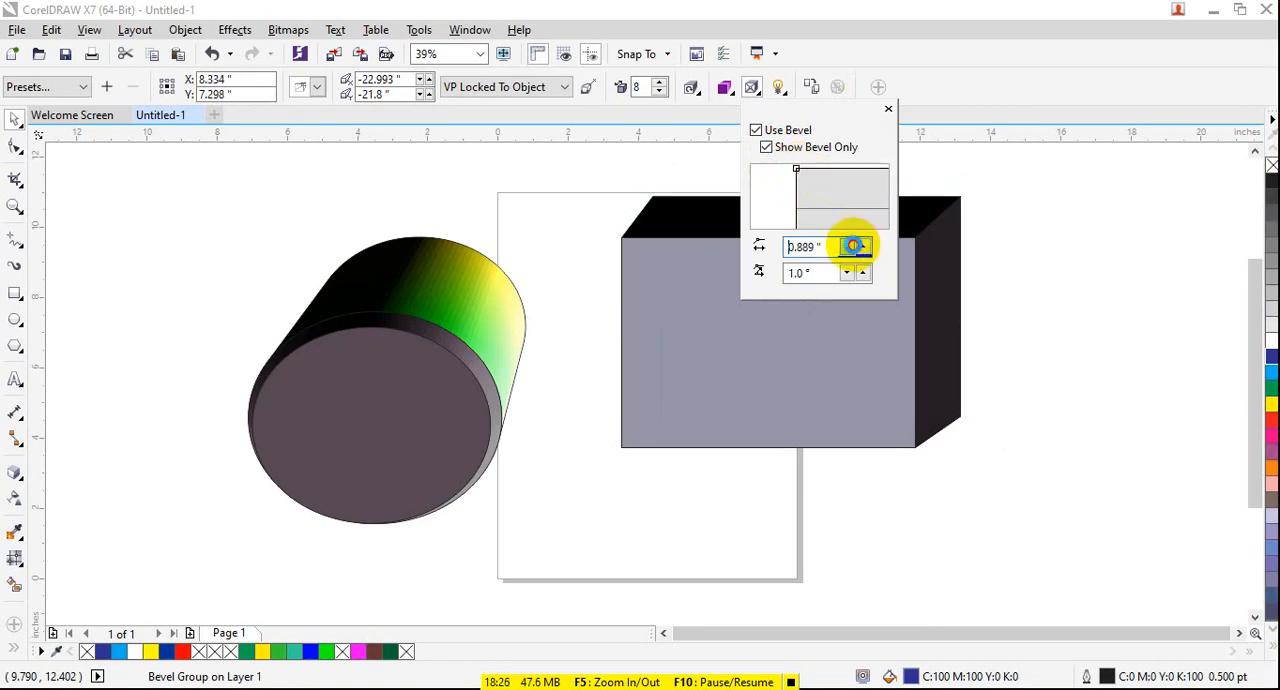
{"action": "left_click", "coordinate": [855, 248]}
{"action": "left_click", "coordinate": [855, 249]}
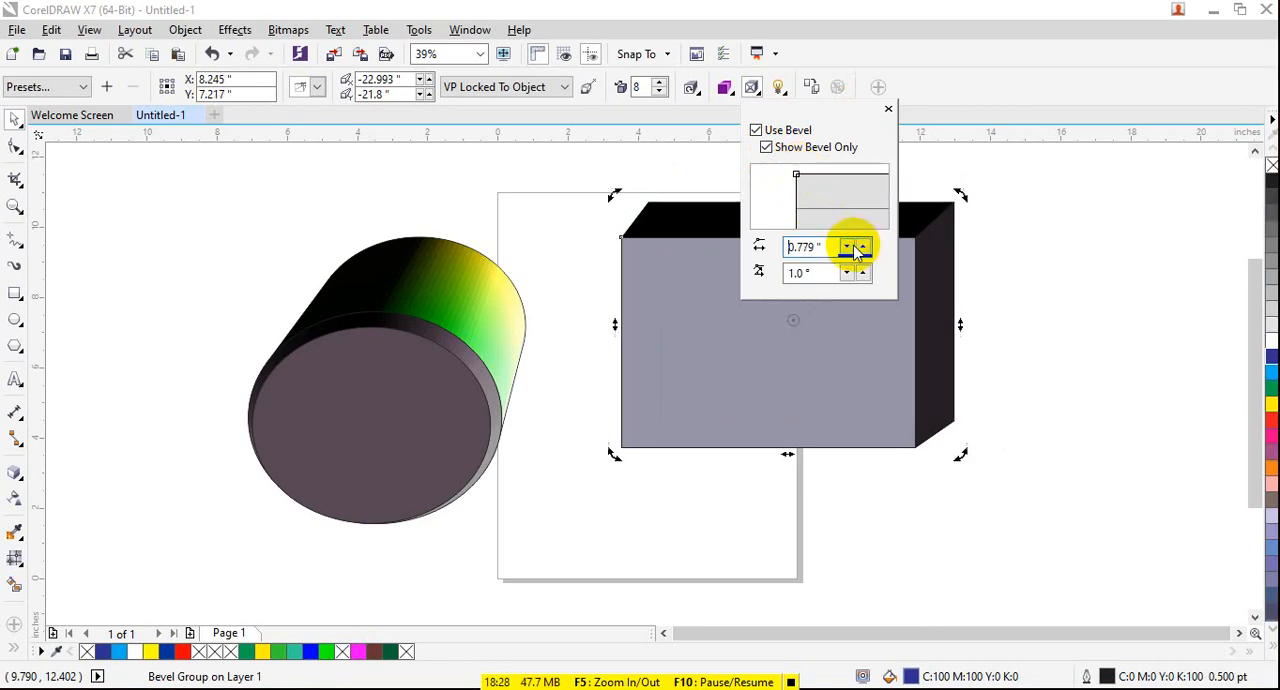
{"action": "left_click", "coordinate": [855, 248]}
{"action": "left_click", "coordinate": [853, 247]}
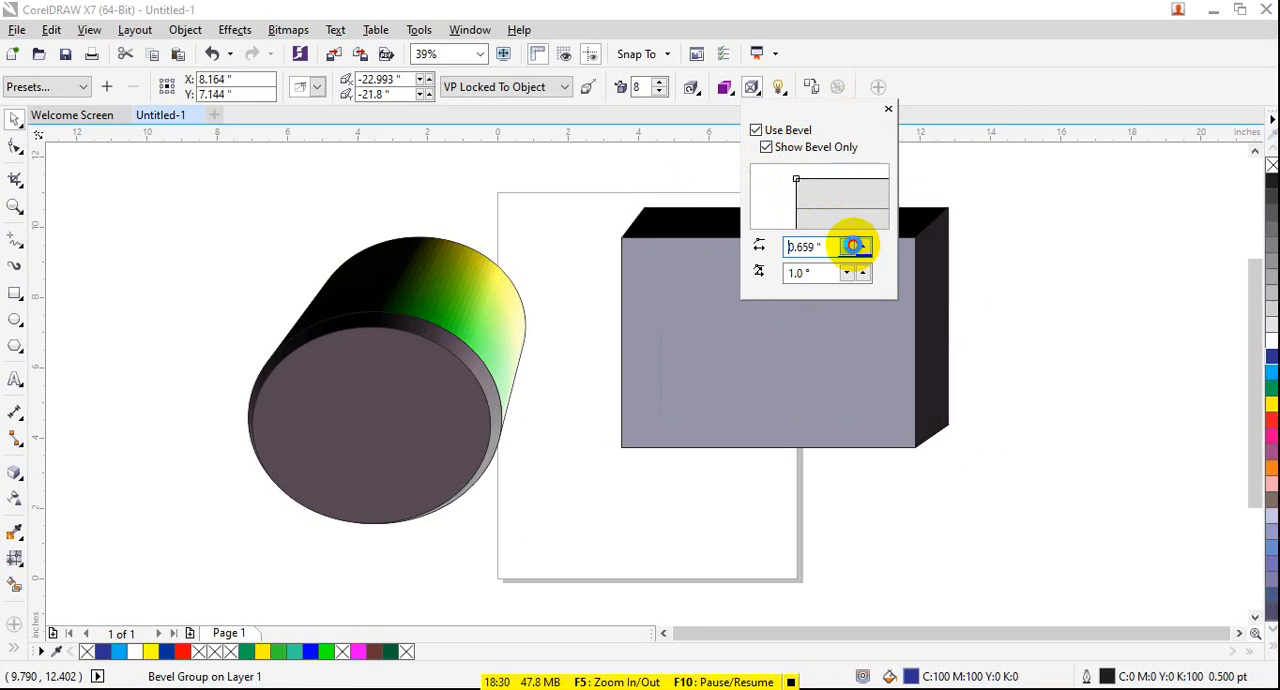
{"action": "left_click", "coordinate": [853, 247]}
{"action": "left_click", "coordinate": [853, 248]}
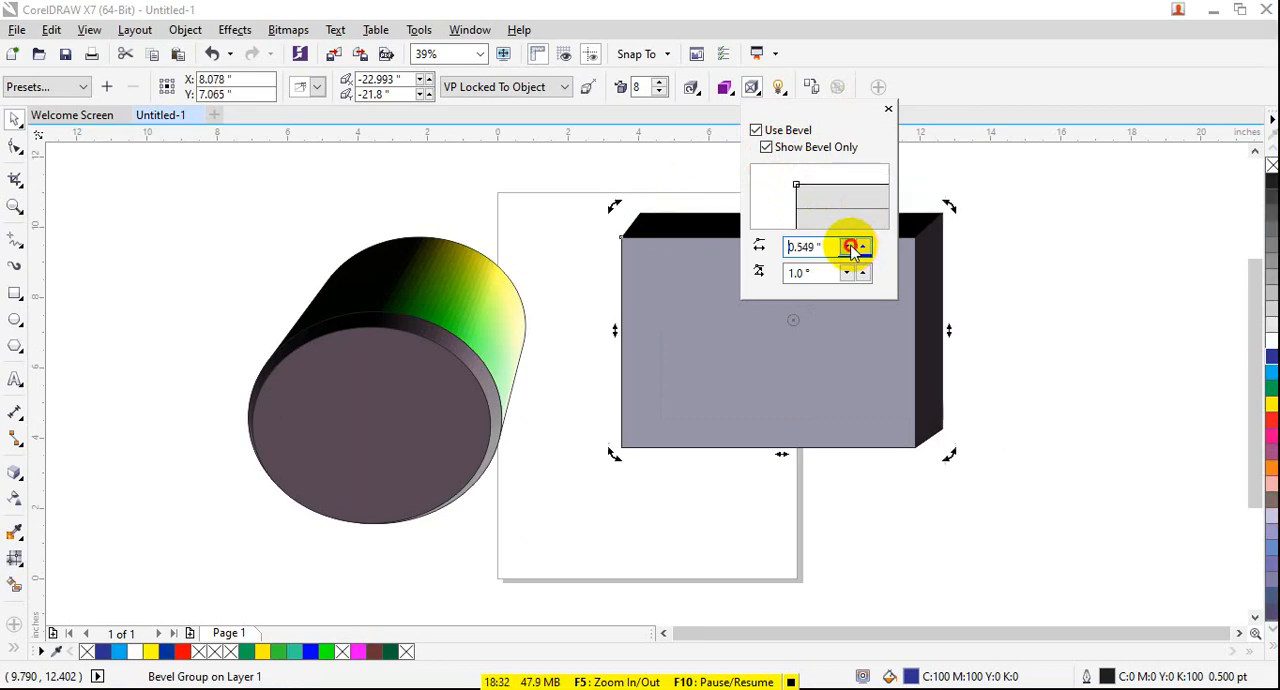
{"action": "left_click", "coordinate": [850, 247]}
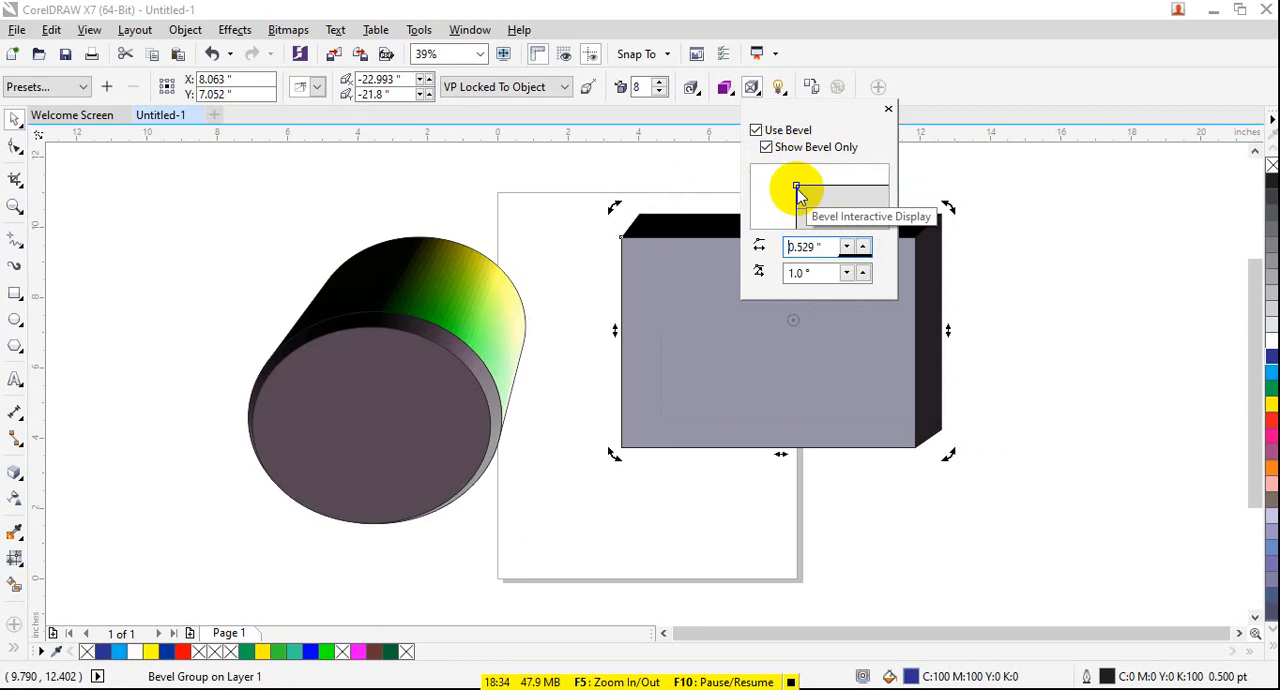
- Toggle the rectangle's bevel settings to bring back the full extrusion and close the bevel options
{"action": "left_click", "coordinate": [795, 153]}
{"action": "left_click", "coordinate": [795, 153]}
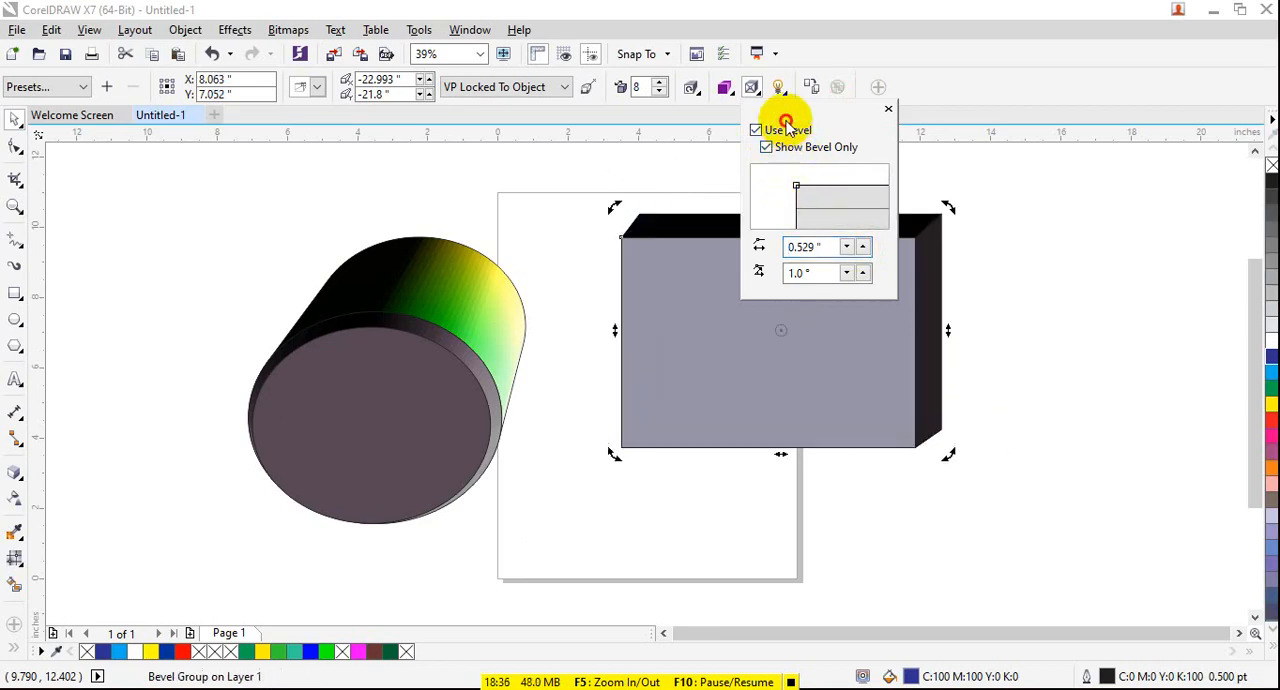
{"action": "left_click", "coordinate": [787, 128]}
{"action": "left_click", "coordinate": [800, 163]}
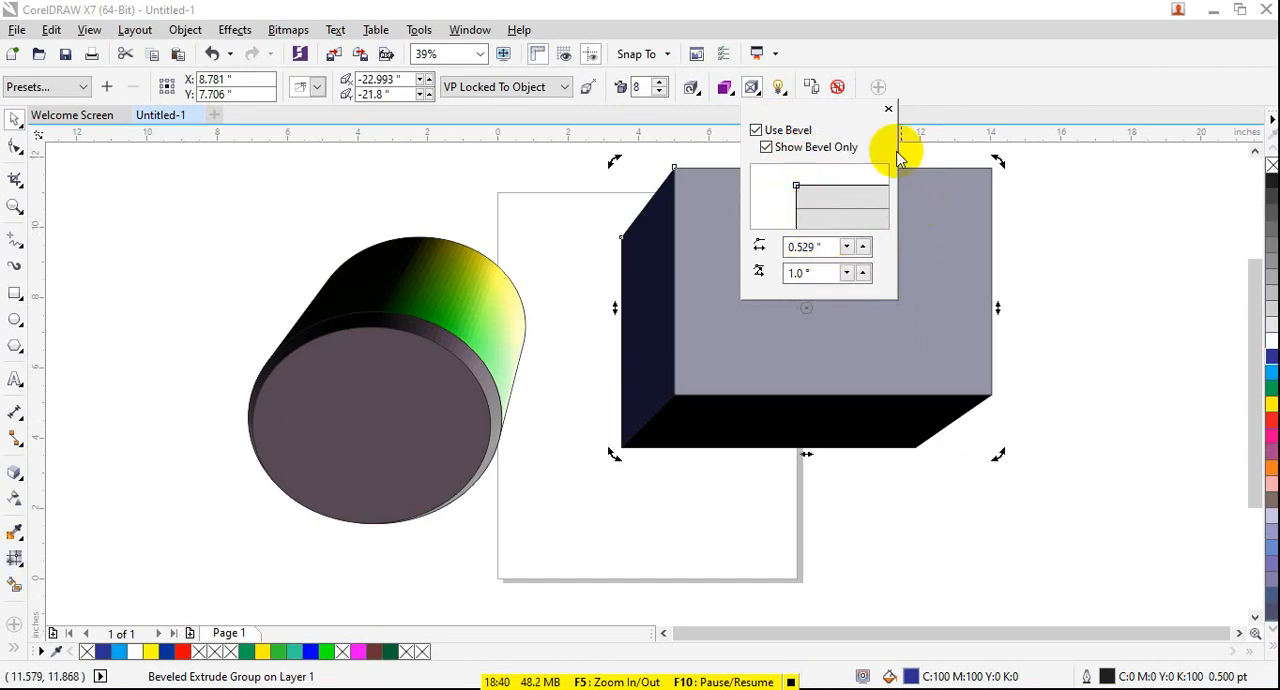
{"action": "left_click", "coordinate": [888, 108]}
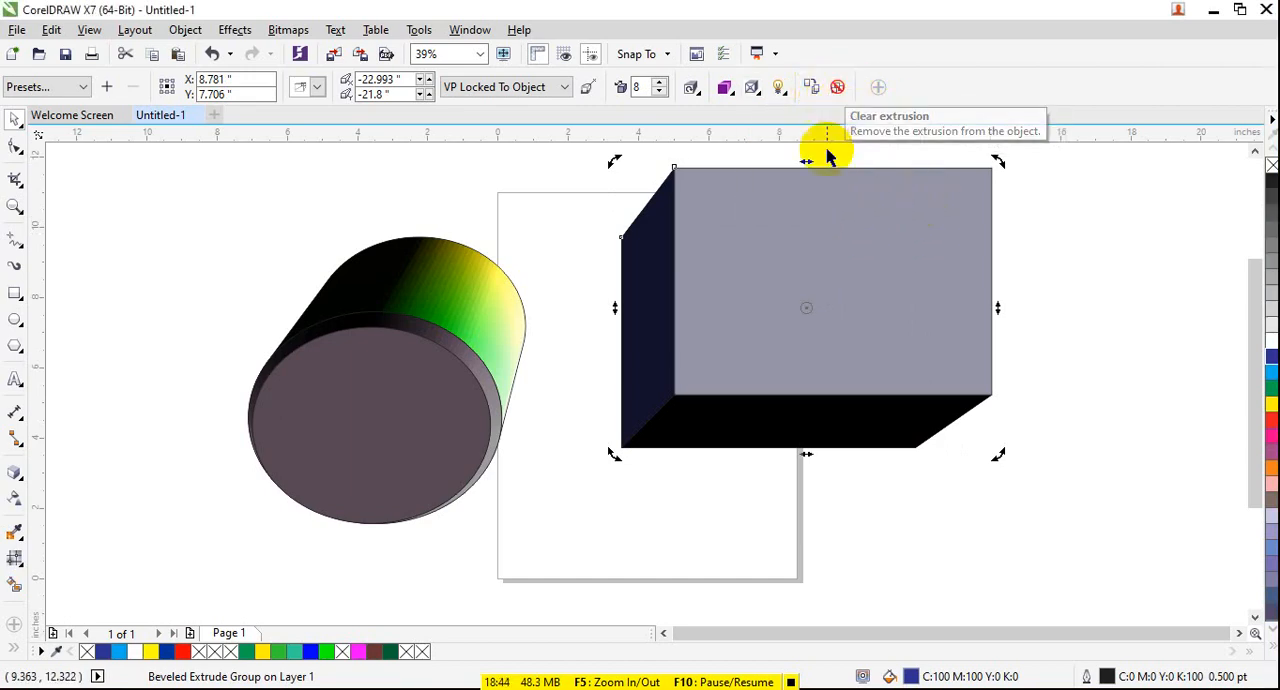
- Delete the extruded rectangle and the extruded ellipse from the drawing
{"action": "left_click", "coordinate": [771, 343]}
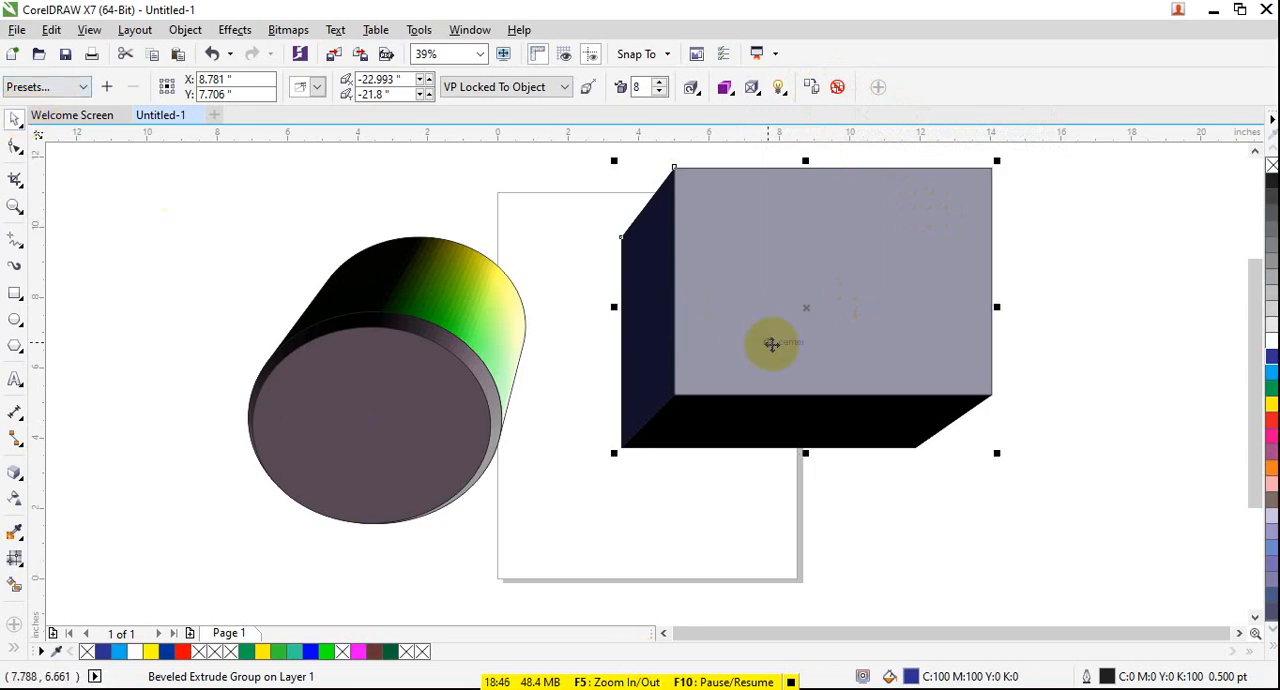
{"action": "key", "text": "Delete"}
{"action": "left_click", "coordinate": [486, 343]}
{"action": "key", "text": "Delete"}
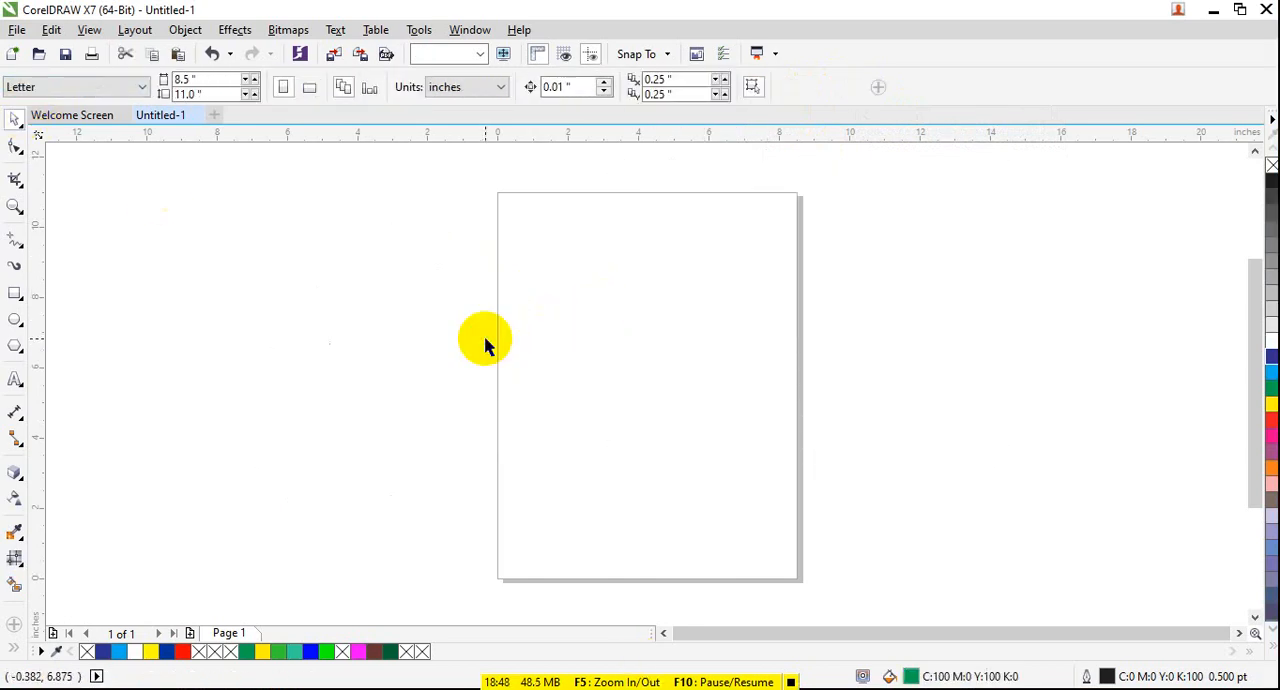
- Add the artistic text "Microsoft Office" near the upper part of the page and enlarge it to about 121.5 pt
{"action": "left_click", "coordinate": [23, 471]}
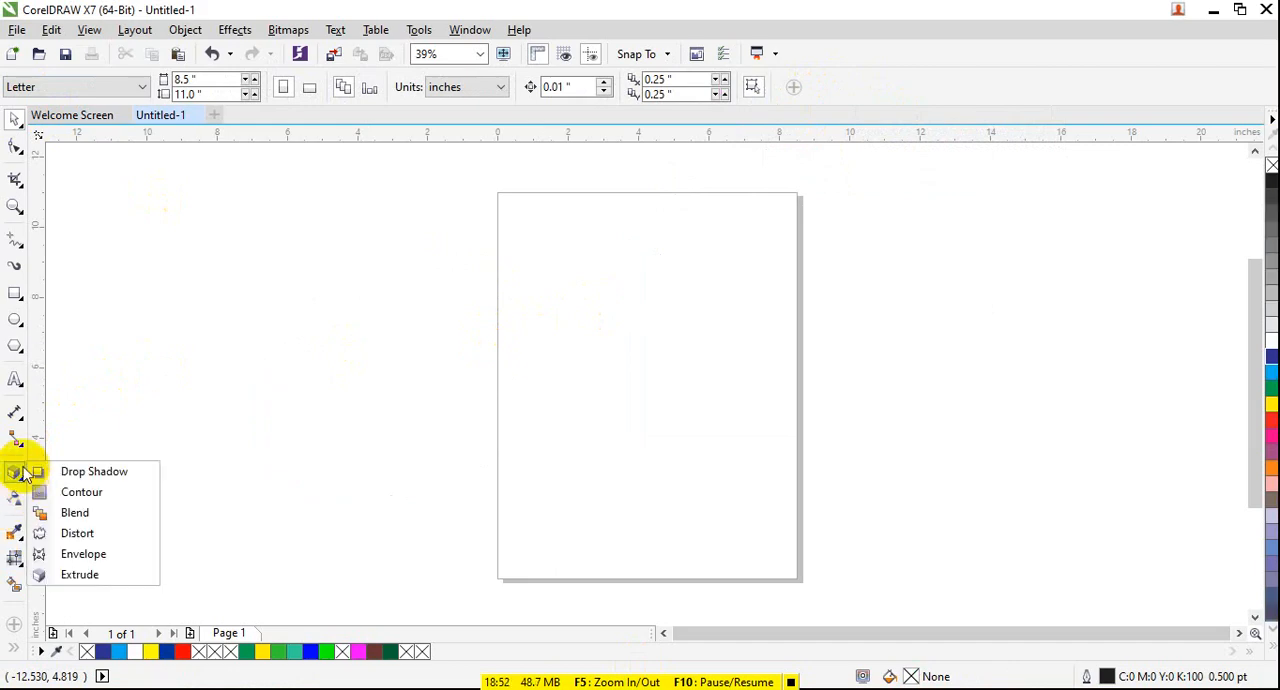
{"action": "left_click", "coordinate": [15, 378]}
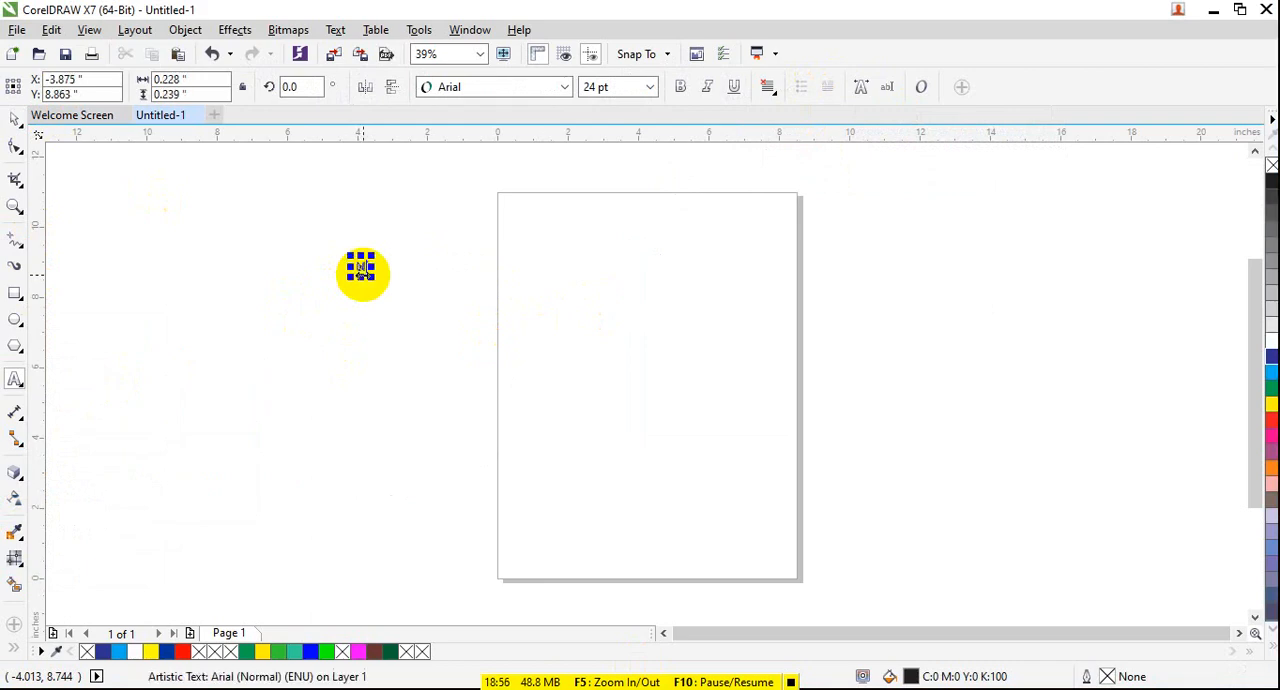
{"action": "type", "text": "Microsoft Office"}
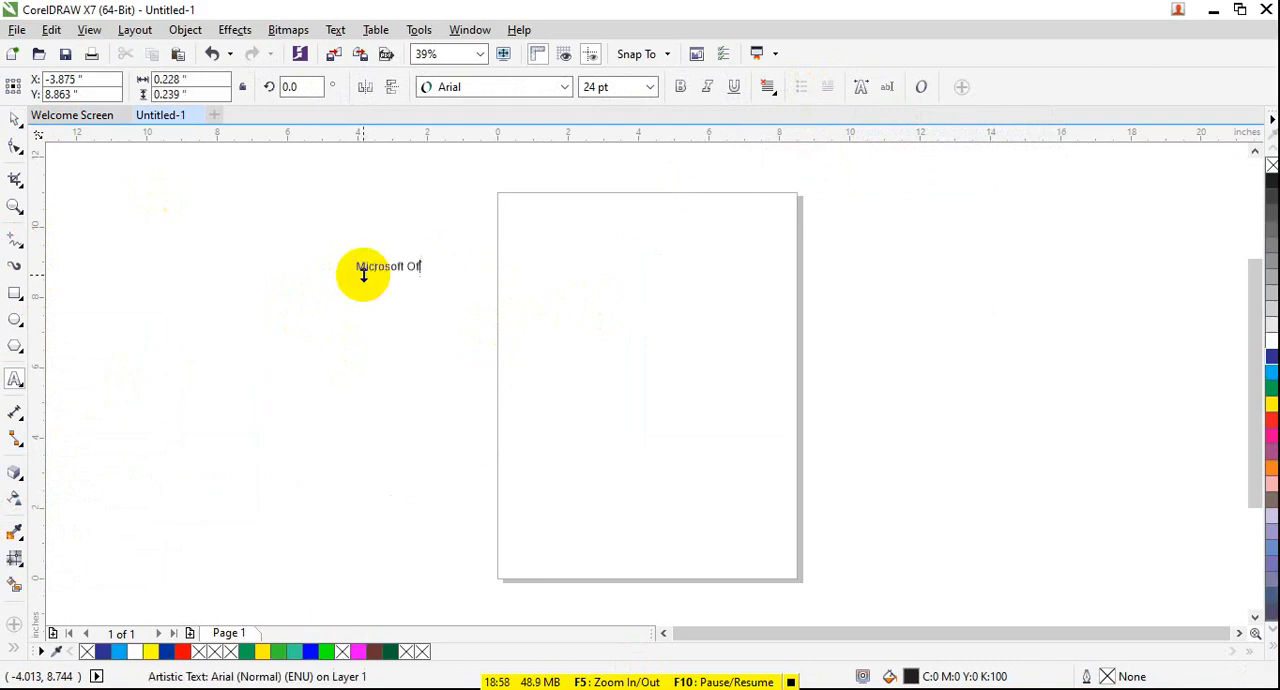
{"action": "left_click", "coordinate": [14, 120]}
{"action": "left_click_drag", "start_coordinate": [442, 277], "coordinate": [745, 400]}
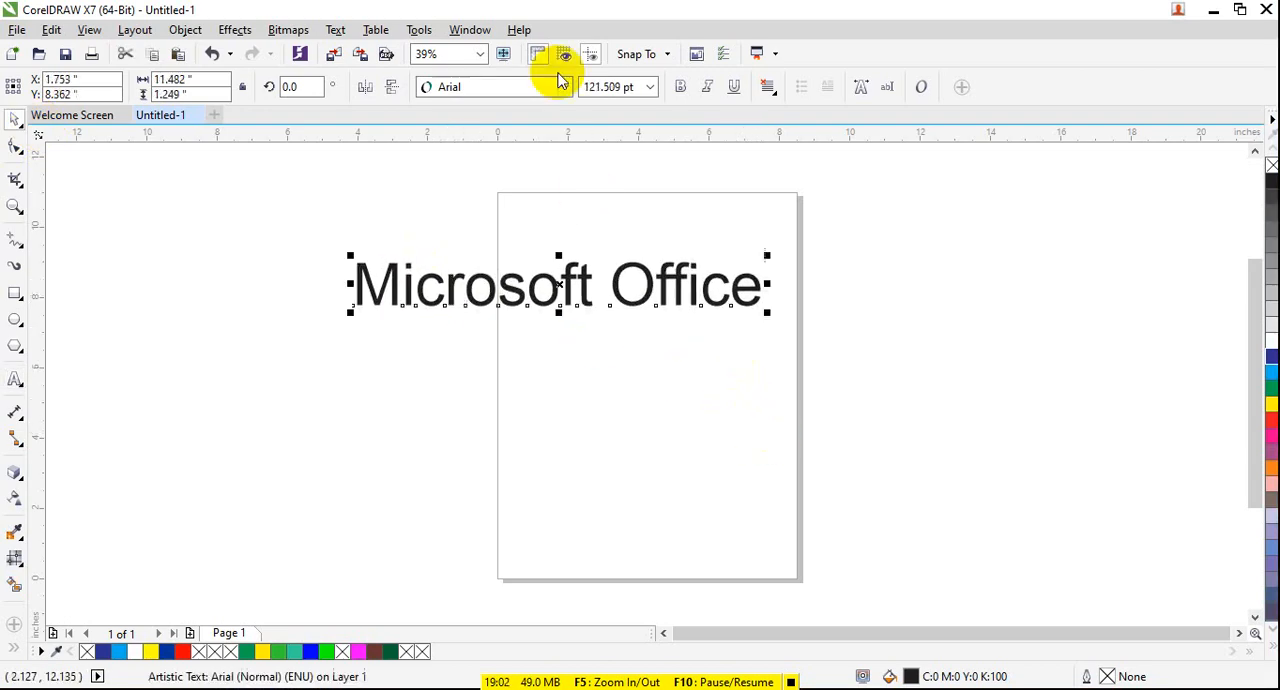
- Make the "Microsoft Office" text bold and stretch it vertically so the letters become taller
{"action": "left_click", "coordinate": [681, 87]}
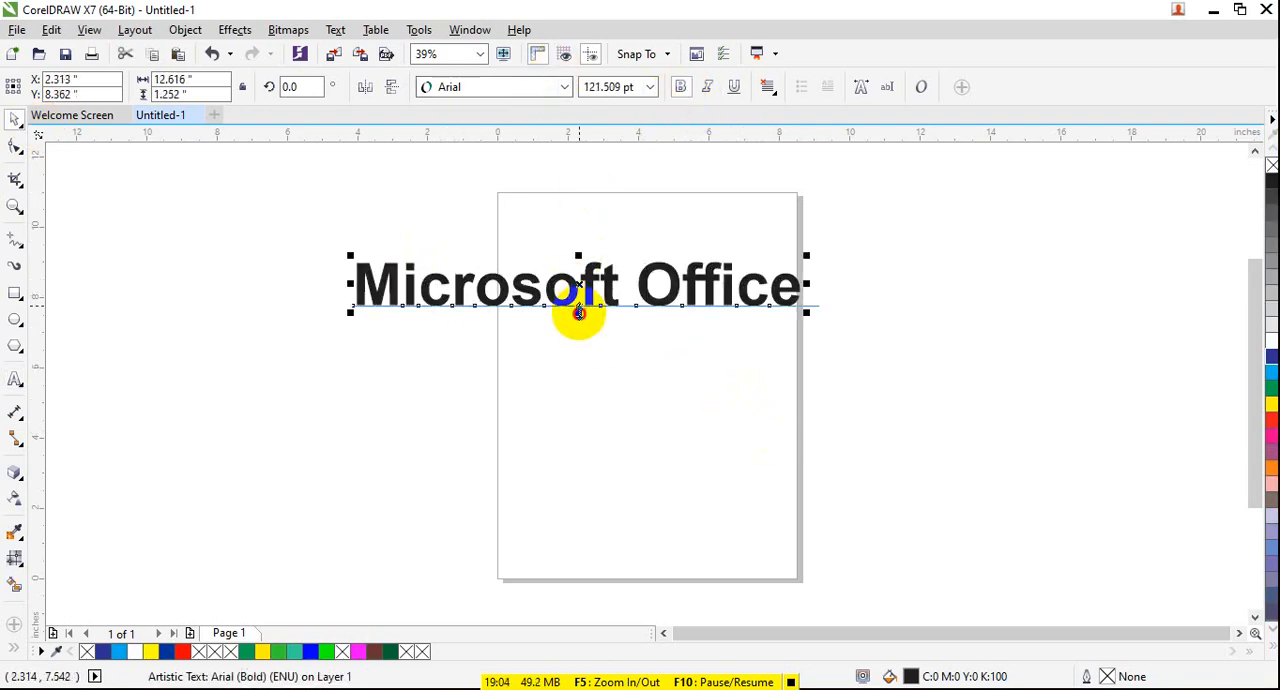
{"action": "left_click_drag", "start_coordinate": [580, 314], "coordinate": [586, 348]}
- Try the Extrude Top, Extrude Bottom Right, Extrude Bottom and Extrude Bottom Left presets on the text
{"action": "left_click", "coordinate": [15, 473]}
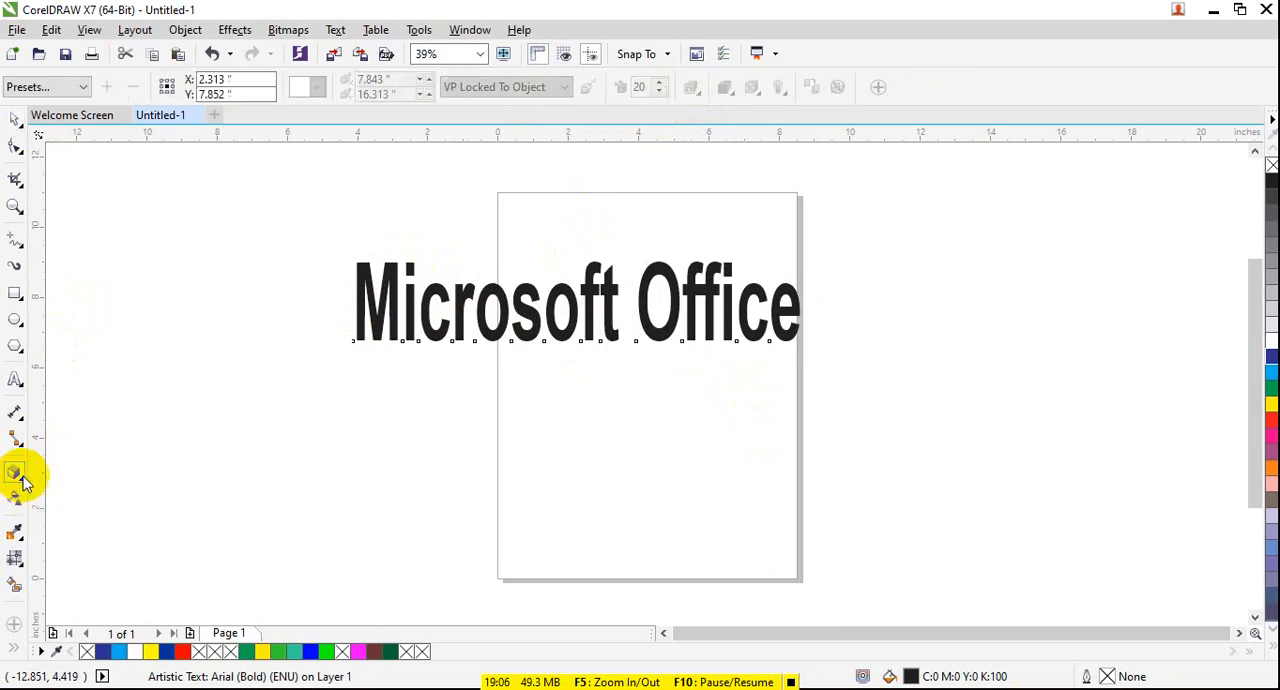
{"action": "left_click", "coordinate": [83, 87]}
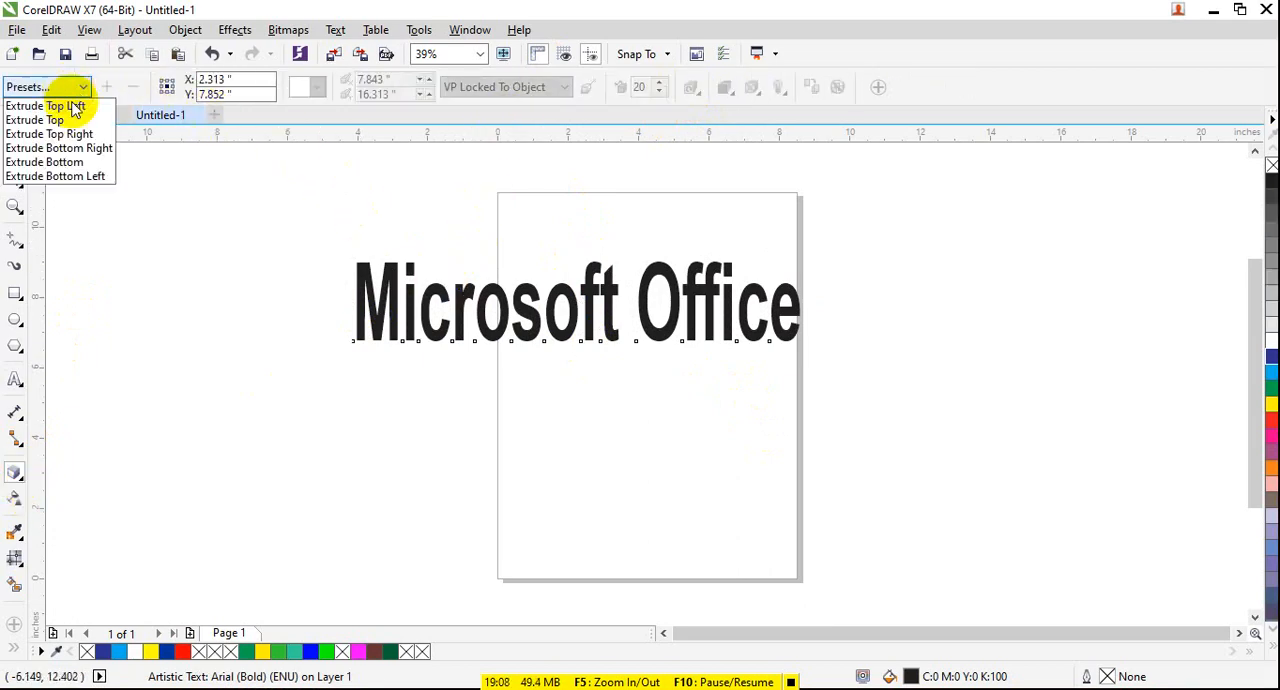
{"action": "left_click", "coordinate": [45, 116]}
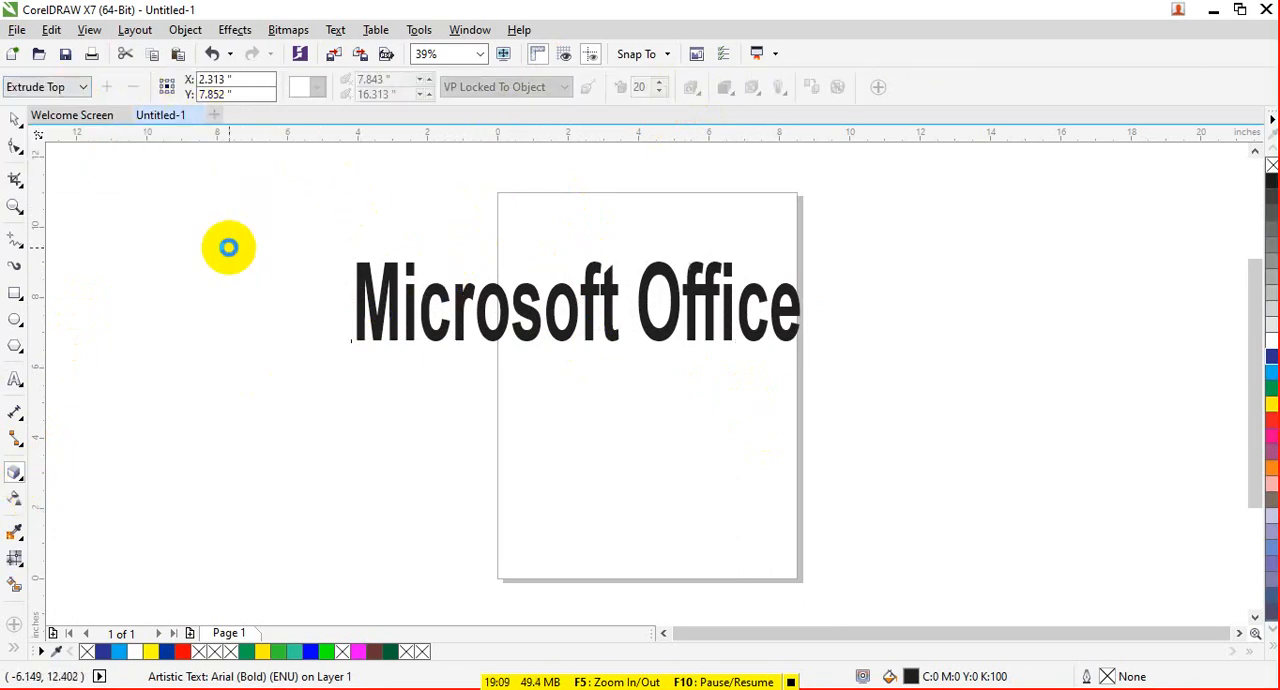
{"action": "left_click", "coordinate": [83, 87]}
{"action": "left_click", "coordinate": [60, 148]}
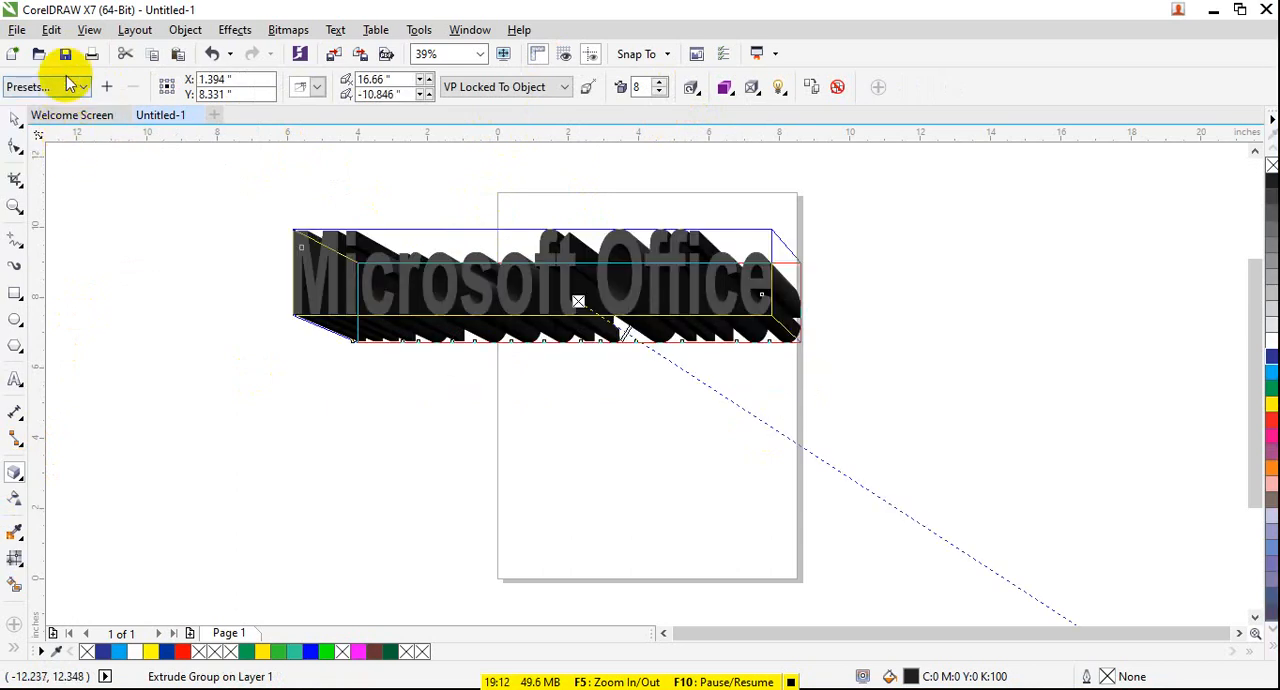
{"action": "left_click", "coordinate": [80, 87]}
{"action": "left_click", "coordinate": [60, 162]}
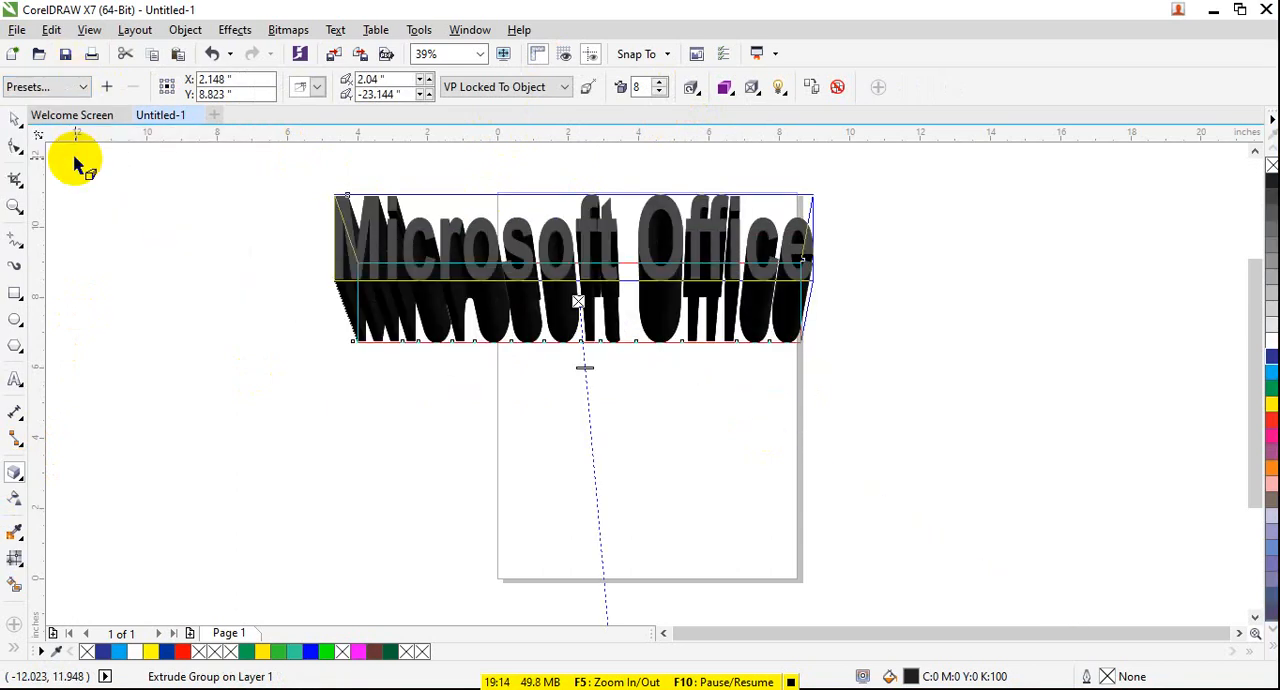
{"action": "left_click", "coordinate": [80, 87]}
{"action": "left_click", "coordinate": [70, 177]}
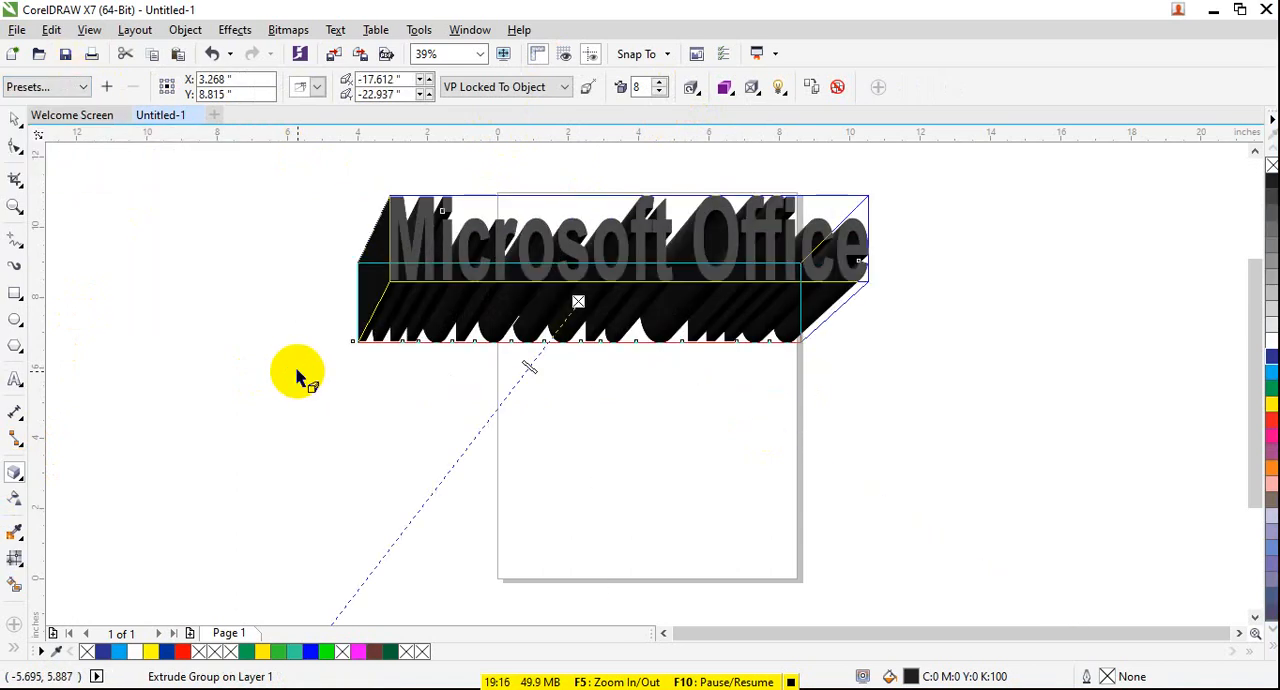
- Fill the extruded text with blue (C:100 M:100 Y:0 K:0) and clear its extrusion
{"action": "left_click_drag", "start_coordinate": [1272, 355], "coordinate": [591, 286]}
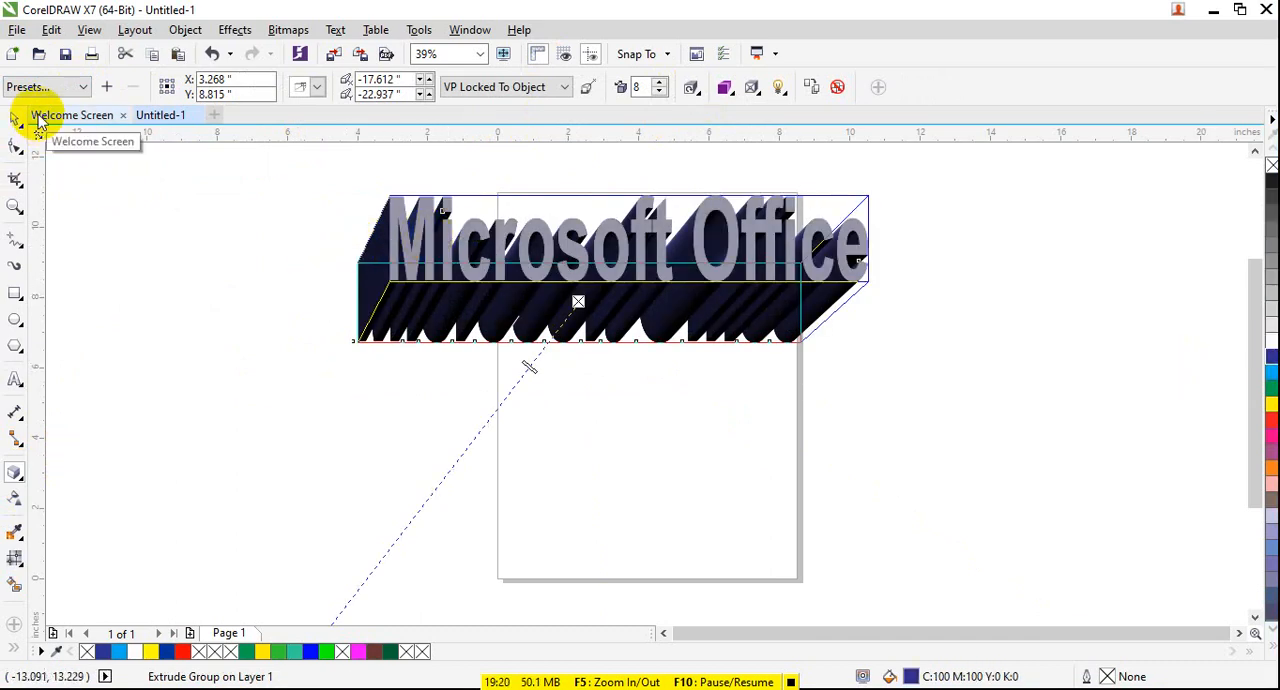
{"action": "left_click", "coordinate": [840, 88]}
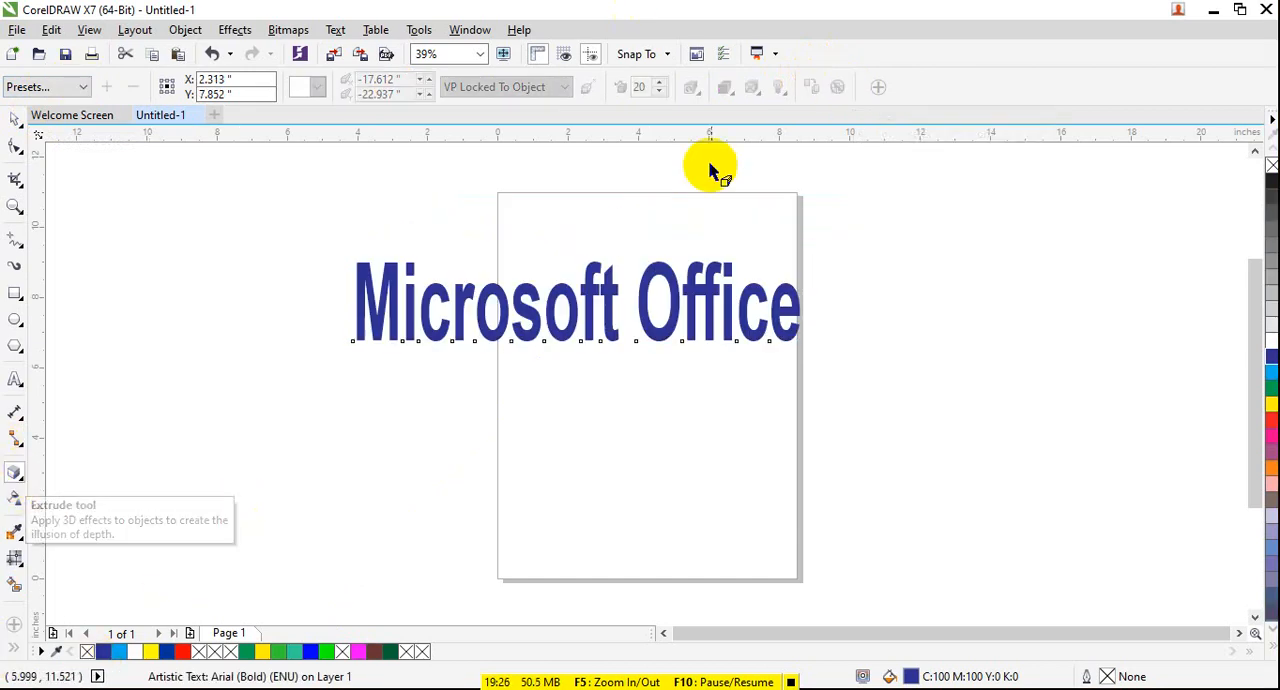
- Apply the Extrude Top preset to the blue text and set the extrusion depth to 13
{"action": "left_click", "coordinate": [420, 280]}
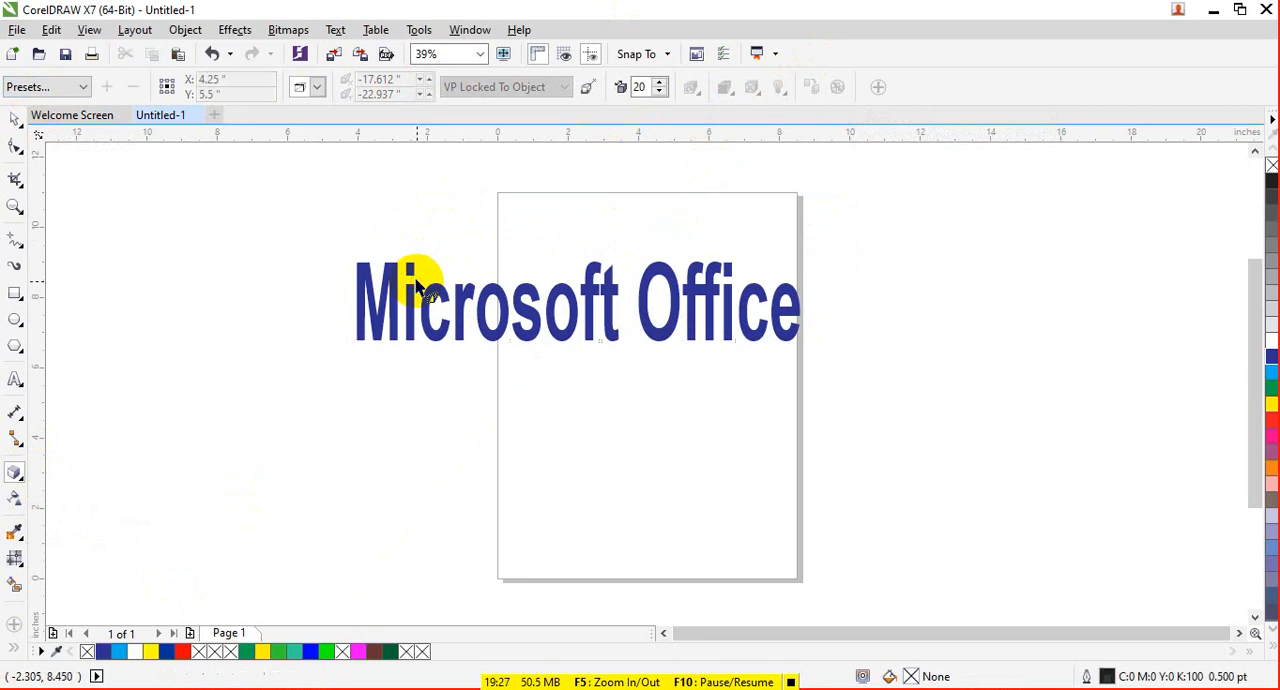
{"action": "left_click", "coordinate": [24, 468]}
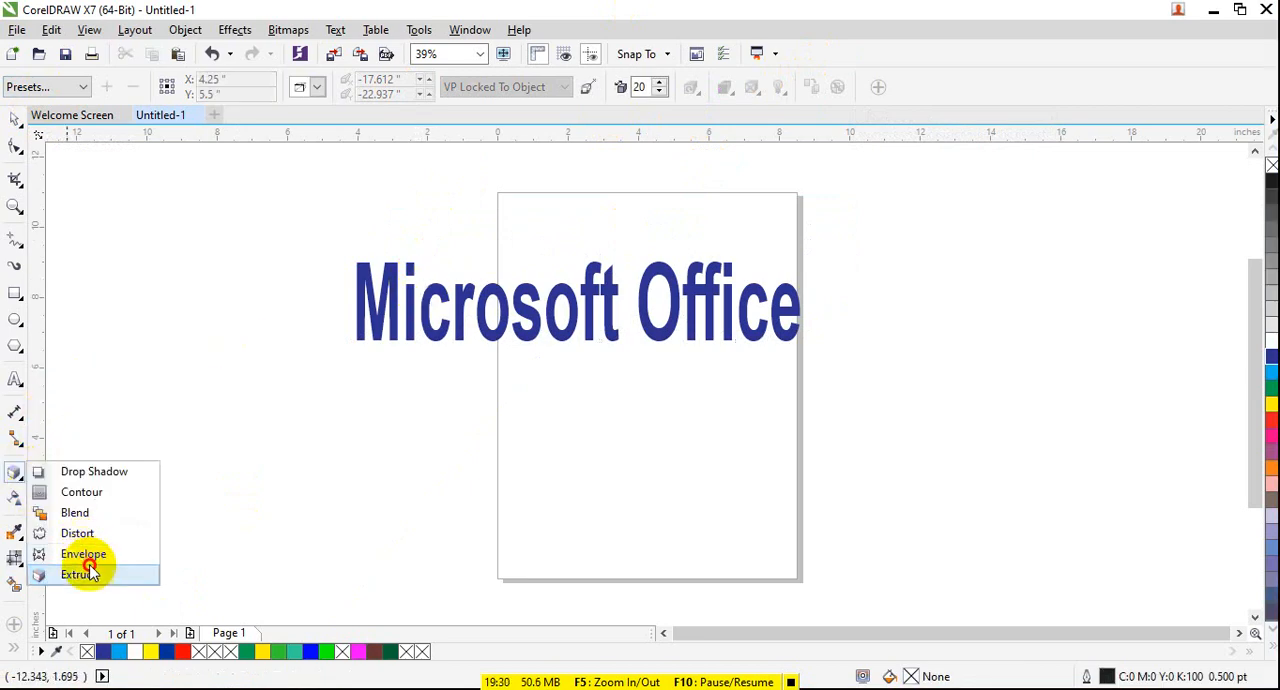
{"action": "left_click", "coordinate": [88, 573]}
{"action": "left_click", "coordinate": [544, 317]}
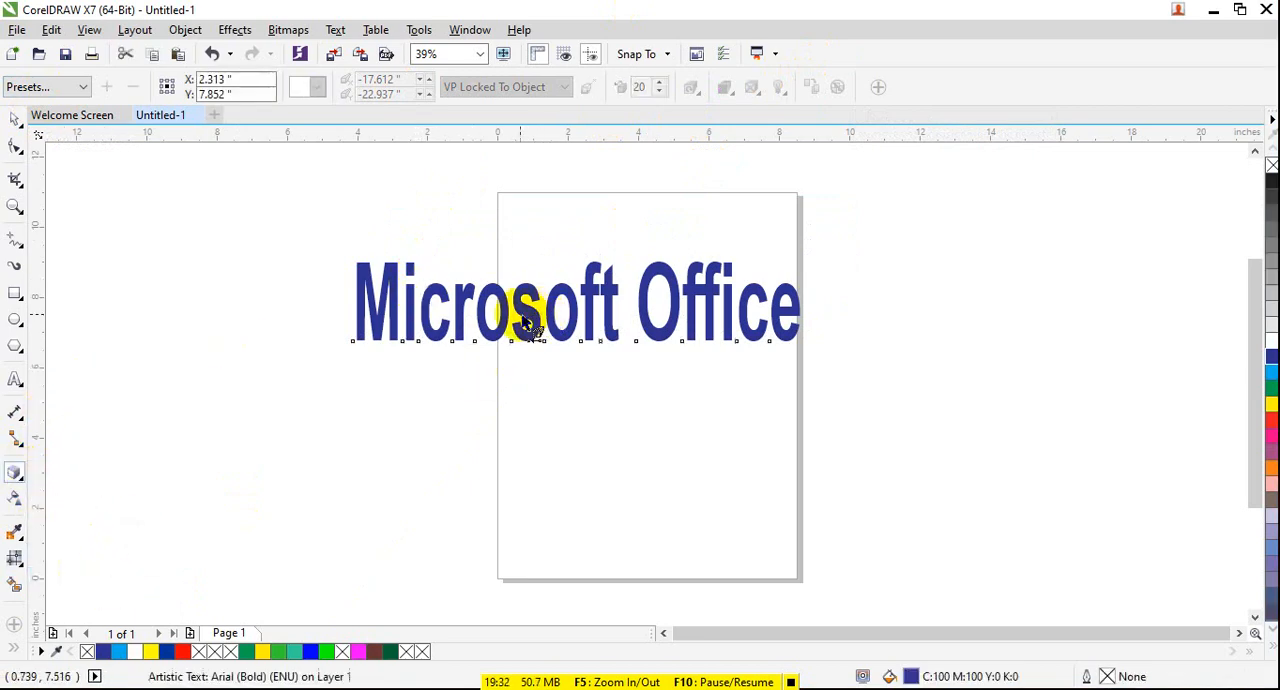
{"action": "left_click", "coordinate": [76, 89]}
{"action": "left_click", "coordinate": [30, 111]}
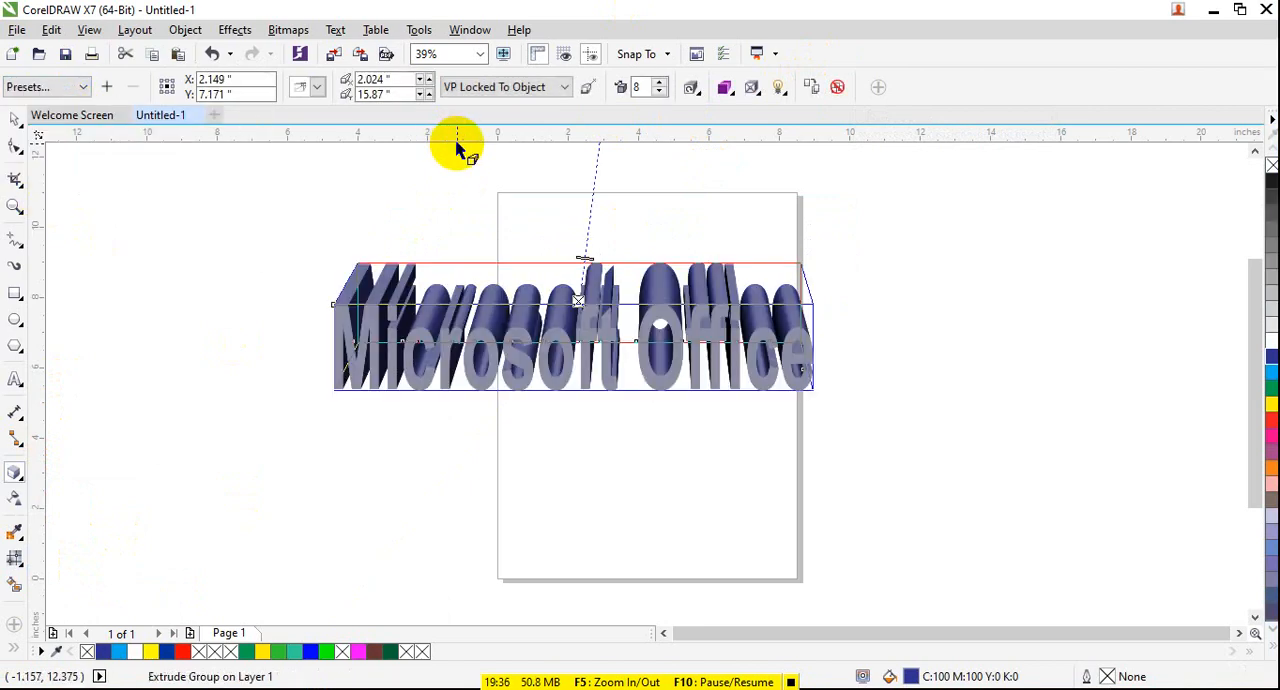
{"action": "left_click", "coordinate": [660, 87]}
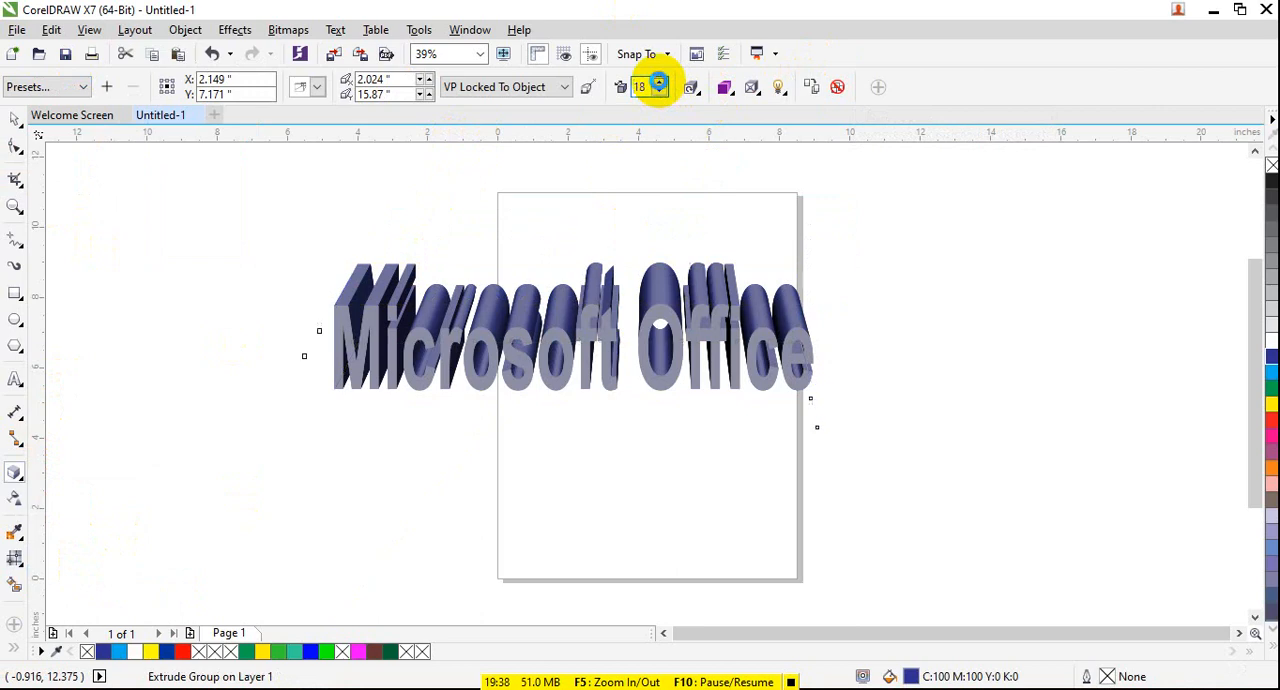
{"action": "left_click", "coordinate": [659, 91]}
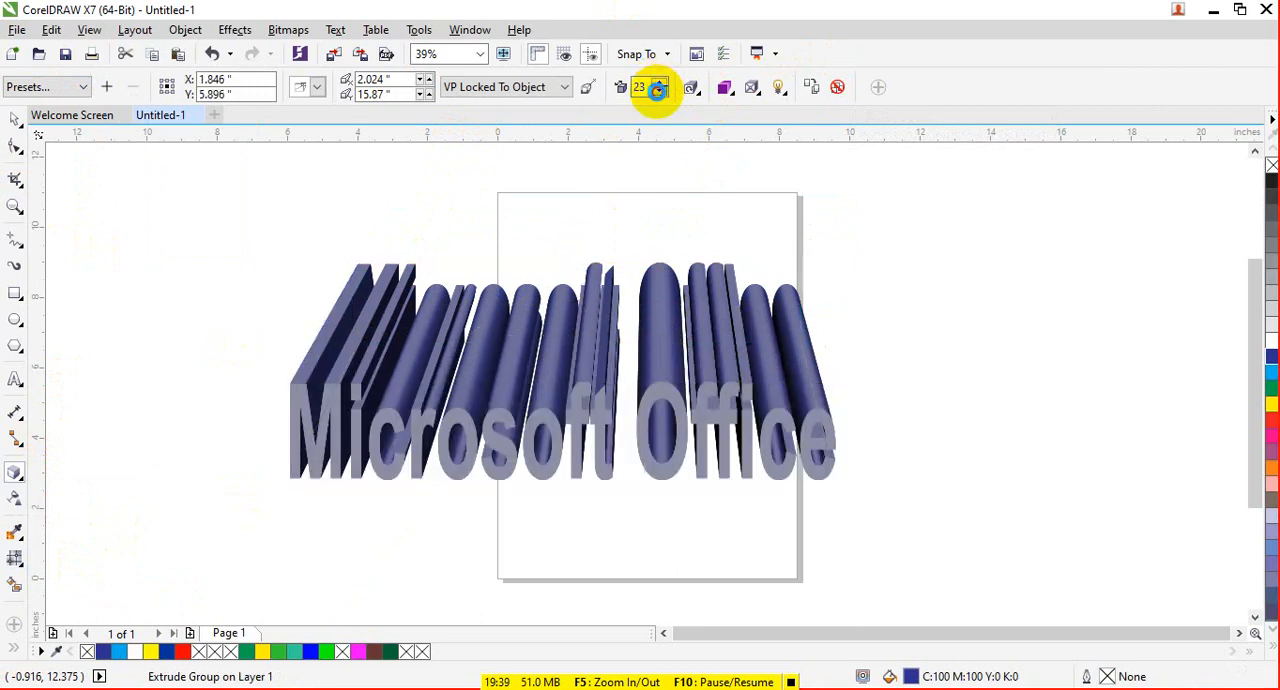
- Colour the text's extrusion with solid light blue, and switch it to colour shading from light blue to white
{"action": "left_click", "coordinate": [724, 88]}
{"action": "left_click", "coordinate": [768, 152]}
{"action": "left_click", "coordinate": [803, 186]}
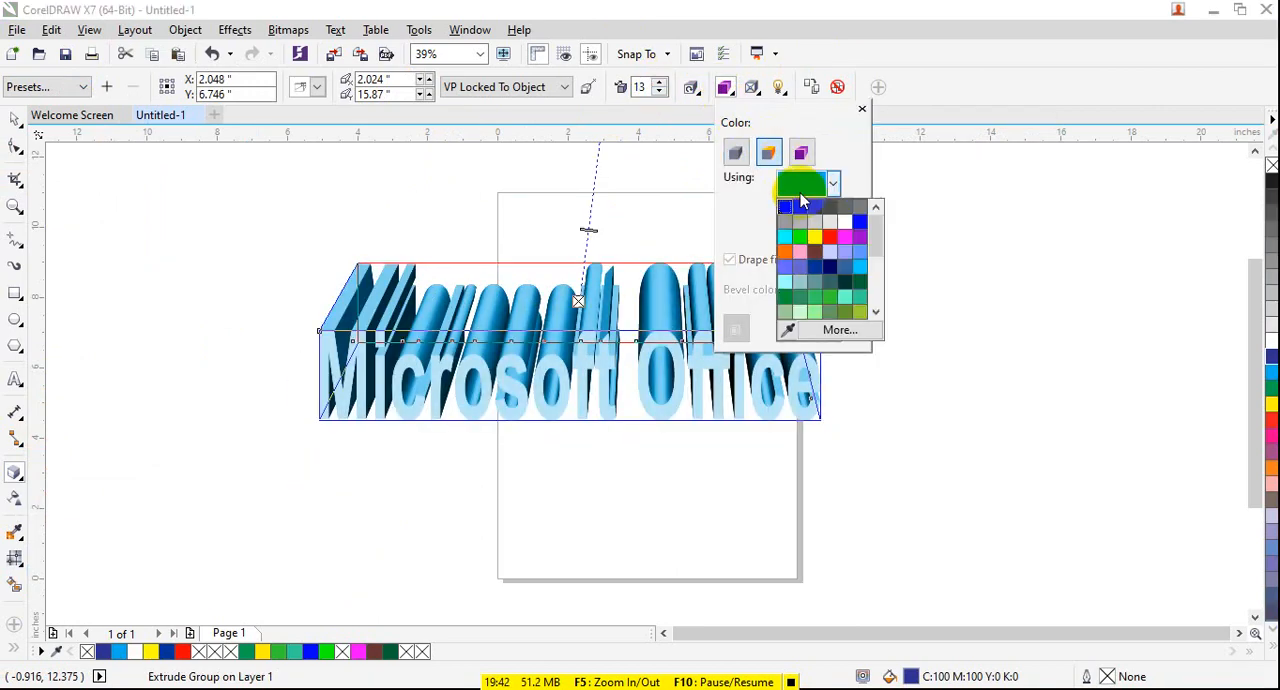
{"action": "left_click", "coordinate": [800, 152]}
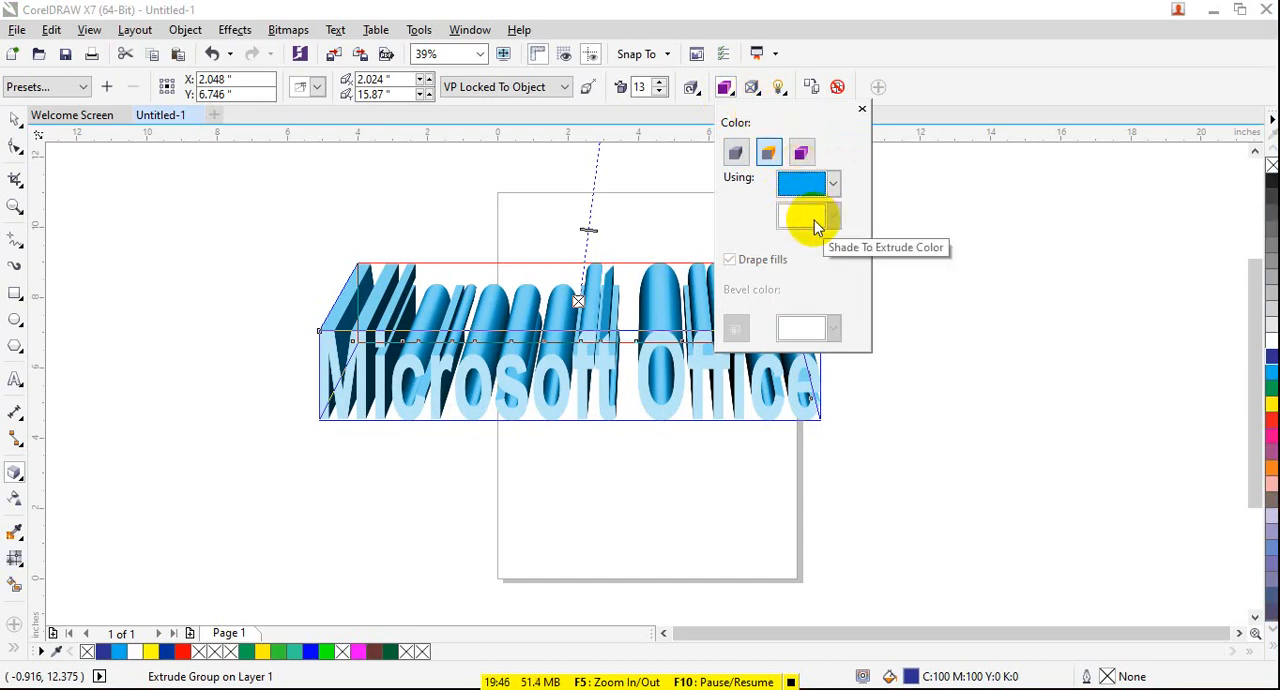
{"action": "left_click", "coordinate": [801, 152]}
- Try rotating the extruded text in 3D, and clear the extrusion from the text
{"action": "left_click", "coordinate": [691, 88]}
{"action": "left_click_drag", "start_coordinate": [766, 176], "coordinate": [718, 335]}
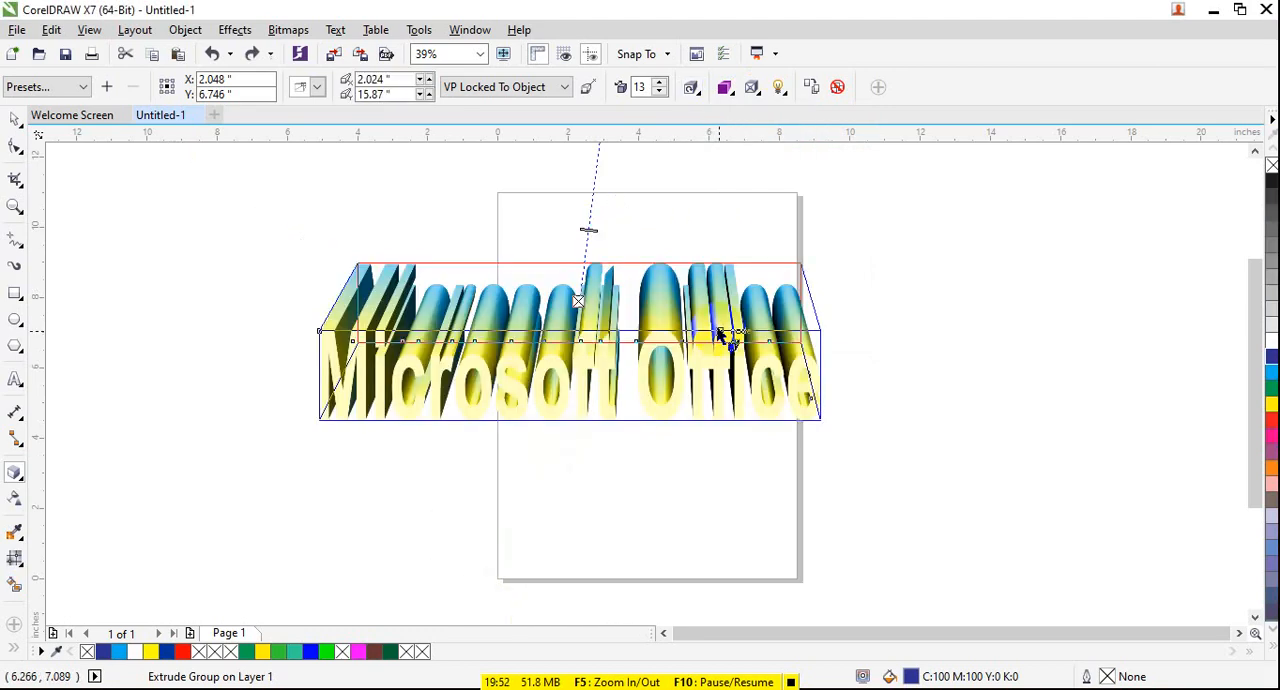
{"action": "left_click", "coordinate": [837, 87]}
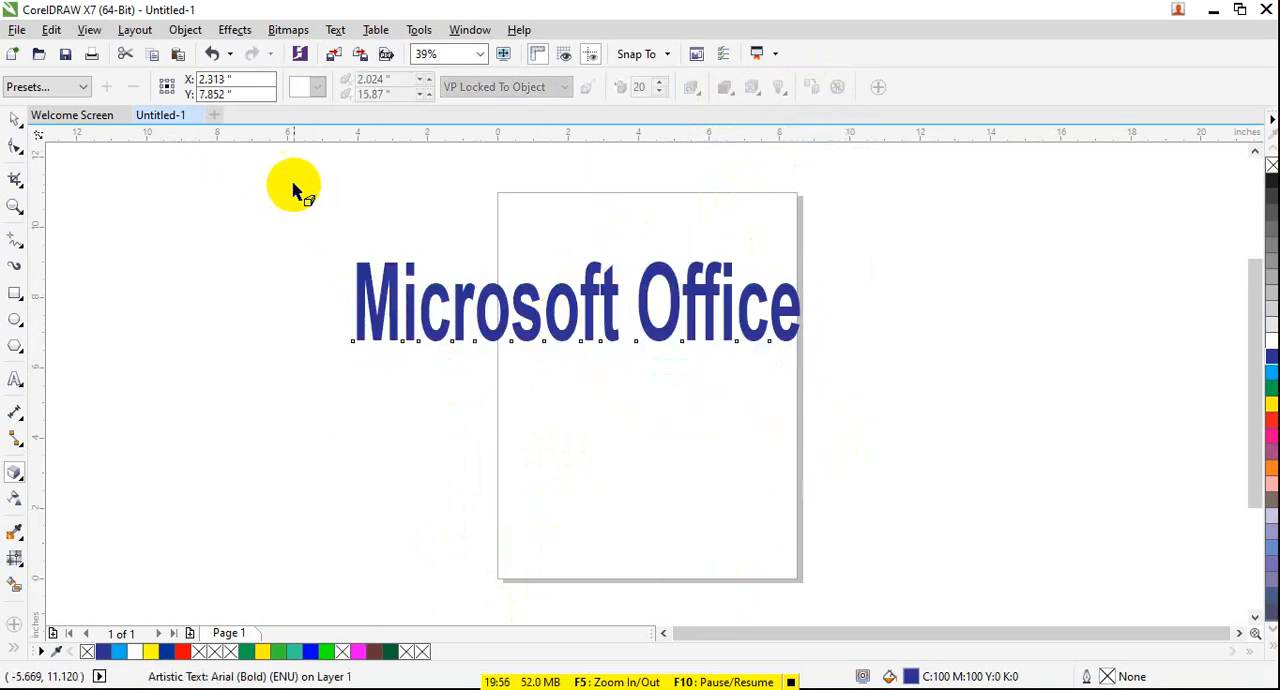
- Apply the Extrude Top Right preset to the blue "Microsoft Office" text
{"action": "left_click", "coordinate": [16, 472]}
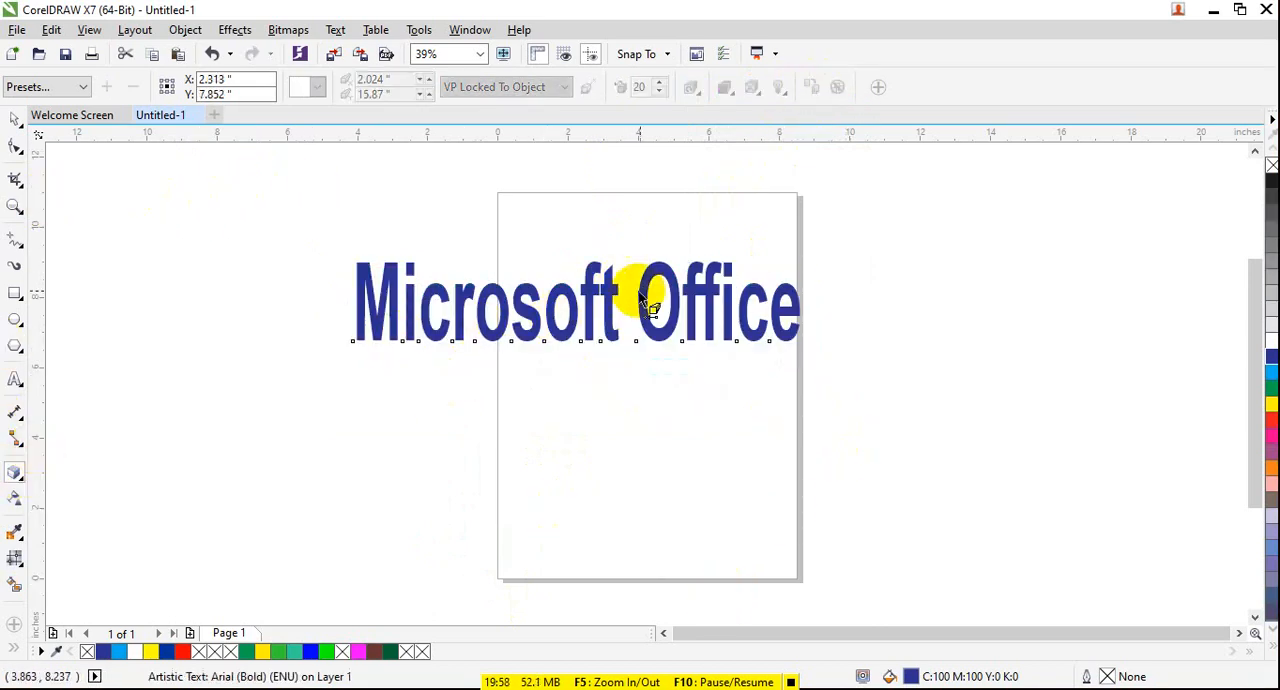
{"action": "left_click", "coordinate": [80, 86]}
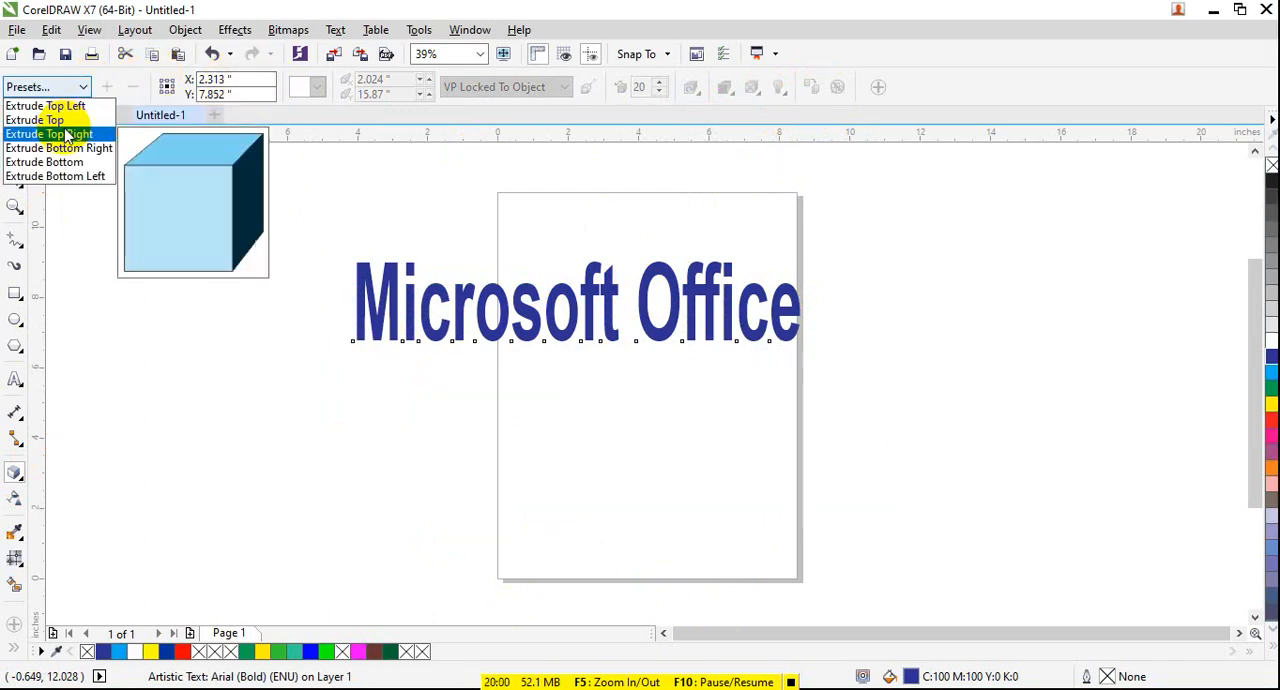
{"action": "left_click", "coordinate": [75, 130]}
{"action": "left_click_drag", "start_coordinate": [474, 283], "coordinate": [515, 310]}
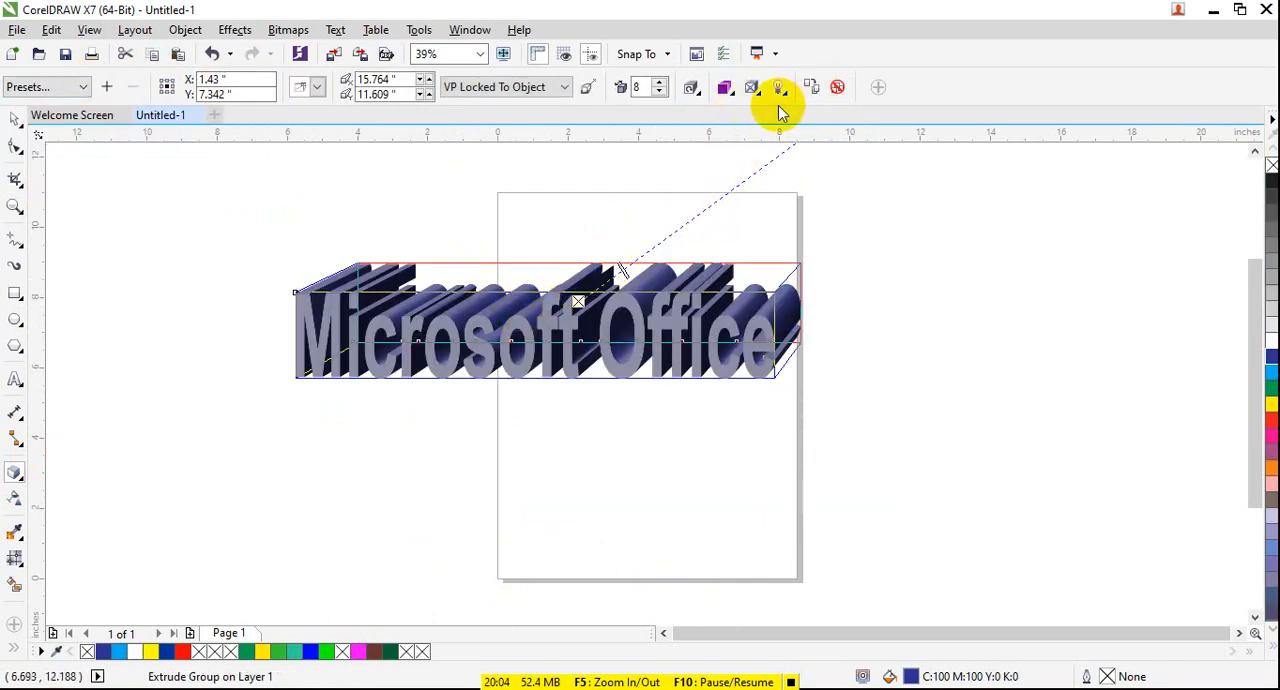
- Reduce the text's extrusion depth to 6 and rotate the extruded text in 3D so it runs diagonally across the page
{"action": "mouse_move", "coordinate": [619, 270]}
{"action": "left_mouse_down"}
{"action": "mouse_move", "coordinate": [646, 251]}
{"action": "mouse_move", "coordinate": [617, 279]}
{"action": "left_mouse_up"}
{"action": "left_click_drag", "start_coordinate": [620, 283], "coordinate": [664, 340]}
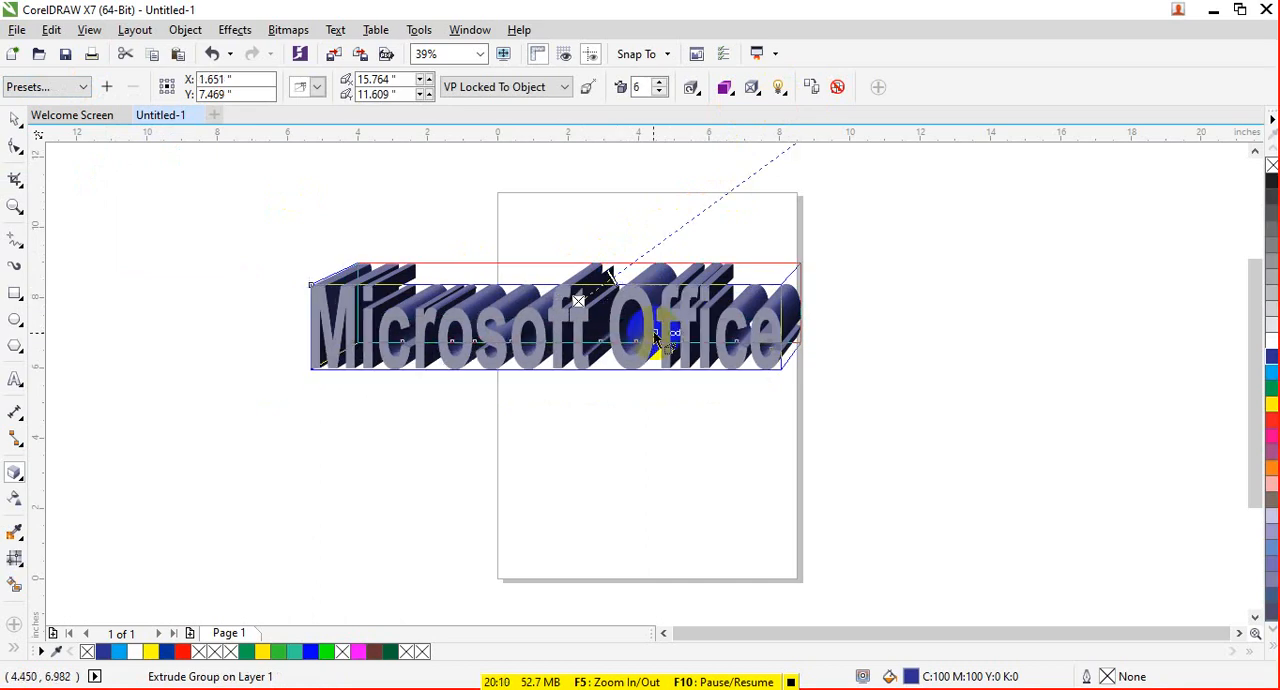
{"action": "left_click", "coordinate": [698, 92]}
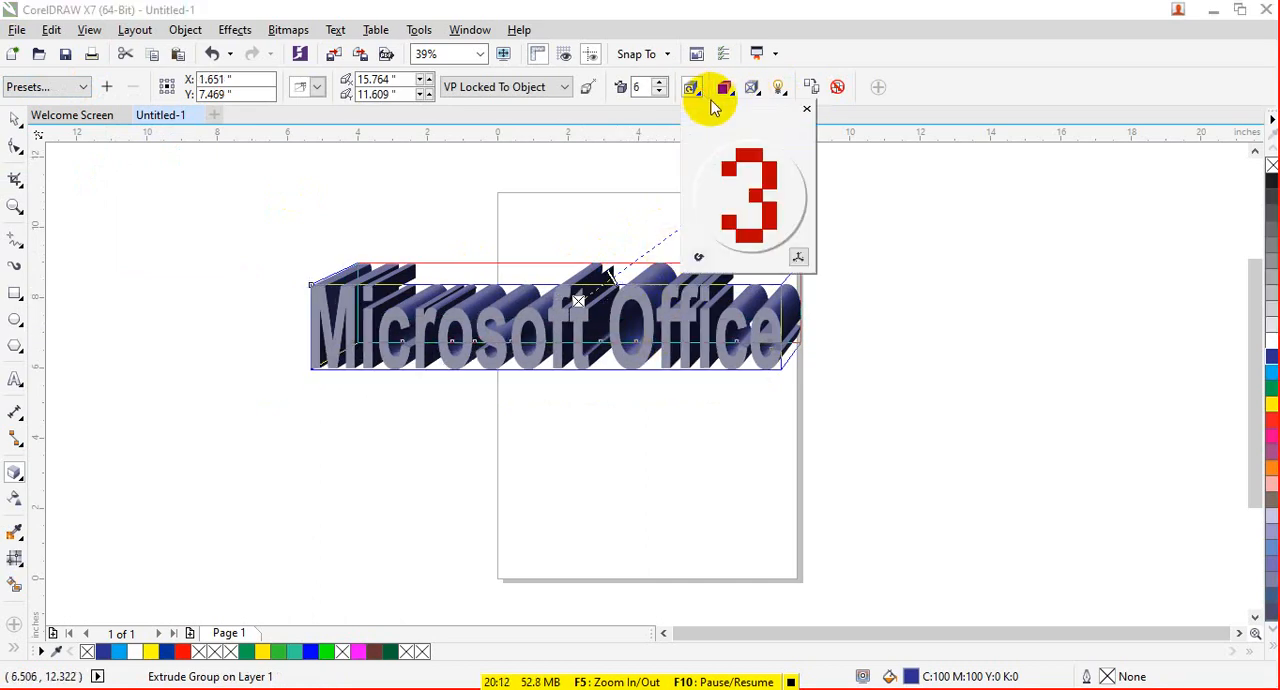
{"action": "left_click_drag", "start_coordinate": [757, 172], "coordinate": [780, 205]}
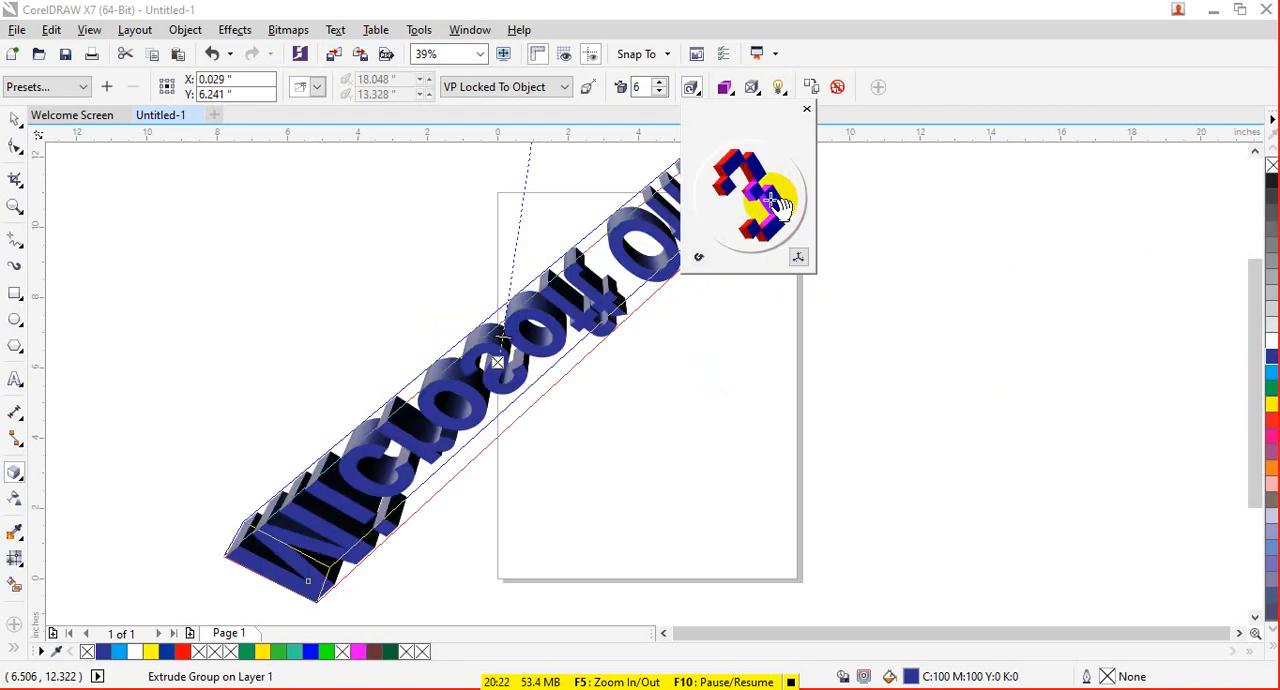
- Draw a rectangle about 13.1 by 2.7 inches below and right of the text and fill it with blue
{"action": "left_click", "coordinate": [14, 293]}
{"action": "left_click_drag", "start_coordinate": [657, 412], "coordinate": [1117, 505]}
{"action": "left_click", "coordinate": [1268, 353]}
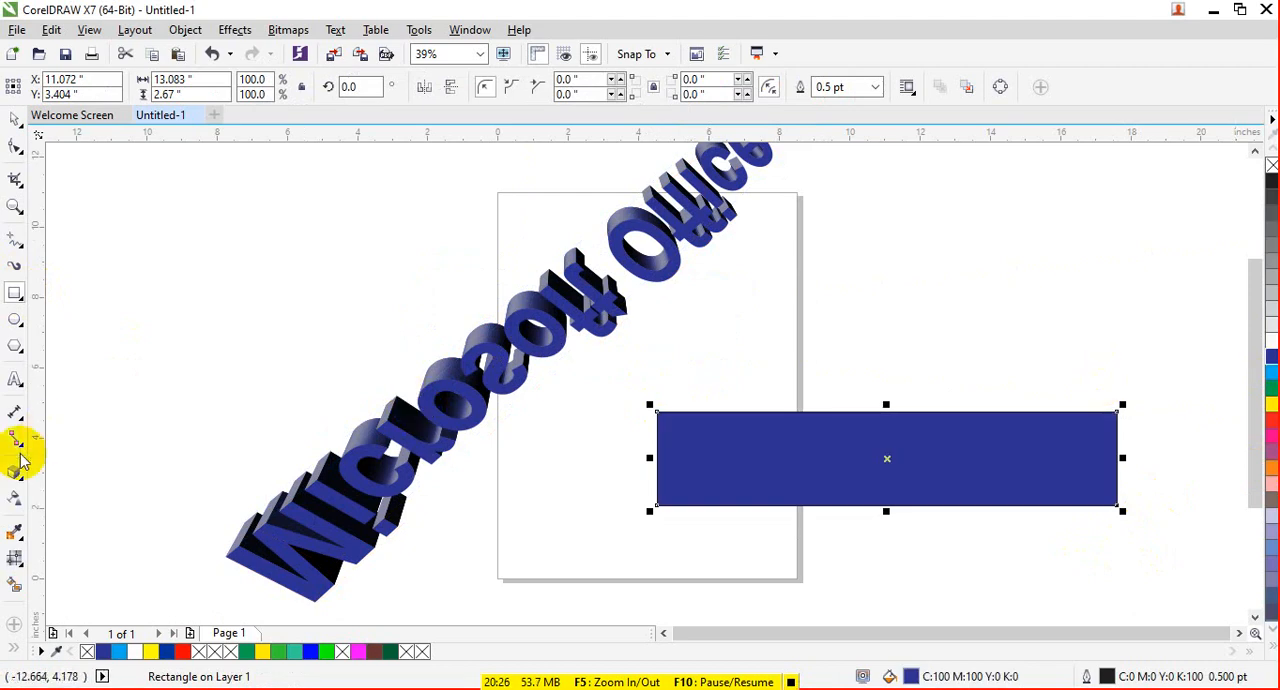
- Apply the Extrude Bottom Right preset to the blue rectangle and rotate the extruded shape in 3D
{"action": "left_click", "coordinate": [14, 472]}
{"action": "left_click", "coordinate": [46, 87]}
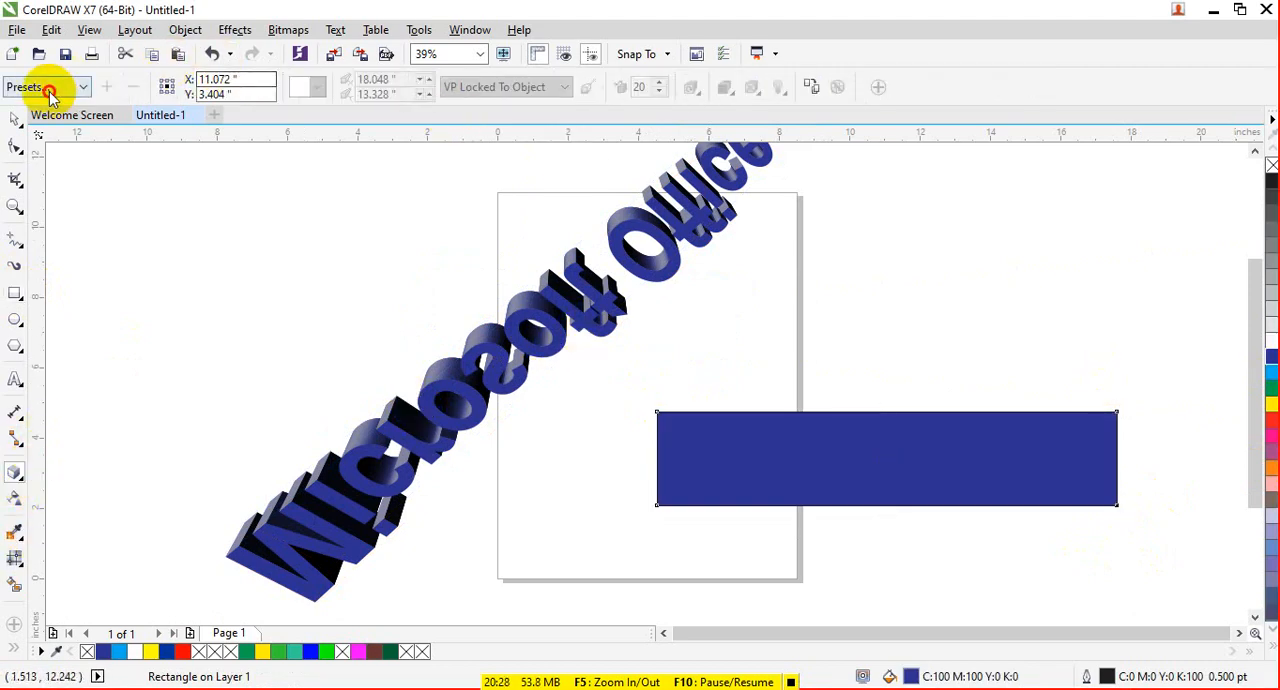
{"action": "left_click", "coordinate": [78, 148]}
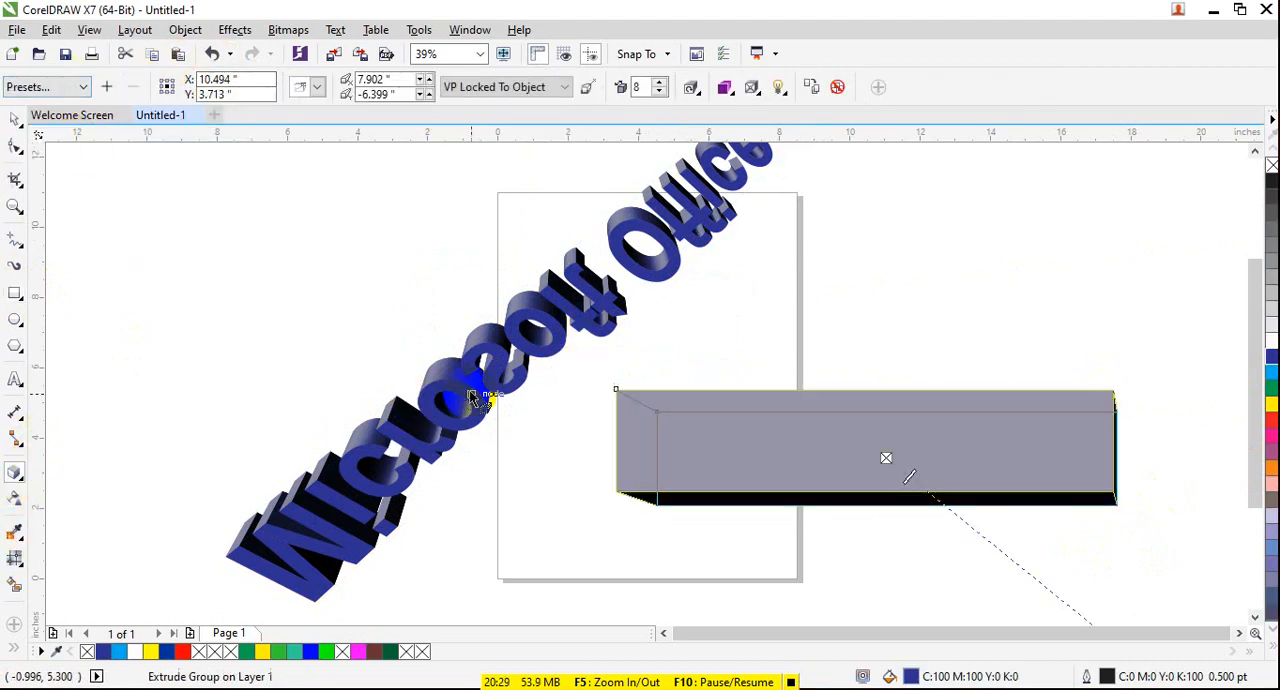
{"action": "left_click", "coordinate": [691, 88]}
{"action": "left_click_drag", "start_coordinate": [760, 165], "coordinate": [766, 251]}
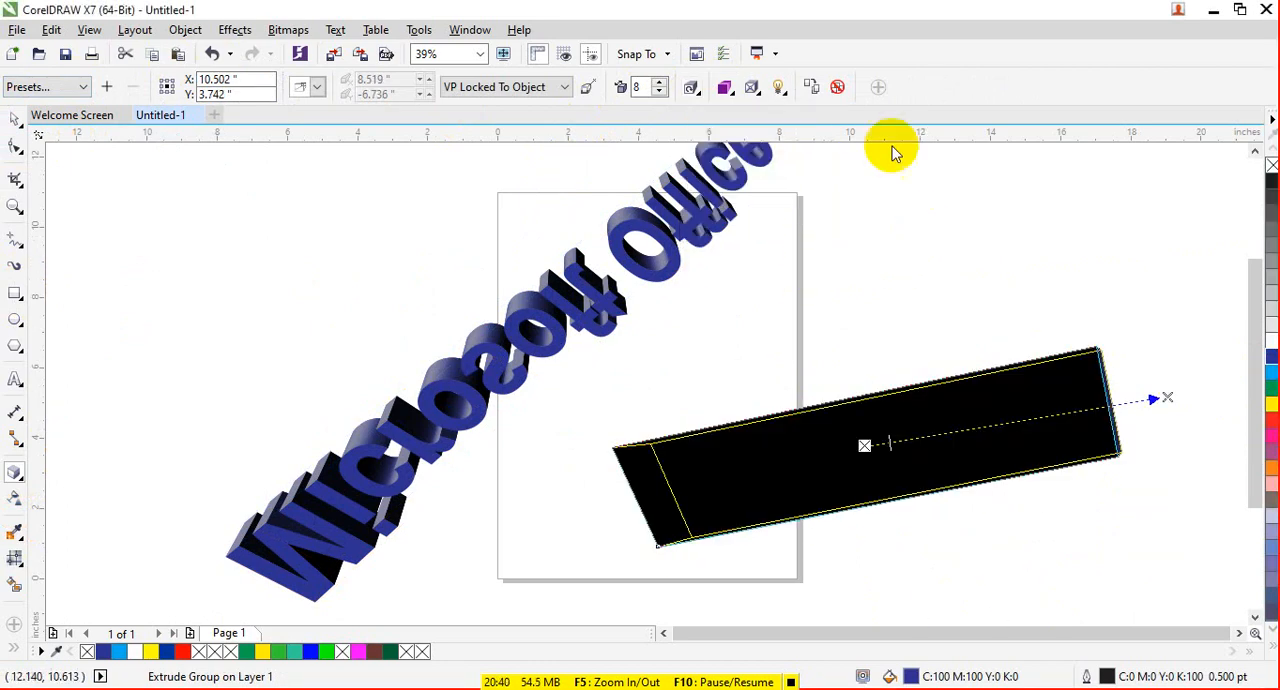
- Clear the extrusion from the rotated rectangle, and delete both the extruded text and the blue shape
{"action": "left_click", "coordinate": [837, 87]}
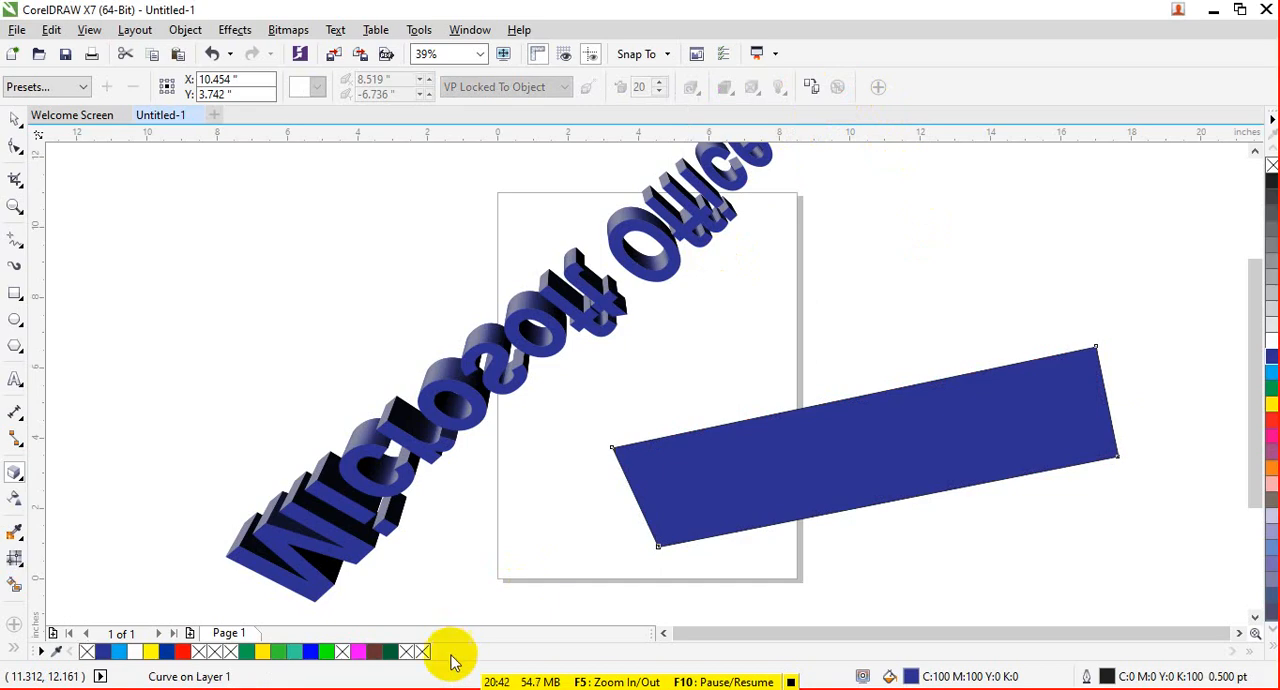
{"action": "left_click", "coordinate": [14, 119]}
{"action": "left_click_drag", "start_coordinate": [369, 297], "coordinate": [633, 482]}
{"action": "double_click", "coordinate": [516, 367]}
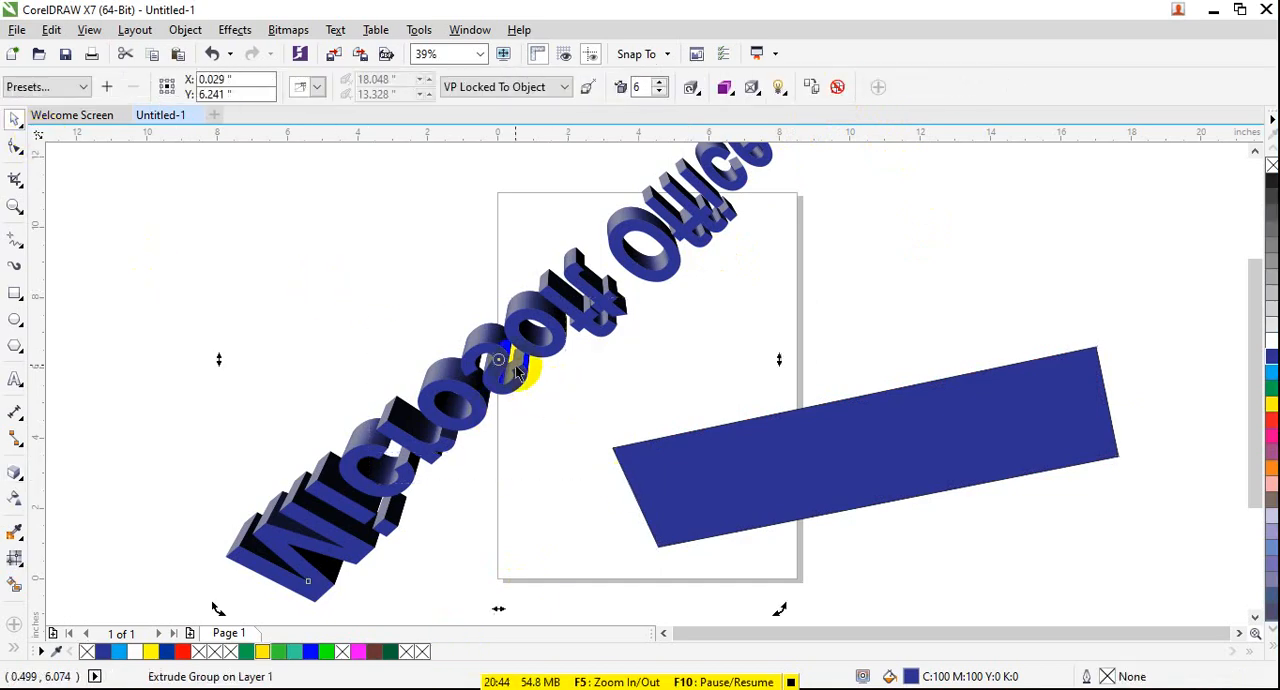
{"action": "key", "text": "Delete"}
{"action": "left_click", "coordinate": [714, 471]}
{"action": "key", "text": "Delete"}
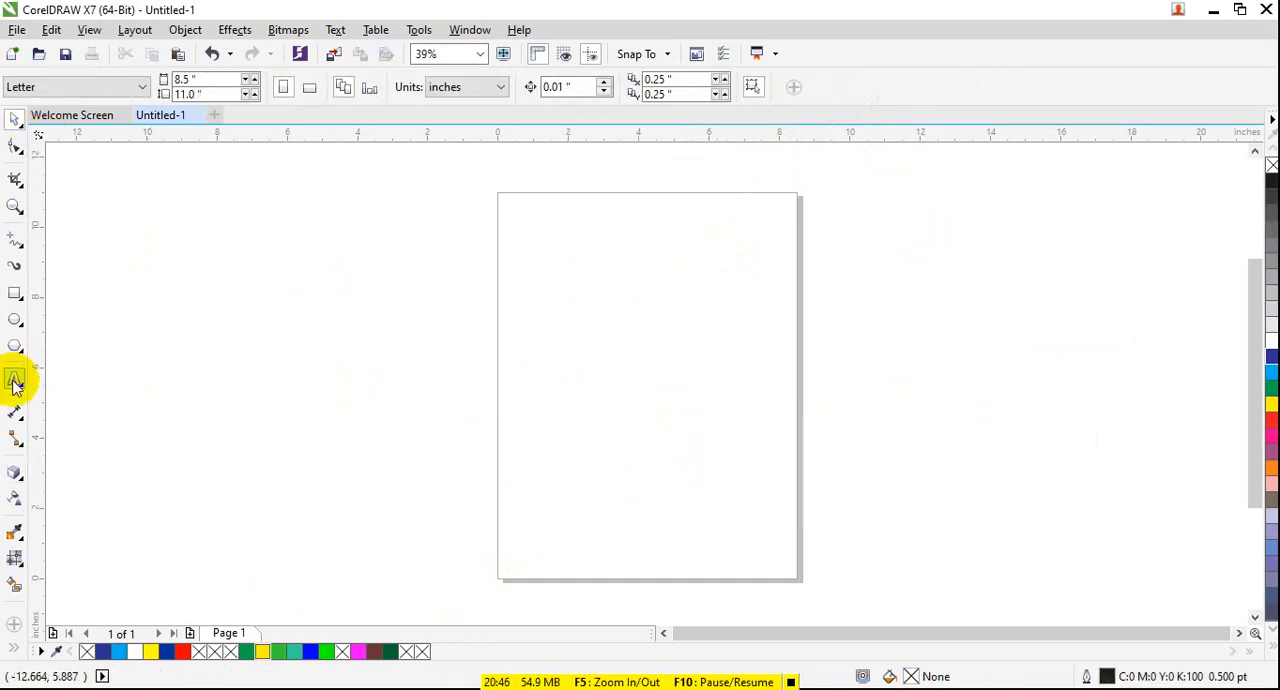
- Add the artistic text "3D TEXT" in Arial 24 pt beside the left edge of the page
{"action": "left_click", "coordinate": [17, 471]}
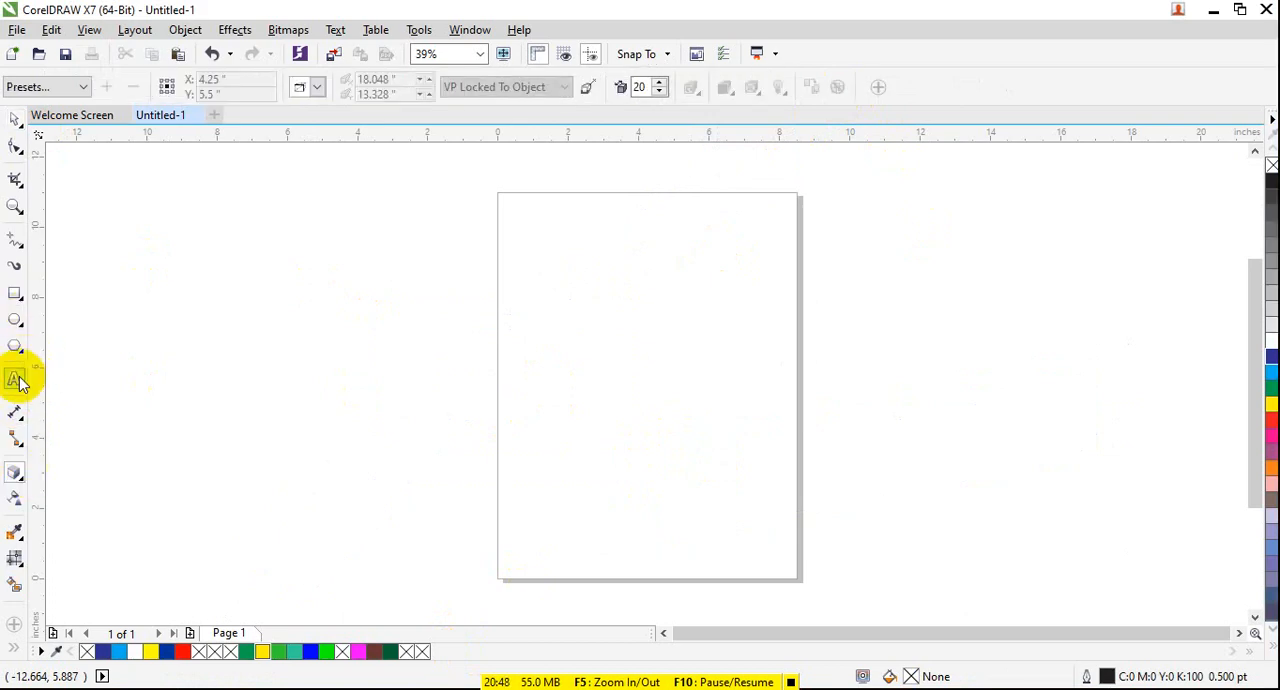
{"action": "left_click", "coordinate": [15, 382]}
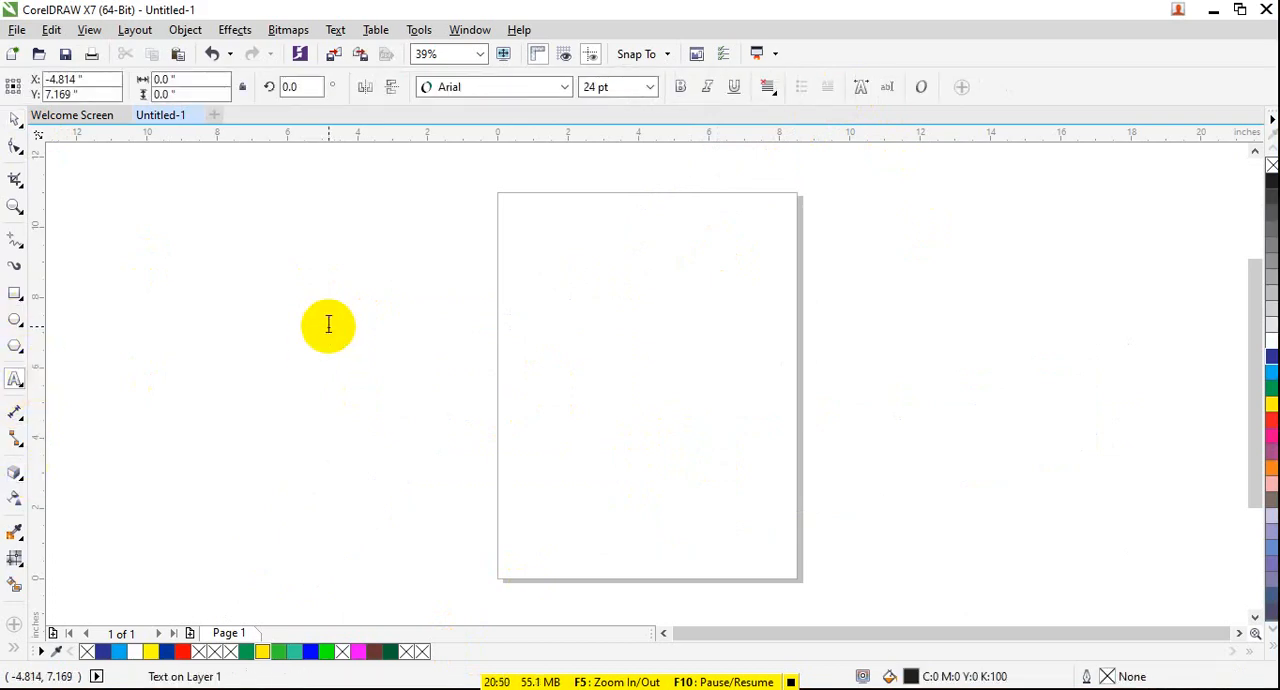
{"action": "left_click", "coordinate": [328, 324]}
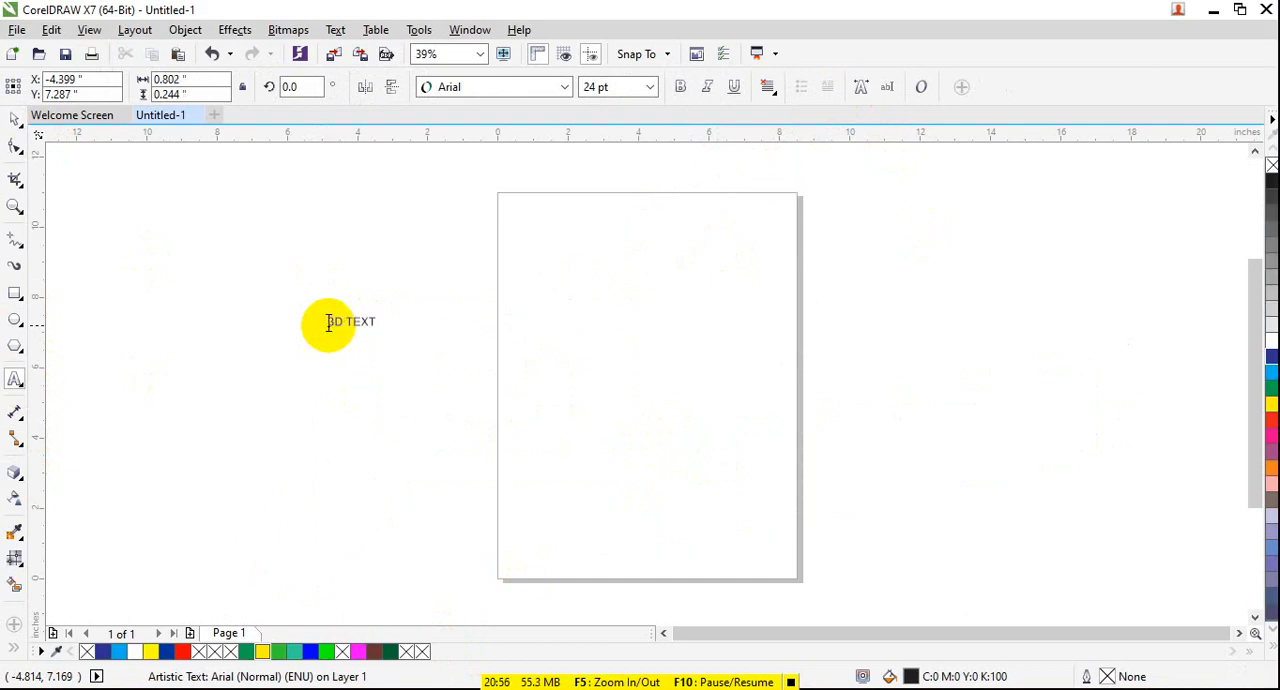
- Enlarge the "3D TEXT" text to about 207 pt, make it bold, and move it slightly down and right across the page
{"action": "left_click", "coordinate": [20, 128]}
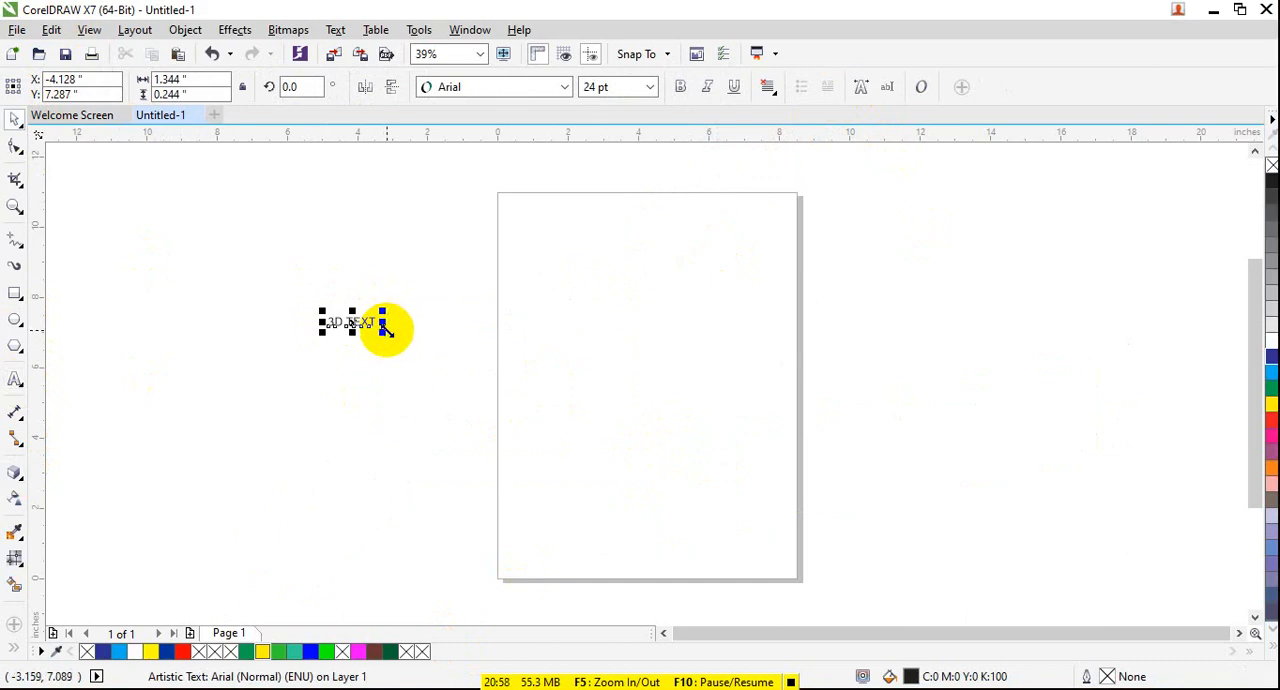
{"action": "left_click_drag", "start_coordinate": [385, 328], "coordinate": [814, 640]}
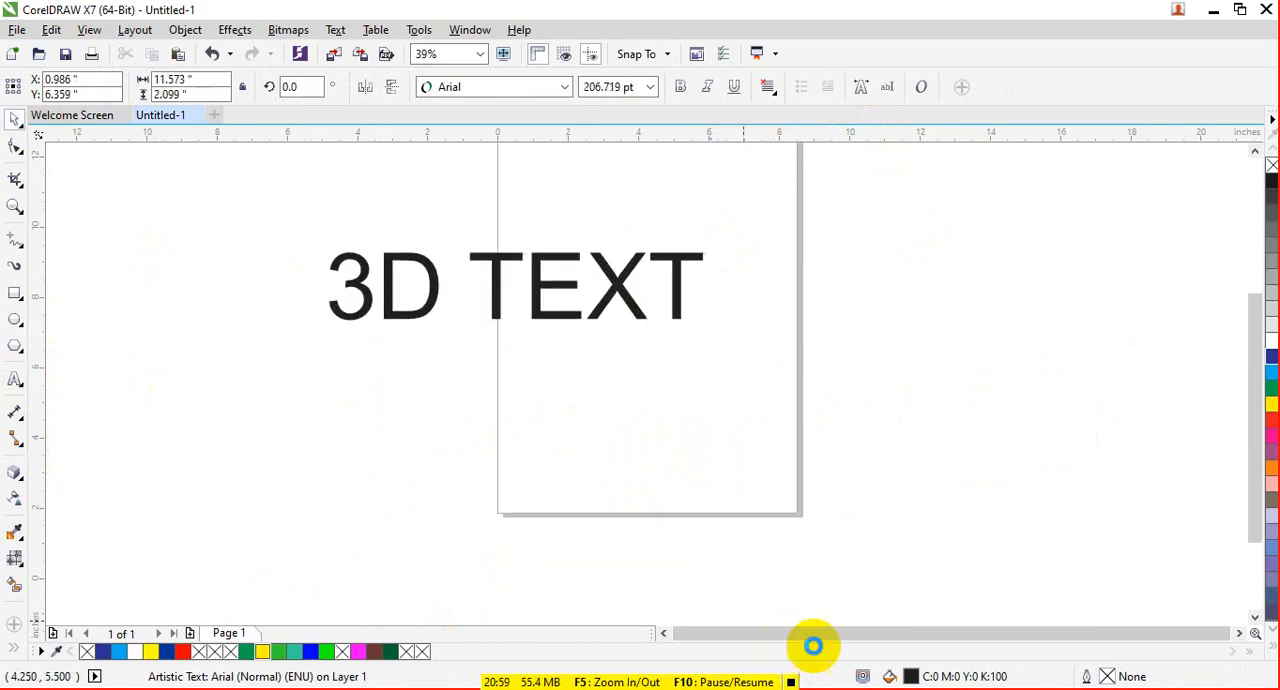
{"action": "left_click", "coordinate": [678, 89]}
{"action": "left_click_drag", "start_coordinate": [608, 286], "coordinate": [645, 326]}
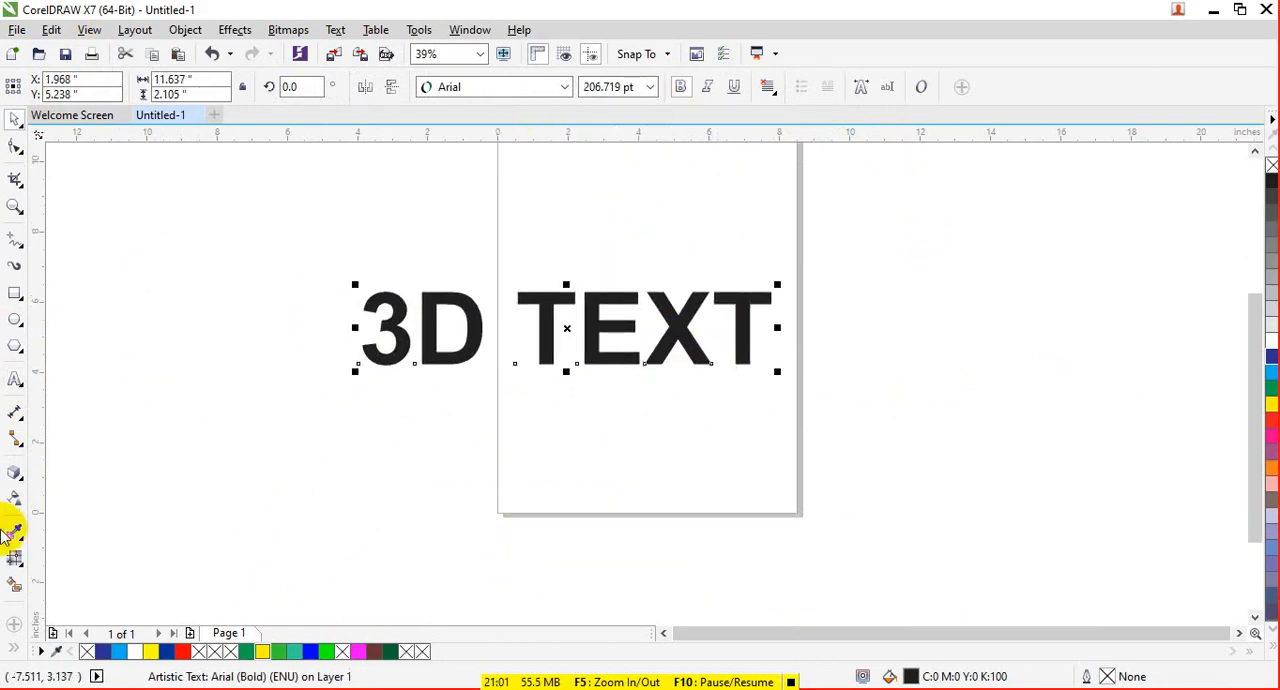
- Apply the Extrude Top Right preset to the bold text and fill it with green
{"action": "left_click", "coordinate": [22, 478]}
{"action": "left_click", "coordinate": [66, 89]}
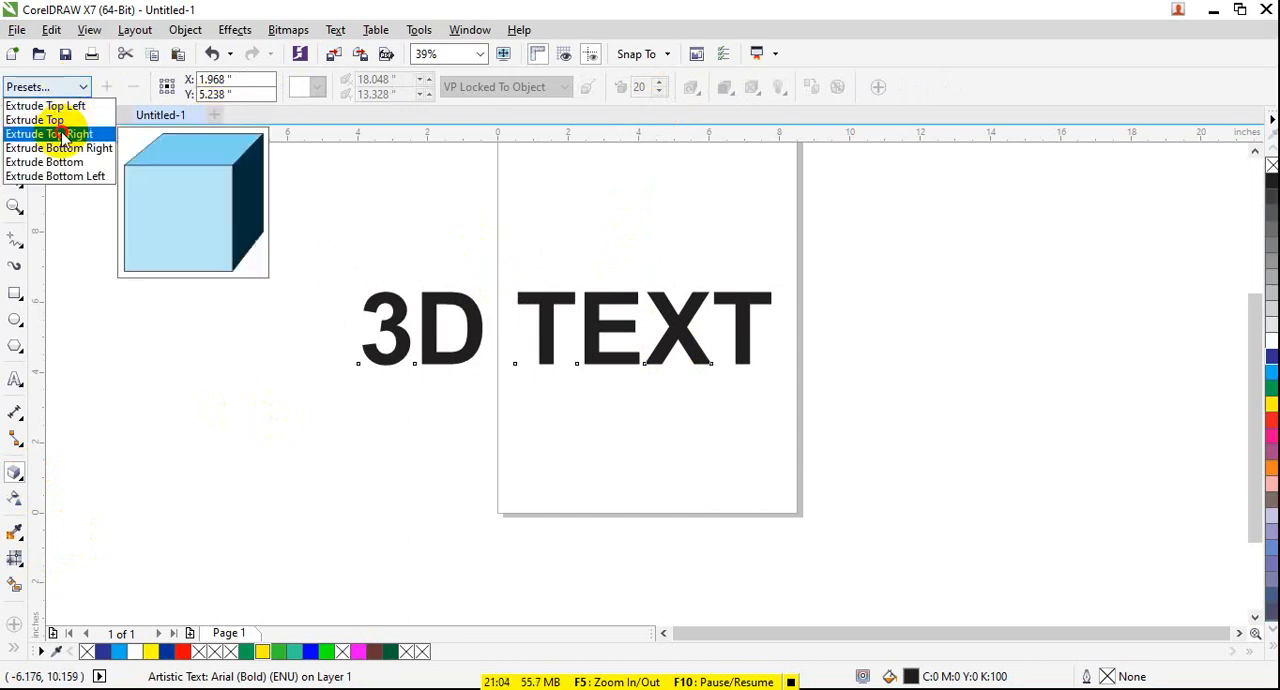
{"action": "left_click", "coordinate": [62, 134]}
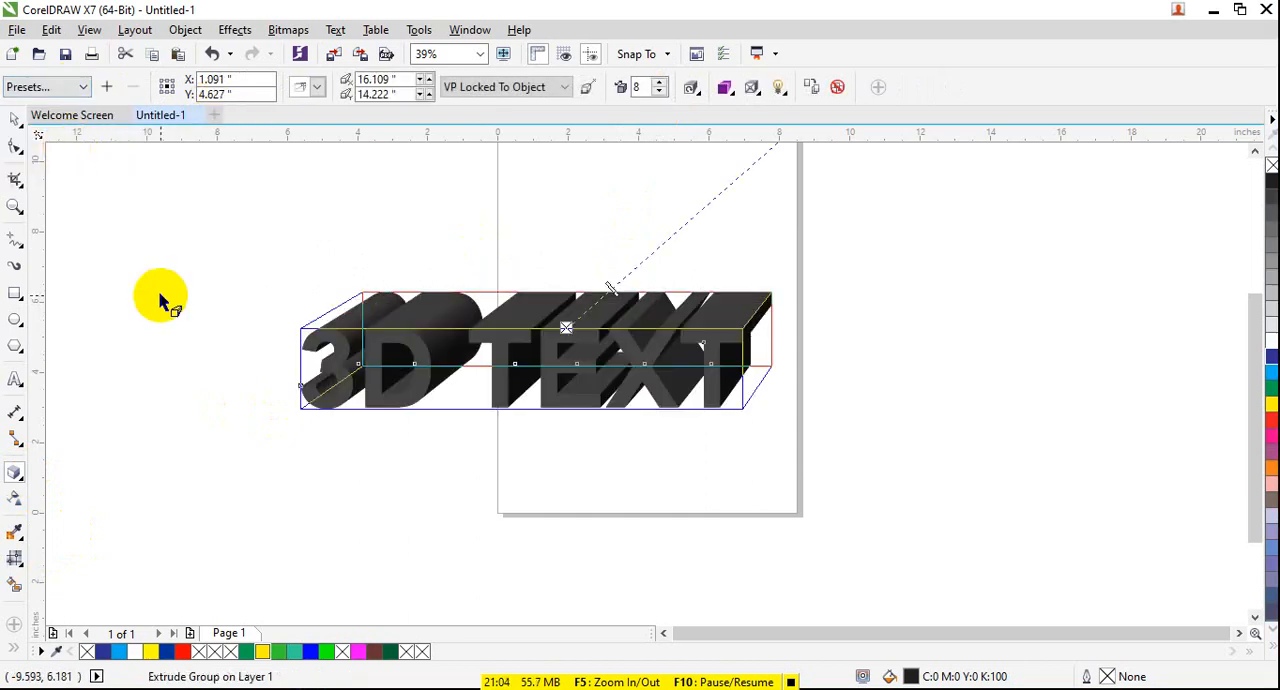
{"action": "left_click", "coordinate": [1270, 388]}
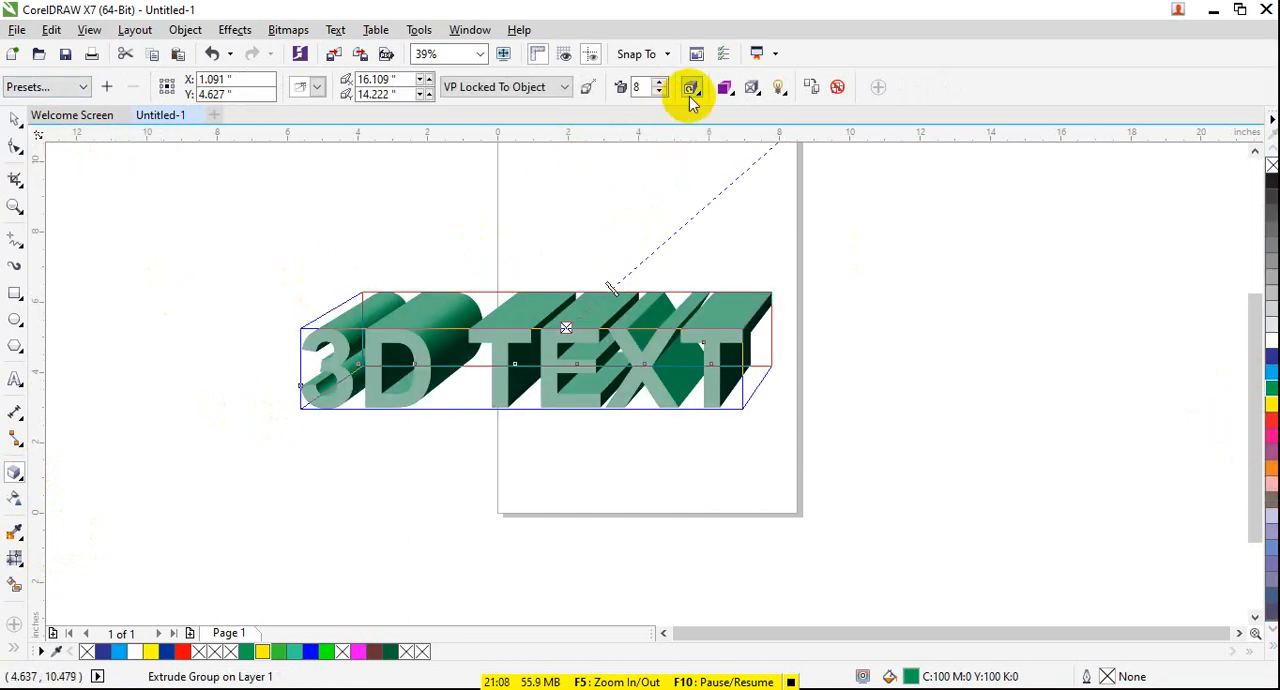
- Color the text's extrusion with a shade running from green to white
{"action": "left_click", "coordinate": [724, 88]}
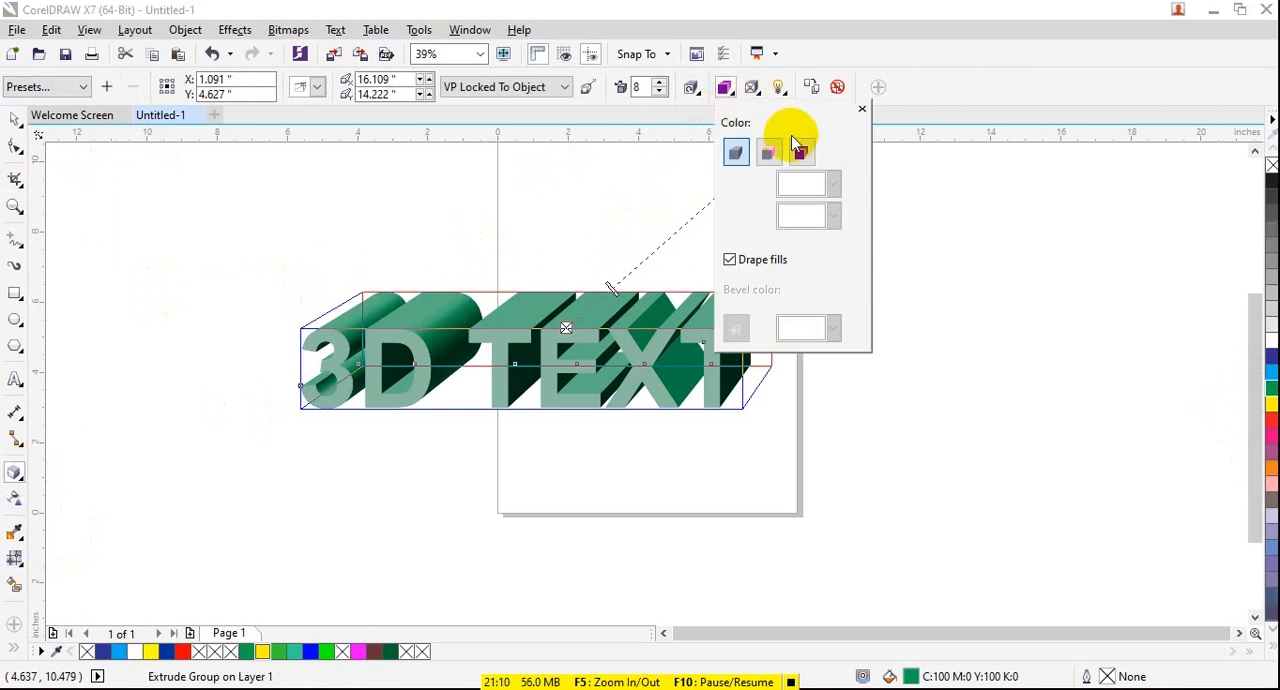
{"action": "left_click", "coordinate": [798, 150]}
{"action": "left_click", "coordinate": [767, 150]}
{"action": "left_click", "coordinate": [801, 157]}
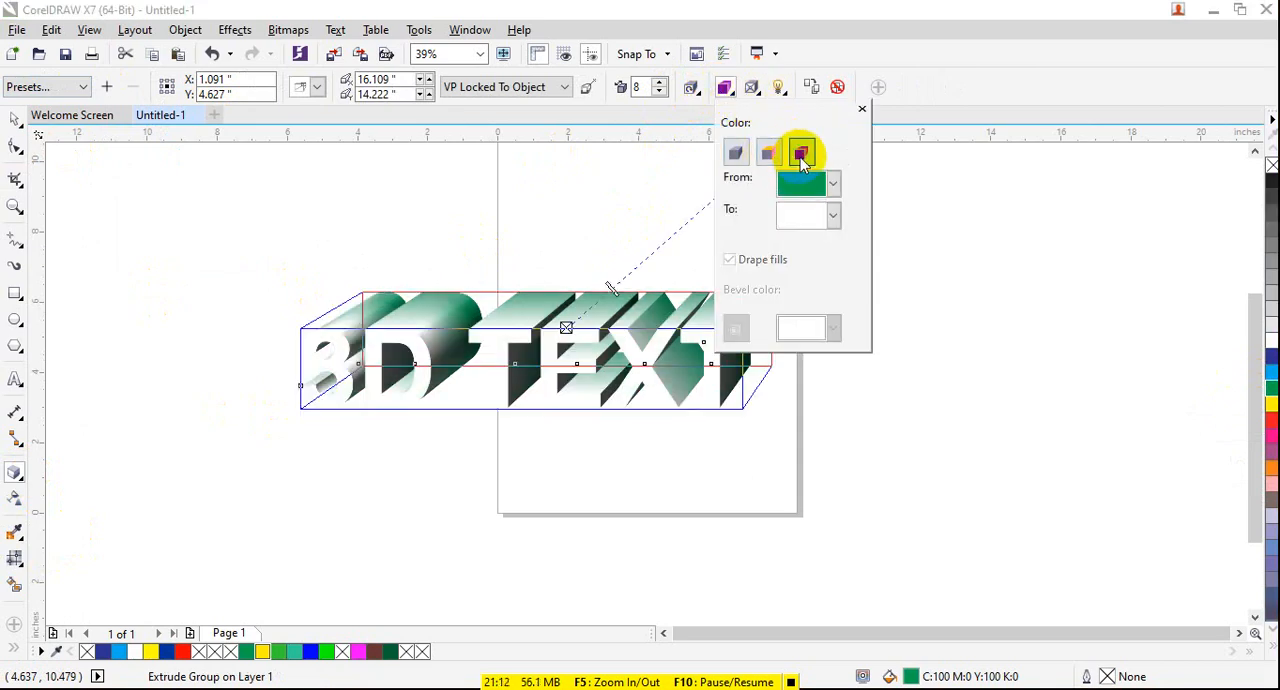
{"action": "left_click", "coordinate": [640, 457]}
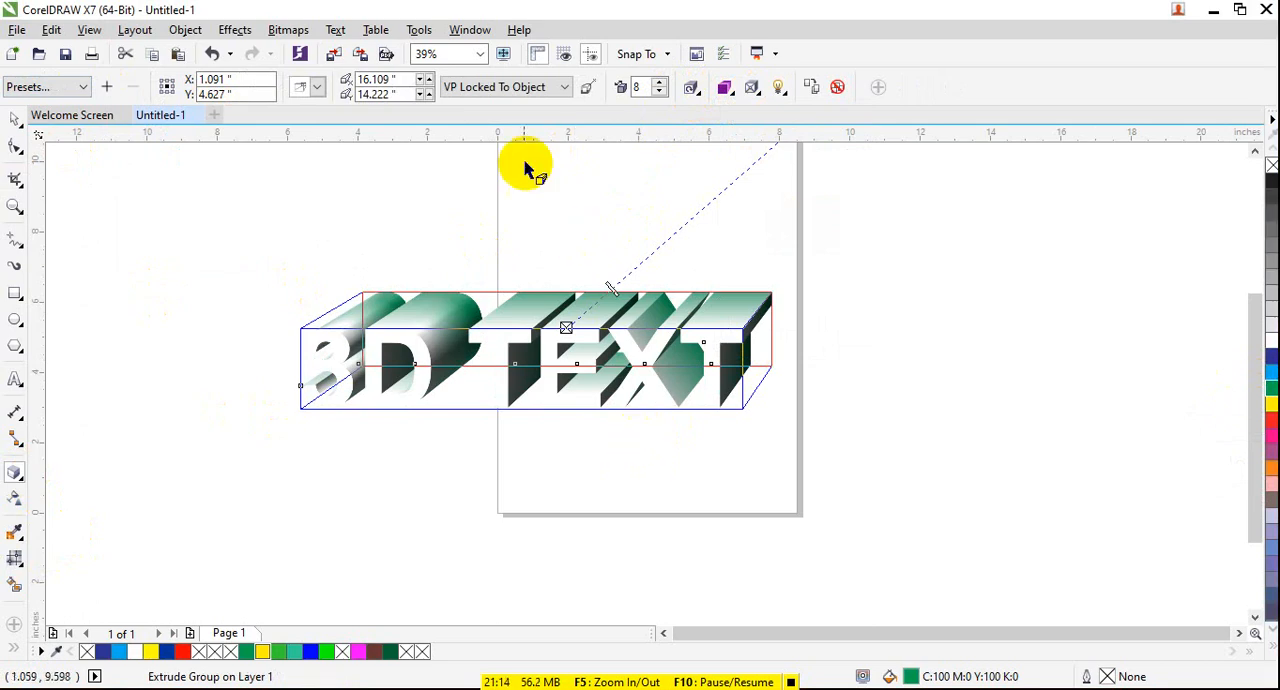
- Try the VP Locked To Page and Copy VP From options for the extruded text's vanishing point
{"action": "left_click", "coordinate": [492, 88]}
{"action": "left_click", "coordinate": [500, 119]}
{"action": "left_click", "coordinate": [500, 88]}
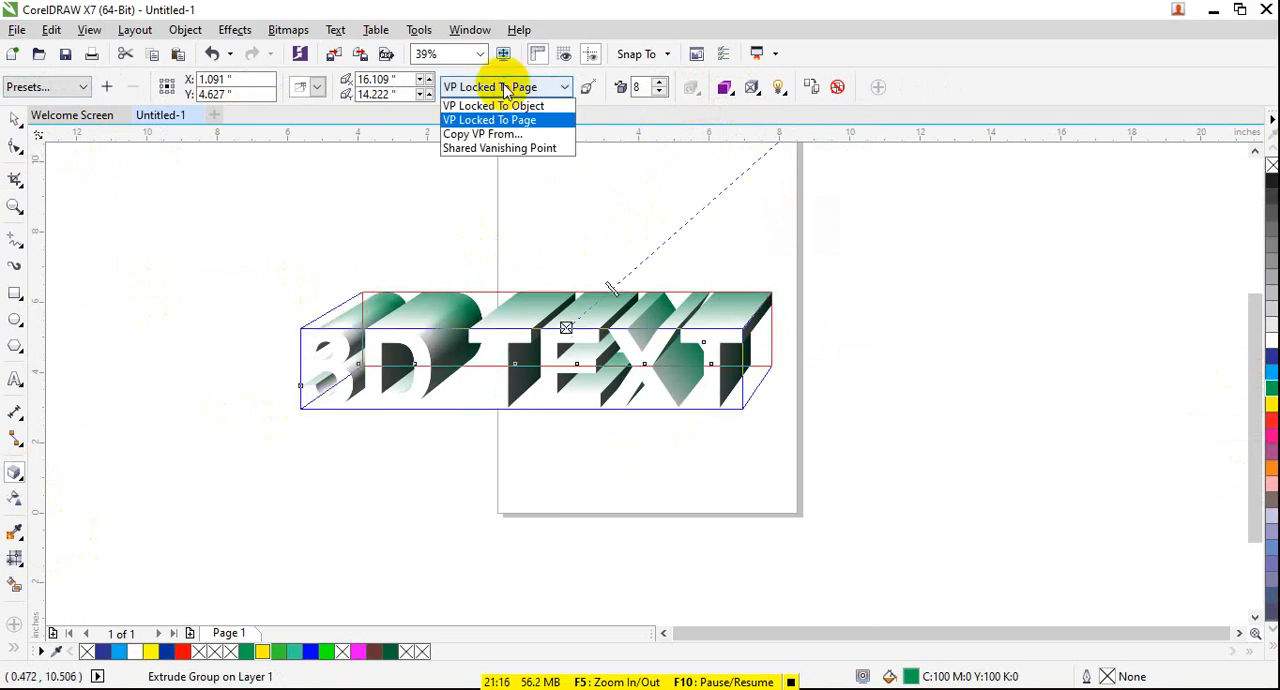
{"action": "left_click", "coordinate": [510, 132]}
{"action": "left_click", "coordinate": [604, 305]}
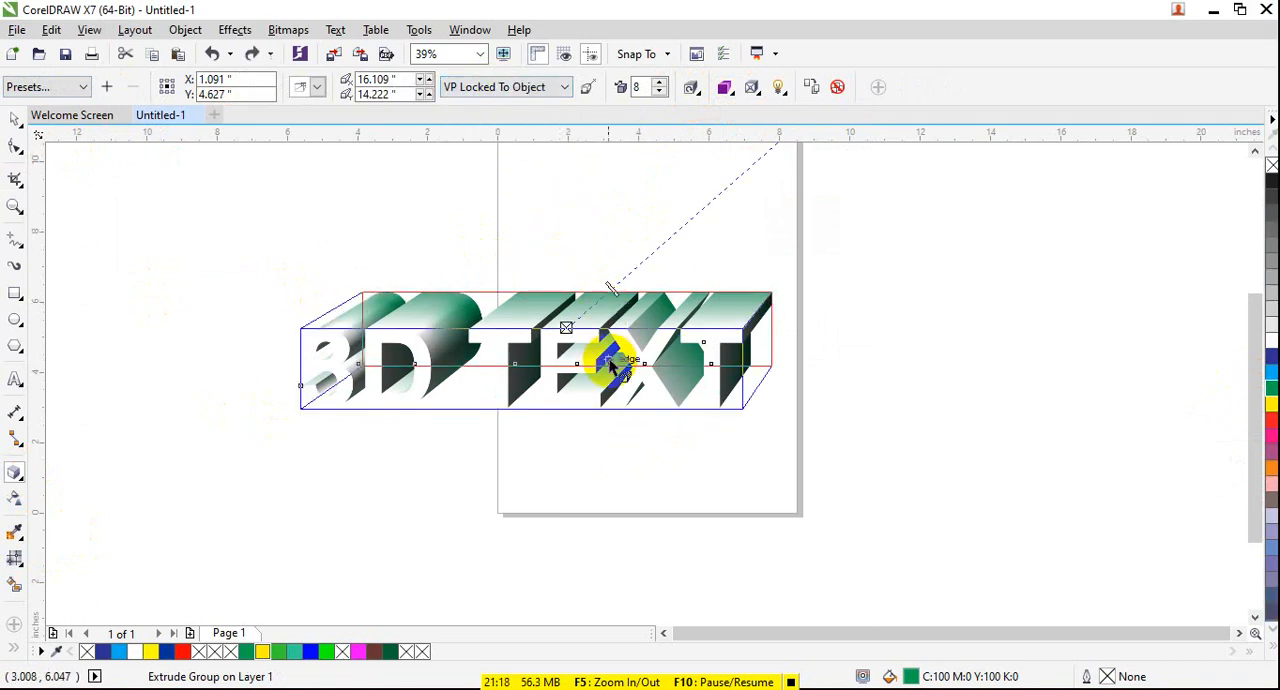
- Increase the text's extrusion depth to 19 and change its fill to dark blue
{"action": "left_click_drag", "start_coordinate": [606, 277], "coordinate": [632, 290]}
{"action": "left_click_drag", "start_coordinate": [655, 249], "coordinate": [672, 231]}
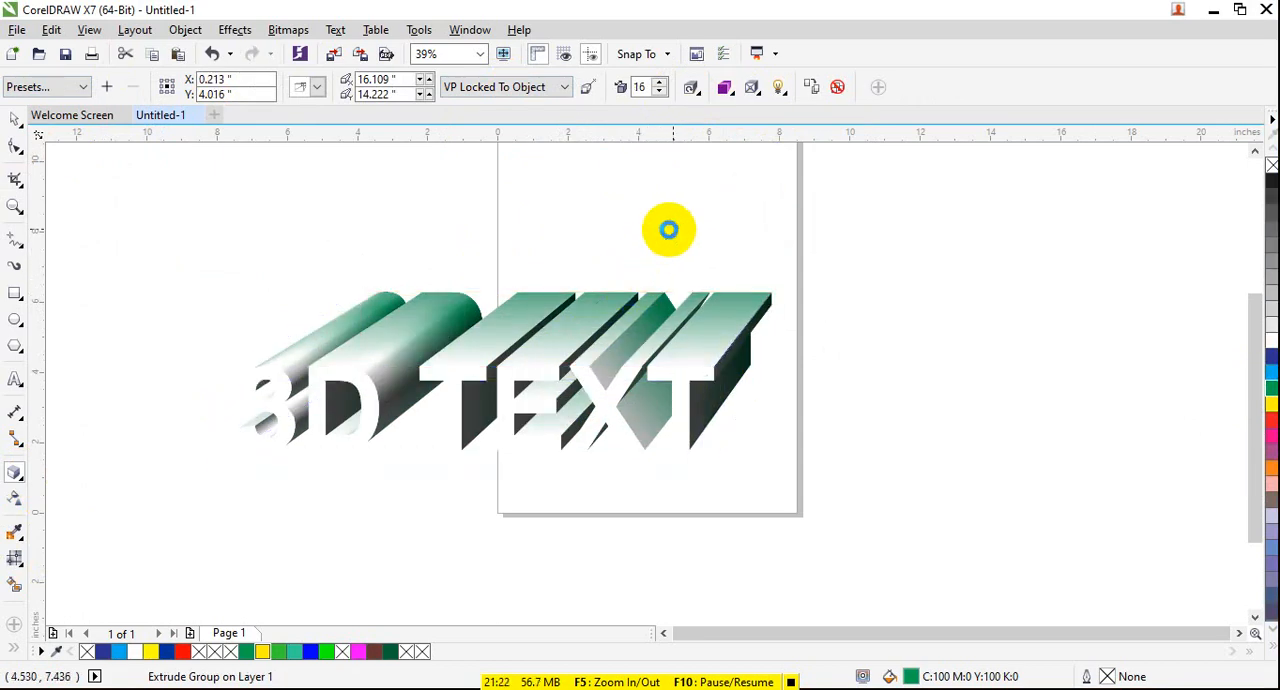
{"action": "left_click", "coordinate": [1271, 356]}
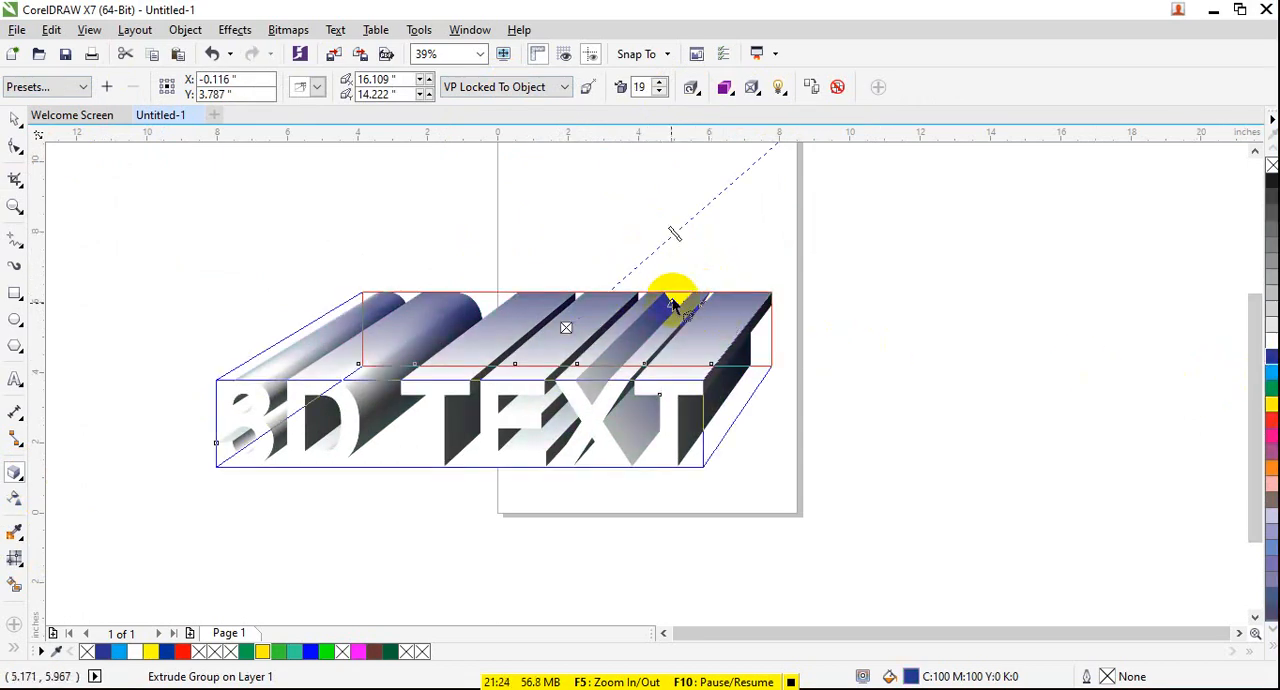
- Switch the text's extrusion to a solid fill color of bright blue
{"action": "left_click", "coordinate": [731, 95]}
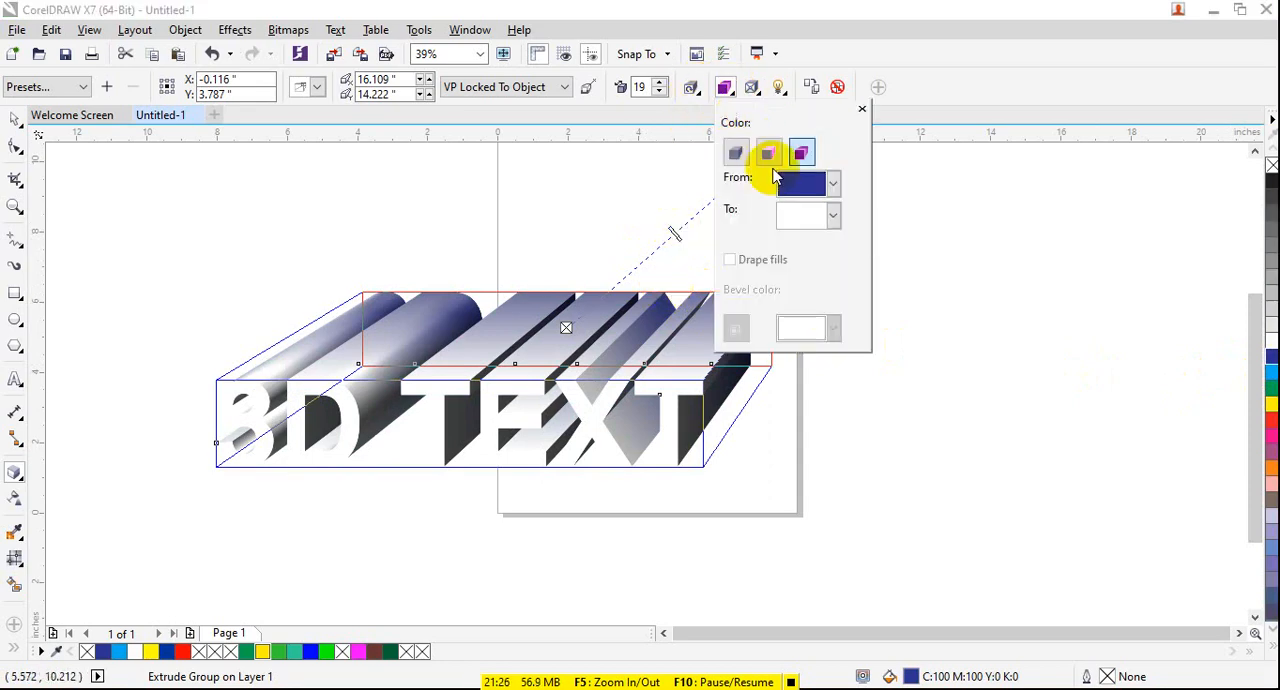
{"action": "left_click", "coordinate": [768, 152]}
{"action": "left_click", "coordinate": [803, 185]}
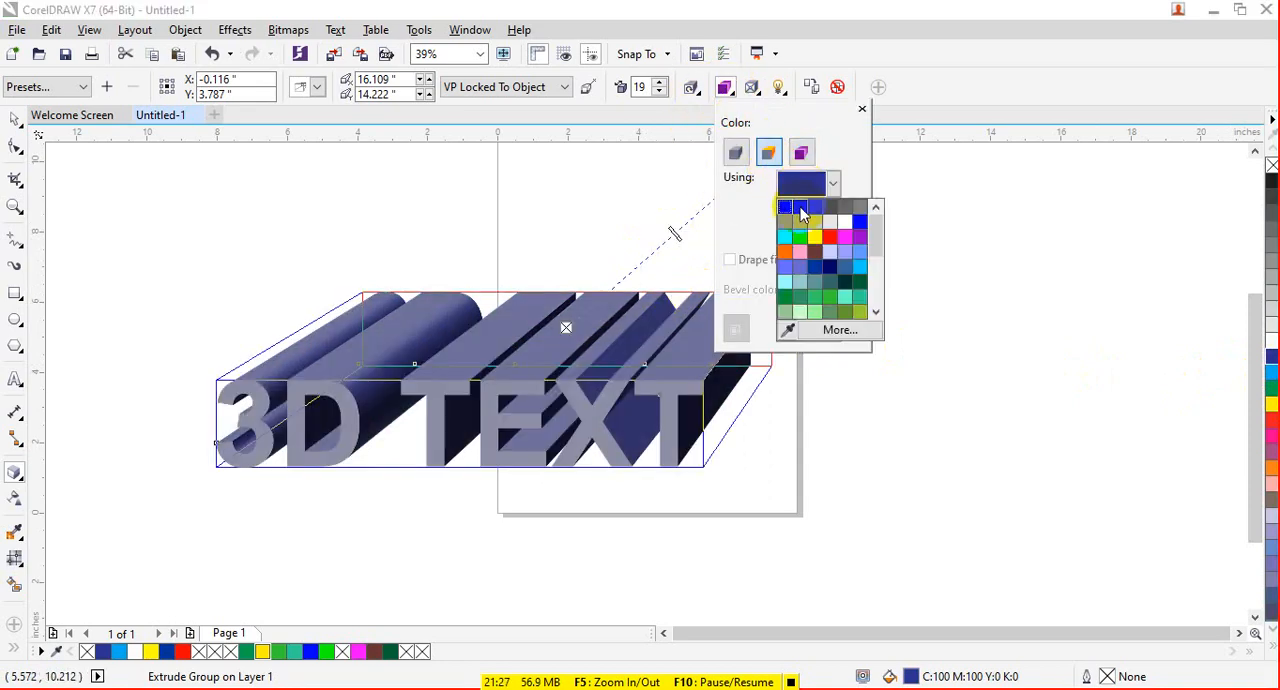
{"action": "left_click", "coordinate": [858, 222]}
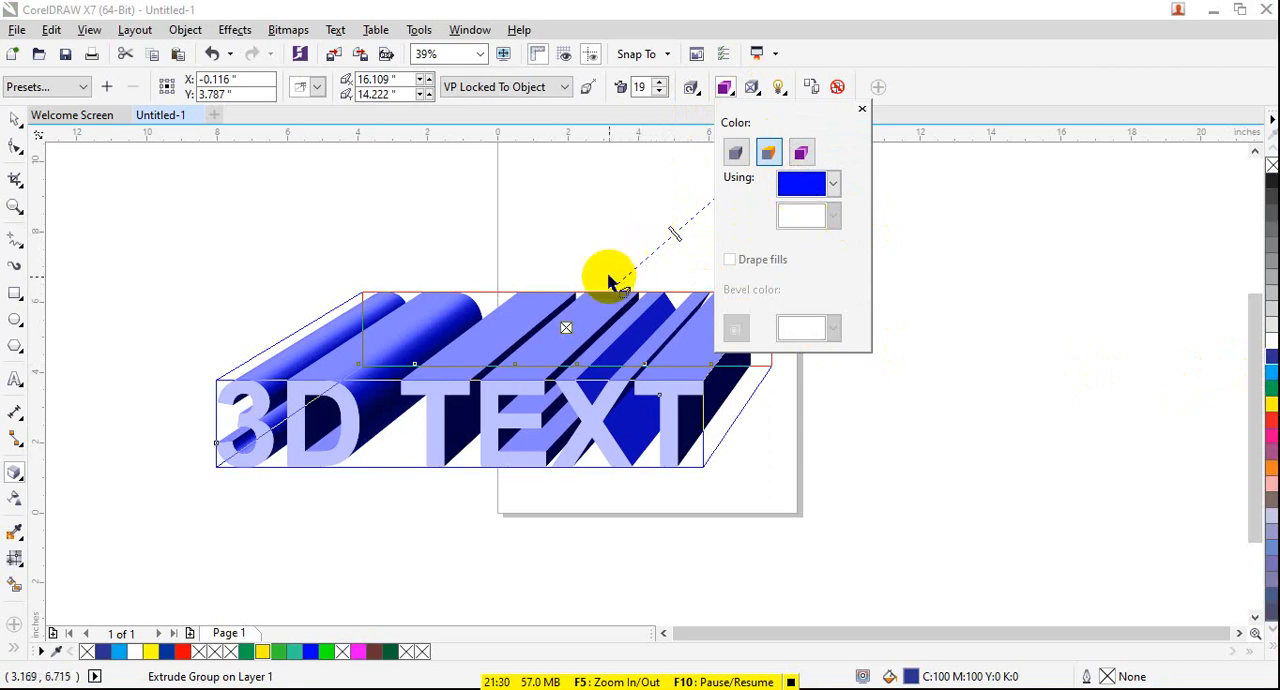
- Try a shallower text extrusion with a depth of 5, and return the depth to 19
{"action": "left_click", "coordinate": [668, 246]}
{"action": "left_click", "coordinate": [612, 336]}
{"action": "left_click_drag", "start_coordinate": [668, 231], "coordinate": [609, 329]}
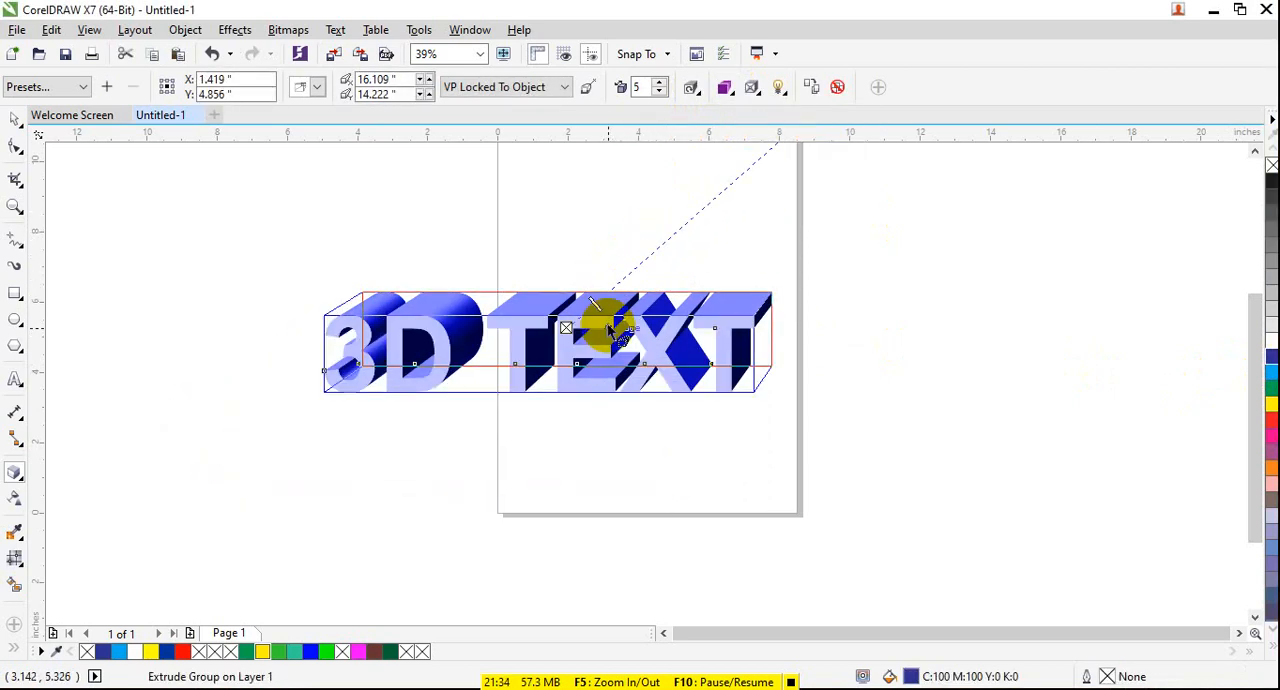
{"action": "left_click_drag", "start_coordinate": [622, 279], "coordinate": [689, 260]}
{"action": "left_click", "coordinate": [724, 191]}
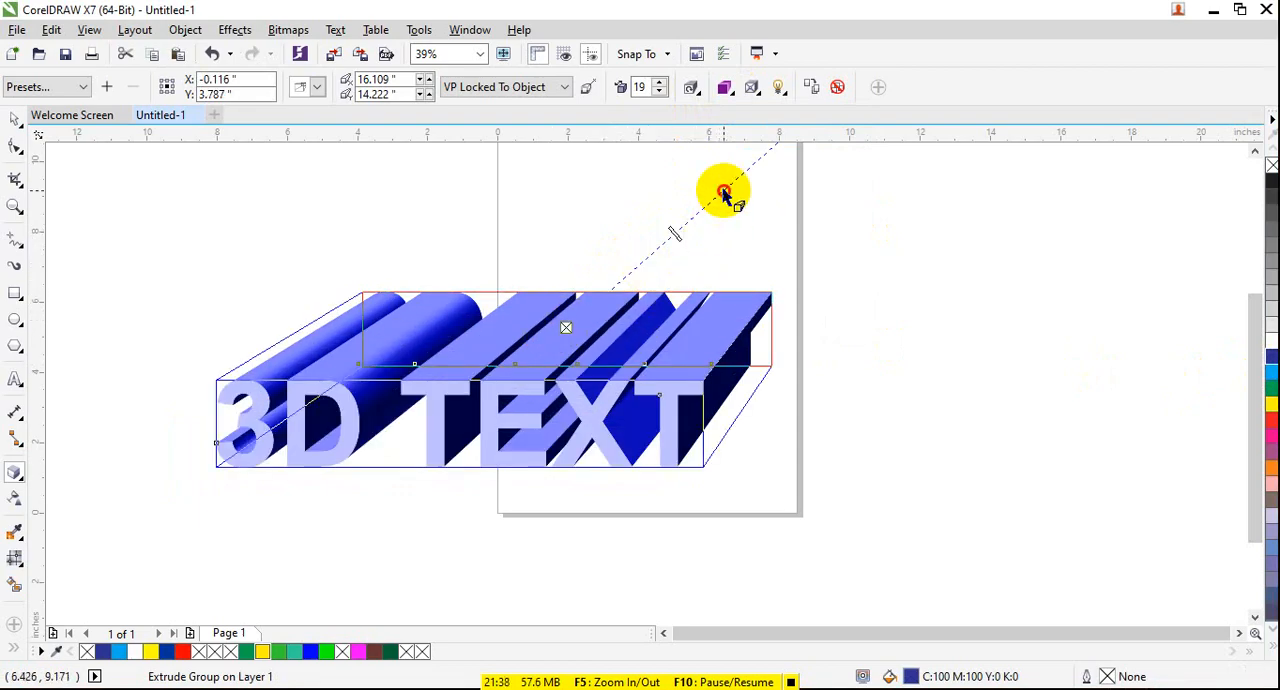
- Move the text's vanishing point below and right of the page, to about 10.3, -9.1 inches, and increase the extrusion depth to 33
{"action": "scroll", "coordinate": [745, 200], "scroll_direction": "up", "scroll_amount": 2}
{"action": "scroll", "coordinate": [460, 314], "scroll_direction": "down", "scroll_amount": 4}
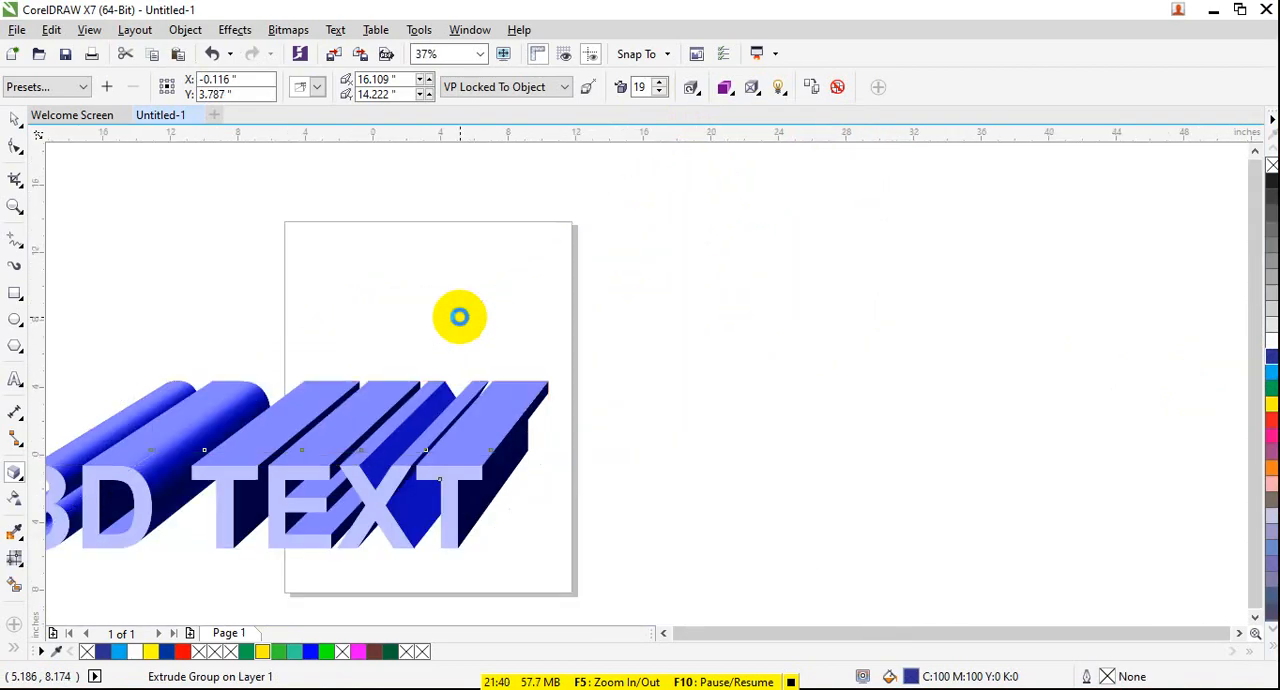
{"action": "scroll", "coordinate": [494, 296], "scroll_direction": "up", "scroll_amount": 1}
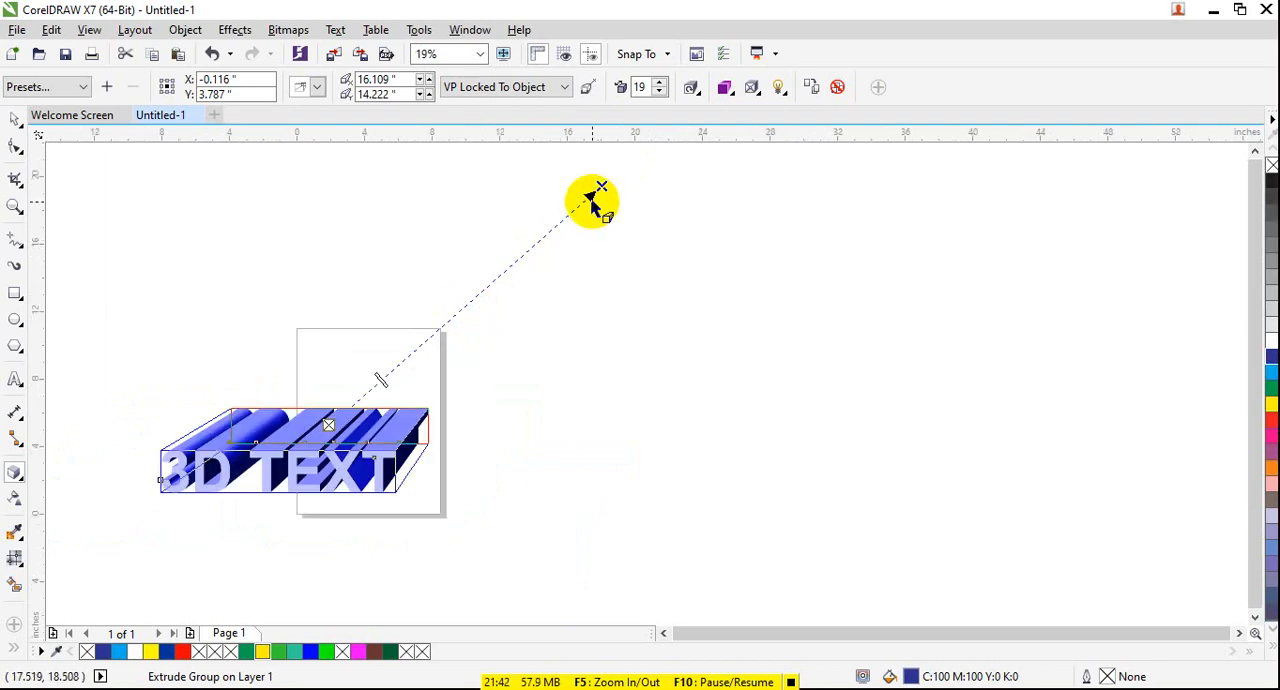
{"action": "mouse_move", "coordinate": [594, 192]}
{"action": "left_mouse_down"}
{"action": "mouse_move", "coordinate": [706, 377]}
{"action": "mouse_move", "coordinate": [628, 538]}
{"action": "mouse_move", "coordinate": [497, 580]}
{"action": "mouse_move", "coordinate": [500, 563]}
{"action": "mouse_move", "coordinate": [500, 574]}
{"action": "left_mouse_up"}
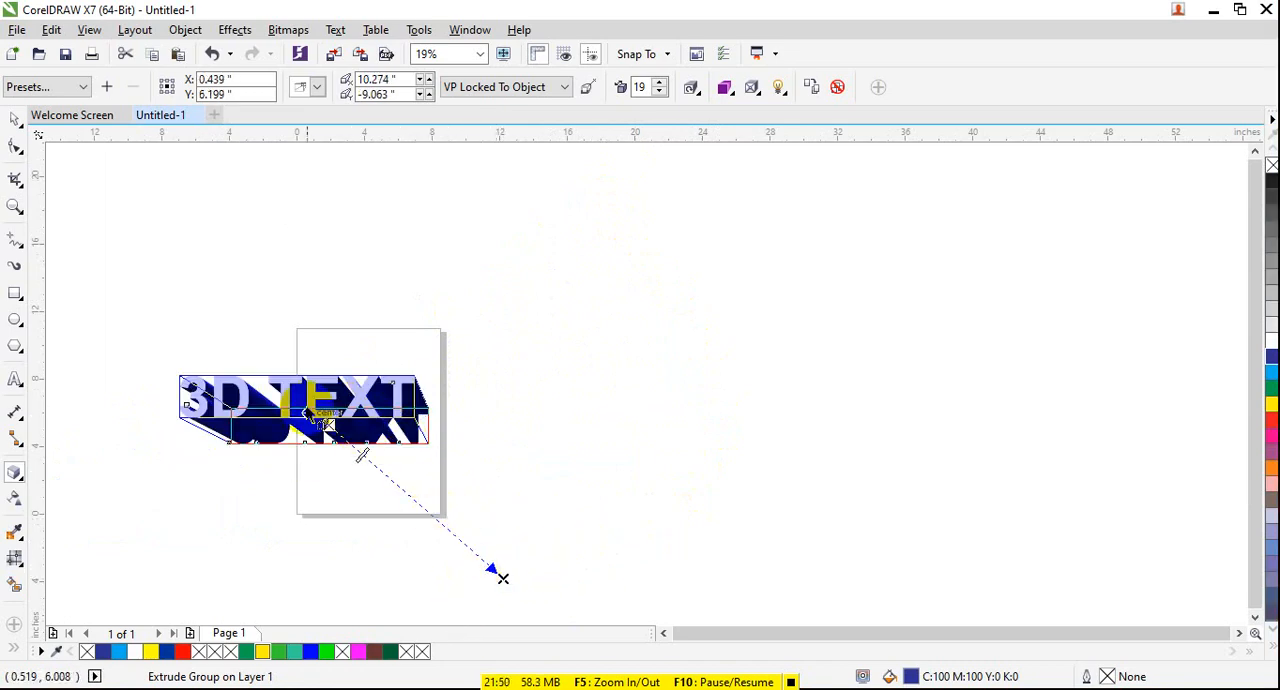
{"action": "left_click_drag", "start_coordinate": [362, 453], "coordinate": [398, 500]}
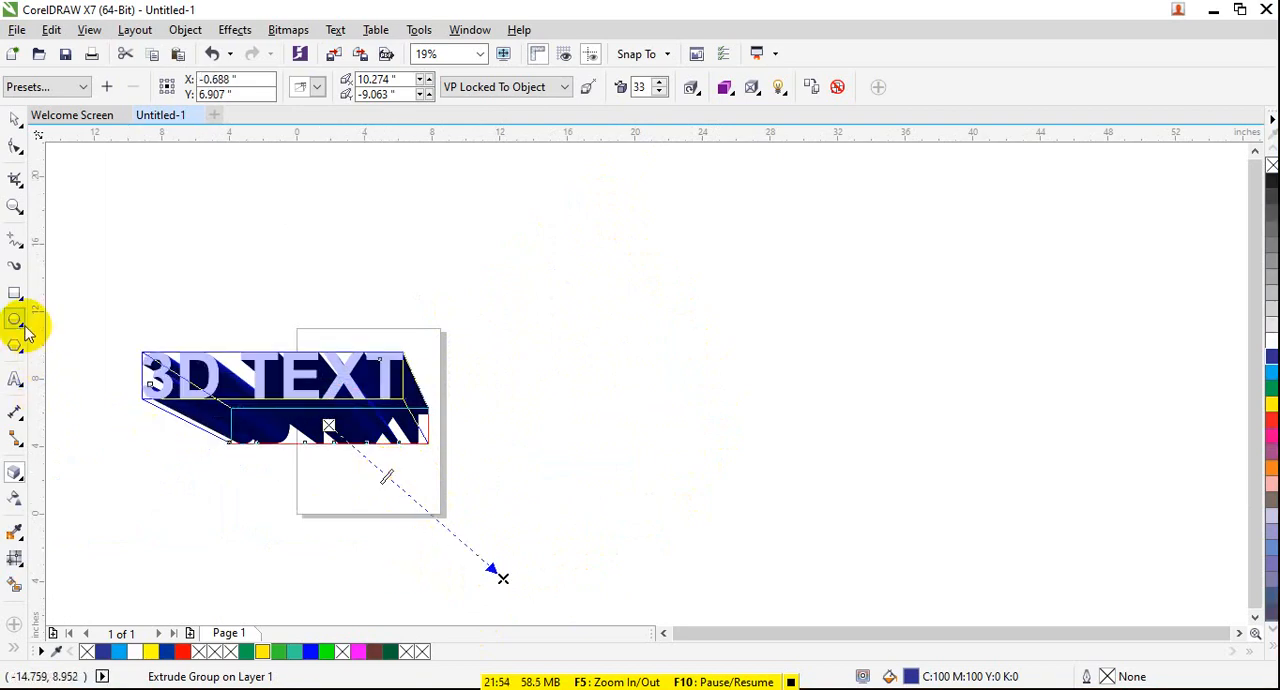
- Draw a rectangle about 18.1 by 6.1 inches above and right of the page and fill it with dark blue
{"action": "left_click", "coordinate": [20, 292]}
{"action": "left_click_drag", "start_coordinate": [531, 225], "coordinate": [838, 327]}
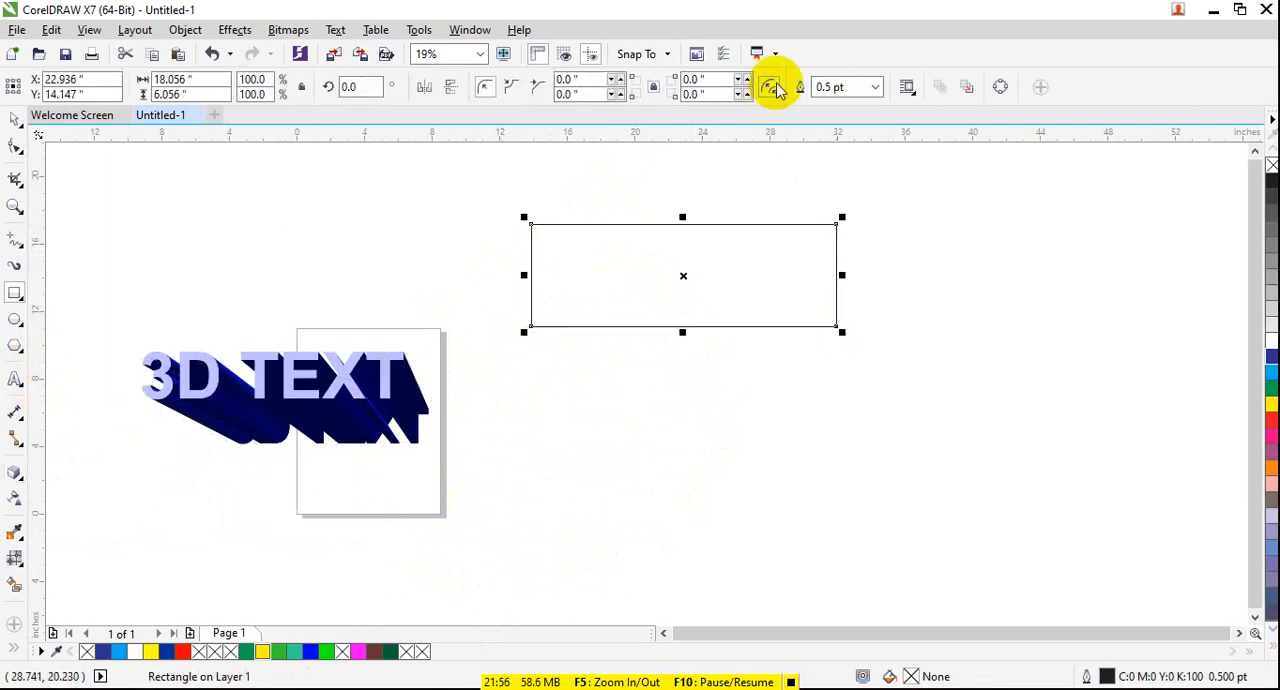
{"action": "left_click", "coordinate": [1268, 338]}
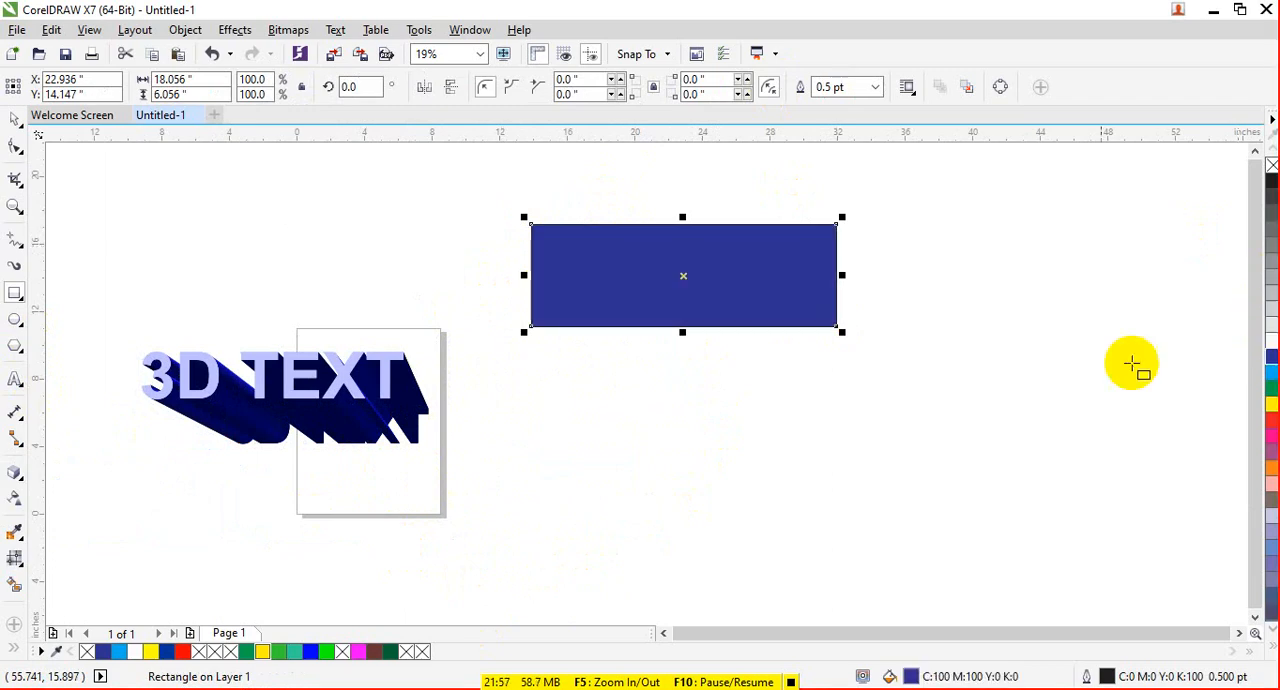
- Apply the Extrude Bottom Left preset to the dark blue rectangle
{"action": "left_click", "coordinate": [14, 472]}
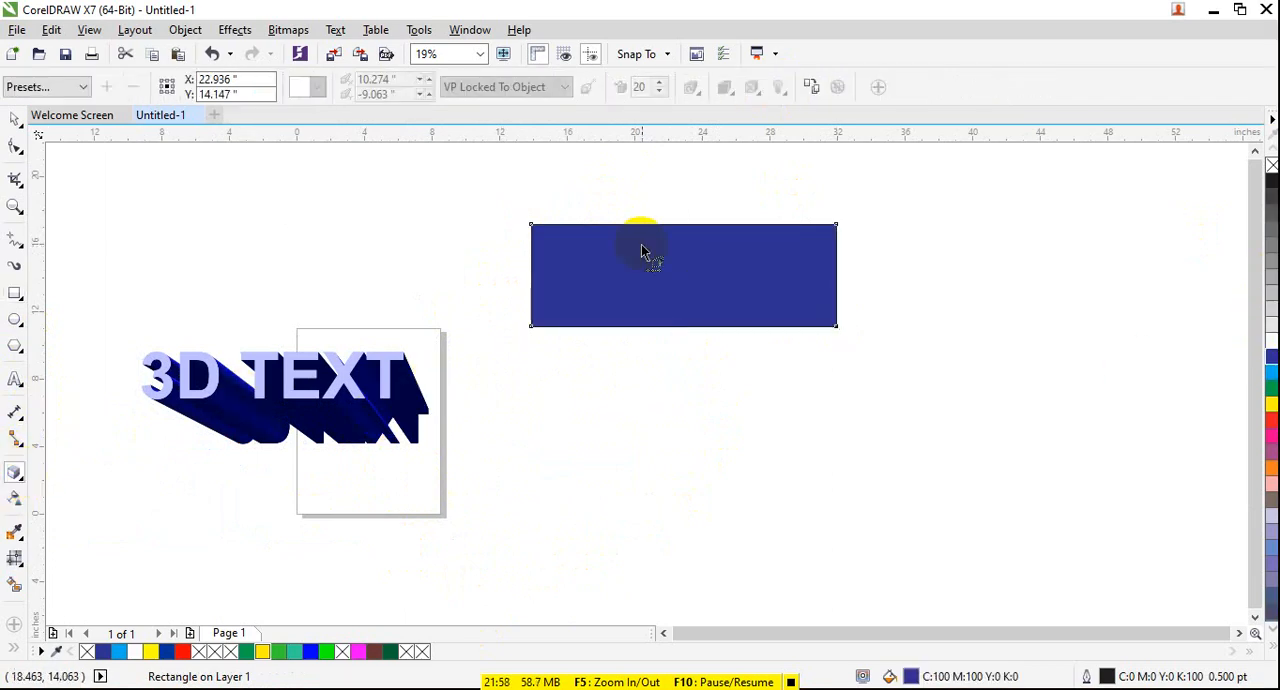
{"action": "left_click", "coordinate": [83, 86]}
{"action": "left_click", "coordinate": [30, 174]}
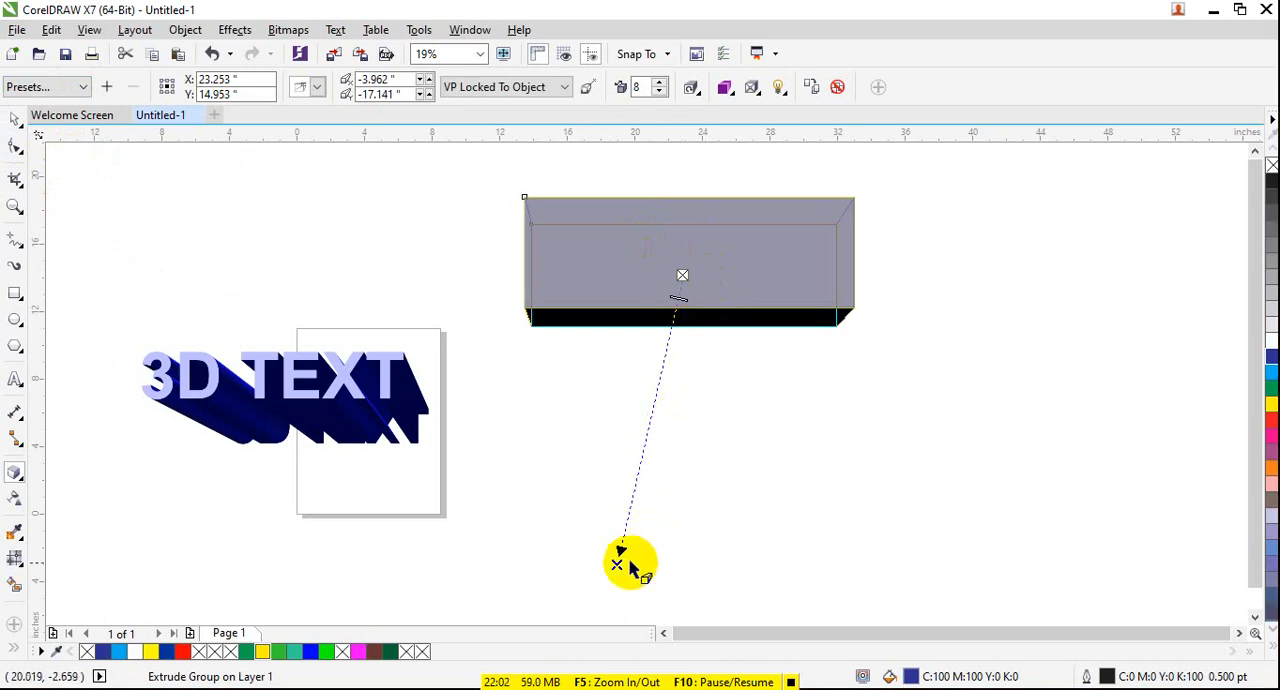
- Deepen the rectangle's extrusion to 23 and move its vanishing point above the shape, to about 1.6, 10.7 inches
{"action": "mouse_move", "coordinate": [667, 322]}
{"action": "left_mouse_down"}
{"action": "mouse_move", "coordinate": [680, 290]}
{"action": "mouse_move", "coordinate": [668, 342]}
{"action": "left_mouse_up"}
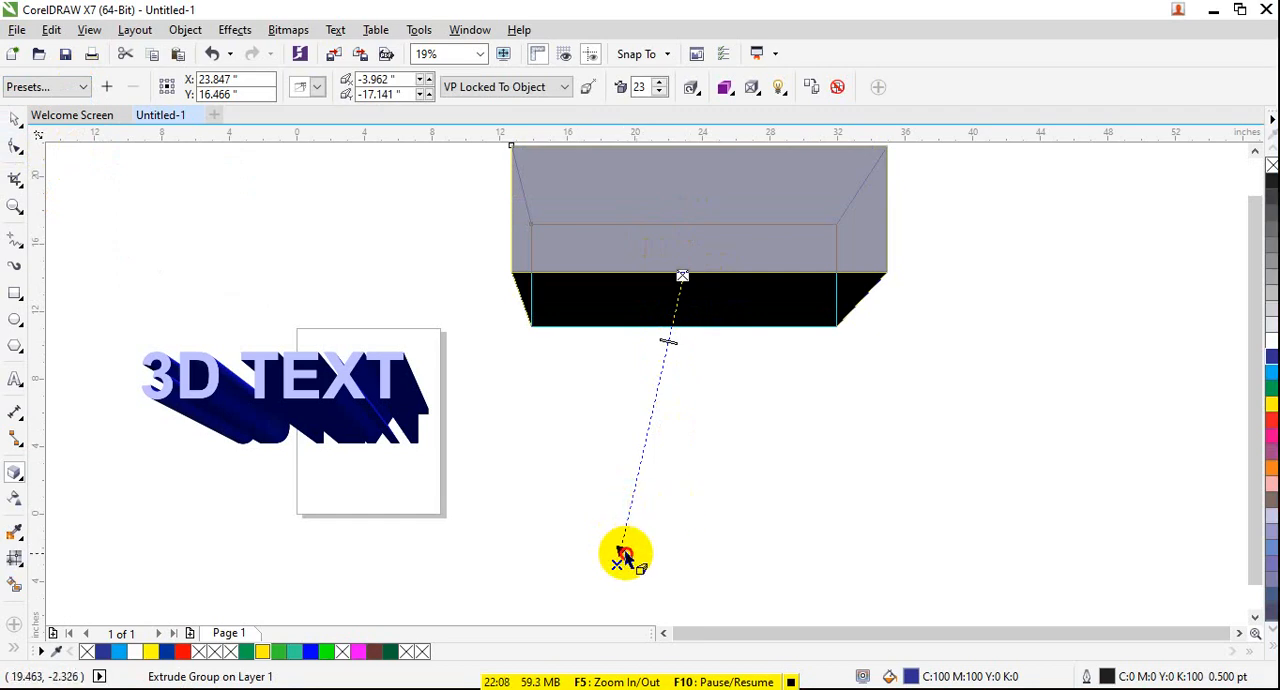
{"action": "left_click_drag", "start_coordinate": [621, 556], "coordinate": [870, 160]}
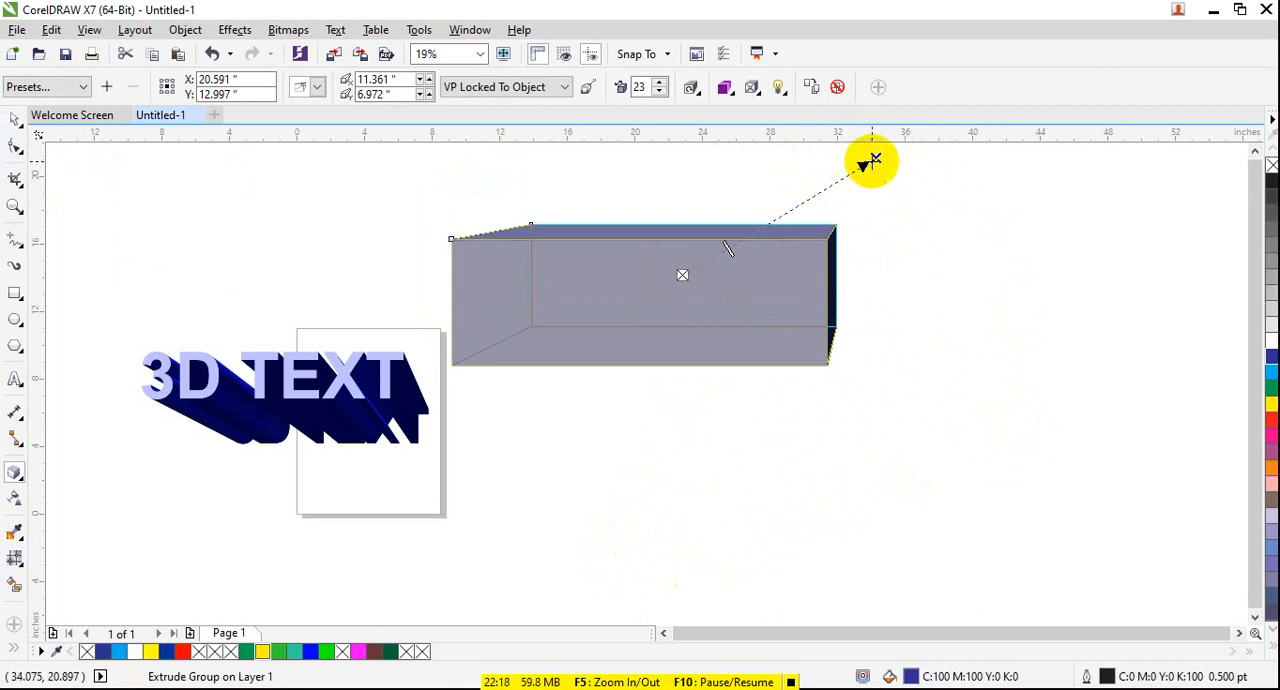
{"action": "left_click_drag", "start_coordinate": [866, 168], "coordinate": [708, 152]}
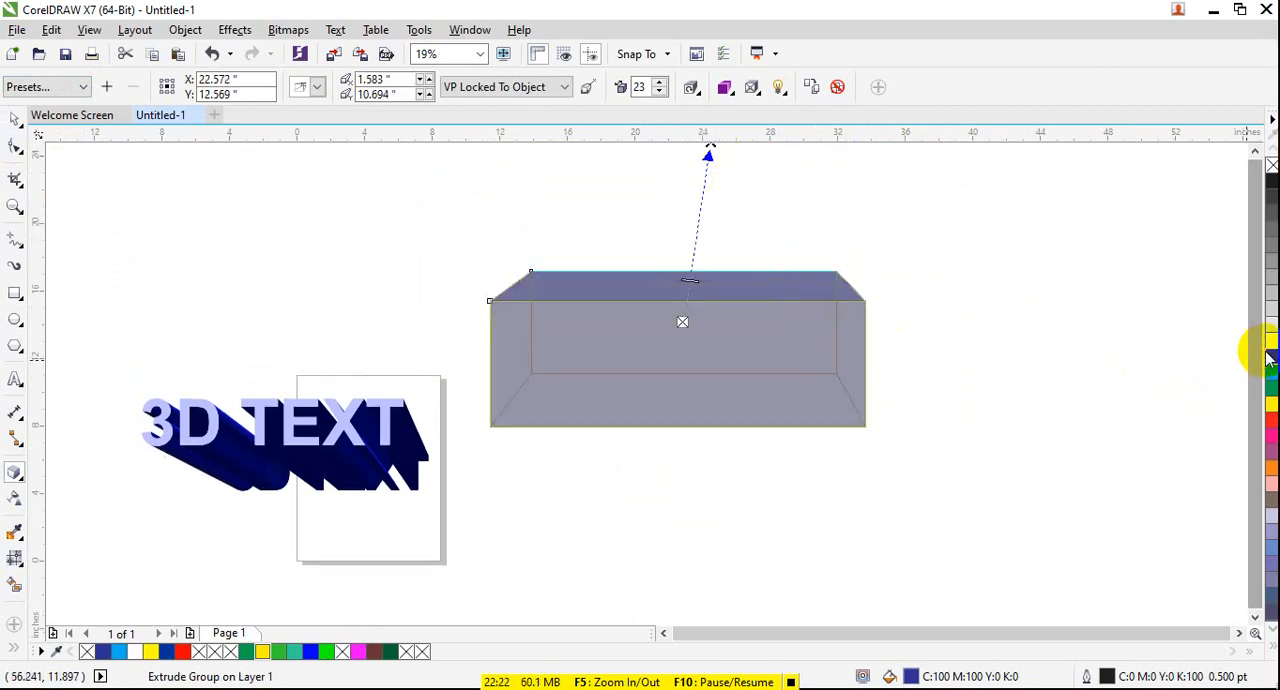
- Color the rectangle's extrusion with a shade running from light pink to grey-brown
{"action": "left_click", "coordinate": [725, 89]}
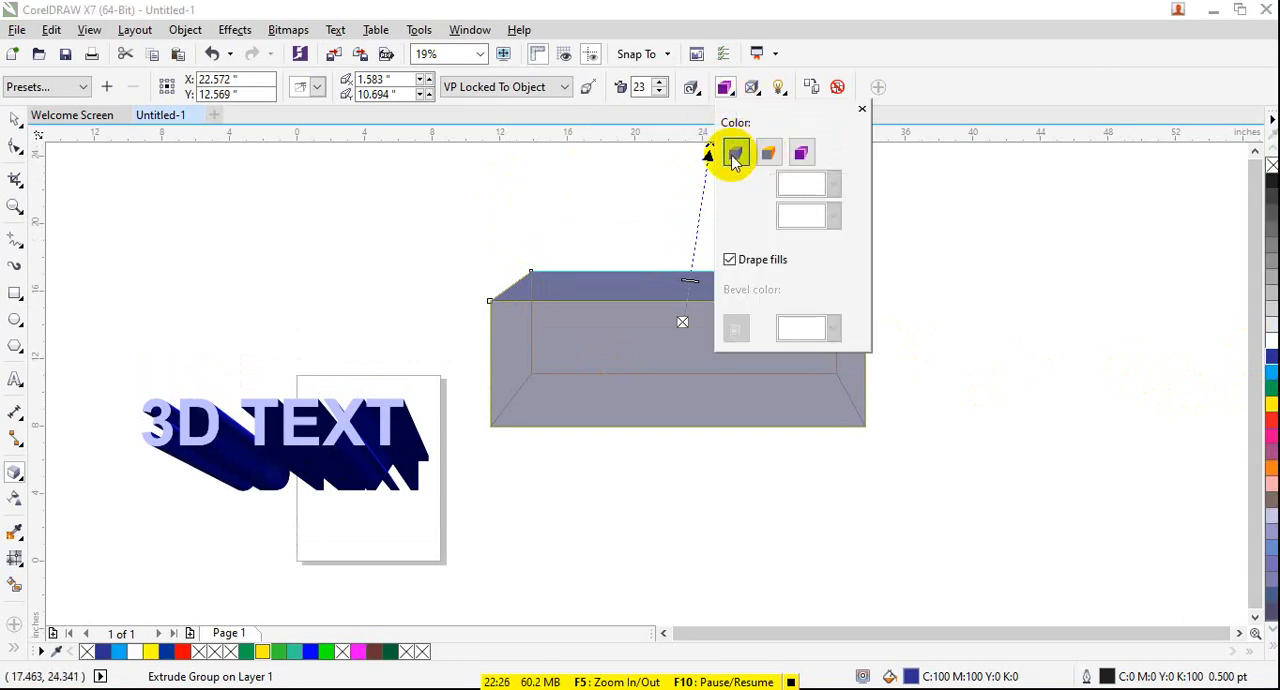
{"action": "left_click", "coordinate": [757, 261]}
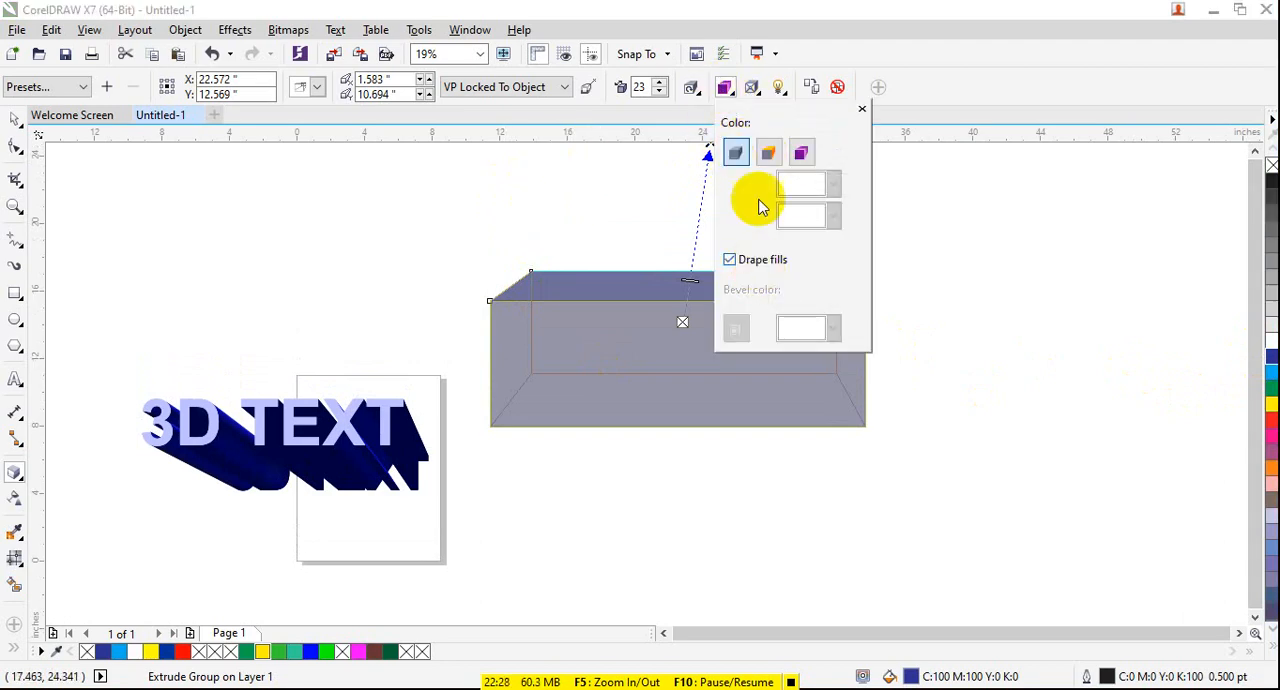
{"action": "left_click", "coordinate": [767, 151]}
{"action": "left_click", "coordinate": [791, 184]}
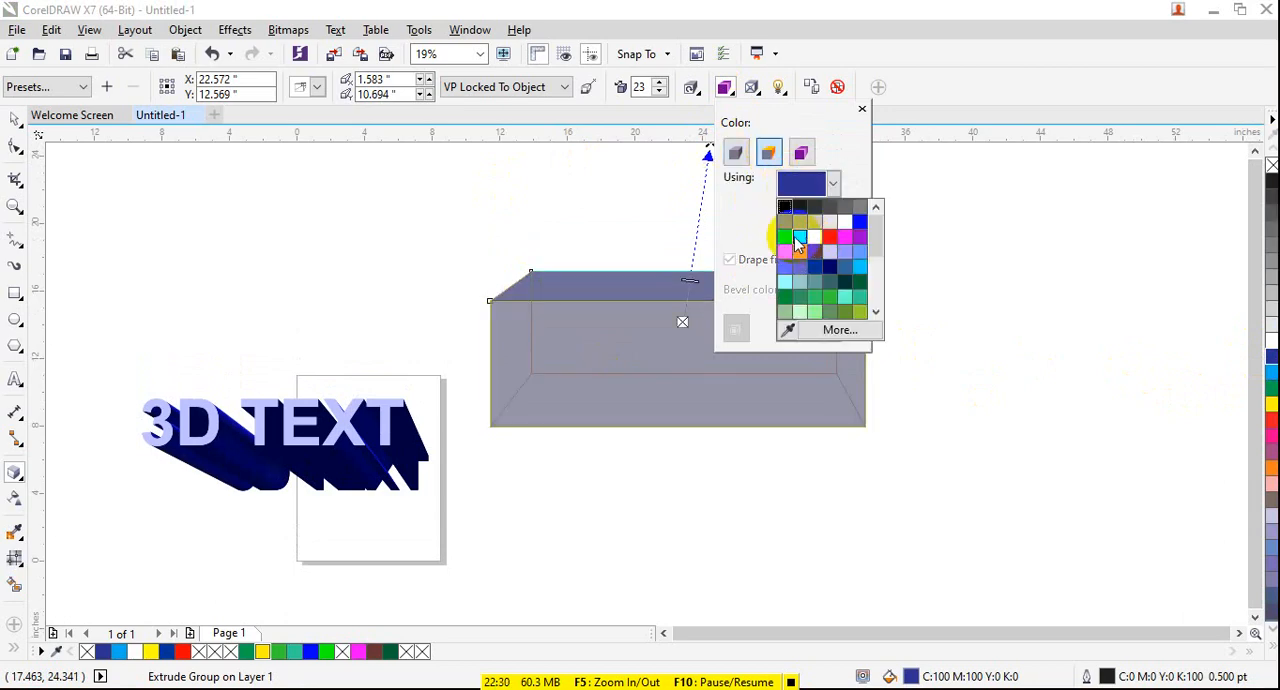
{"action": "left_click", "coordinate": [785, 237]}
{"action": "left_click", "coordinate": [800, 152]}
{"action": "left_click", "coordinate": [831, 184]}
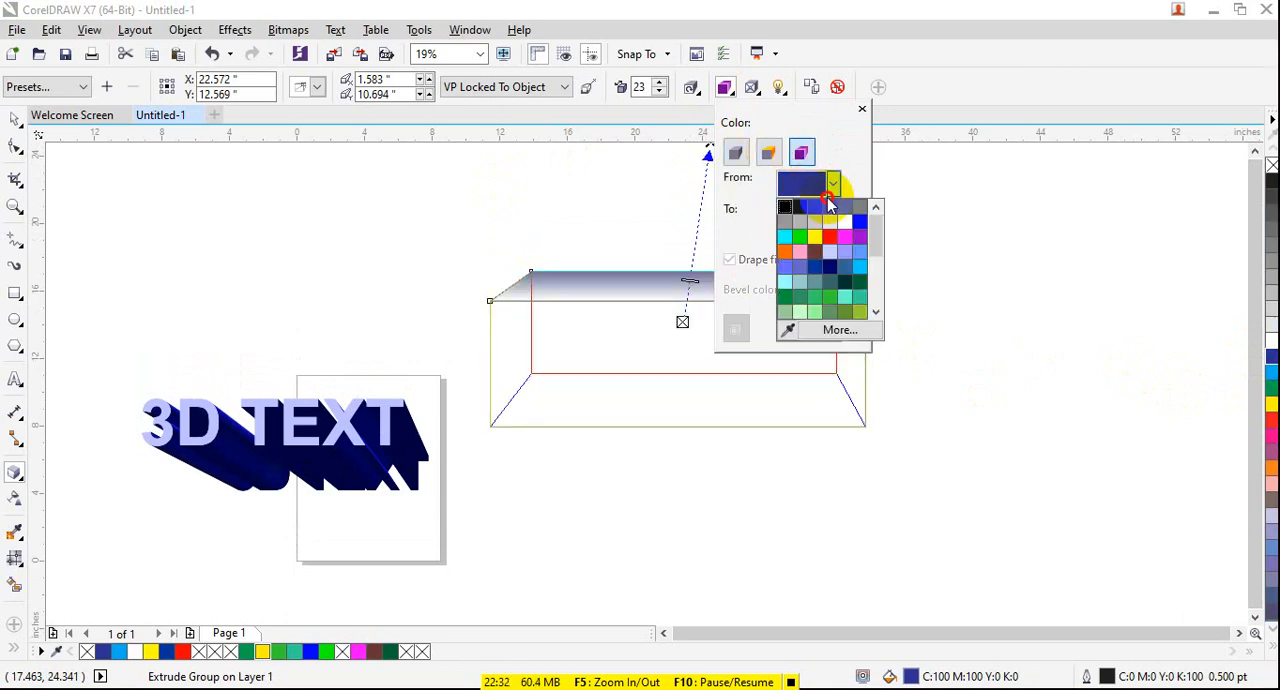
{"action": "left_click", "coordinate": [785, 251]}
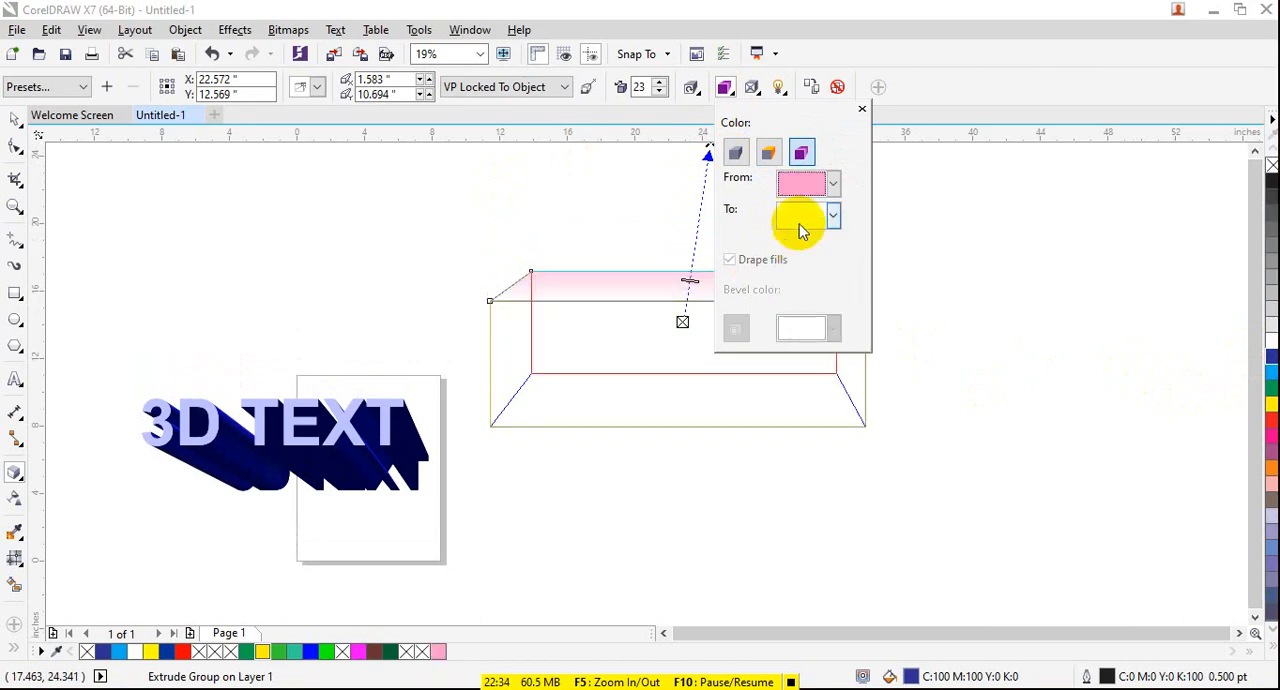
{"action": "left_click", "coordinate": [805, 216]}
{"action": "left_click", "coordinate": [799, 297]}
{"action": "left_click", "coordinate": [800, 470]}
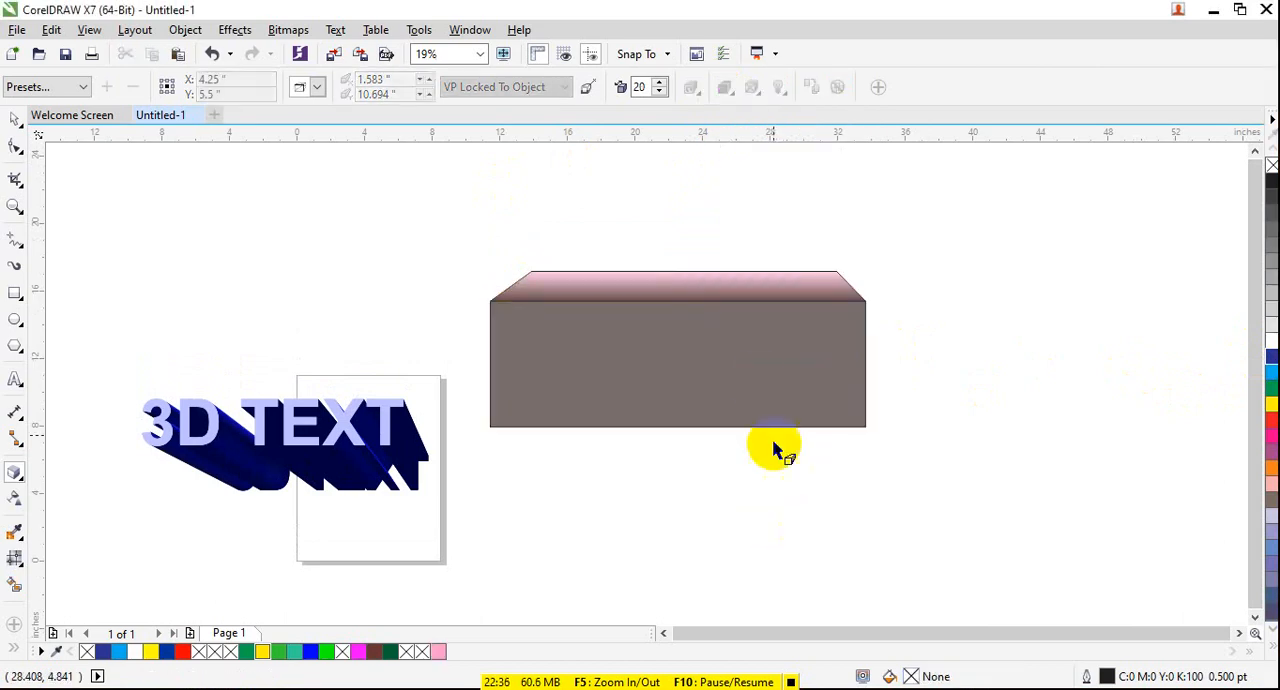
{"action": "left_click", "coordinate": [751, 371]}
{"action": "left_click", "coordinate": [705, 420]}
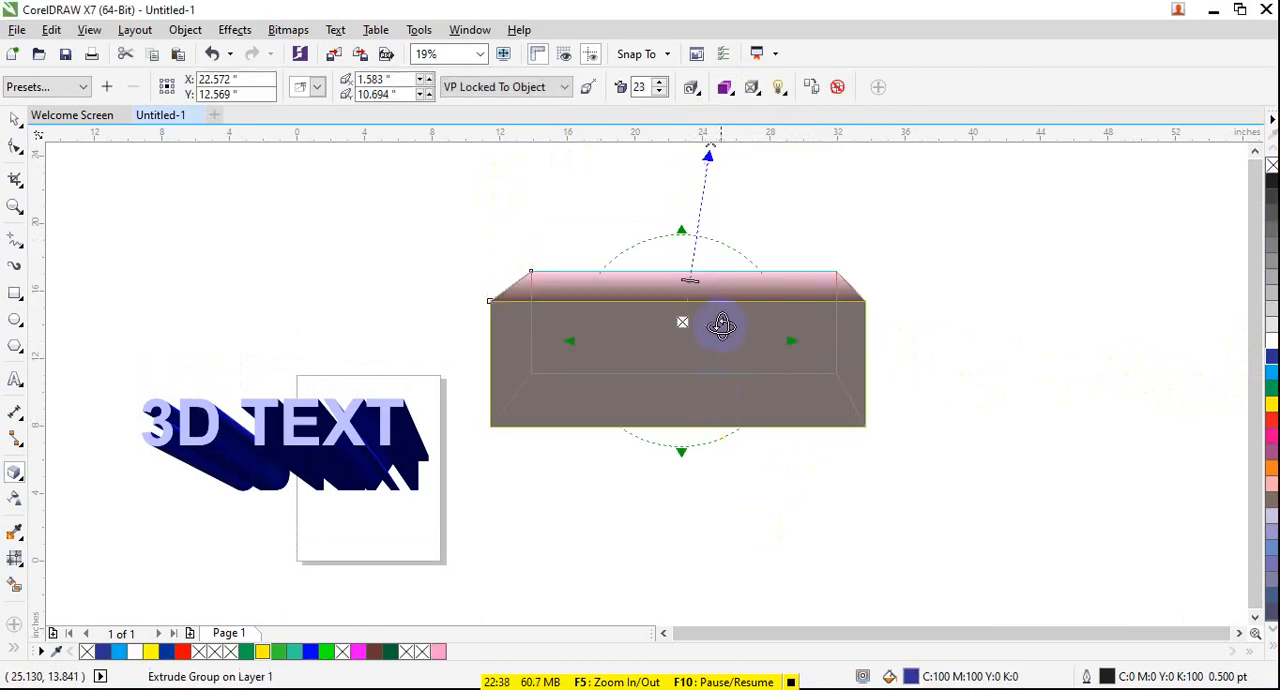
{"action": "left_click", "coordinate": [932, 259]}
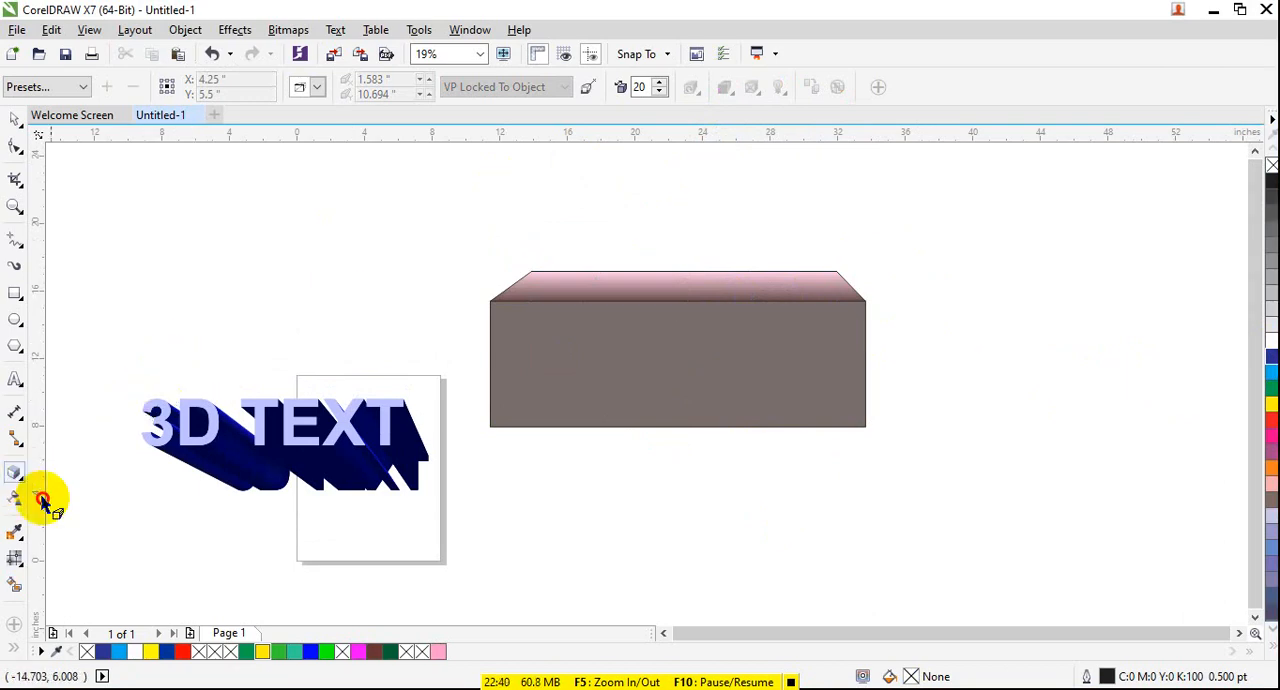